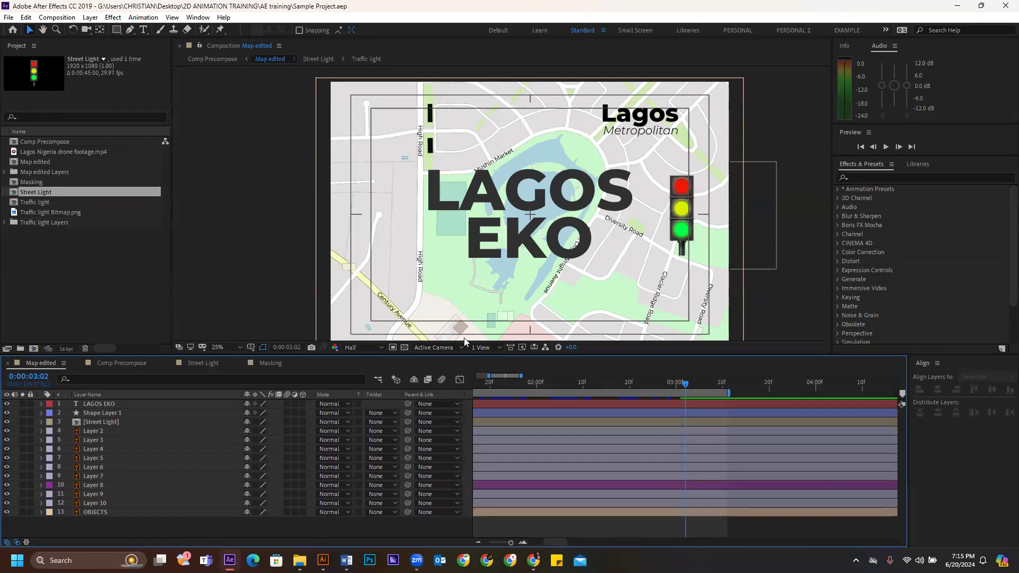
- Play and scrub the first second of the Map edited composition to examine how its opening elements animate in
left_click_drag(488, 375, 528, 379)
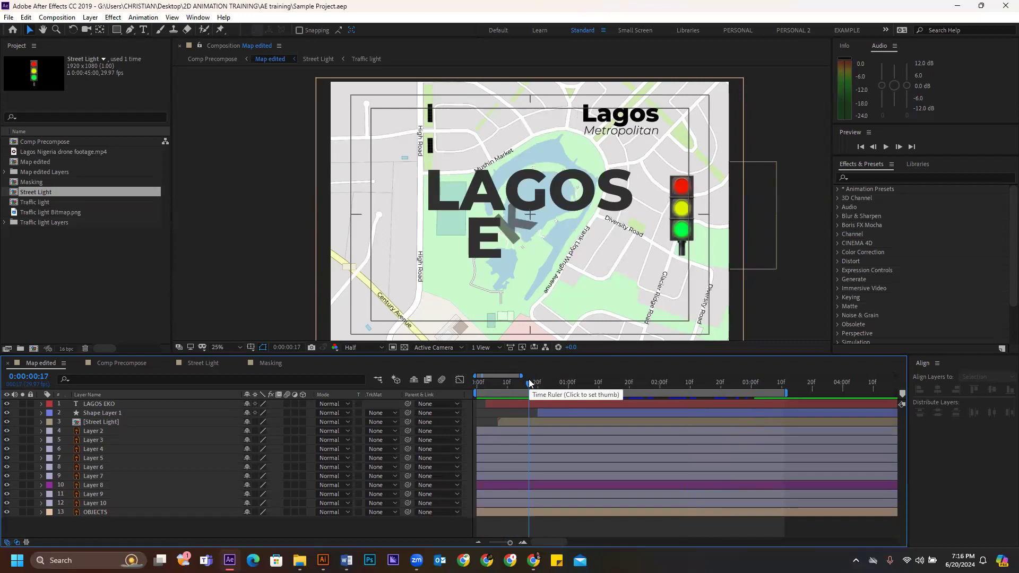
left_click_drag(504, 384, 463, 385)
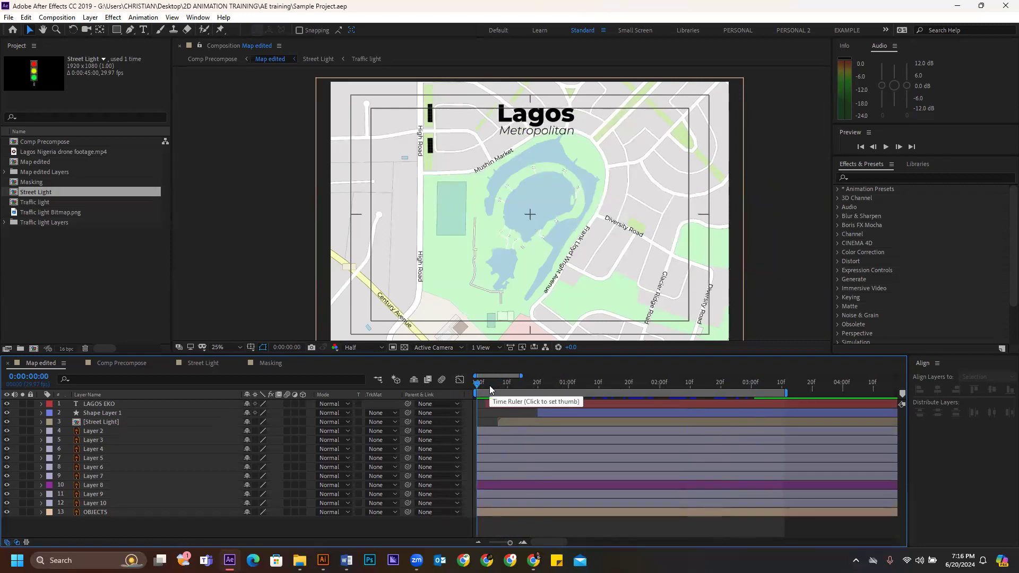
key("space")
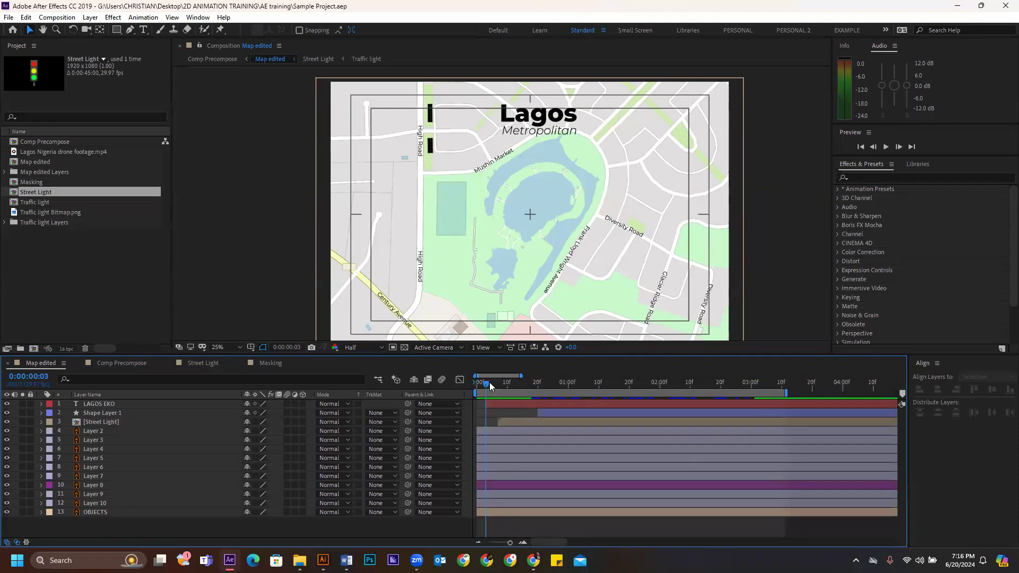
left_click_drag(493, 379, 470, 384)
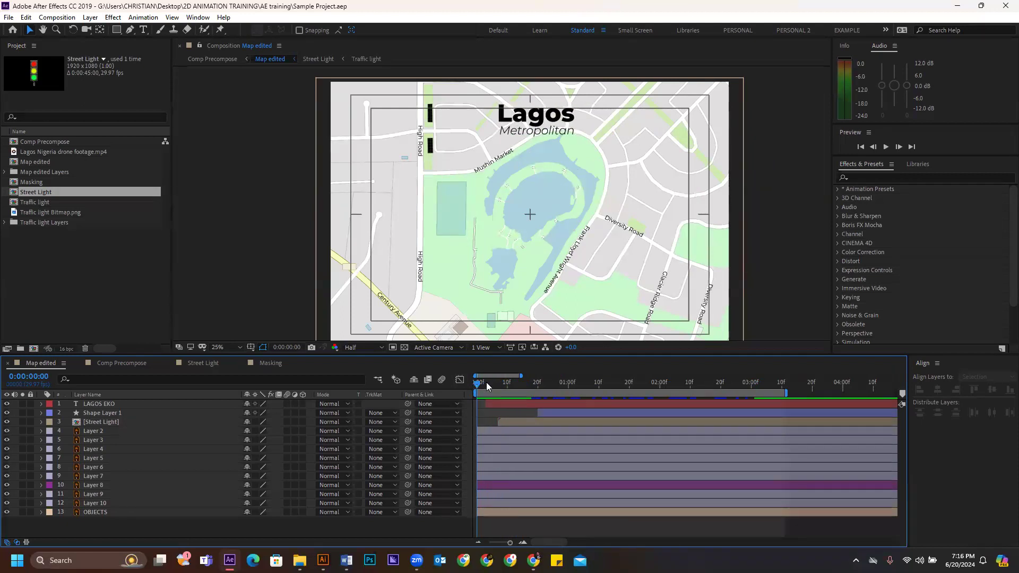
left_click(481, 385)
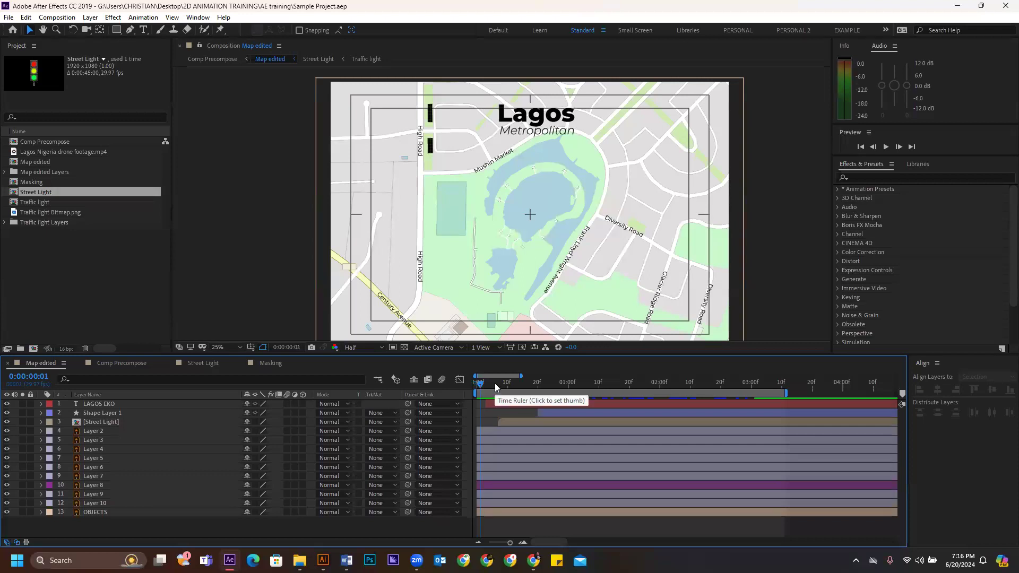
left_click_drag(493, 383, 508, 381)
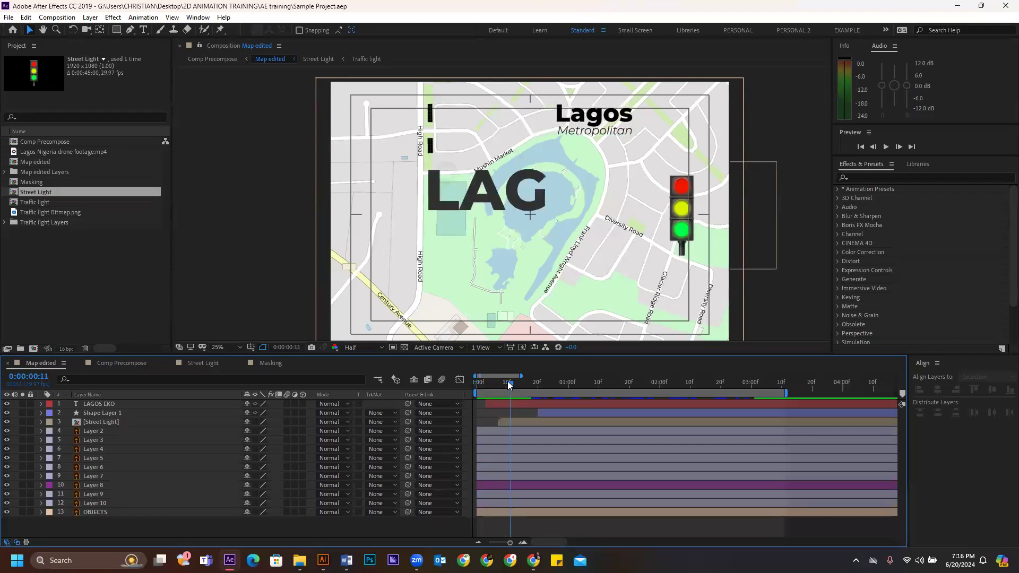
left_click(478, 384)
left_click_drag(496, 382, 544, 384)
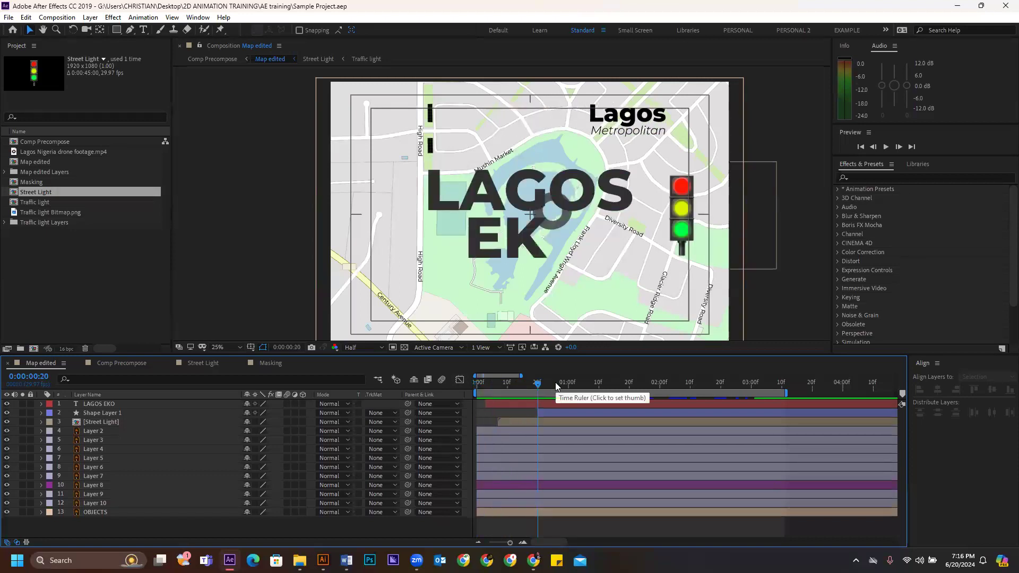
key("space")
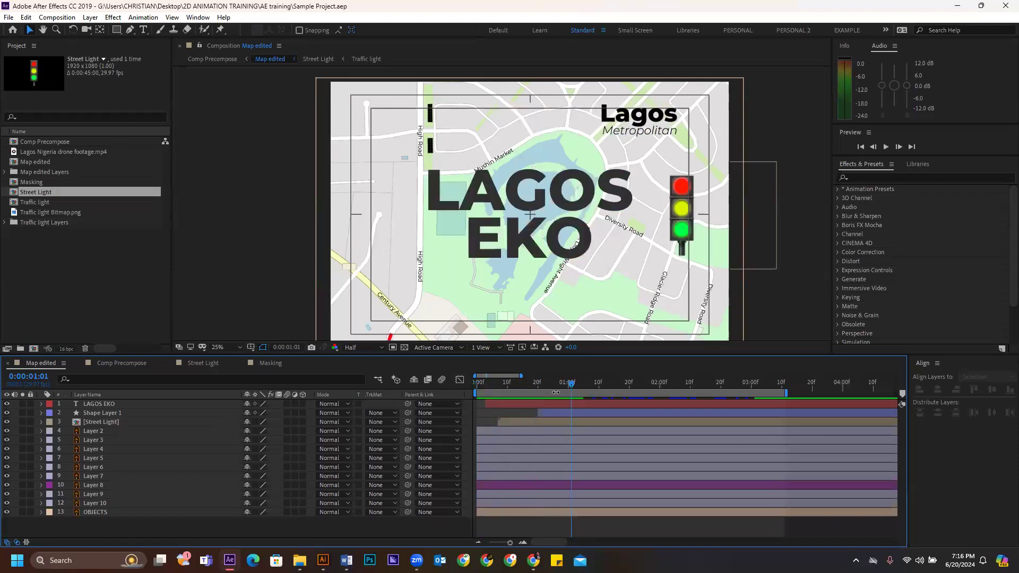
- Scrub repeatedly through the first 20 frames of Map edited to examine the LAGOS EKO title and traffic light entrances
left_click_drag(483, 381, 500, 386)
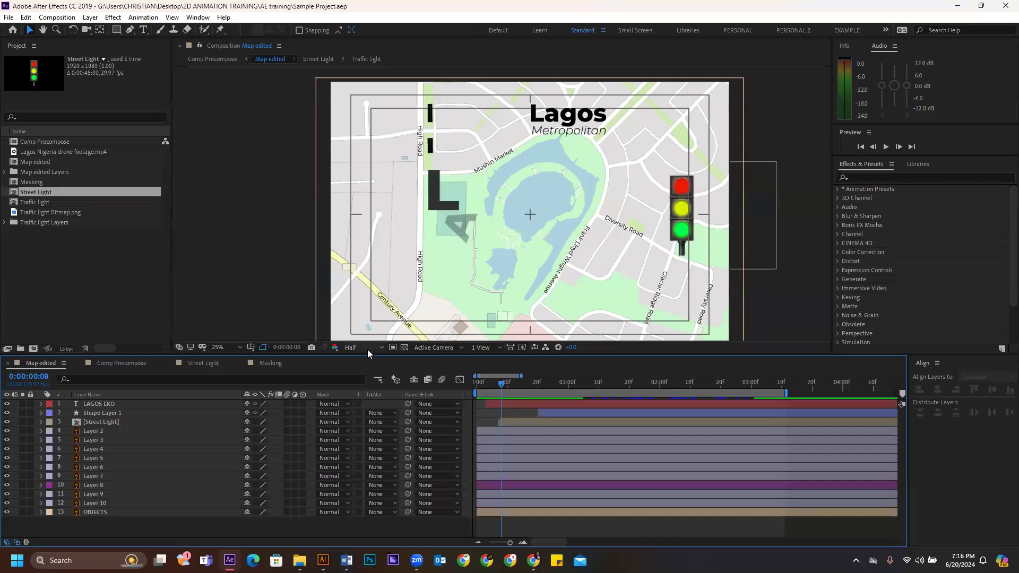
left_click_drag(481, 384, 523, 385)
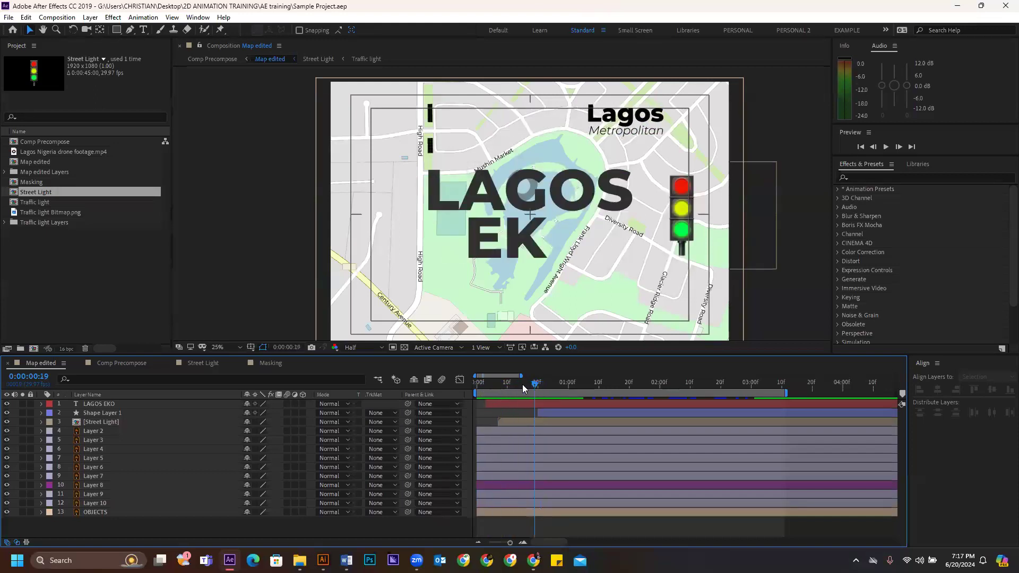
left_click(479, 382)
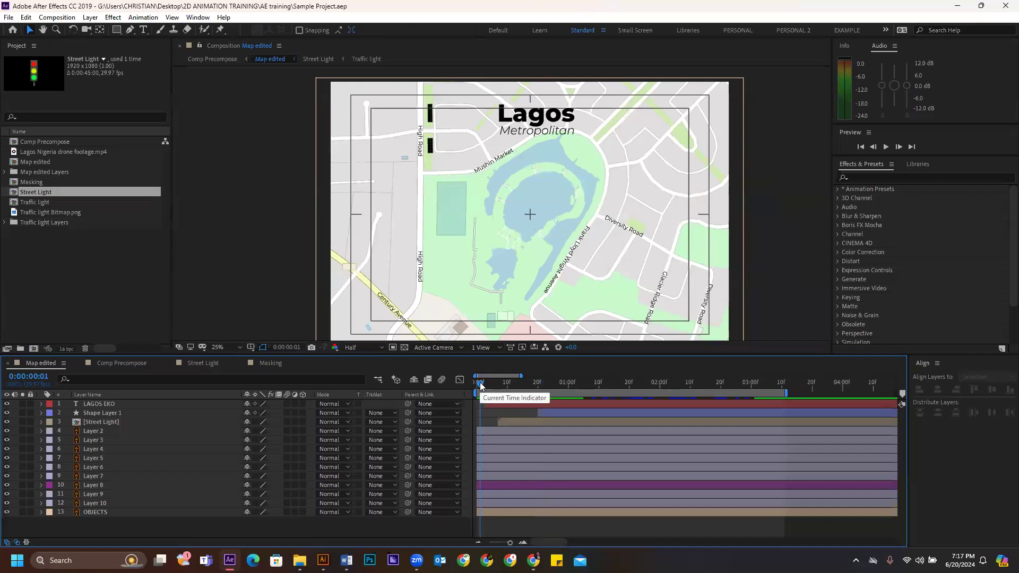
left_click_drag(480, 382, 516, 385)
left_click(481, 381)
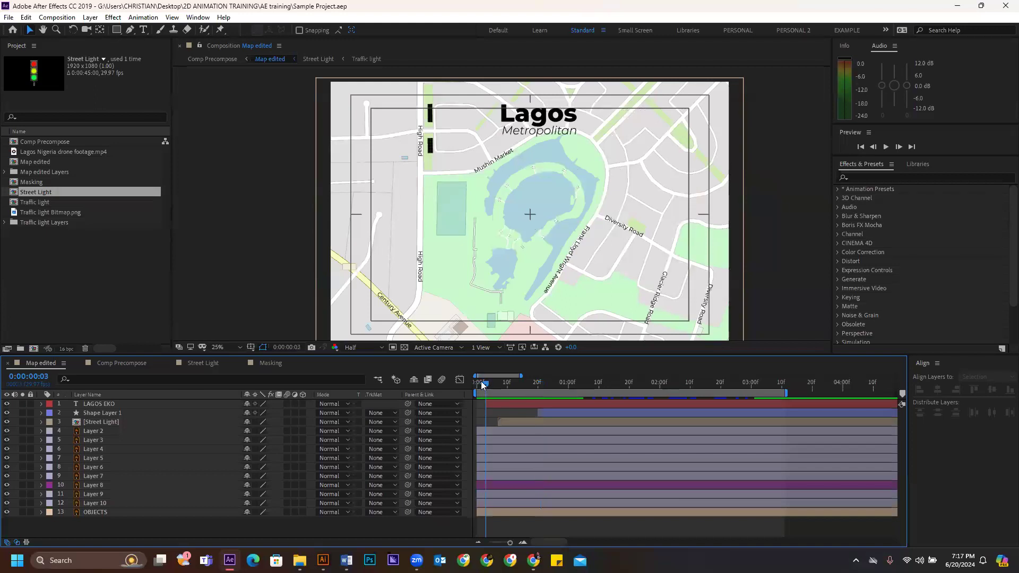
left_click_drag(478, 384, 488, 385)
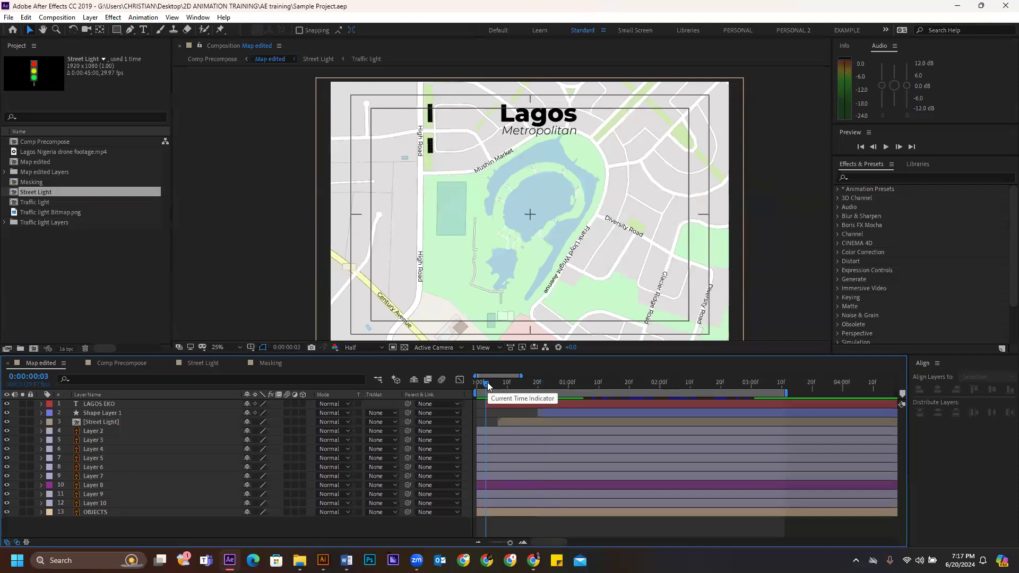
left_click(479, 383)
key("space")
mouse_move(480, 382)
left_mouse_down()
mouse_move(490, 382)
mouse_move(477, 380)
left_mouse_up()
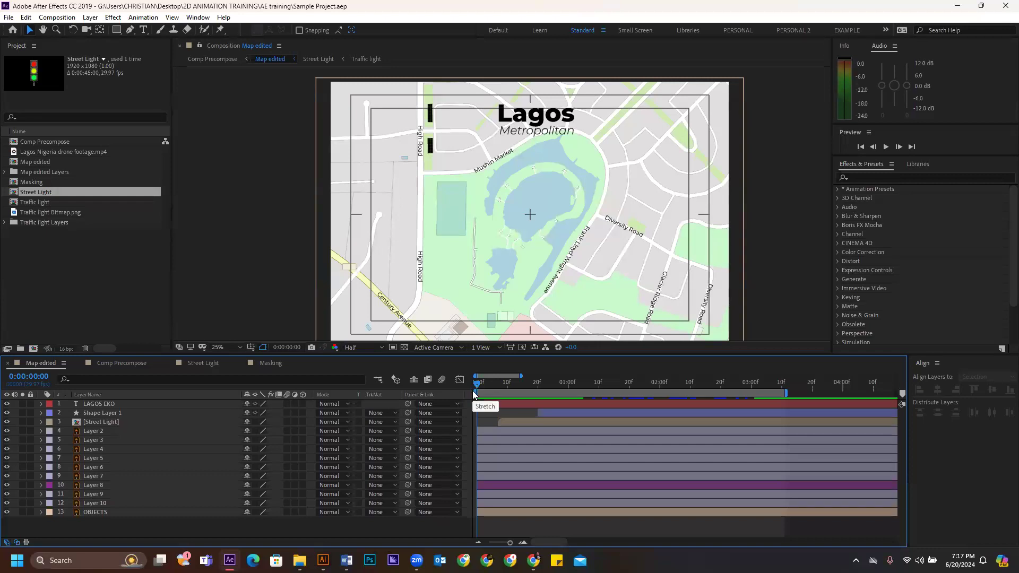
left_click(483, 382)
left_click_drag(484, 382, 486, 383)
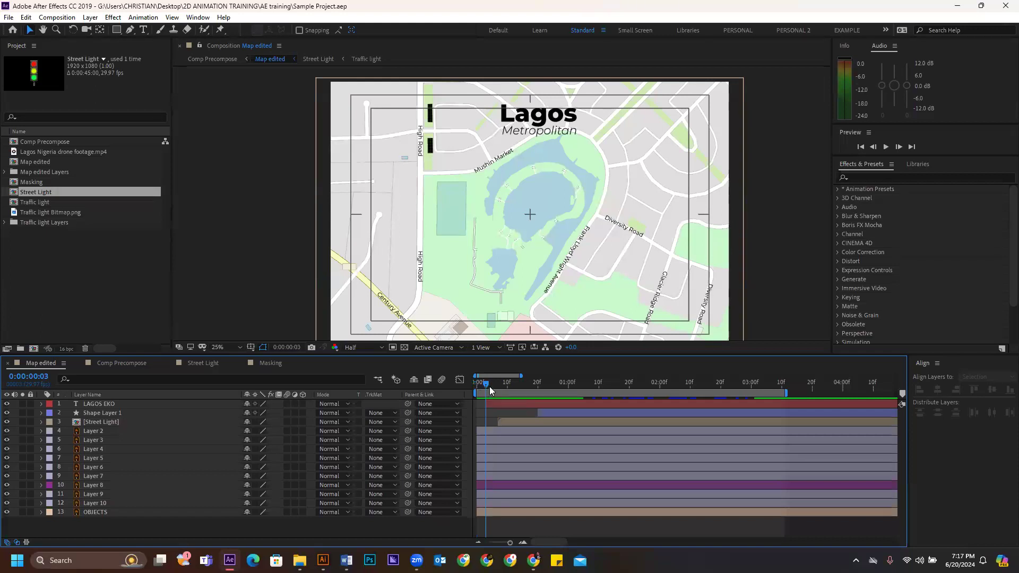
left_click(476, 384)
key("space")
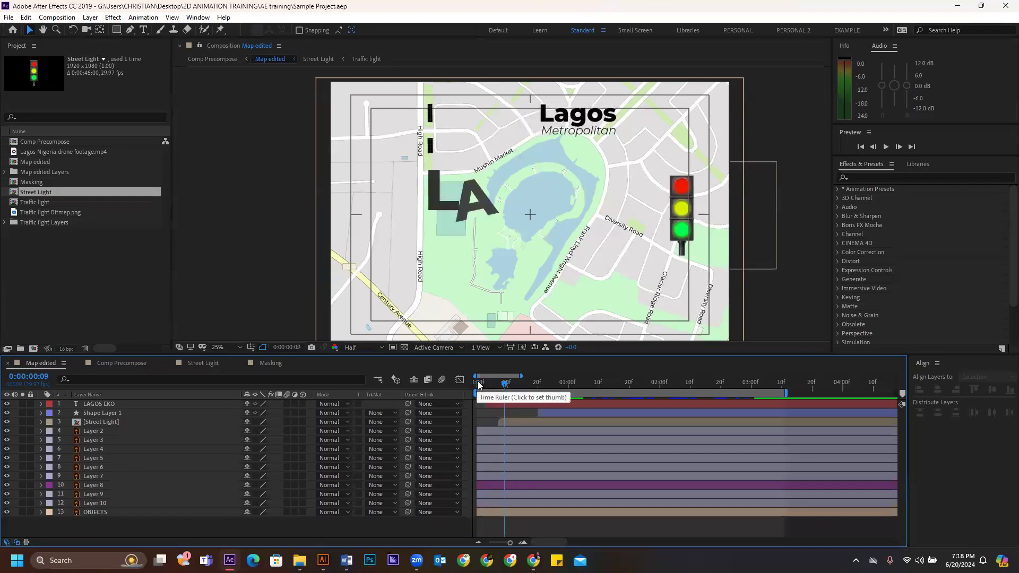
left_click(481, 383)
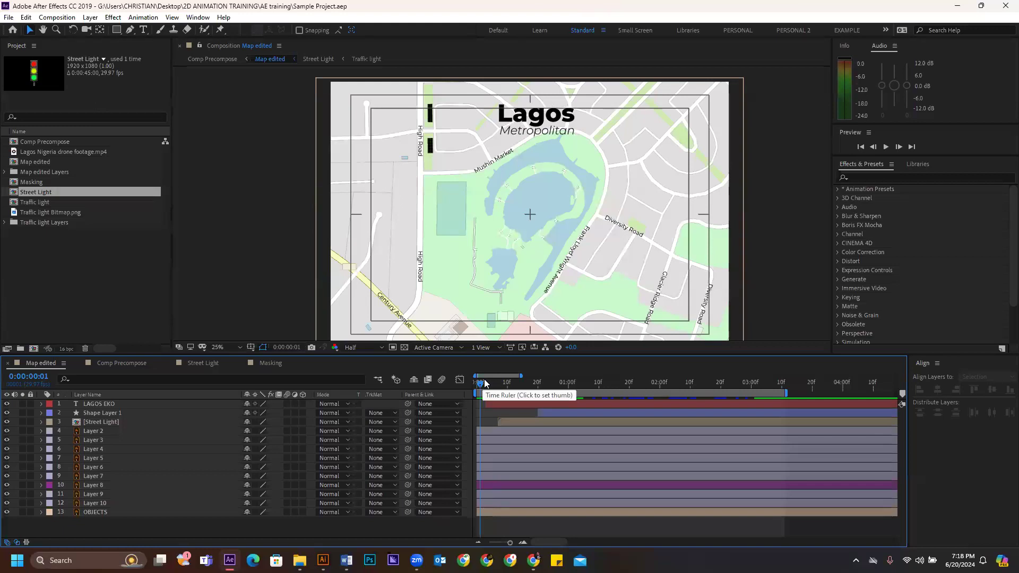
- Scrub Map edited from its start to beyond two seconds to examine the red route line's animation along the roads
left_click_drag(484, 383, 769, 409)
left_click_drag(480, 380, 711, 396)
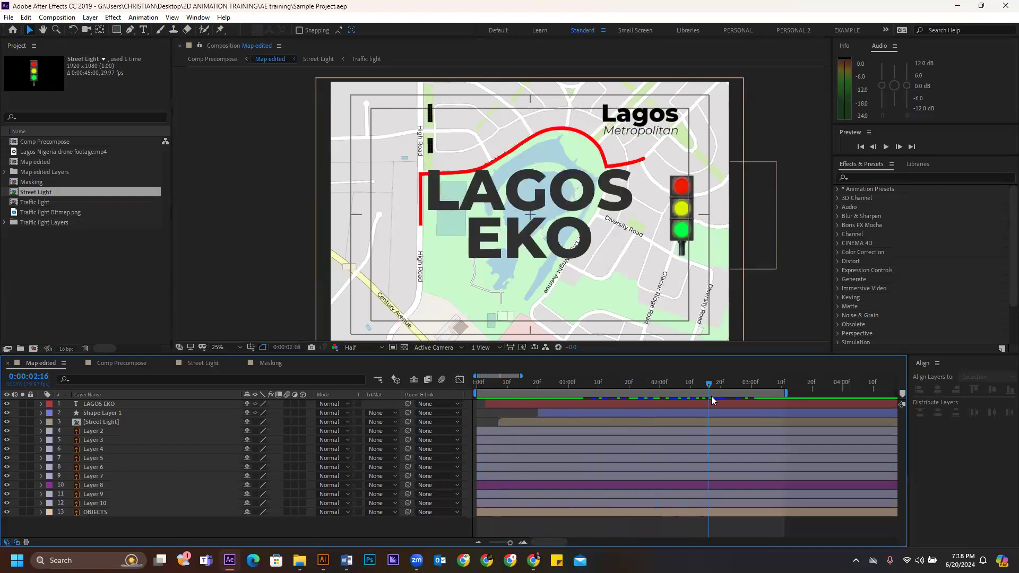
left_click_drag(477, 385, 754, 388)
left_click_drag(481, 384, 687, 391)
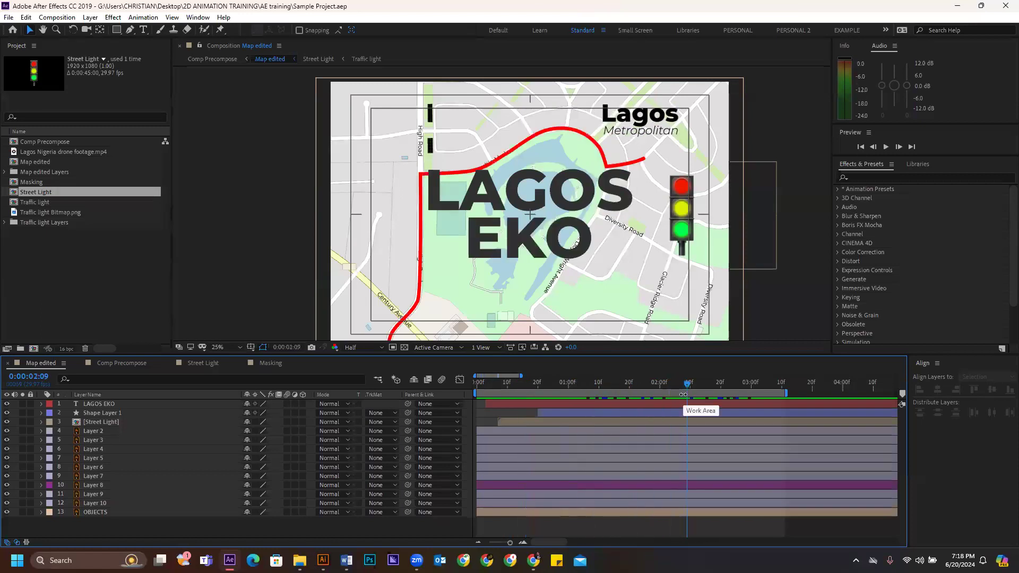
mouse_move(483, 389)
left_mouse_down()
mouse_move(557, 376)
mouse_move(648, 382)
left_mouse_up()
mouse_move(664, 382)
left_mouse_down()
mouse_move(681, 382)
mouse_move(581, 384)
mouse_move(671, 389)
left_mouse_up()
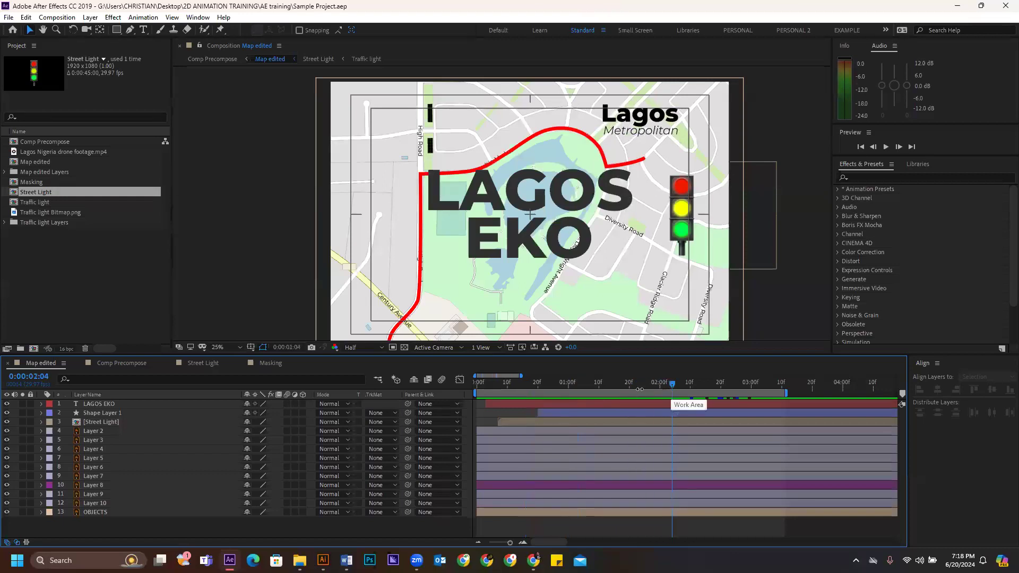
mouse_move(487, 389)
left_mouse_down()
mouse_move(634, 383)
mouse_move(747, 413)
mouse_move(620, 407)
left_mouse_up()
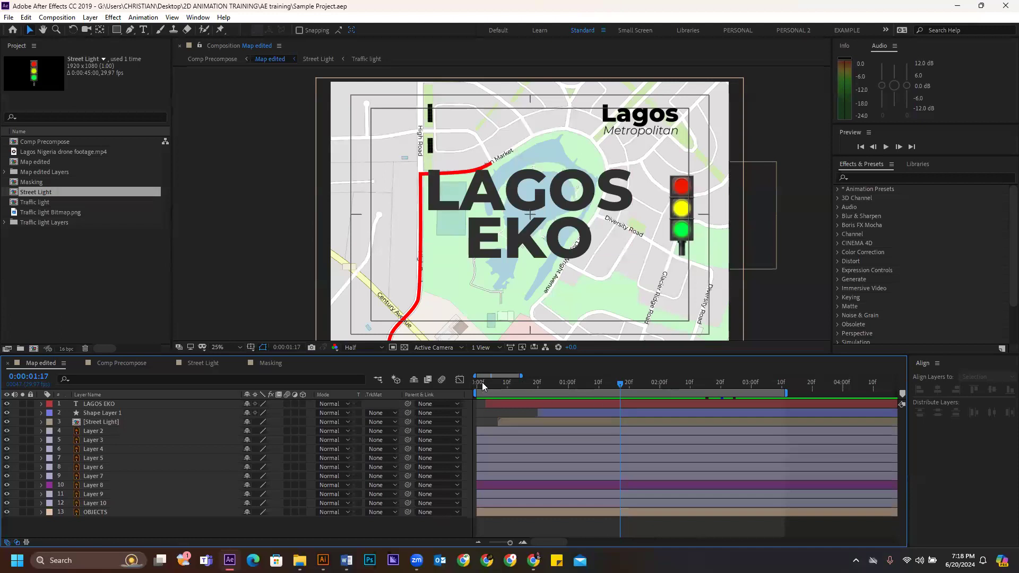
left_click_drag(482, 391, 525, 382)
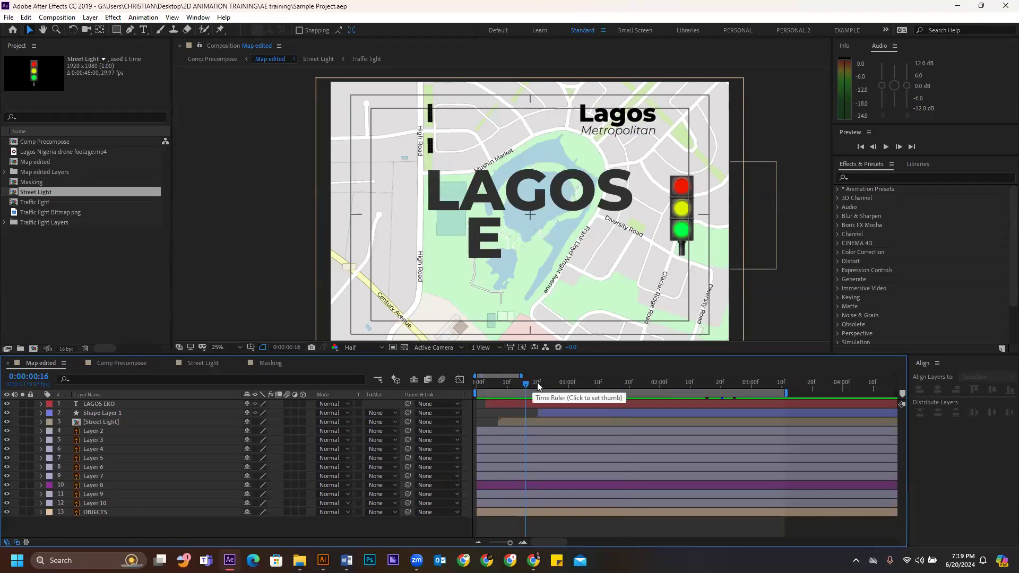
left_click_drag(538, 383, 616, 375)
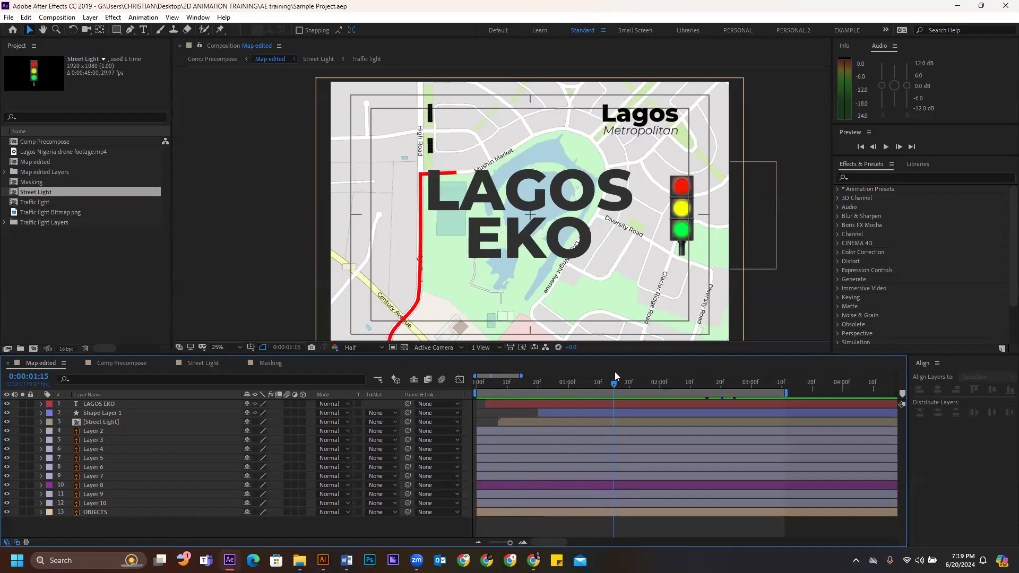
left_click_drag(481, 384, 711, 388)
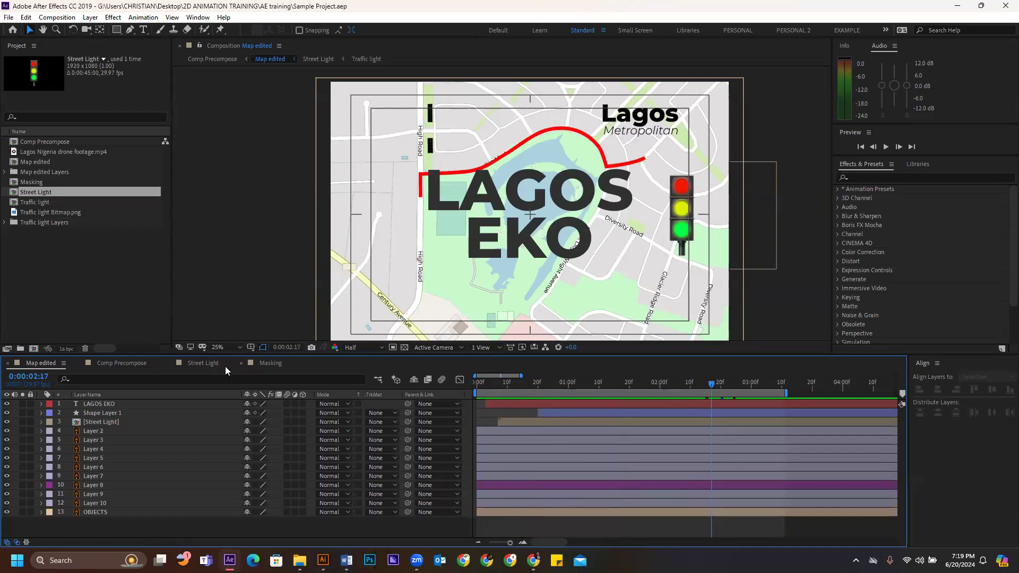
- Open the Street Light composition, hide Shape Layers 1, 2 and 3, and check the traffic light at 0:00:01:12
left_click(202, 363)
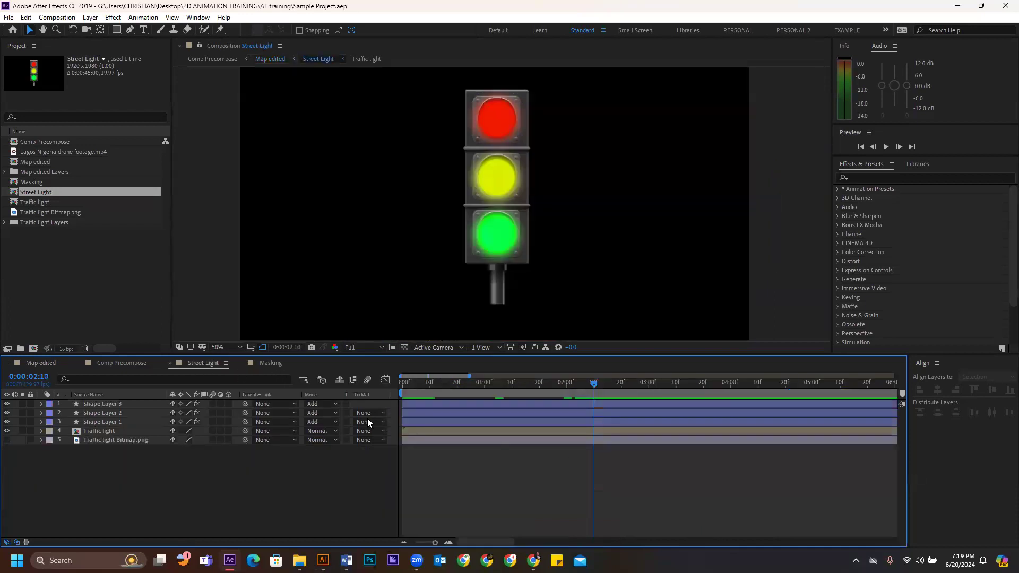
left_click(6, 405)
left_click(7, 413)
left_click(7, 422)
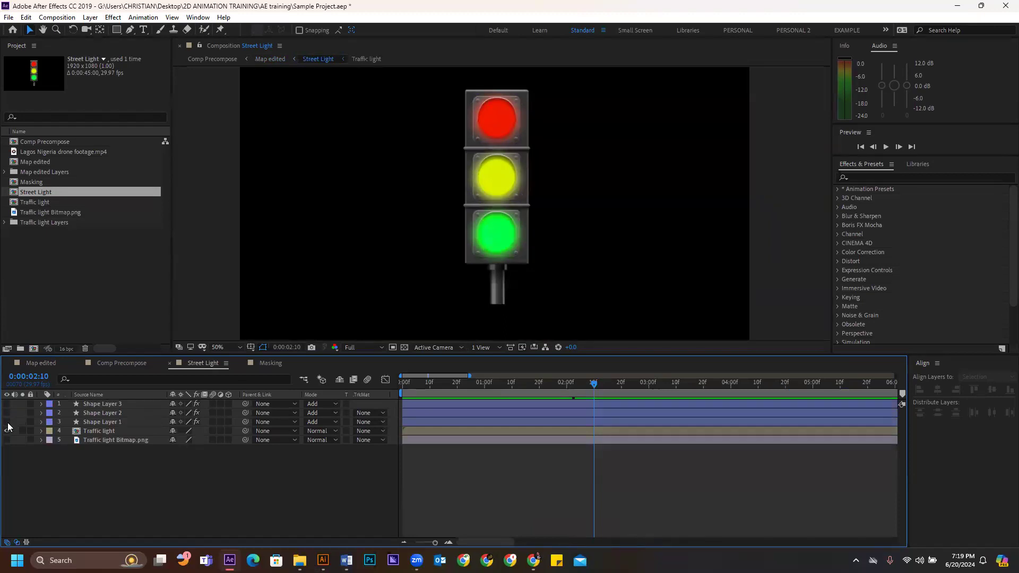
left_click_drag(573, 384, 516, 383)
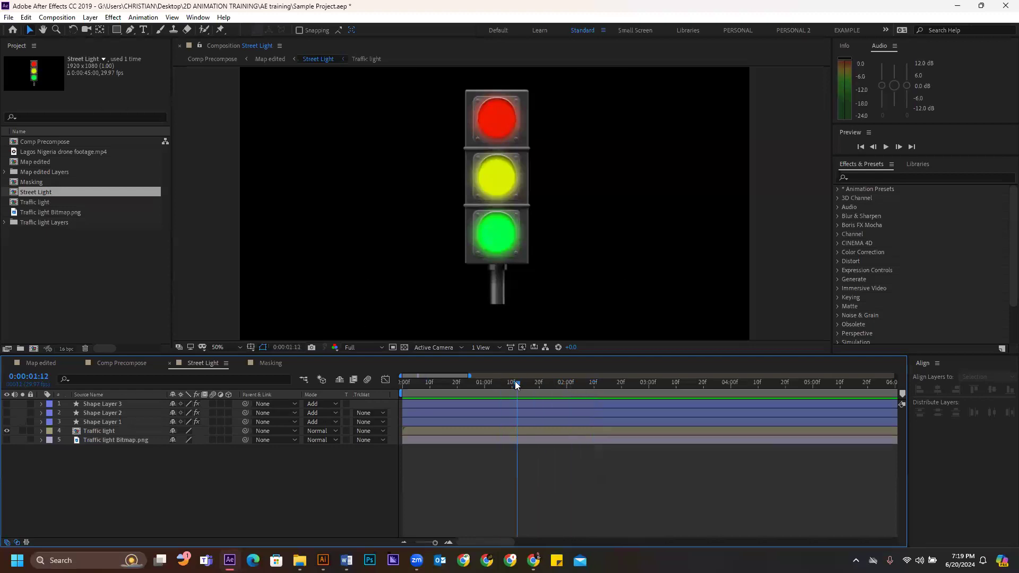
- Inspect the transform properties of the Traffic light layer in the Street Light composition
left_click(98, 435)
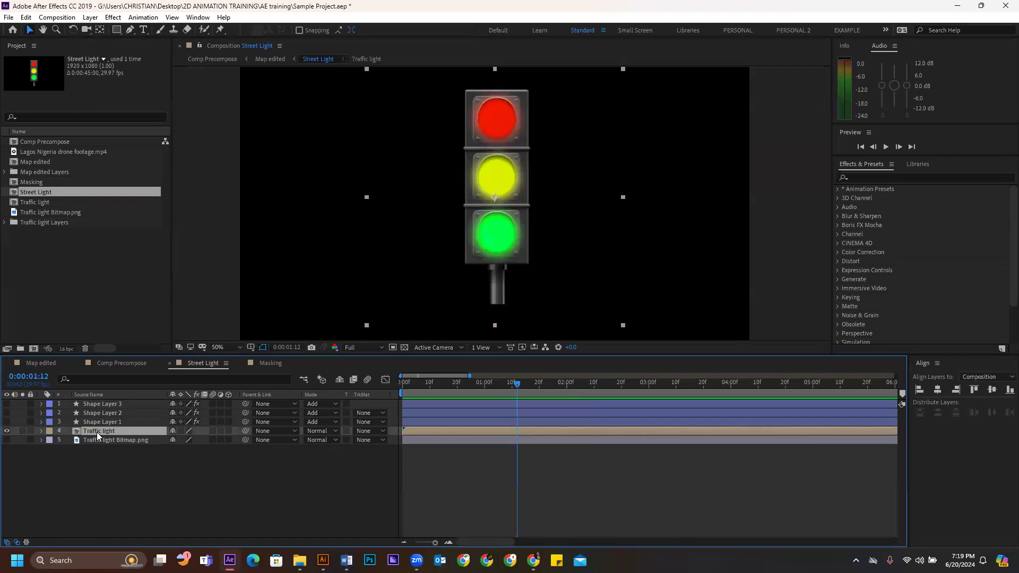
left_click(41, 431)
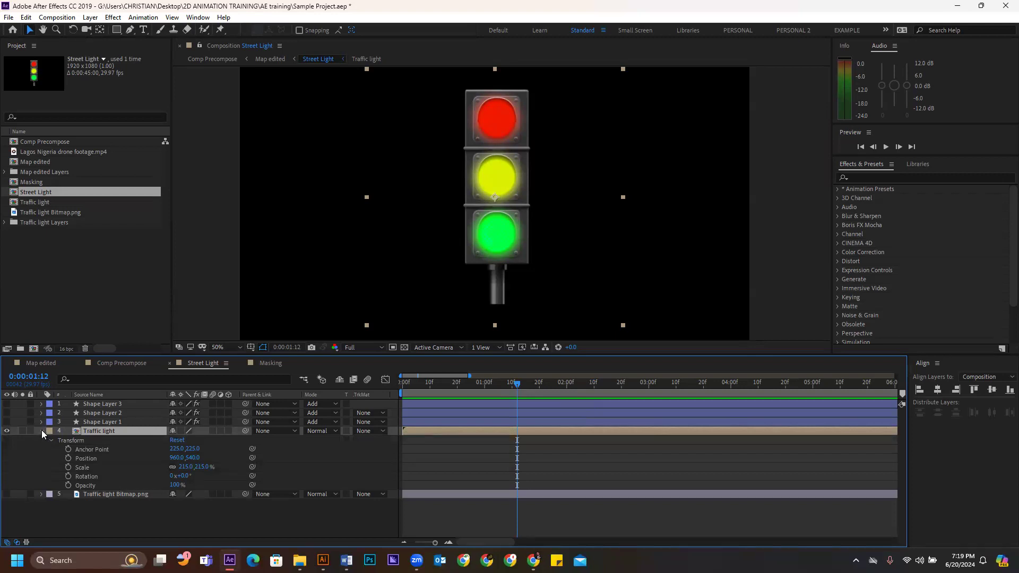
left_click(41, 431)
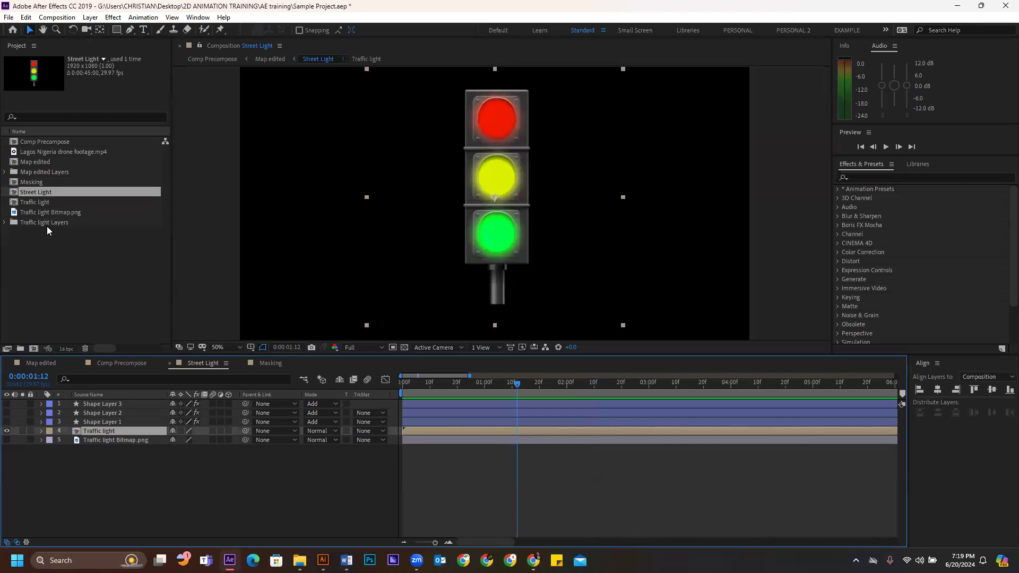
- Reveal the Traffic light.ai footage from the Traffic light Layers folder in Explorer and open the file in Illustrator
left_click(5, 224)
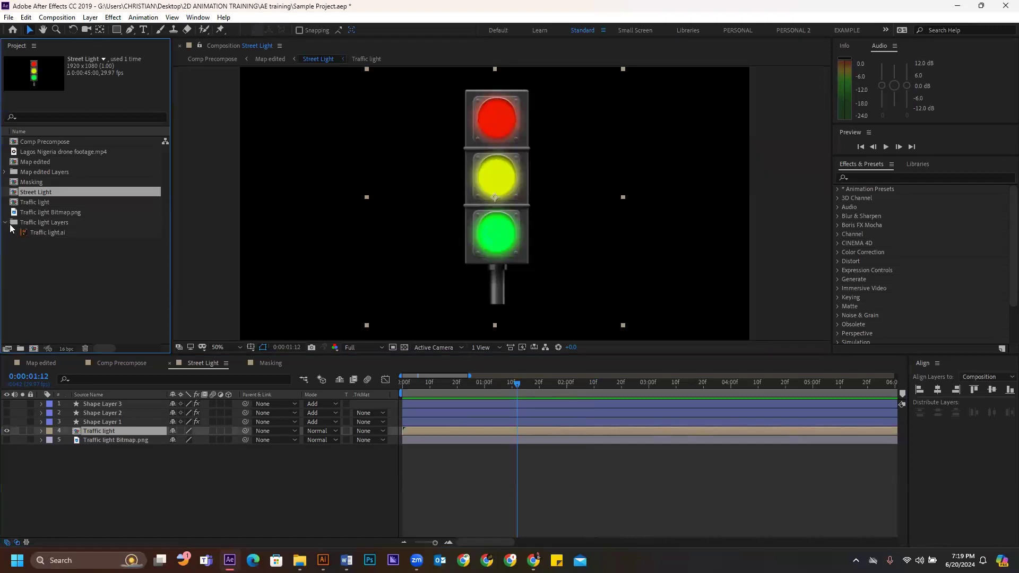
left_click(58, 237)
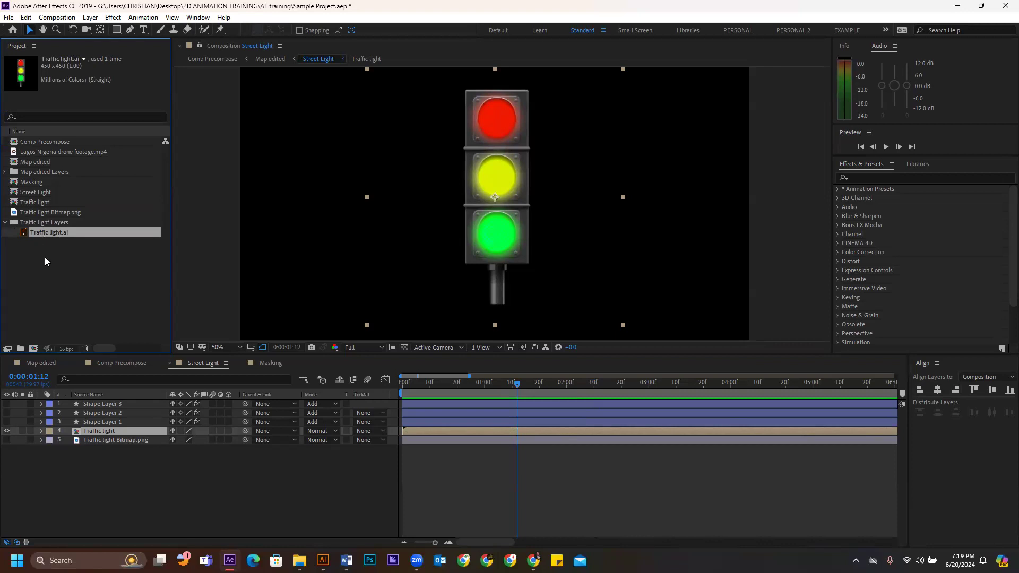
right_click(46, 237)
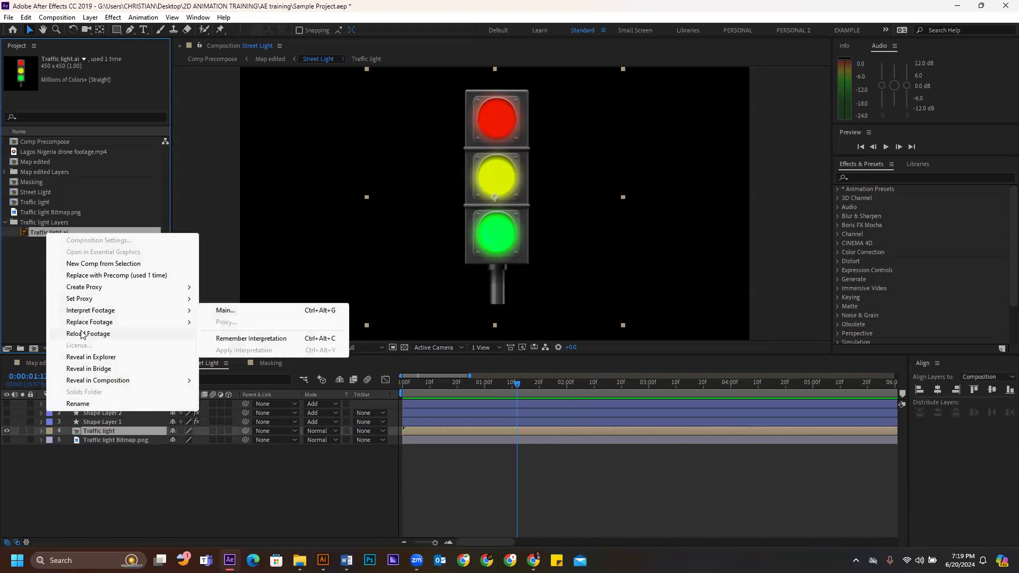
left_click(91, 358)
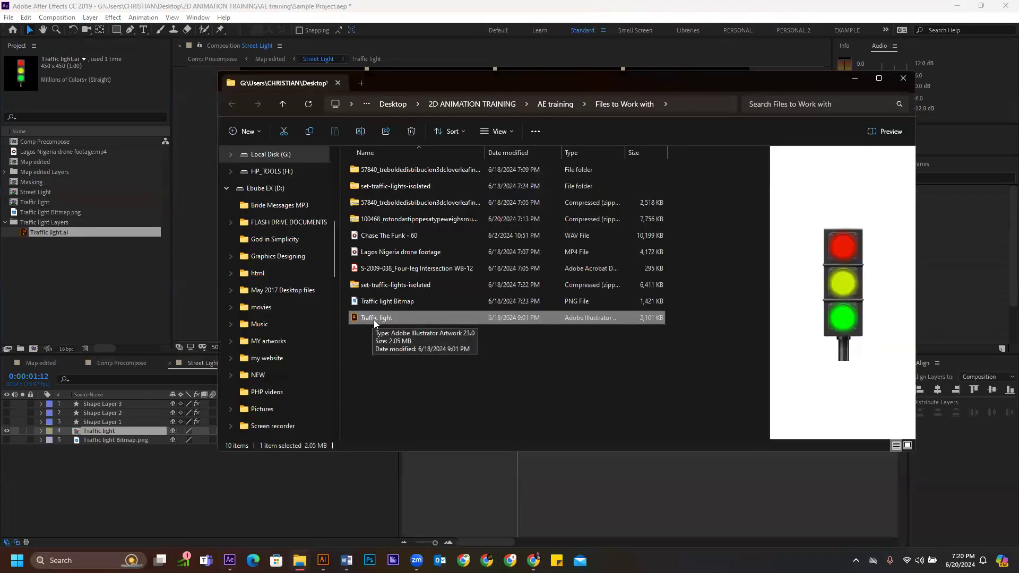
double_click(373, 318)
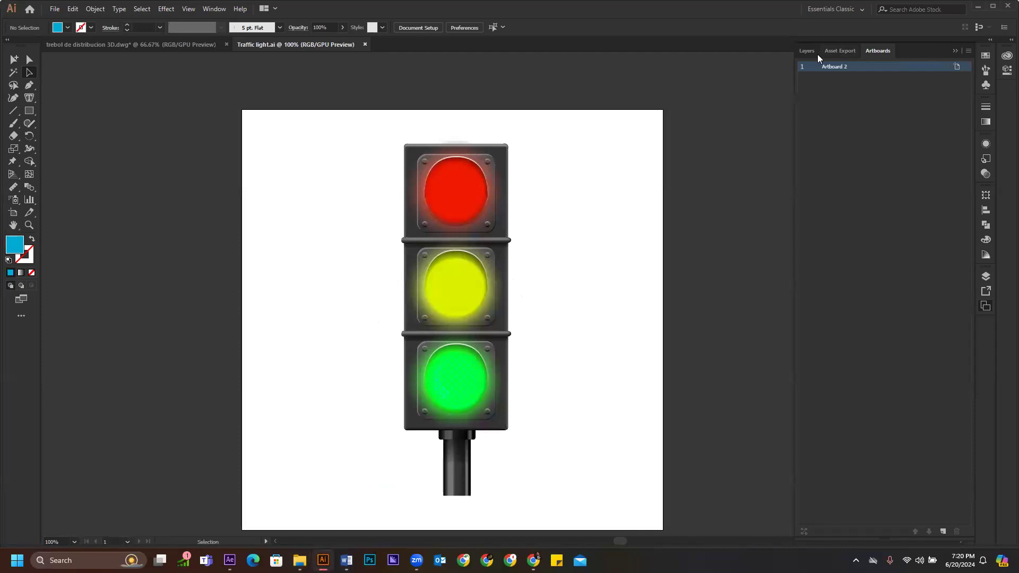
- Show the layers of Traffic light.ai and hide Layers 4, 3 and 2 to examine the unlit traffic light in Layer 1
left_click(812, 51)
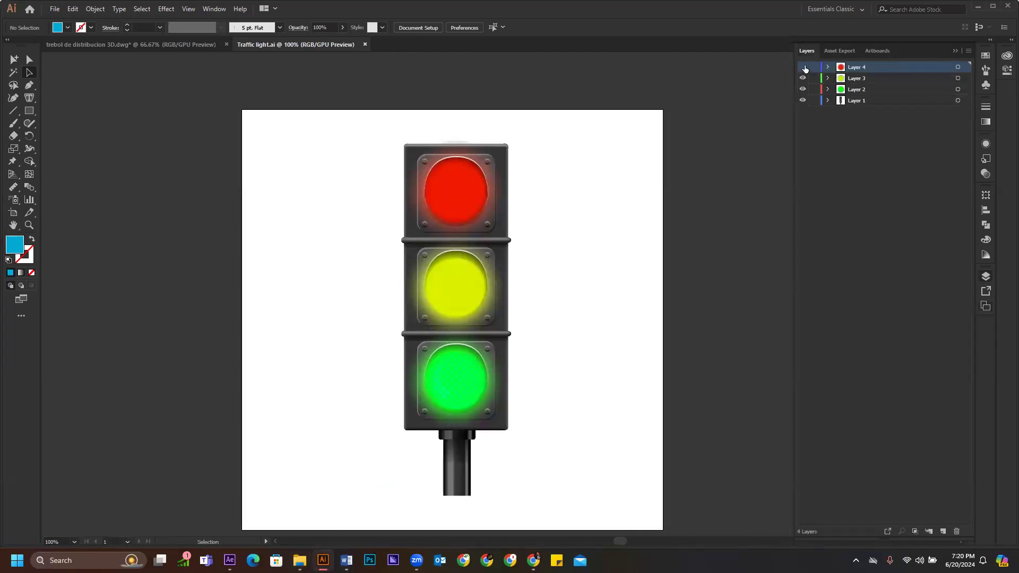
left_click(803, 67)
left_click(802, 78)
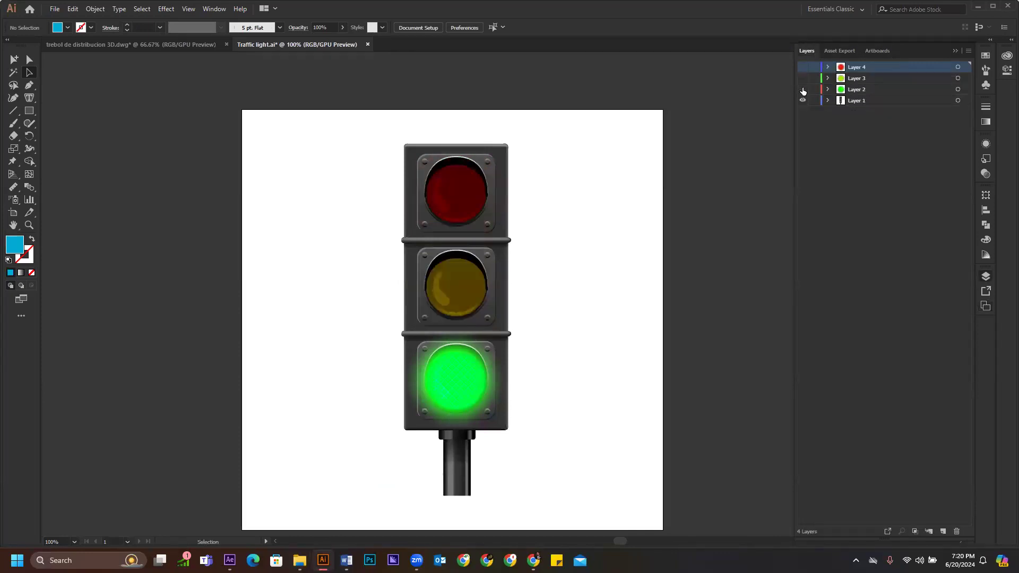
left_click(802, 89)
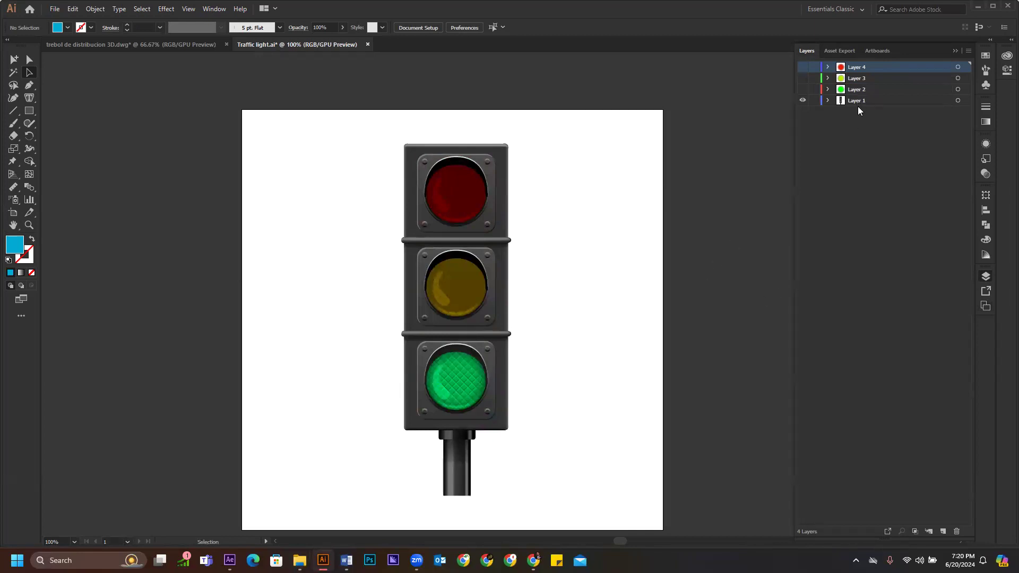
left_click(864, 90, "shift")
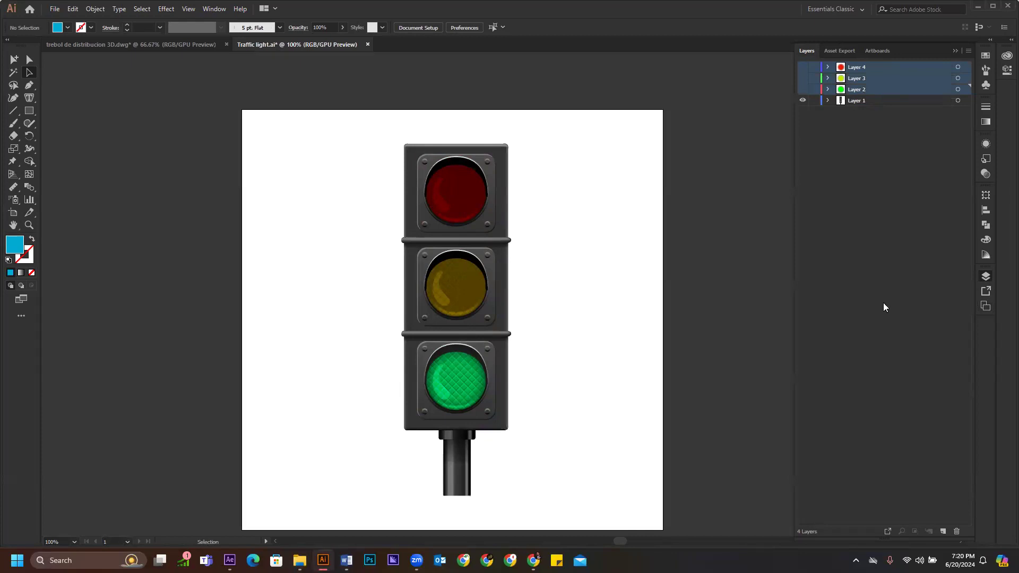
- Toggle the visibility of Layers 4, 3 and 2 on and off to compare the lit and unlit lamps, leaving all three shown
left_click(804, 68)
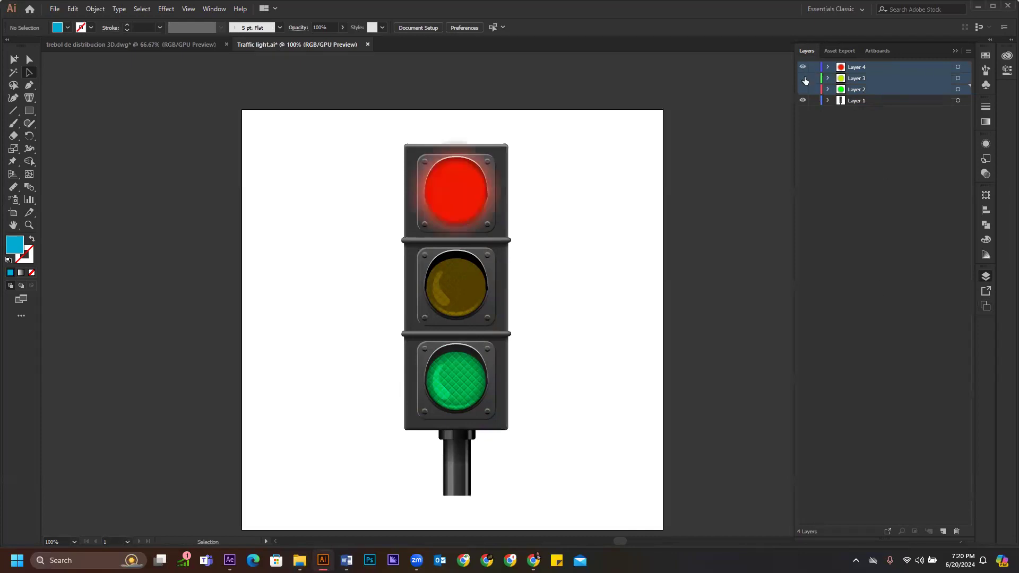
left_click(804, 78)
left_click(802, 89)
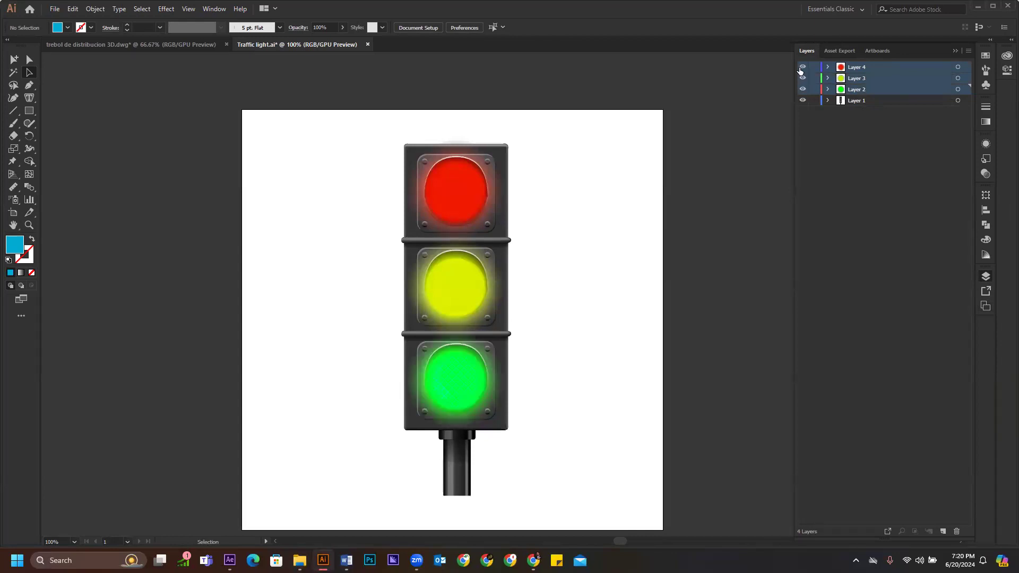
left_click(803, 67)
left_click(802, 79)
left_click(803, 89)
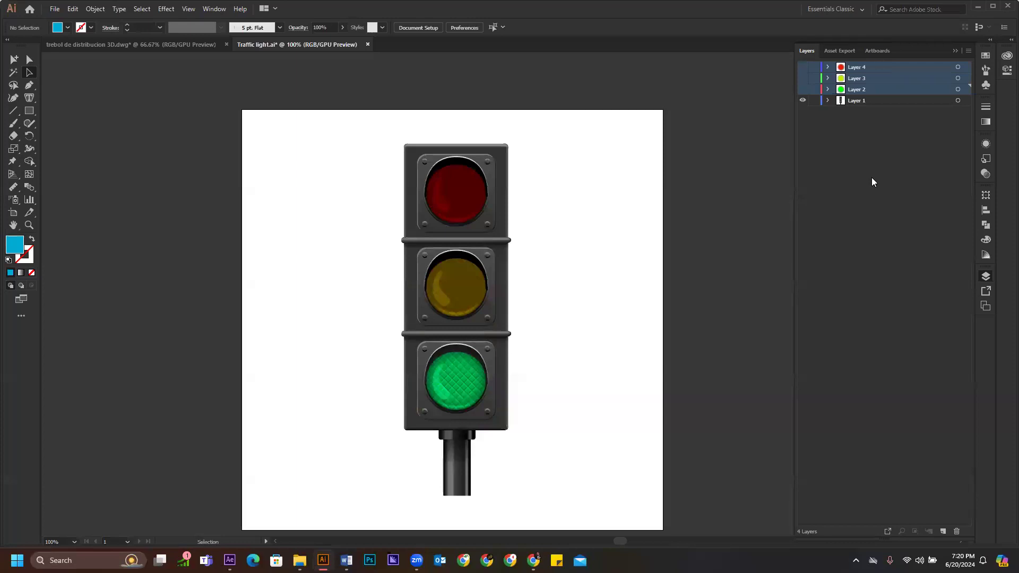
left_click(803, 90)
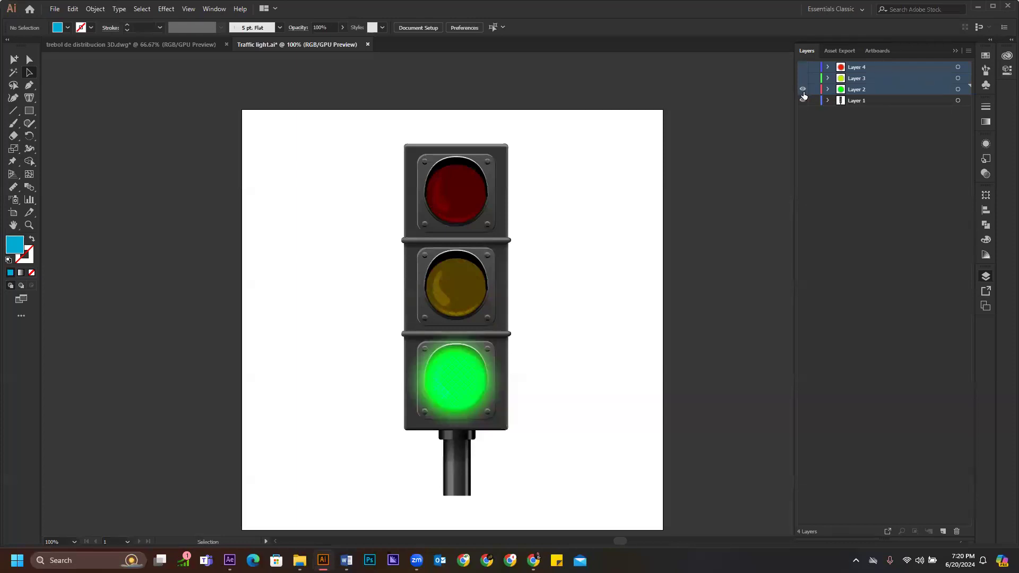
left_click(802, 77)
left_click(803, 66)
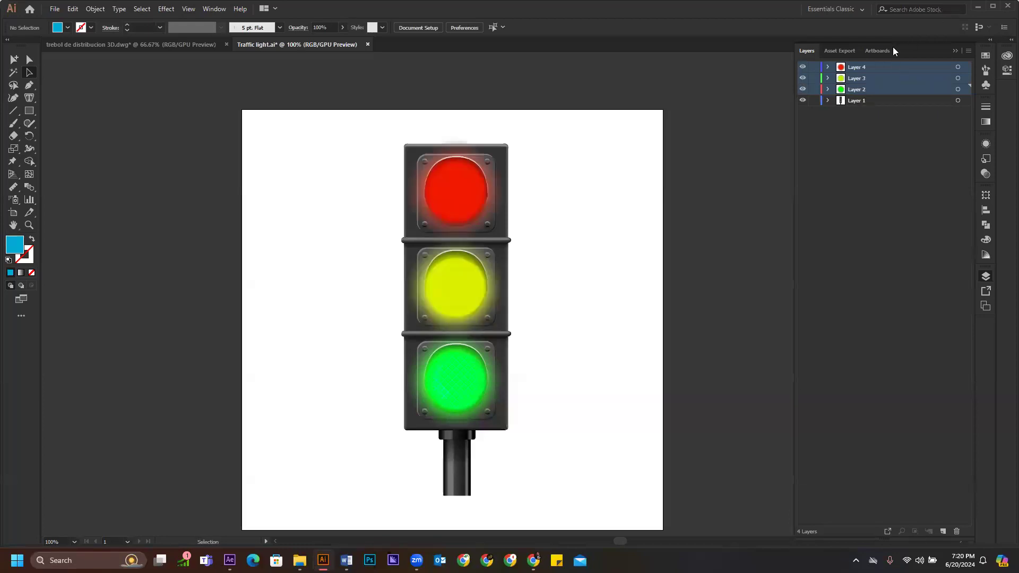
- Check Layer 1 by hiding and reshowing it, and compare the artwork with the Street Light composition in After Effects before returning to Illustrator
left_click(868, 101)
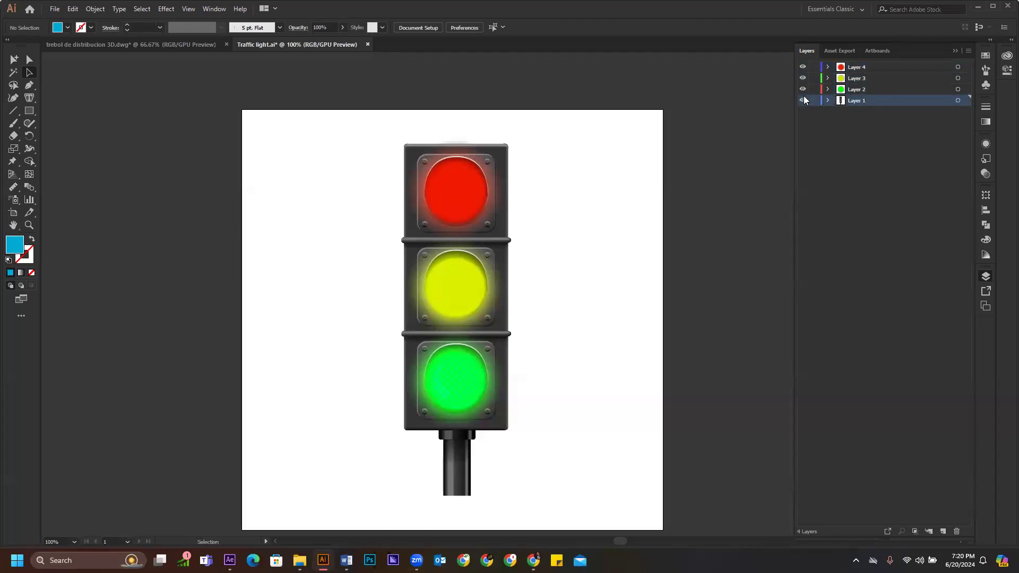
left_click(802, 100)
left_click(802, 100)
left_click(860, 89)
left_click(863, 66)
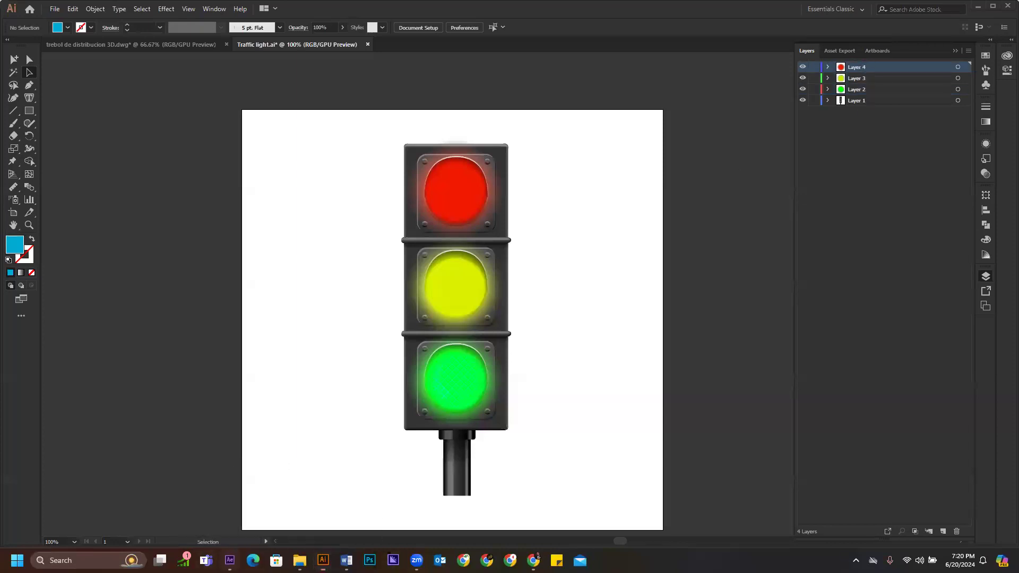
left_click(230, 560)
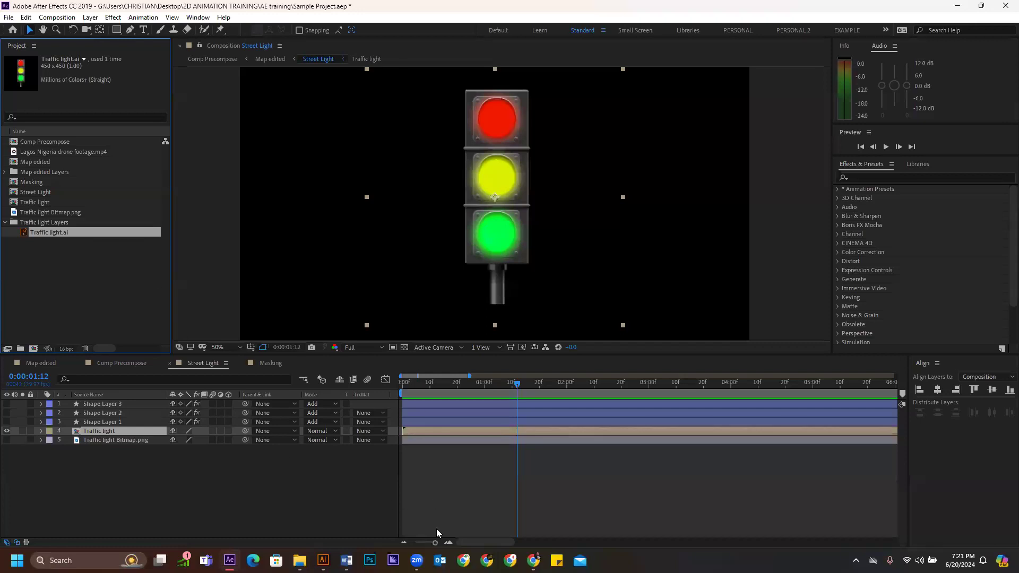
left_click(323, 560)
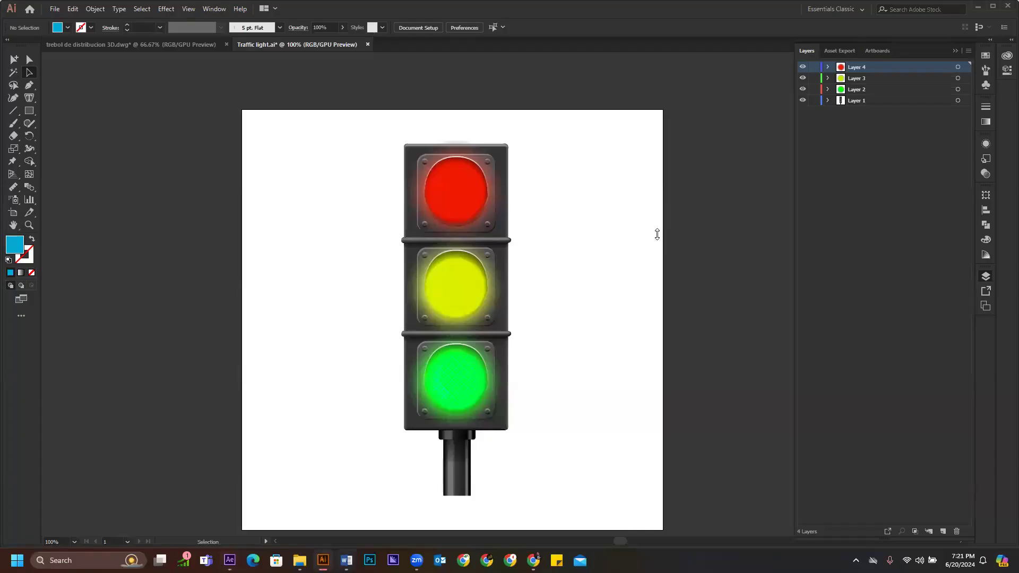
- Hide and delete Layers 4, 3 and 2 with the red, yellow and green glows, keeping only Layer 1
left_click_drag(803, 69, 804, 90)
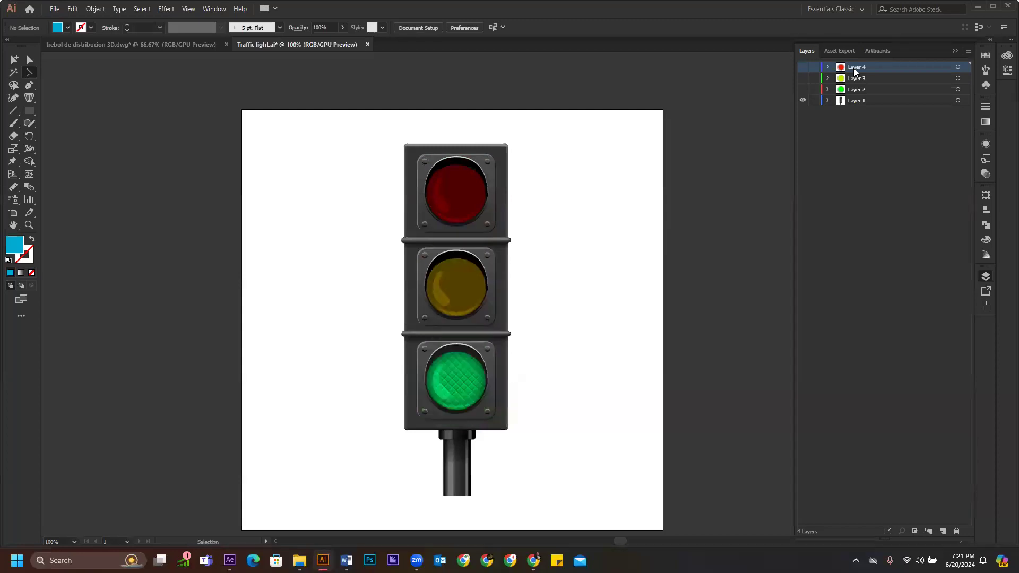
left_click(871, 90, "shift")
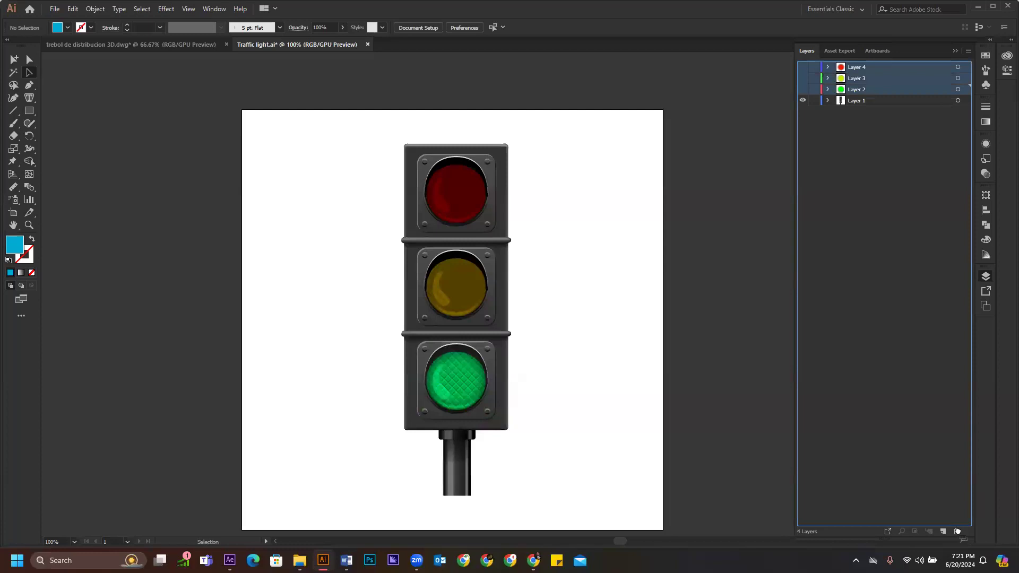
left_click(958, 531)
left_click(862, 245)
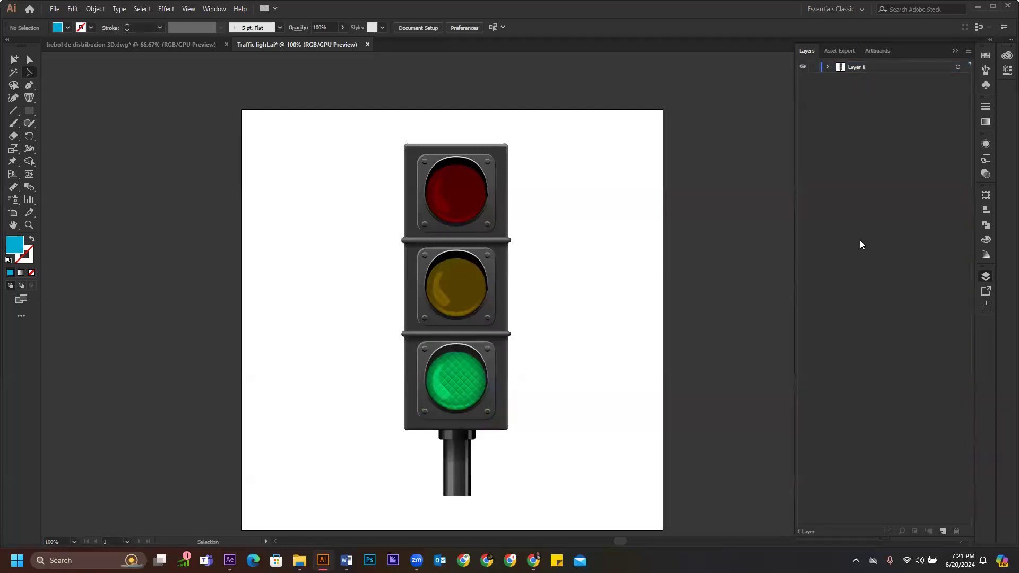
- Save Traffic light.ai, switch back to After Effects and deselect the Traffic light layer in the Street Light composition
left_click(54, 9)
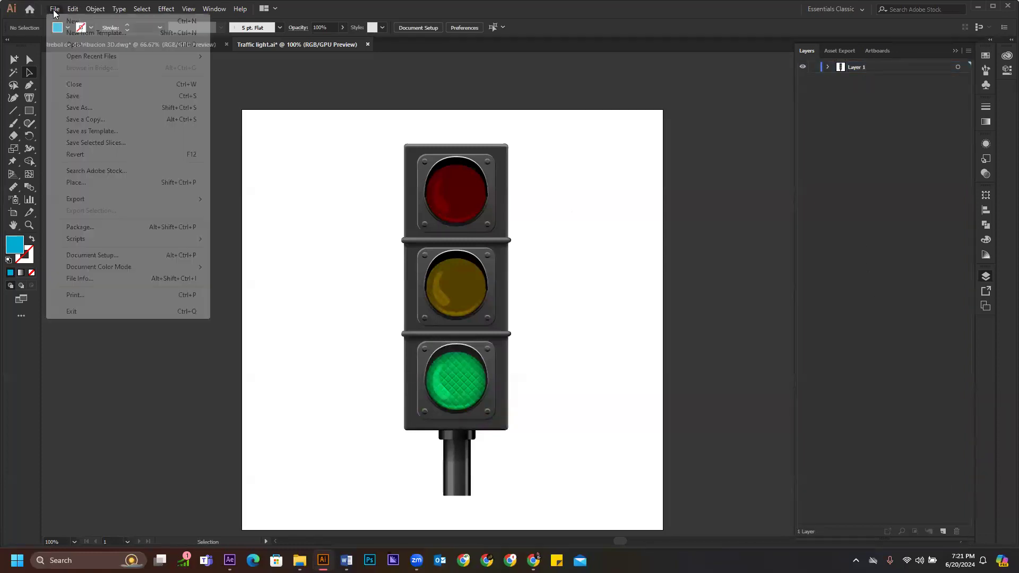
left_click(80, 98)
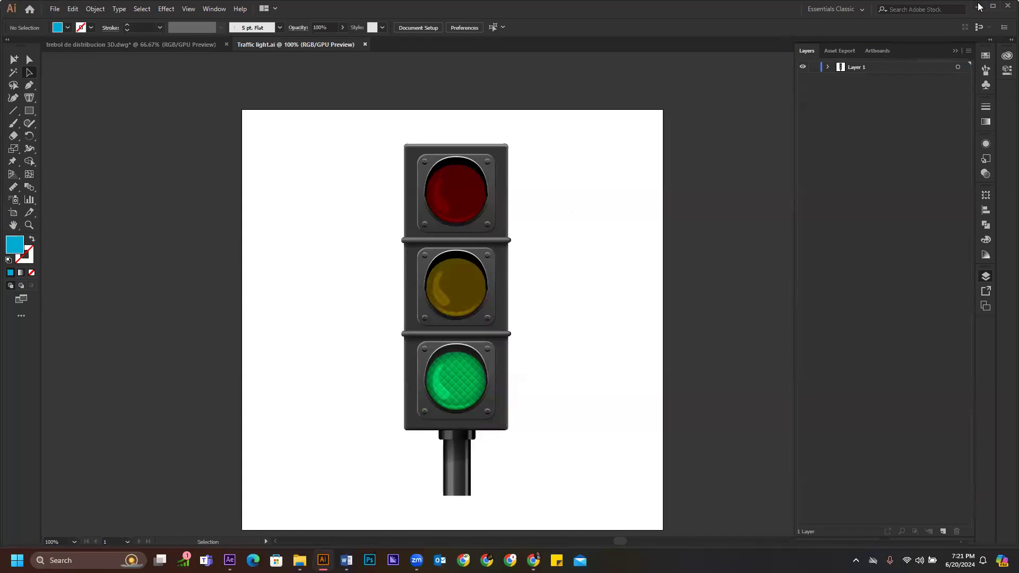
key("alt+Tab")
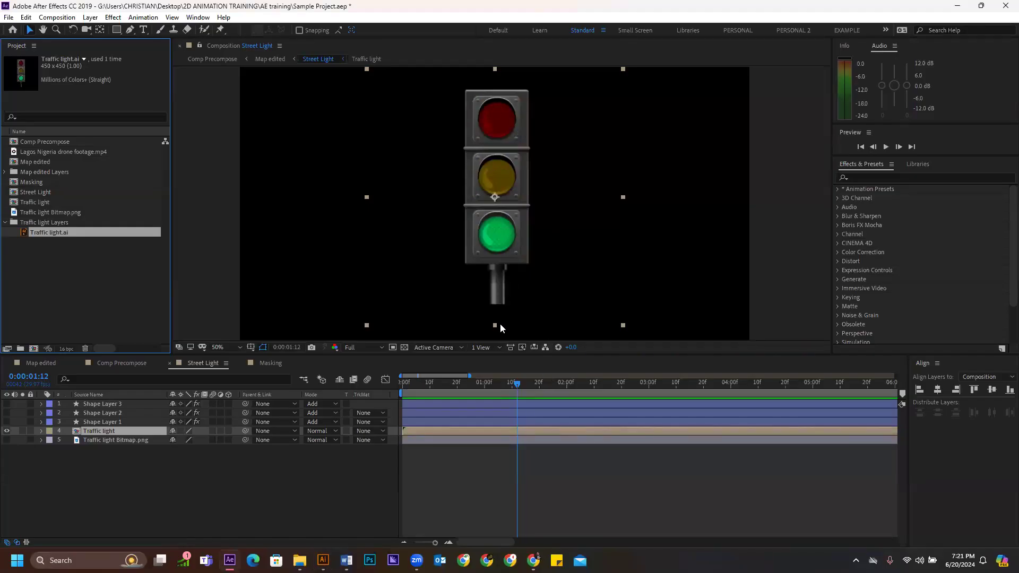
left_click(470, 494)
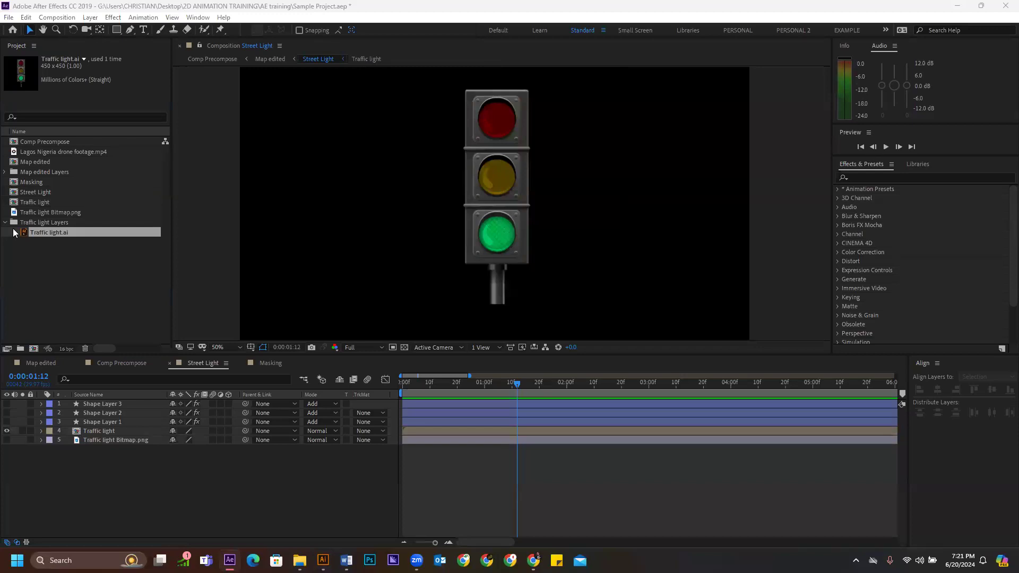
- Open the Map edited composition and scrub to 0:00:00:25 to check the traffic light on the map
left_click(42, 364)
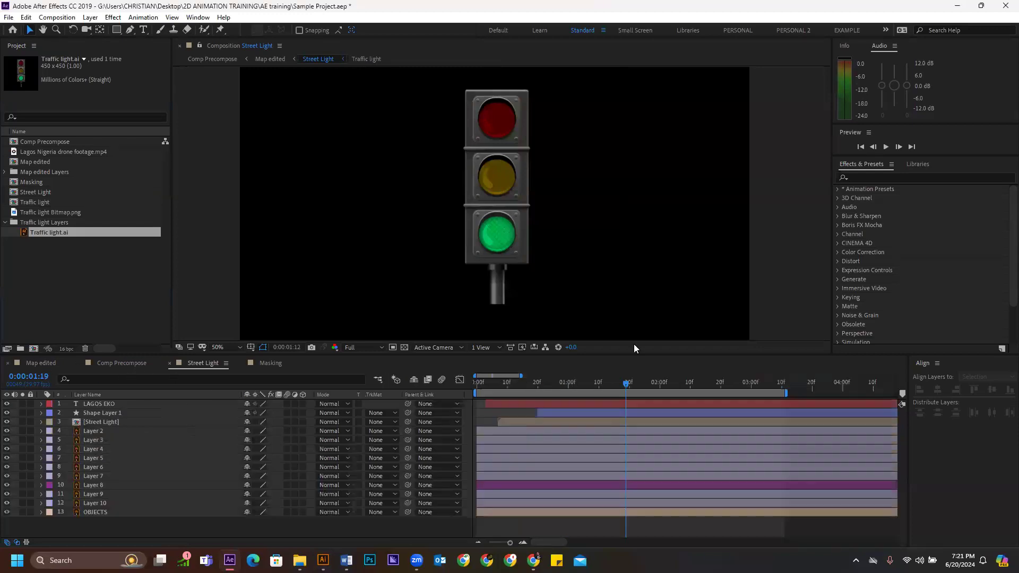
left_click_drag(620, 385, 556, 376)
left_click_drag(521, 374, 553, 384)
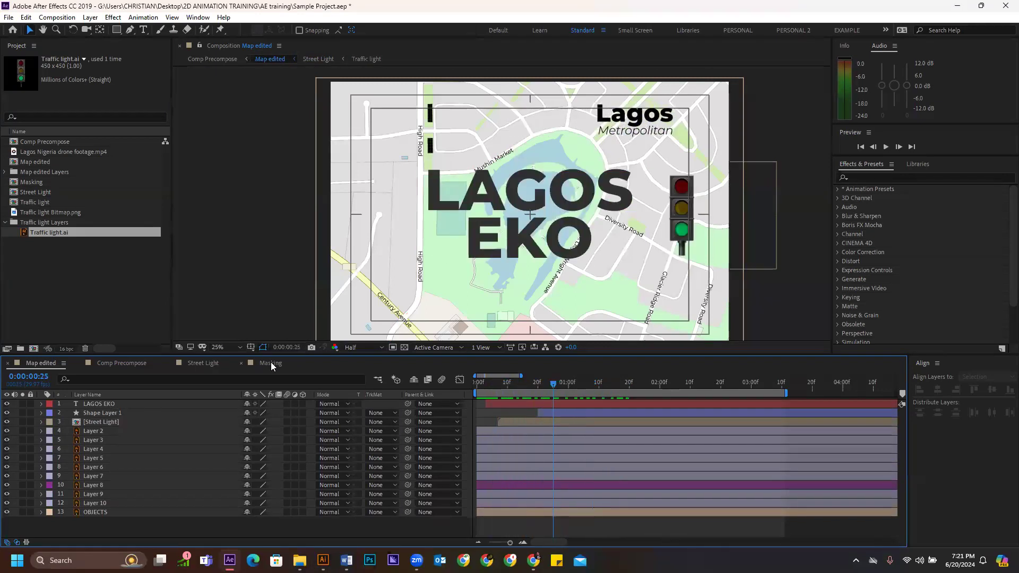
- Make Shape Layers 3, 2 and 1 visible again in the Street Light composition
left_click(202, 363)
left_click(7, 403)
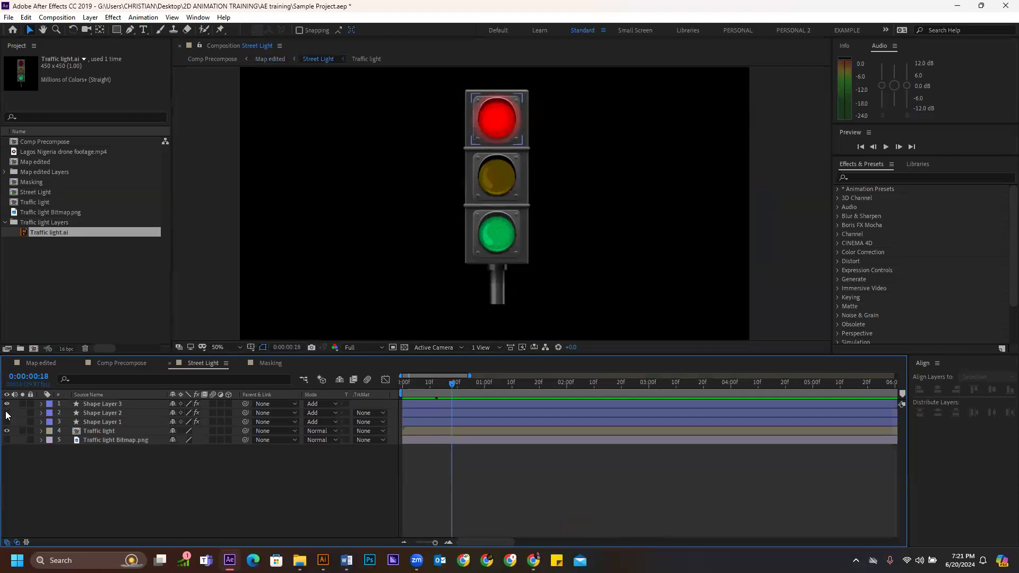
left_click(7, 413)
left_click(7, 421)
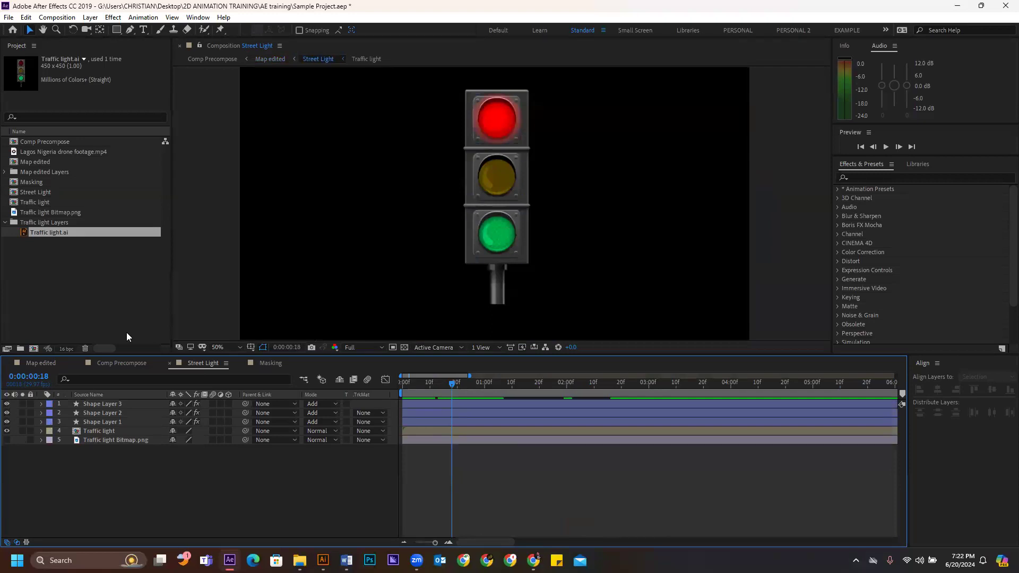
- Preview Map edited and scrub to 0:00:01:24 to examine the traffic light changing alongside the route line
left_click(41, 363)
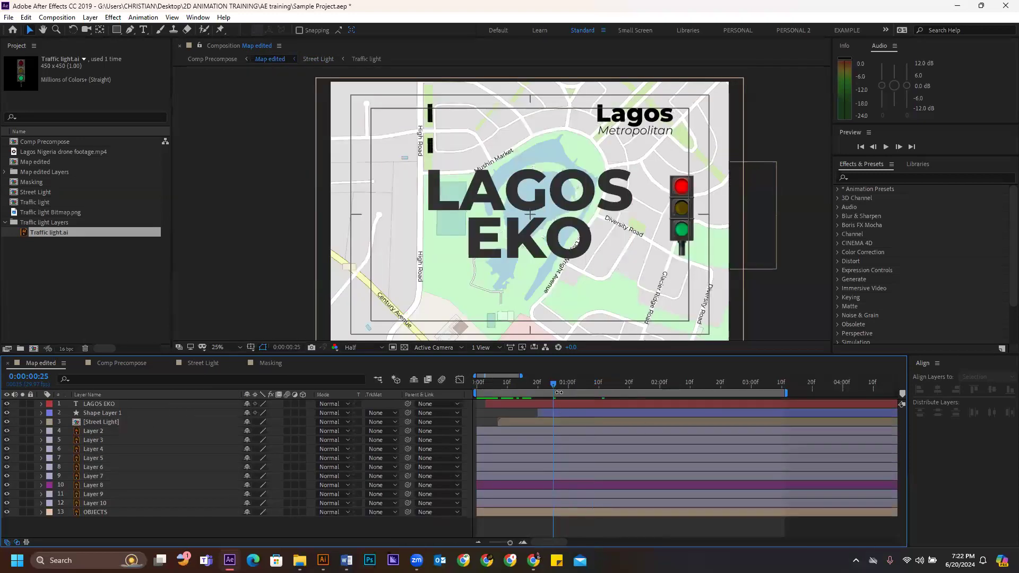
left_click_drag(552, 384, 524, 384)
key("space")
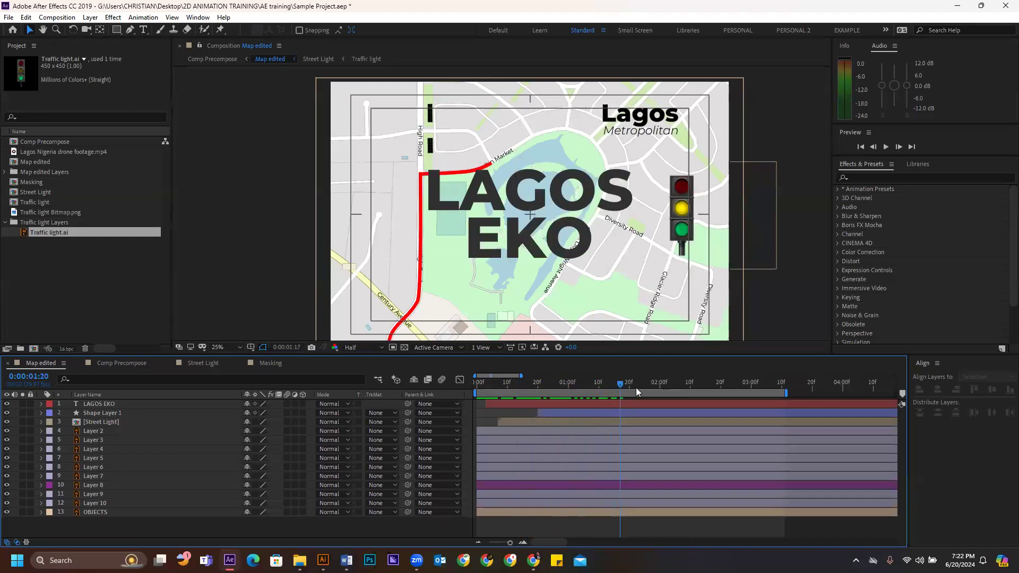
left_click_drag(682, 387, 641, 397)
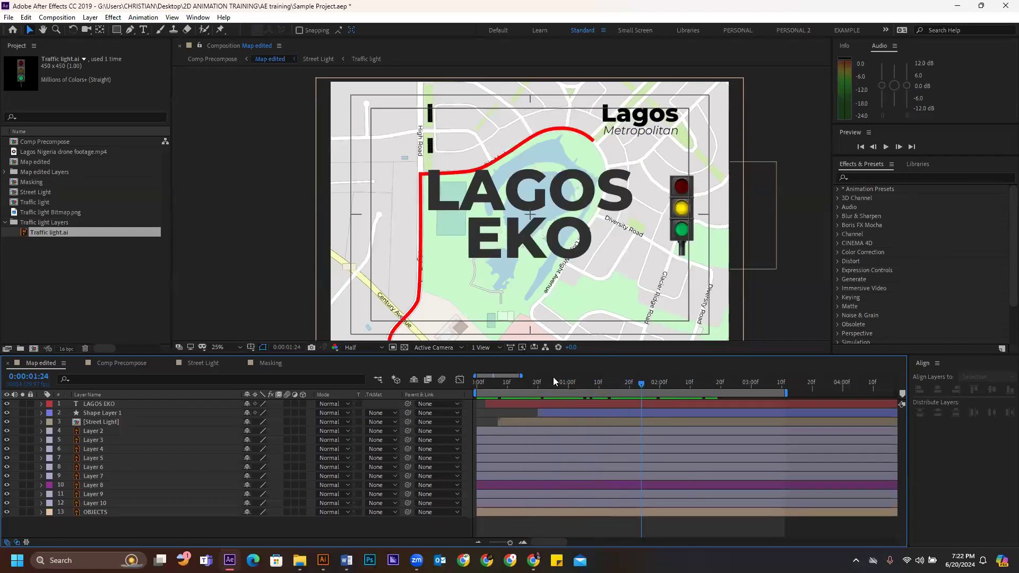
- In the Street Light composition, go to 0:00:00:19, select Shape Layer 3 and examine the red lamp's glow close up
left_click(204, 363)
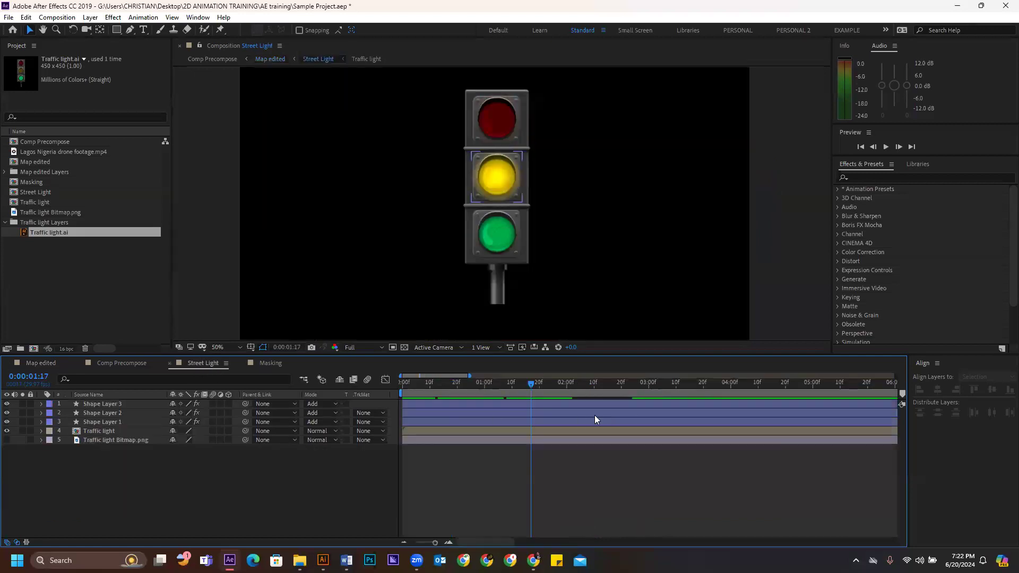
left_click(424, 385)
mouse_move(441, 390)
left_mouse_down()
mouse_move(478, 392)
mouse_move(454, 395)
left_mouse_up()
left_click(432, 404)
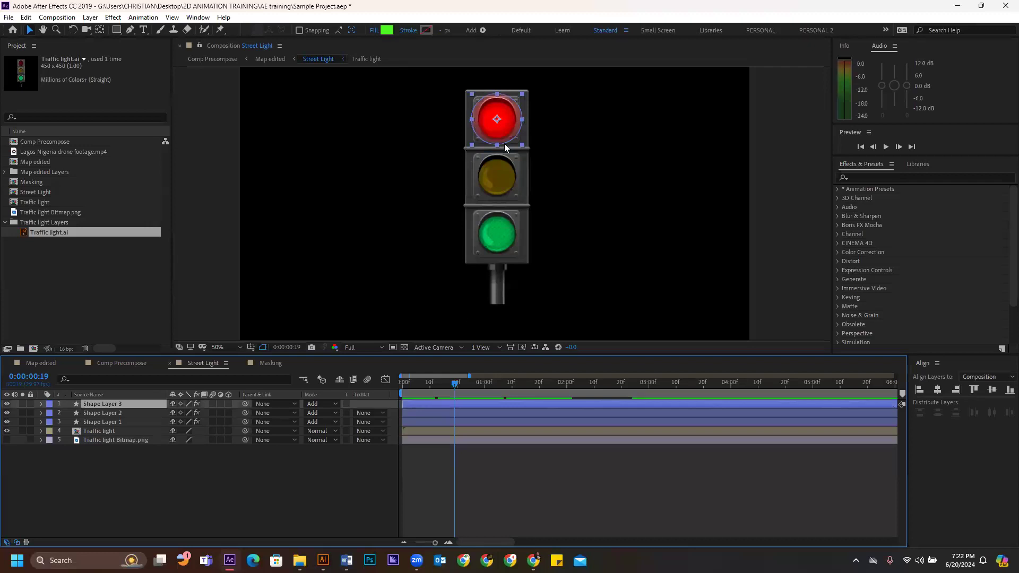
scroll(493, 91, "up", 2)
scroll(500, 110, "down", 2)
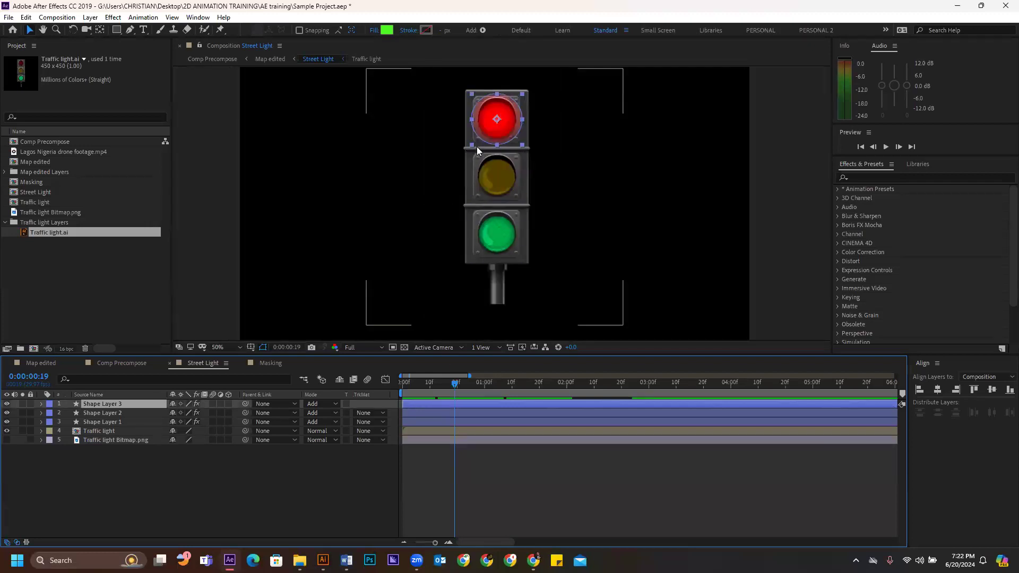
scroll(499, 88, "up", 2)
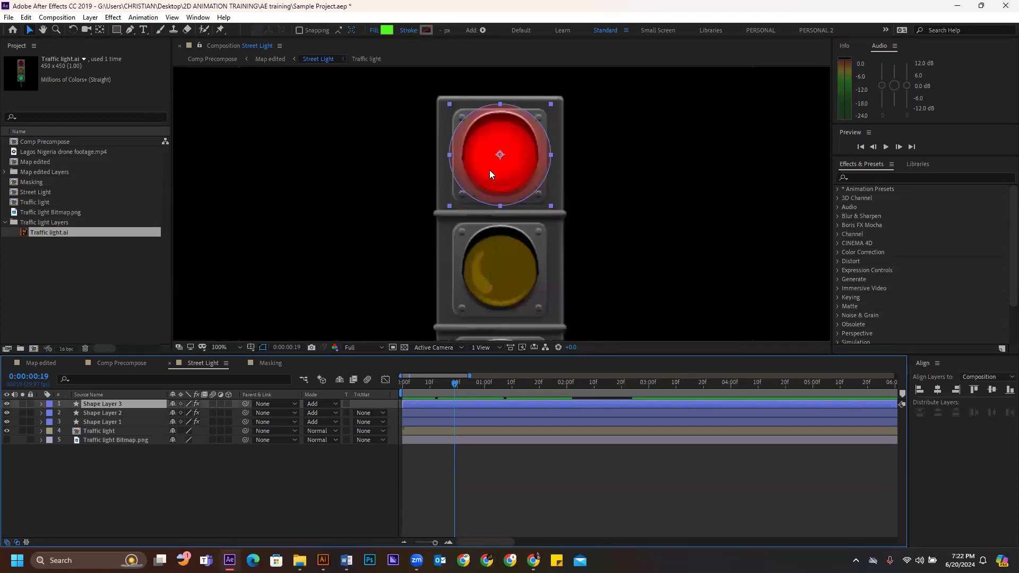
- Apply the Stylize Glow effect to Shape Layer 3 of the red lamp
left_click(113, 18)
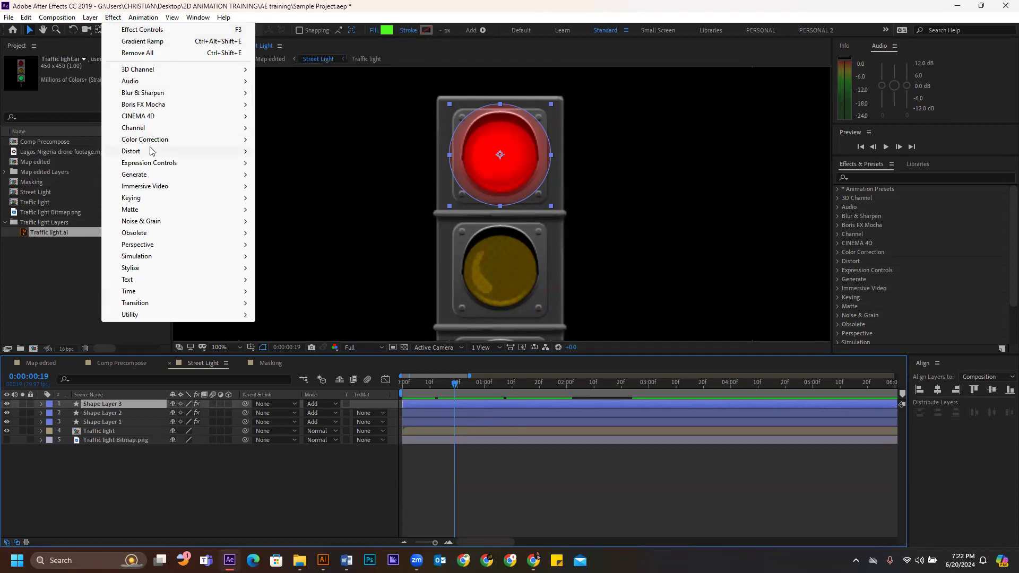
mouse_move(149, 177)
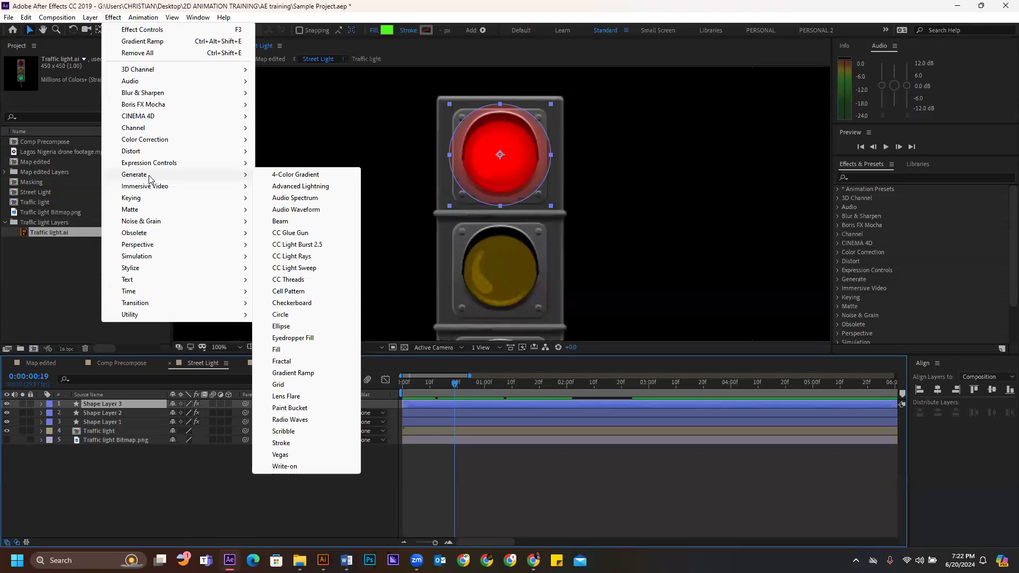
mouse_move(143, 142)
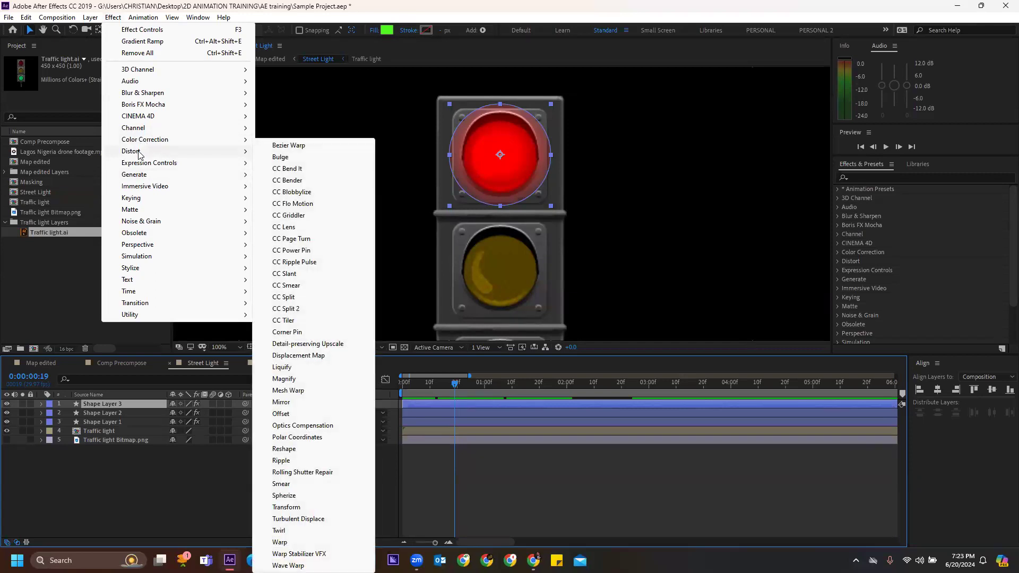
mouse_move(155, 247)
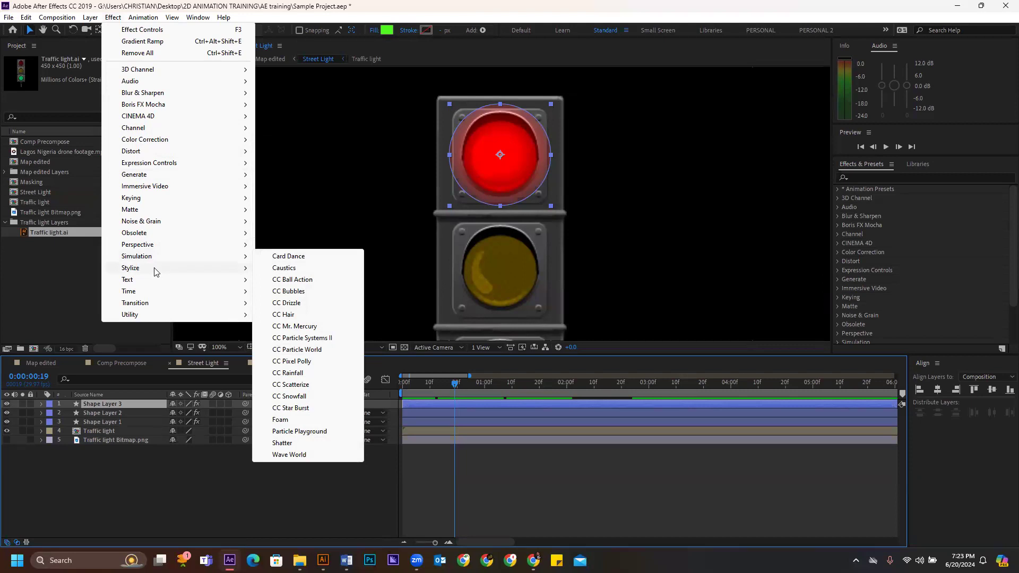
mouse_move(157, 272)
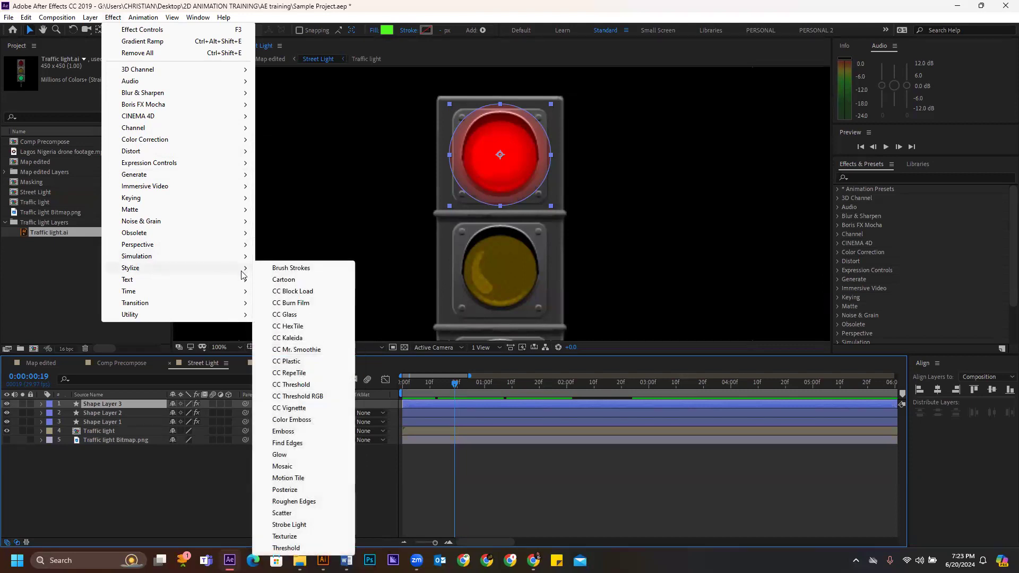
left_click(281, 456)
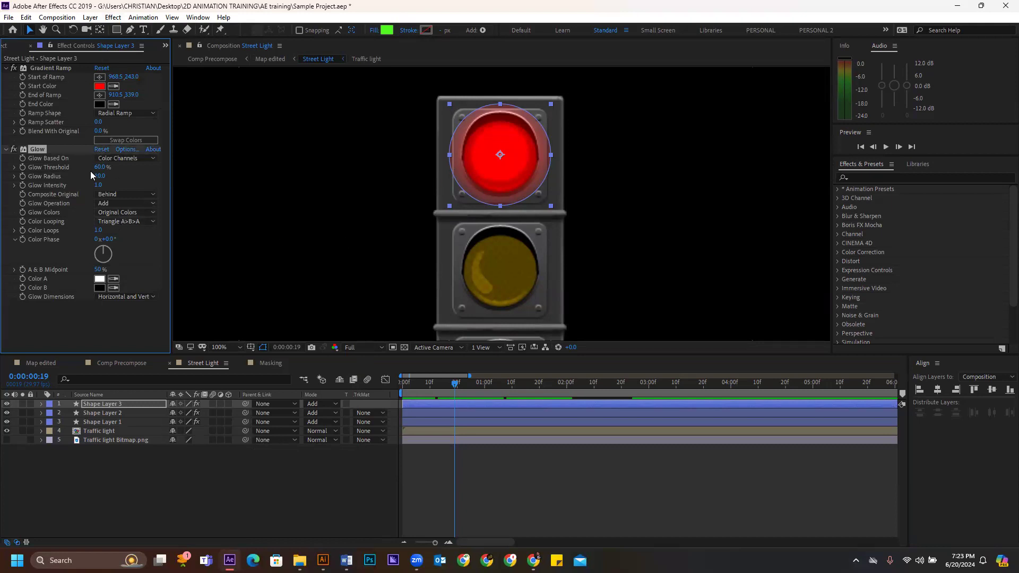
- Lower Shape Layer 3's Glow Threshold to about 27% and its Glow Intensity to 0.2
left_click_drag(100, 167, 133, 168)
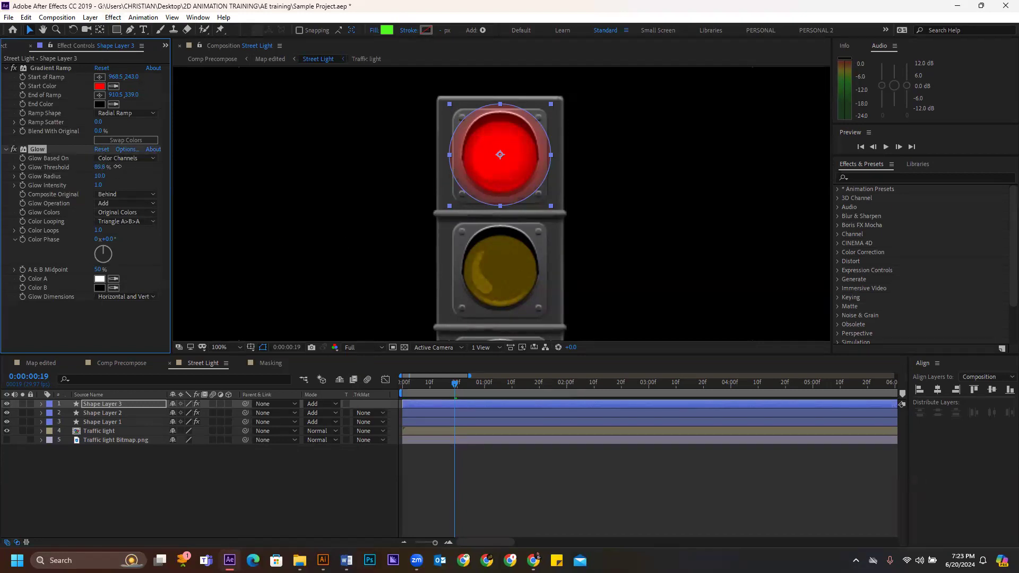
left_click_drag(69, 158, 46, 159)
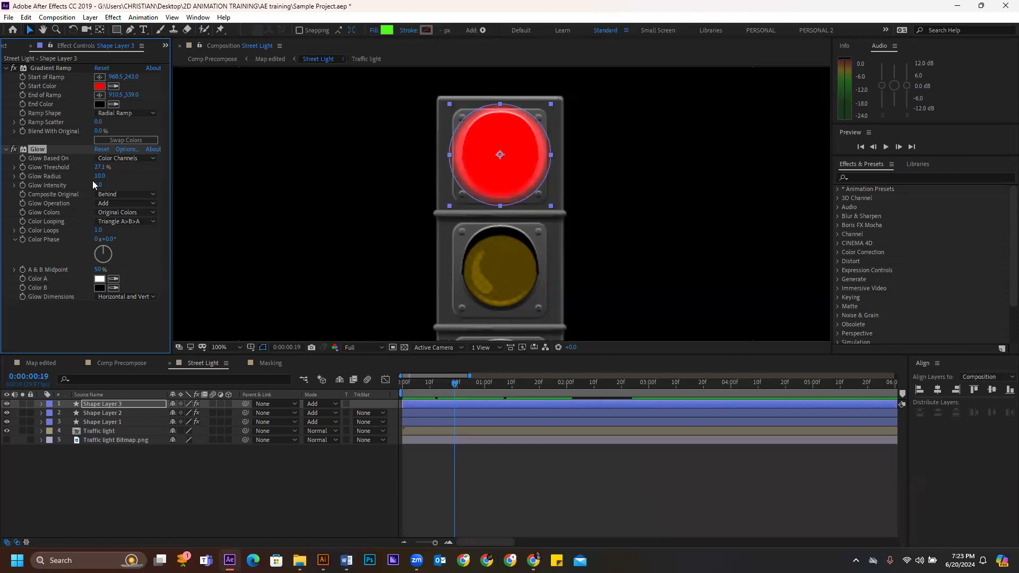
left_click_drag(98, 185, 13, 185)
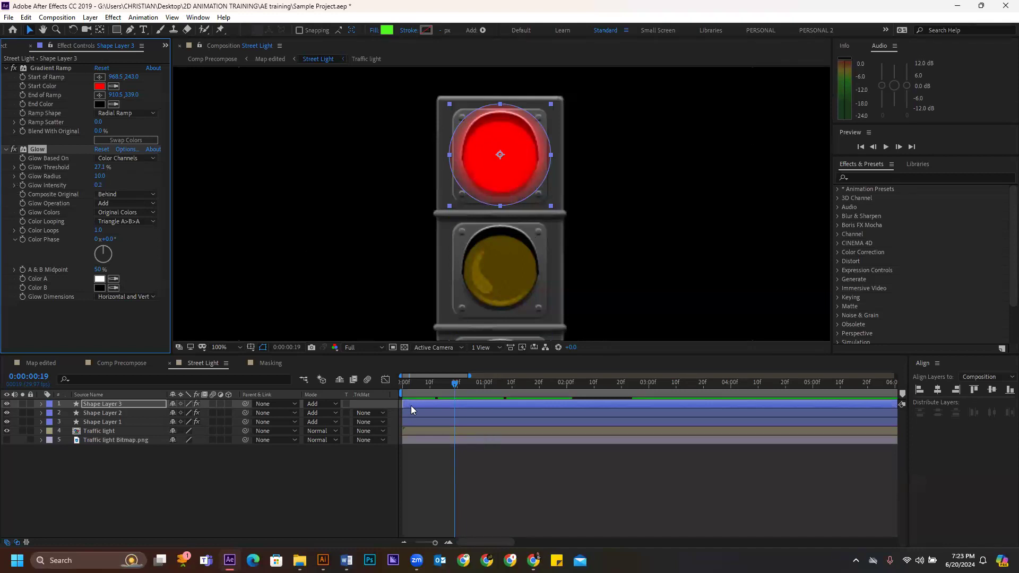
- Scale Shape Layer 3 up to 113% so its glow spreads beyond the red lamp
key("s")
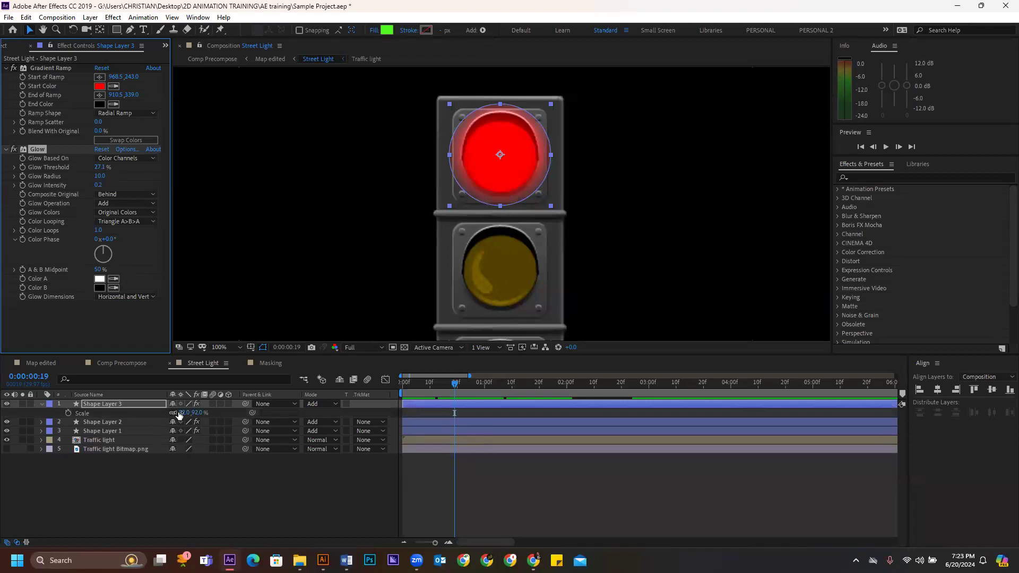
left_click_drag(181, 413, 201, 414)
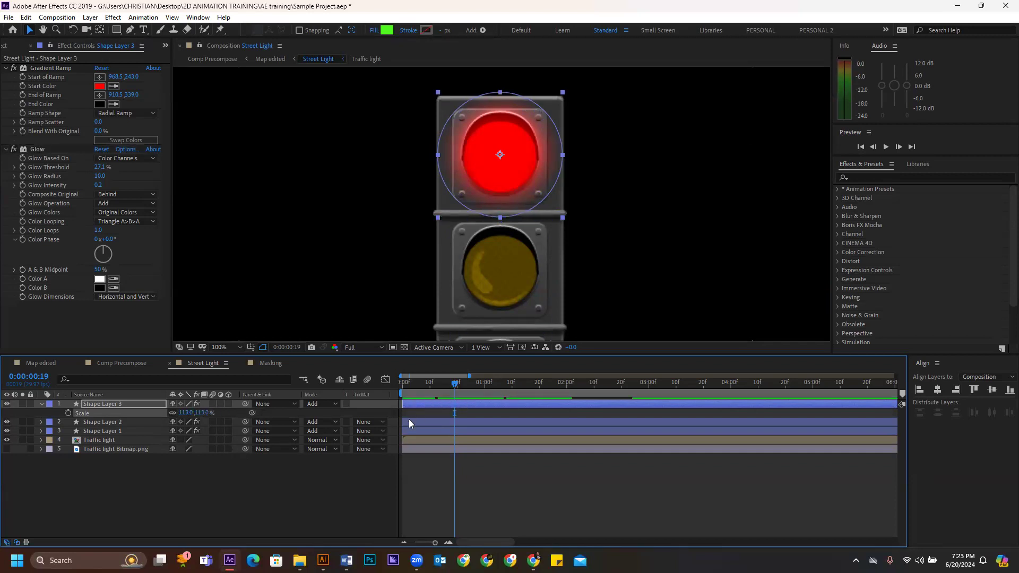
- Try the Overlay and Screen blending modes on Shape Layer 3 and return it to Add
left_click(326, 402)
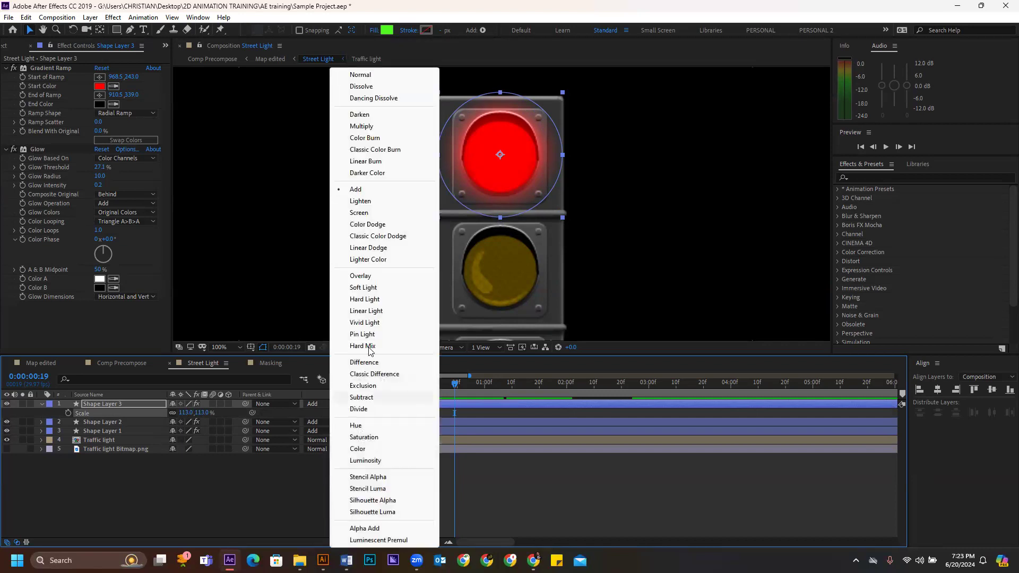
left_click(381, 272)
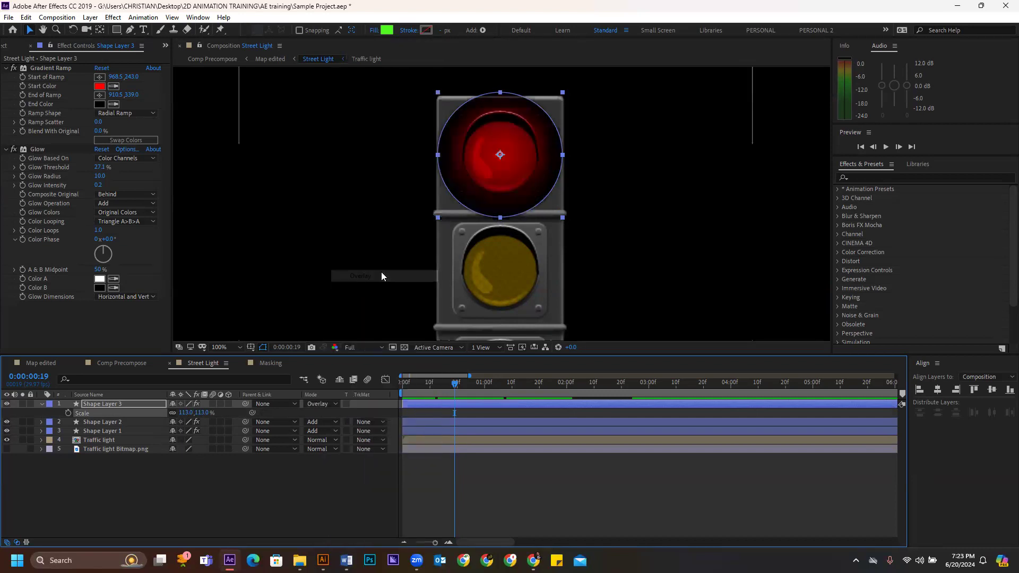
left_click(324, 404)
left_click(366, 213)
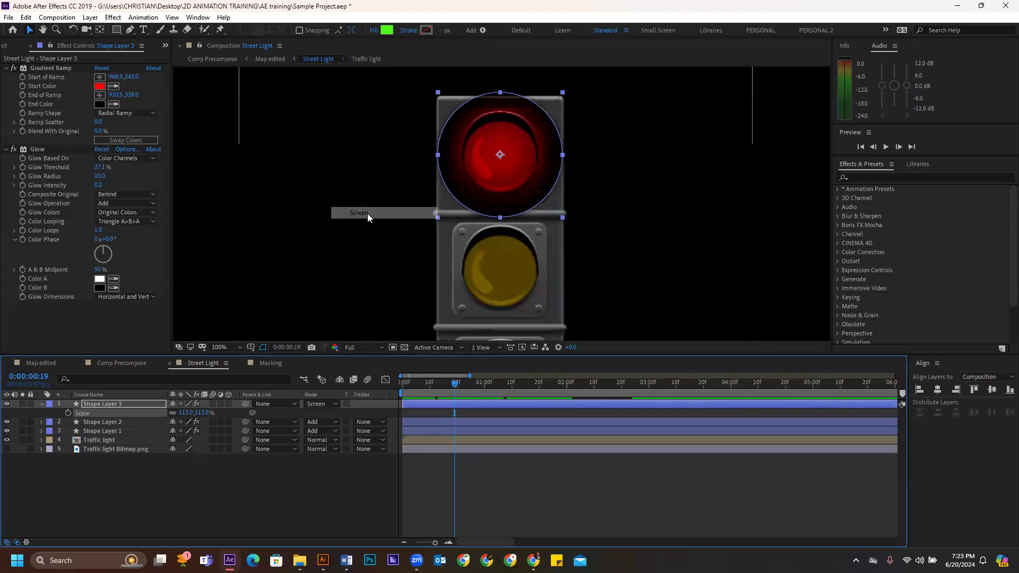
left_click(322, 403)
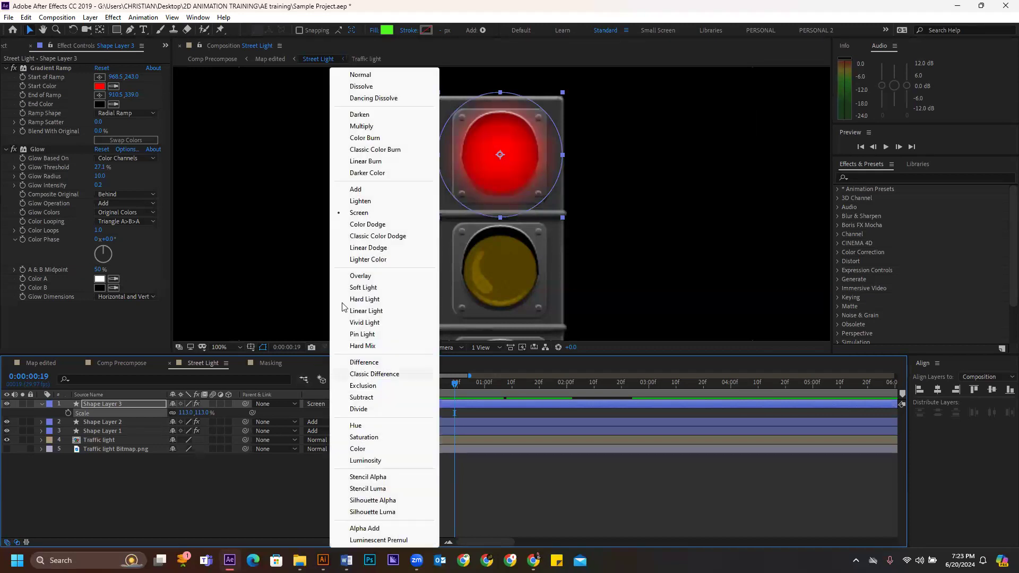
left_click(370, 189)
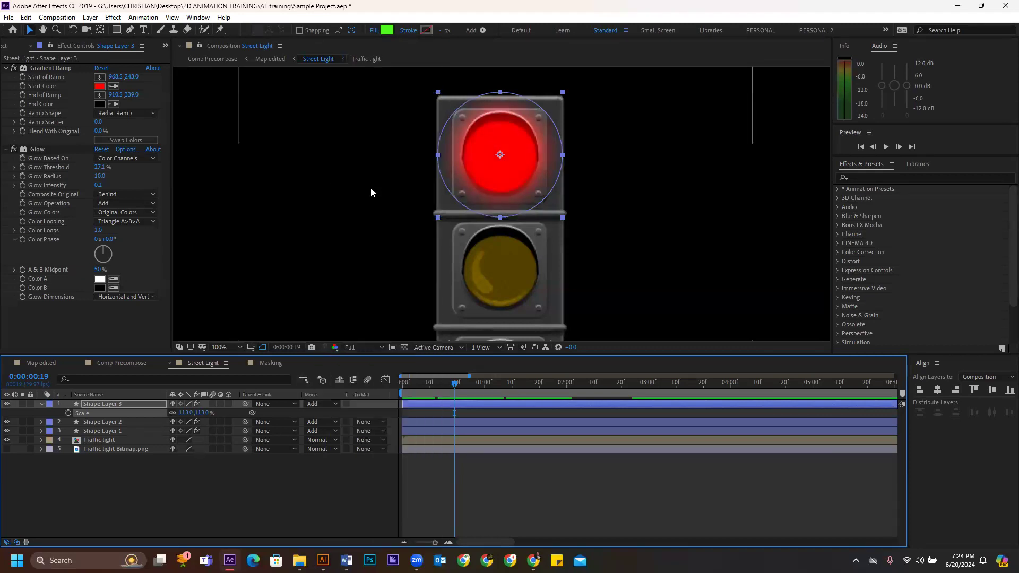
left_click(523, 500)
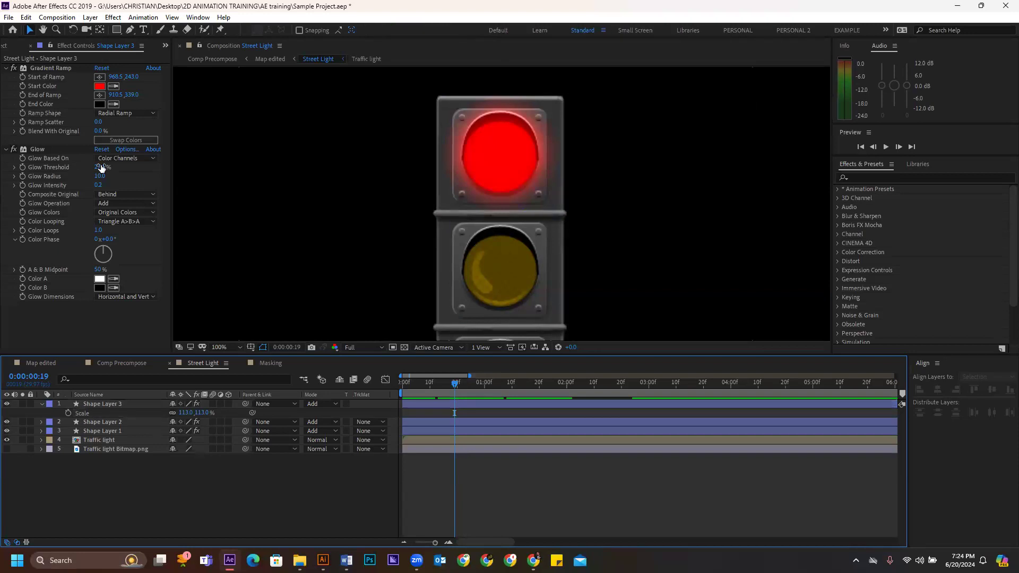
- Set the Start Color of Shape Layer 3's Gradient Ramp to pure red (FF0000)
left_click(416, 402)
left_click(99, 86)
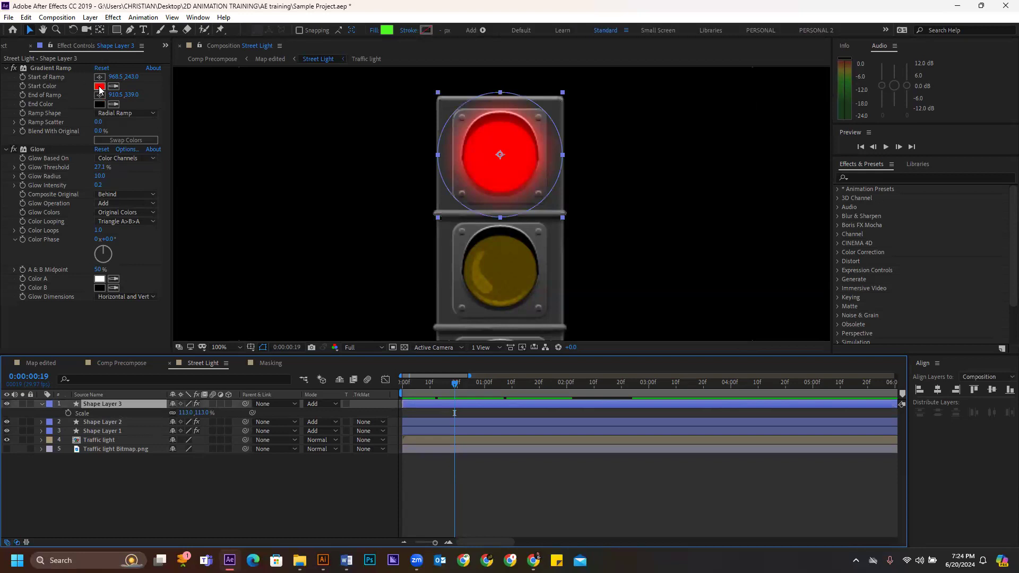
mouse_move(126, 32)
left_mouse_down()
mouse_move(152, 32)
mouse_move(151, 62)
mouse_move(150, 22)
left_mouse_up()
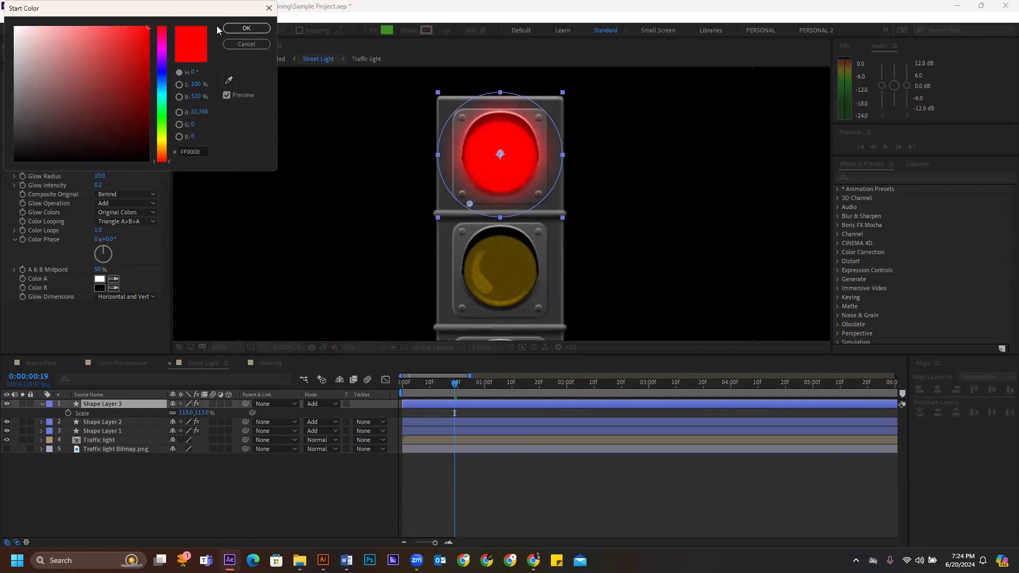
left_click(244, 29)
- Deselect the layer and scrub from the start to 0:00:00:17 to check the red lamp lighting up
left_click(522, 476)
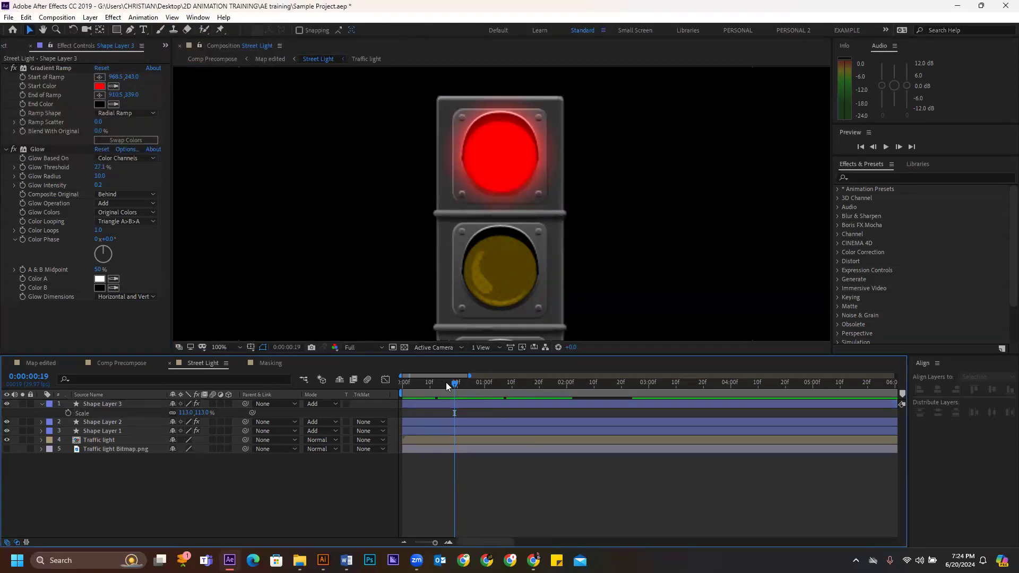
left_click(403, 382)
left_click_drag(397, 382, 449, 382)
- Set Shape Layer 3's Glow Radius to 111 and Glow Threshold to 1.2% for a softer, wider red glow
left_click(435, 407)
left_click(439, 402)
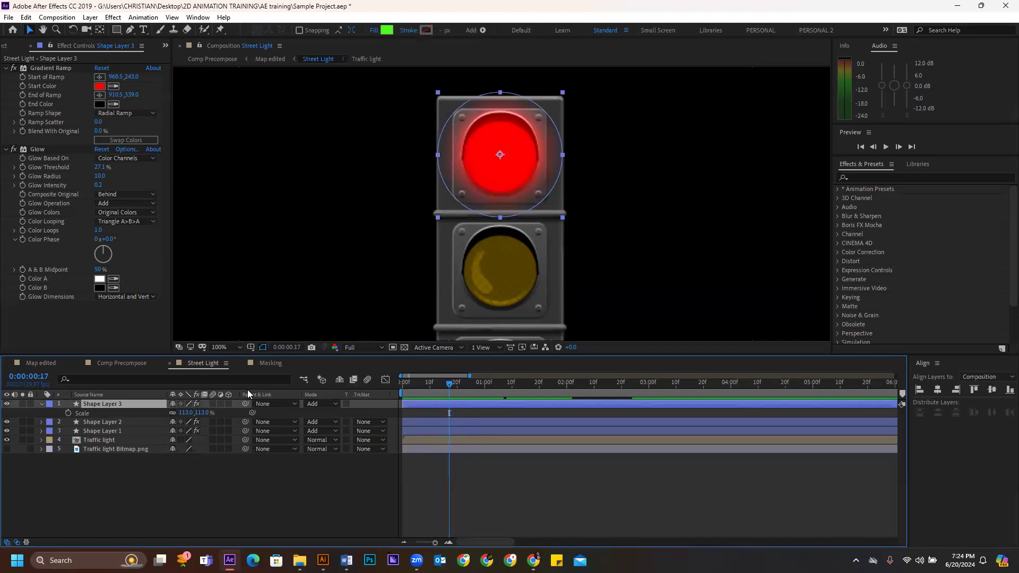
left_click(108, 184)
left_click_drag(109, 184, 98, 185)
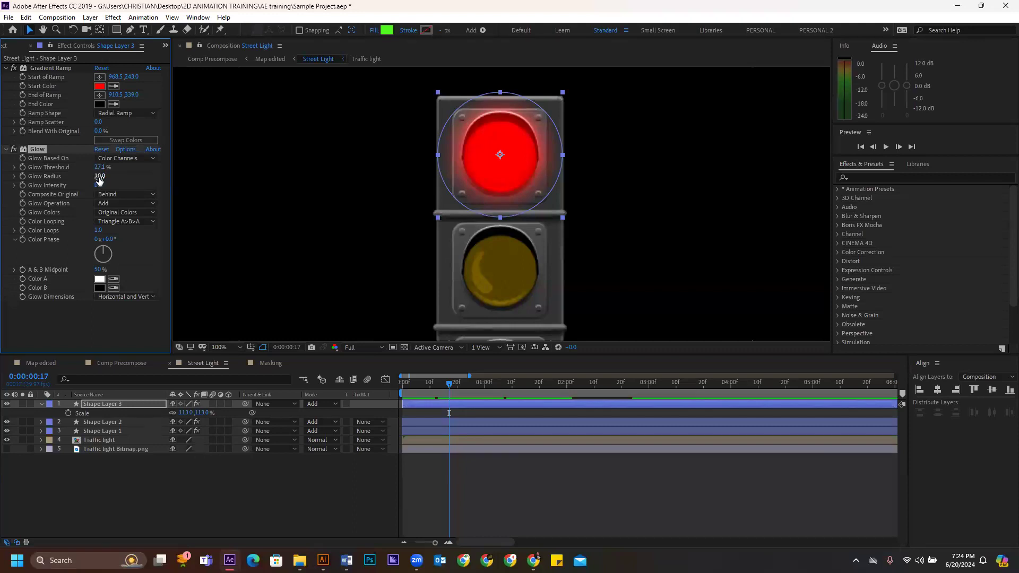
left_click_drag(112, 178, 176, 176)
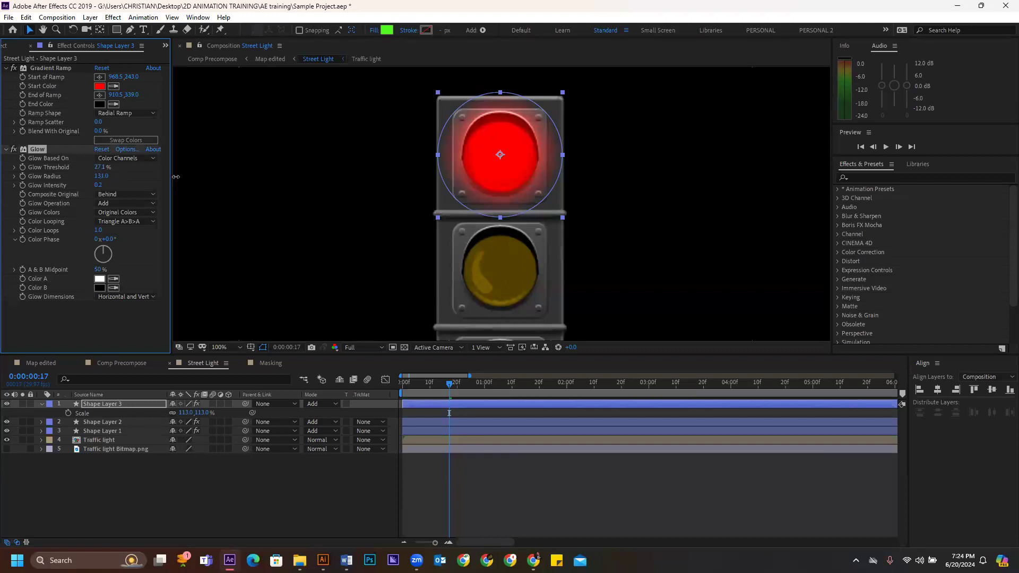
left_click_drag(100, 176, 151, 174)
left_click_drag(346, 196, 21, 166)
left_click_drag(98, 176, 7, 176)
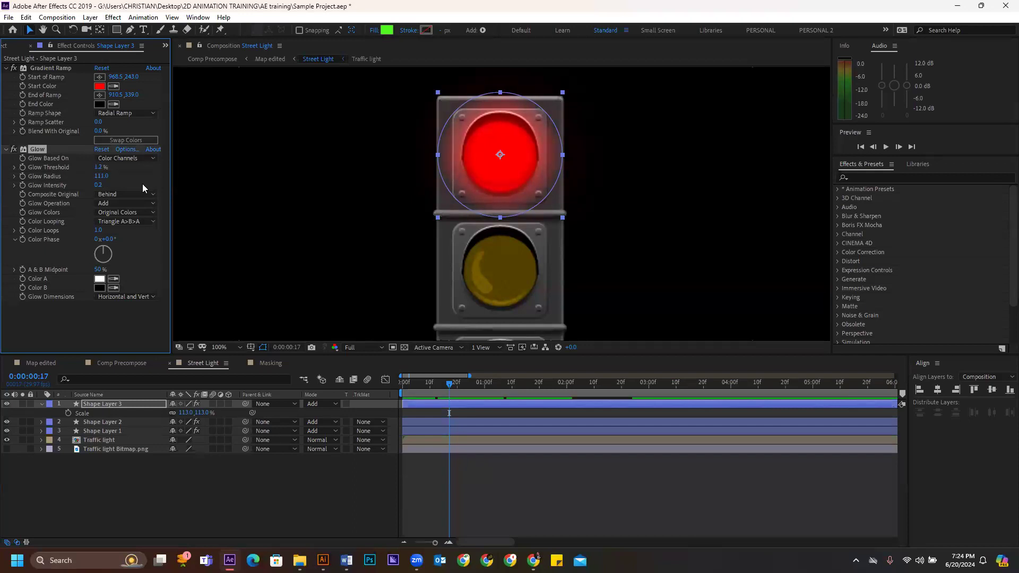
left_click(471, 484)
- Copy the Glow effect from Shape Layer 3 and paste it onto Shape Layer 2, viewing the yellow lamp at 0:00:01:17
left_click(419, 404)
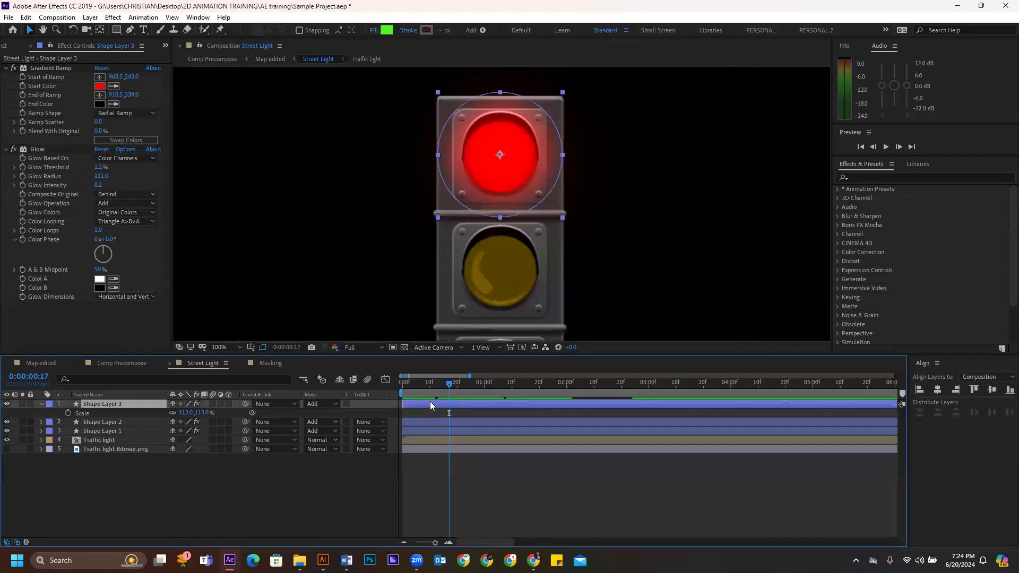
left_click(47, 147)
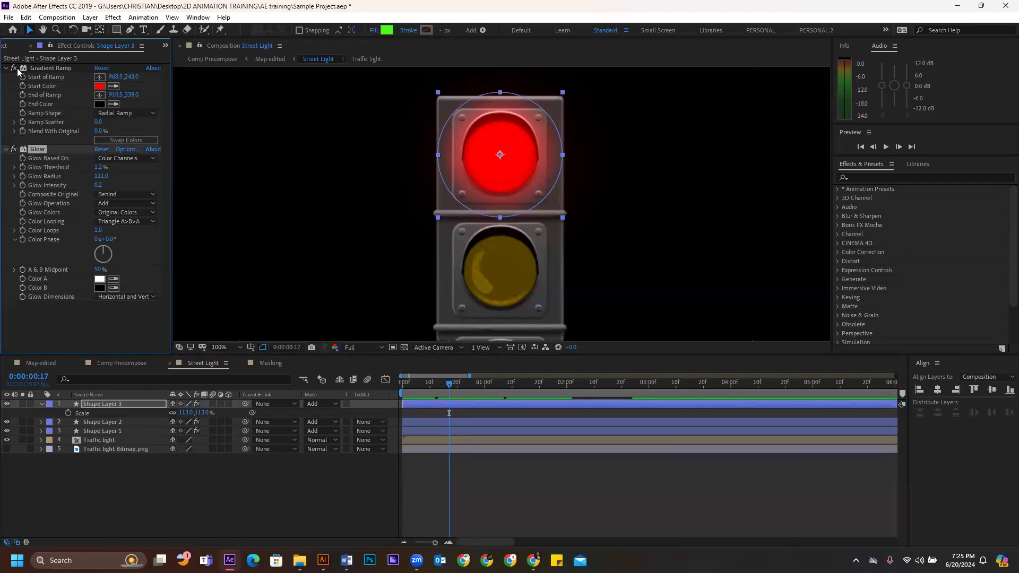
left_click(6, 46)
left_click(86, 46)
left_click(5, 46)
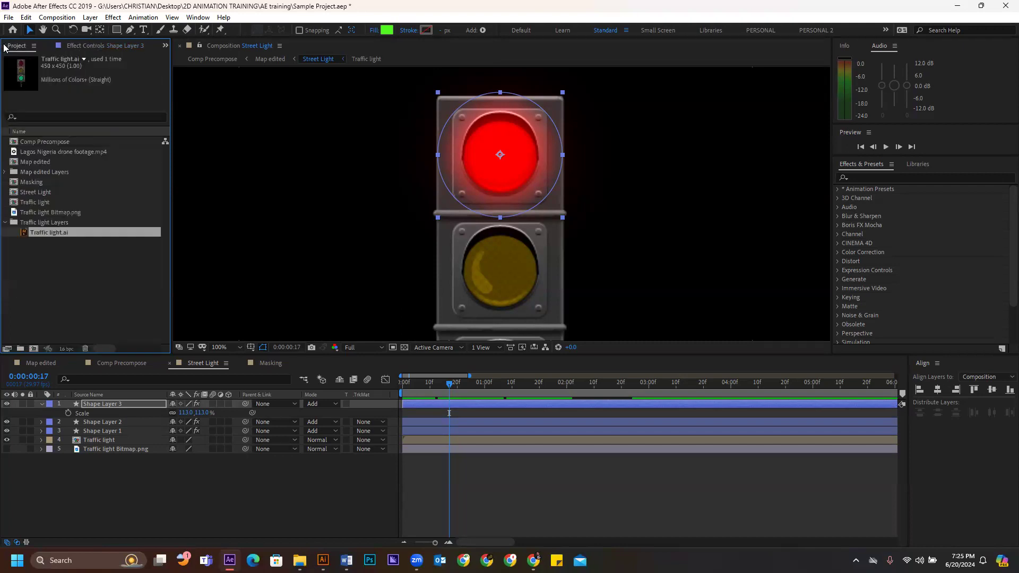
left_click(99, 47)
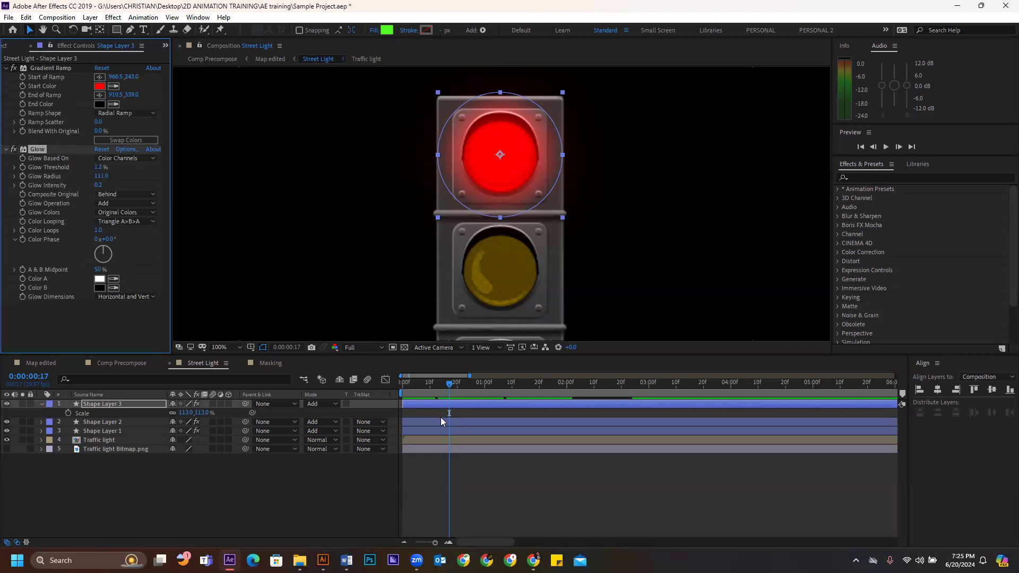
left_click(441, 418)
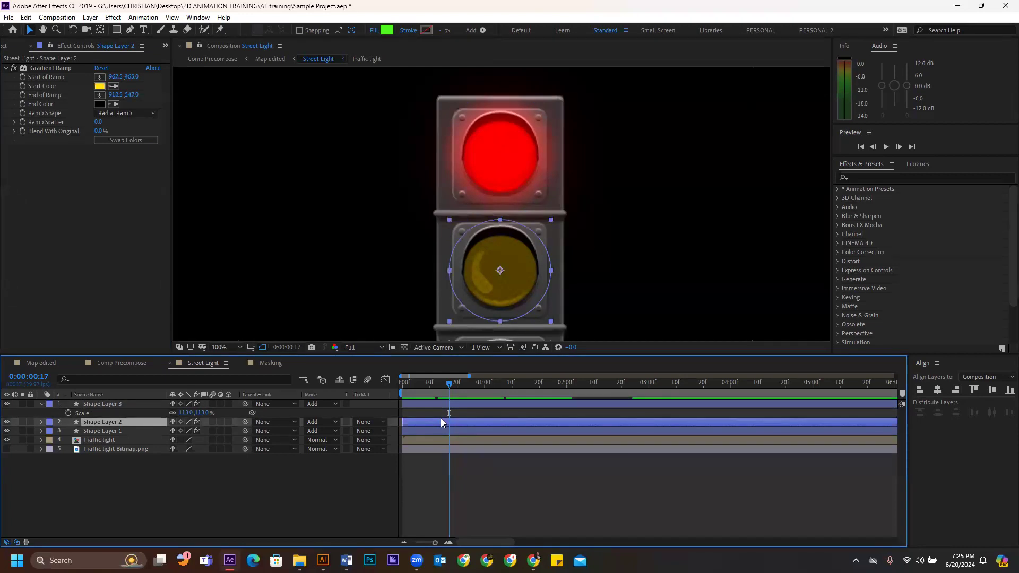
left_click_drag(451, 380, 531, 391)
key("ctrl+alt+shift+e")
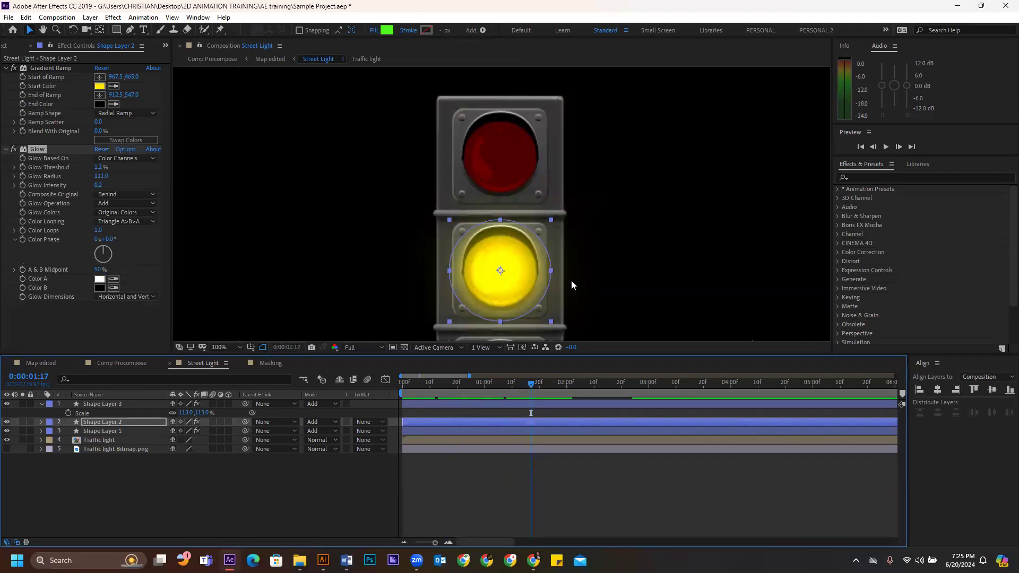
- Go to 0:00:02:14 and paste the copied Glow effect onto Shape Layer 1 for the green lamp
left_click_drag(583, 273, 592, 122)
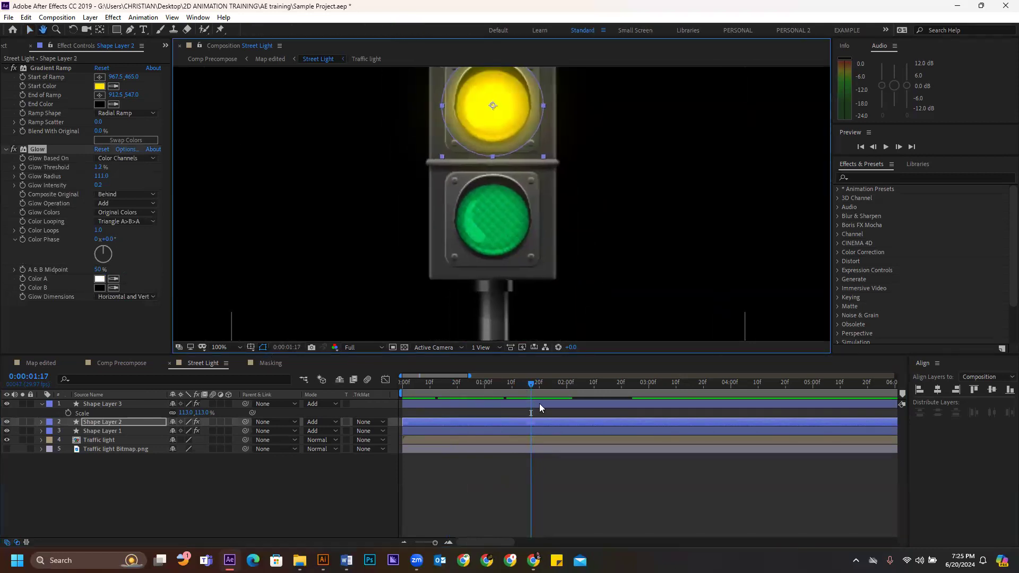
left_click_drag(547, 391, 604, 387)
left_click(611, 431)
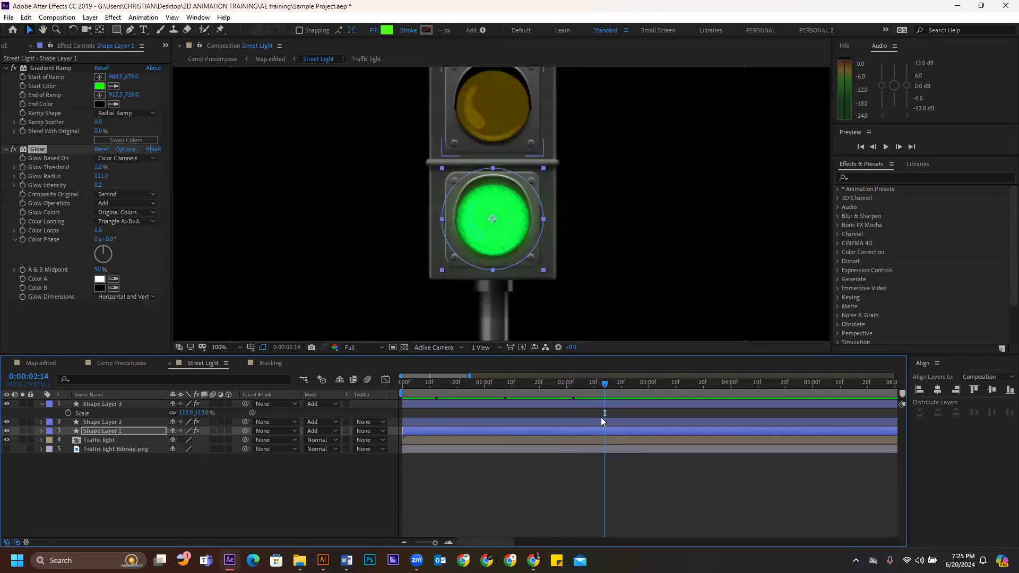
- Scale Shape Layers 1 and 2 together to 113% and check the whole traffic light
left_click(603, 422, "ctrl")
key("s")
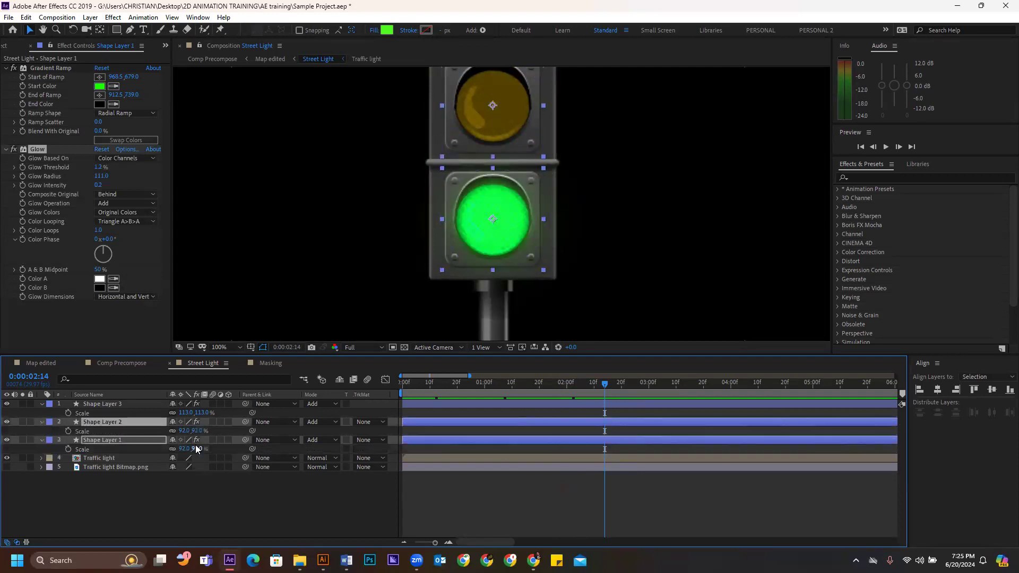
left_click_drag(182, 429, 202, 429)
left_click(536, 501)
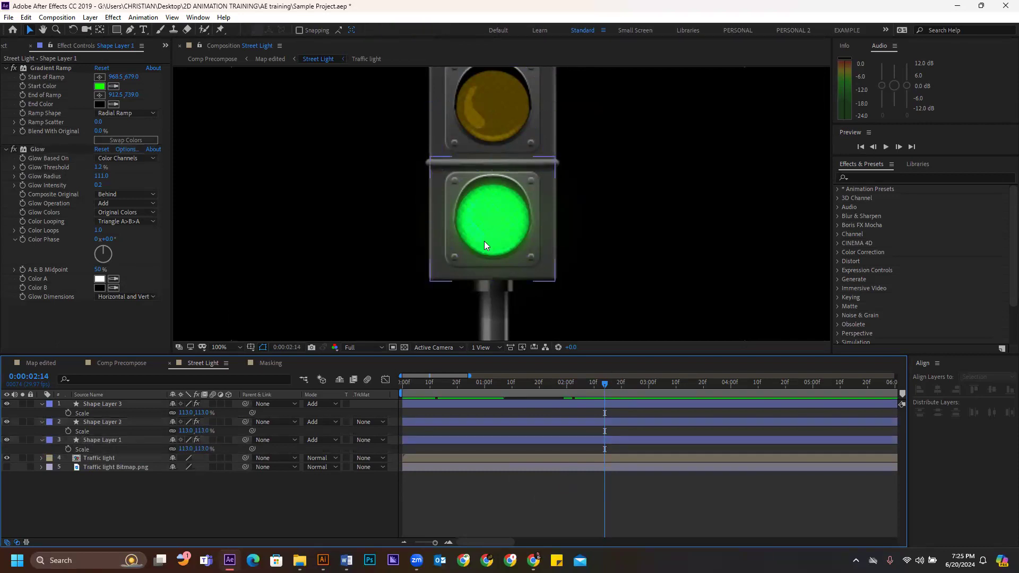
scroll(533, 249, "down", 2)
scroll(534, 249, "down", 2)
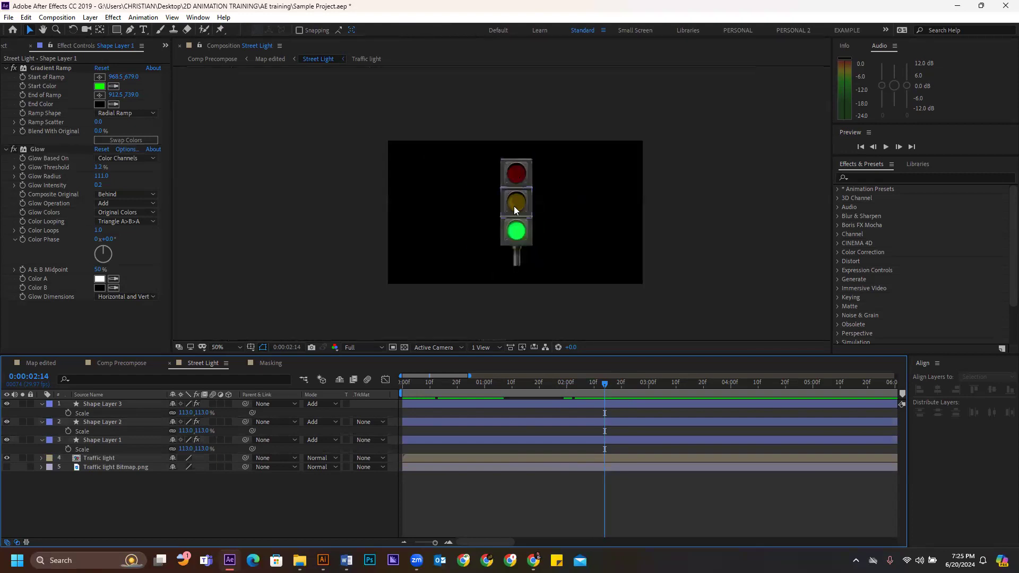
- Examine the traffic light in the Street Light composition at 0:00:02:25 and 0:00:02:09
scroll(515, 207, "up", 2)
left_click_drag(600, 384, 636, 421)
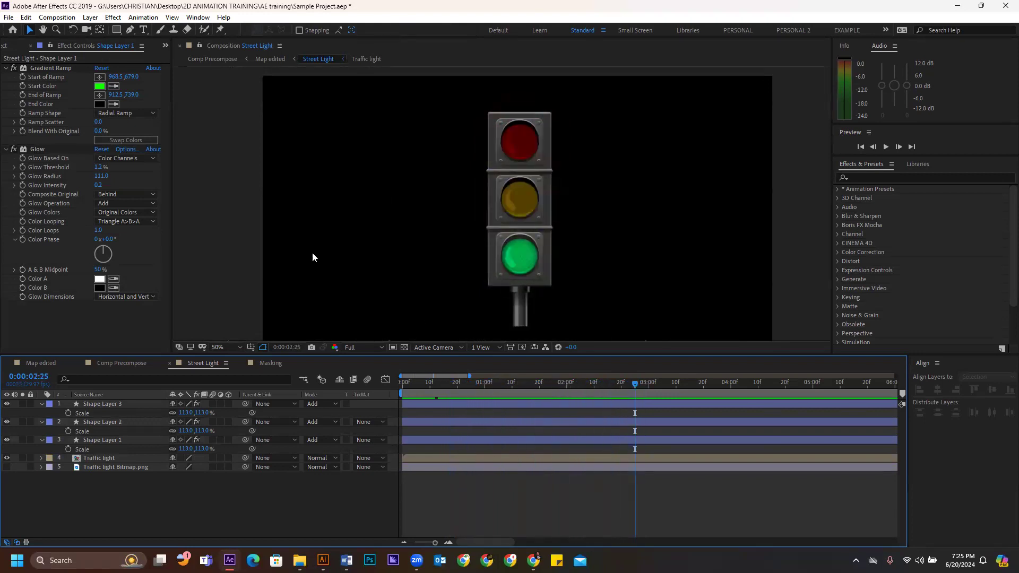
mouse_move(604, 383)
left_mouse_down()
mouse_move(577, 385)
mouse_move(592, 386)
left_mouse_up()
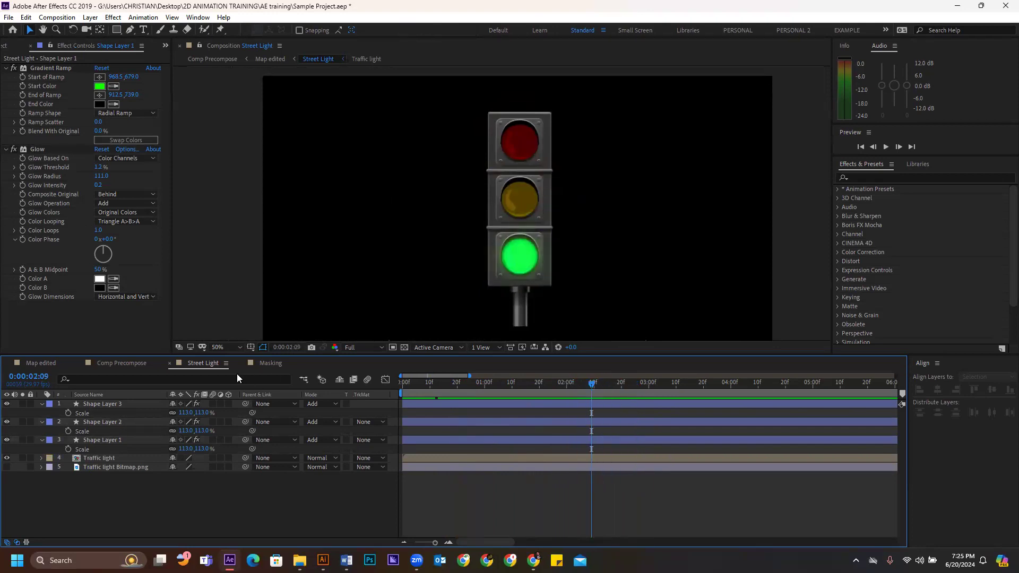
- Check the red lamp's glow against the map in the Map edited composition at 0:00:01:06 and 0:00:00:26
left_click(40, 364)
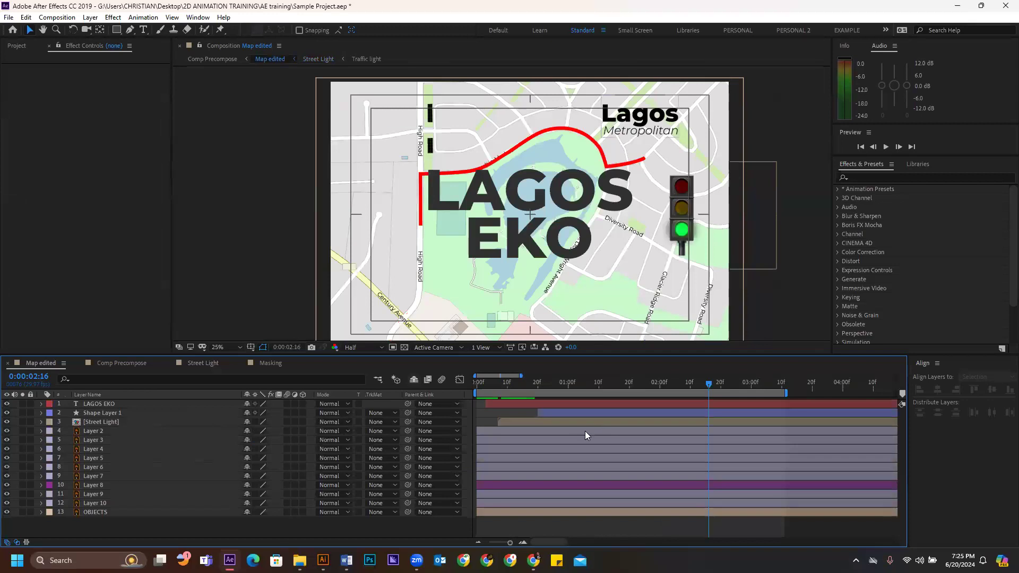
left_click_drag(703, 381, 587, 391)
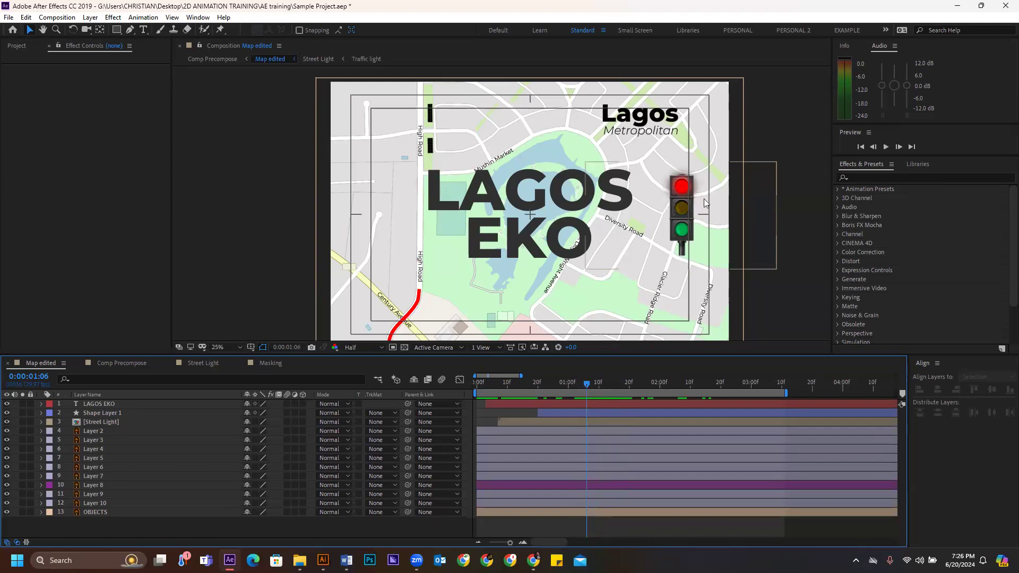
scroll(701, 171, "up", 4)
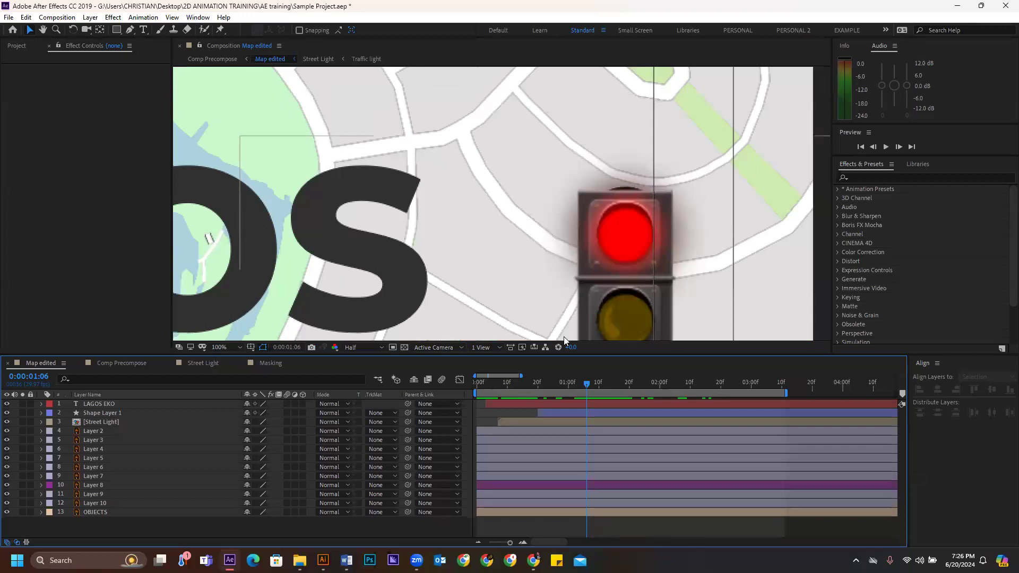
left_click_drag(583, 384, 556, 367)
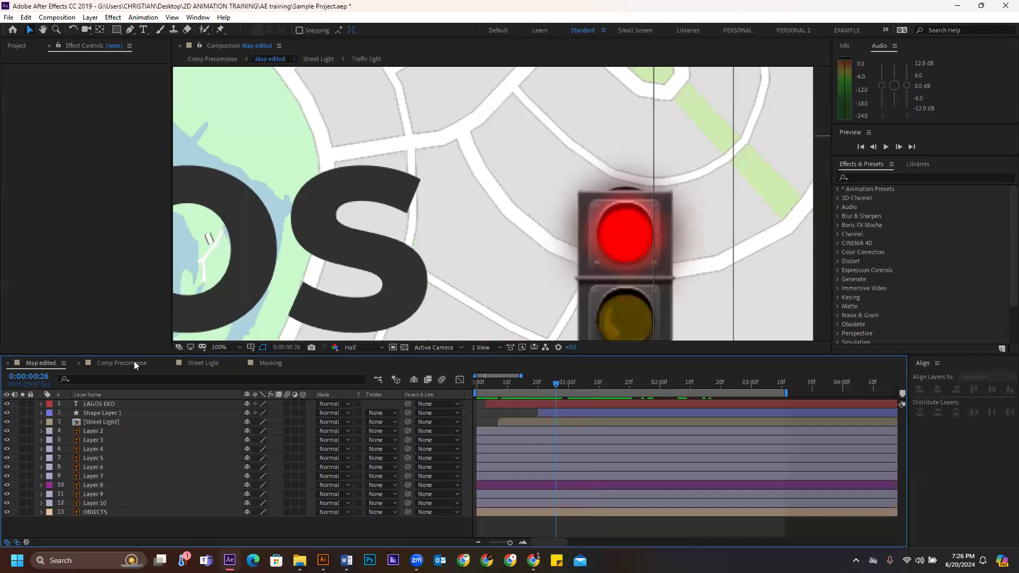
- Scale Shape Layer 3 in the Street Light composition to 105% and return to the Map edited composition
left_click(208, 362)
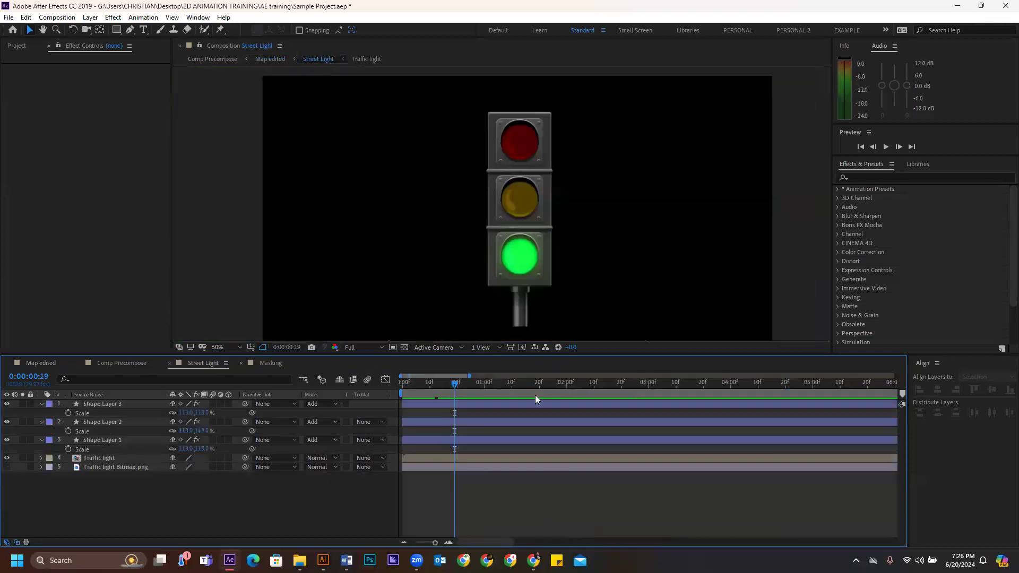
left_click(459, 407)
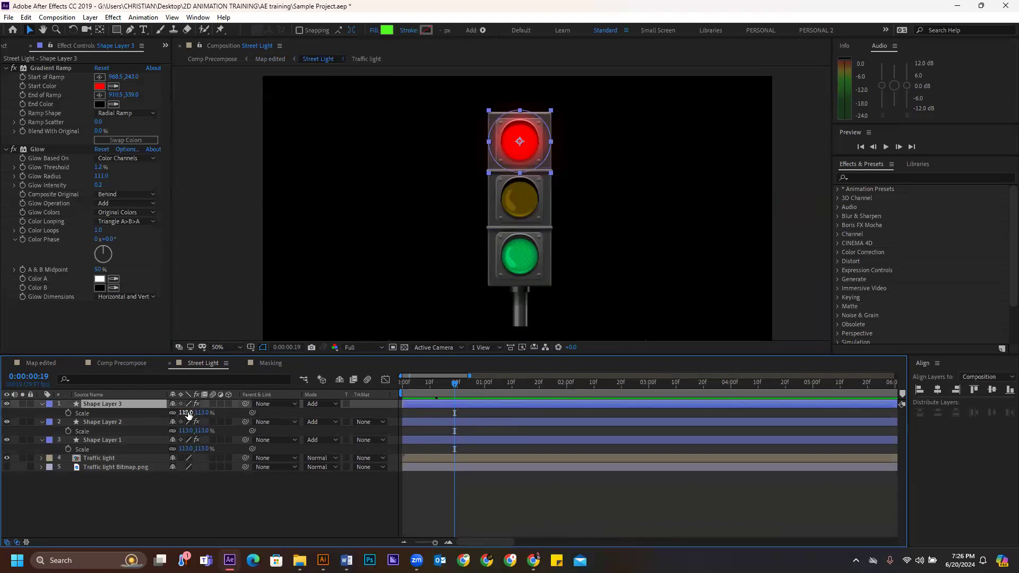
left_click_drag(183, 412, 180, 410)
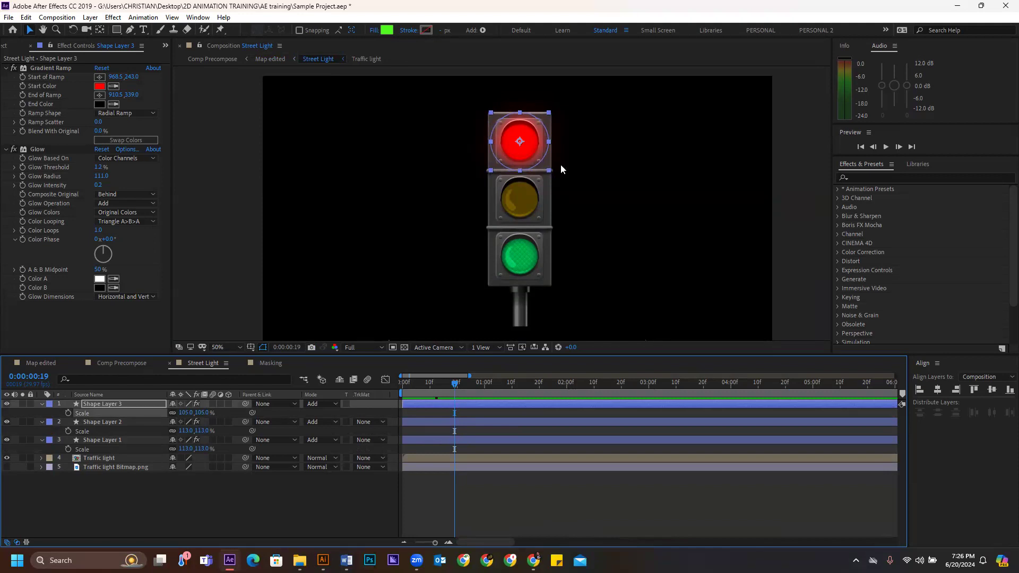
left_click(50, 365)
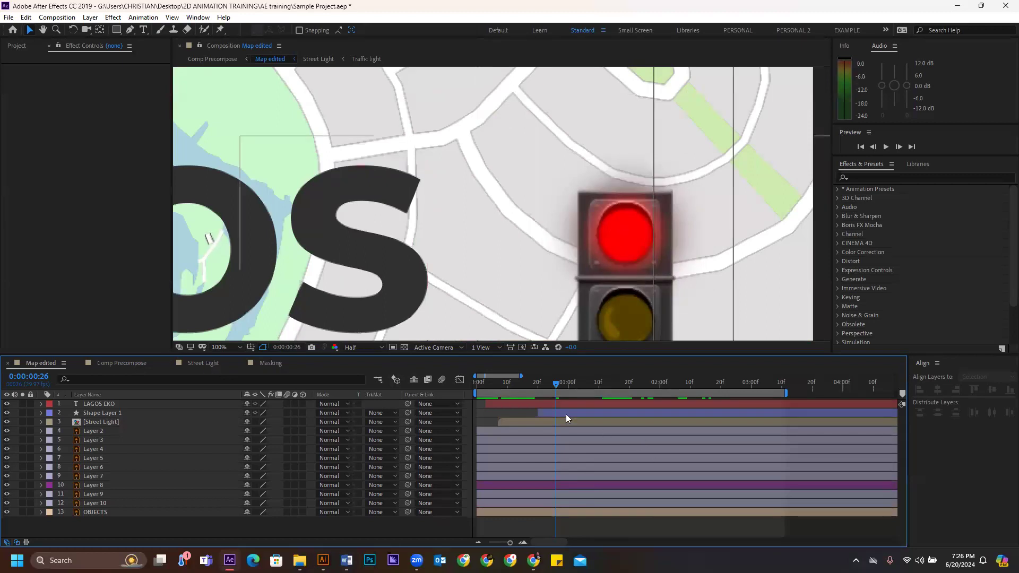
- Try the Multiply, Add, Hue and Divide blending modes on the Street Light layer, restoring Normal at the end
left_click(550, 422)
scroll(616, 233, "down", 4)
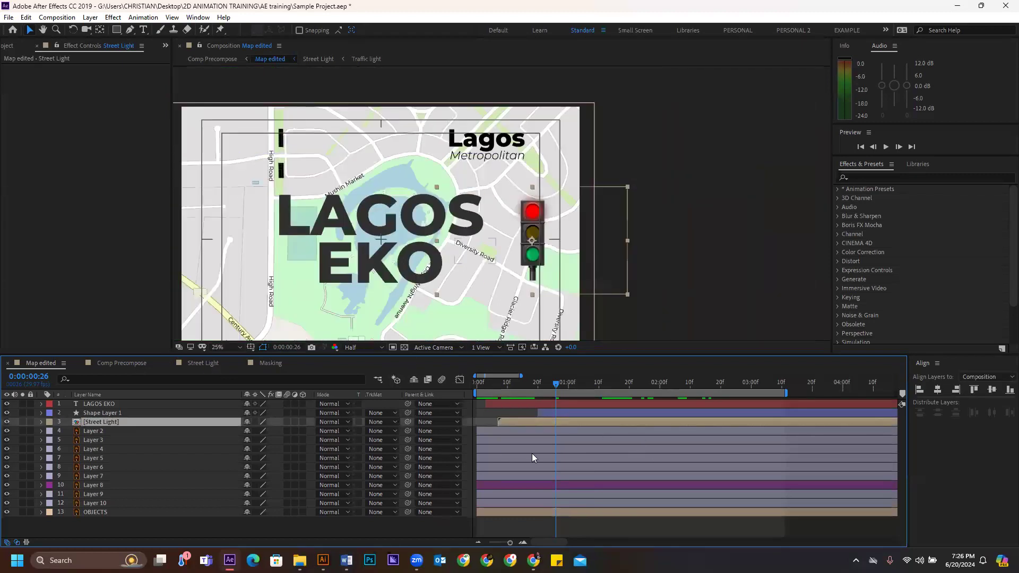
left_click(335, 420)
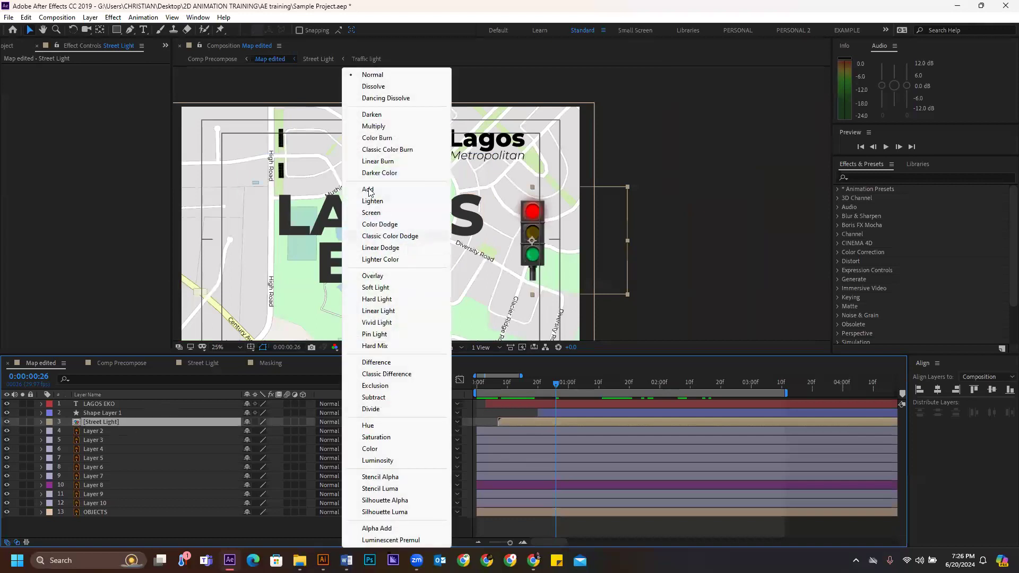
left_click(379, 127)
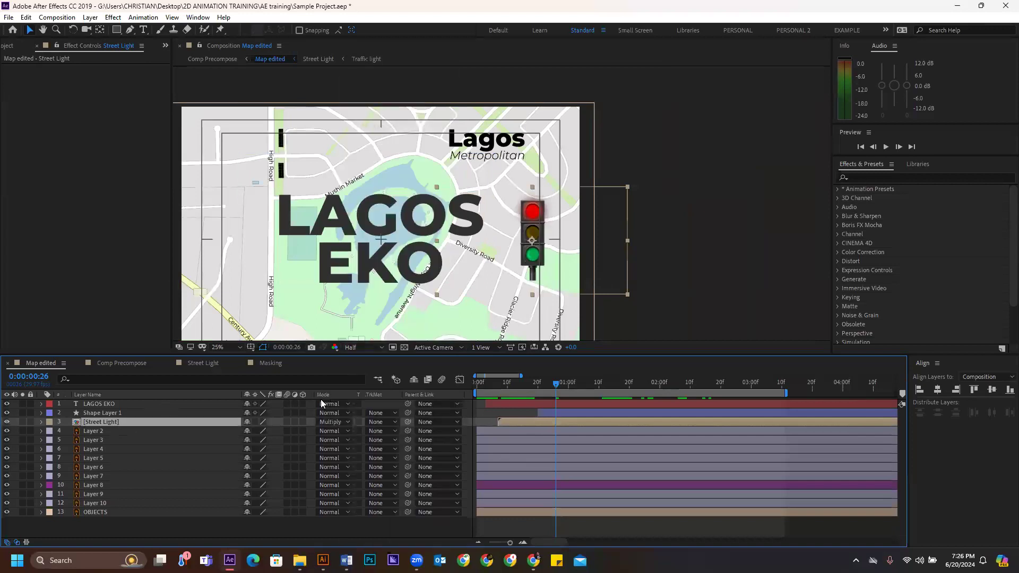
left_click(342, 421)
left_click(376, 191)
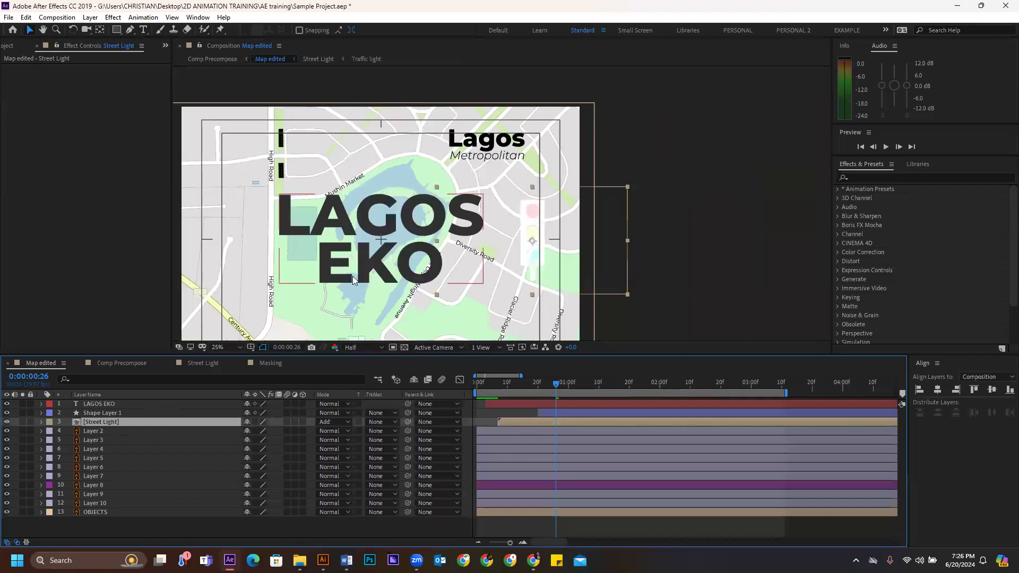
left_click(343, 423)
left_click(344, 424)
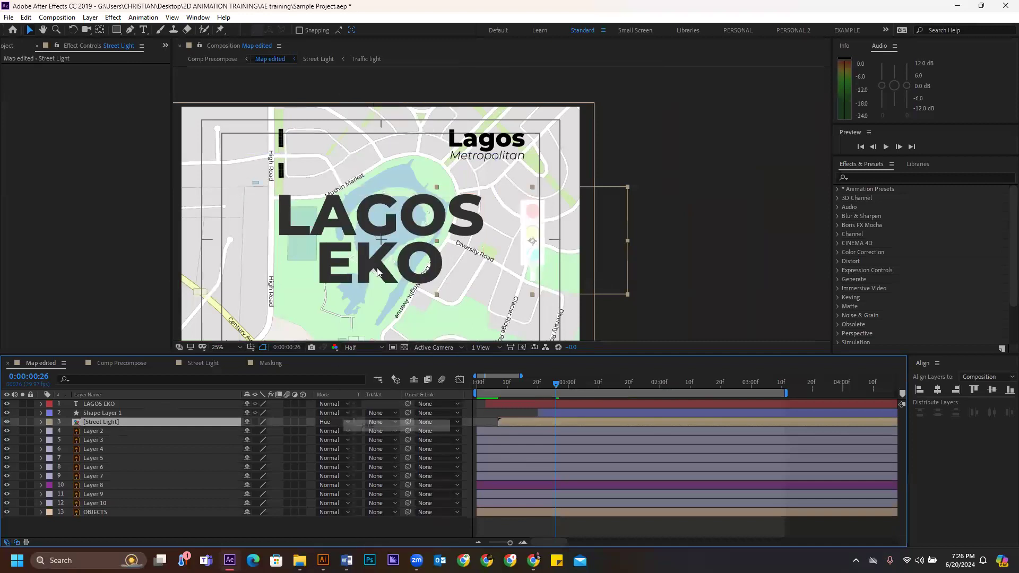
left_click(345, 419)
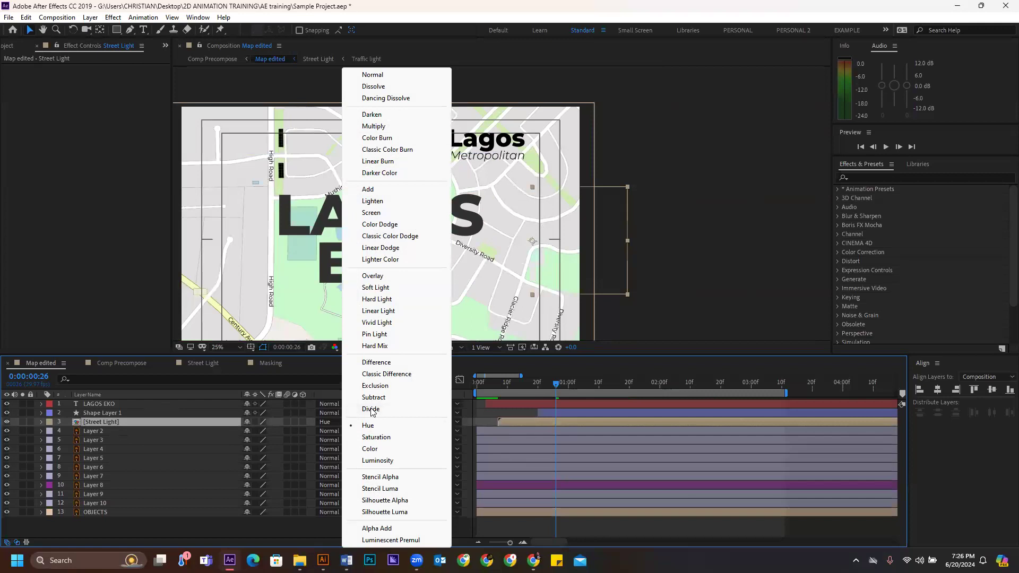
left_click(372, 409)
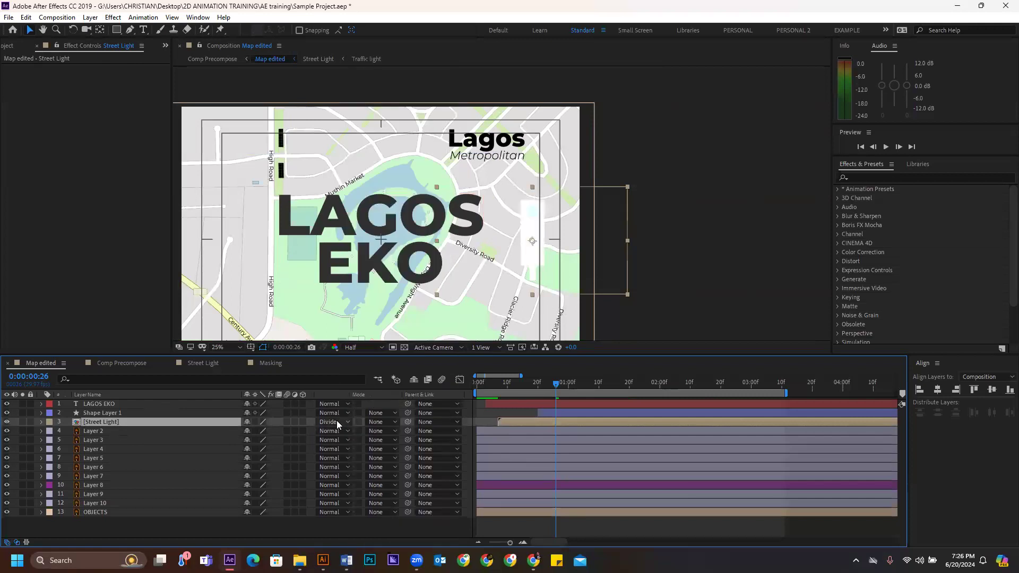
left_click(336, 420)
left_click(393, 78)
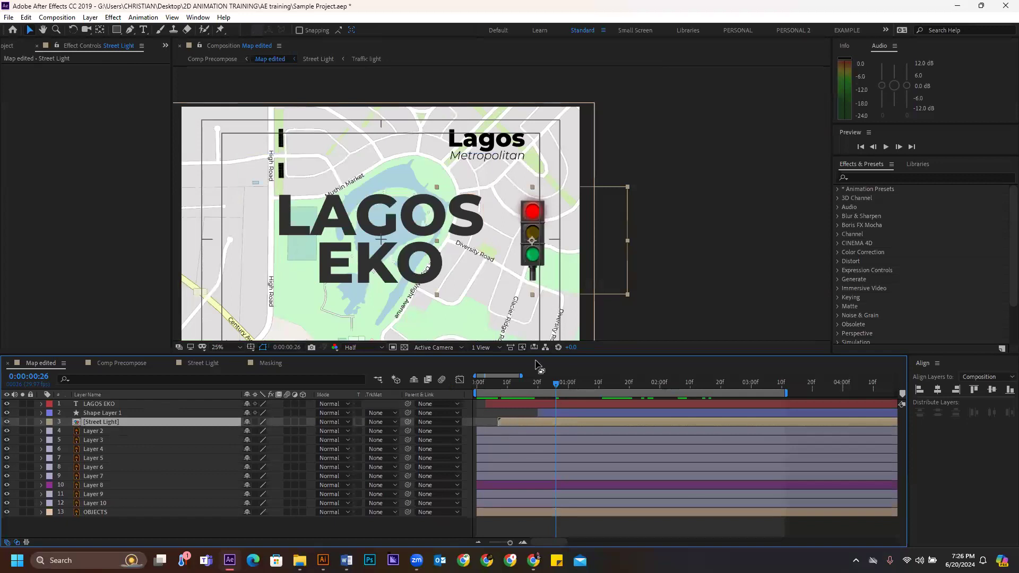
- Check the yellow lamp on the map at 0:00:01:19 in the Map edited composition
left_click_drag(486, 385, 627, 388)
left_click(9, 17)
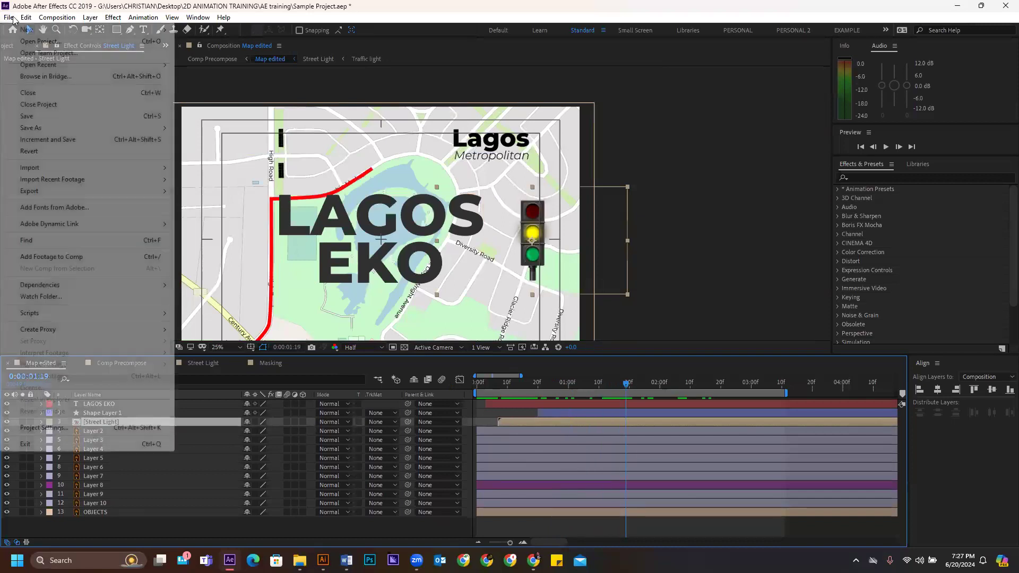
mouse_move(197, 17)
left_click(244, 350)
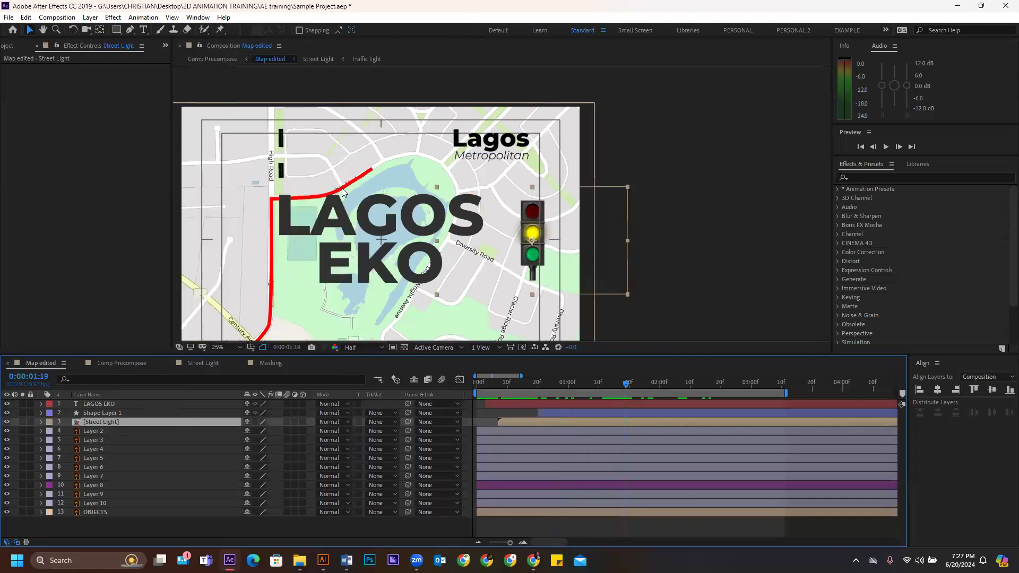
- Show the project's items, collapse the Traffic light Layers folder and return the Map edited playhead to 0:00:00:00
left_click(7, 46)
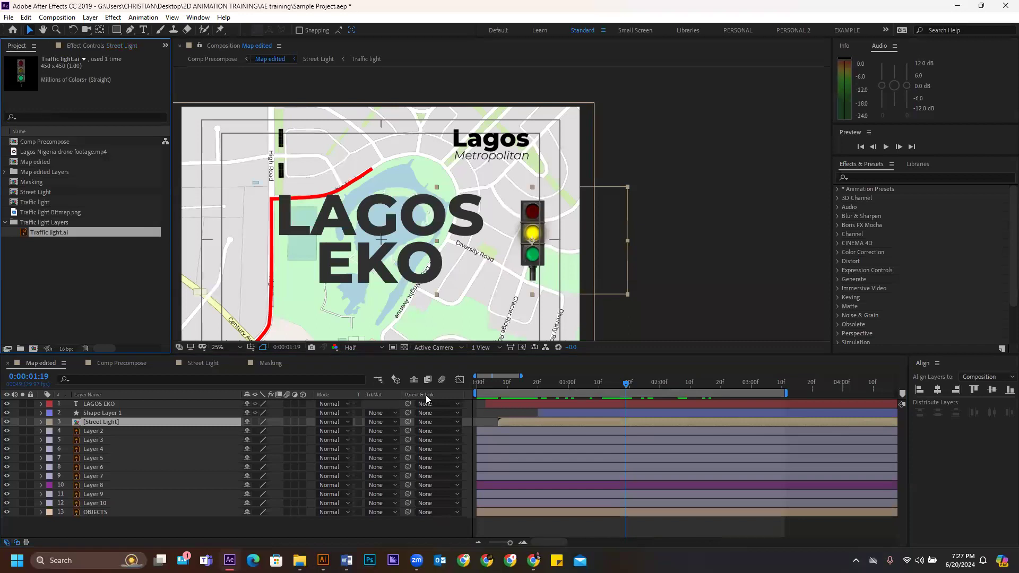
left_click(64, 282)
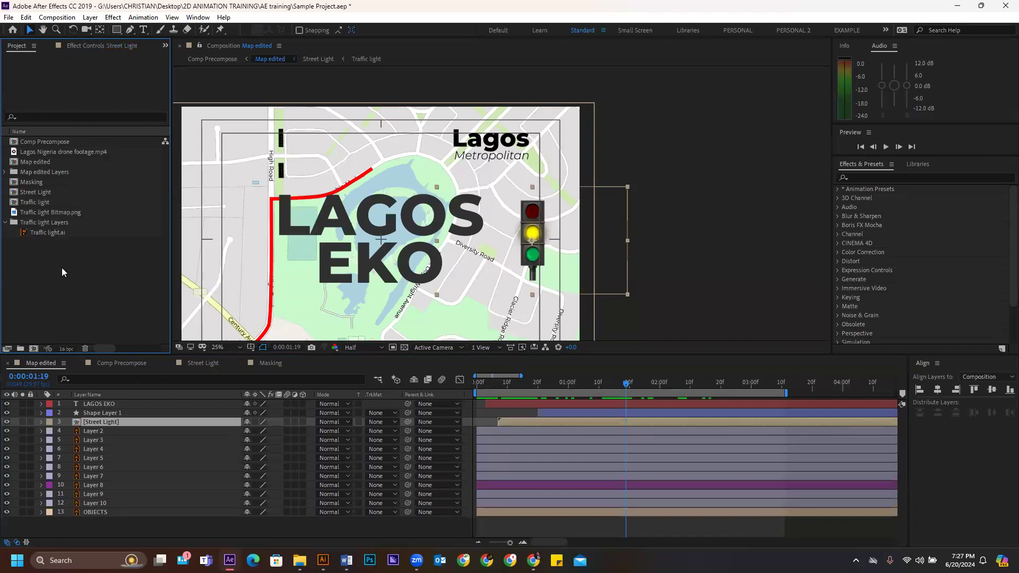
left_click(4, 222)
left_click_drag(489, 385, 416, 384)
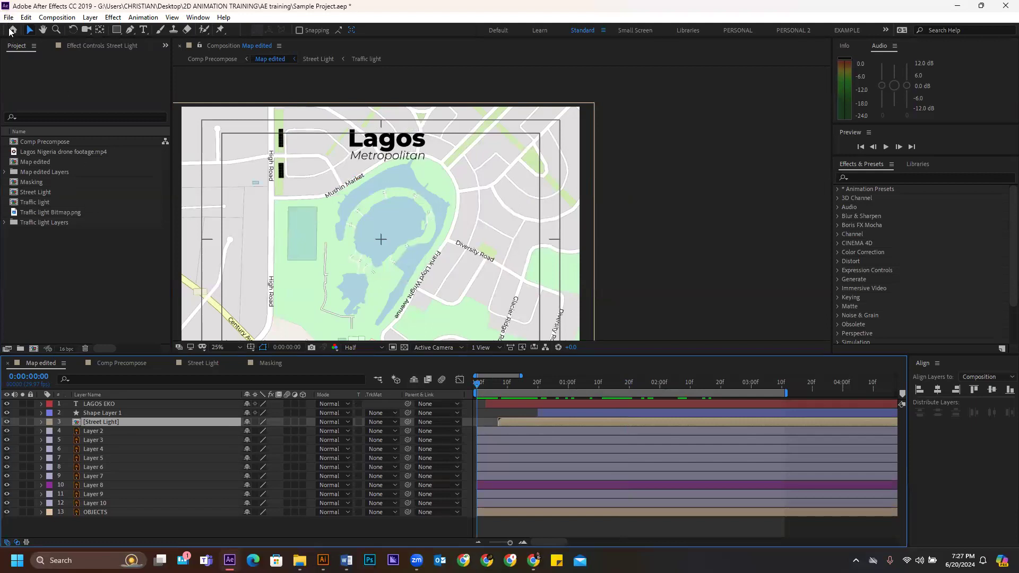
- Switch to Illustrator and examine the cloverleaf road drawing in the trebol de distribucion 3D.dwg document
left_click(324, 560)
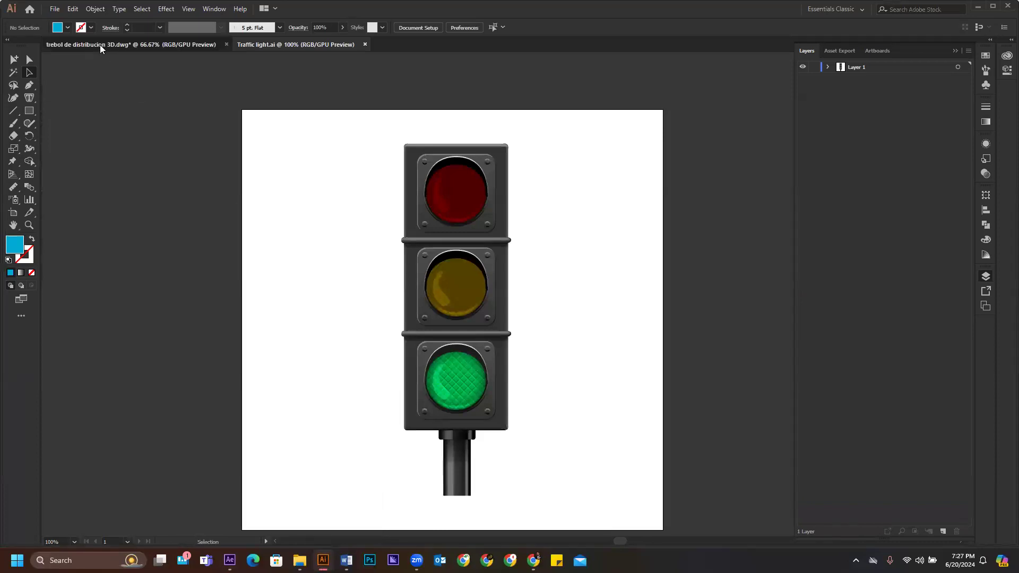
left_click(100, 44)
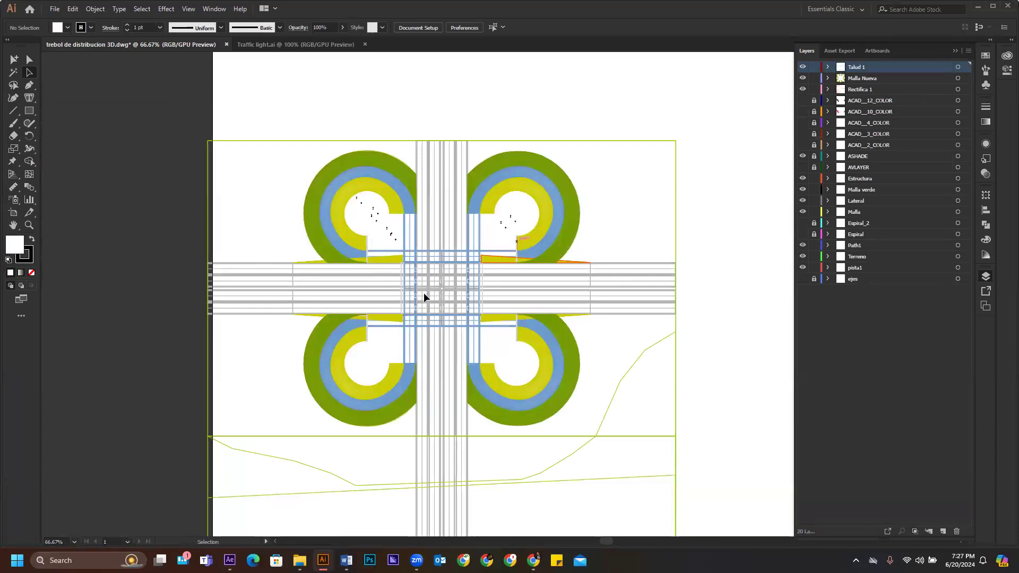
scroll(466, 322, "down", 1)
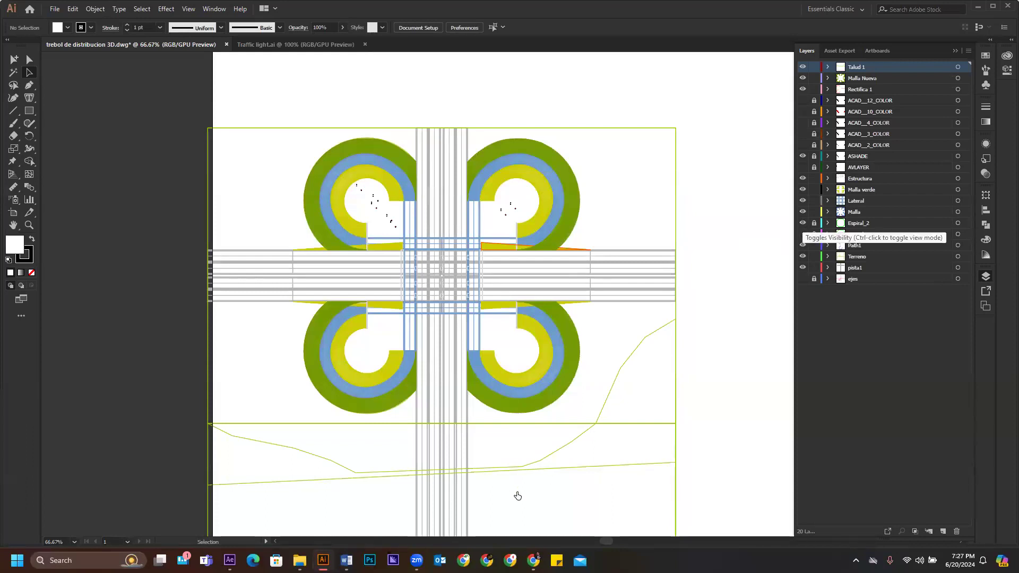
- In File Explorer, extract the 100468_rotondastipopesatypeweighsroundabouts archive into the Files to Work with folder
mouse_move(299, 560)
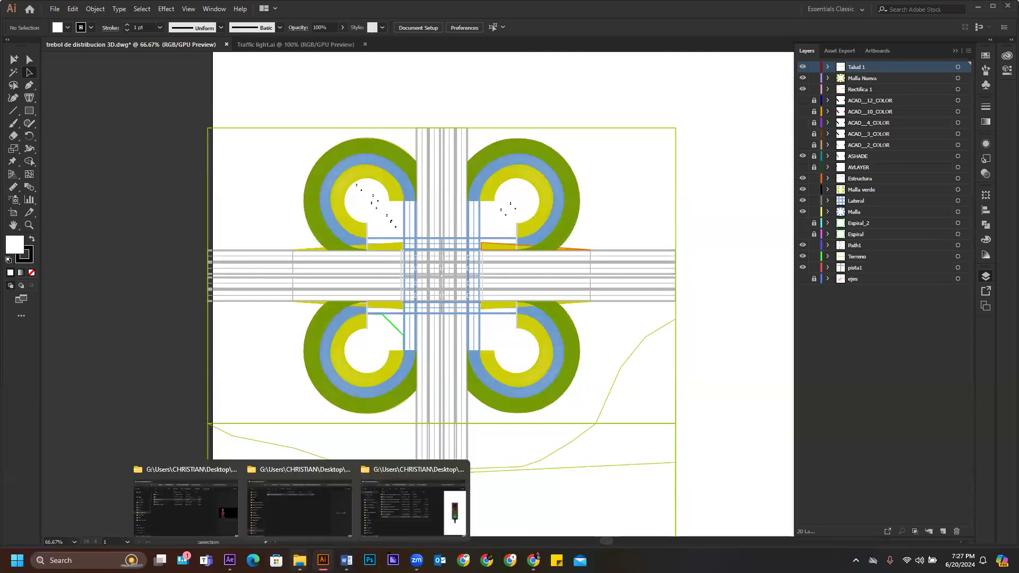
left_click(411, 499)
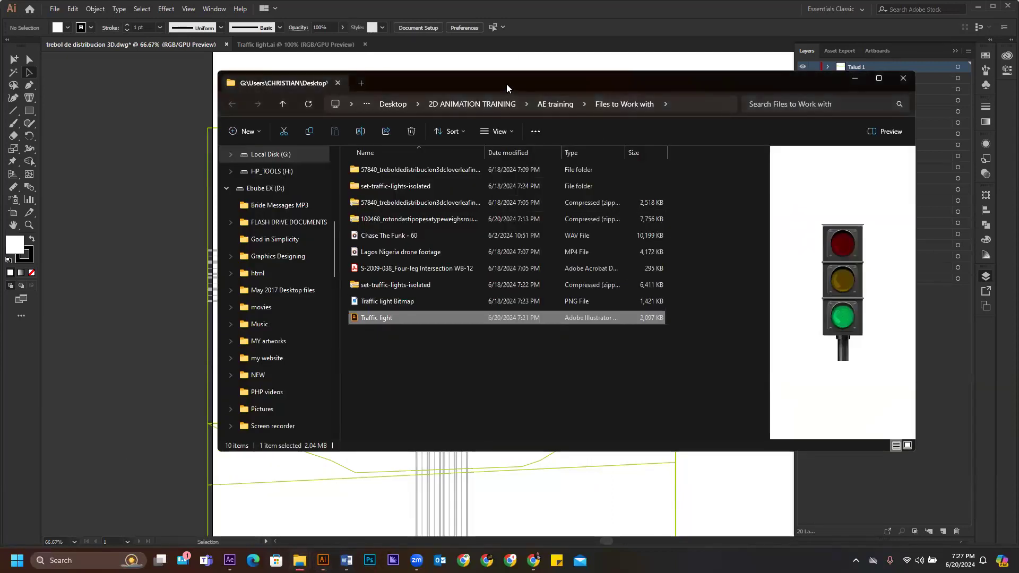
left_click(393, 218)
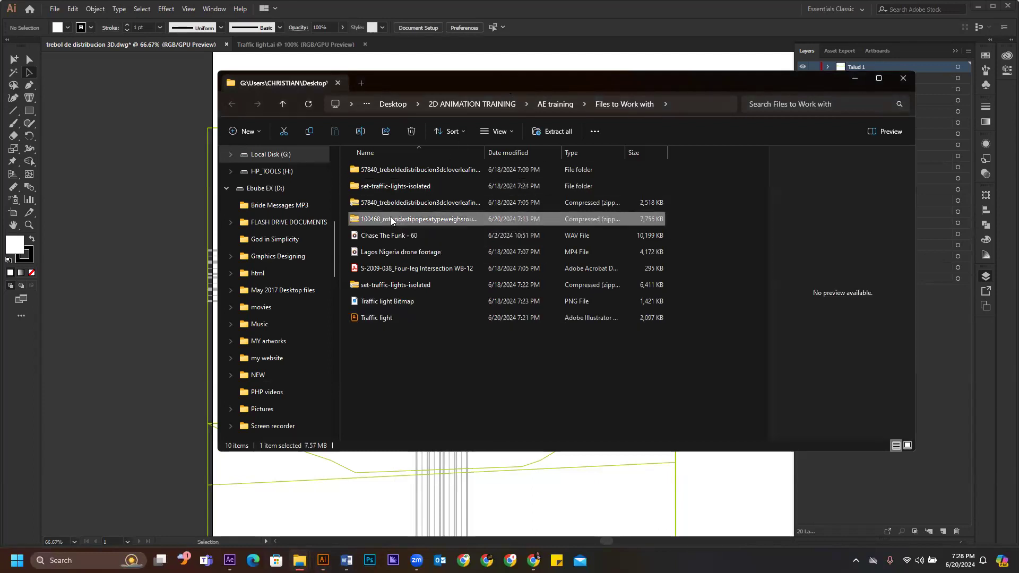
right_click(393, 221)
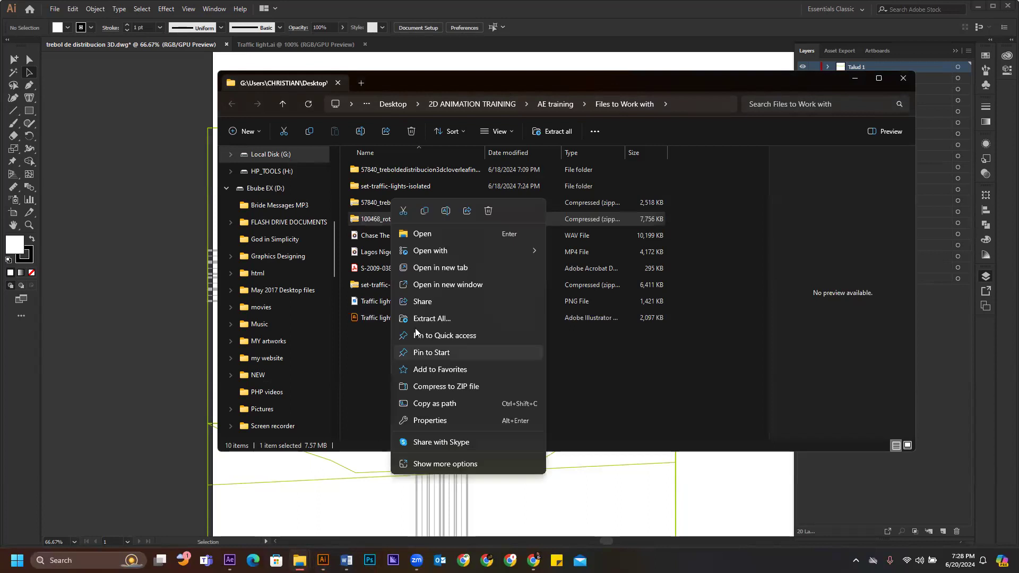
left_click(435, 316)
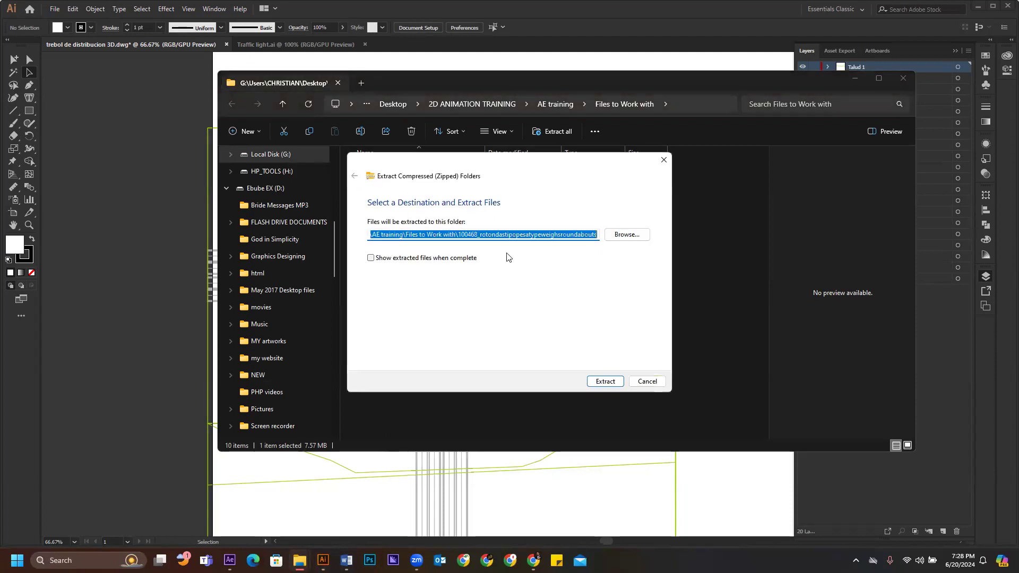
left_click(610, 384)
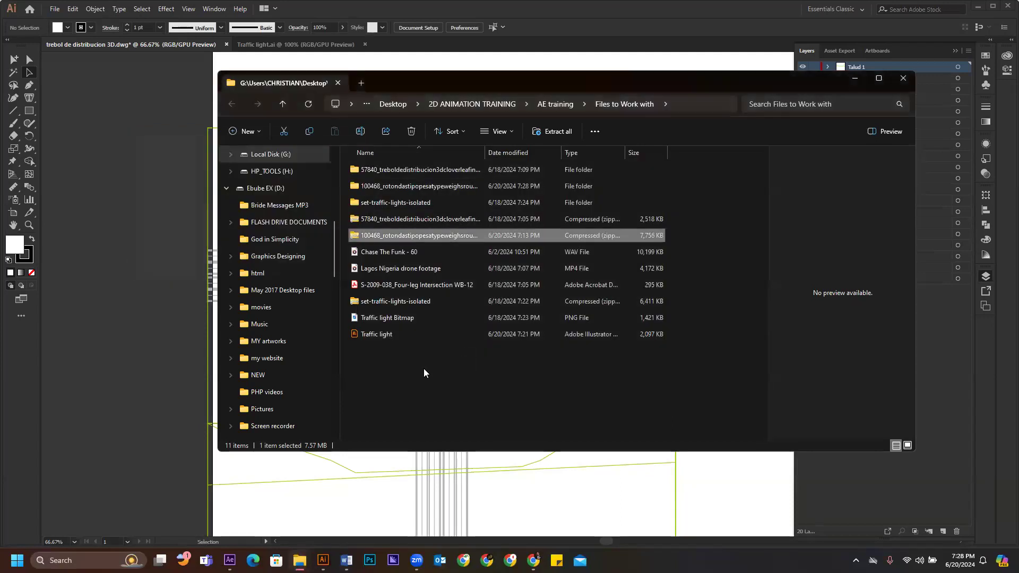
- Try to open DIBUJO FINAL DE LAS ROTONDAS.dwg from the extracted 100468_rotondastipopesatypeweighsroundabouts folder in Adobe Illustrator CC 2019
left_click(393, 187)
double_click(393, 187)
left_click(394, 169)
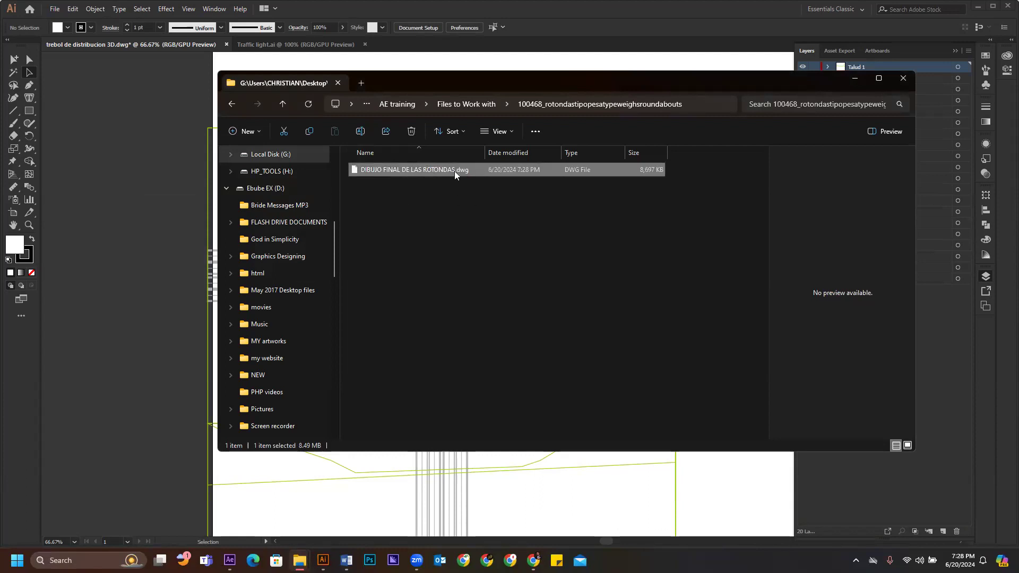
right_click(426, 170)
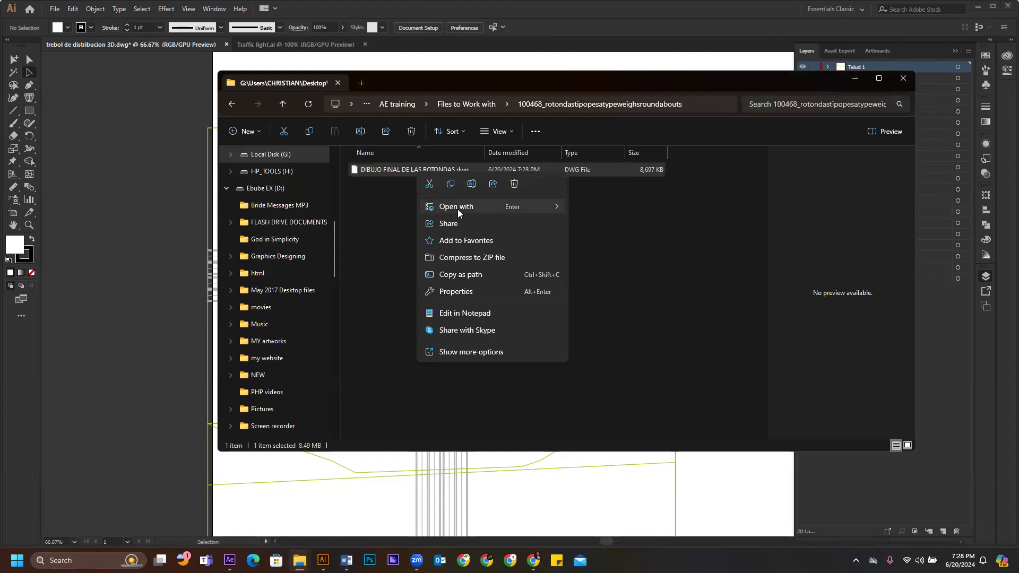
mouse_move(458, 207)
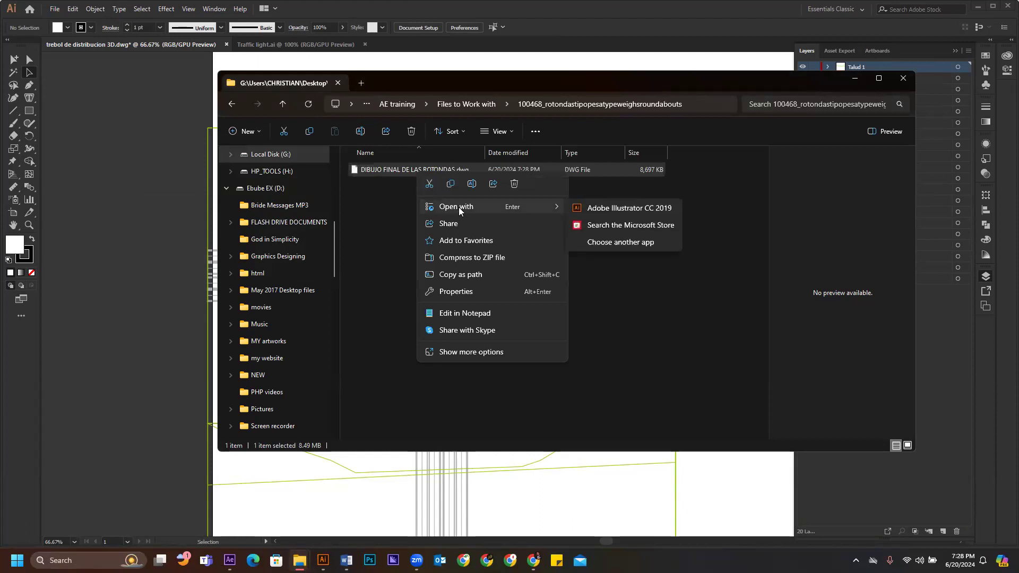
left_click(636, 207)
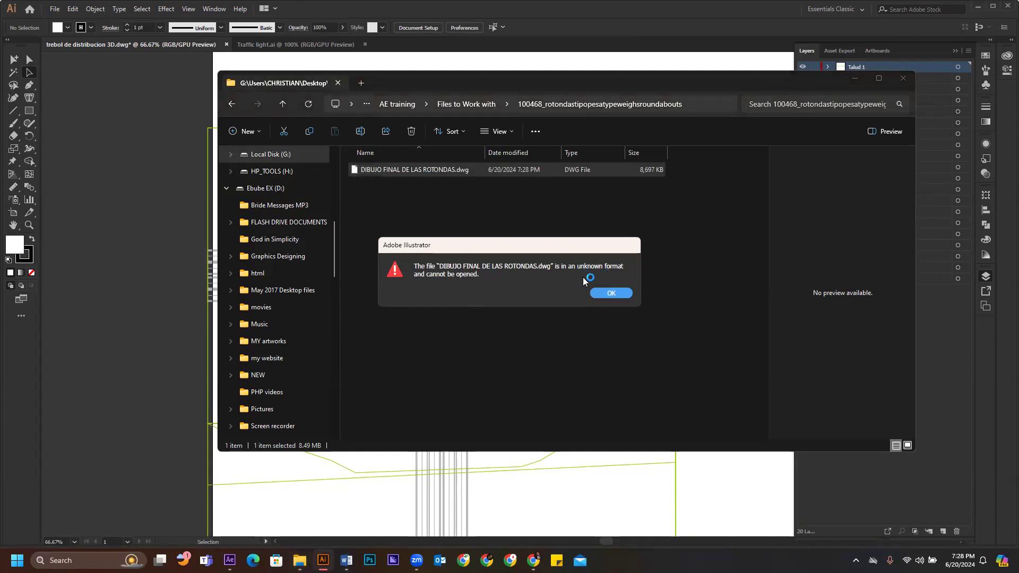
left_click(615, 294)
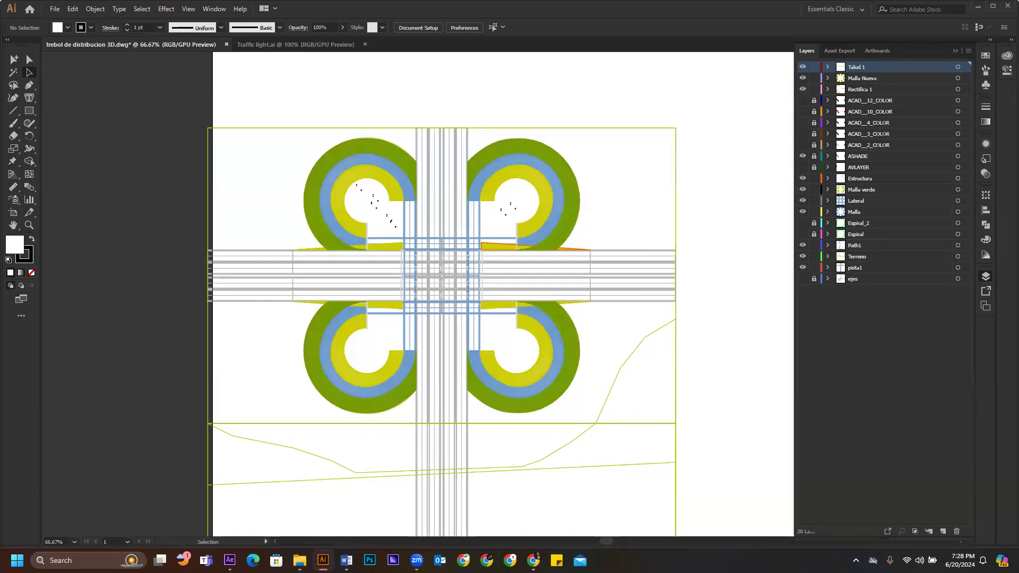
- Return to File Explorer and retry opening the roundabout drawing DIBUJO FINAL DE LAS ROTONDAS.dwg with Adobe Illustrator CC 2019
mouse_move(299, 560)
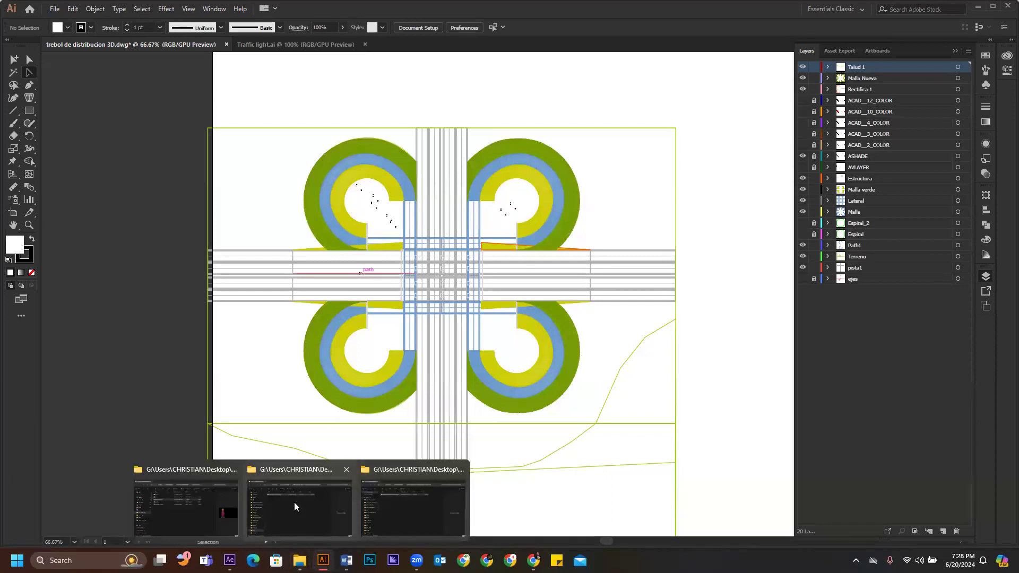
left_click(403, 510)
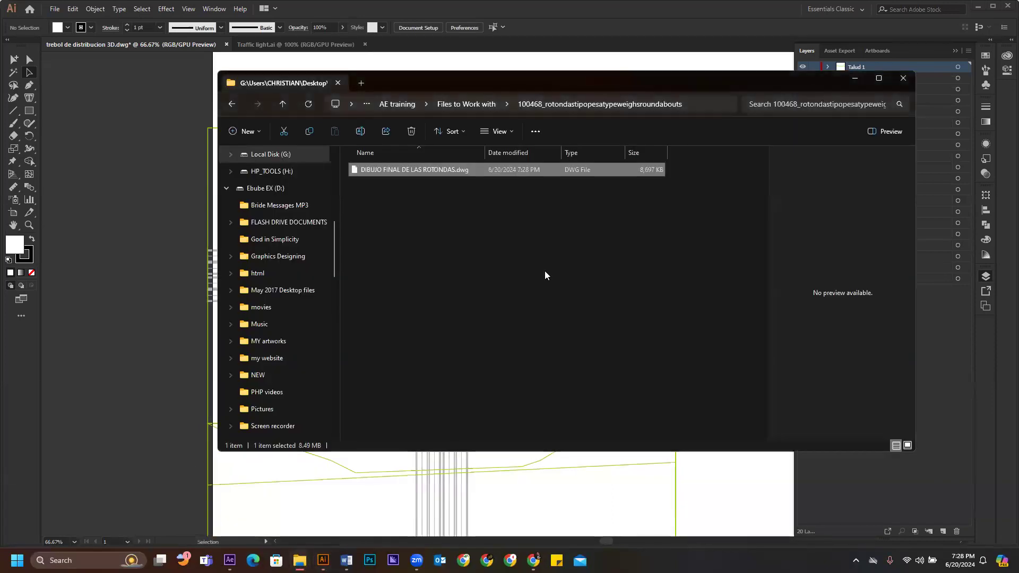
right_click(416, 172)
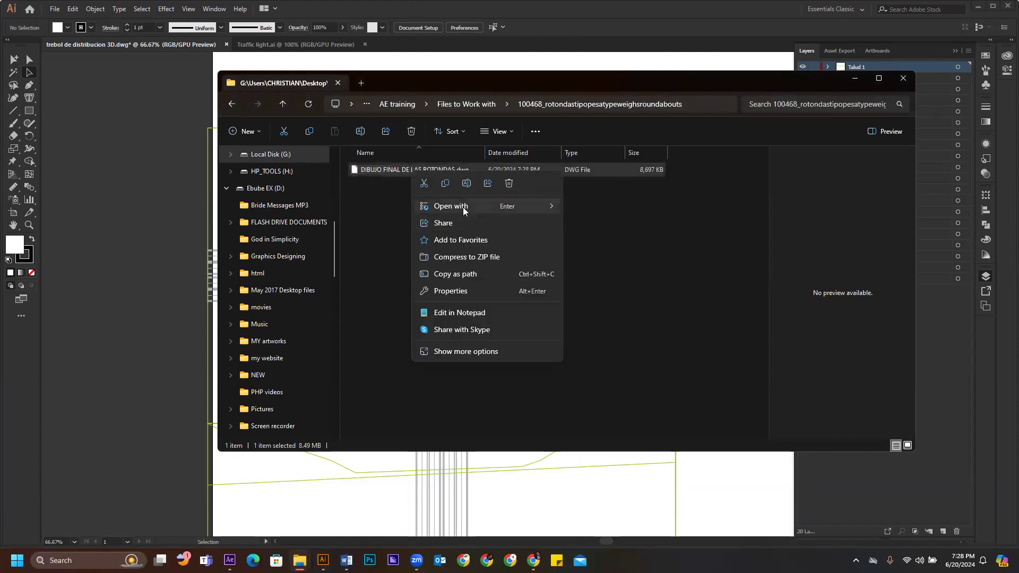
mouse_move(462, 208)
left_click(617, 208)
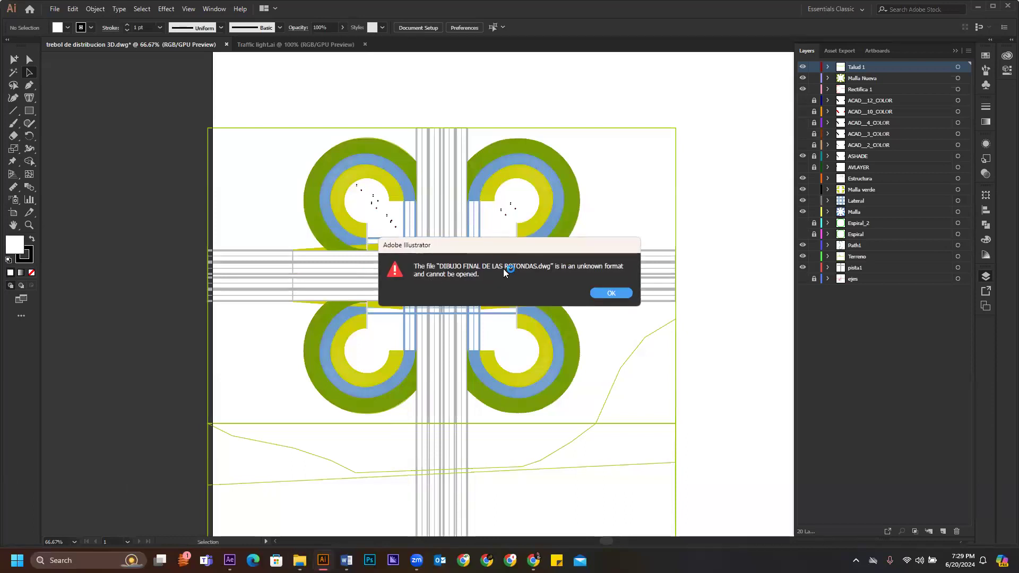
left_click(611, 293)
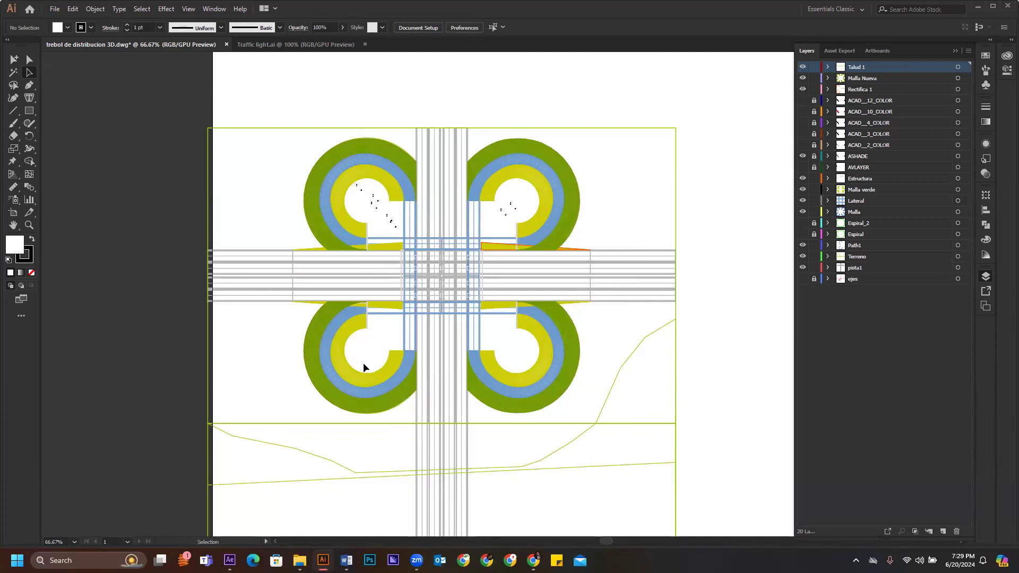
- Return to the Files to Work with folder and open the S-2009-038_Four-leg Intersection WB-12 PDF in Adobe Illustrator CC 2019
mouse_move(322, 560)
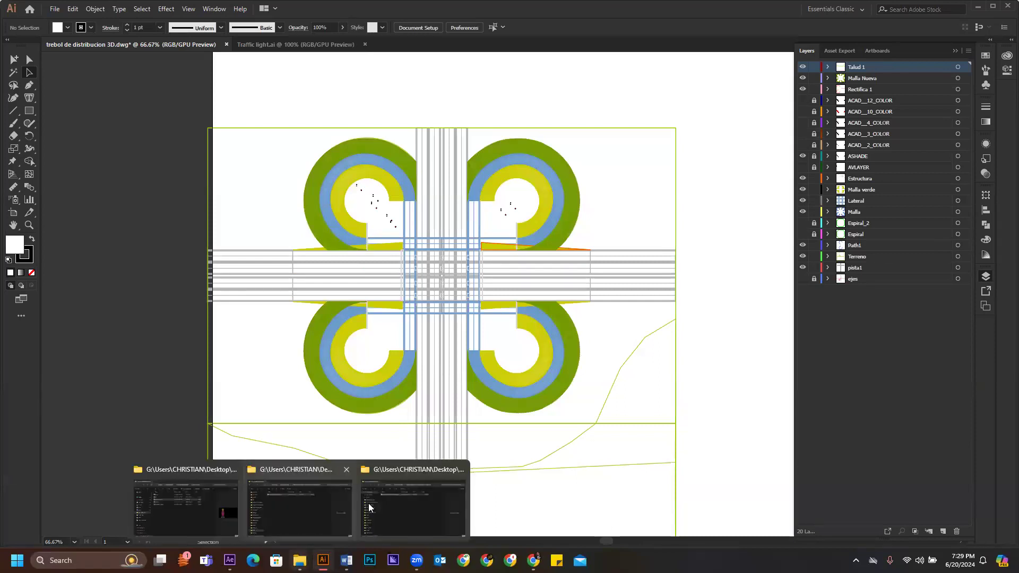
left_click(370, 507)
left_click(477, 104)
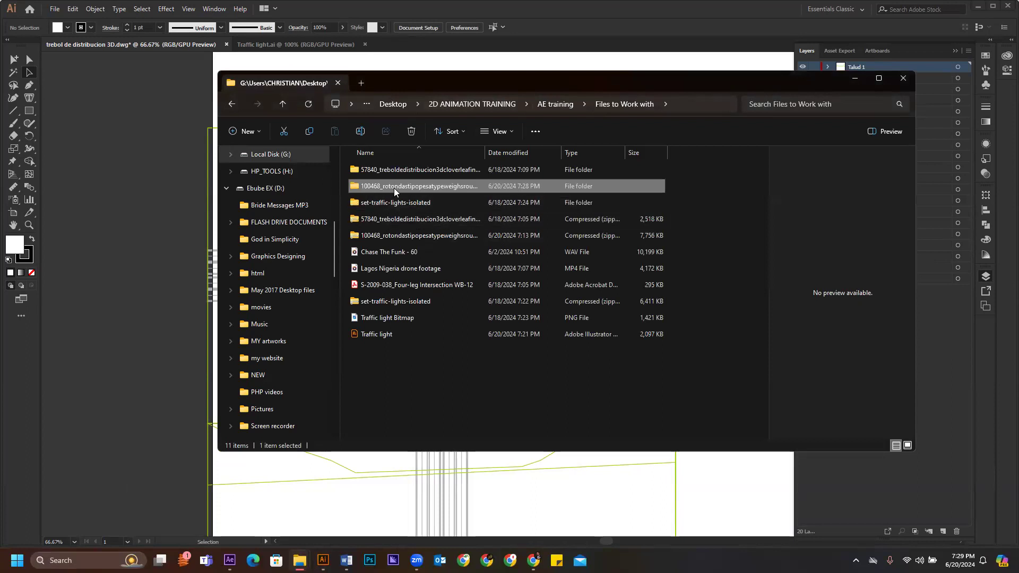
left_click(397, 286)
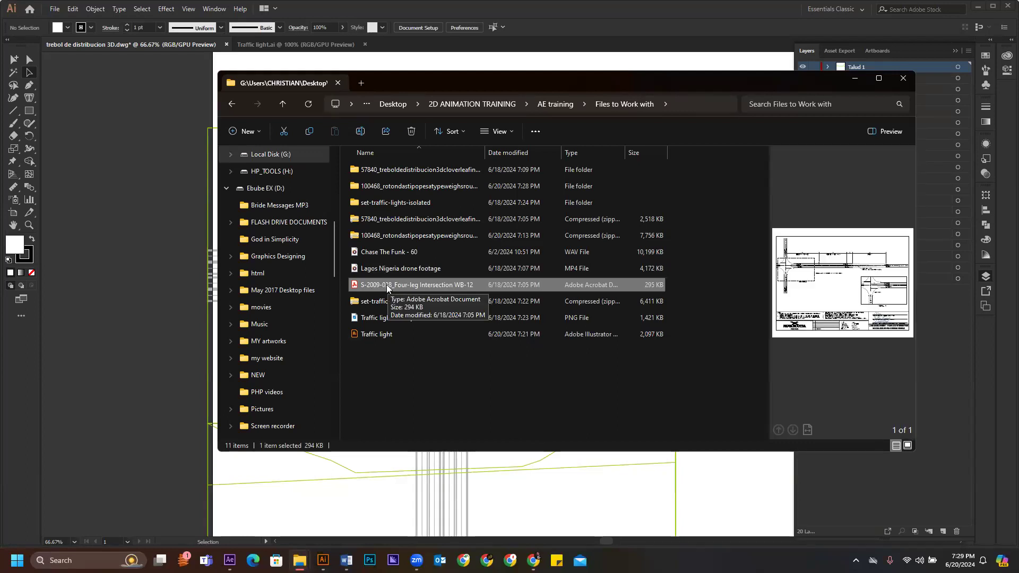
right_click(390, 285)
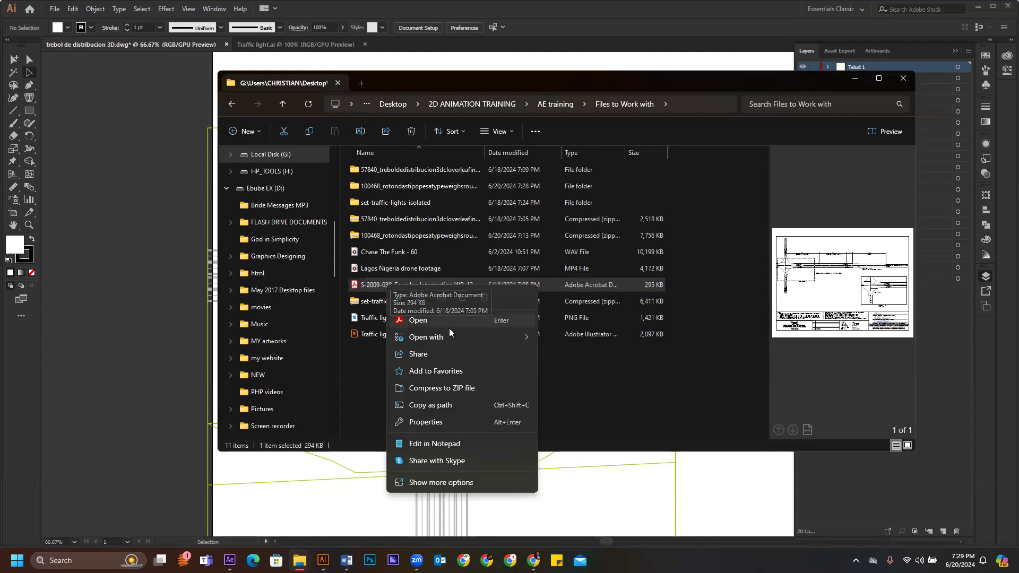
mouse_move(496, 339)
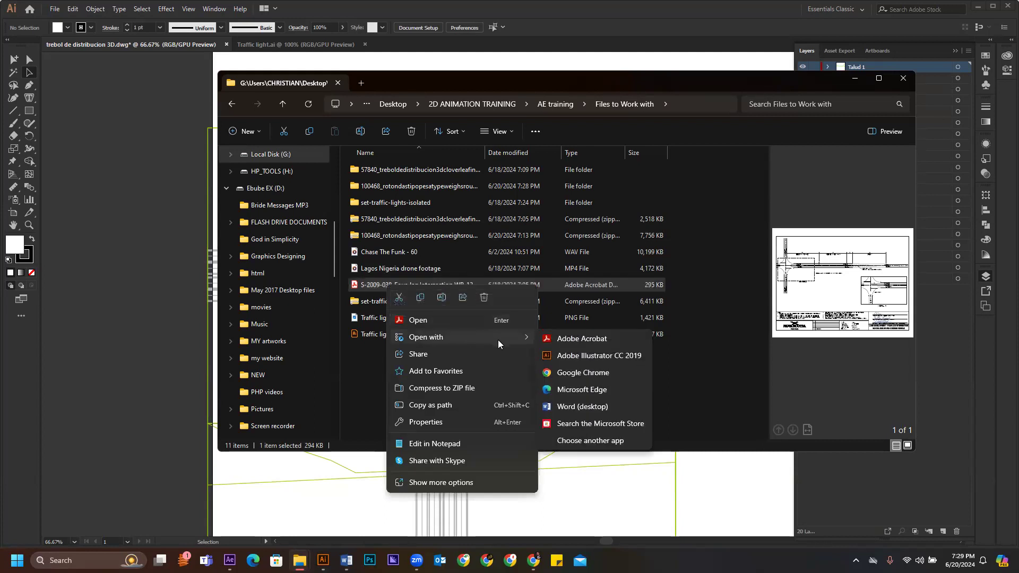
left_click(571, 355)
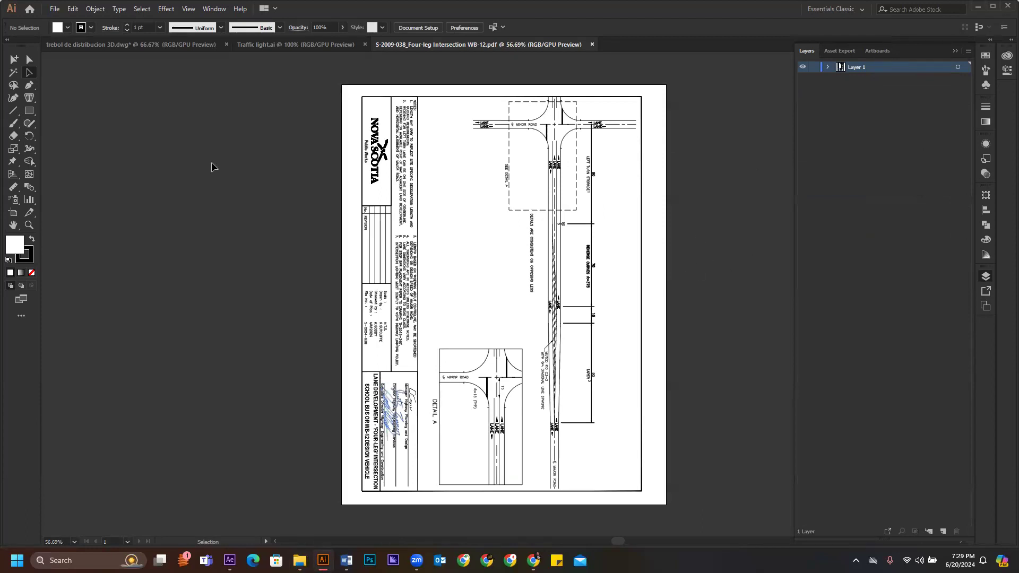
- Compare the cloverleaf drawing in trebol de distribucion 3D.dwg with the four-leg intersection plan in the PDF document
left_click(110, 45)
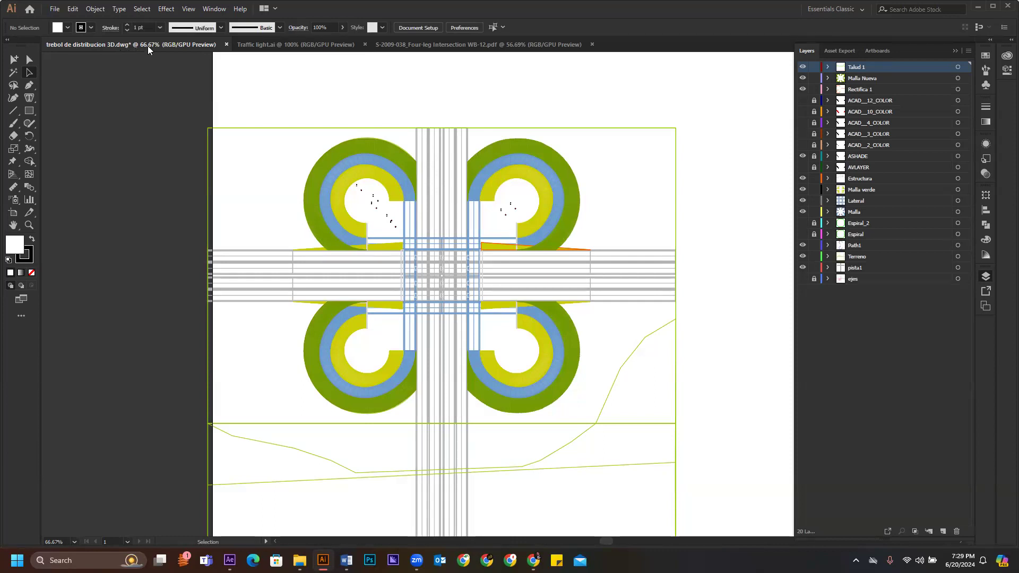
scroll(507, 216, "down", 3)
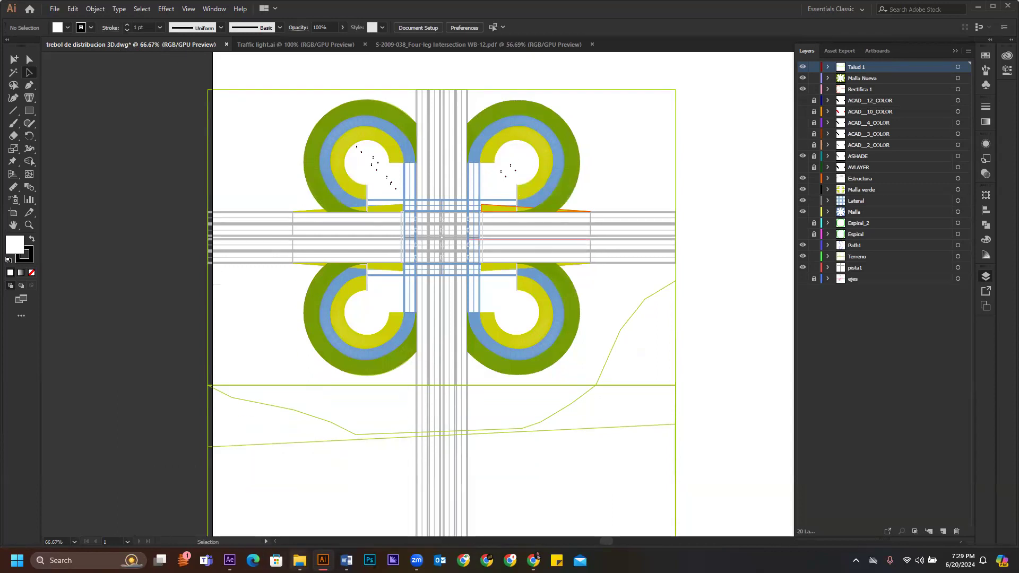
mouse_move(299, 560)
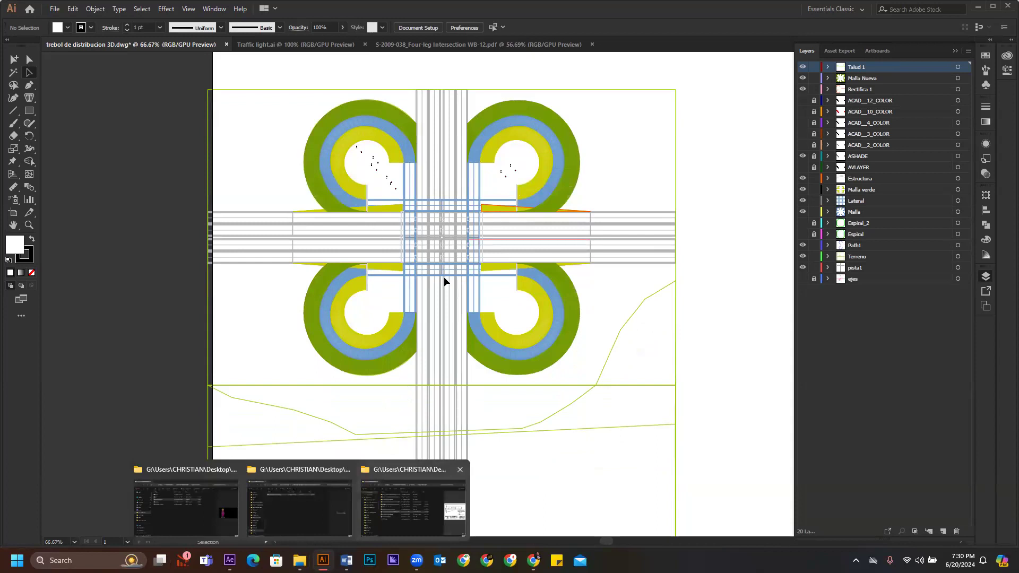
left_click(429, 47)
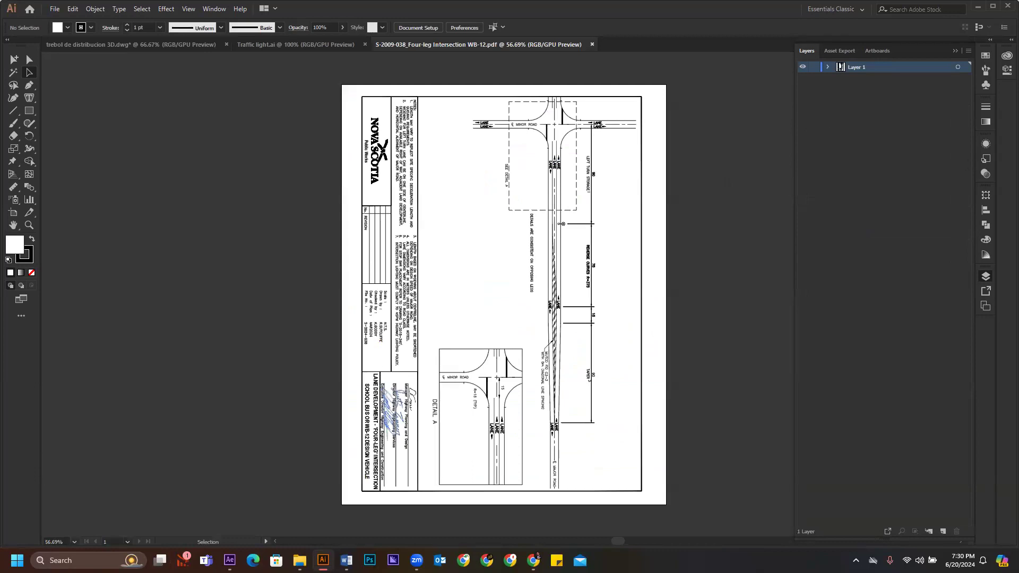
- In File Explorer, extract the 47406_entronquevialtipotreboltrebolroadjunctiontype archive into its own folder within Files to Work with
key("alt+Tab")
mouse_move(300, 560)
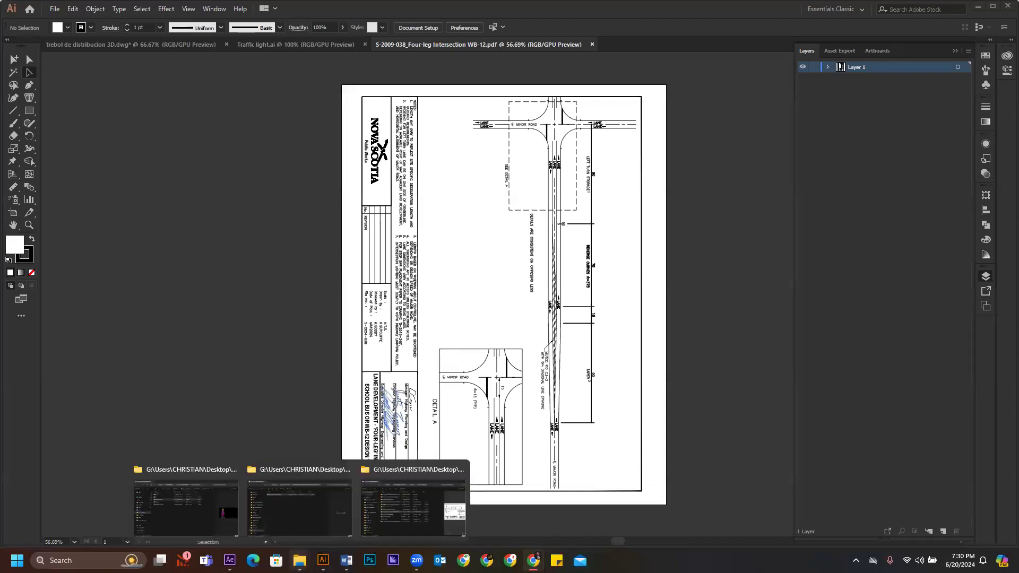
left_click(407, 503)
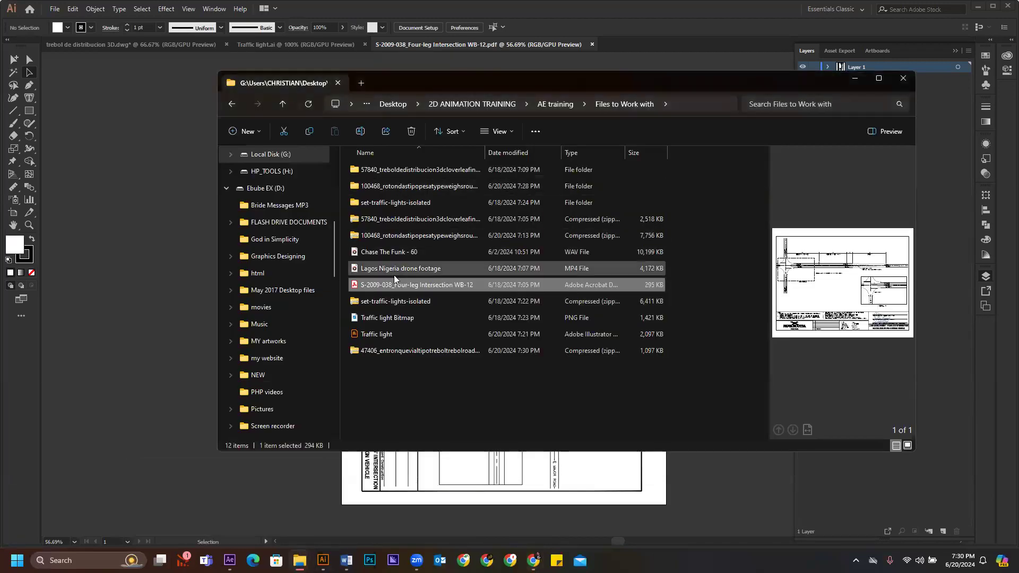
left_click(377, 350)
right_click(388, 359)
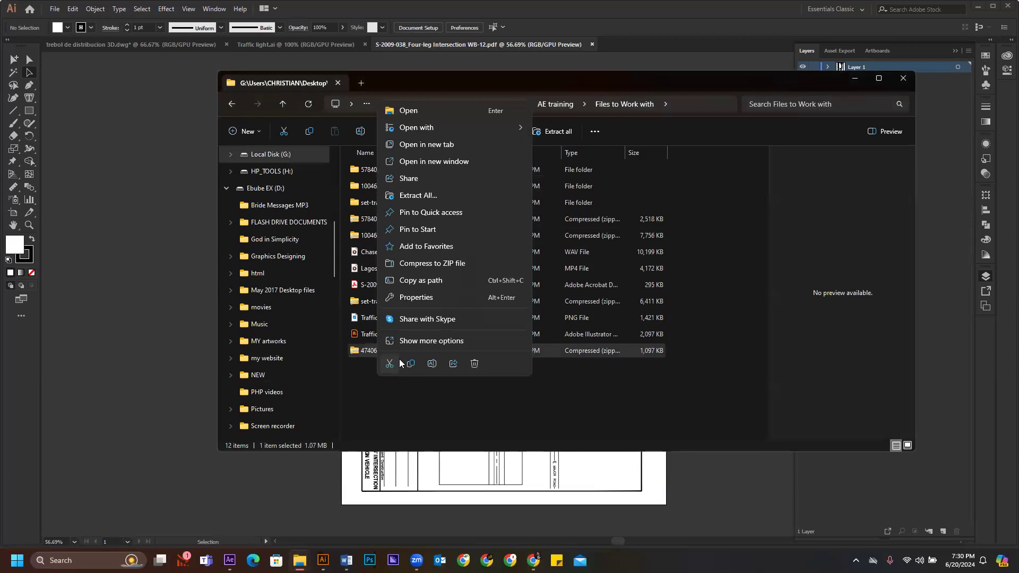
left_click(419, 194)
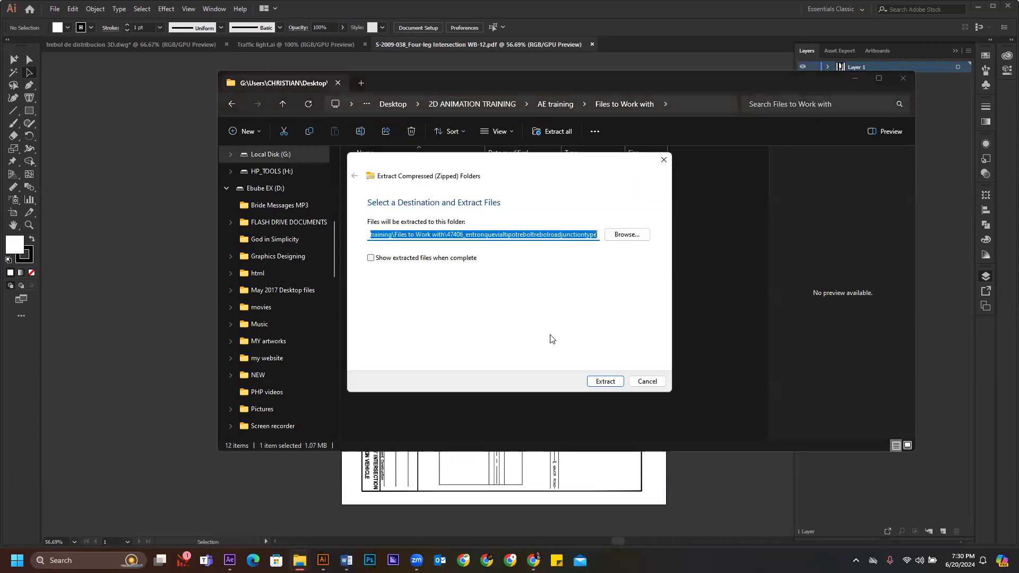
left_click(603, 381)
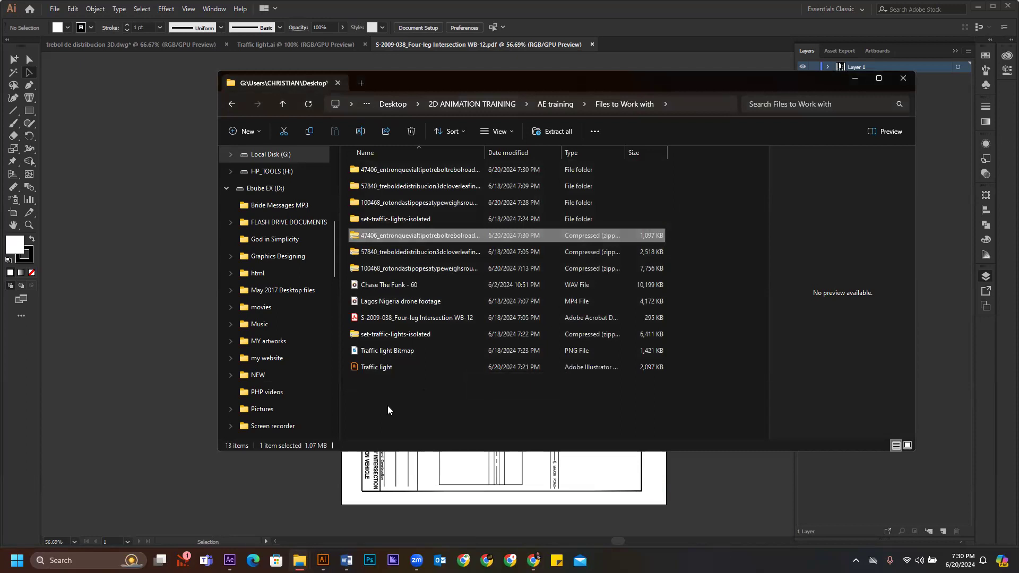
- Open Entronque Tipo Trebol.dwg from the extracted folder in Illustrator, scaled to fit the artboard with the Model layout, and accept the font substitutions
left_click(399, 170)
double_click(397, 170)
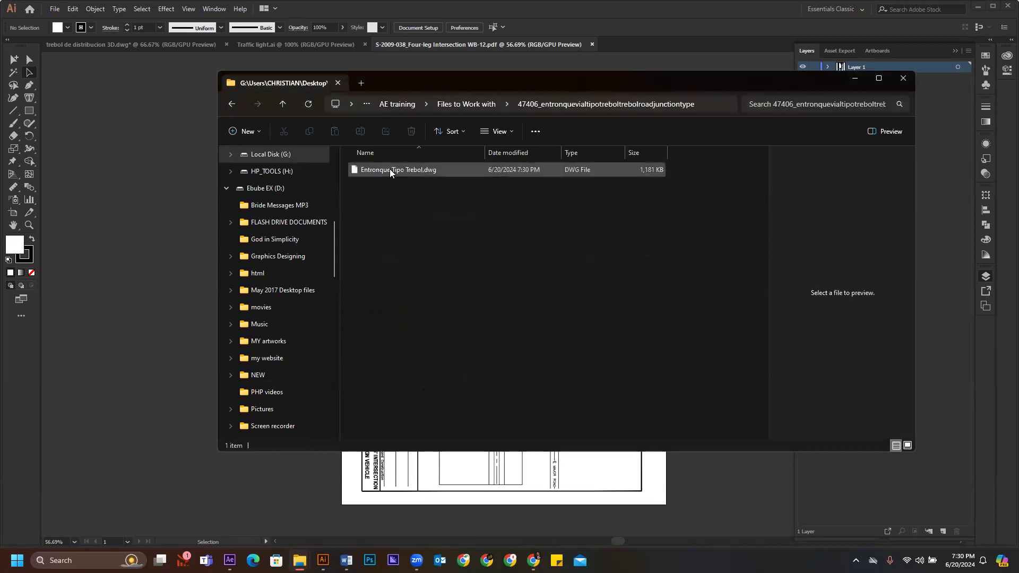
right_click(390, 169)
mouse_move(430, 204)
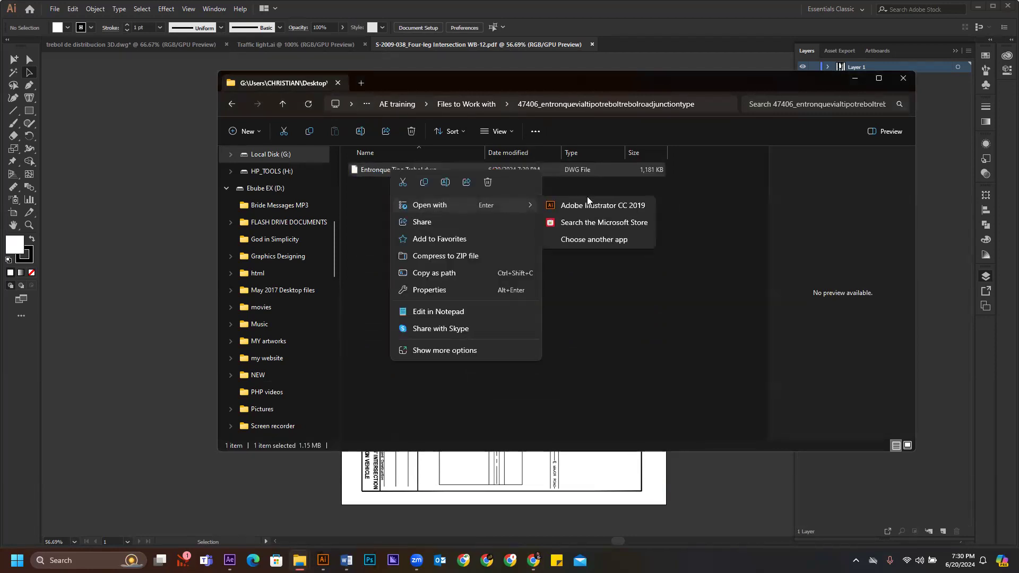
left_click(586, 206)
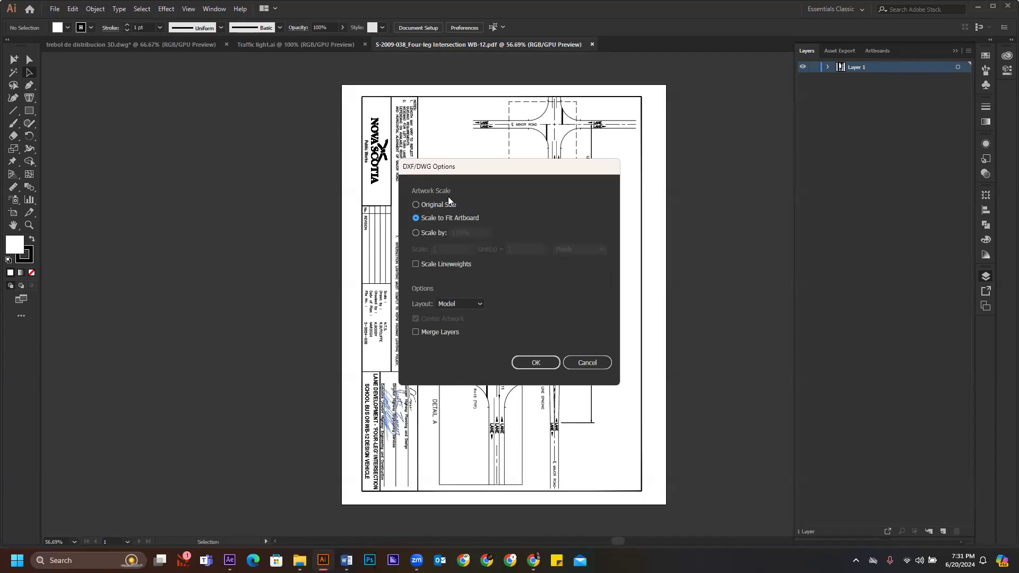
left_click(534, 362)
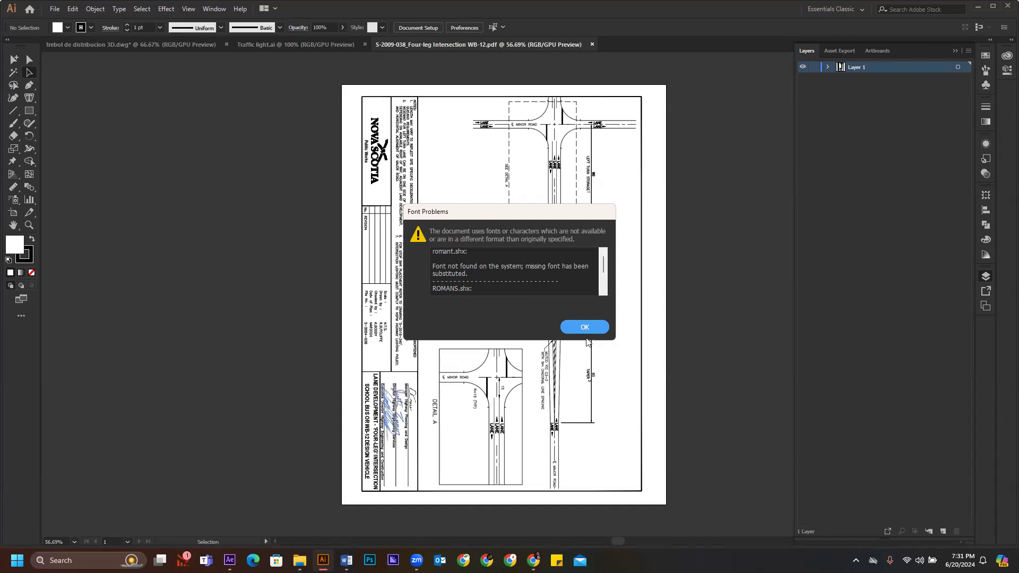
scroll(526, 284, "down", 2)
scroll(445, 264, "up", 1)
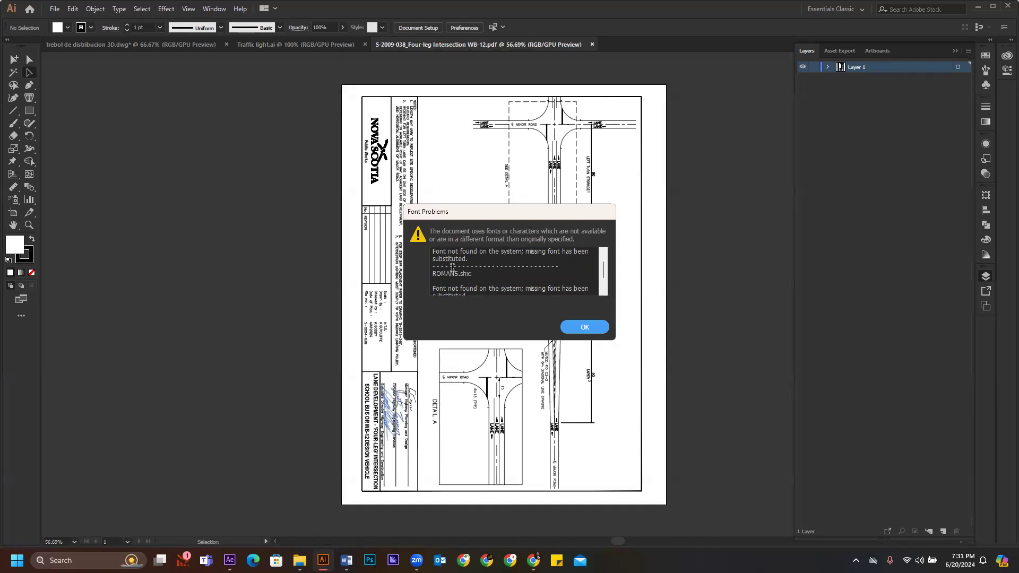
left_click(585, 327)
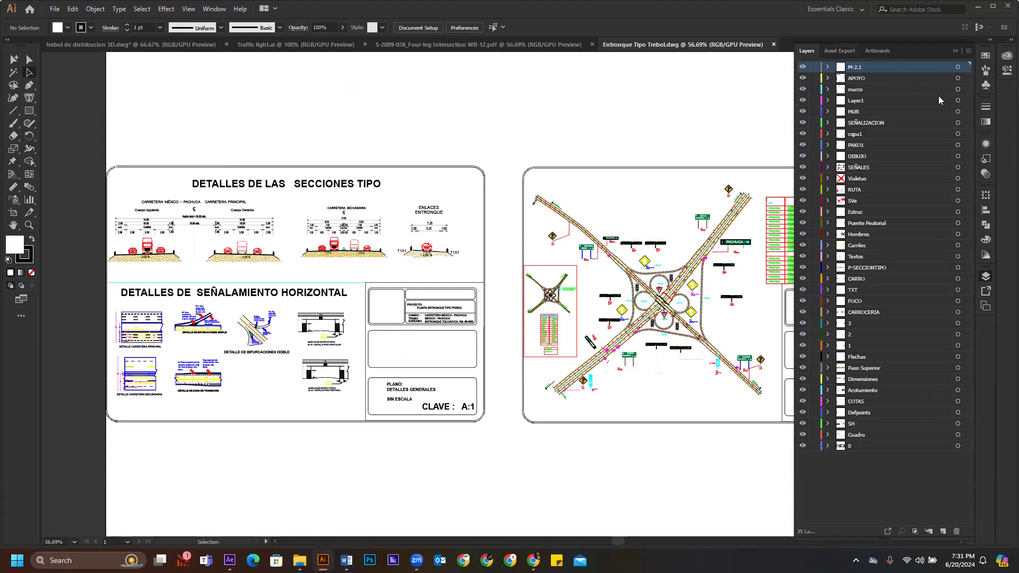
- Collapse the layer list and examine the central crossing and loop ramps of the Entronque Tipo Trebol interchange up close
left_click(955, 51)
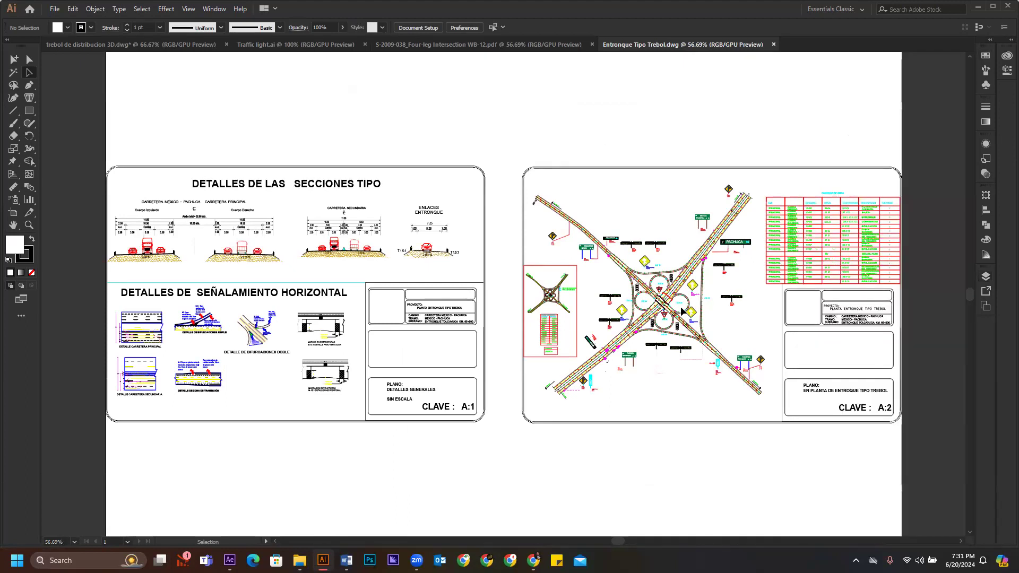
key("ctrl+1")
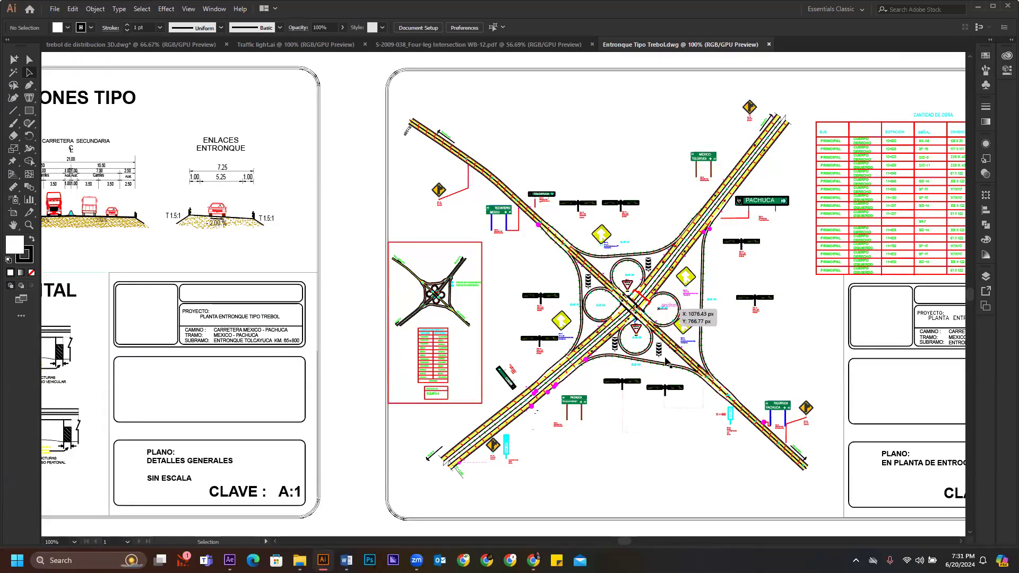
scroll(667, 363, "up", 2, "alt")
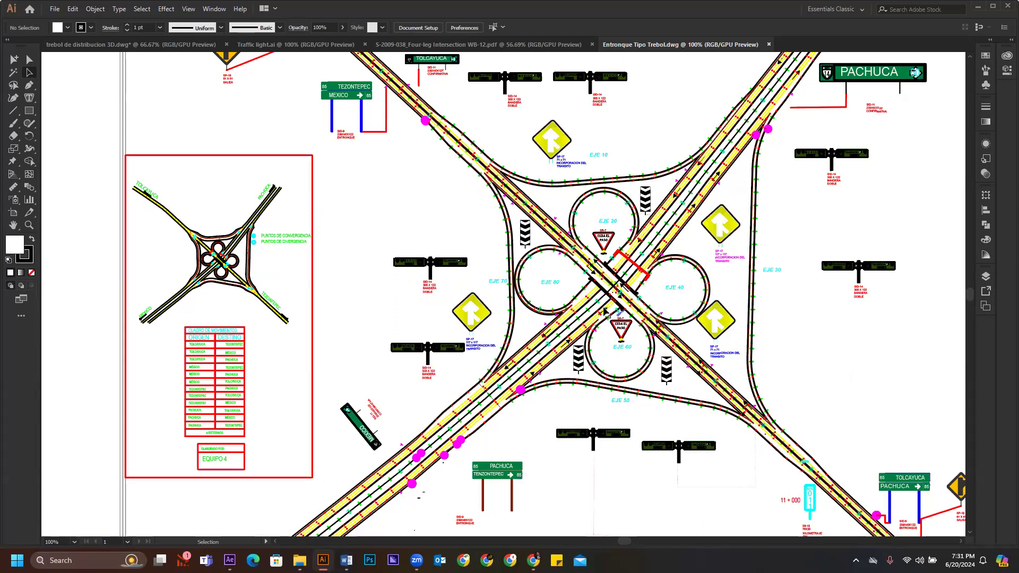
scroll(594, 299, "up", 4)
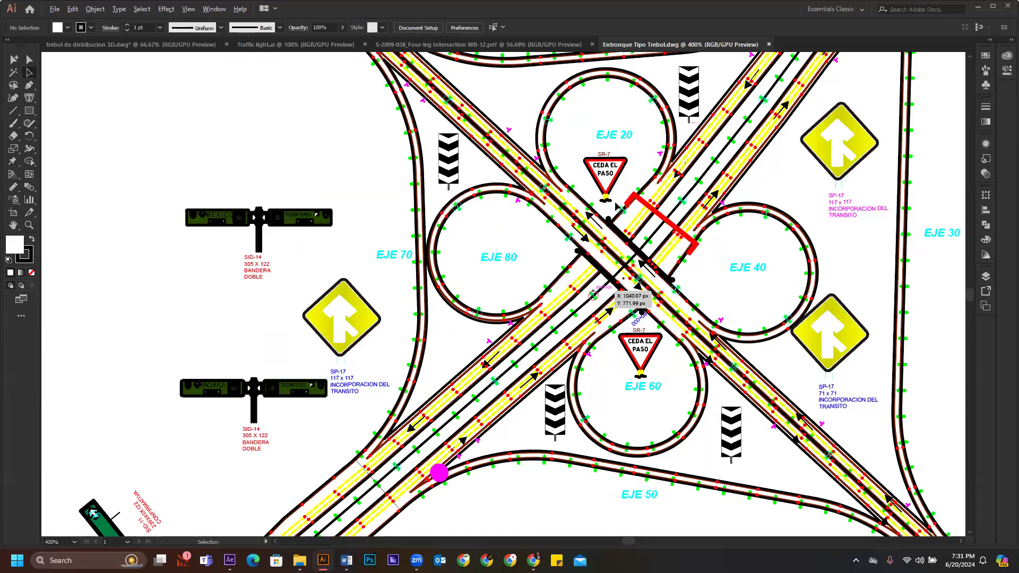
- Examine the full Entronque Tipo Trebol plan together with the neighbouring Detalles Generales sheet
scroll(517, 253, "down", 1)
scroll(517, 253, "down", 2)
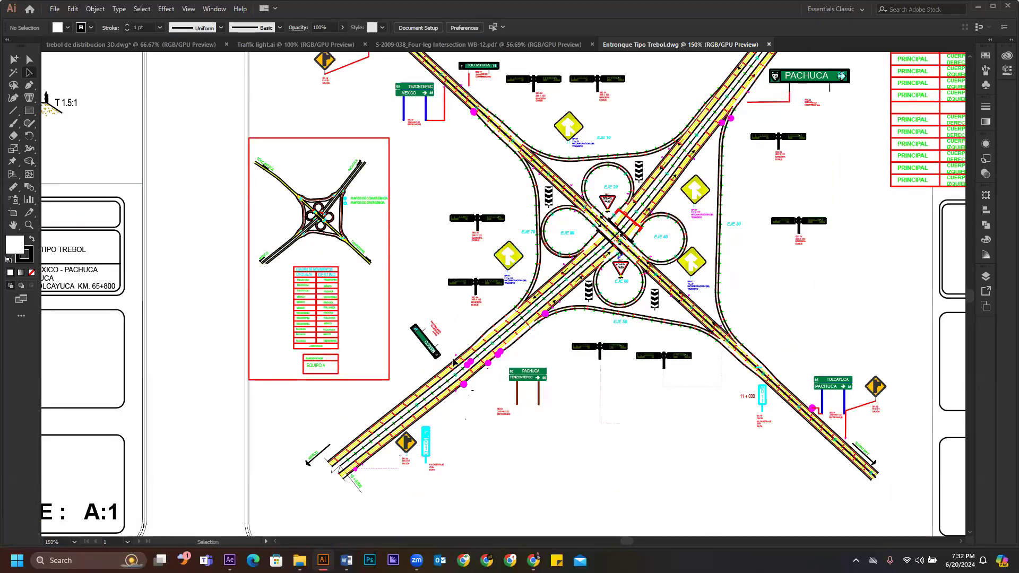
scroll(459, 340, "down", 1)
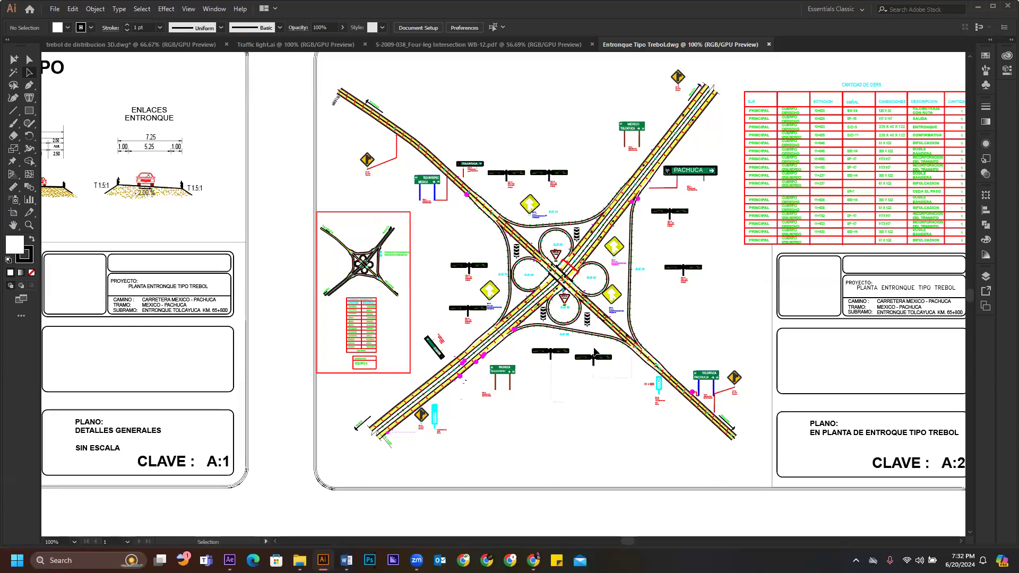
scroll(596, 354, "down", 1)
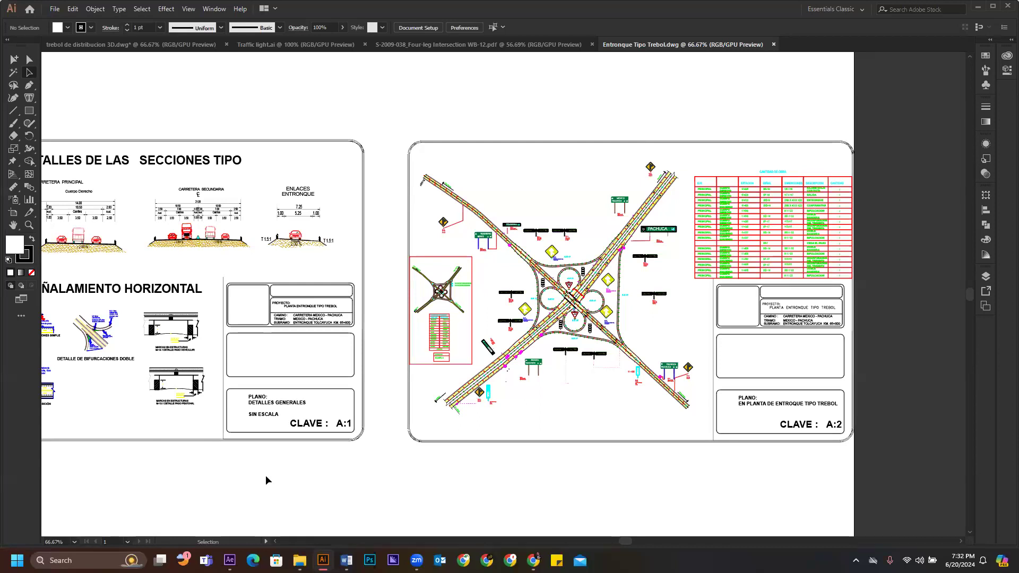
key("space")
left_click_drag(173, 467, 357, 446)
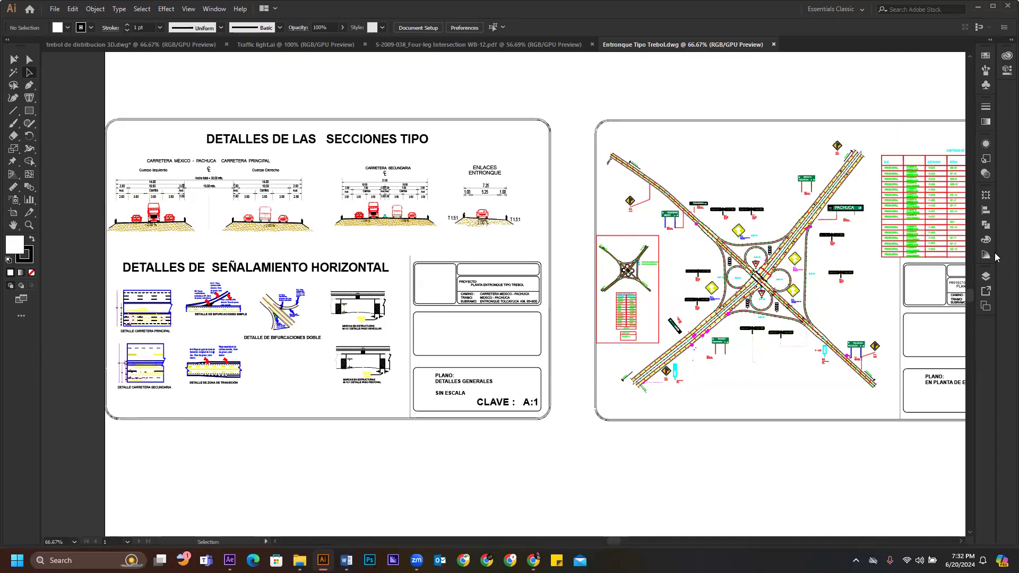
- Show the drawing's layer list and examine the road cross sections on the Detalles Generales sheet, especially Carretera Secundaria
left_click(985, 276)
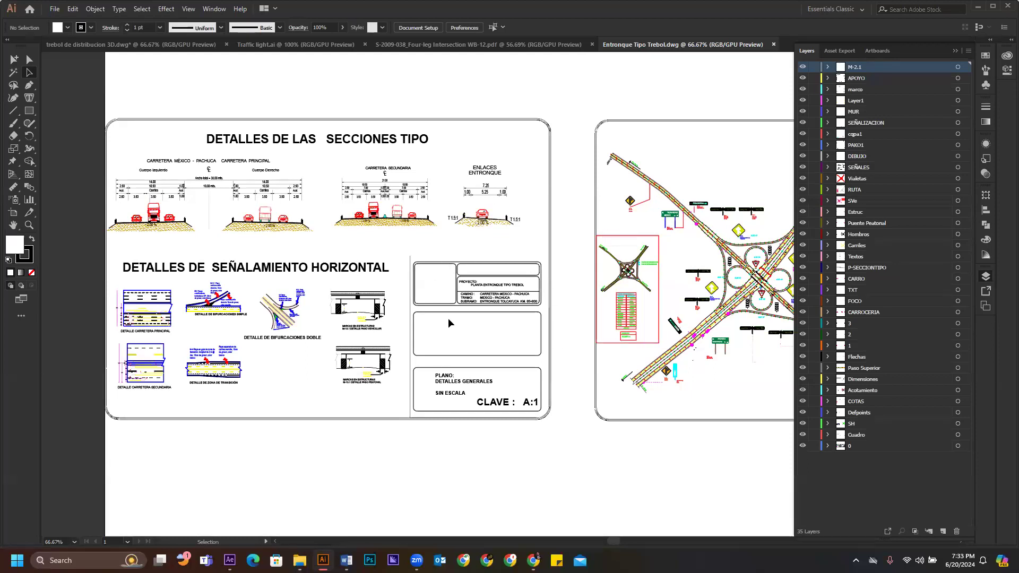
scroll(461, 282, "up", 2)
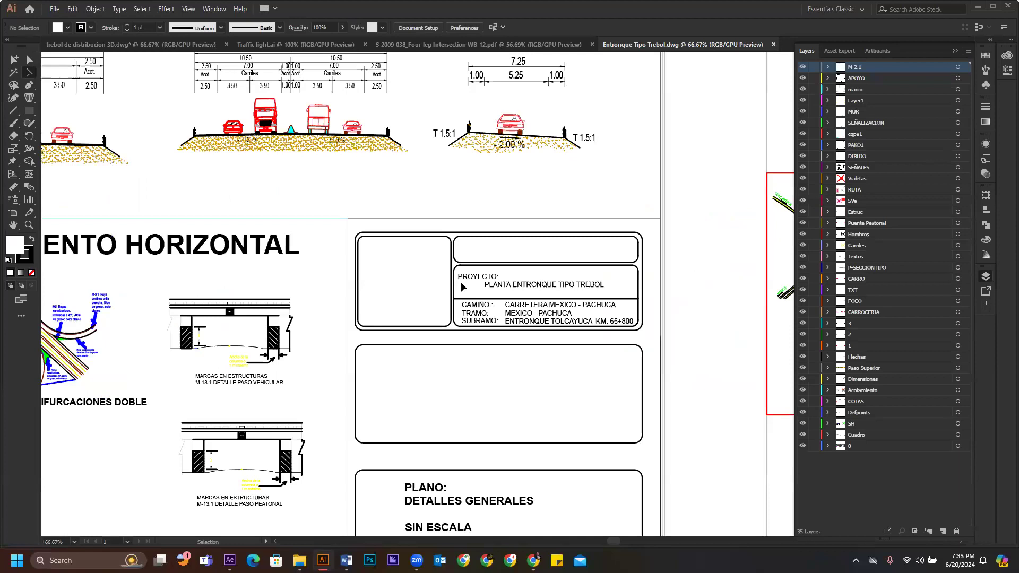
scroll(460, 282, "up", 1)
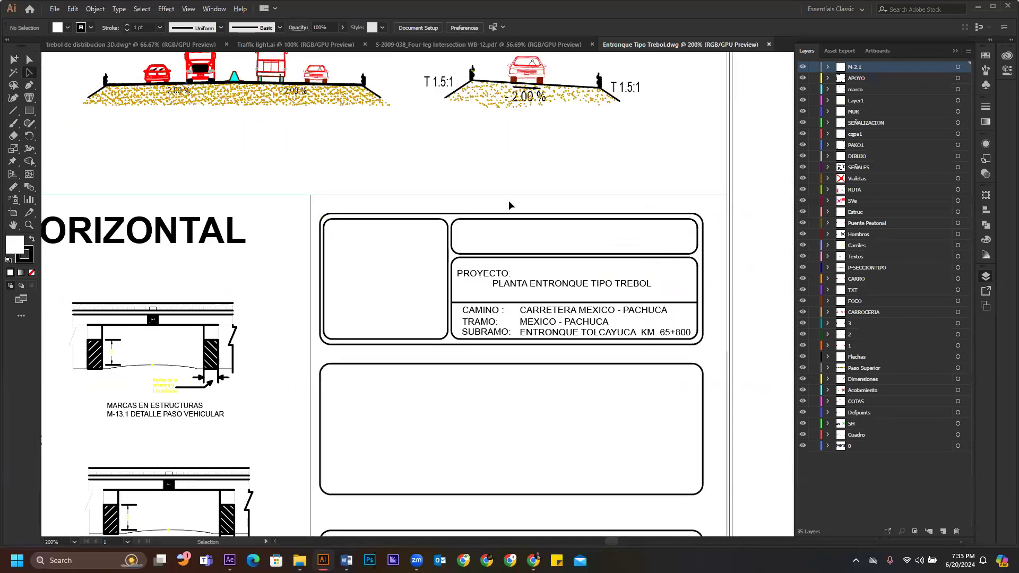
scroll(686, 375, "down", 1)
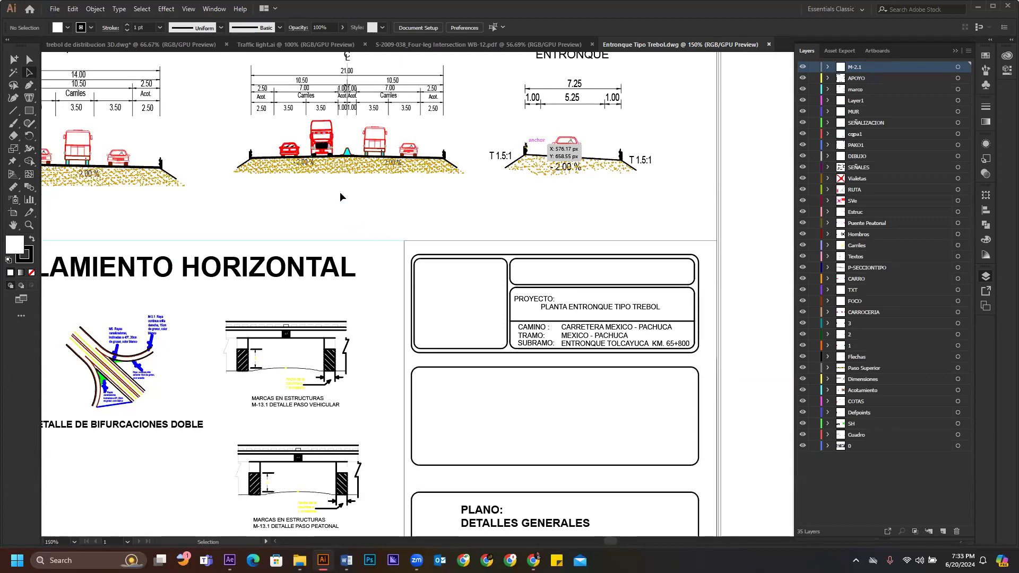
left_click_drag(343, 124, 485, 263)
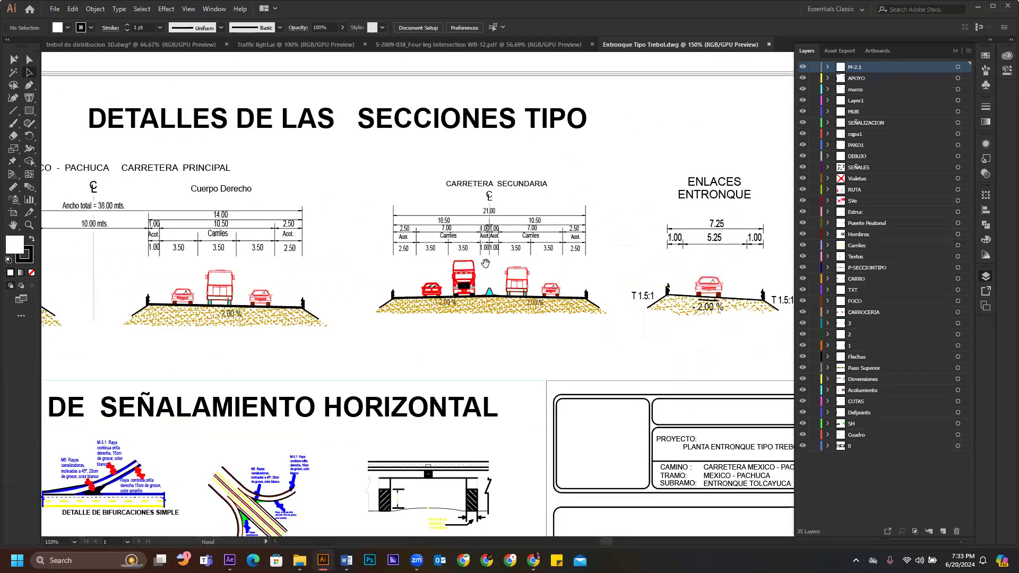
scroll(485, 264, "up", 1)
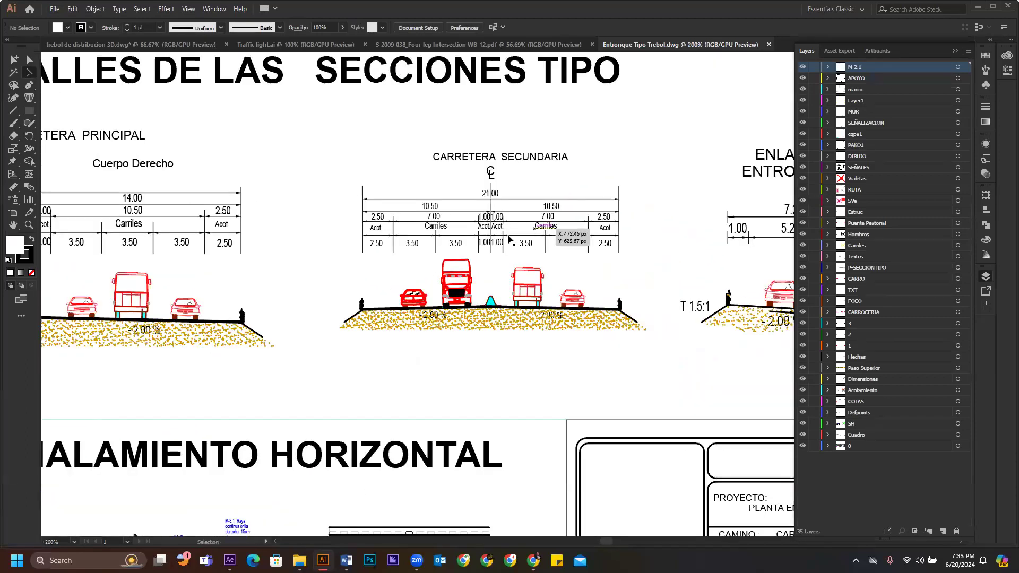
scroll(509, 240, "up", 2)
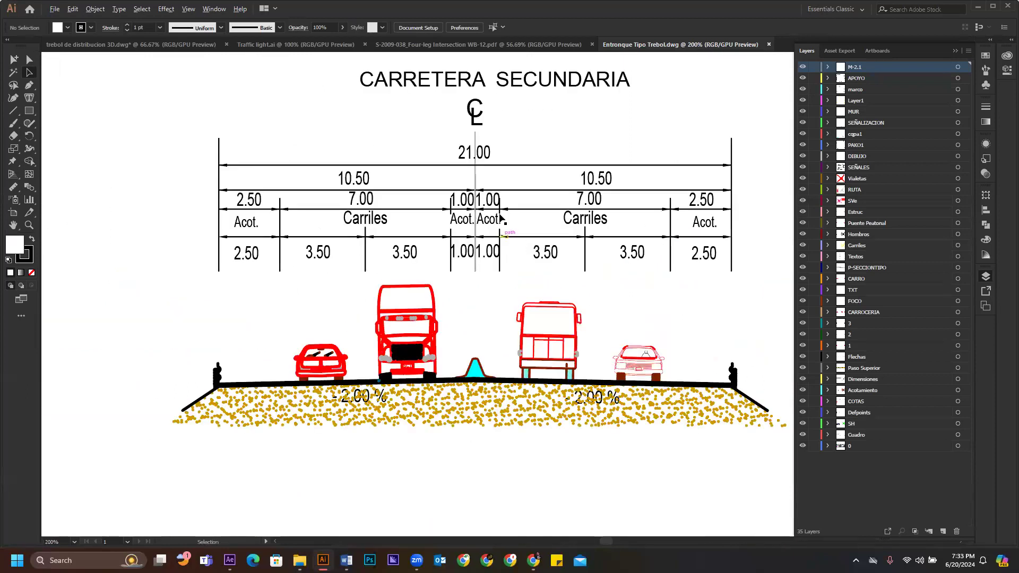
scroll(370, 329, "down", 3)
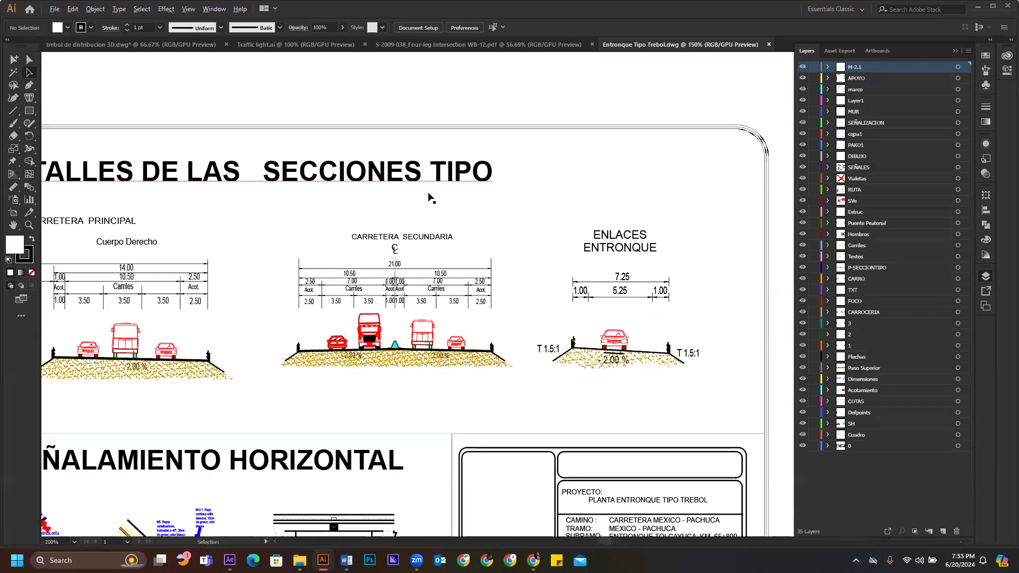
scroll(431, 197, "down", 3)
scroll(353, 159, "down", 1)
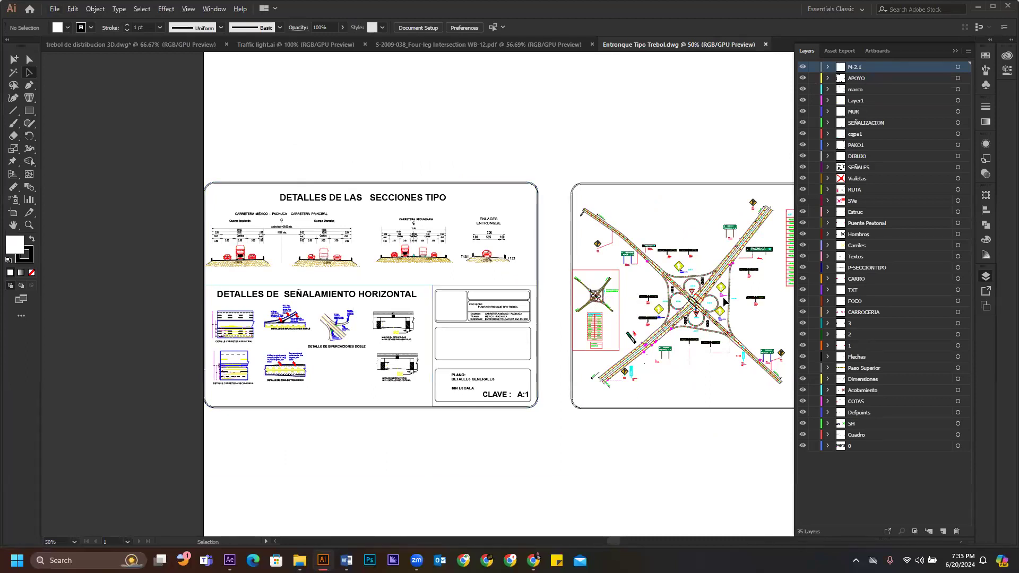
- Examine the cloverleaf interchange plan on sheet A:2, from the whole layout to the central loops and signs
scroll(750, 295, "up", 1)
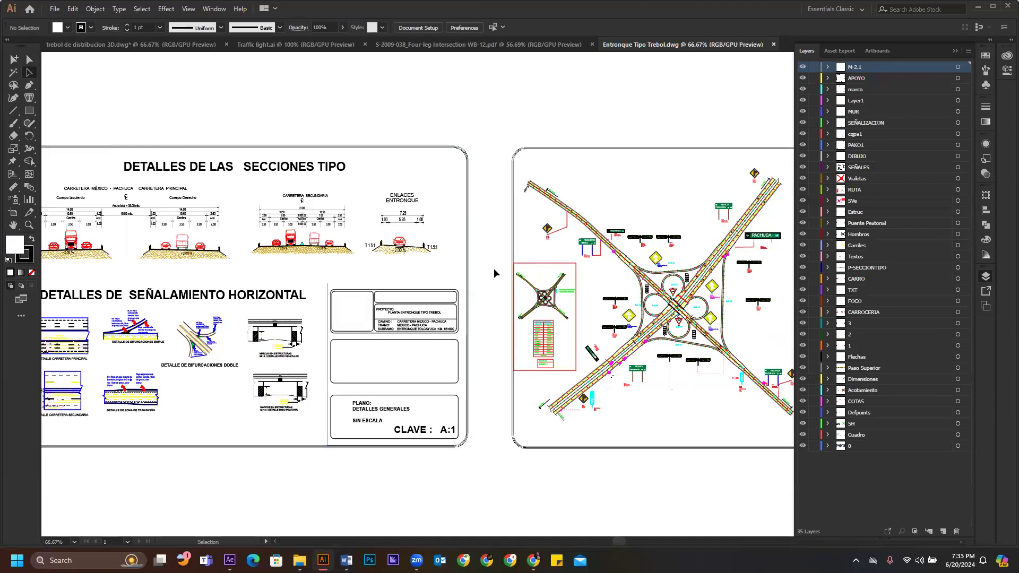
scroll(494, 269, "down", 1)
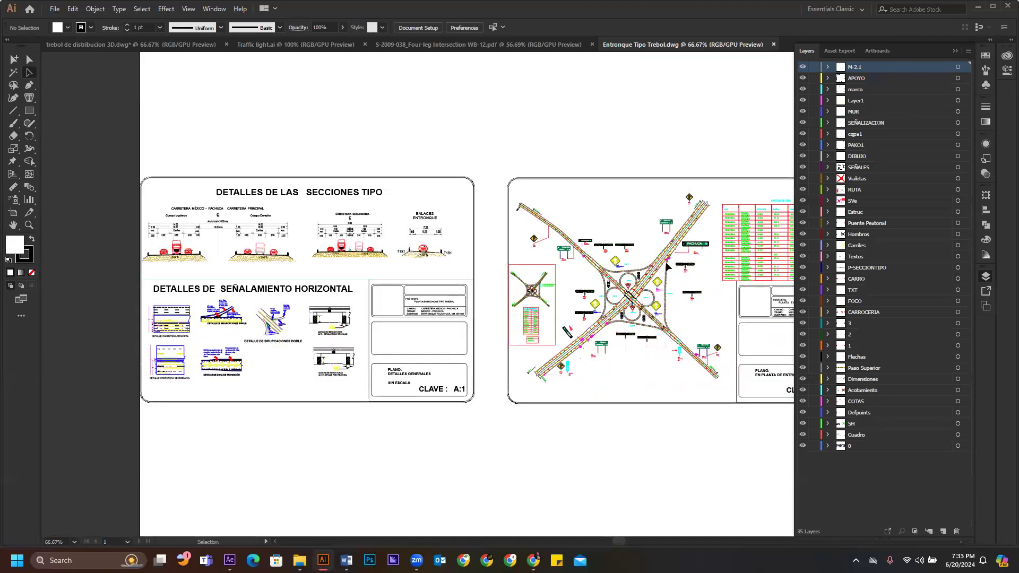
scroll(712, 269, "up", 1)
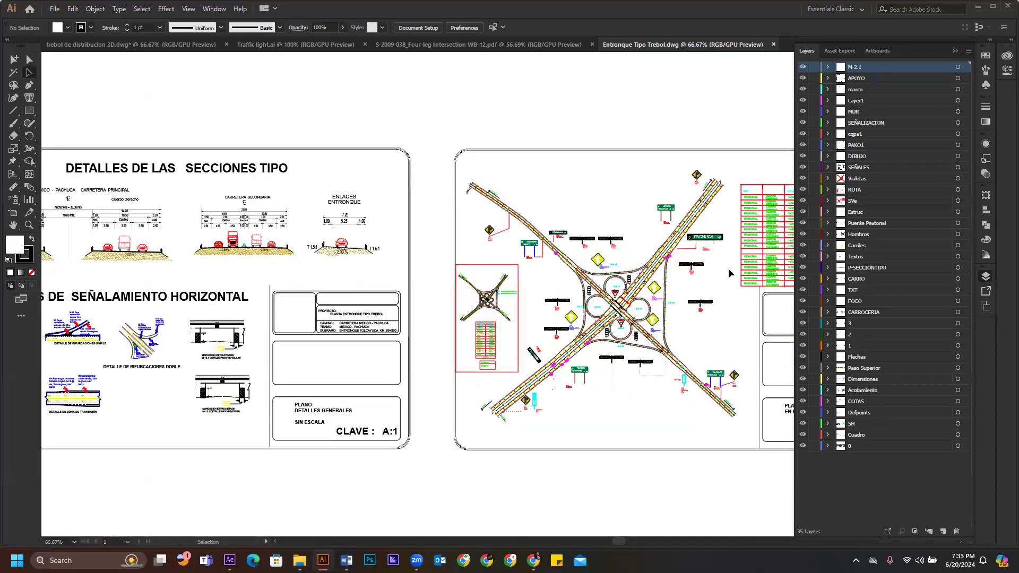
scroll(740, 287, "up", 1)
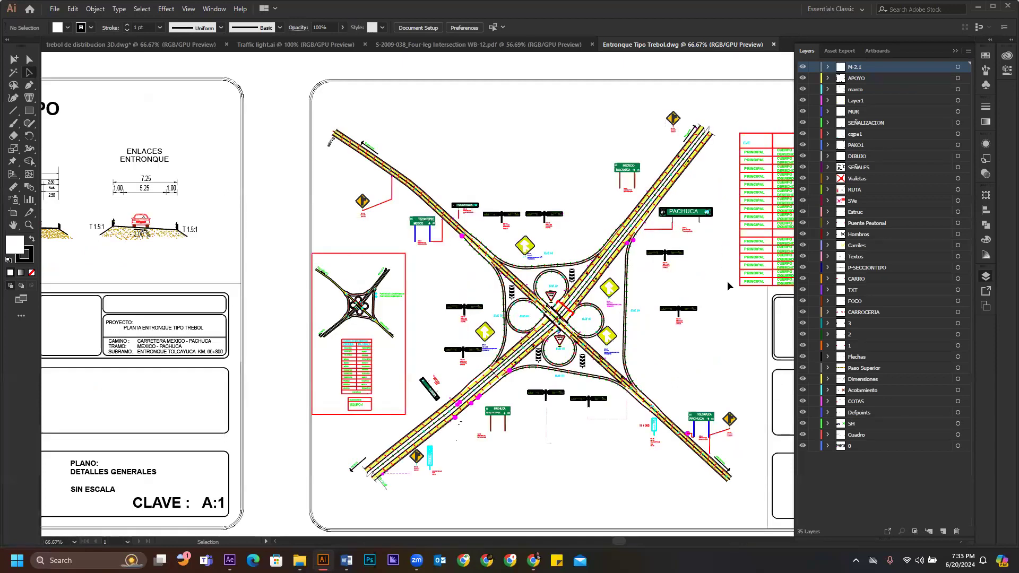
scroll(684, 306, "up", 1)
scroll(705, 313, "down", 2)
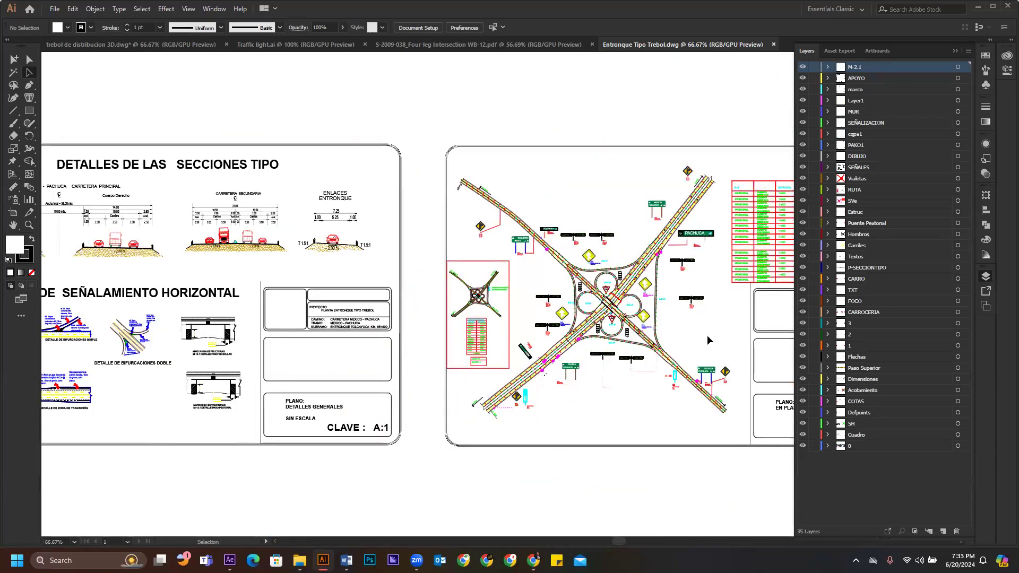
scroll(706, 335, "up", 2)
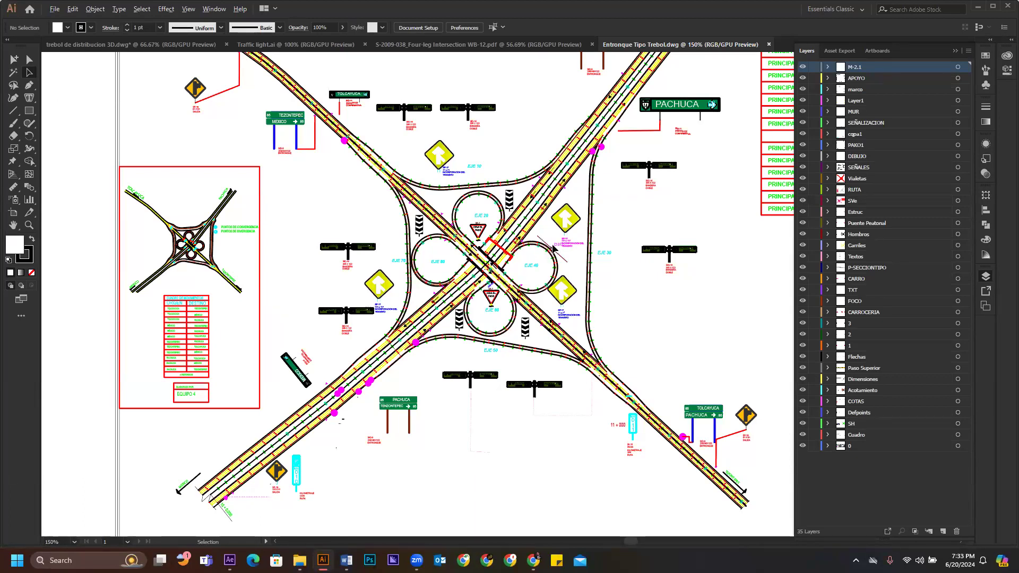
scroll(553, 247, "down", 1)
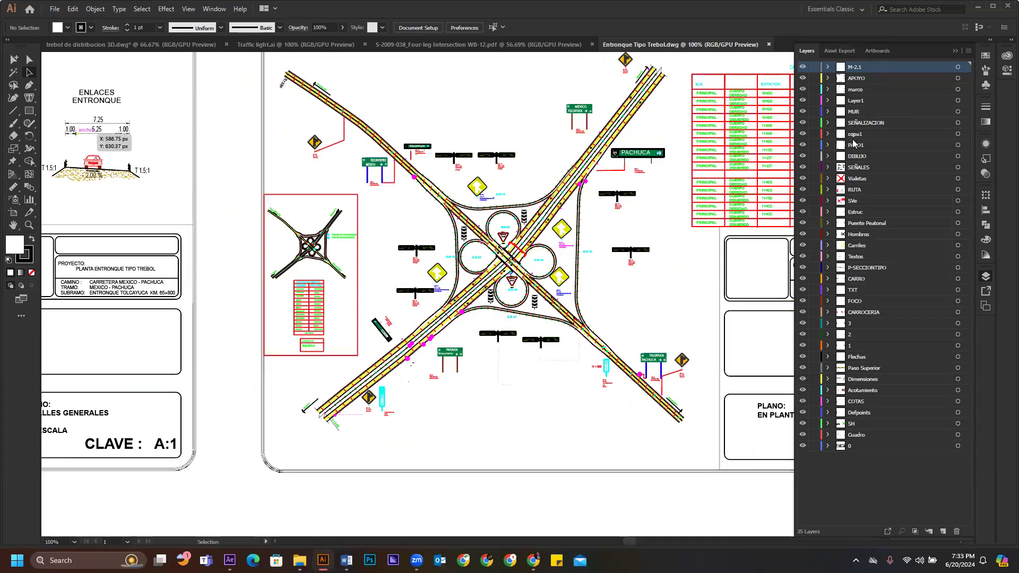
- Hide the 0 and Cuadro layers of the interchange drawing
left_click(803, 181)
left_click(803, 443)
left_click(803, 434)
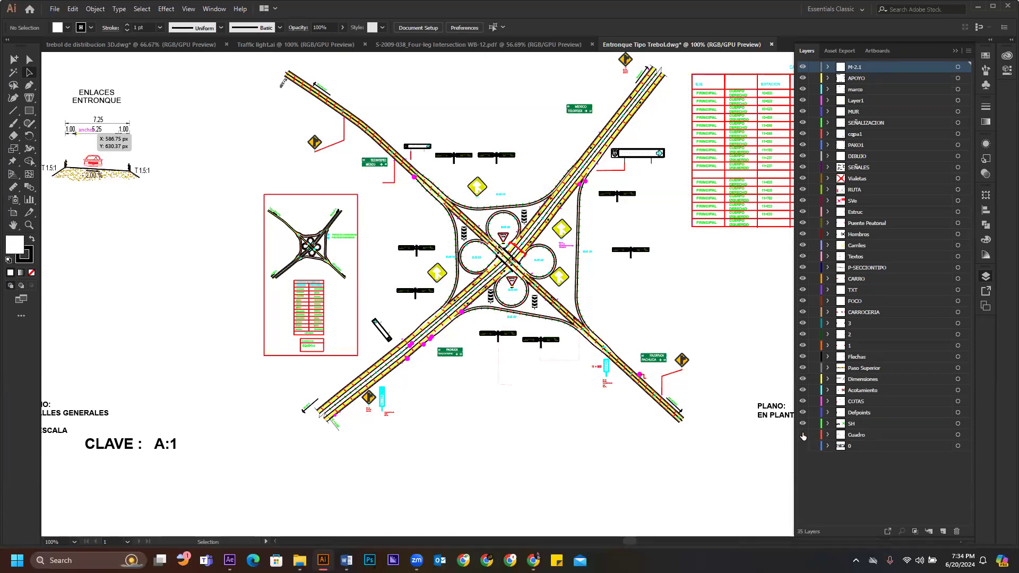
left_click(802, 435)
left_click(803, 435)
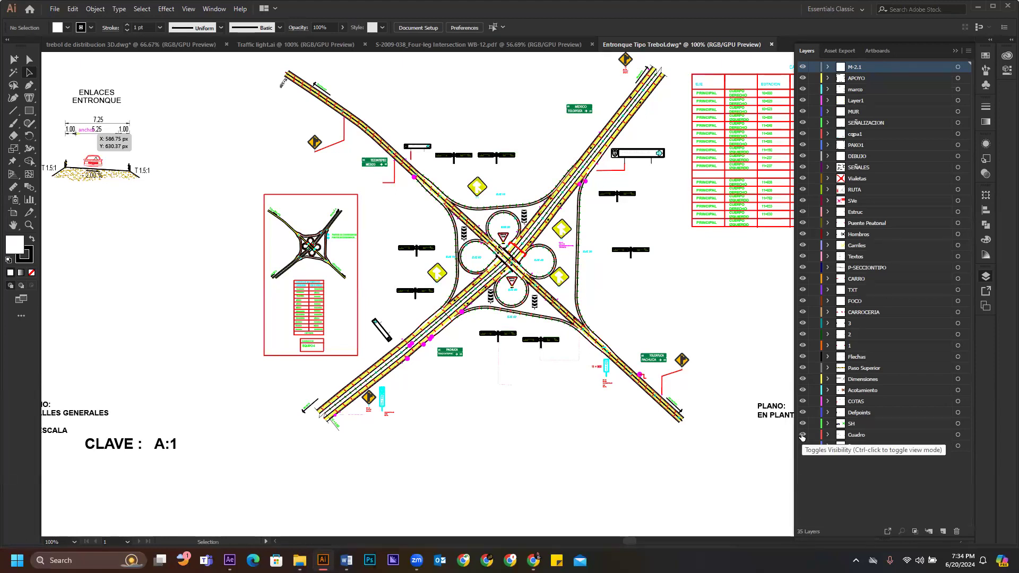
left_click(802, 435)
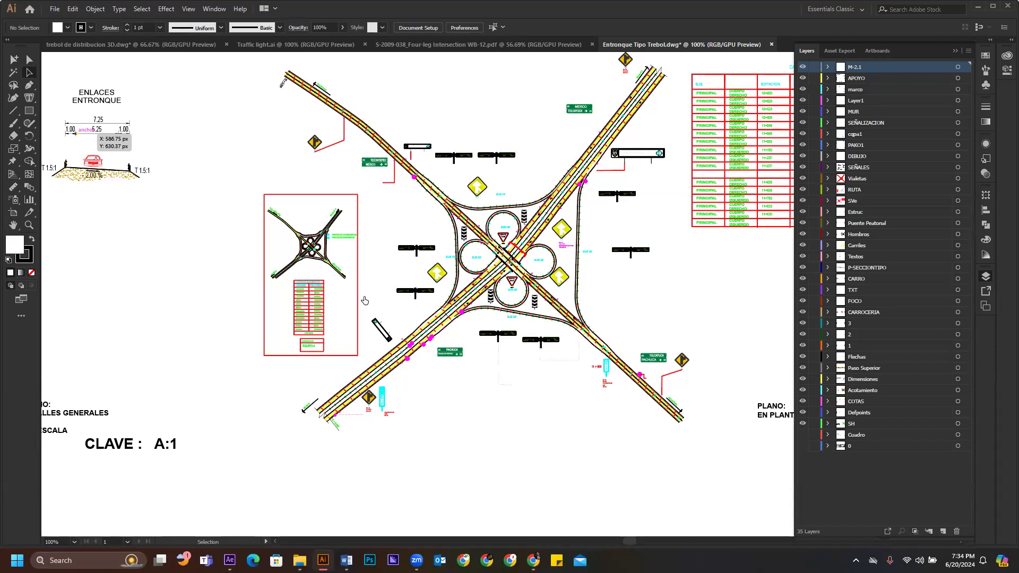
- With the Direct Selection tool active, toggle the Vialetas and Hombros layers off and on to identify their road lines
left_click(29, 61)
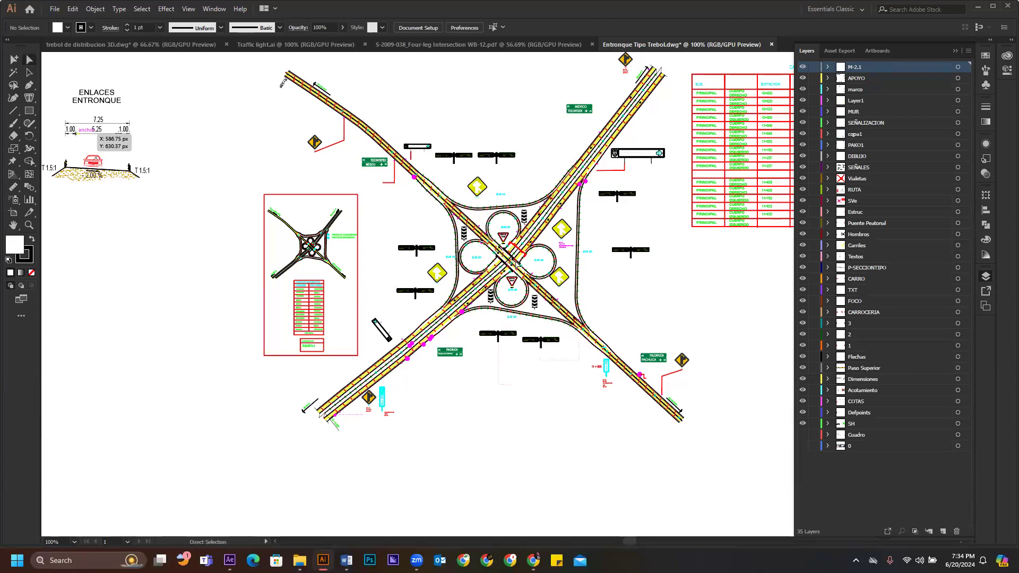
left_click(512, 269)
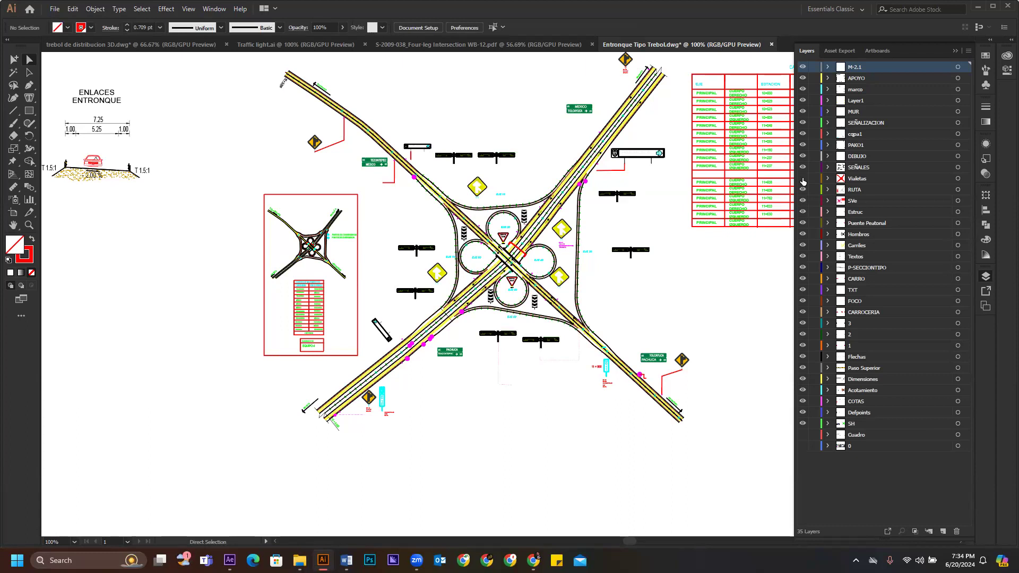
left_click(803, 179)
left_click(803, 179)
left_click(802, 234)
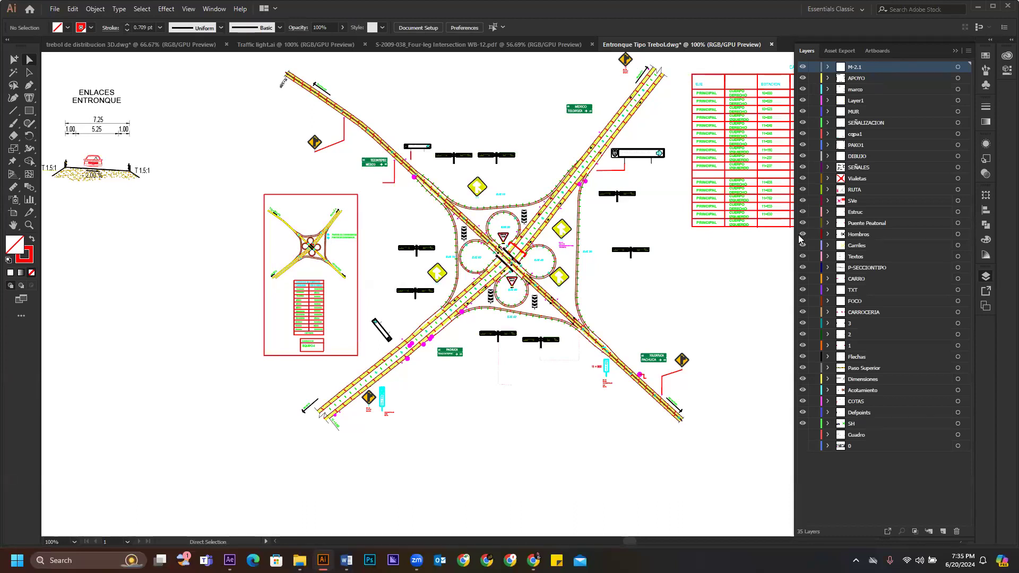
left_click(799, 236)
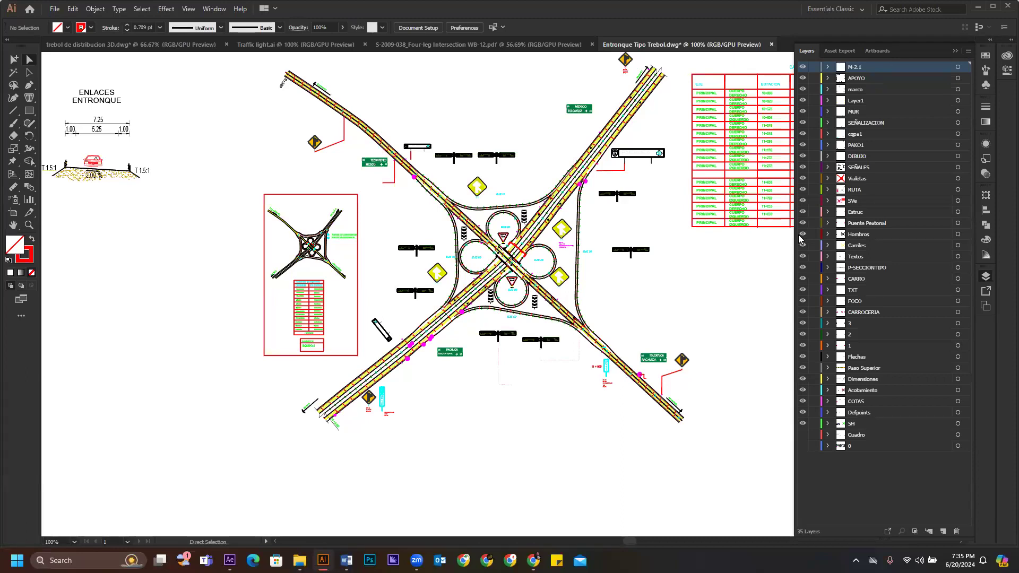
- Temporarily hide the Vialetas, Hombros and PAKO1 layers together to check their content, and restore their visibility
left_click(802, 180)
left_click(803, 228)
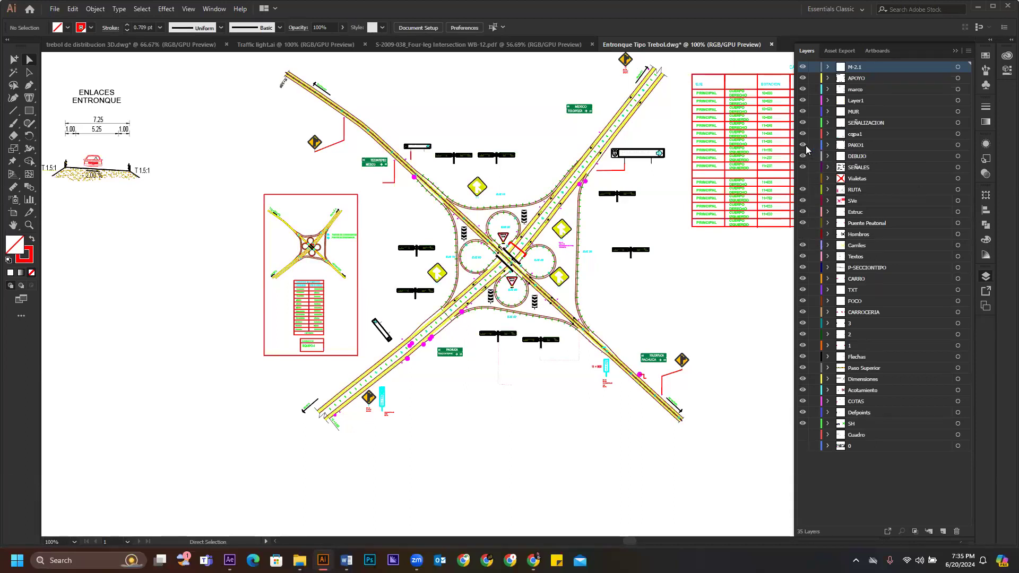
left_click(803, 144)
left_click(803, 200)
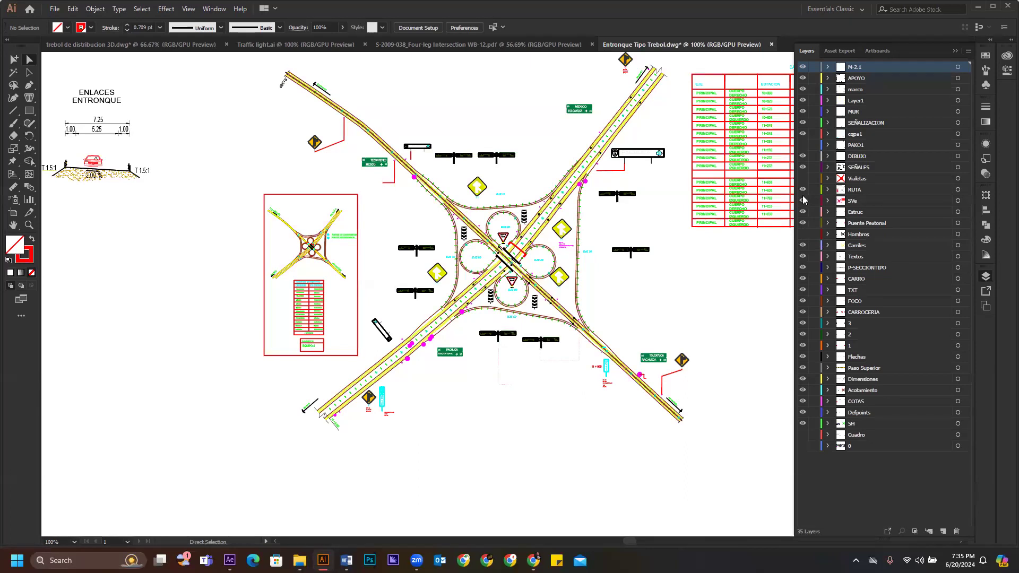
left_click(802, 144)
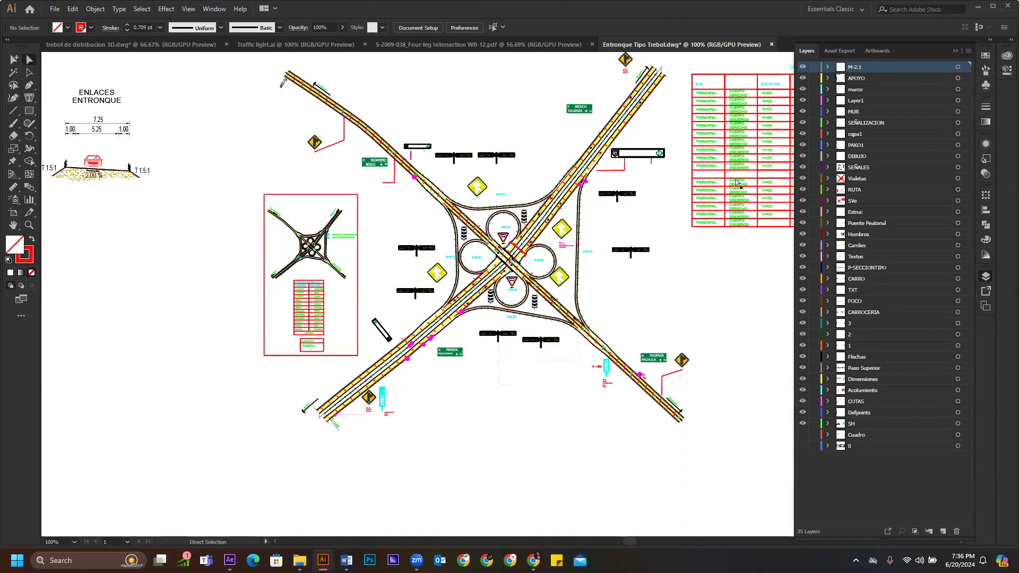
- Examine the Cantidad de Obra table and the interchange plan beside it with the sheet frames hidden
scroll(762, 91, "up", 1)
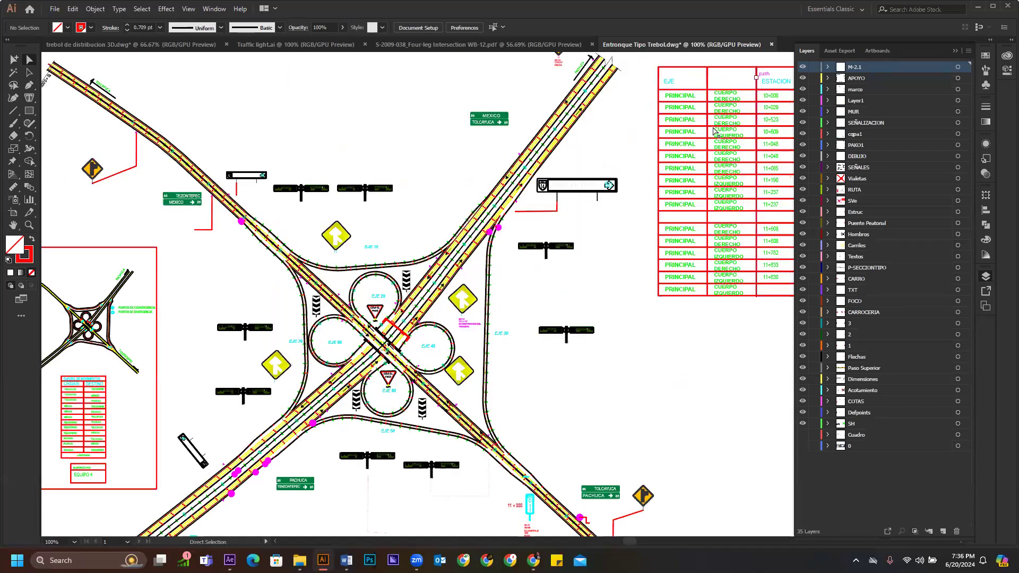
scroll(709, 190, "down", 1)
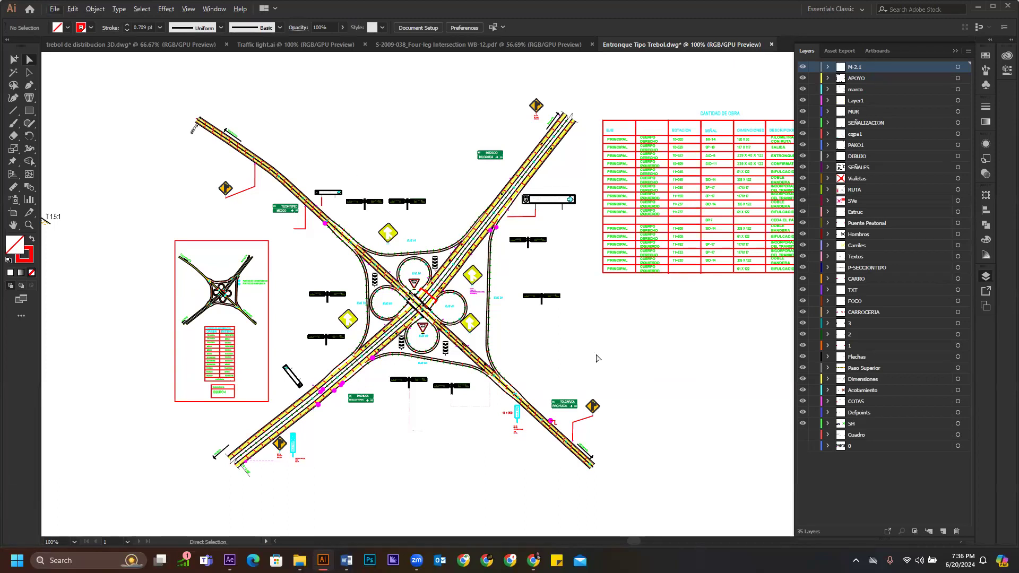
scroll(695, 152, "up", 1)
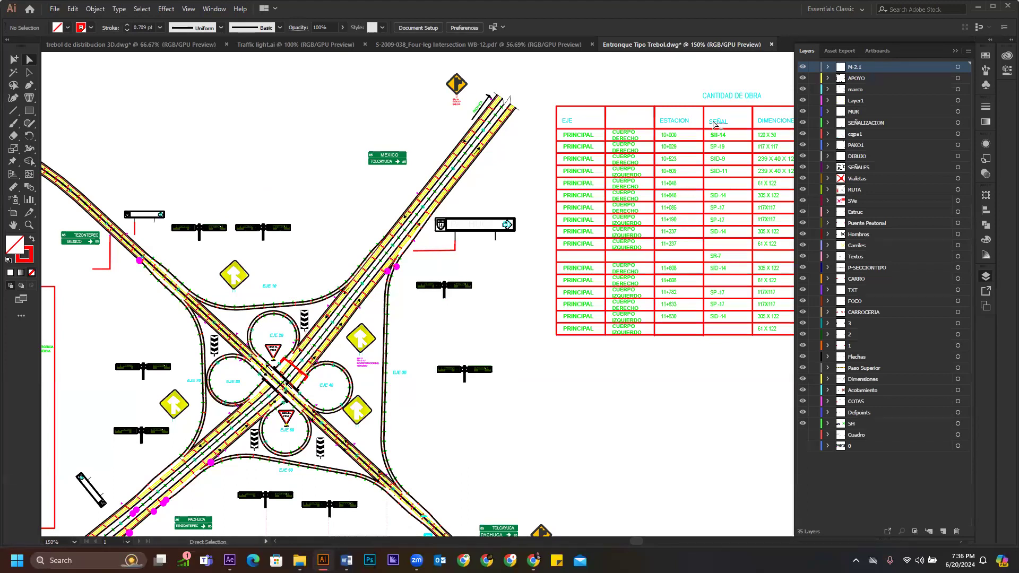
scroll(714, 125, "down", 1)
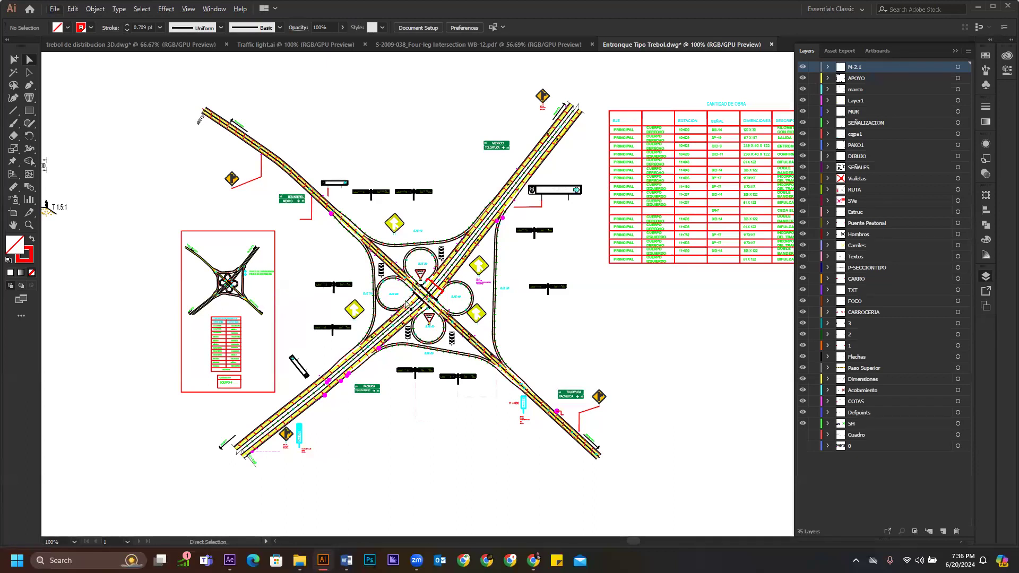
scroll(700, 257, "down", 1)
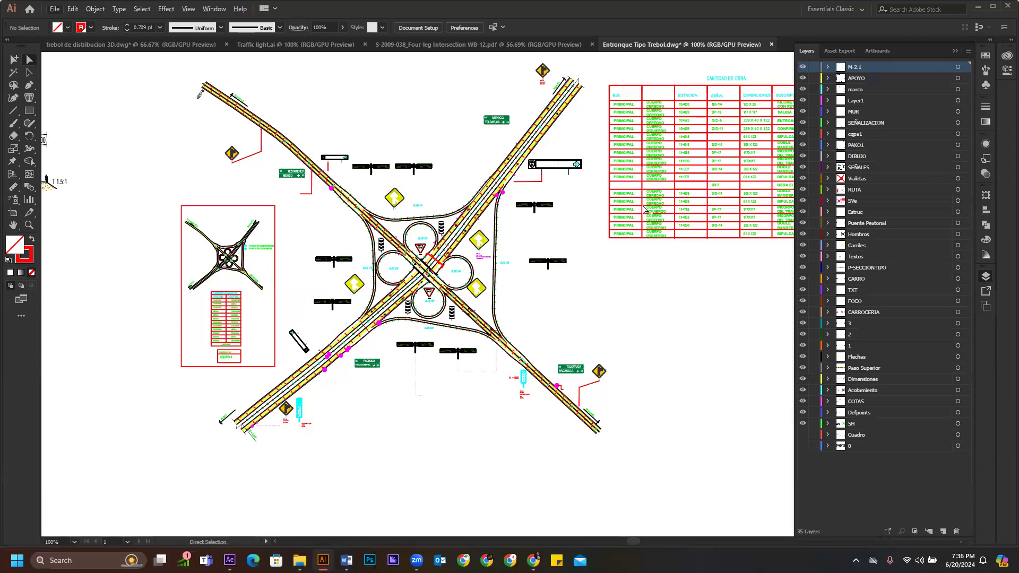
- Check the width and height of Artboard 1 in its artboard options, leaving them as they are
scroll(640, 207, "down", 2)
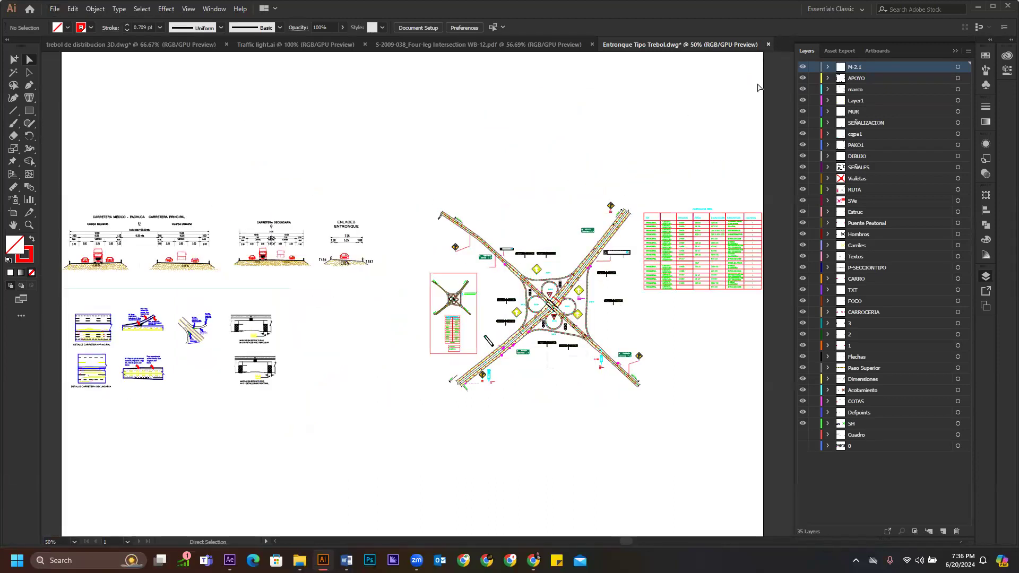
left_click(878, 50)
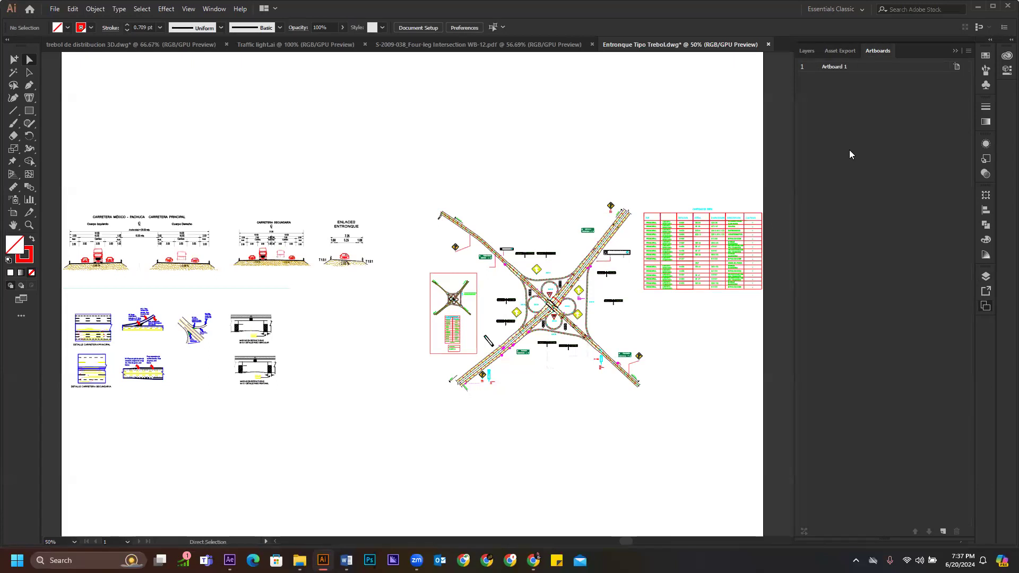
left_click(956, 68)
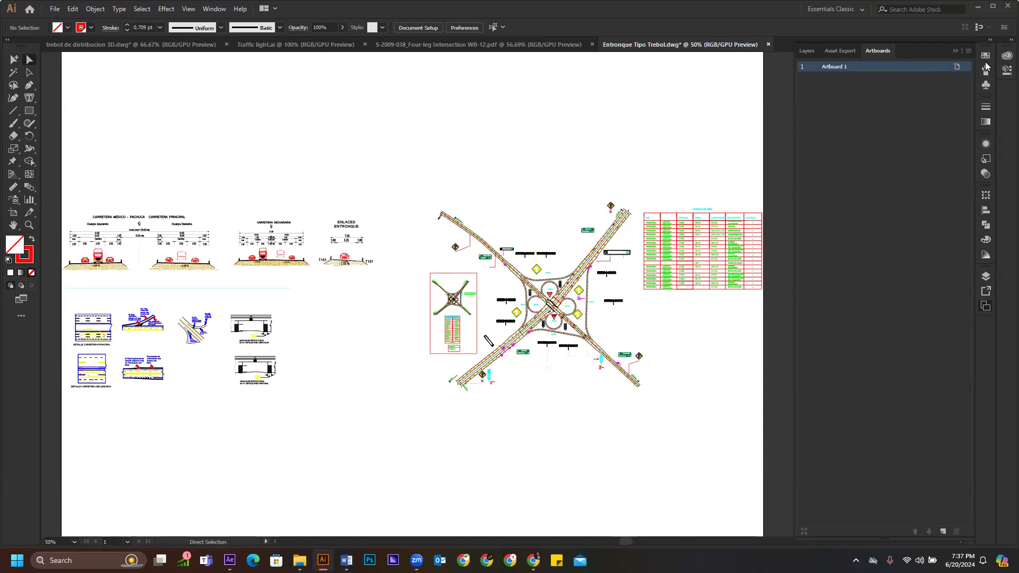
left_click(958, 68)
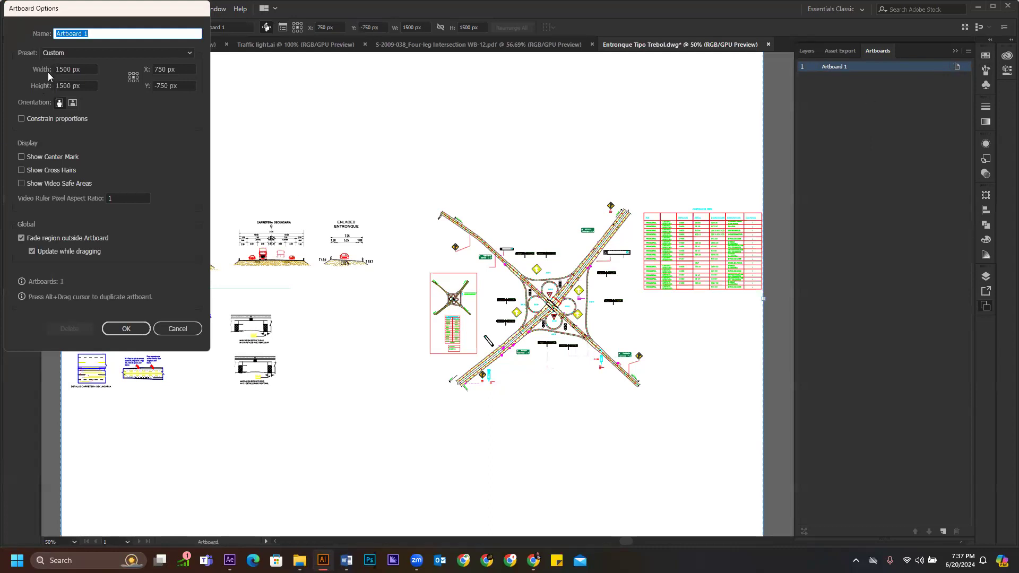
left_click(178, 329)
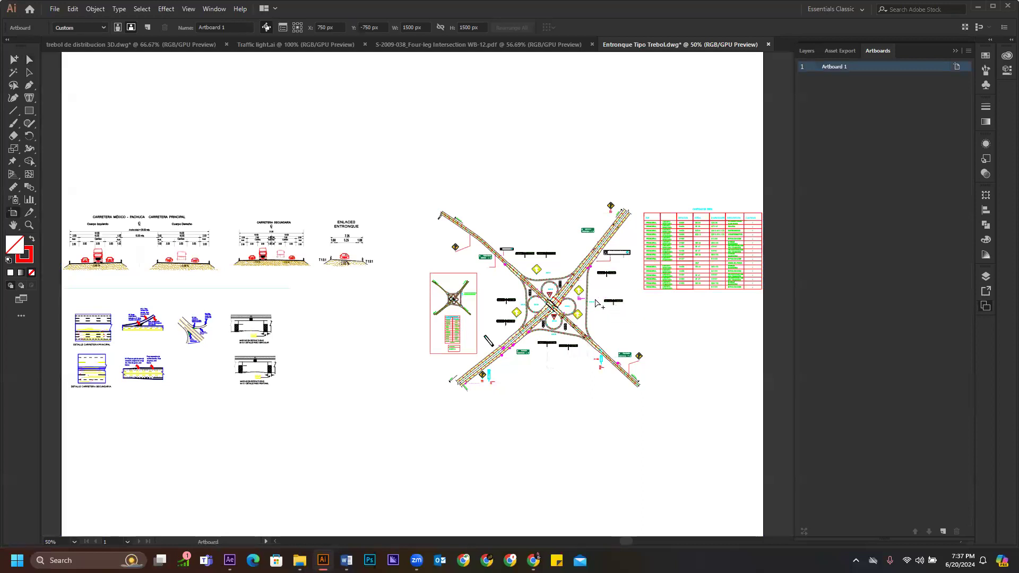
- Delete the road cross-section and detail drawings beside the interchange plan, along with the Cantidad de Obra table
left_click(30, 60)
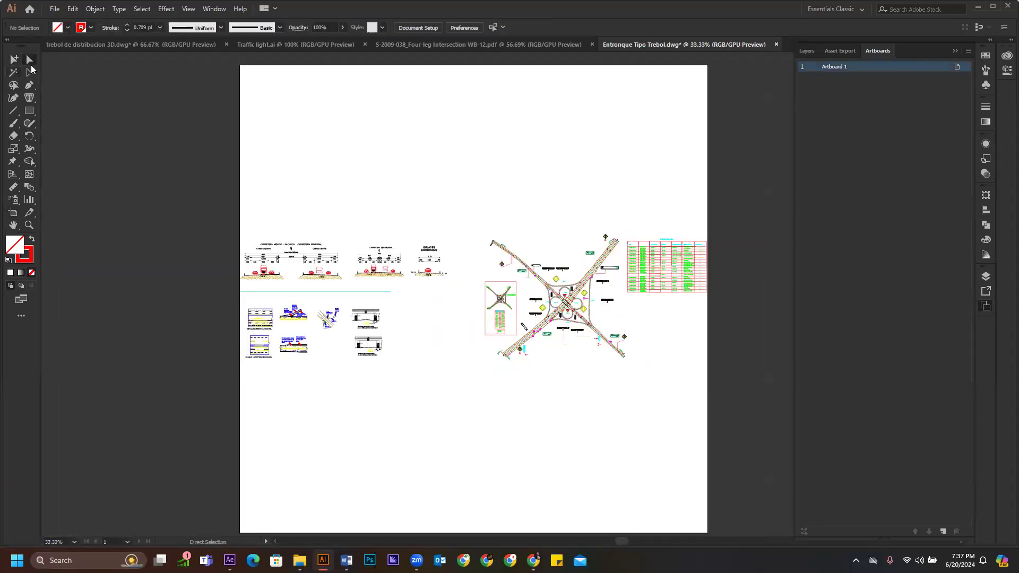
left_click_drag(176, 187, 469, 423)
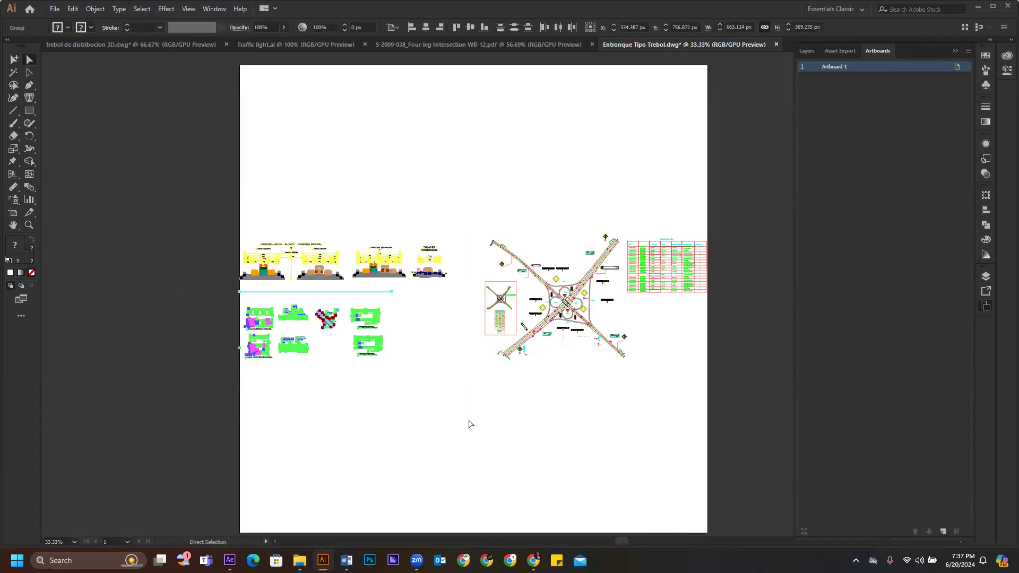
key("Delete")
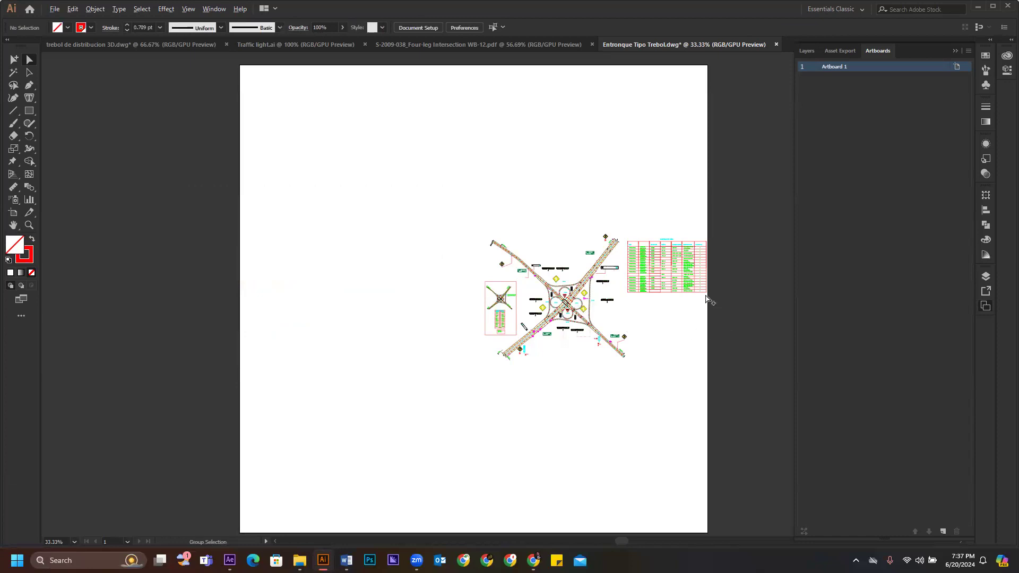
scroll(711, 260, "up", 1)
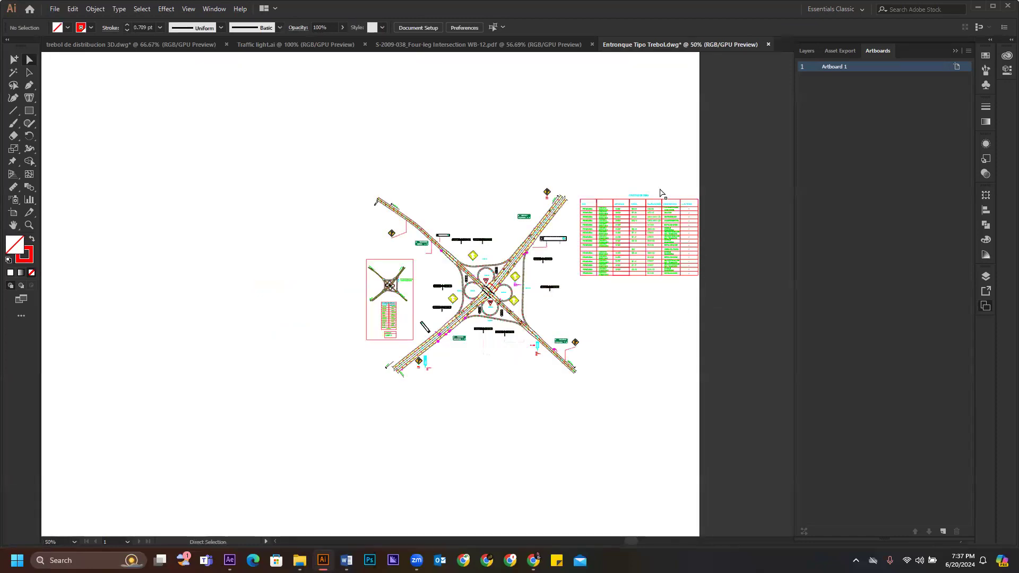
left_click_drag(724, 160, 575, 301)
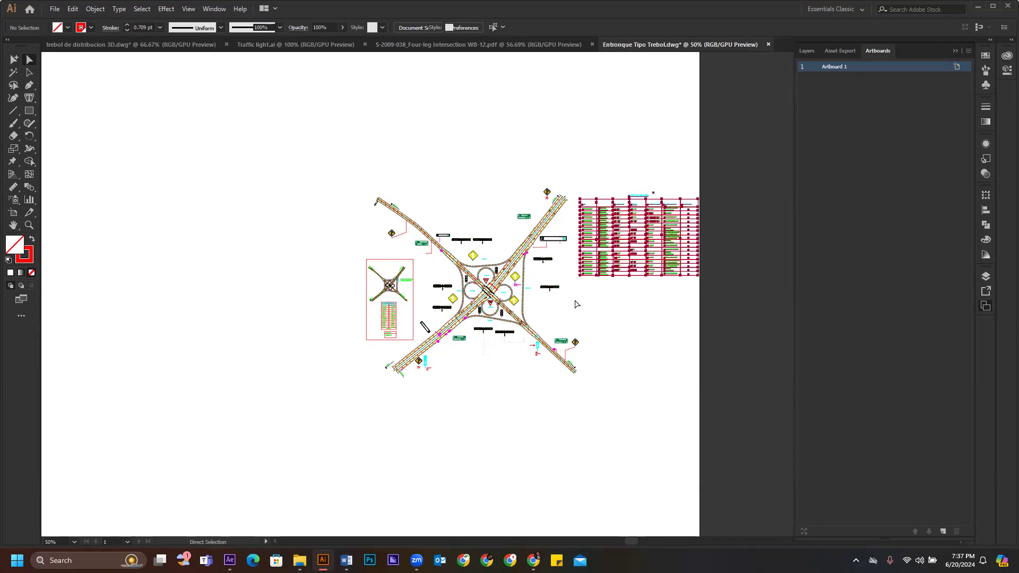
key("Delete")
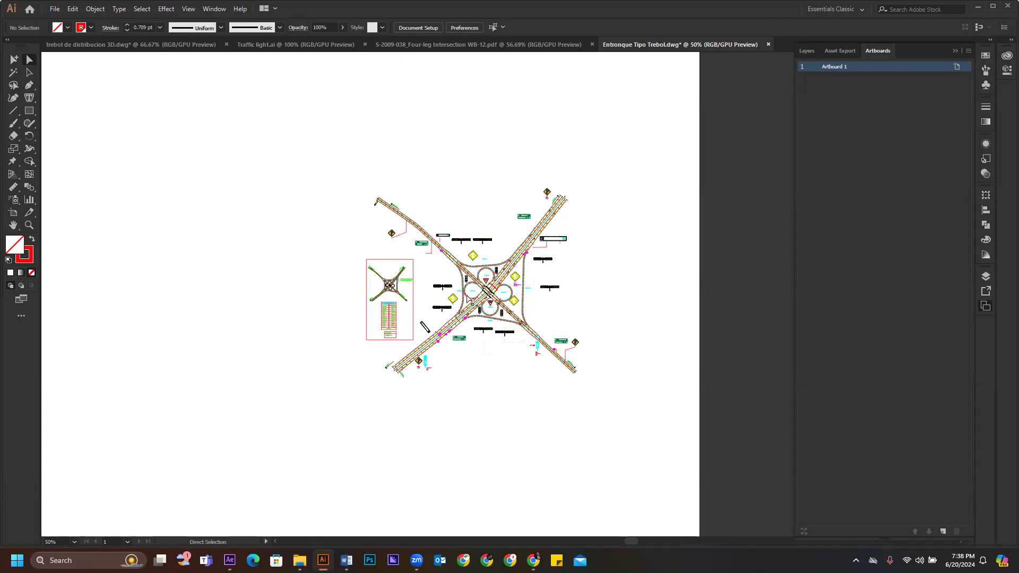
- Delete the small framed inset with the miniature interchange plan and its table
scroll(480, 310, "up", 1)
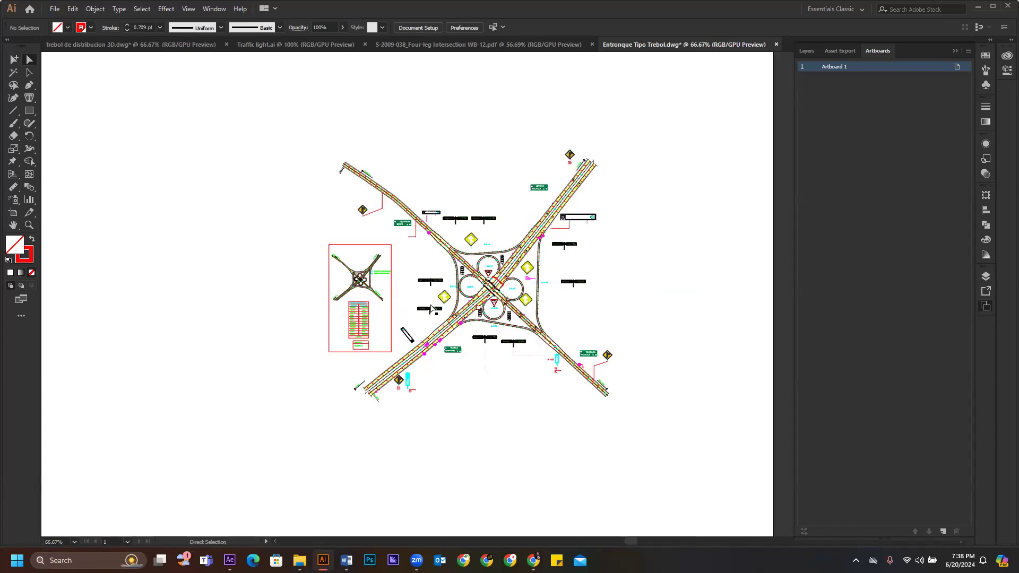
scroll(431, 308, "up", 1)
mouse_move(235, 197)
left_mouse_down()
mouse_move(362, 282)
mouse_move(381, 317)
mouse_move(378, 384)
left_mouse_up()
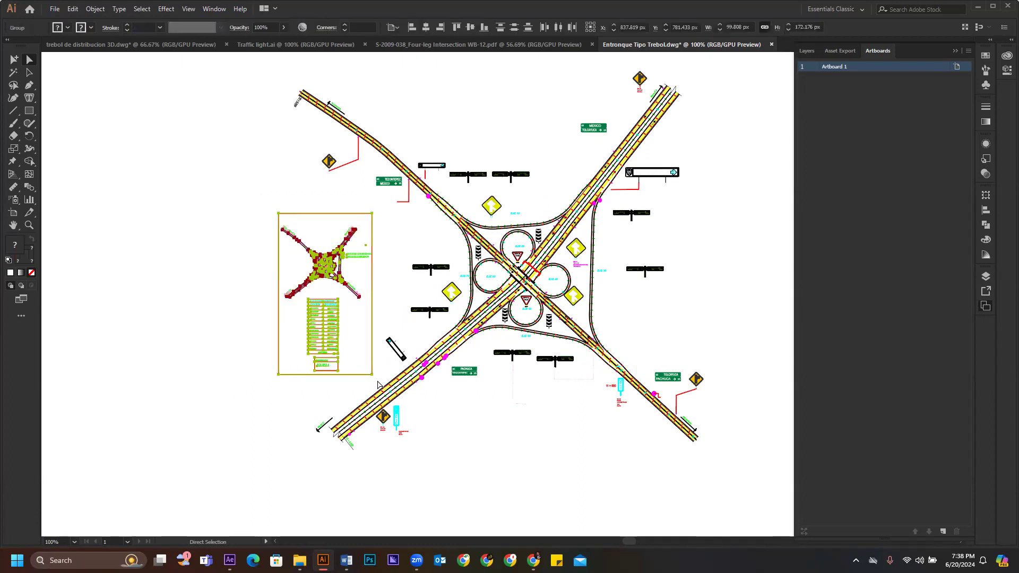
key("Delete")
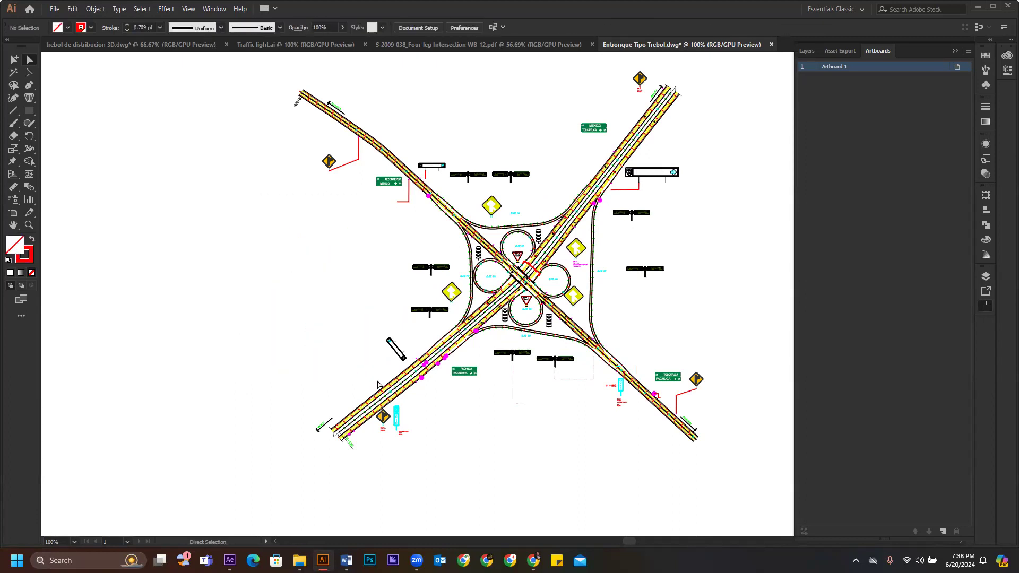
- Delete the empty layers from P-SECCIONTIPO through Paso Superior, and the COTAS layer
scroll(653, 260, "down", 1)
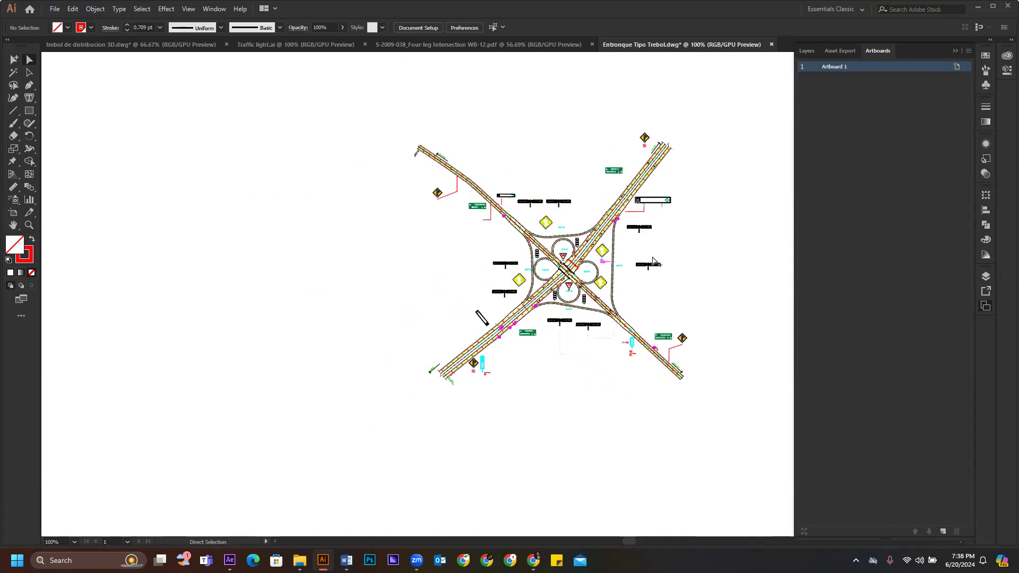
scroll(684, 268, "down", 3)
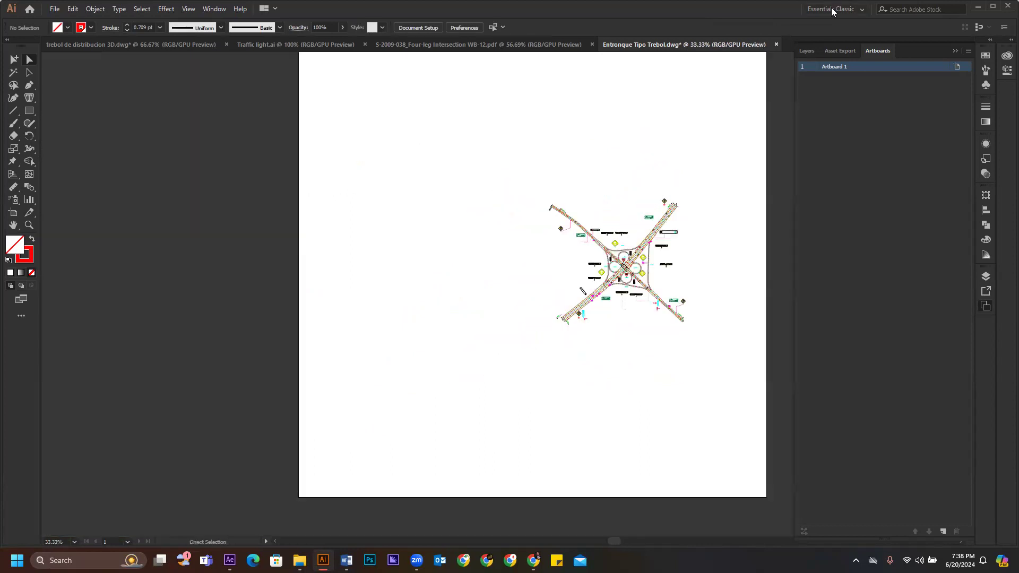
left_click(807, 50)
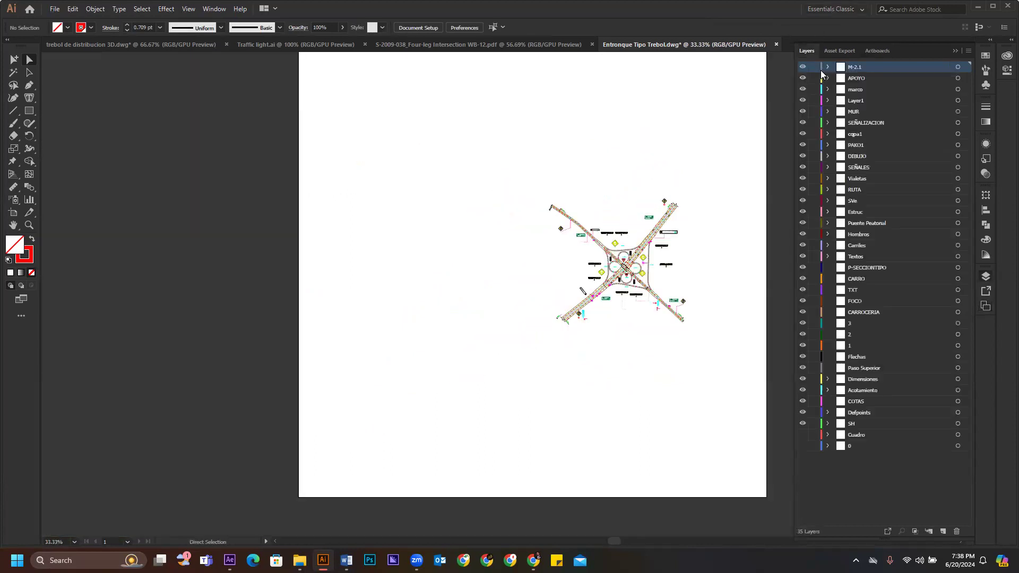
left_click(861, 268)
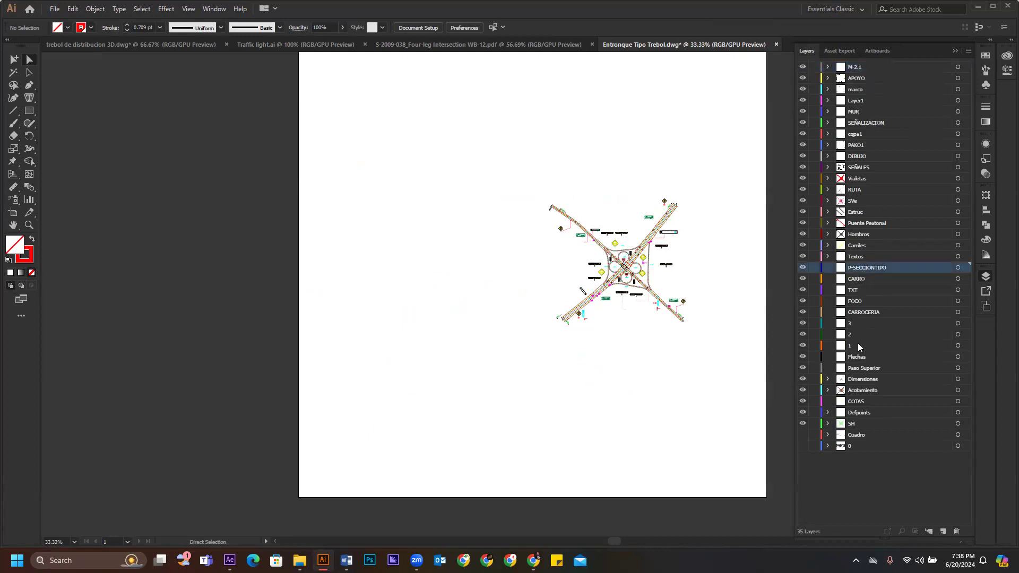
left_click(862, 367, "shift")
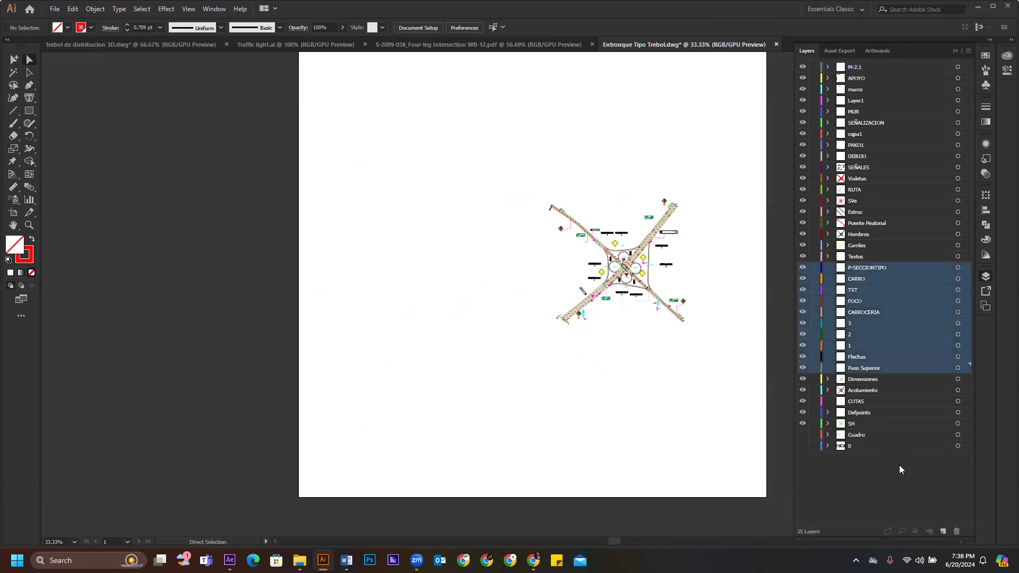
left_click(957, 531)
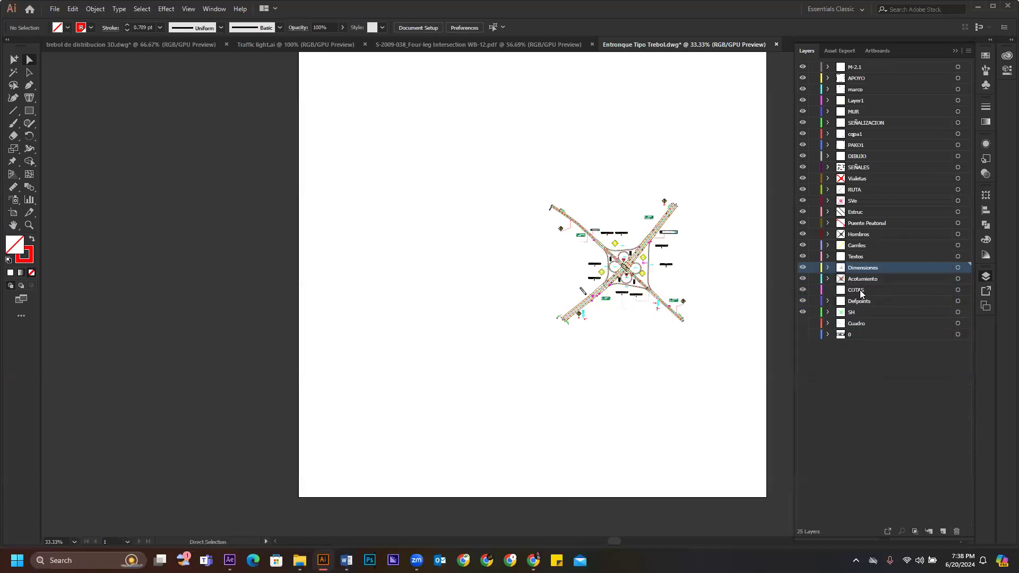
left_click(862, 291)
left_click(955, 533)
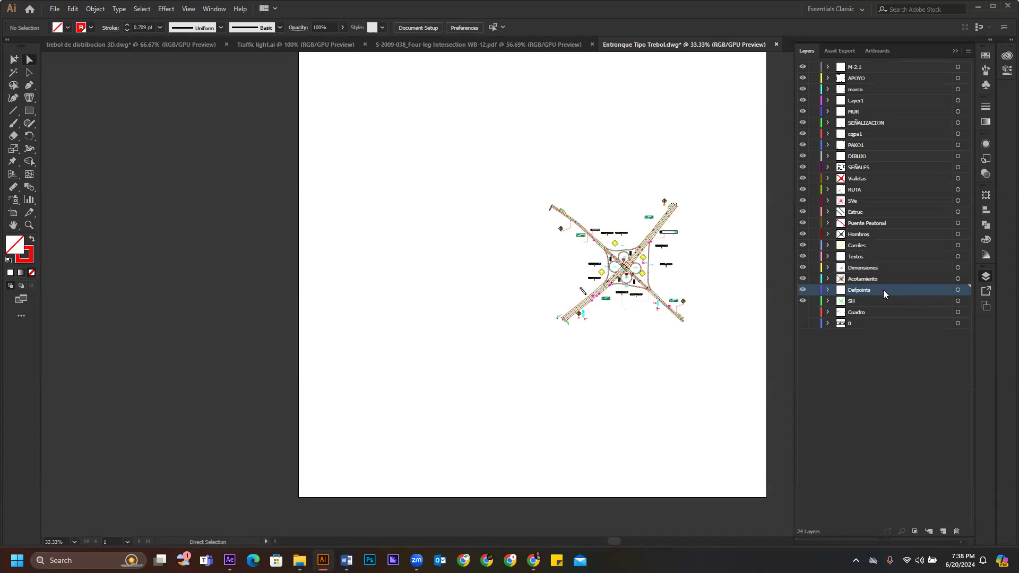
- Select all the remaining interchange artwork on the artboard
scroll(690, 250, "up", 2)
scroll(676, 246, "down", 4)
left_click_drag(709, 174, 485, 408)
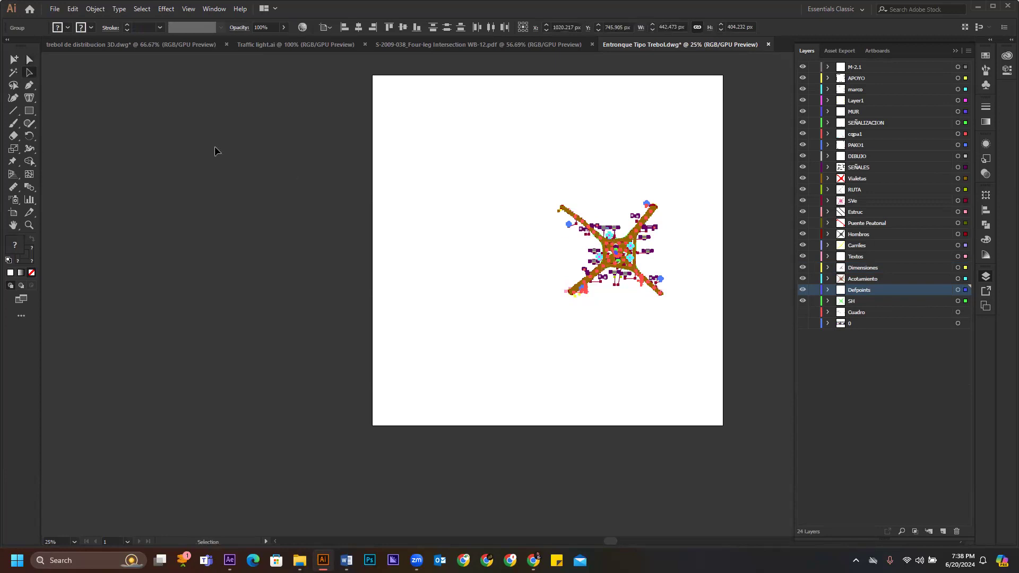
key("v")
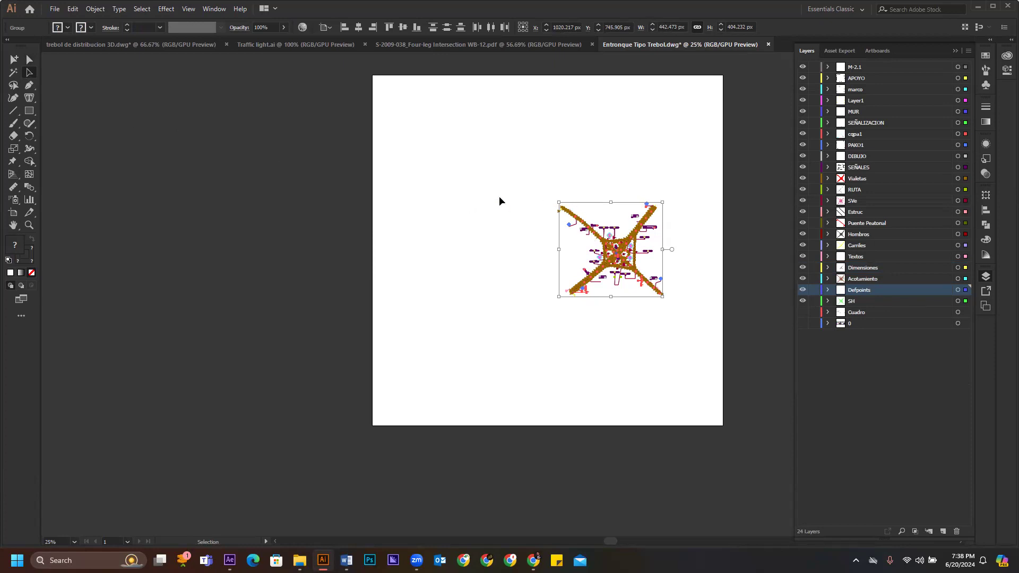
left_click(29, 65)
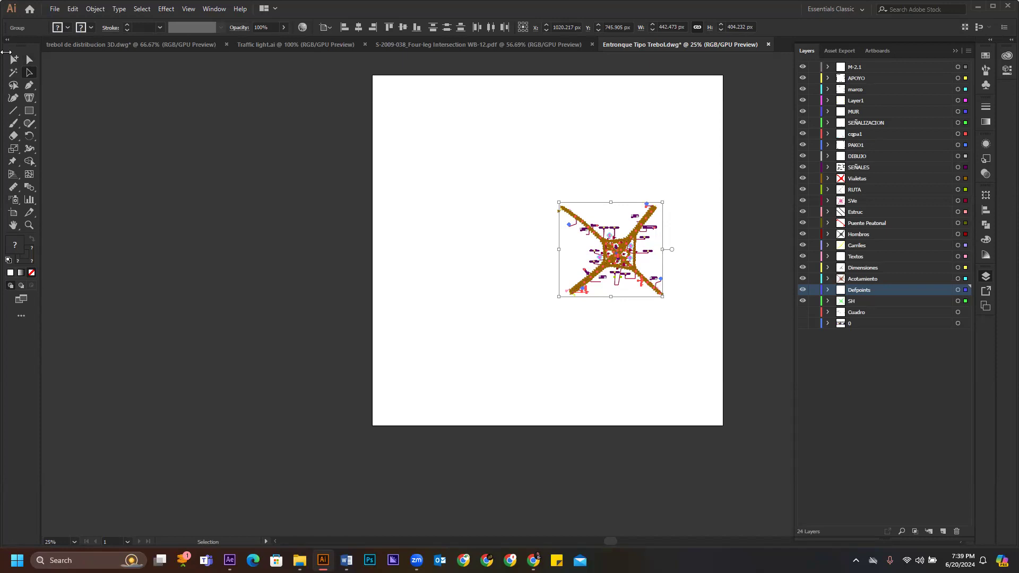
left_click(30, 60)
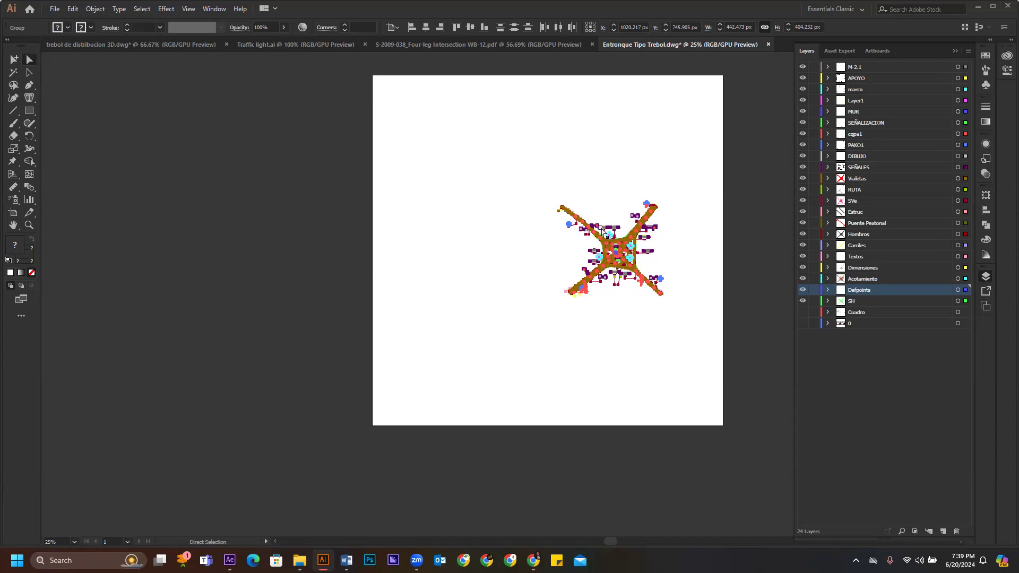
- Scale the selected interchange up proportionally with its bounding box to about 650 by 594 px
scroll(610, 228, "up", 1)
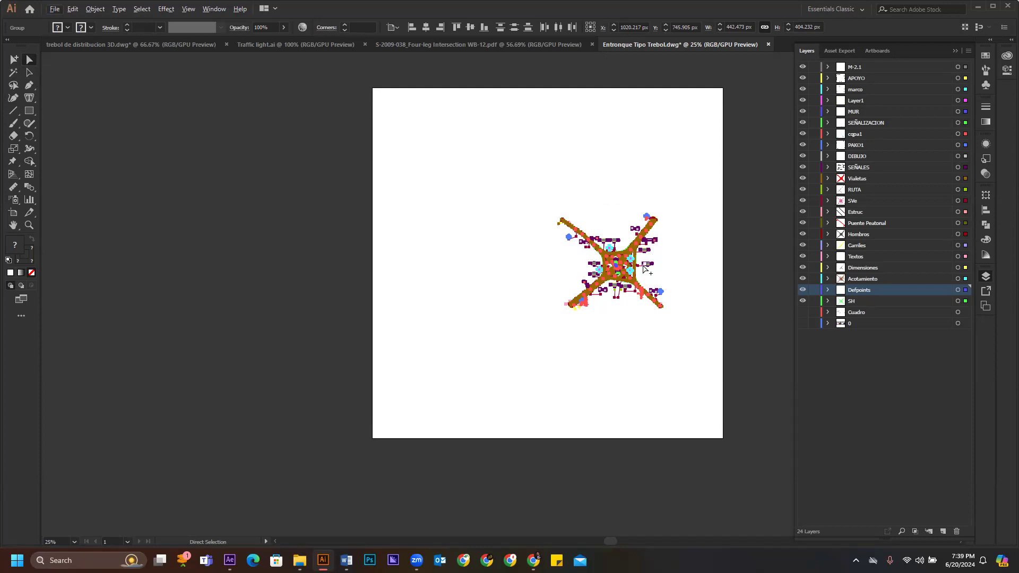
scroll(644, 269, "up", 1)
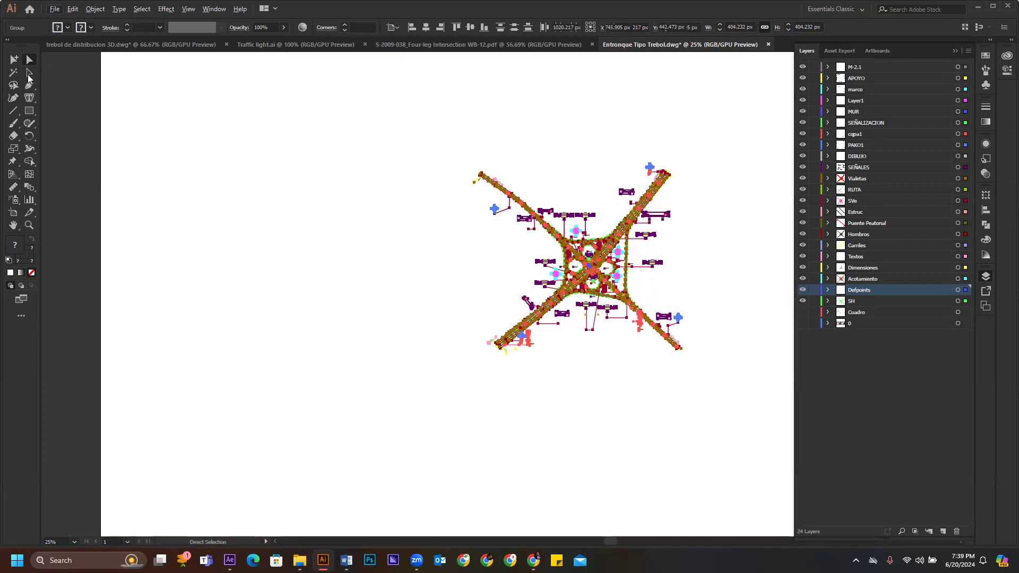
left_click(29, 76)
left_click_drag(473, 162, 303, 41)
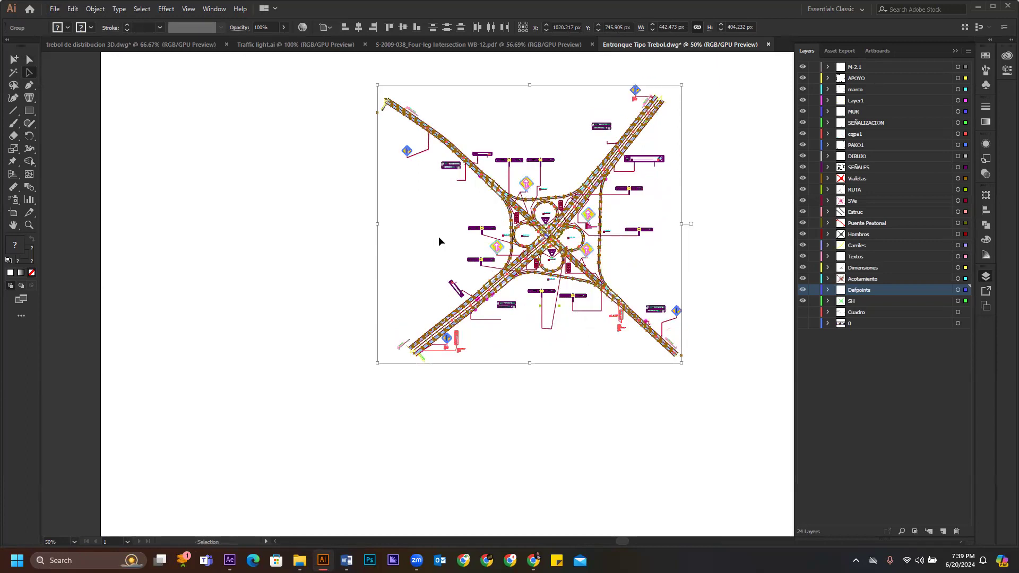
scroll(439, 238, "down", 1)
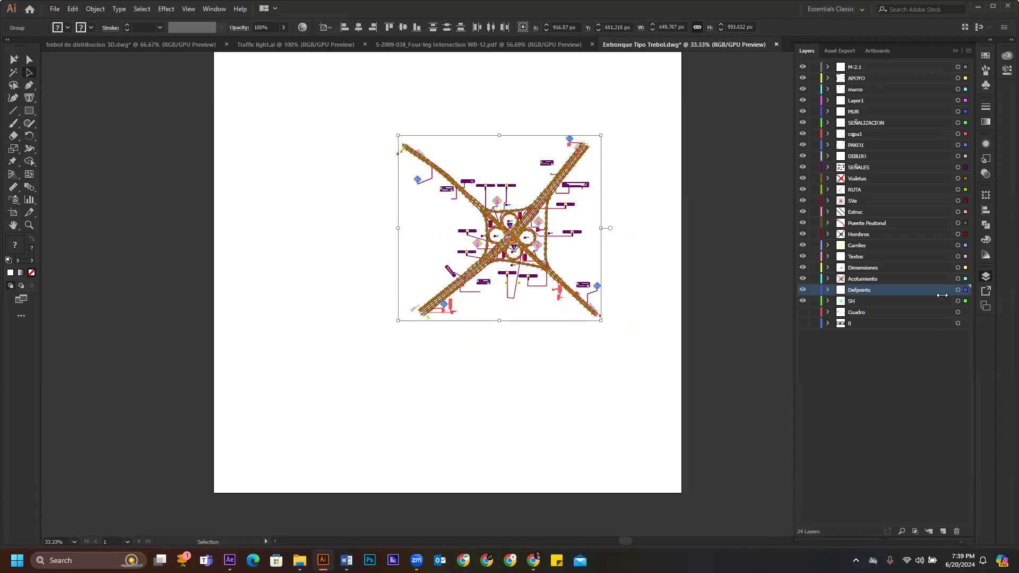
- Toggle the SH layer's visibility and enlarge the selected interchange proportionally to about 1266 by 1157 px, towards the artboard's lower-left corner
left_click(802, 301)
scroll(429, 313, "down", 1)
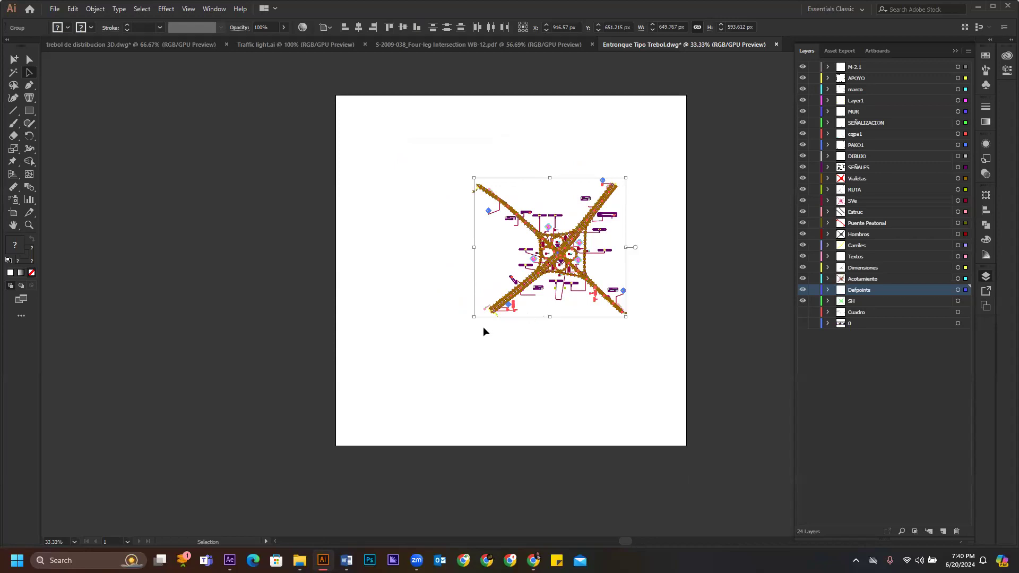
scroll(482, 331, "down", 1)
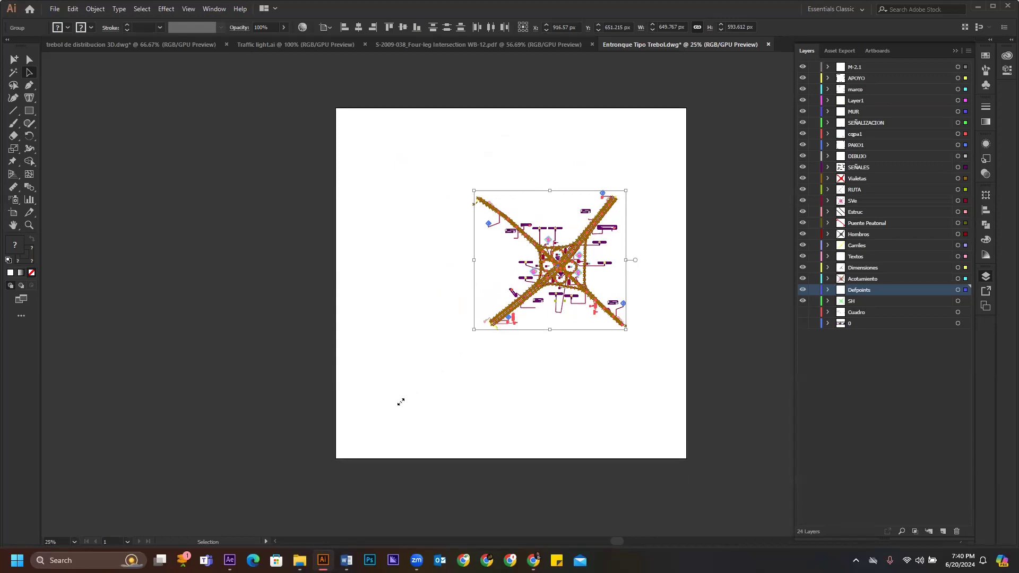
mouse_move(392, 412)
left_mouse_down()
mouse_move(352, 450)
mouse_move(328, 458)
left_mouse_up()
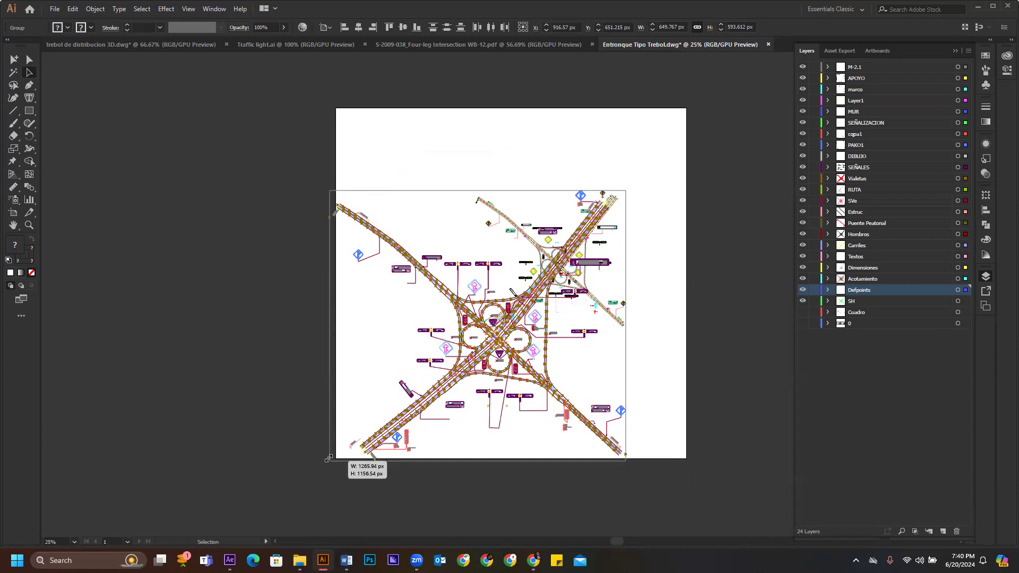
left_click_drag(328, 459, 328, 458)
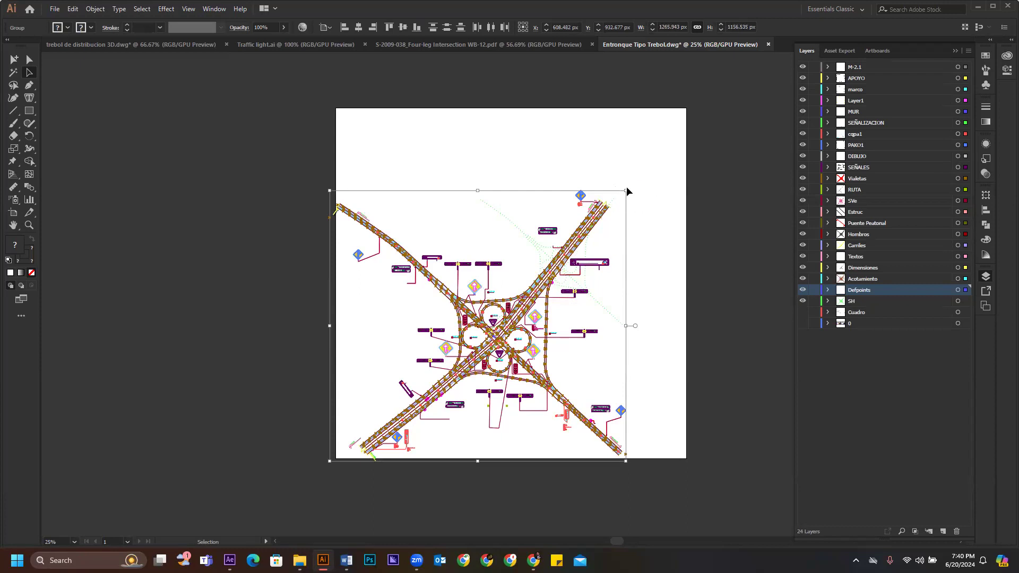
- Enlarge the selected interchange proportionally to about 1513 by 1382 px so it spans the artboard's width, collapse the layer list and deselect the artwork
left_click_drag(625, 191, 623, 192)
left_click_drag(672, 139, 684, 112)
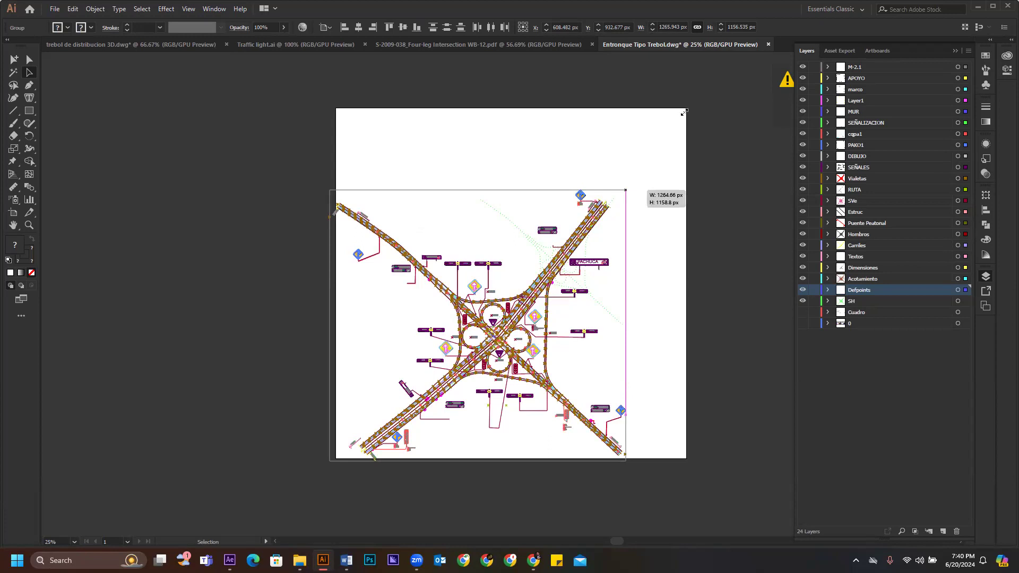
left_click_drag(683, 112, 683, 112)
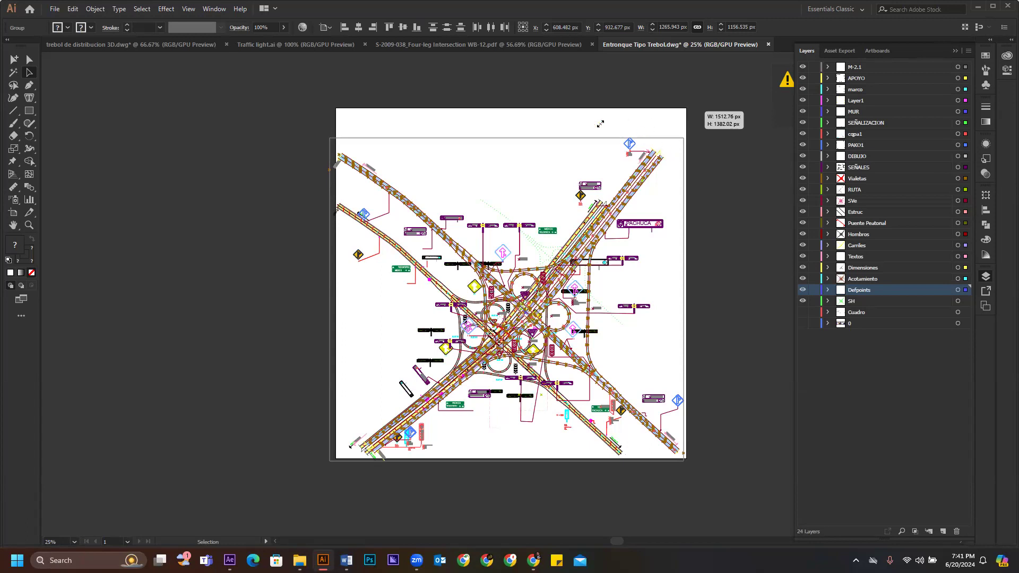
left_click_drag(616, 133, 615, 131)
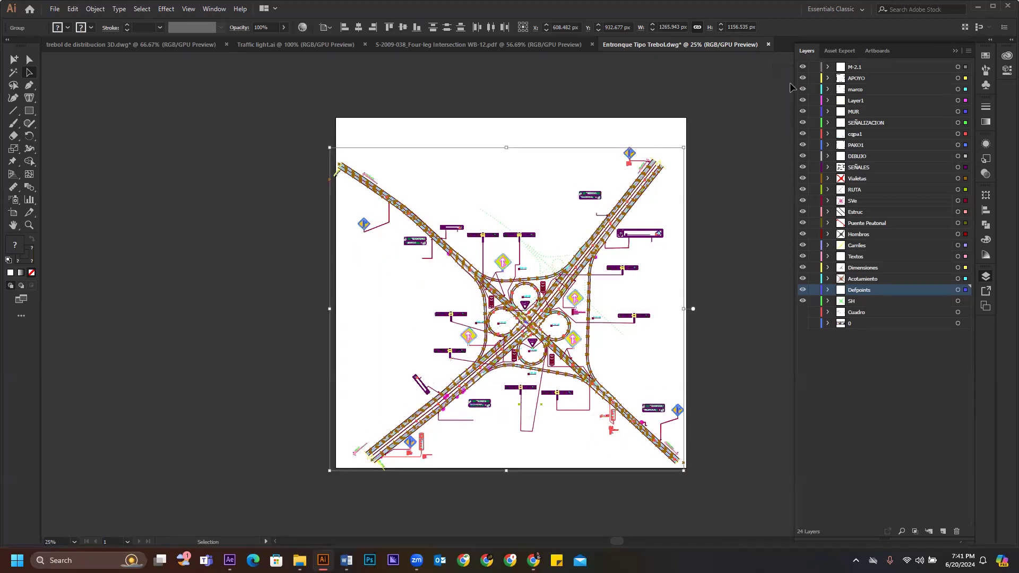
left_click(954, 51)
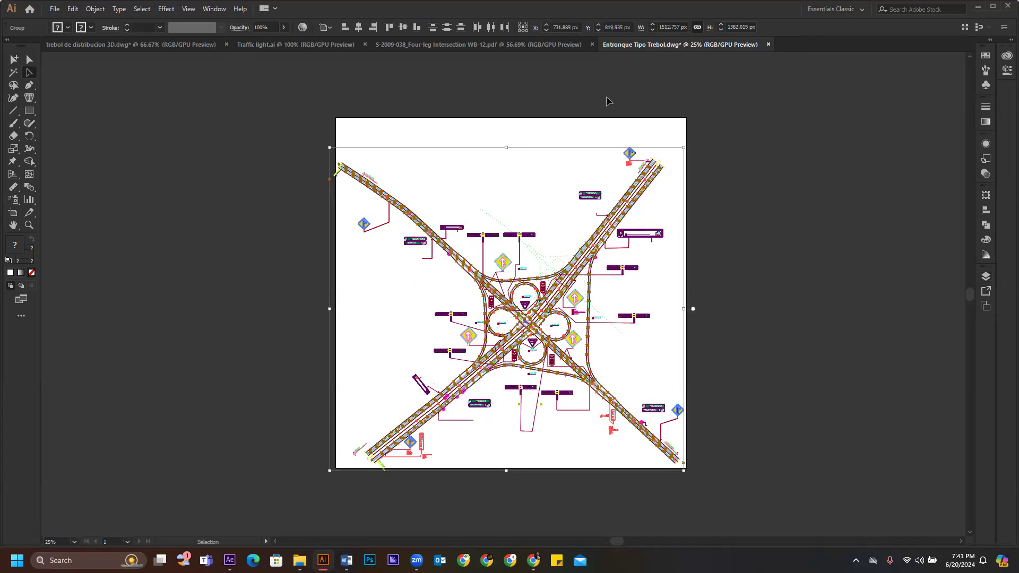
left_click(584, 101)
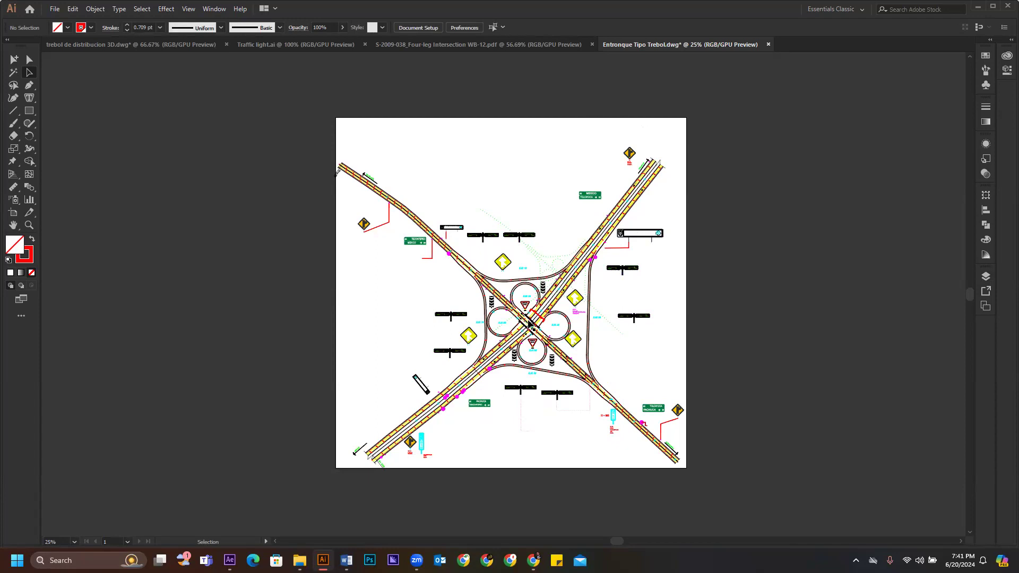
- Open the Save for Web (Legacy) export for the enlarged interchange drawing
scroll(529, 322, "up", 2)
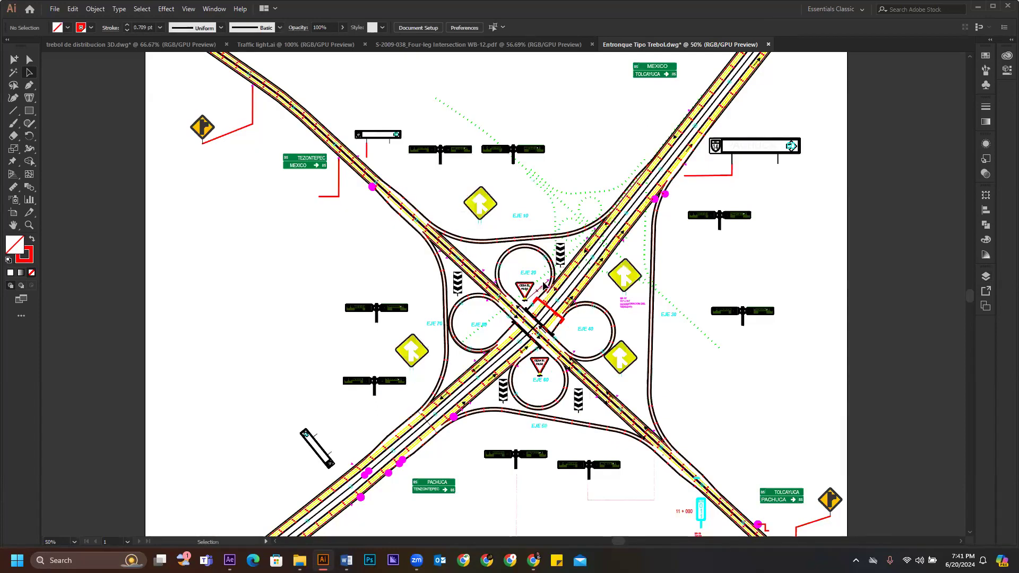
scroll(544, 285, "up", 1)
scroll(569, 291, "down", 1)
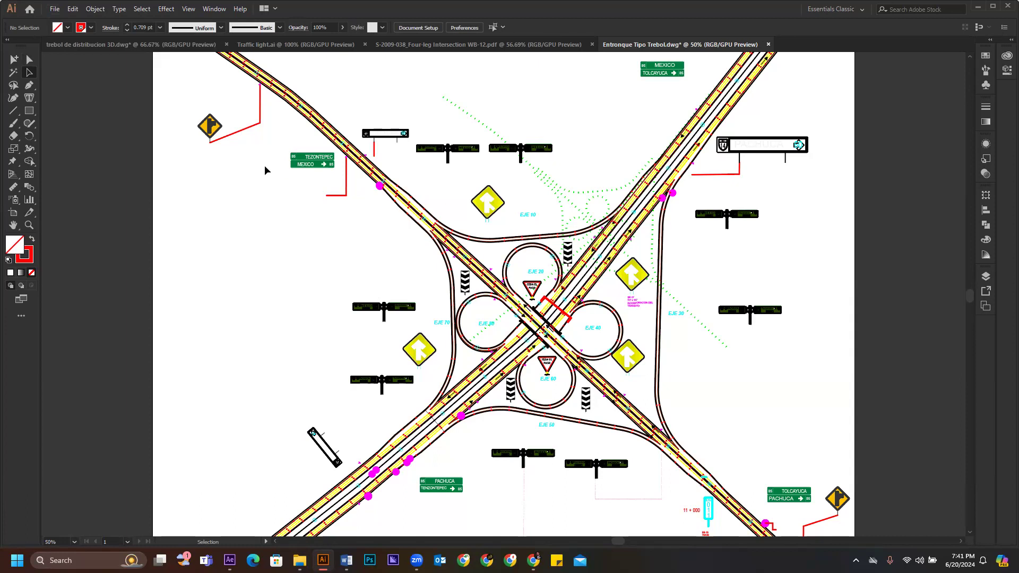
scroll(602, 368, "down", 1)
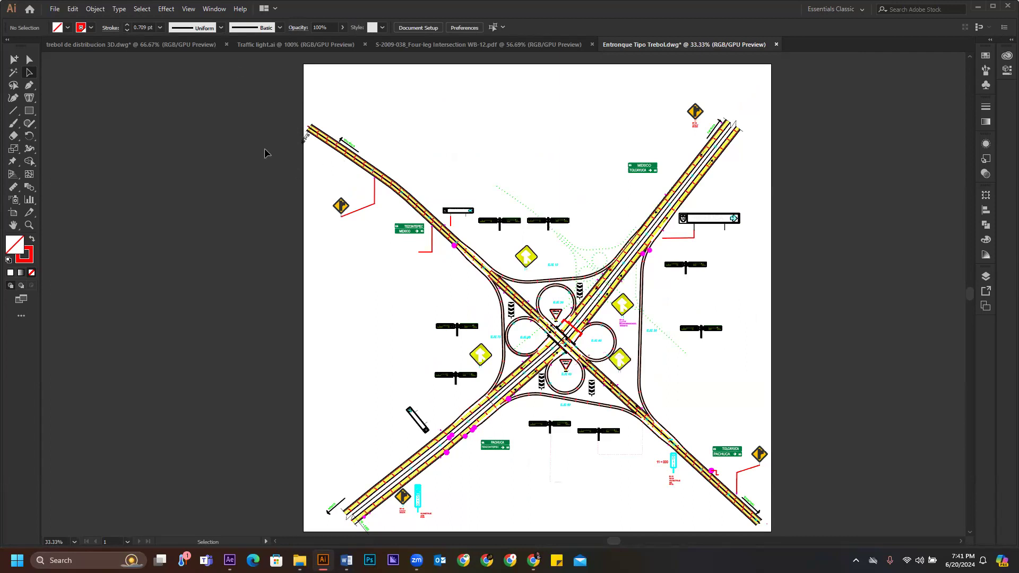
left_click(55, 9)
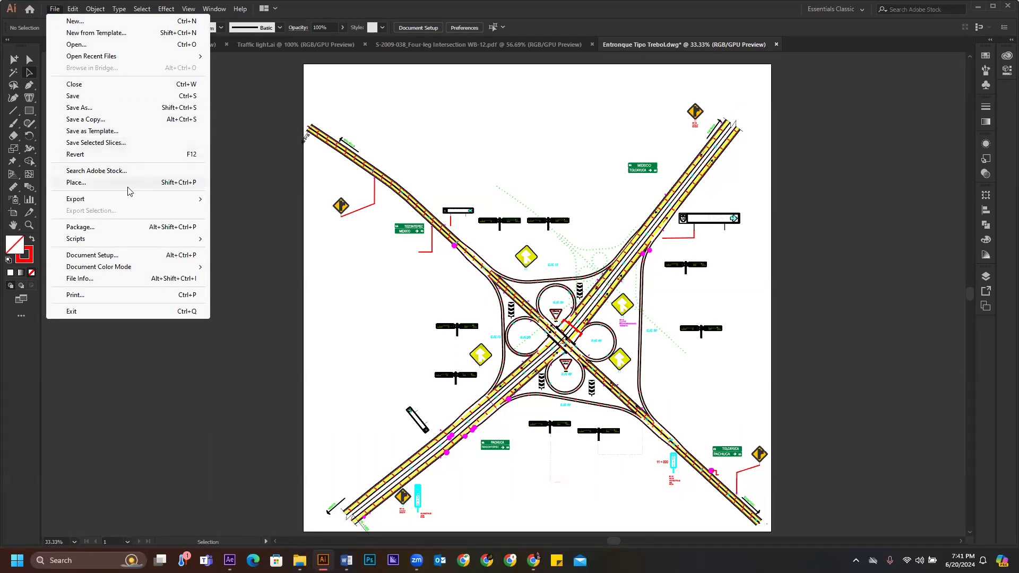
mouse_move(177, 203)
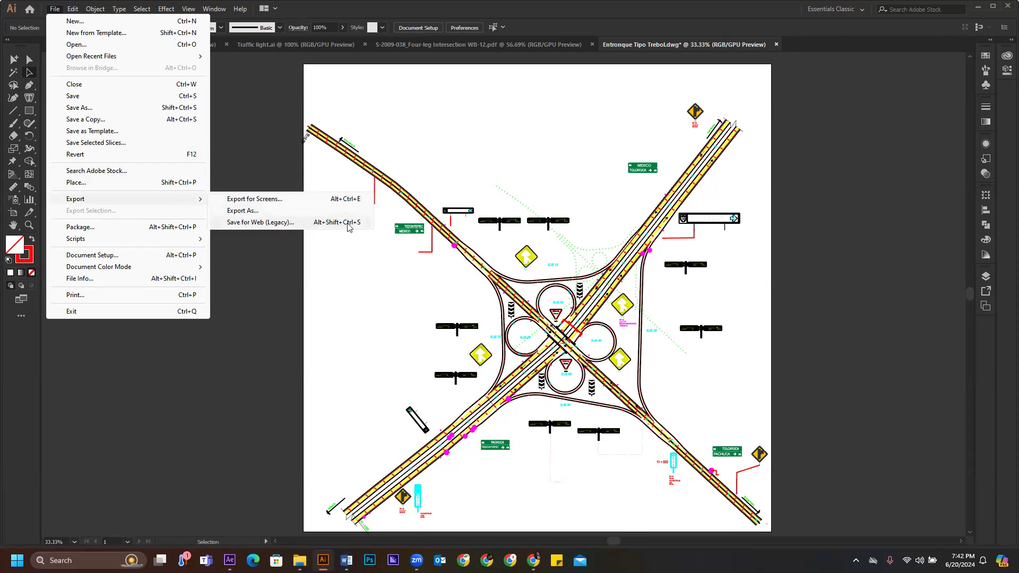
left_click(312, 10)
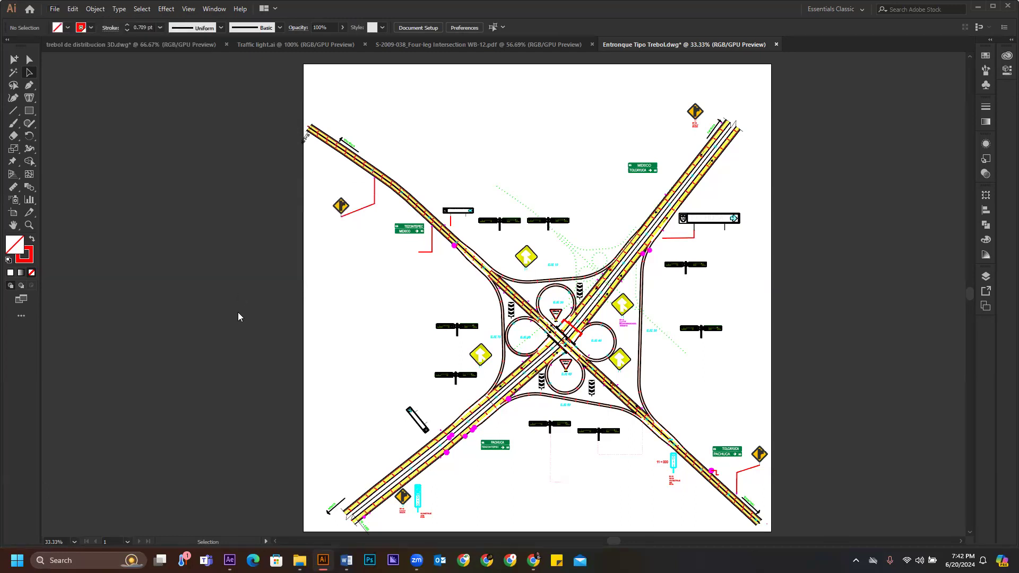
key("shift")
key("ctrl+alt+shift+s")
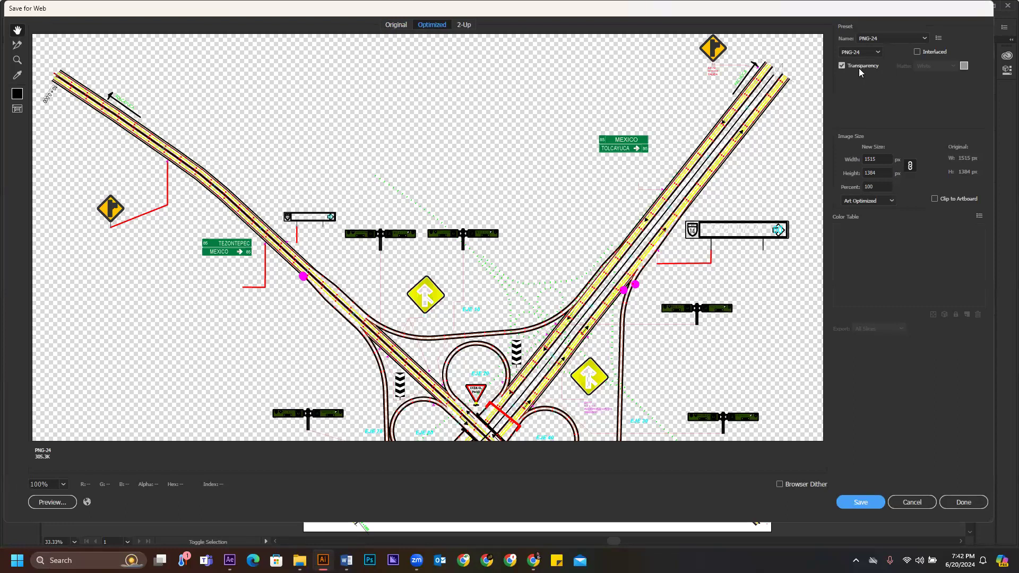
- Preview the PNG-24 export with transparency off, turn transparency back on and bring the whole interchange into the preview
left_click(841, 66)
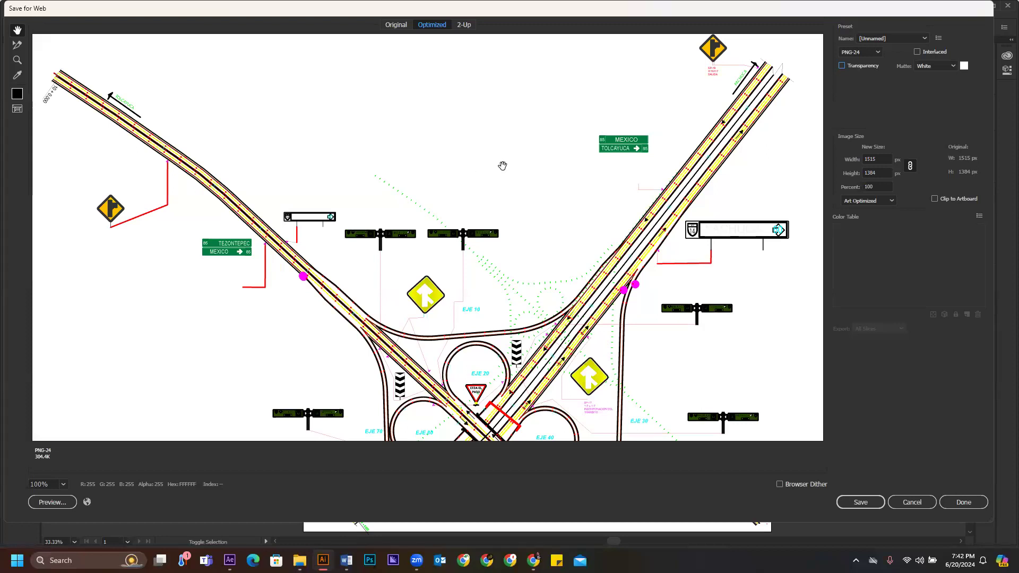
left_click(841, 65)
key("alt")
left_click(556, 148, "alt")
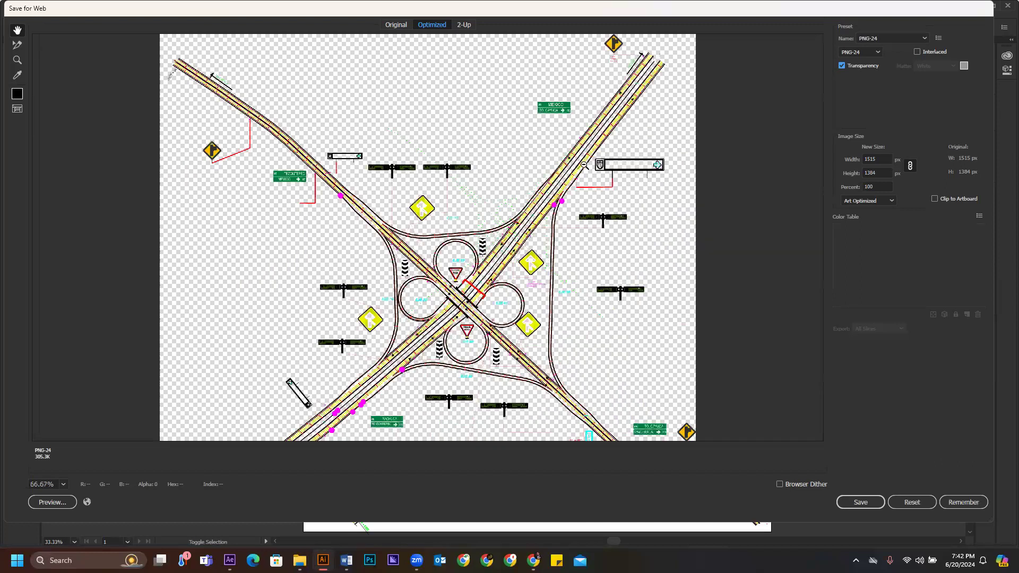
left_click(636, 242, "alt")
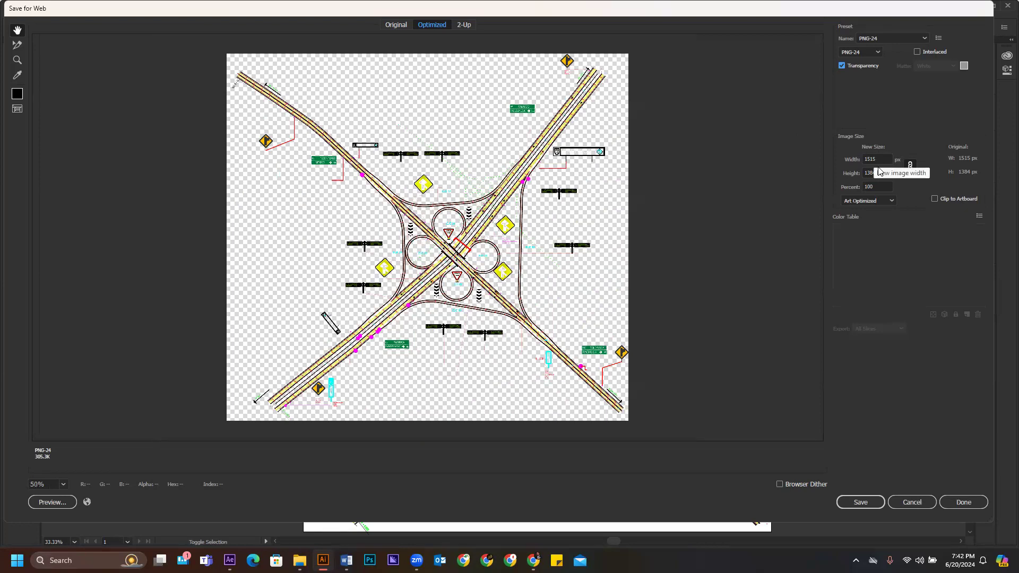
- Set the export image size to 200 percent and inspect the interchange in the enlarged preview
left_click(877, 186)
type("200")
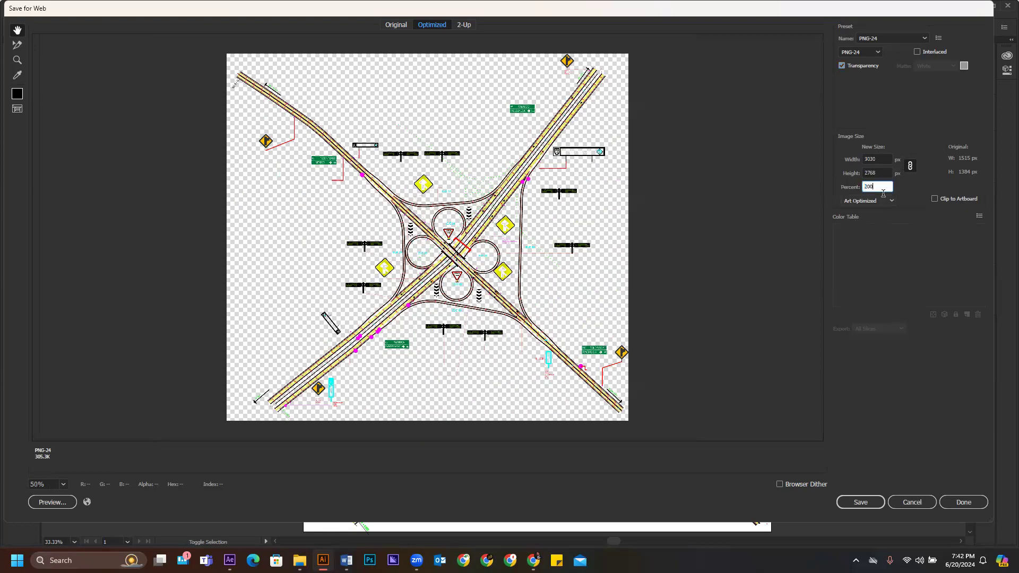
left_click(869, 158)
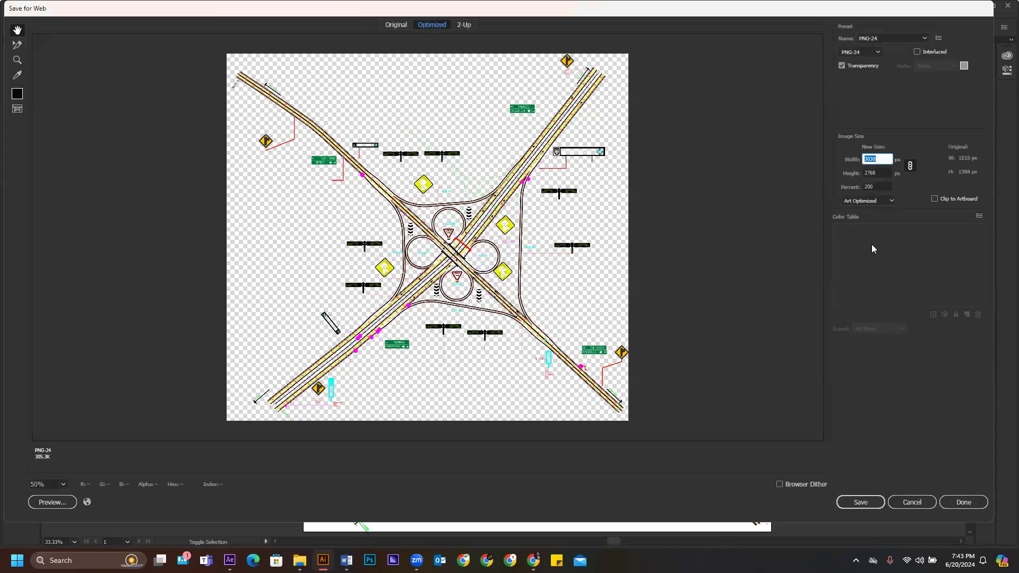
left_click(881, 187)
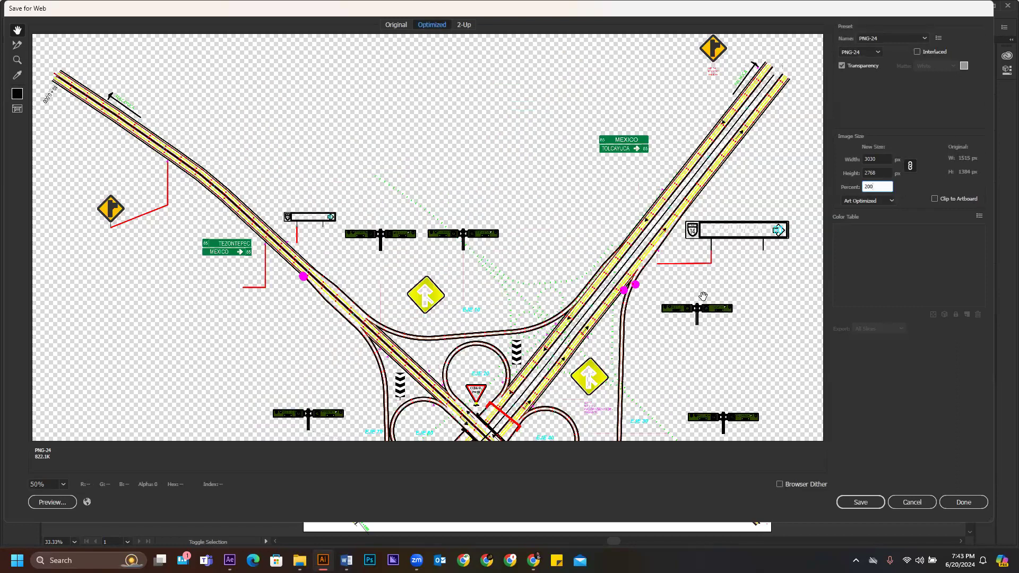
scroll(706, 281, "down", 2)
scroll(583, 248, "down", 8)
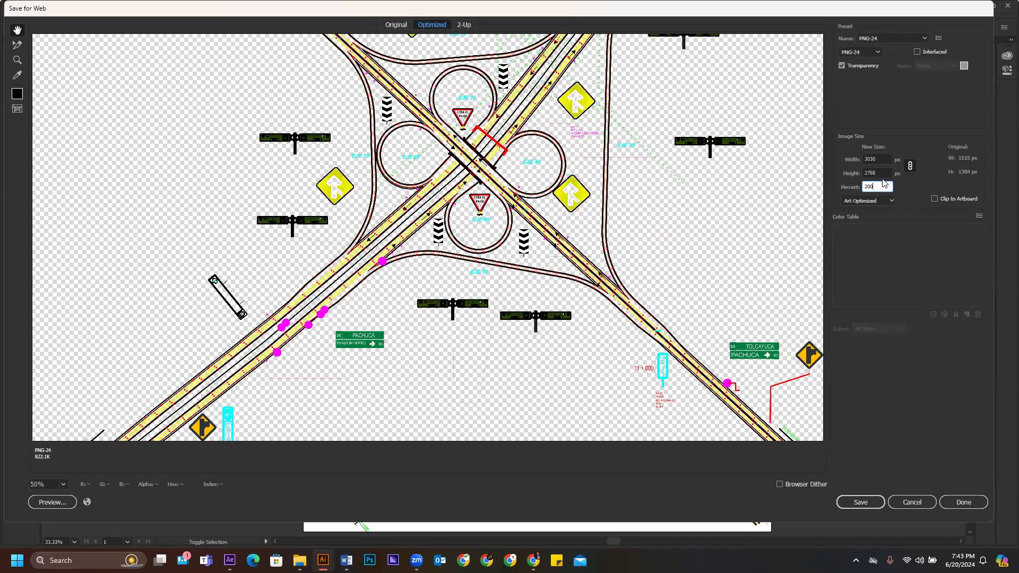
- Set the export width to 4000 px with proportional height and apply the new image size
key("Tab")
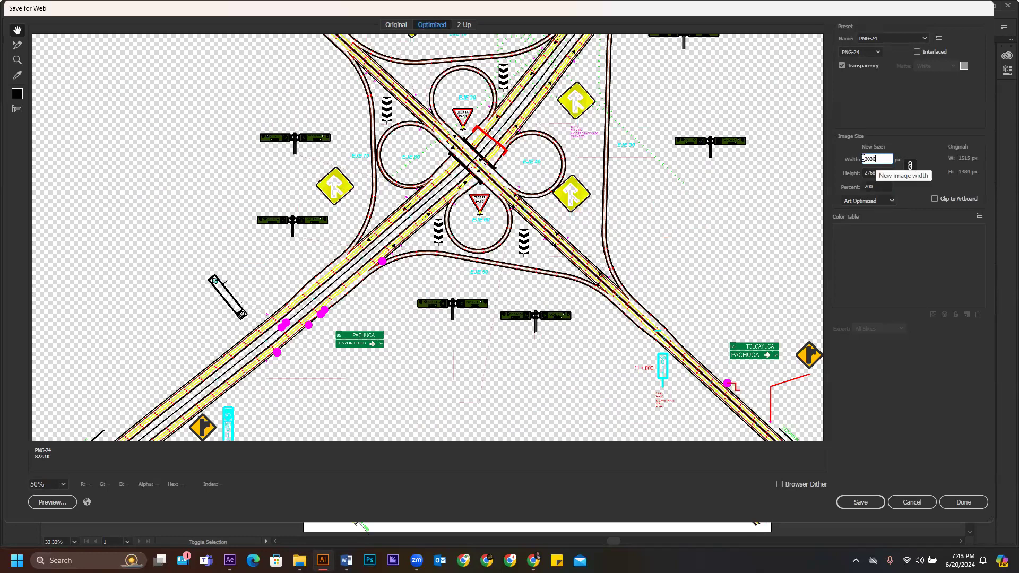
type("4000")
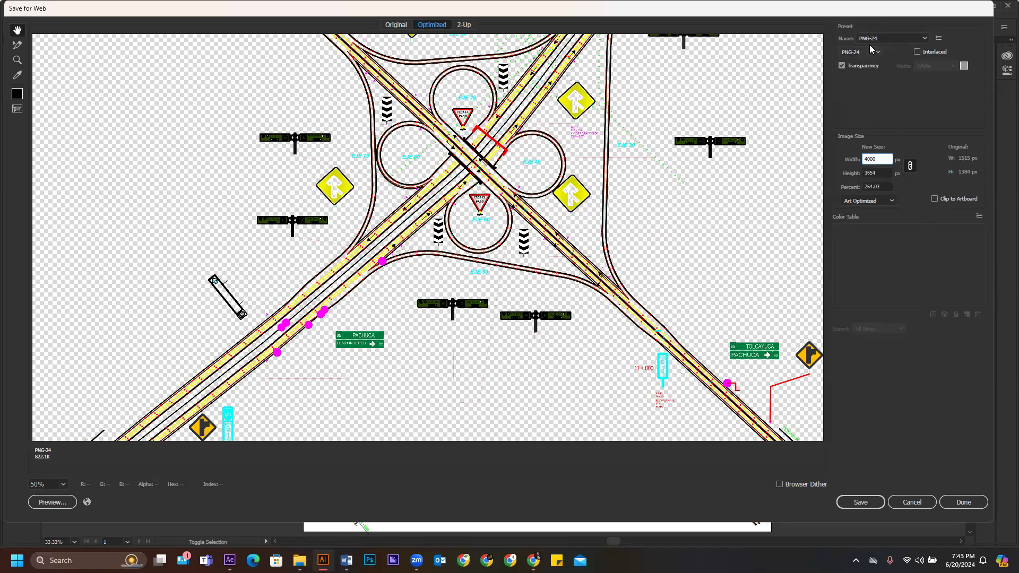
left_click(883, 176)
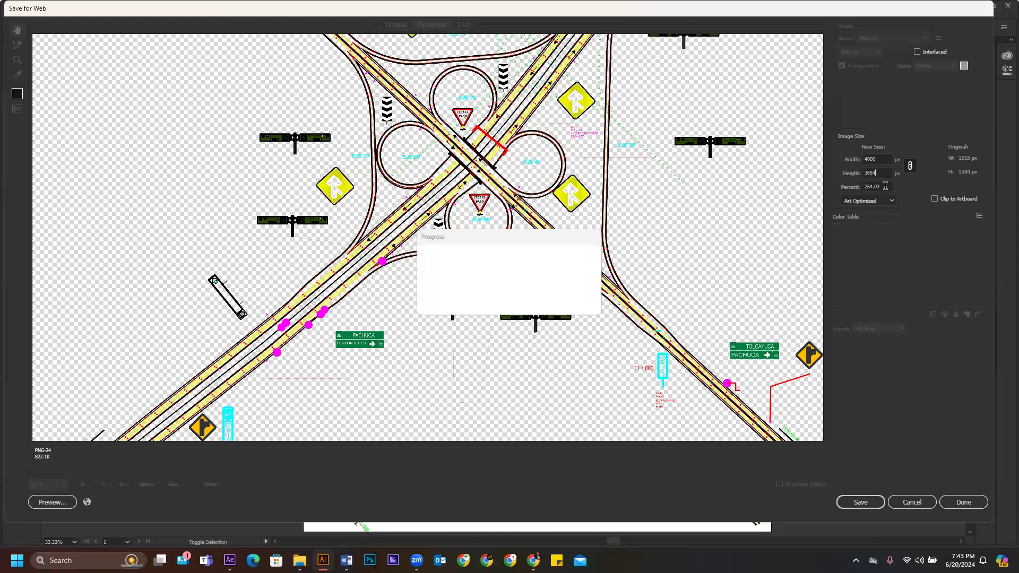
left_click(871, 192)
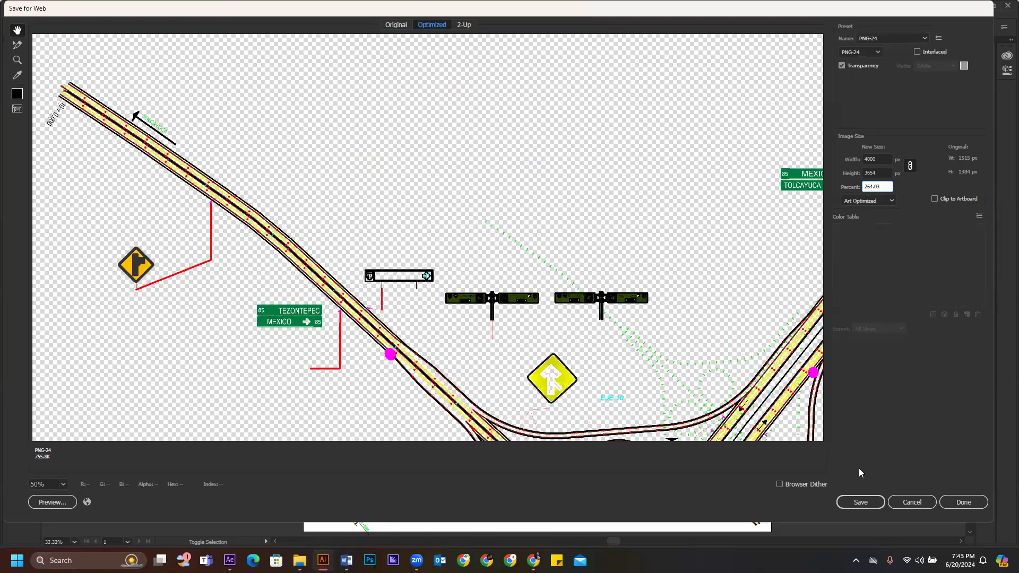
left_click(863, 500)
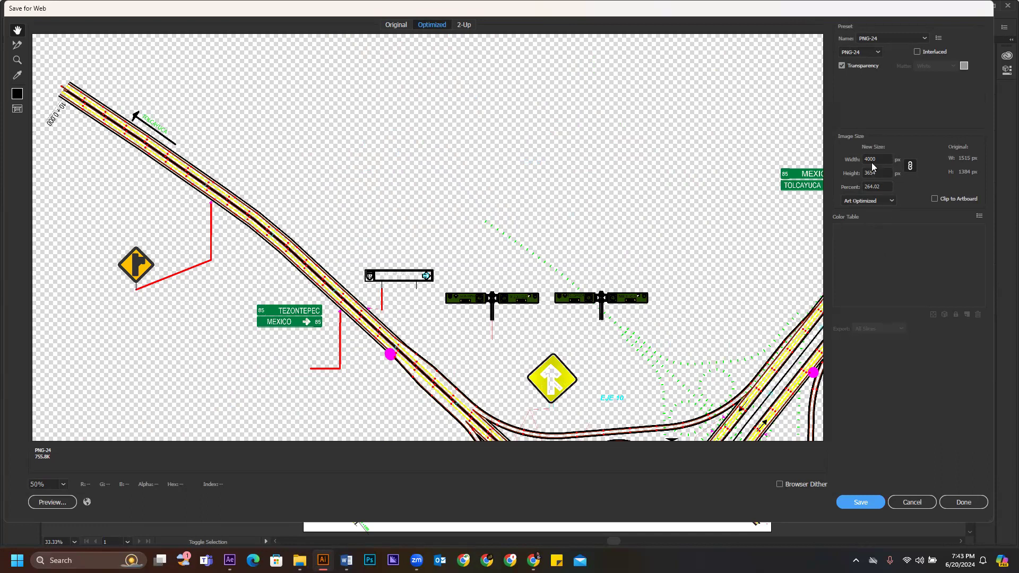
- Start saving the optimized PNG, add a new folder inside AE training, and choose its Images folder as the destination
left_click(860, 502)
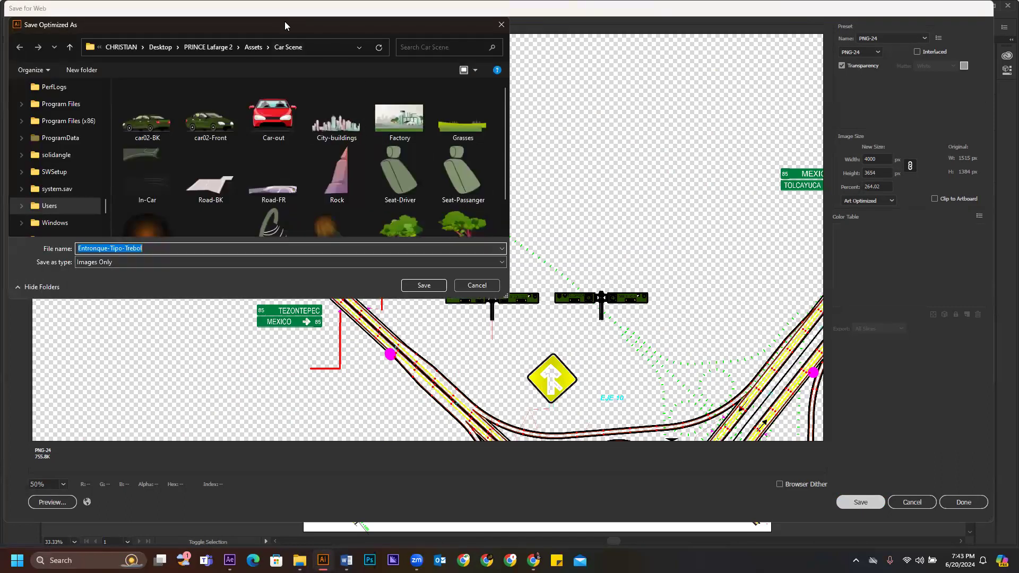
left_click_drag(285, 21, 721, 186)
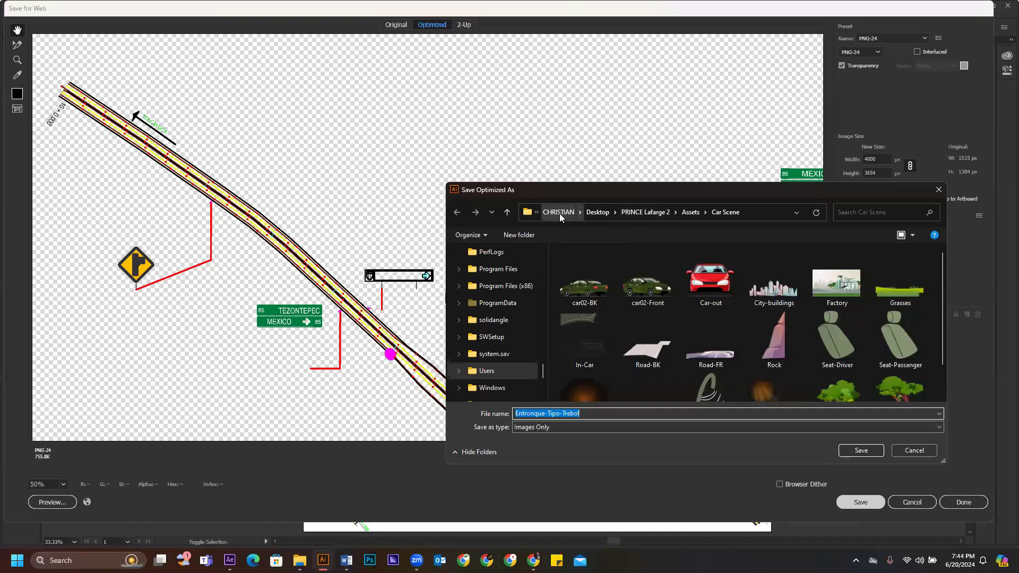
scroll(510, 329, "up", 5)
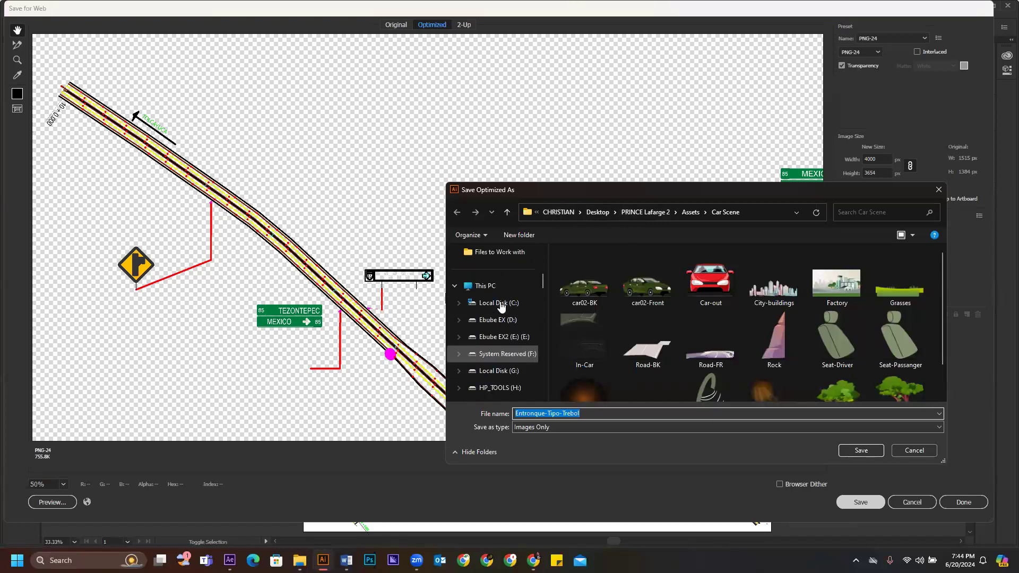
scroll(502, 306, "up", 3)
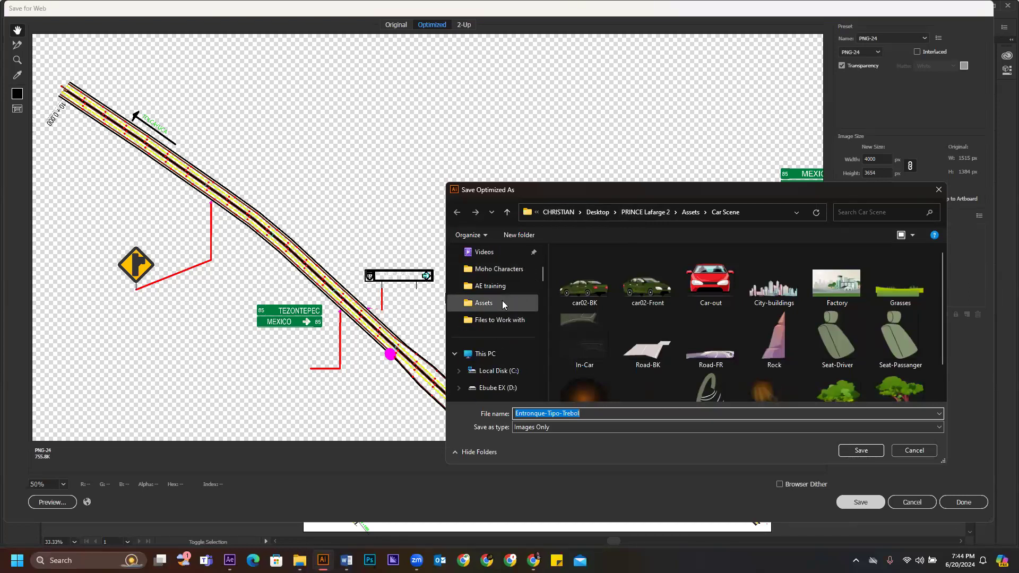
left_click(489, 286)
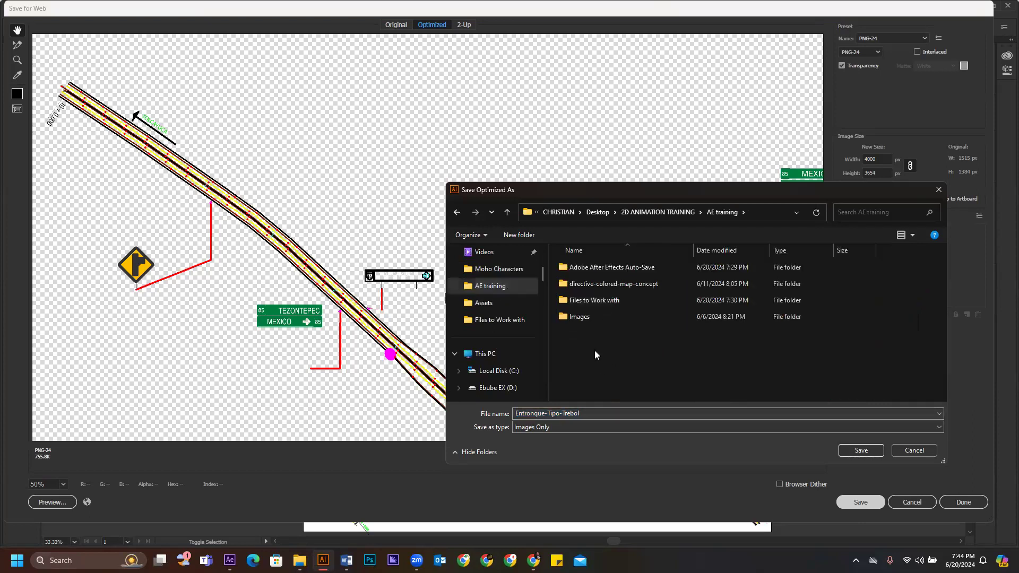
left_click(523, 236)
left_click(584, 320)
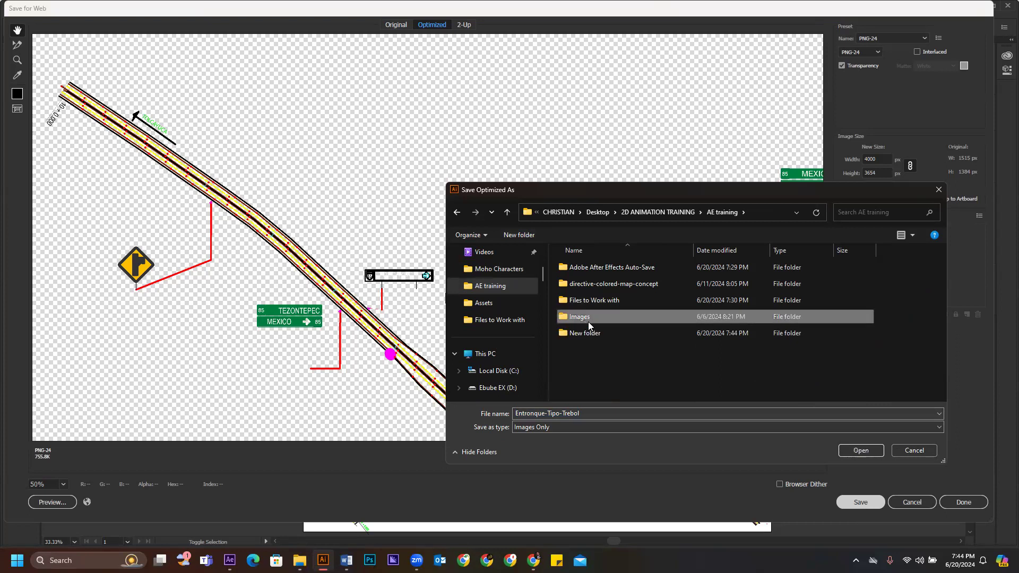
double_click(586, 318)
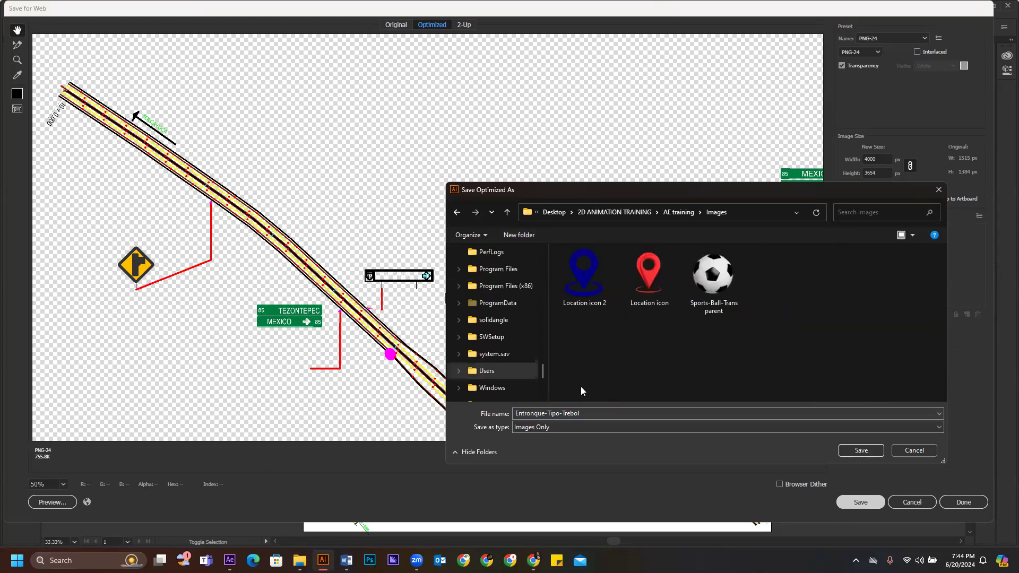
- Name the exported image "Road map" and save it
double_click(598, 410)
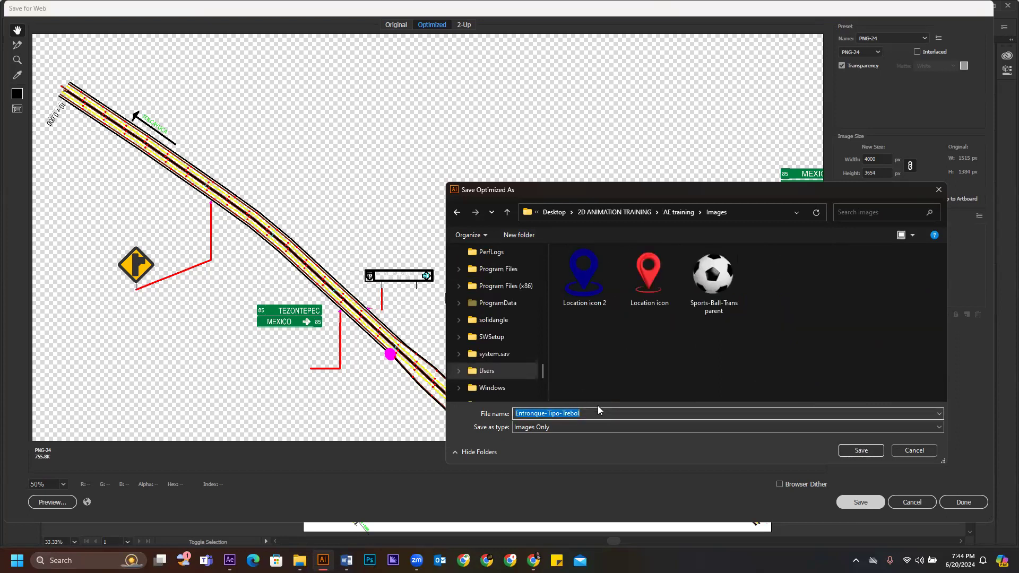
type("Road map")
left_click(861, 450)
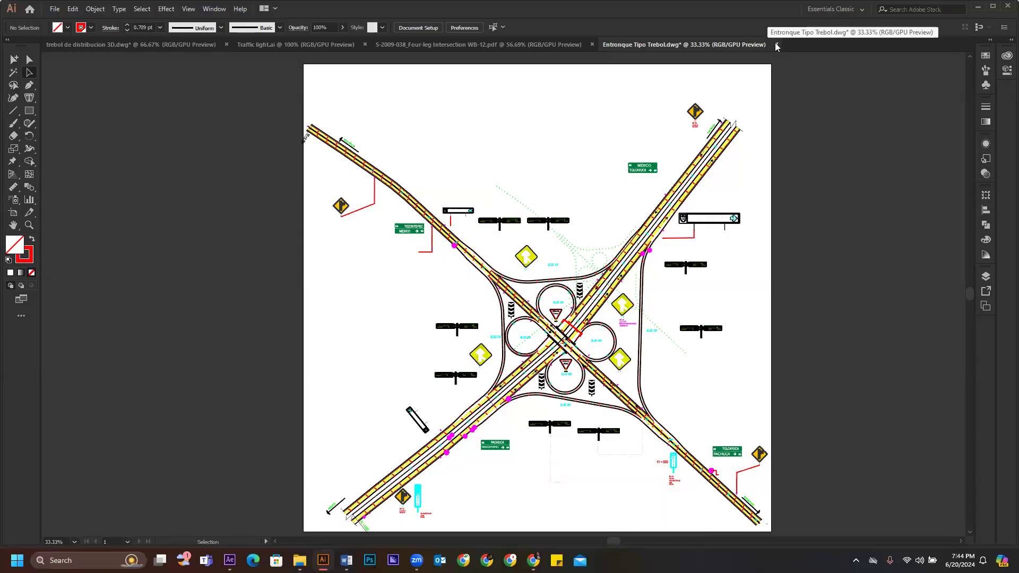
- Start saving the interchange drawing under a new location and choose the Files to Work with folder as the destination
left_click(56, 10)
left_click(635, 26)
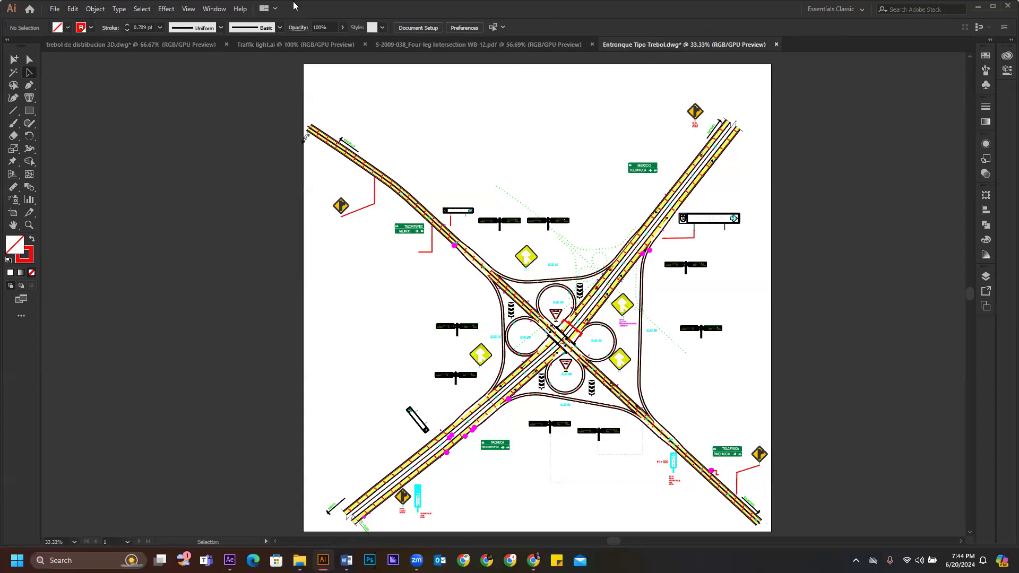
left_click(54, 9)
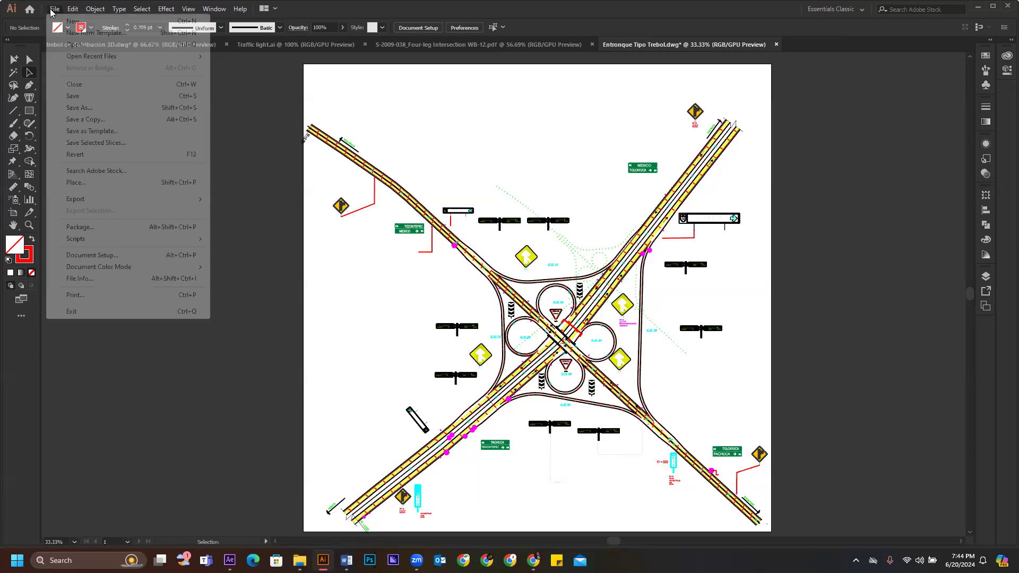
left_click(83, 108)
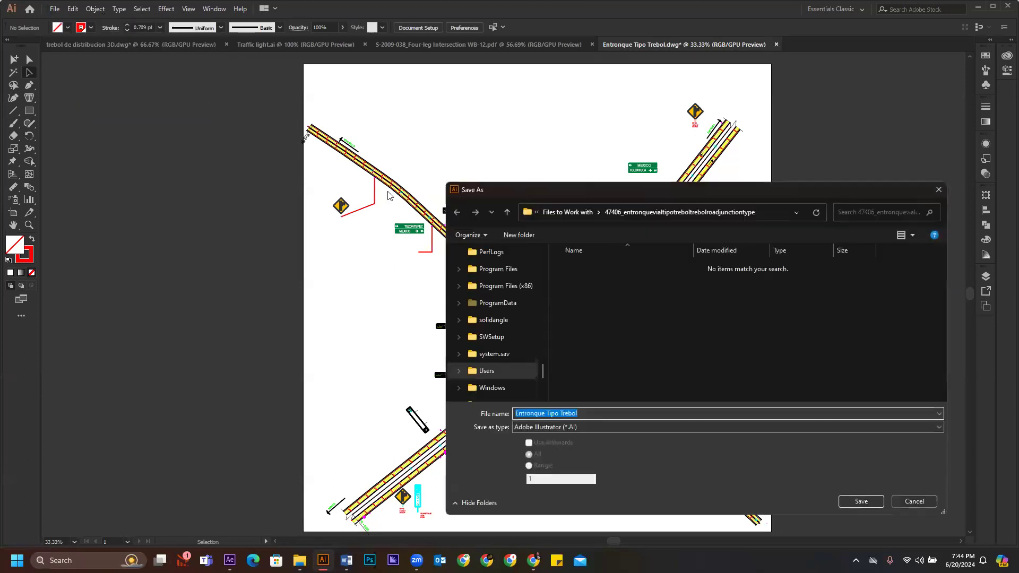
left_click_drag(573, 187, 461, 116)
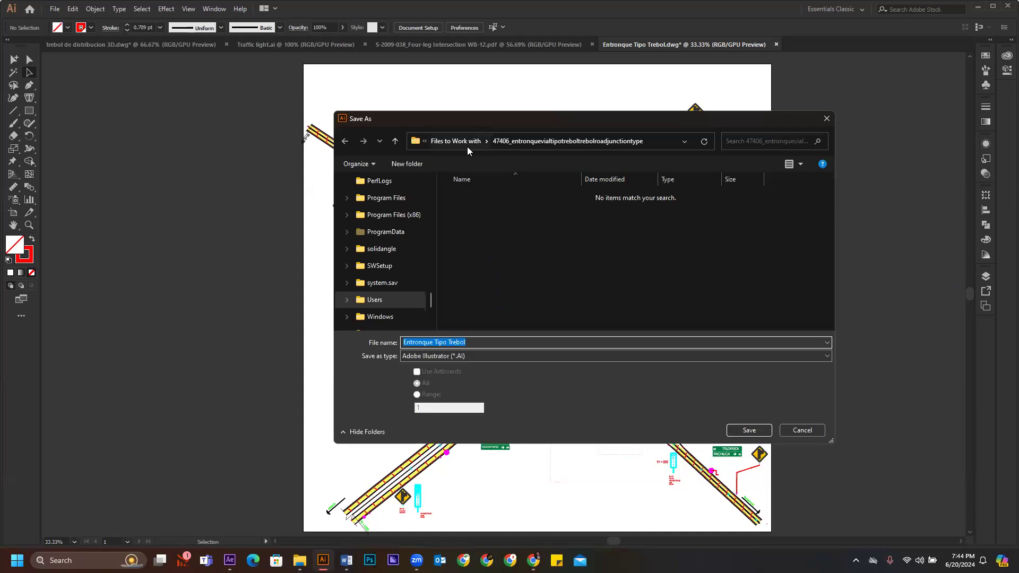
left_click(457, 142)
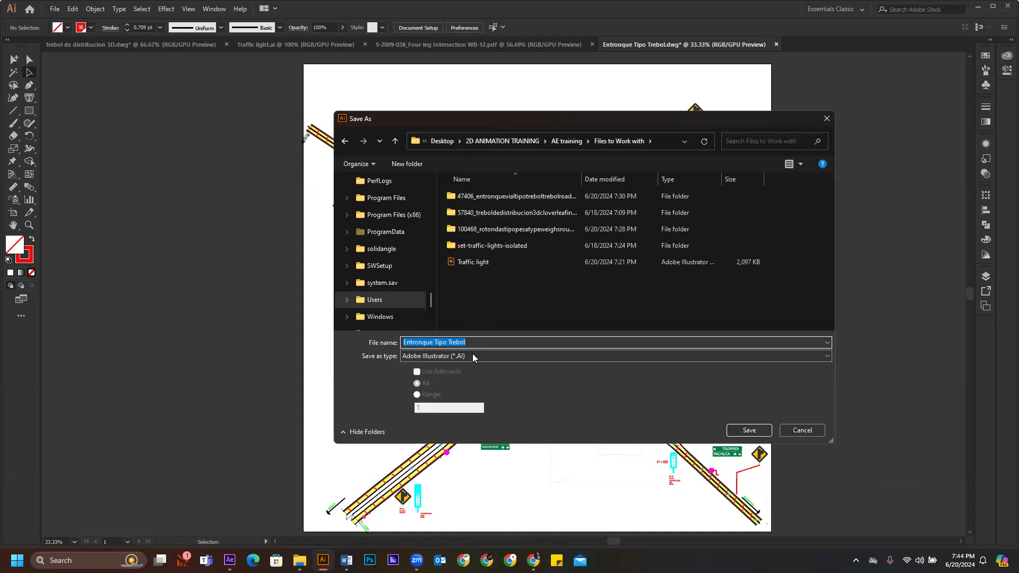
- Review the available file formats, save Entronque Tipo Trebol as an Adobe Illustrator (*.AI) file, and accept the Illustrator CC options
left_click(446, 356)
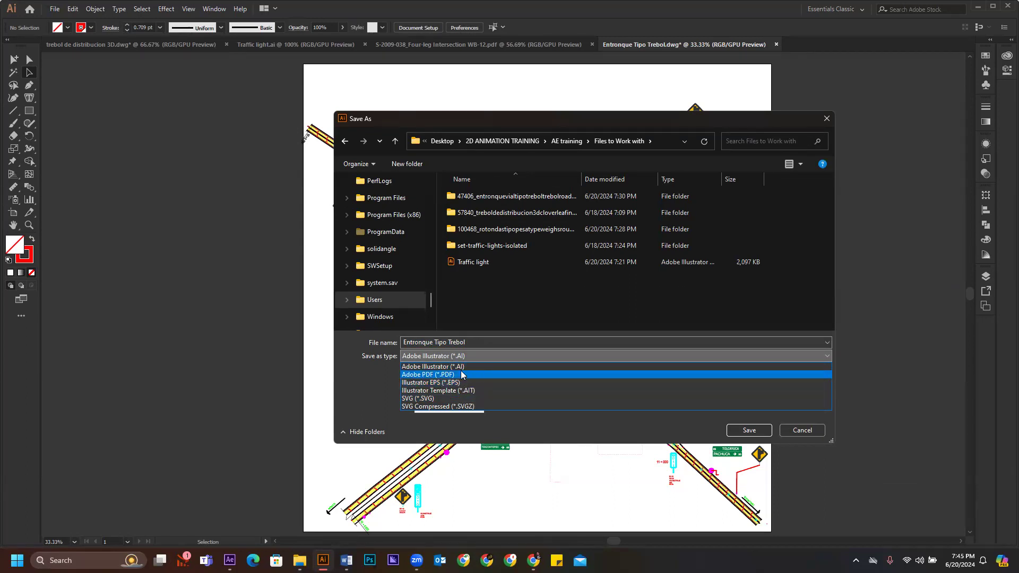
key("Down")
key("Down")
key("Down")
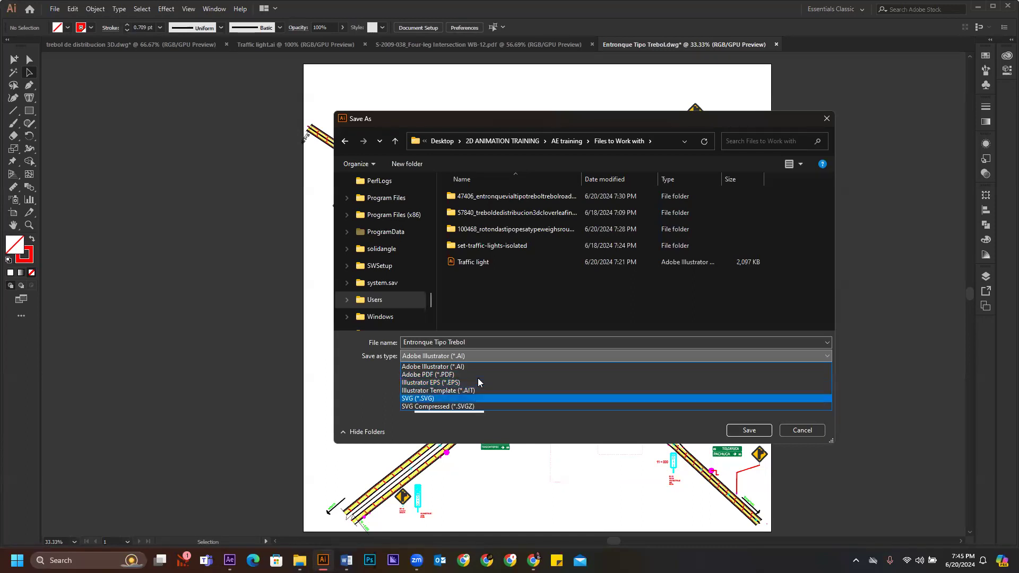
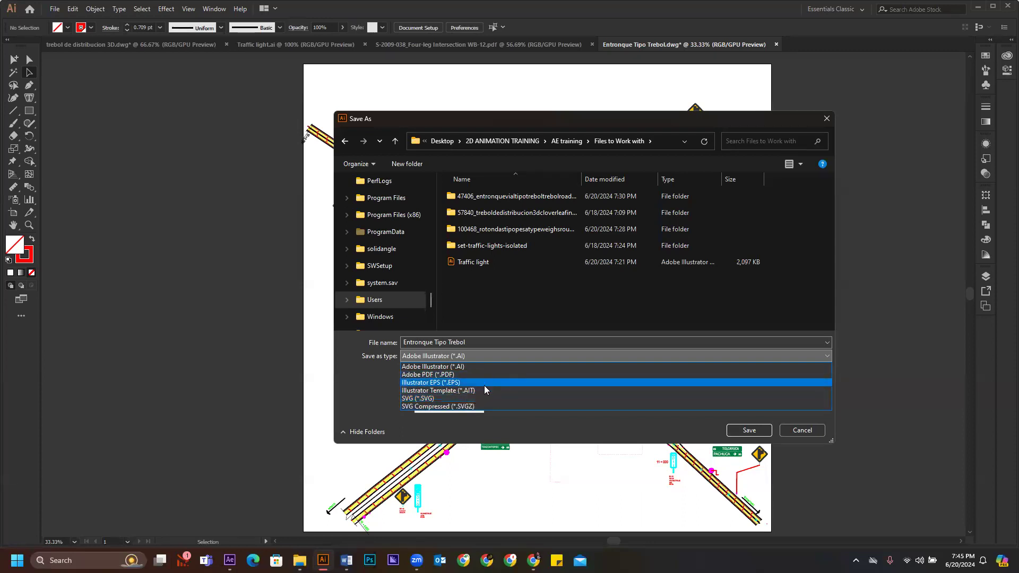
left_click(484, 341)
left_click(484, 341)
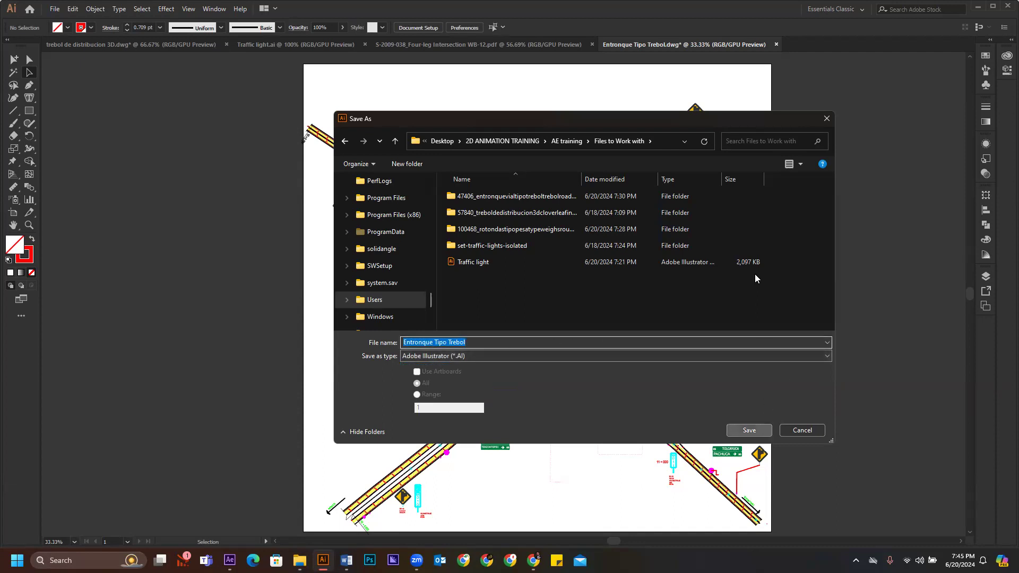
key("Escape")
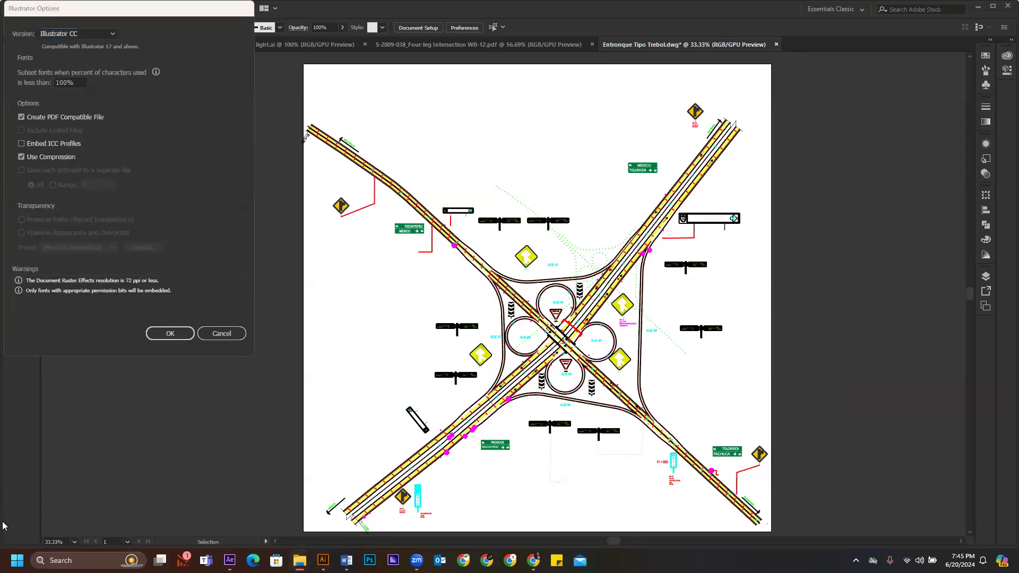
left_click(156, 333)
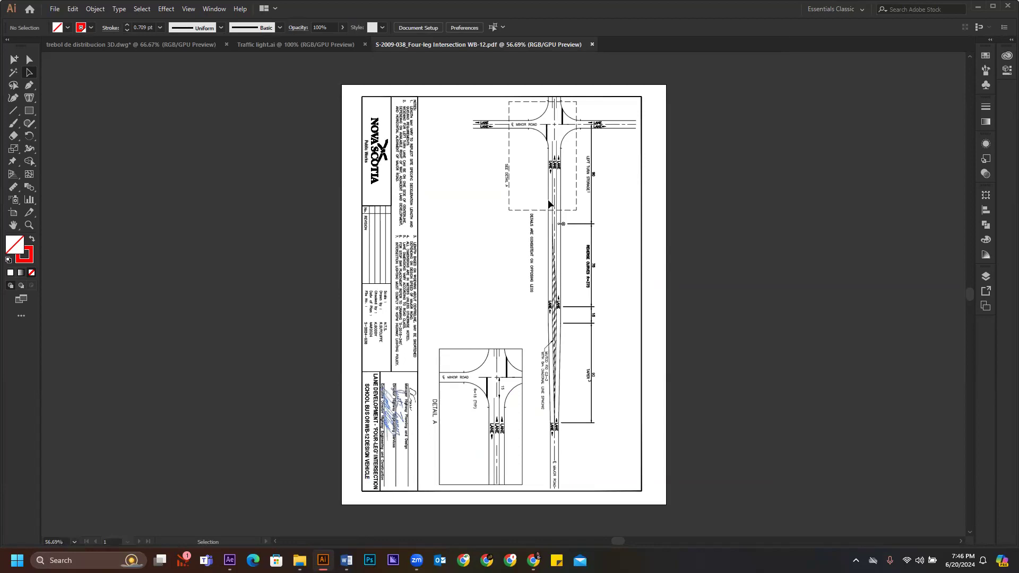
- Examine the four-leg intersection drawing and its layer list
key("ctrl+1")
key("d")
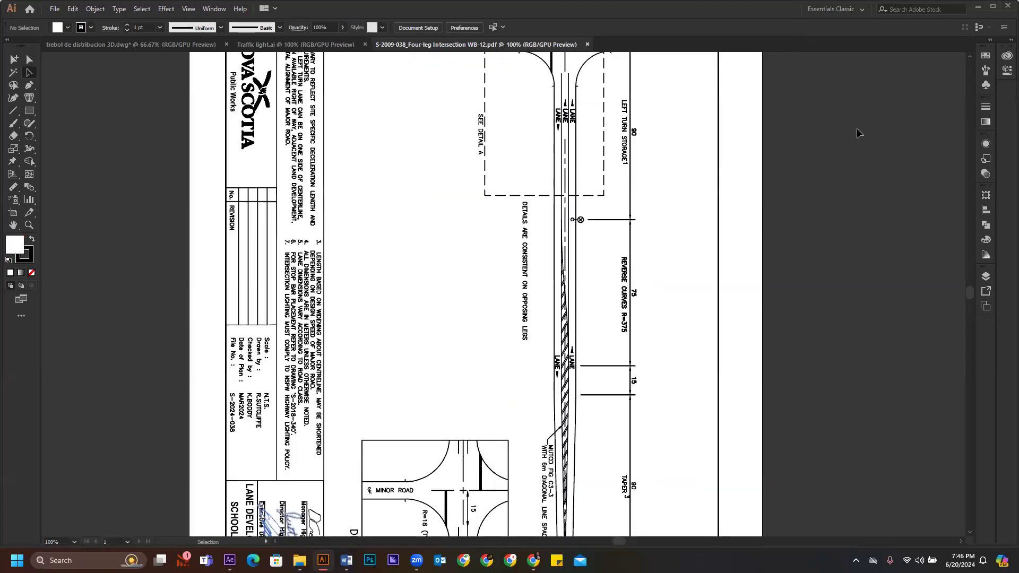
left_click(985, 277)
left_click(827, 67)
left_click(827, 66)
scroll(538, 282, "down", 3)
scroll(546, 270, "up", 6)
scroll(544, 264, "down", 2)
scroll(545, 264, "up", 2)
scroll(545, 263, "down", 3)
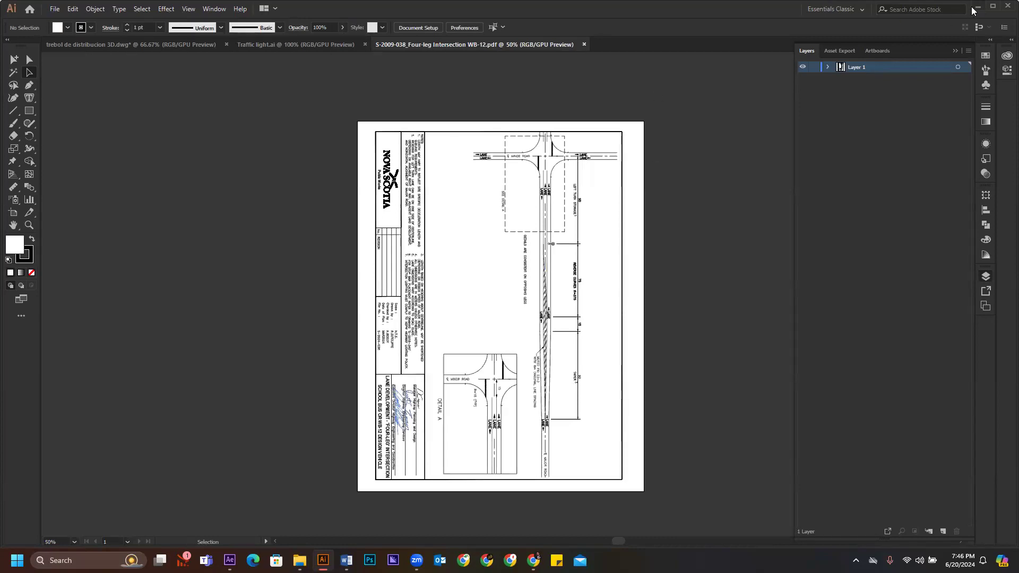
- Bring up the trebol de distribucion 3D drawing and close Illustrator without saving its changes
left_click(252, 45)
left_click(125, 45)
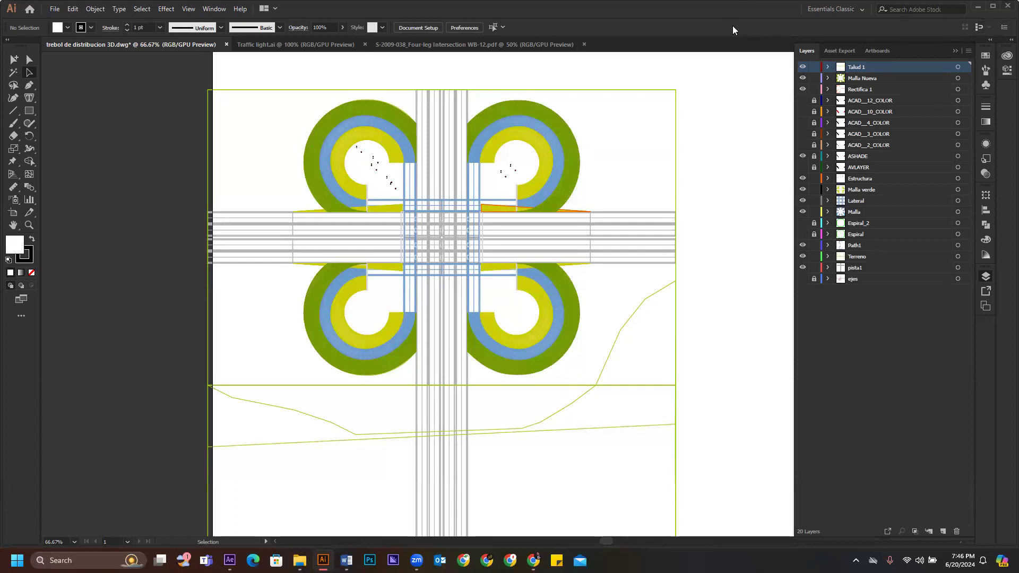
left_click(1002, 7)
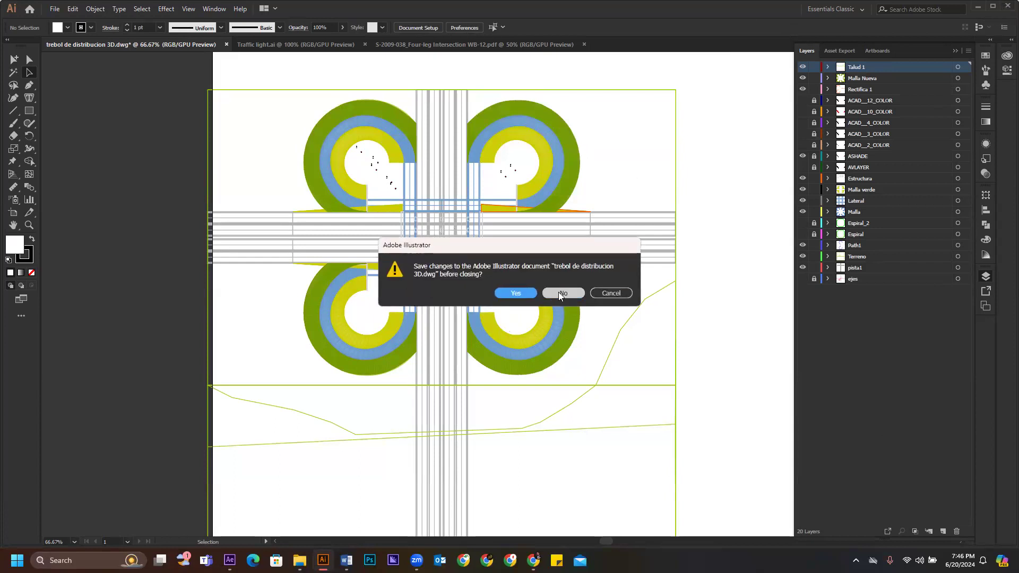
left_click(557, 292)
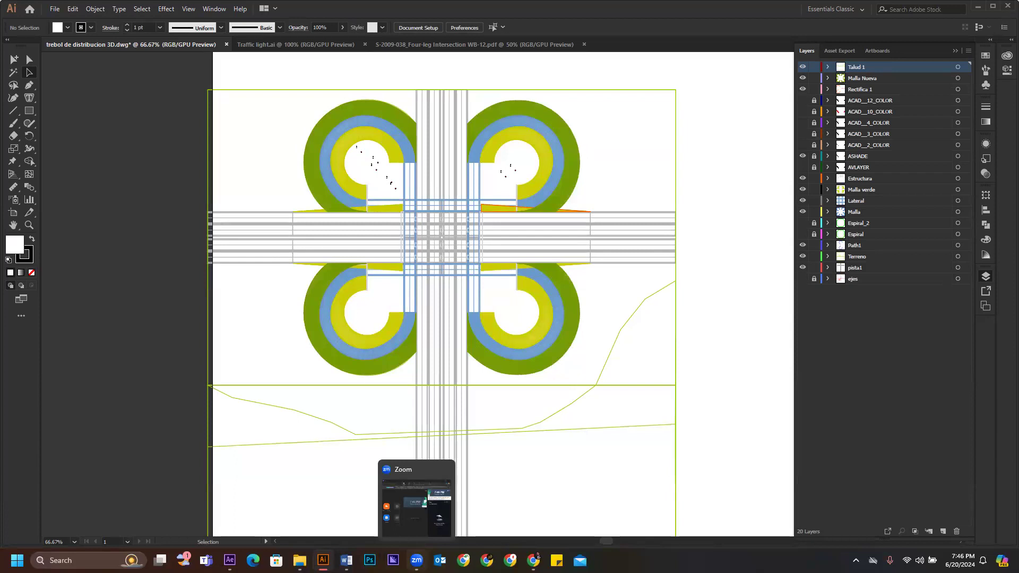
mouse_move(321, 551)
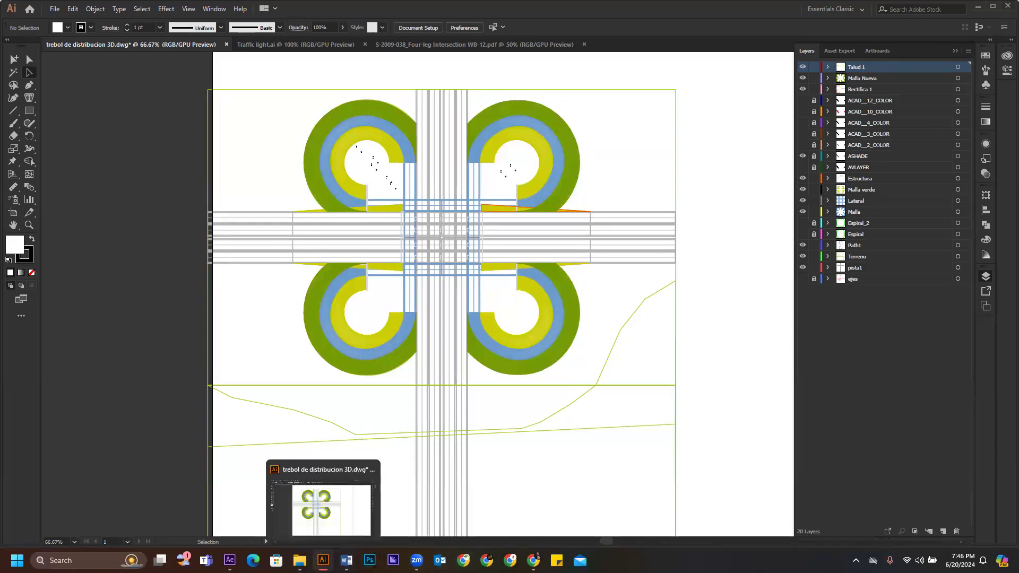
left_click(1005, 12)
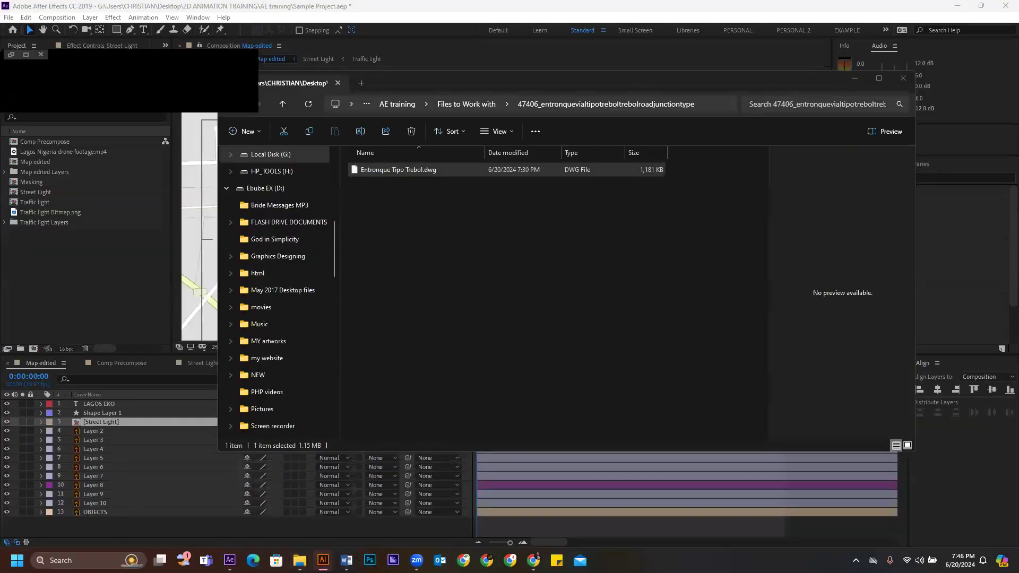
- Switch to After Effects and create a new composition named "Road Map DWG" with the HDTV 1080 29.97 preset
left_click(231, 561)
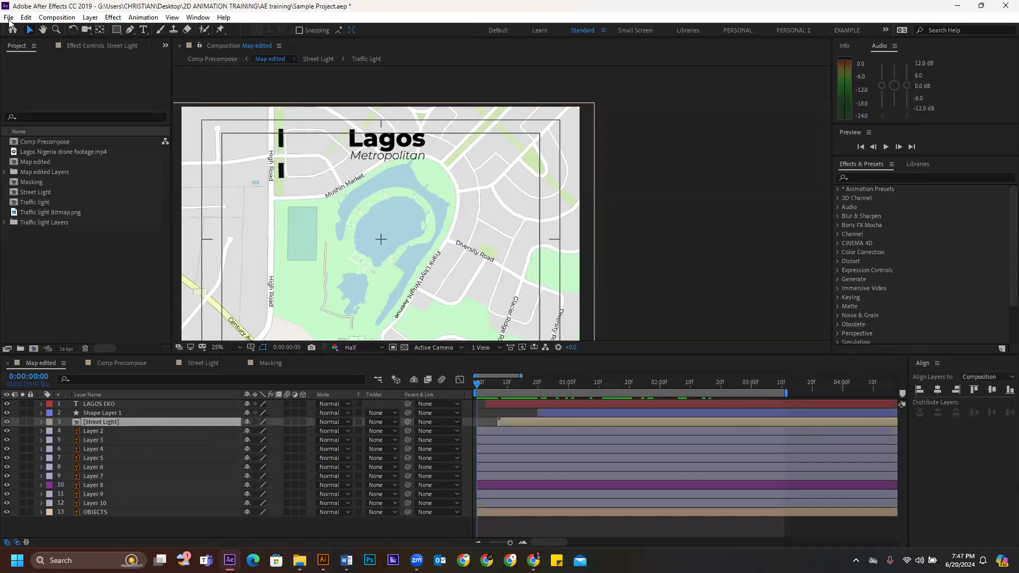
left_click(9, 18)
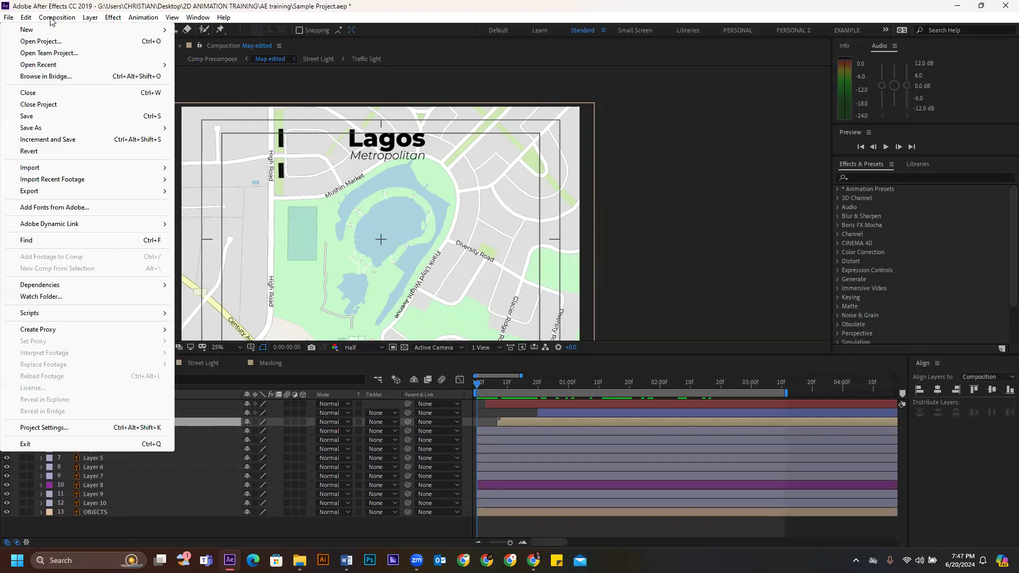
left_click(715, 206)
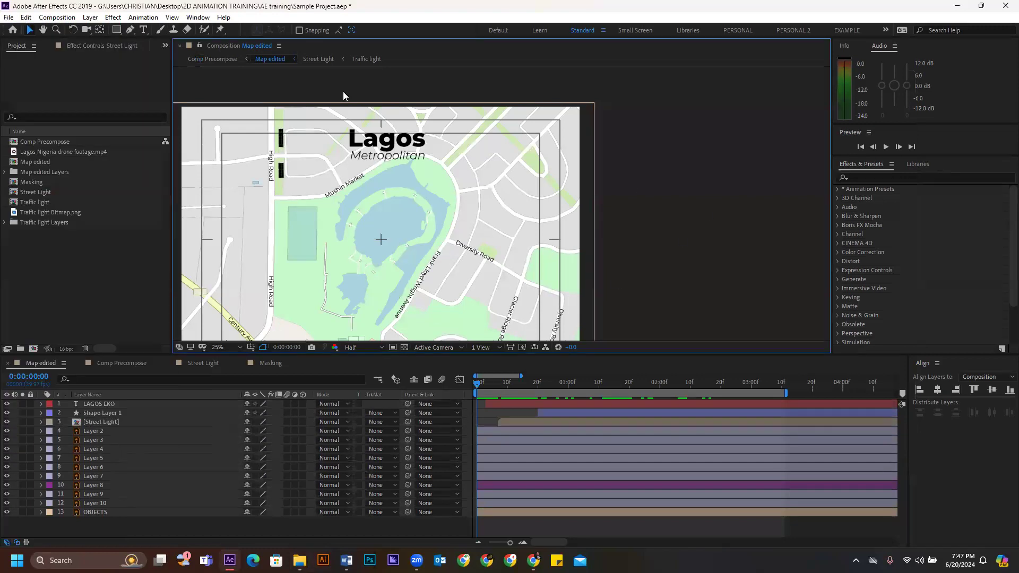
left_click(50, 17)
left_click(79, 30)
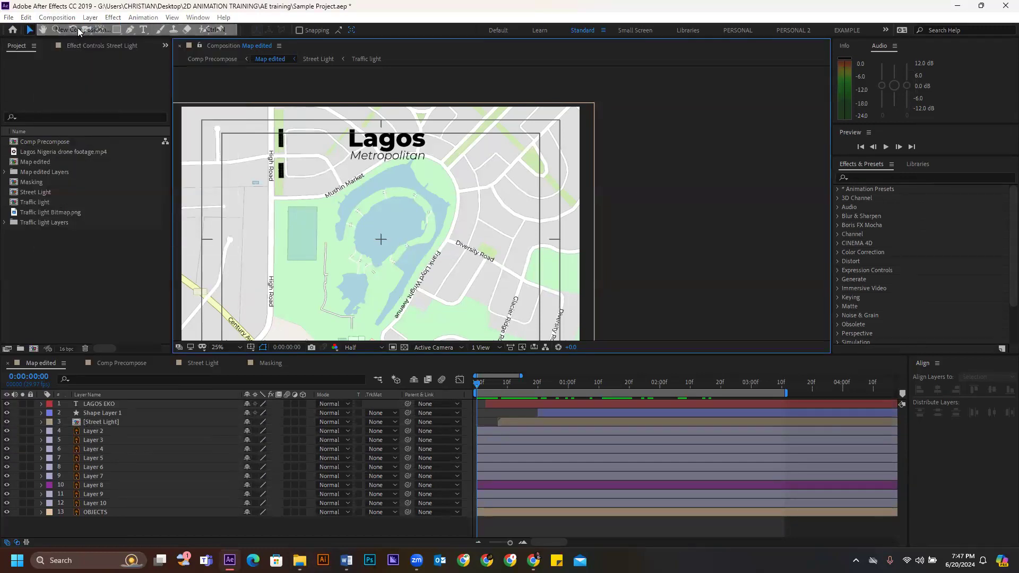
type("Map")
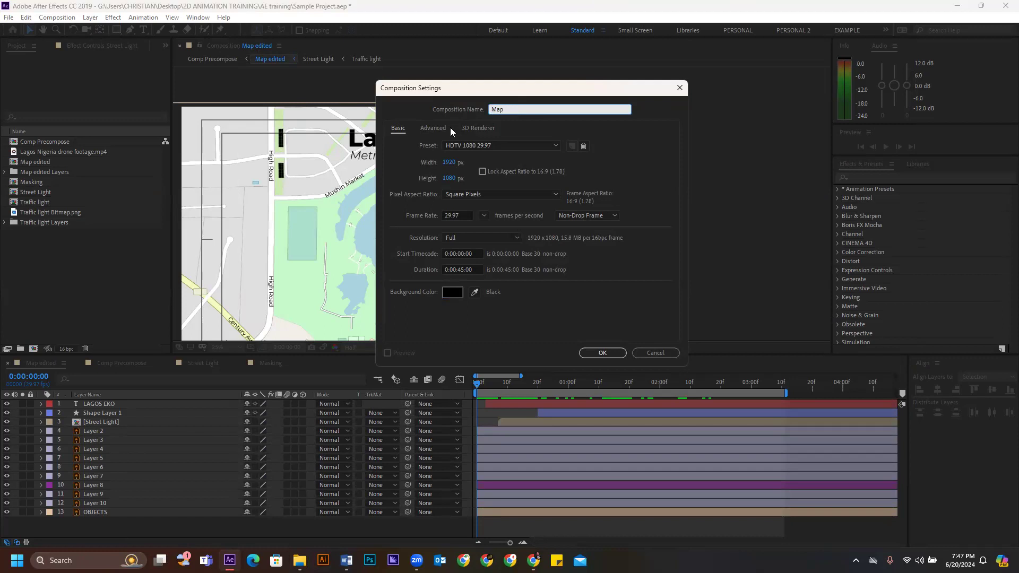
key("Home")
type("Road")
type("WG")
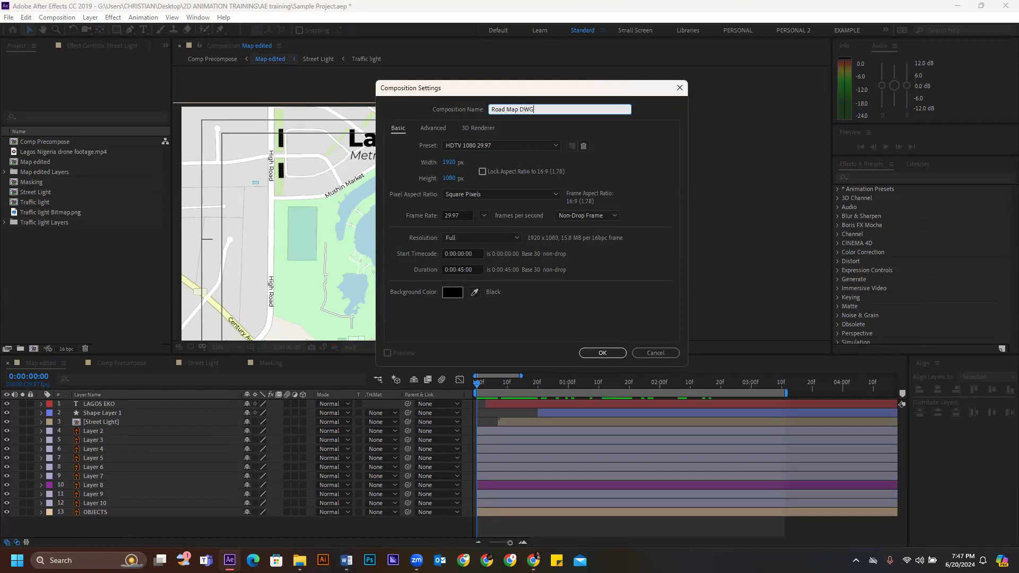
left_click(602, 353)
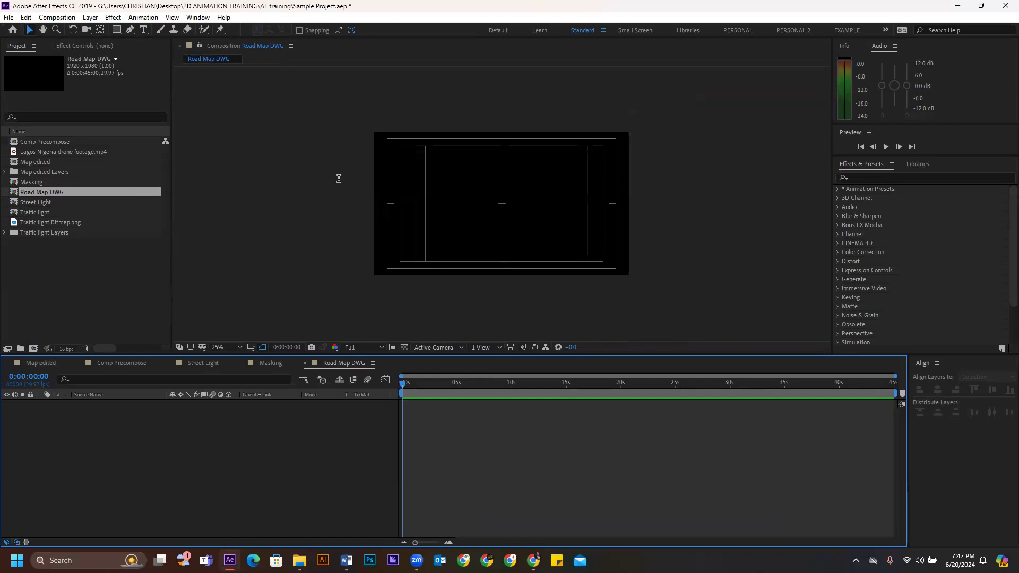
- Import Road-map, Location icon and Location icon 2 as footage from the Images folder in AE training
left_click(44, 279)
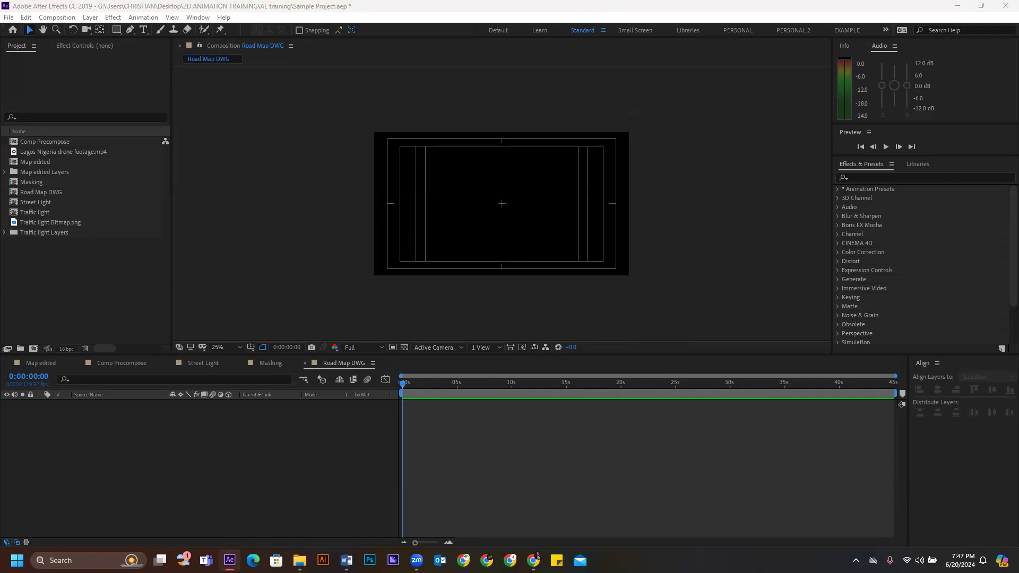
key("ctrl+i")
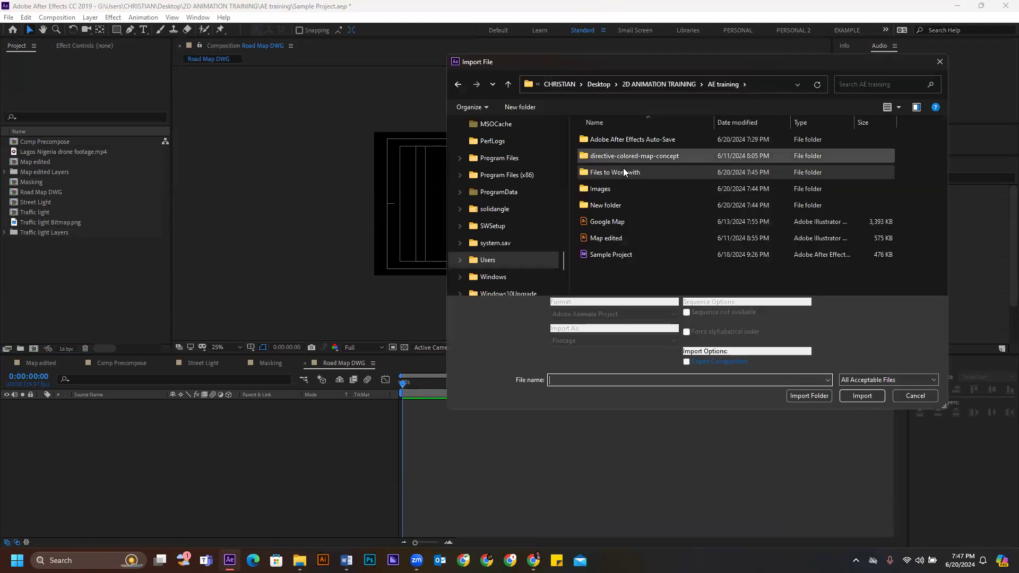
double_click(606, 190)
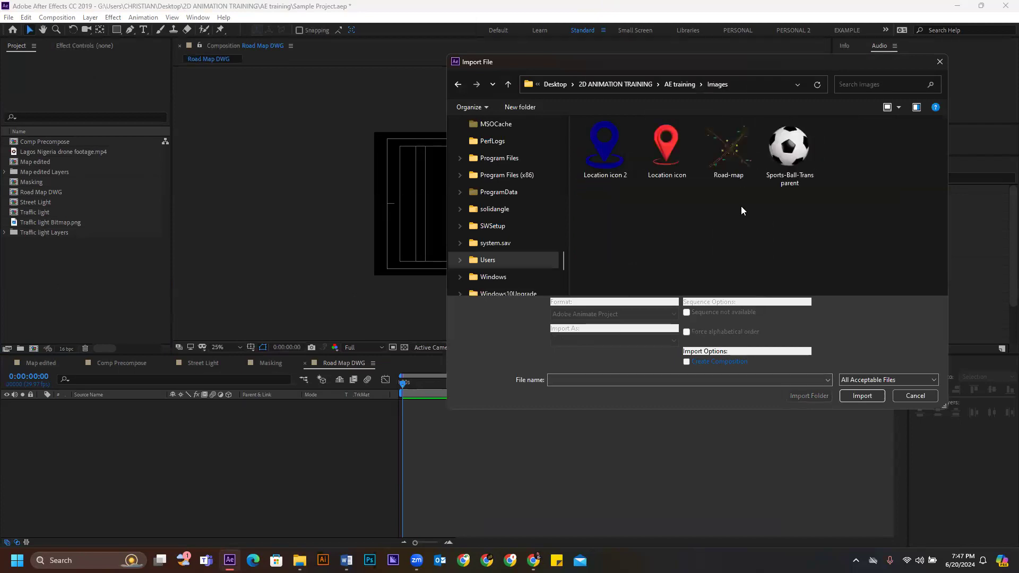
left_click(725, 160)
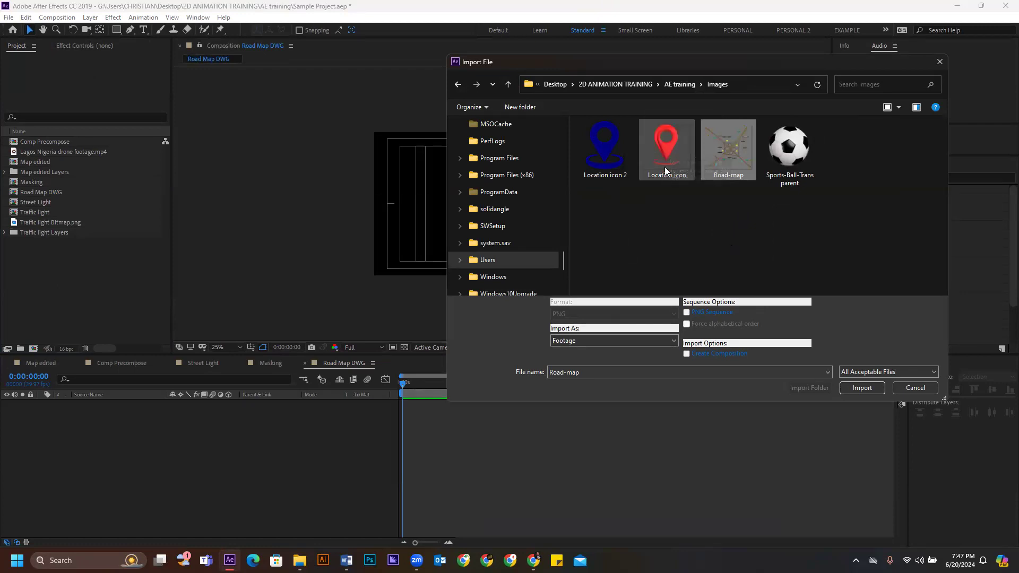
left_click(664, 139, "ctrl")
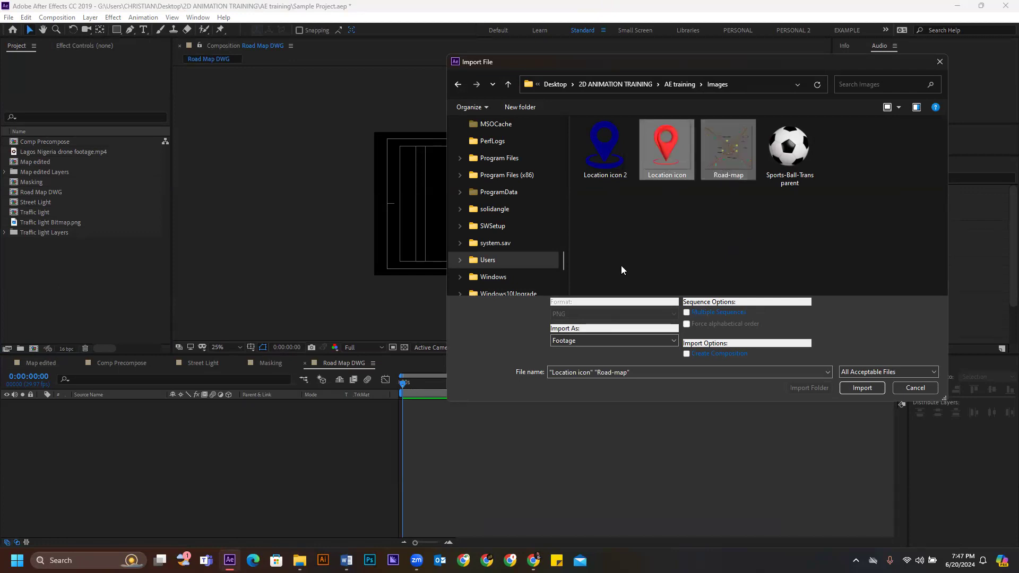
left_click(603, 141, "ctrl")
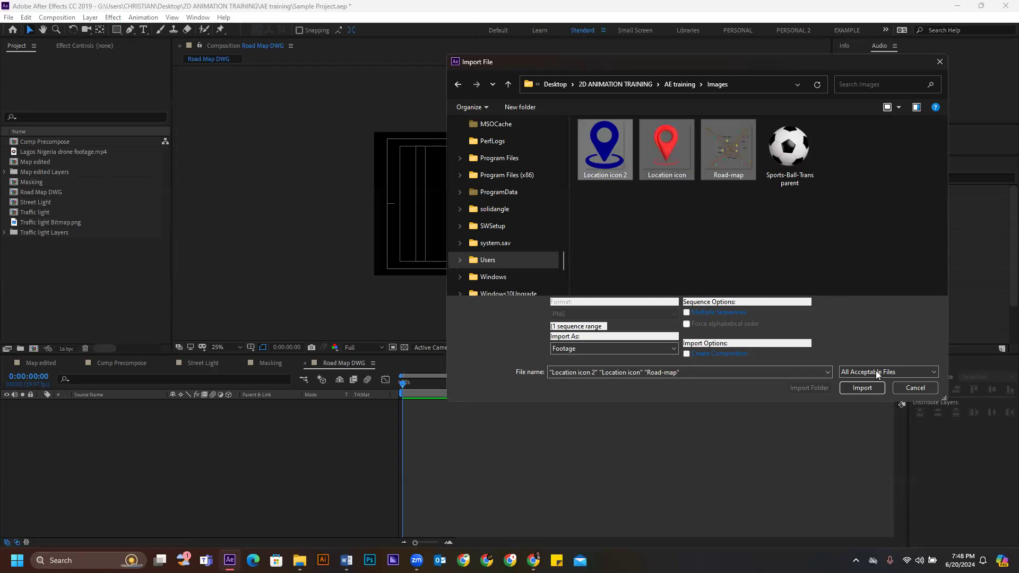
left_click(862, 387)
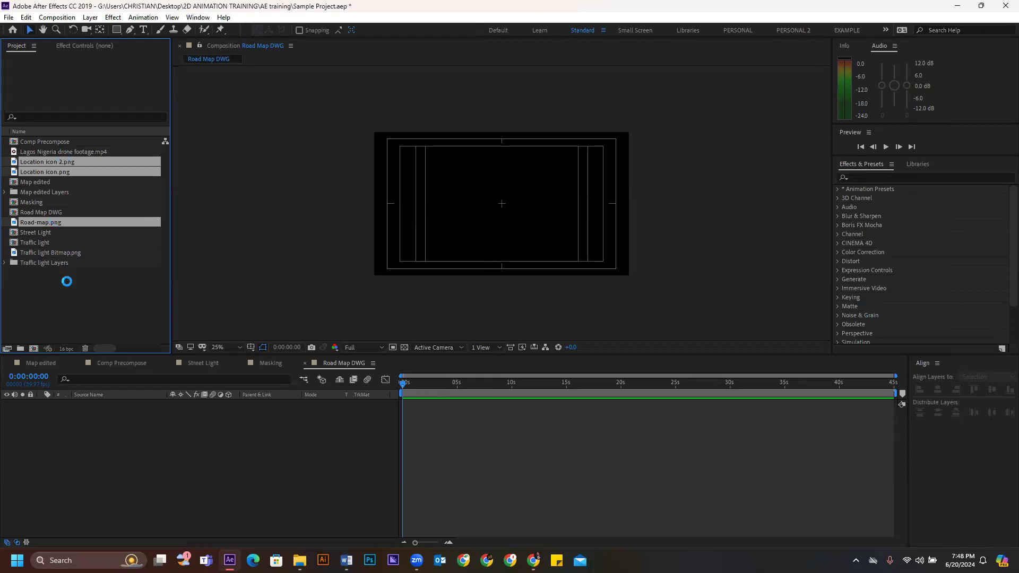
- Place Road-map.png in the Road Map DWG composition and show the transparency grid behind it
left_click(73, 304)
left_click_drag(22, 222, 497, 212)
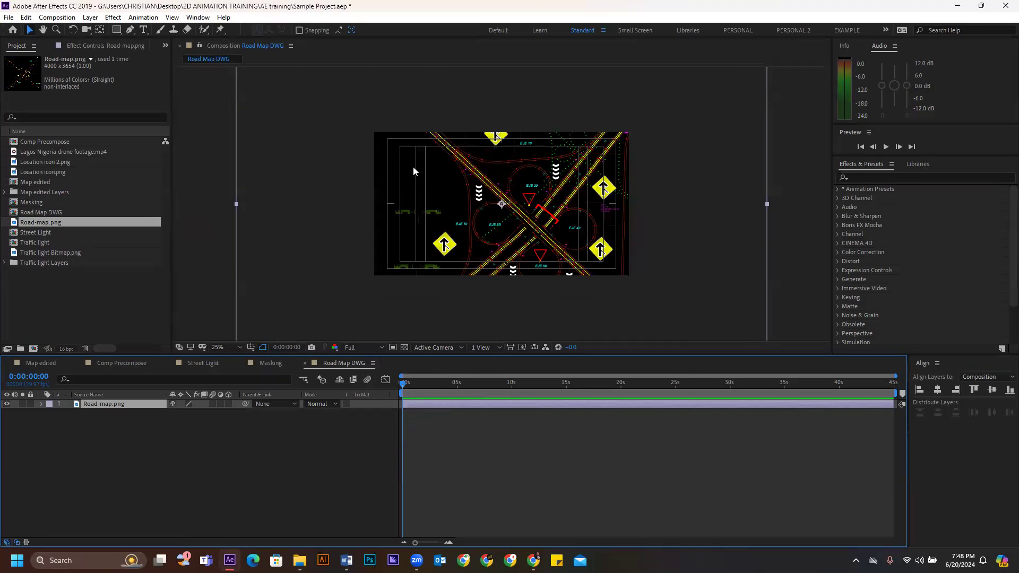
scroll(383, 194, "up", 2)
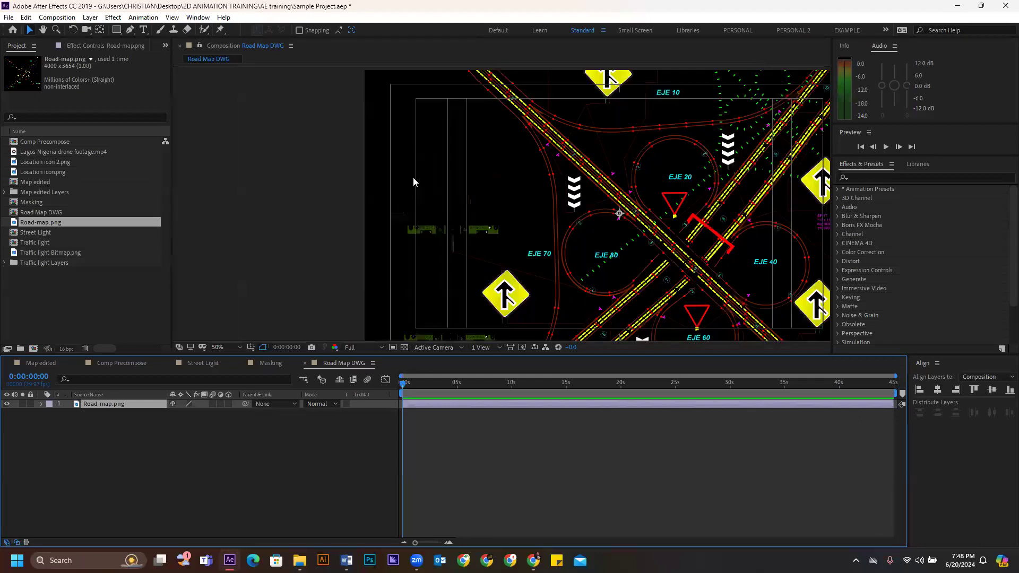
left_click(404, 349)
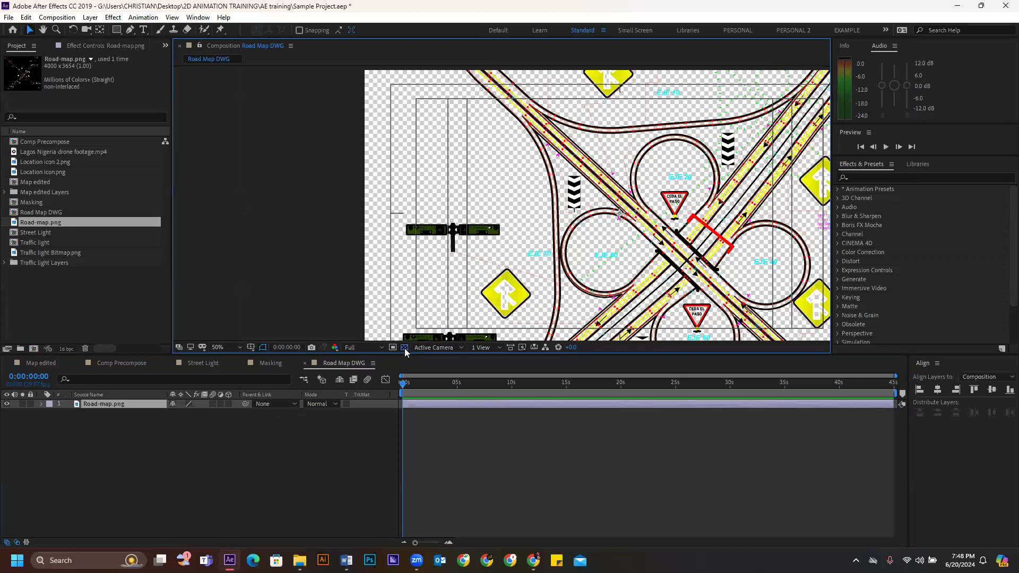
- Turn off the transparency grid behind the road map and deselect the Road-map.png layer
left_click(404, 350)
left_click(404, 349)
left_click(404, 349)
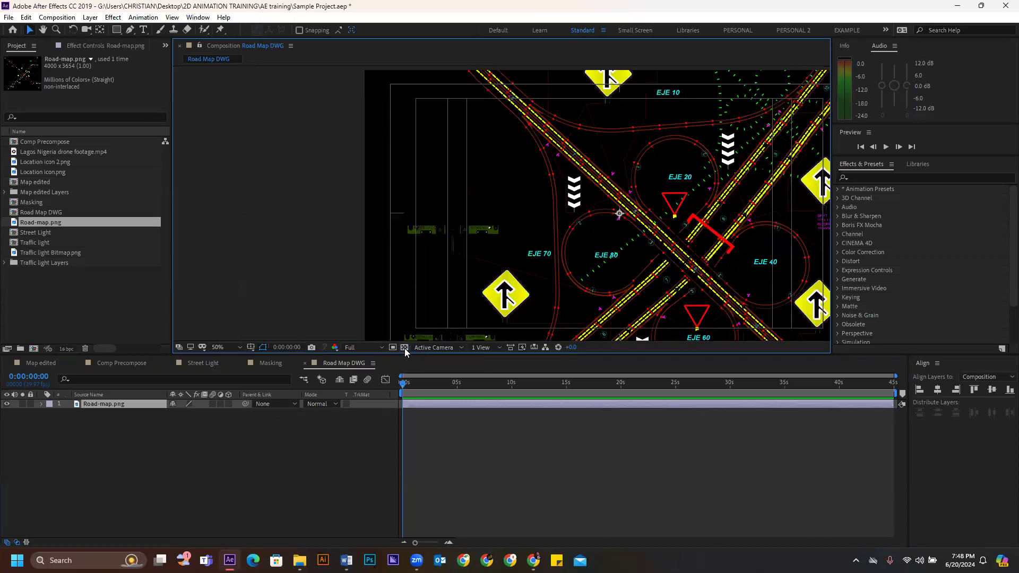
left_click(433, 439)
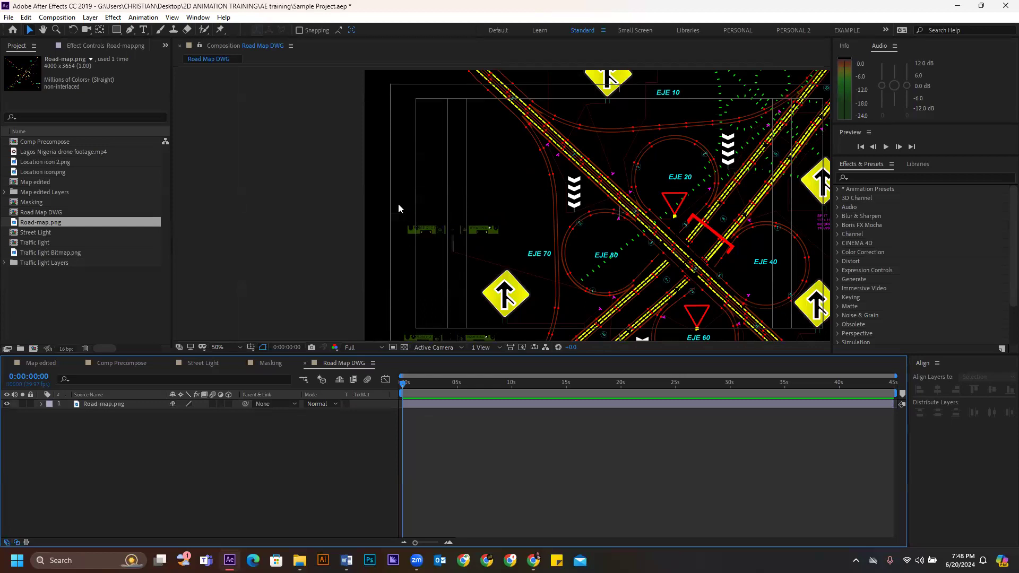
right_click(429, 427)
left_click(432, 456)
right_click(432, 431)
mouse_move(466, 313)
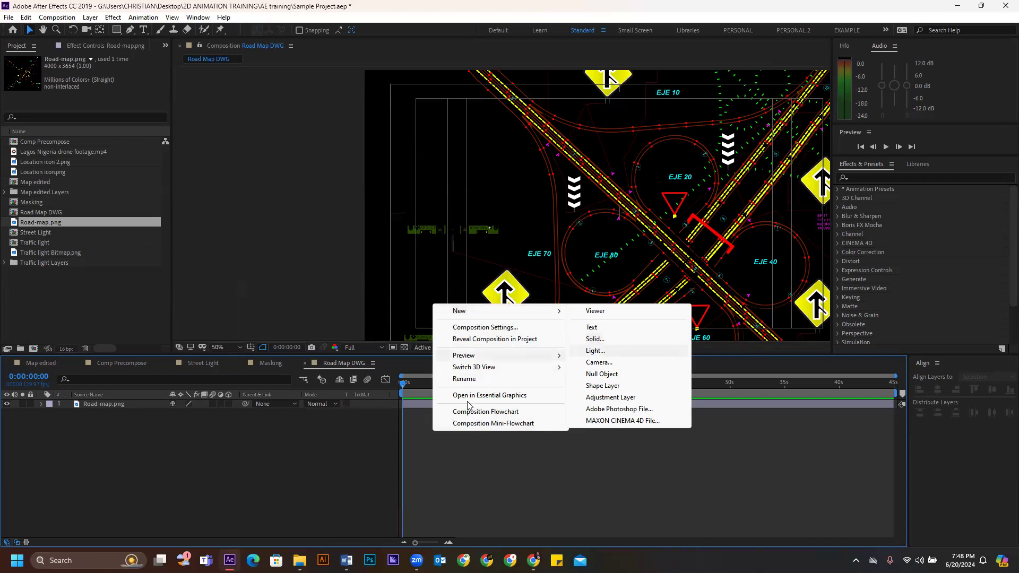
left_click(422, 453)
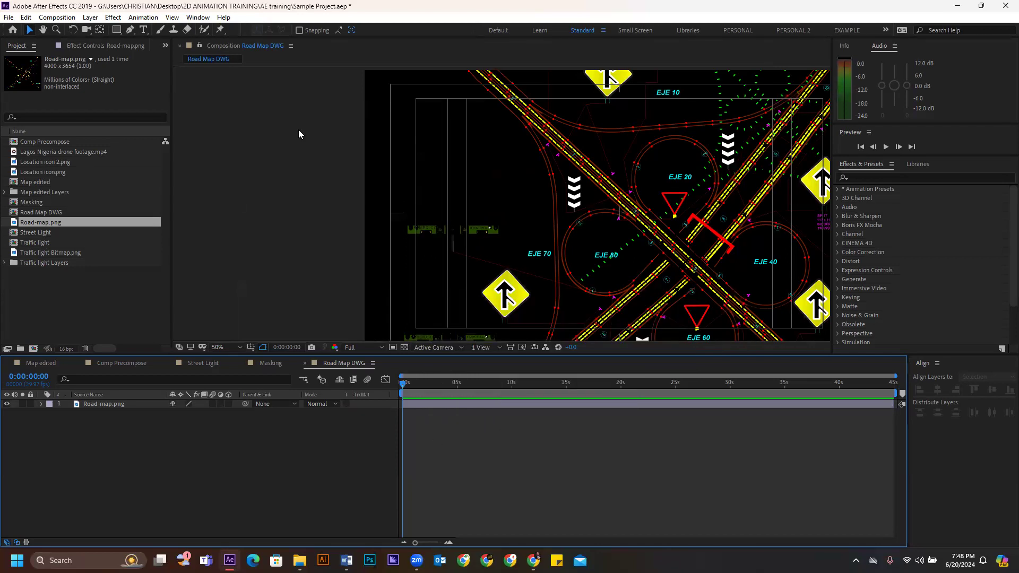
left_click(90, 18)
mouse_move(114, 30)
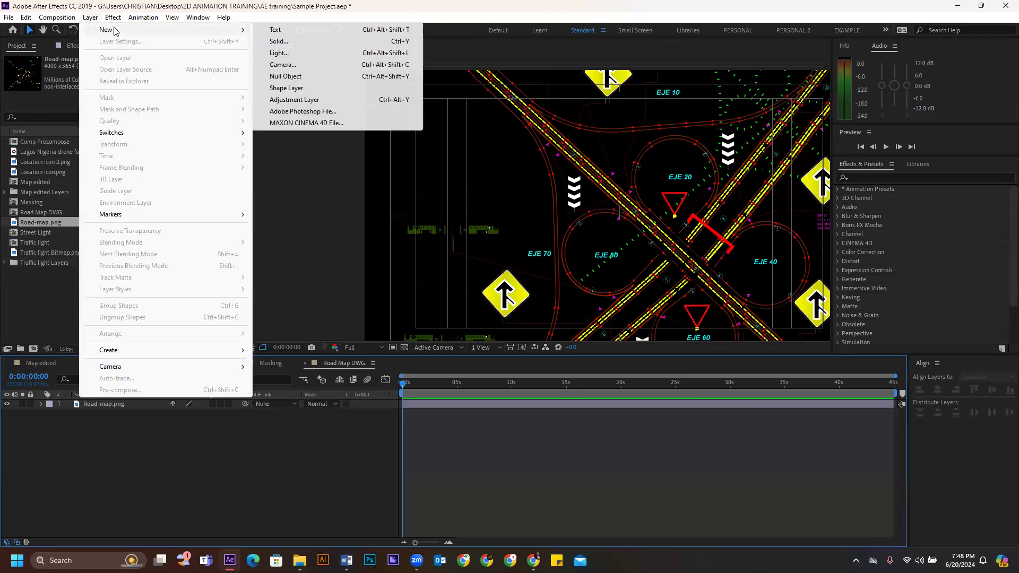
left_click(458, 461)
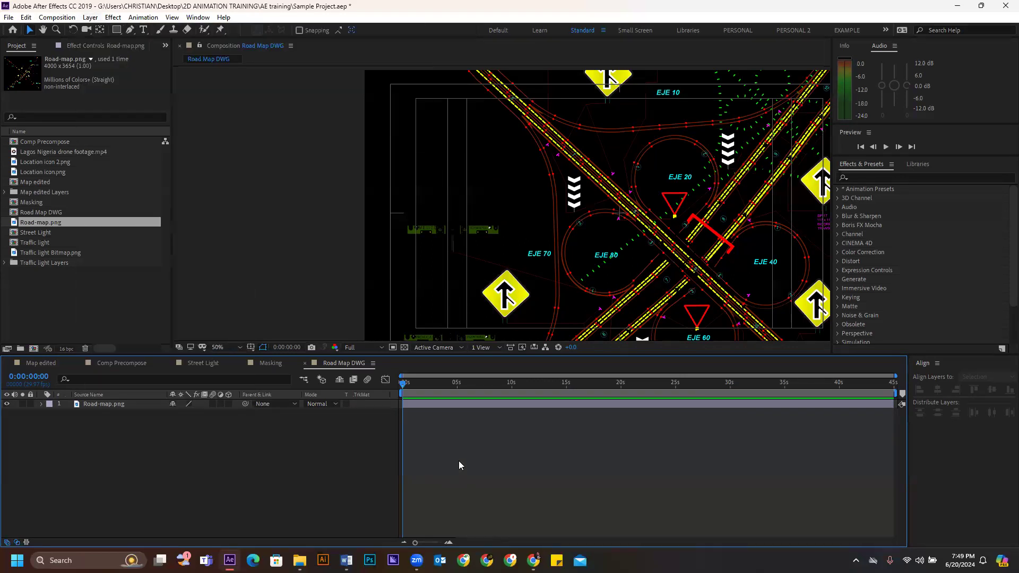
right_click(438, 426)
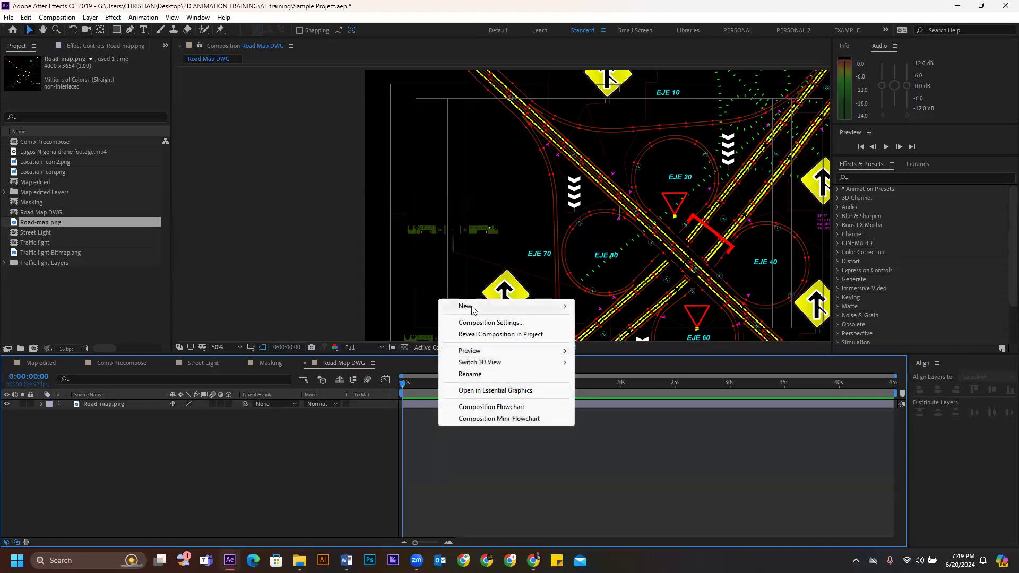
left_click(412, 426)
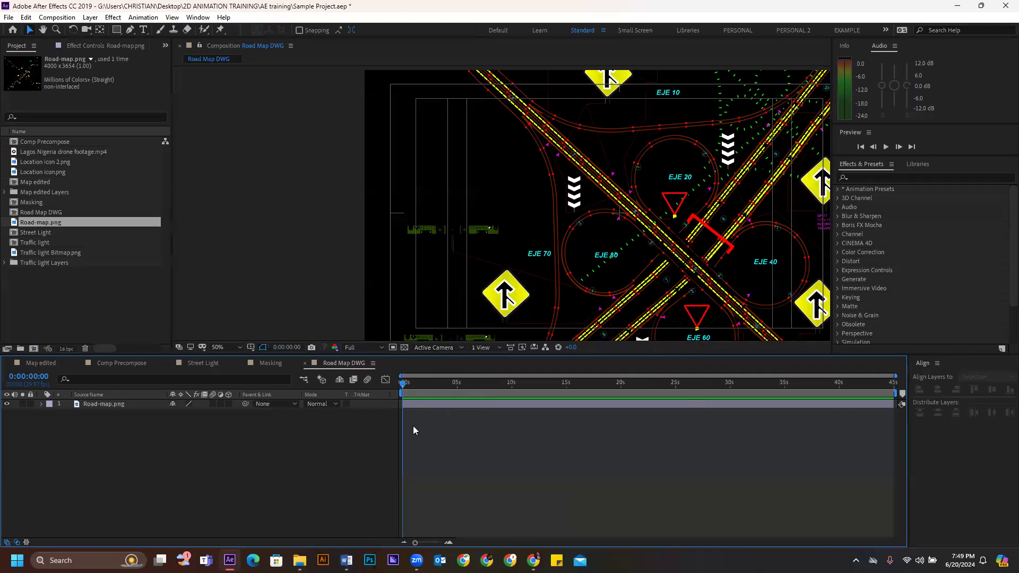
right_click(412, 426)
left_click(466, 467)
- Create a light green solid at composition size and place it beneath Road-map.png as the background
right_click(435, 450)
mouse_move(483, 334)
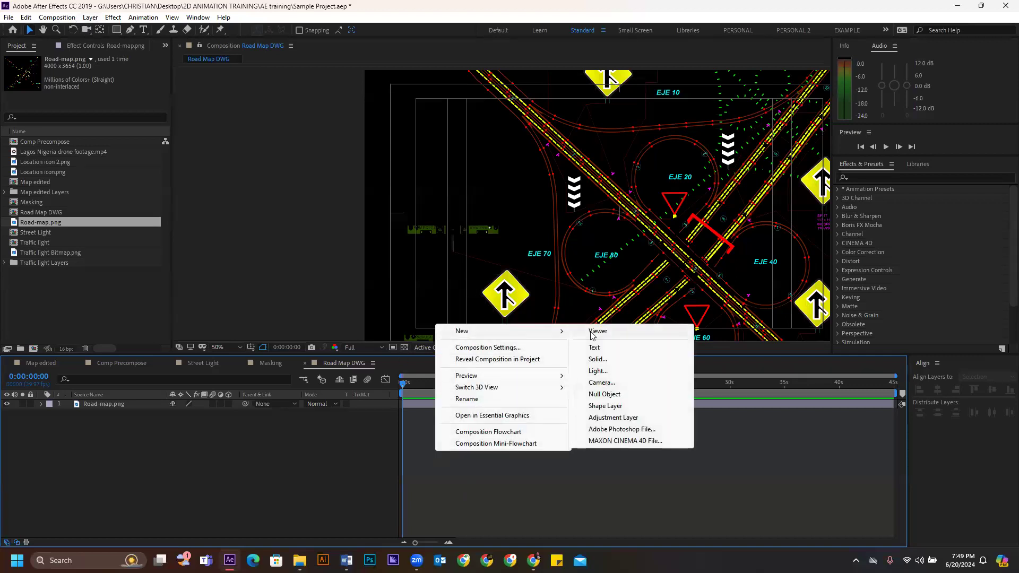
left_click(602, 359)
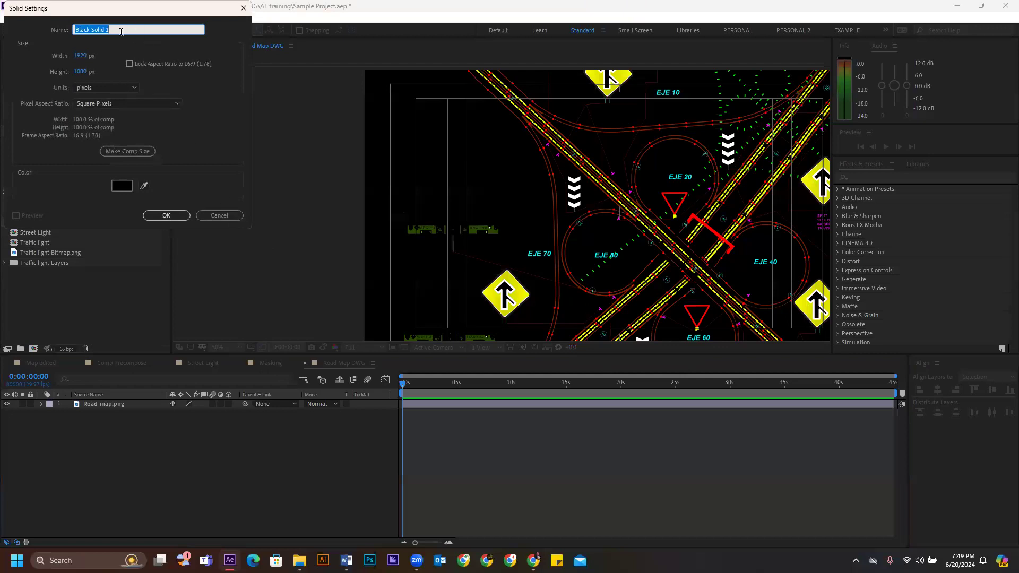
left_click(123, 186)
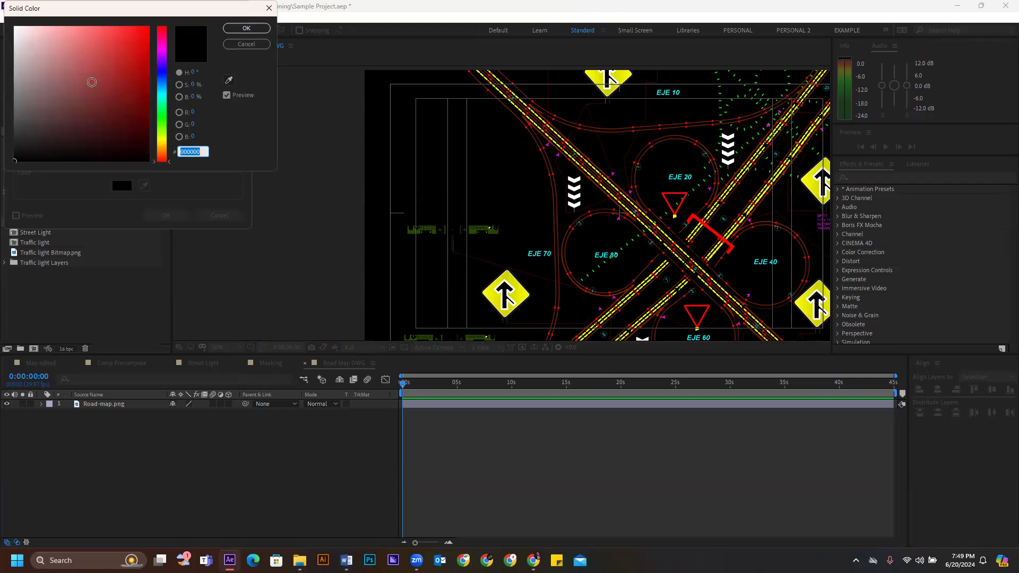
left_click(162, 122)
left_click(113, 33)
mouse_move(113, 33)
left_mouse_down()
mouse_move(98, 23)
mouse_move(58, 31)
left_mouse_up()
left_click(228, 28)
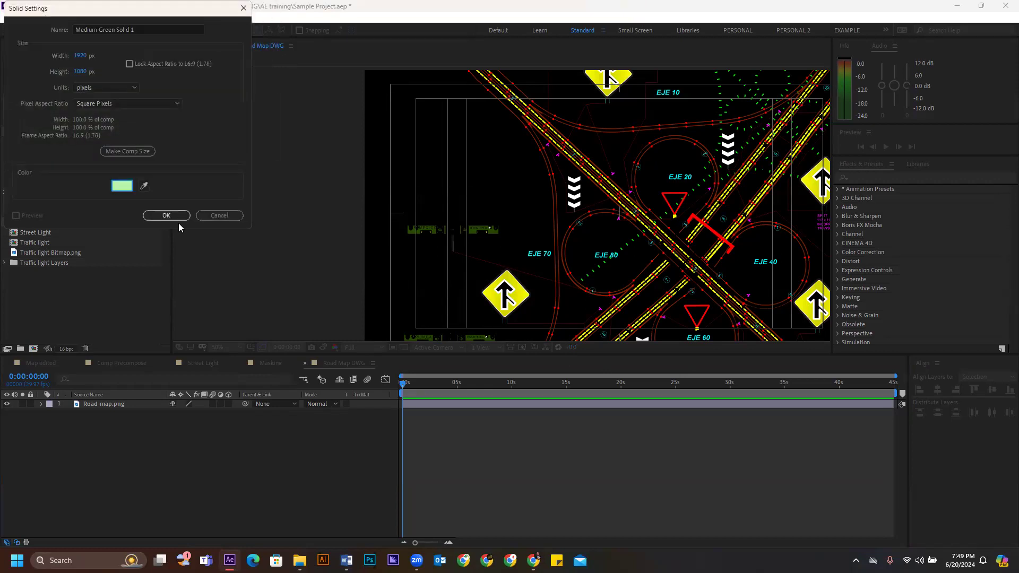
left_click(159, 215)
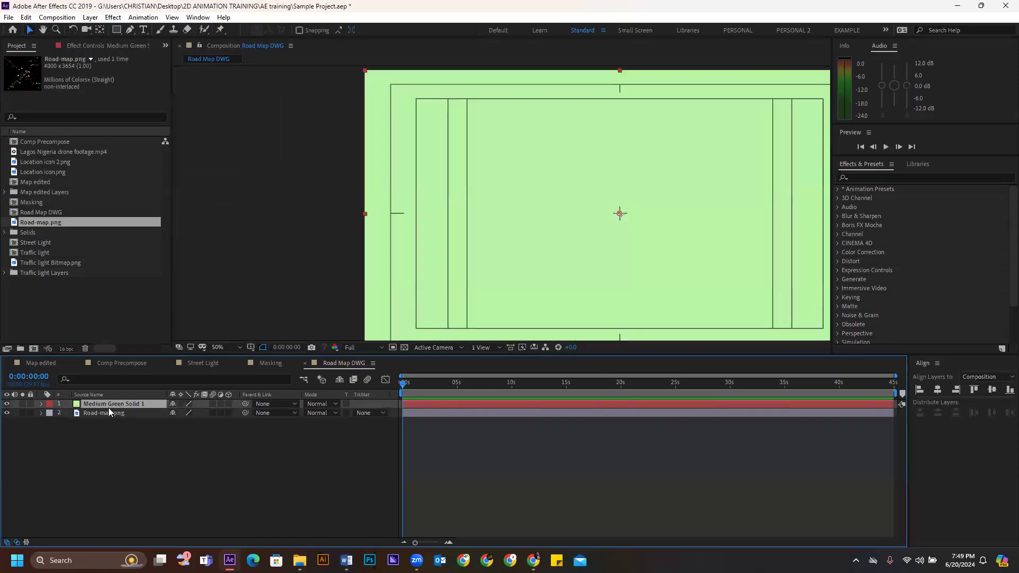
left_click_drag(117, 405, 109, 424)
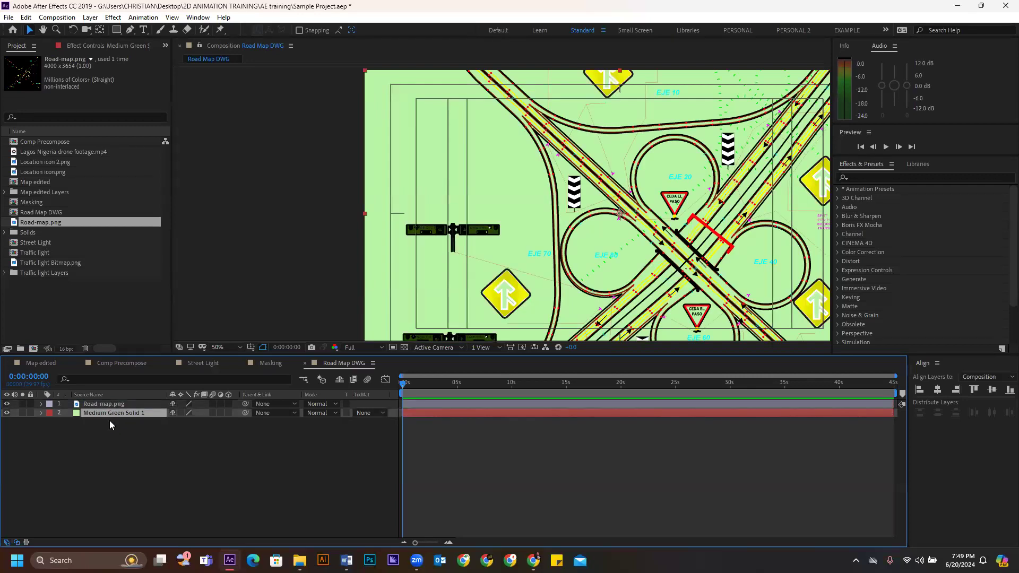
key("comma")
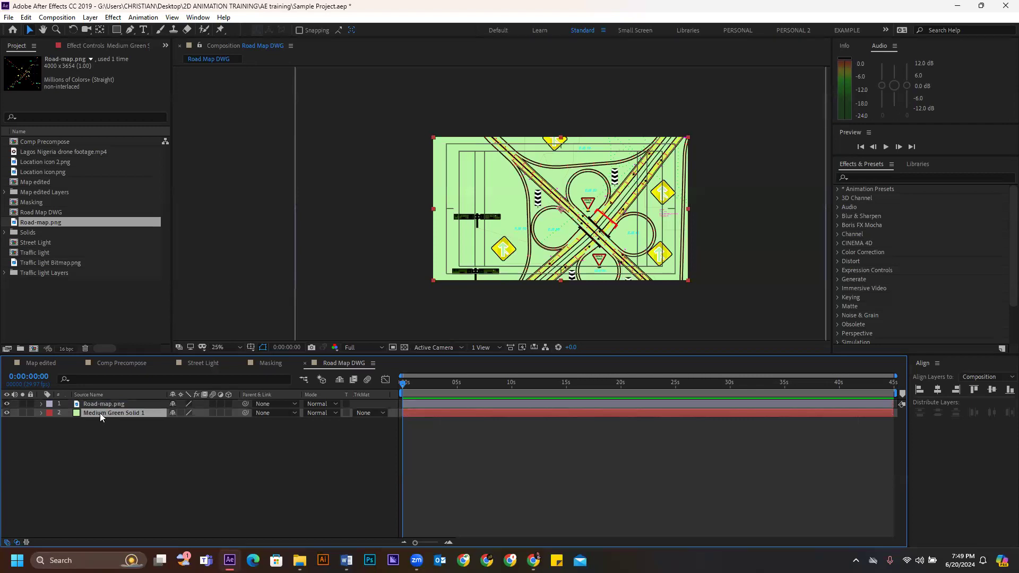
right_click(420, 413)
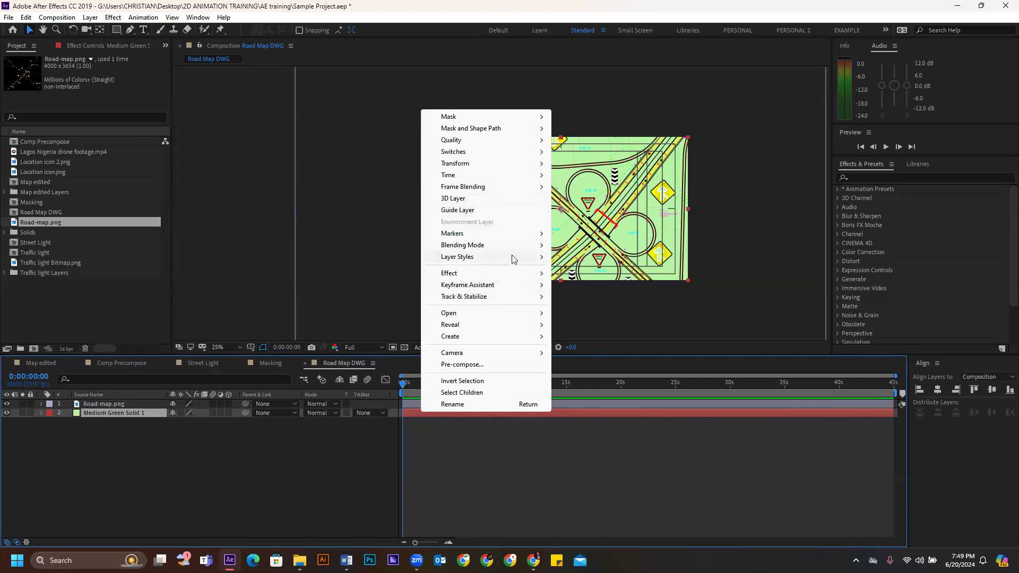
mouse_move(513, 258)
left_click(488, 473)
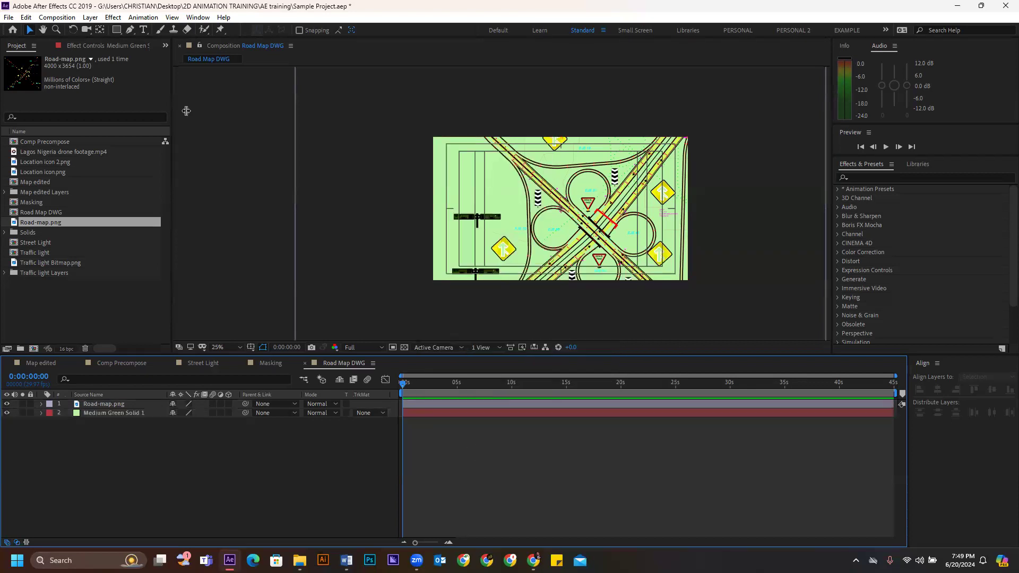
left_click(115, 413)
left_click(91, 17)
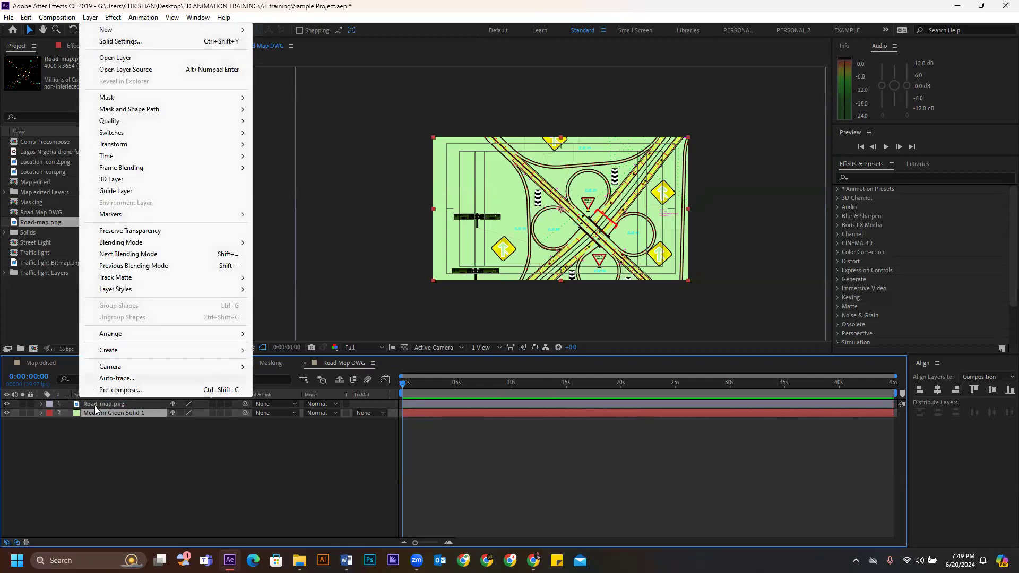
left_click(103, 433)
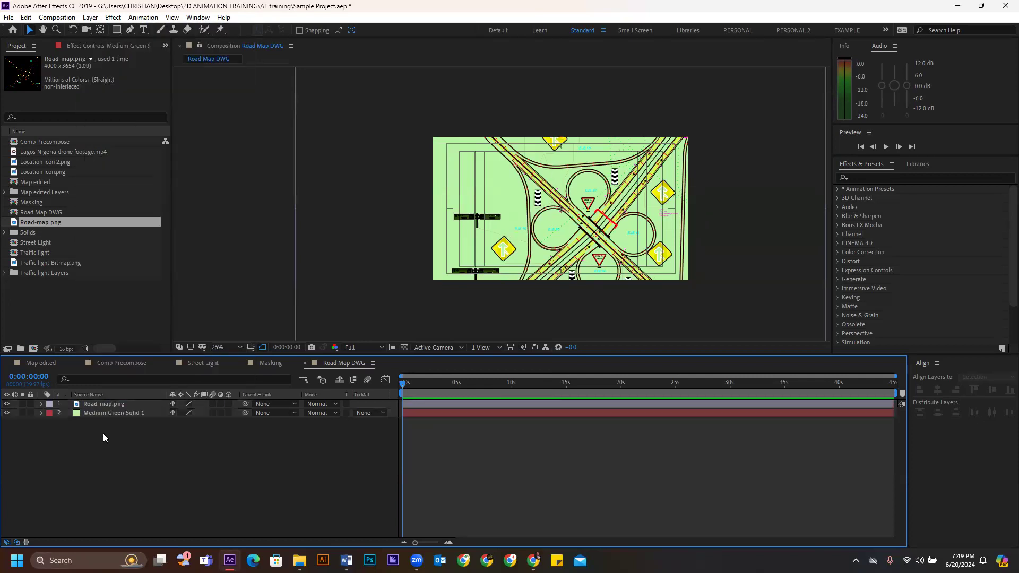
left_click(103, 405)
left_click(89, 17)
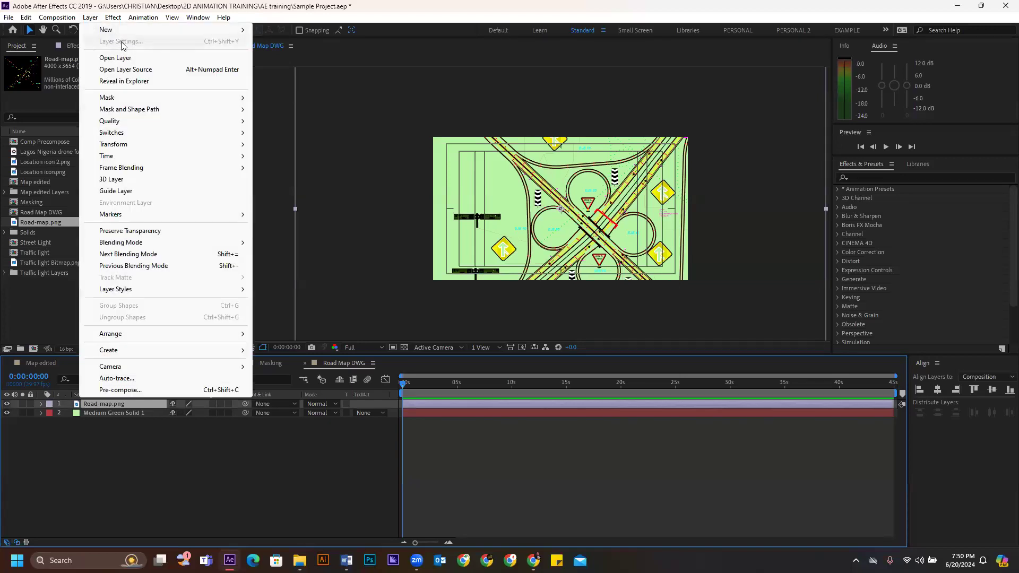
left_click(136, 436)
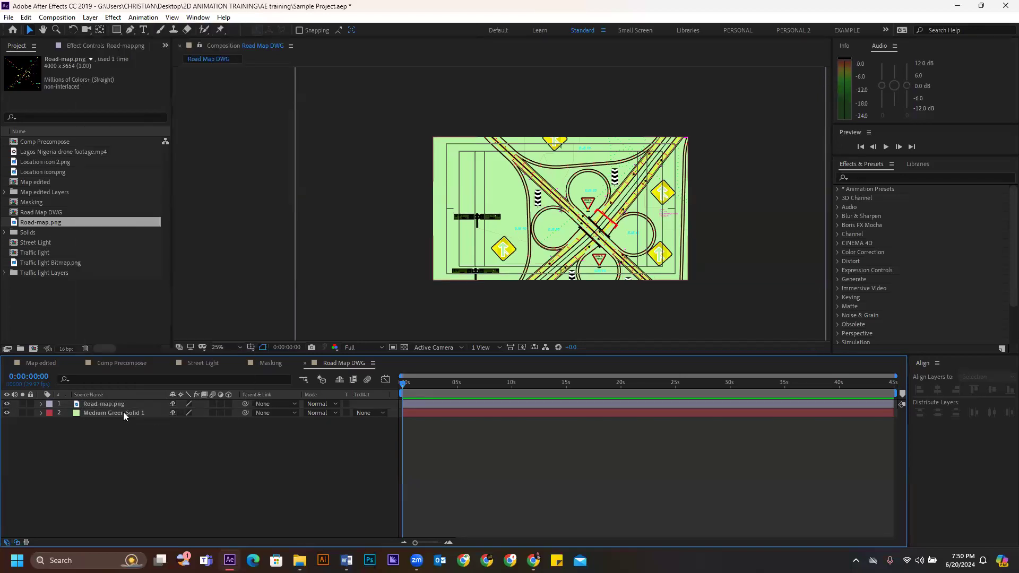
- Change the green background solid's color to white (FFFFFF) through its solid settings
left_click(123, 413)
left_click(90, 17)
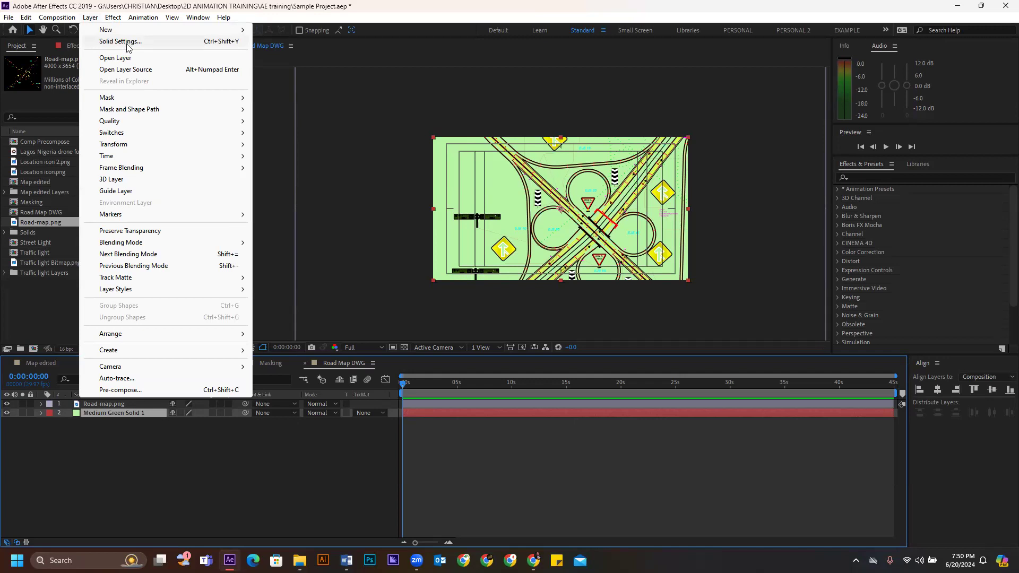
mouse_move(240, 31)
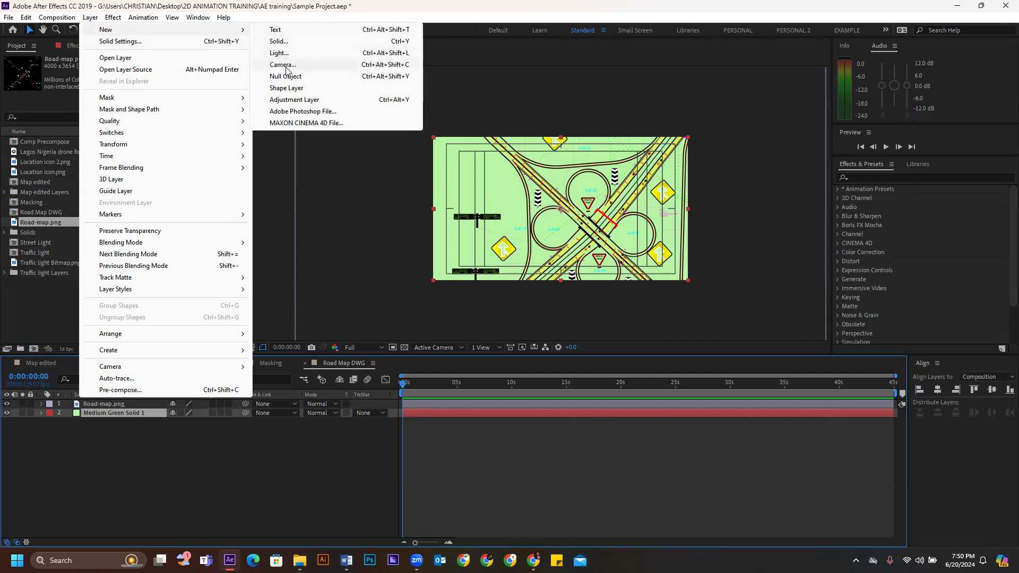
left_click(120, 43)
left_click(122, 185)
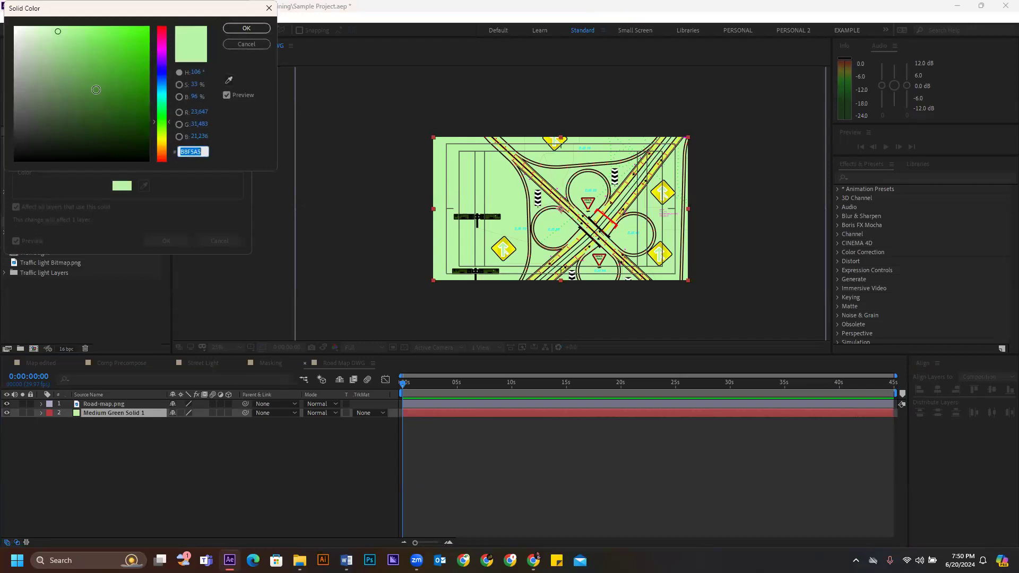
mouse_move(131, 47)
left_mouse_down()
mouse_move(150, 56)
mouse_move(155, 130)
mouse_move(5, 40)
mouse_move(5, 16)
left_mouse_up()
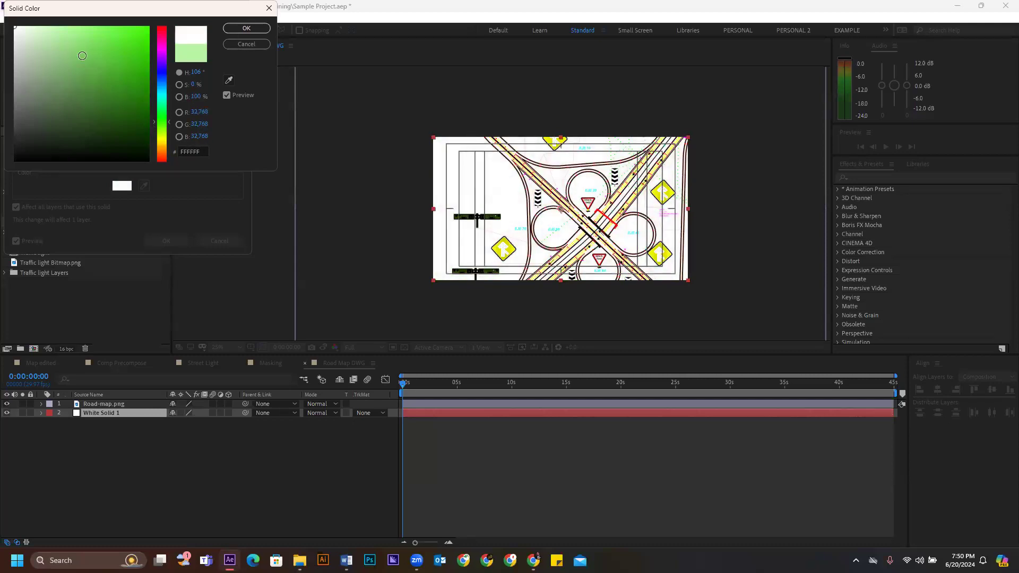
left_click_drag(162, 121, 162, 160)
mouse_move(55, 72)
left_mouse_down()
mouse_move(81, 69)
mouse_move(107, 115)
mouse_move(73, 92)
mouse_move(80, 70)
mouse_move(120, 100)
mouse_move(73, 110)
mouse_move(120, 126)
mouse_move(129, 162)
mouse_move(103, 91)
mouse_move(107, 68)
mouse_move(14, 27)
left_mouse_up()
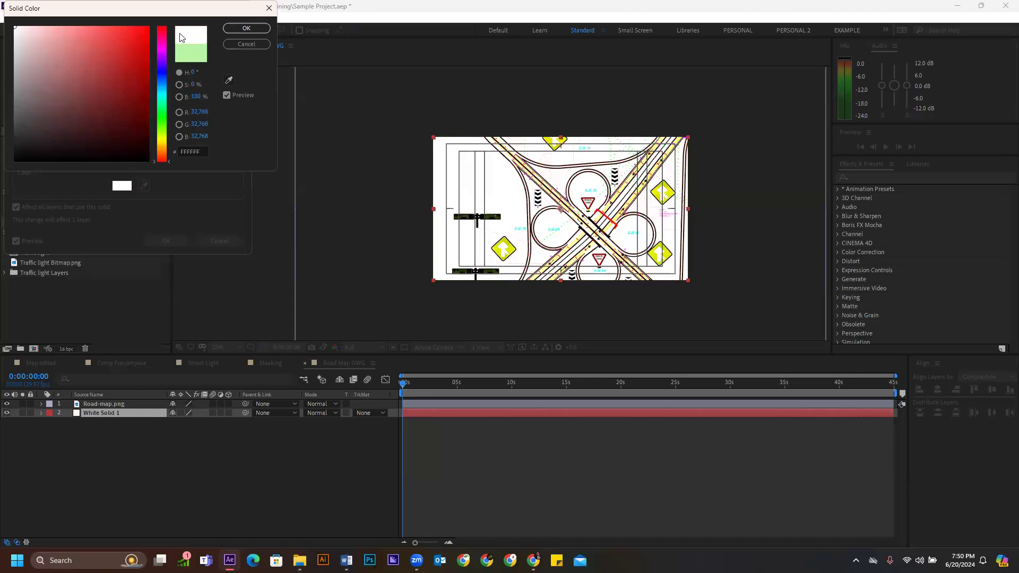
left_click(246, 28)
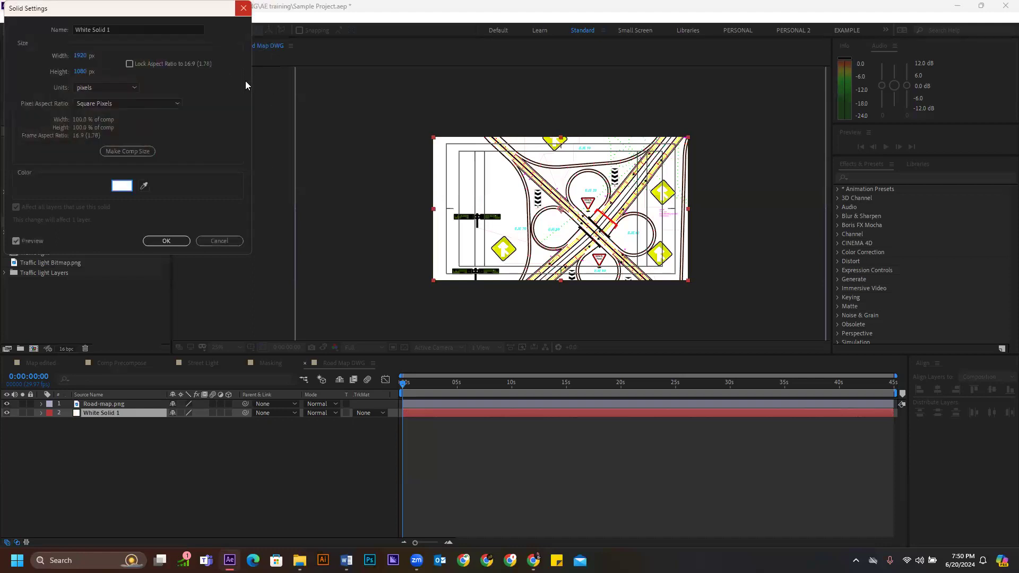
left_click(166, 240)
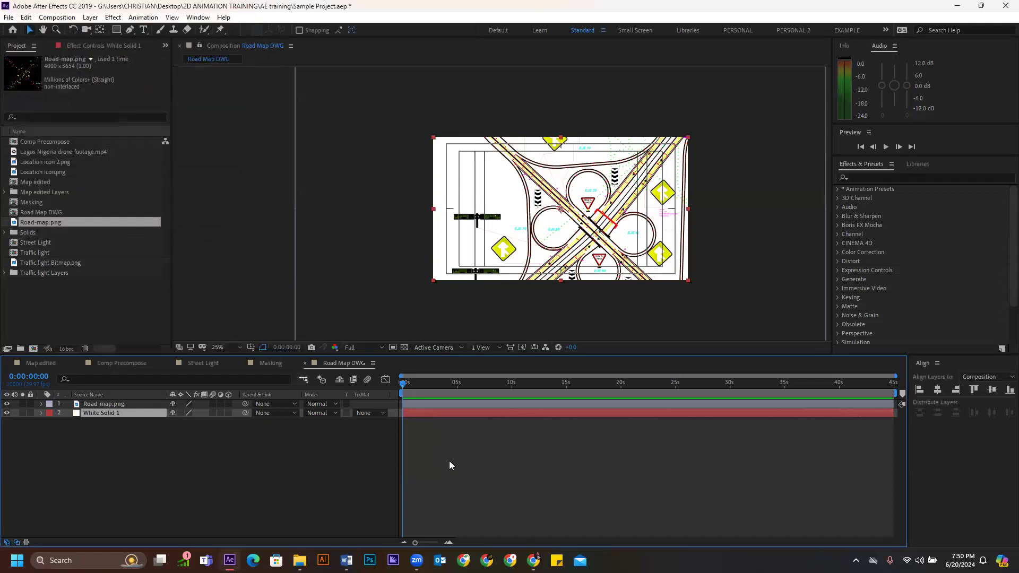
- Lock the white solid layer, select the road map and give the composition viewer more height
left_click(448, 461)
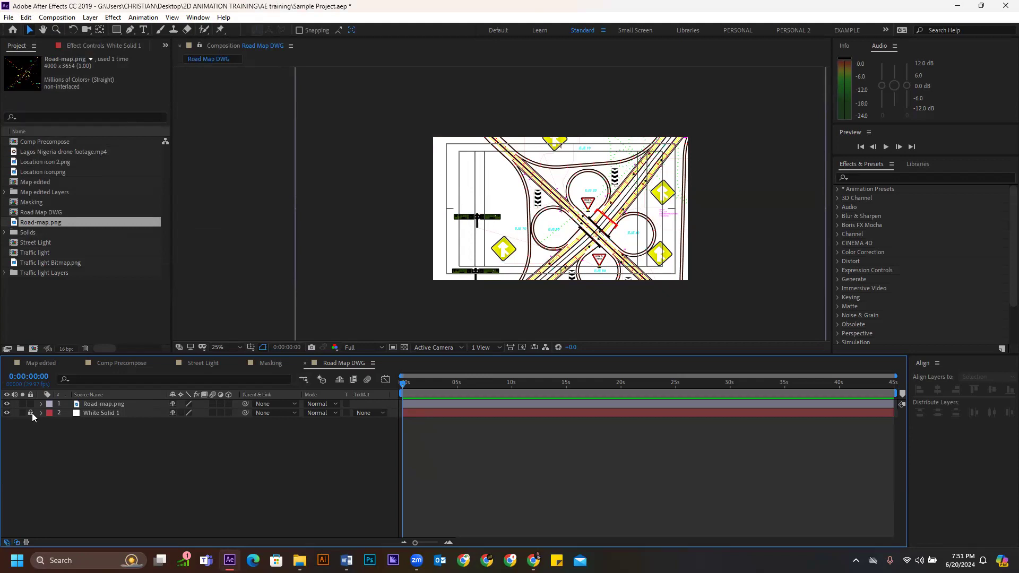
left_click(434, 229)
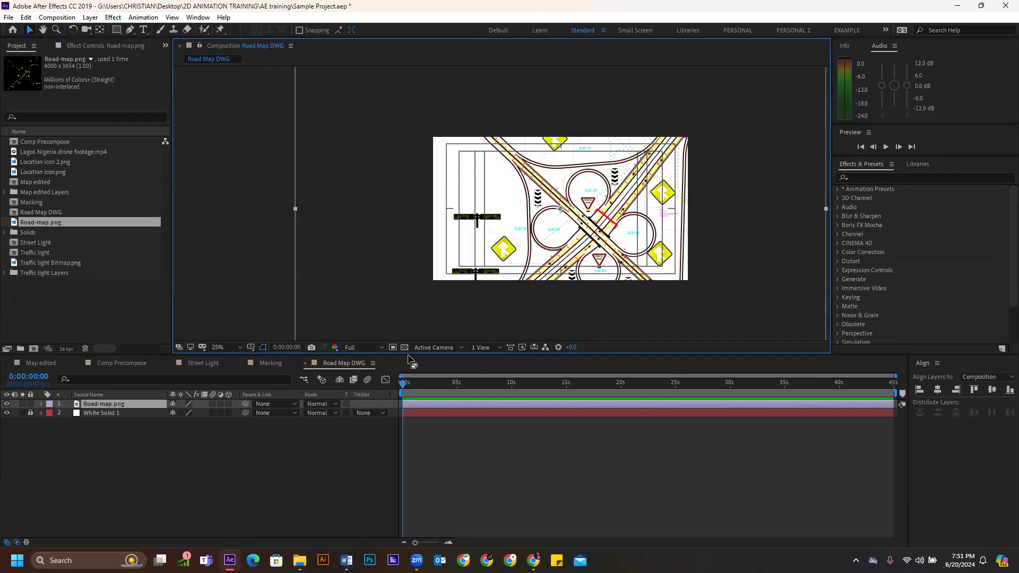
left_click_drag(409, 361, 426, 452)
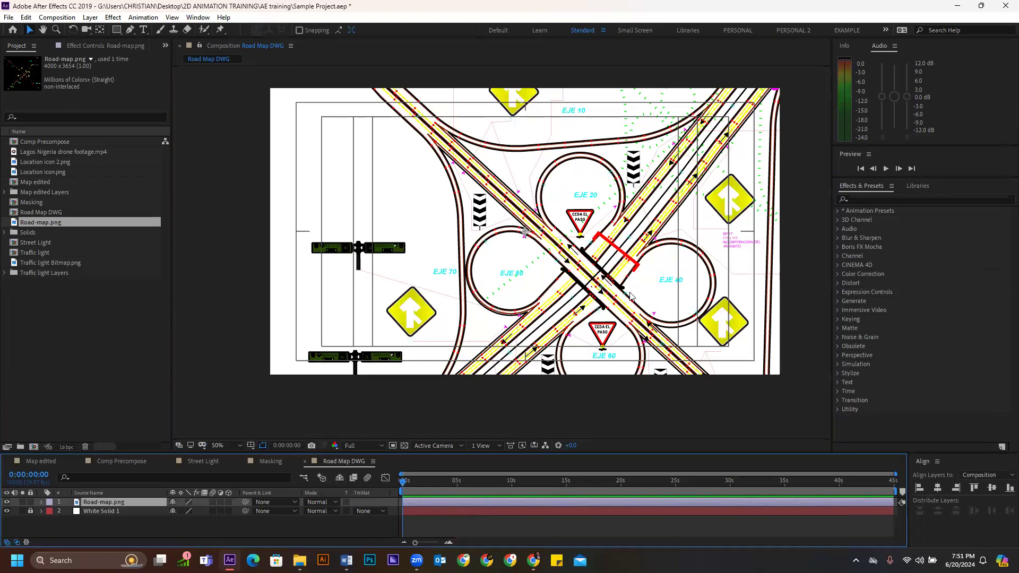
- Move the road map up and left to bring its lower road signs into the frame, and inspect the Tolcayuca-Pachuca sign up close
left_click_drag(506, 246, 384, 172)
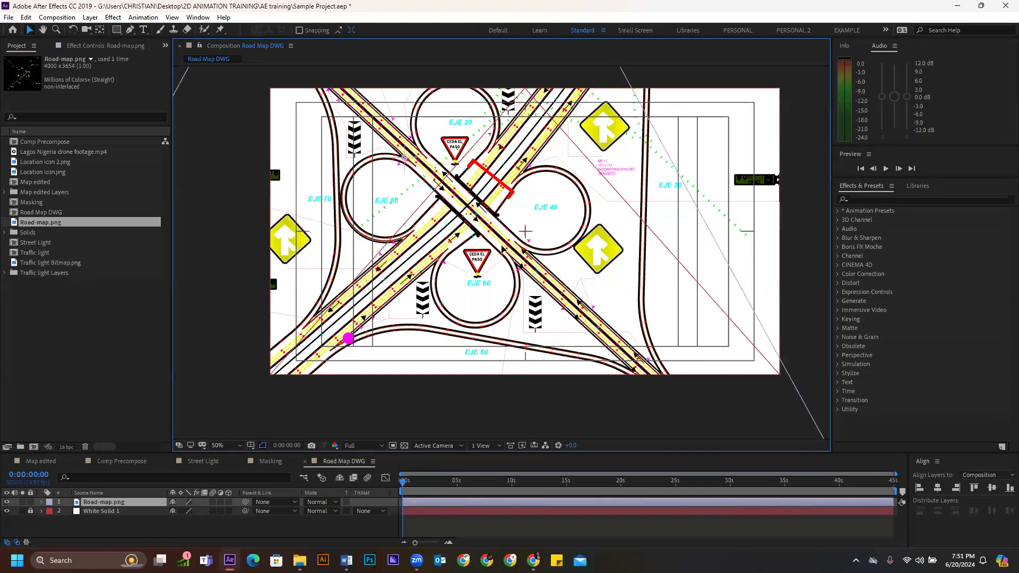
left_click_drag(517, 235, 517, 168)
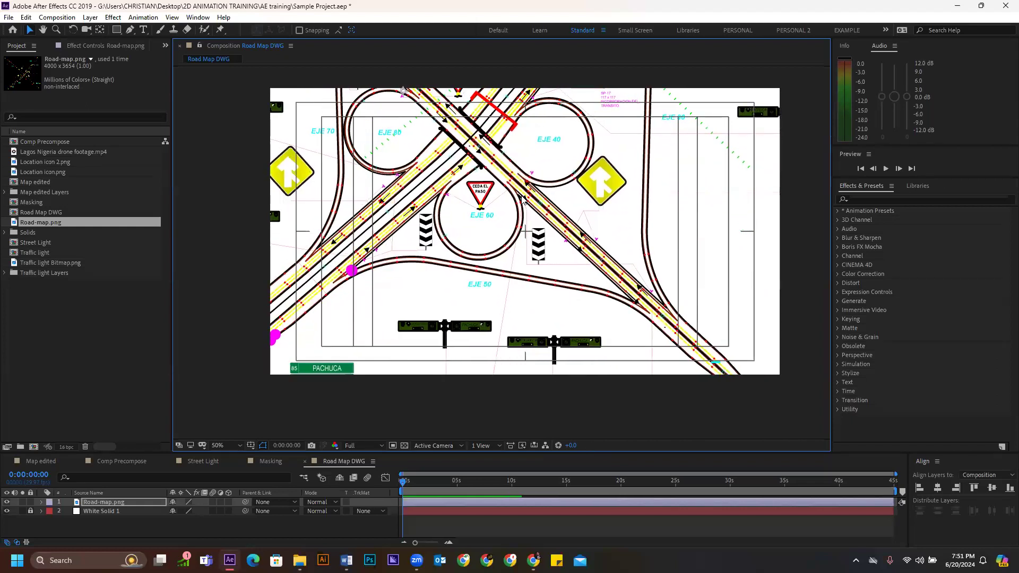
left_click_drag(527, 215, 512, 188)
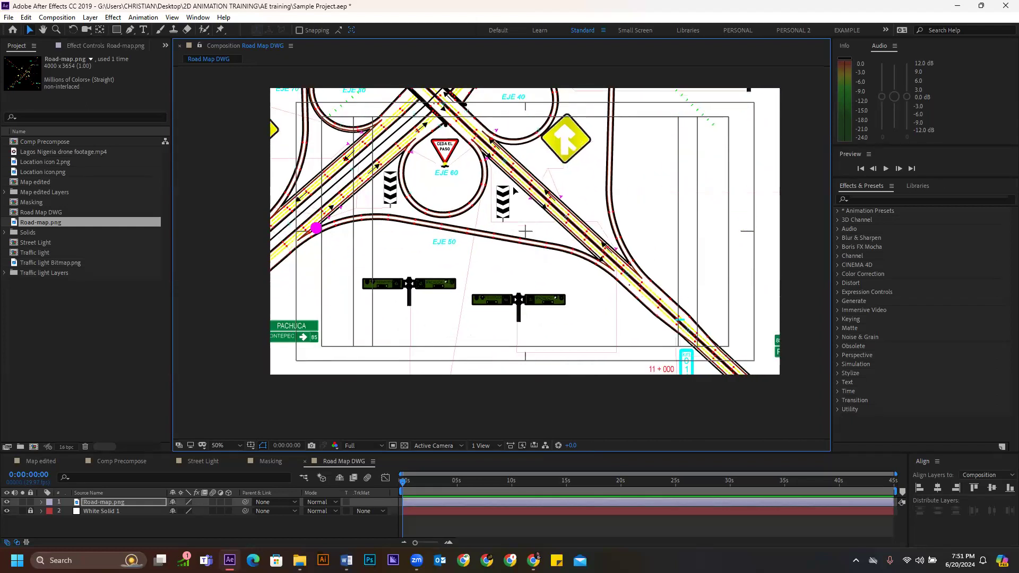
scroll(509, 266, "up", 6)
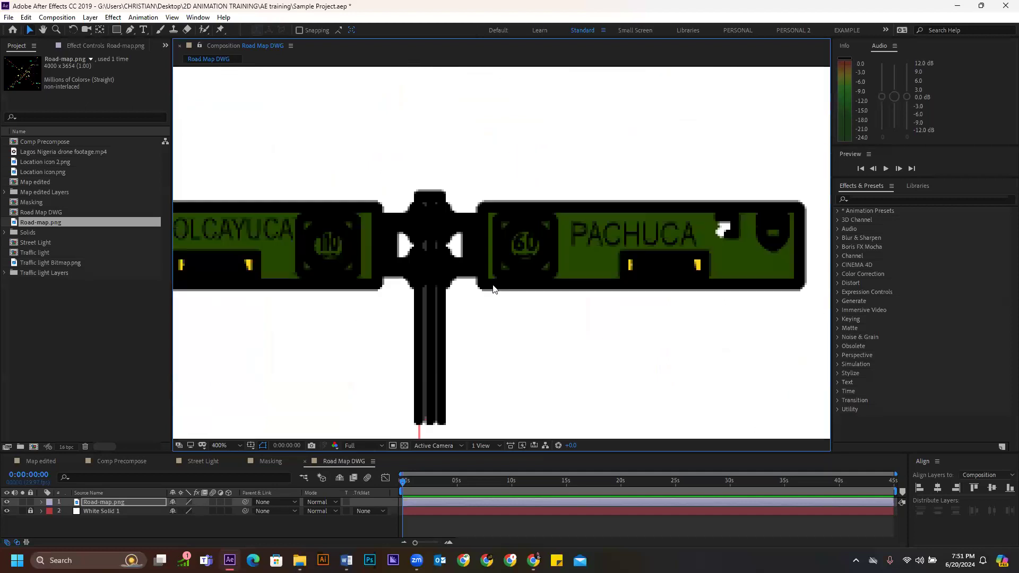
scroll(480, 273, "down", 2)
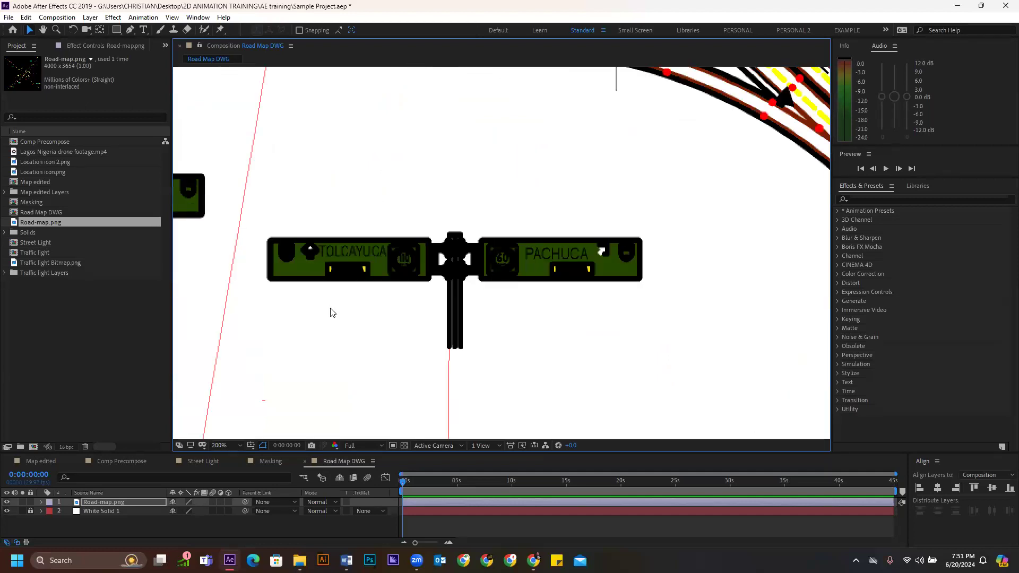
- Make the timeline area taller and expand the Road-map.png layer to show its Transform group
scroll(333, 313, "down", 2)
scroll(336, 313, "down", 1)
mouse_move(517, 323)
left_mouse_down()
mouse_move(480, 261)
mouse_move(461, 297)
mouse_move(371, 170)
mouse_move(395, 205)
mouse_move(442, 210)
left_mouse_up()
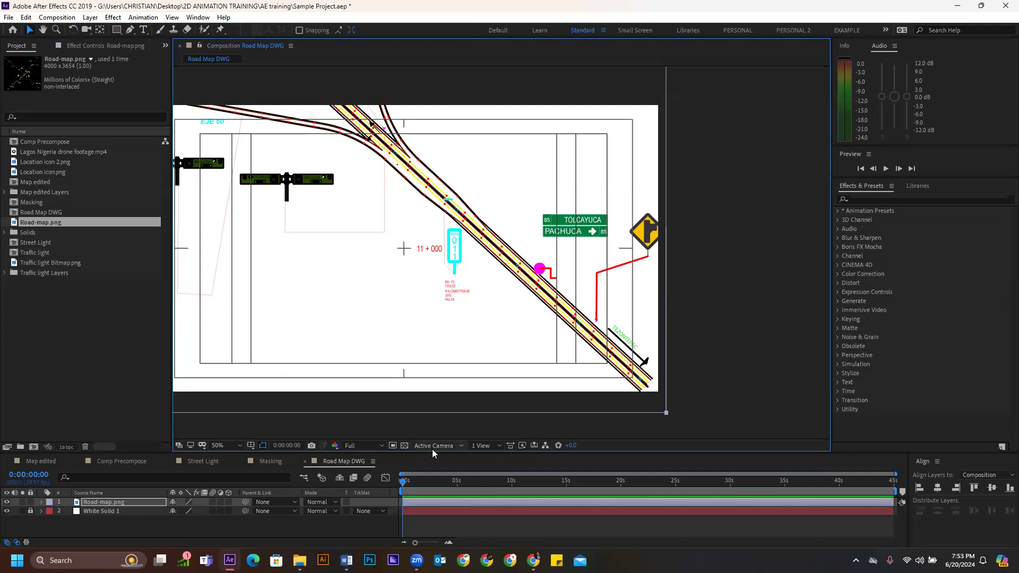
left_click_drag(475, 454, 449, 282)
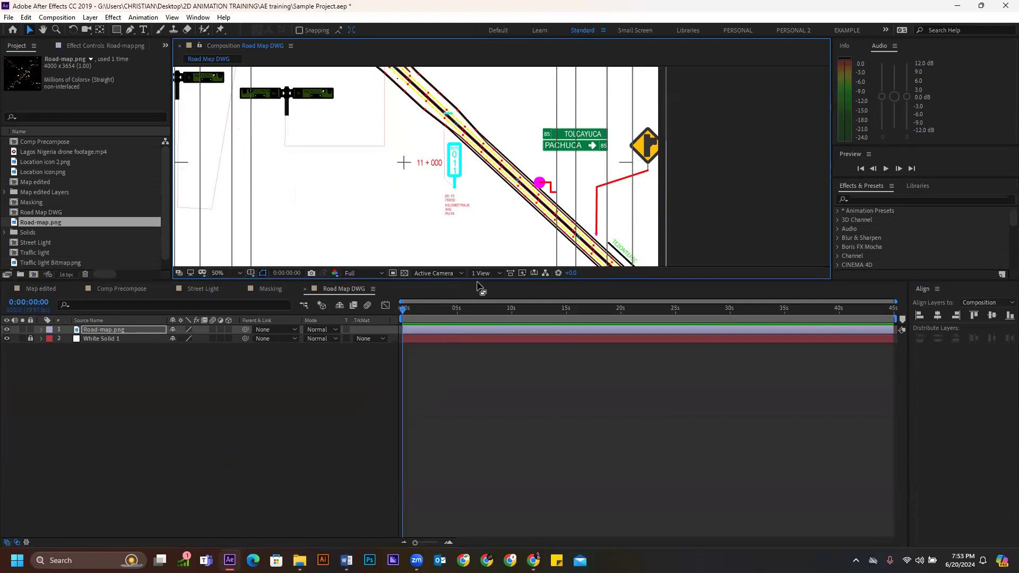
left_click(41, 329)
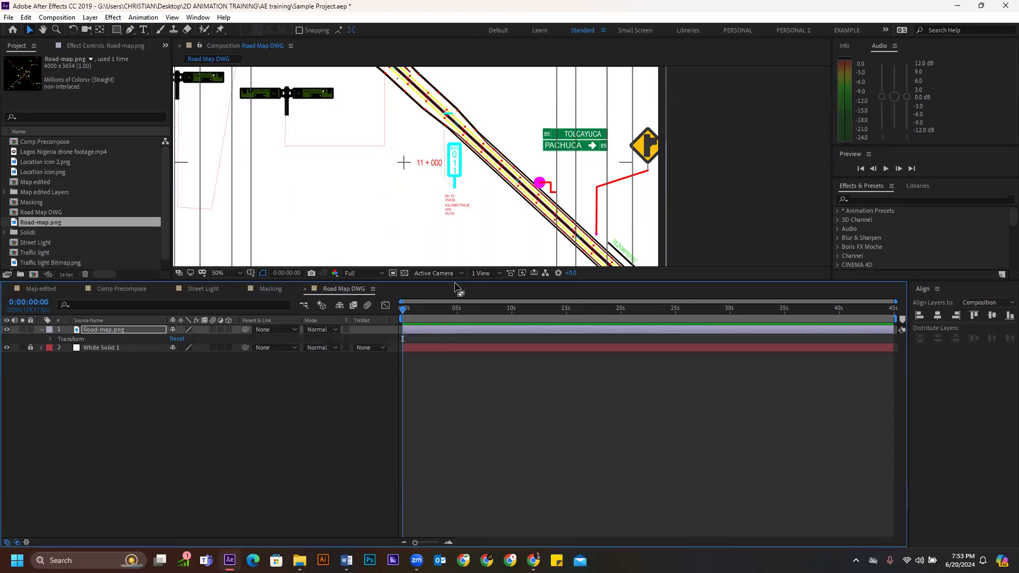
left_click_drag(455, 281, 466, 362)
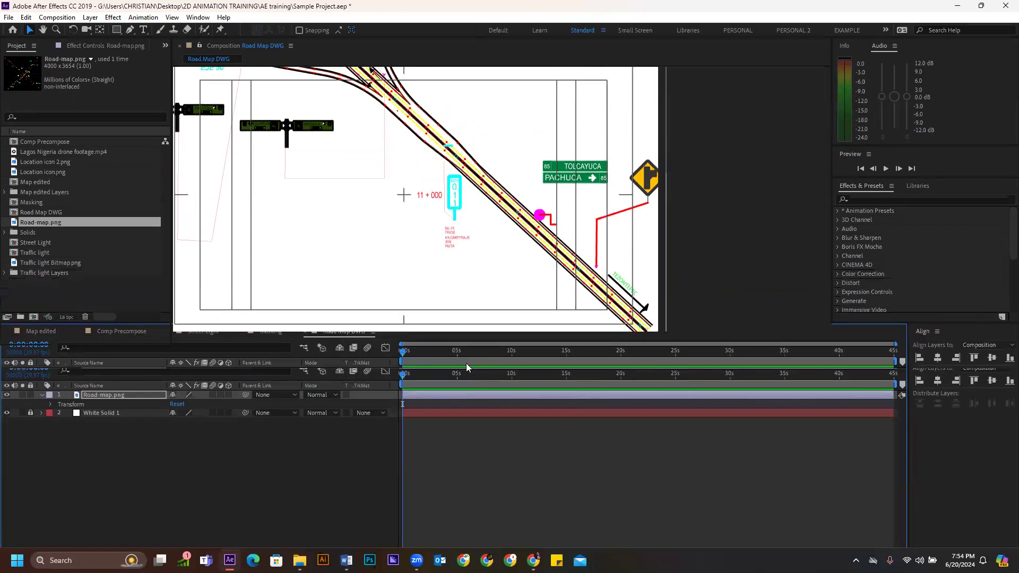
left_click(222, 354)
left_click(244, 178)
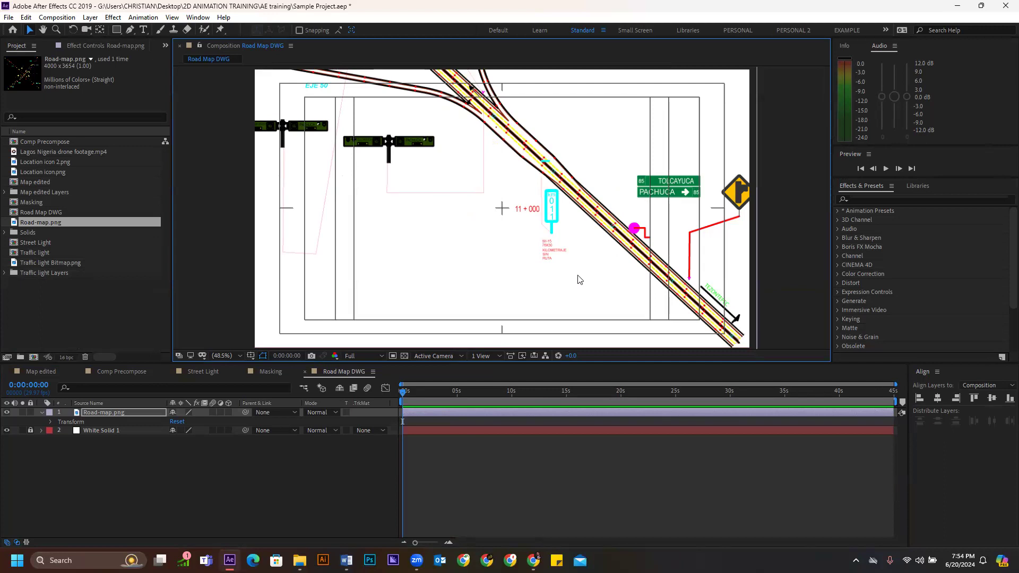
- Add a new null object to the Road Map DWG composition
scroll(573, 277, "down", 2)
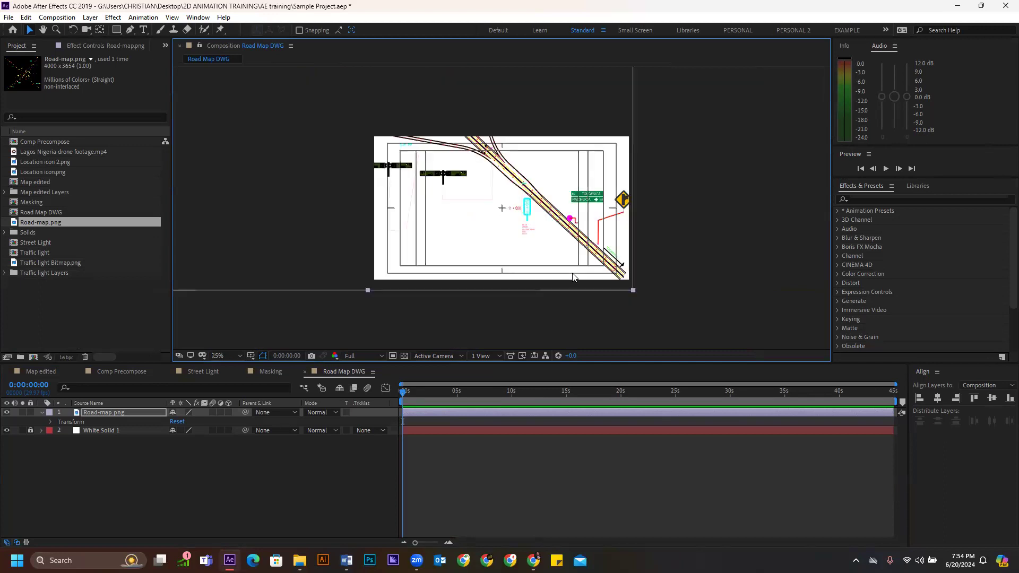
scroll(588, 244, "down", 1)
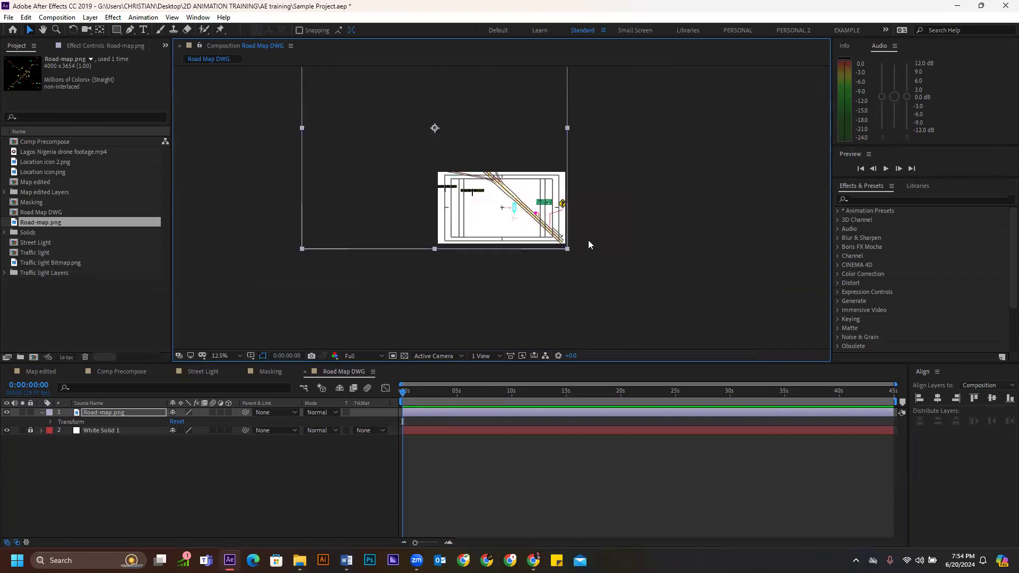
right_click(423, 456)
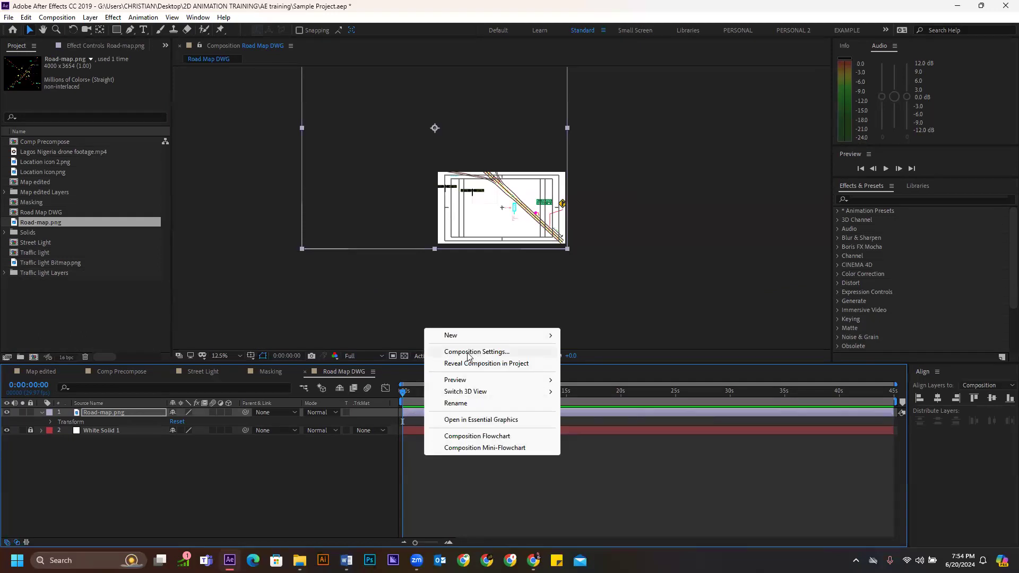
mouse_move(463, 340)
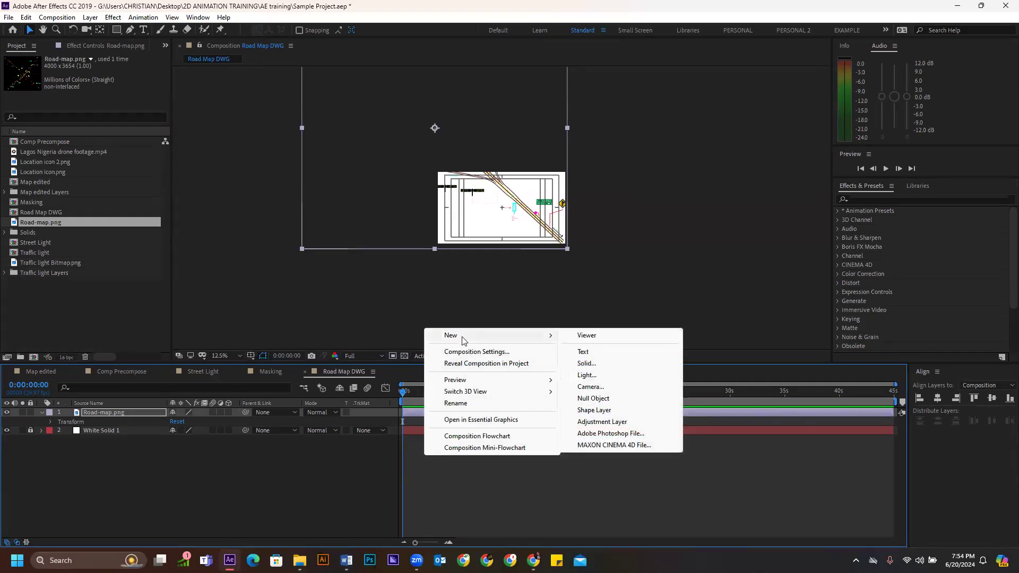
left_click(589, 399)
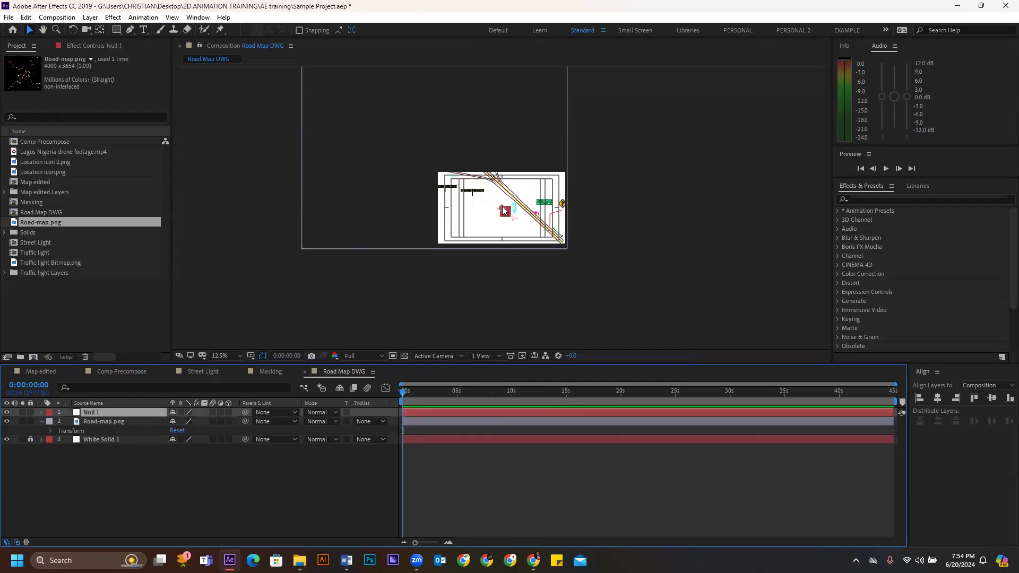
- Move the null object slightly left of the composition's centre, beside the 11 + 000 label
scroll(503, 211, "up", 3)
left_click_drag(513, 218, 487, 217)
scroll(478, 222, "up", 2)
scroll(466, 230, "down", 2)
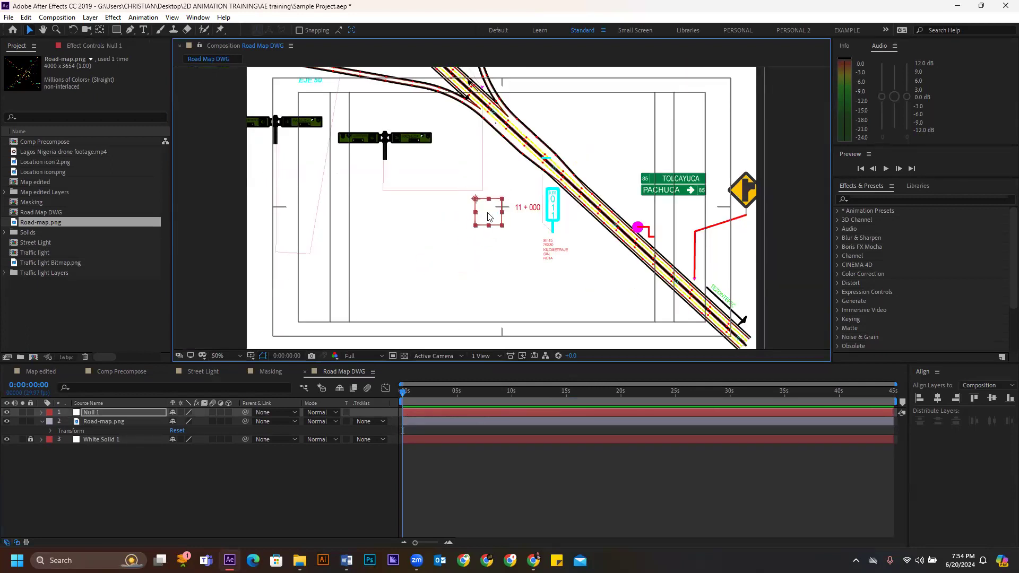
scroll(563, 216, "down", 1)
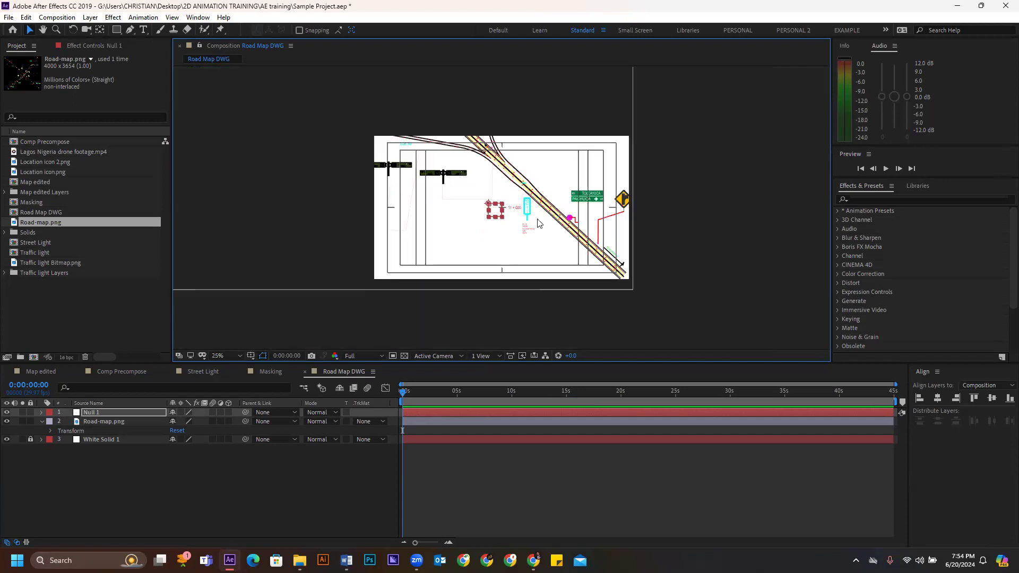
scroll(616, 248, "down", 1)
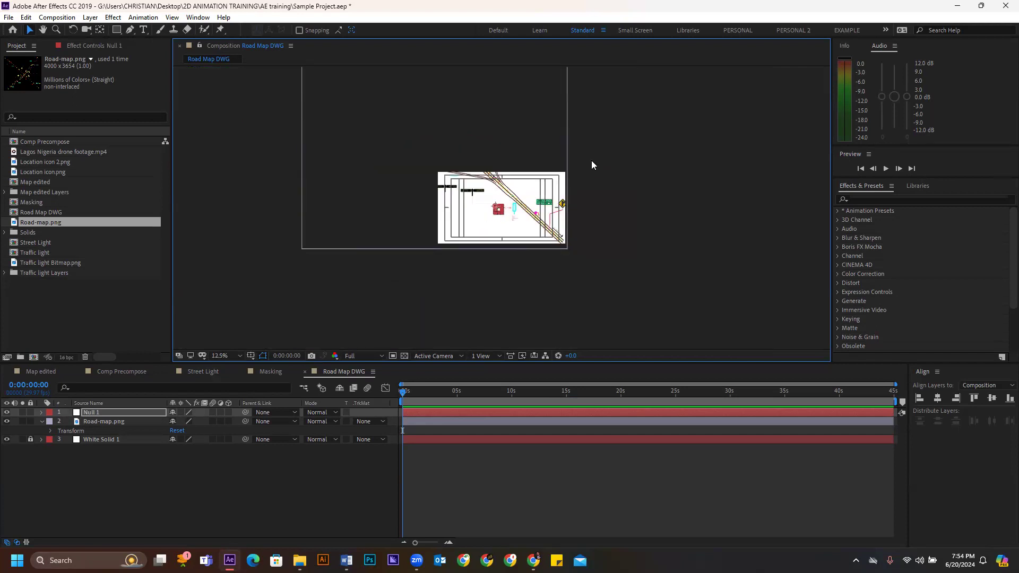
- Reposition the null object between the PACHUCA road sign and the diagonal road, just above the composition's centre
key("h")
left_click_drag(600, 141, 645, 221)
key("v")
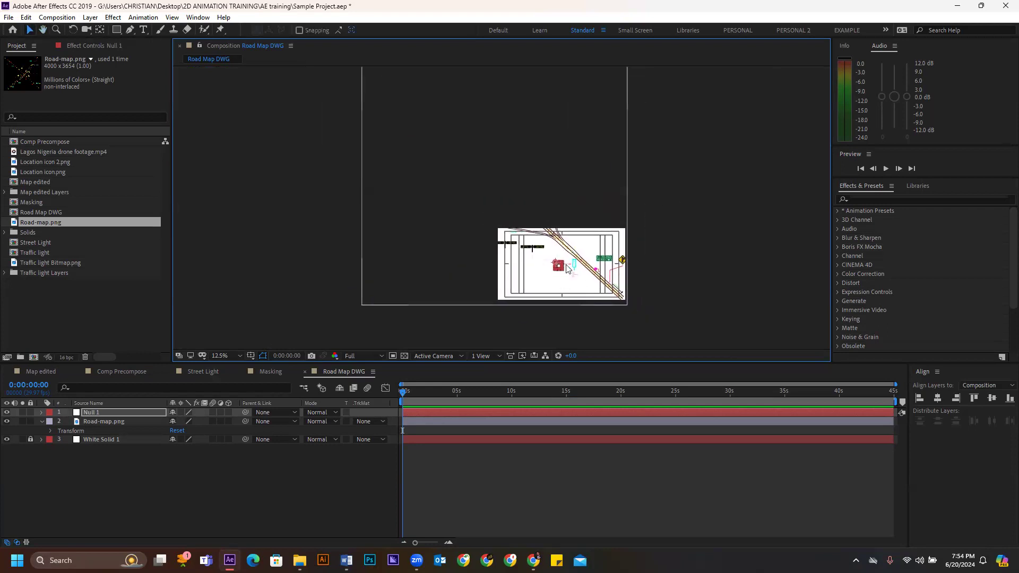
key("period")
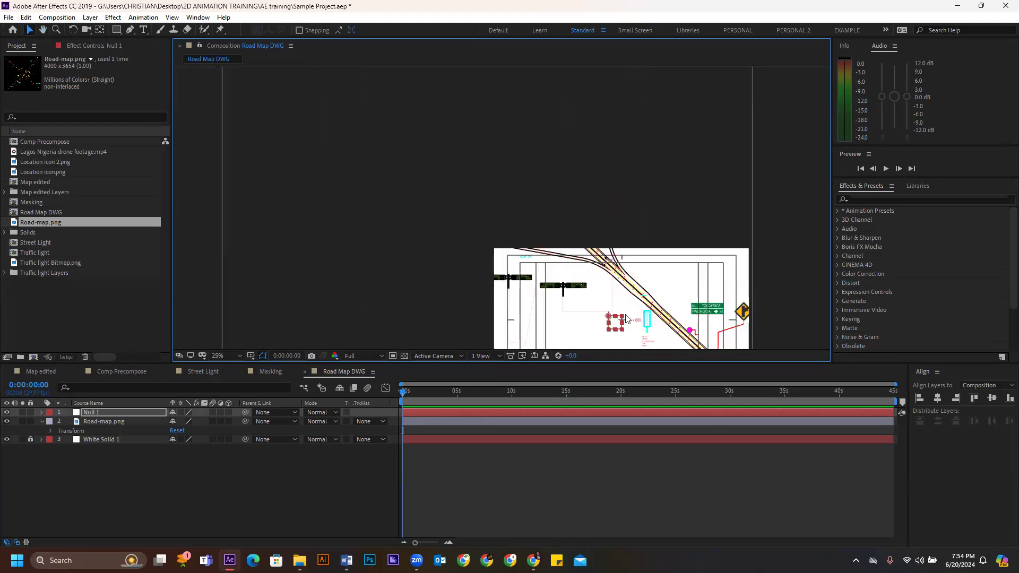
key("h")
left_click_drag(656, 292, 565, 200)
key("v")
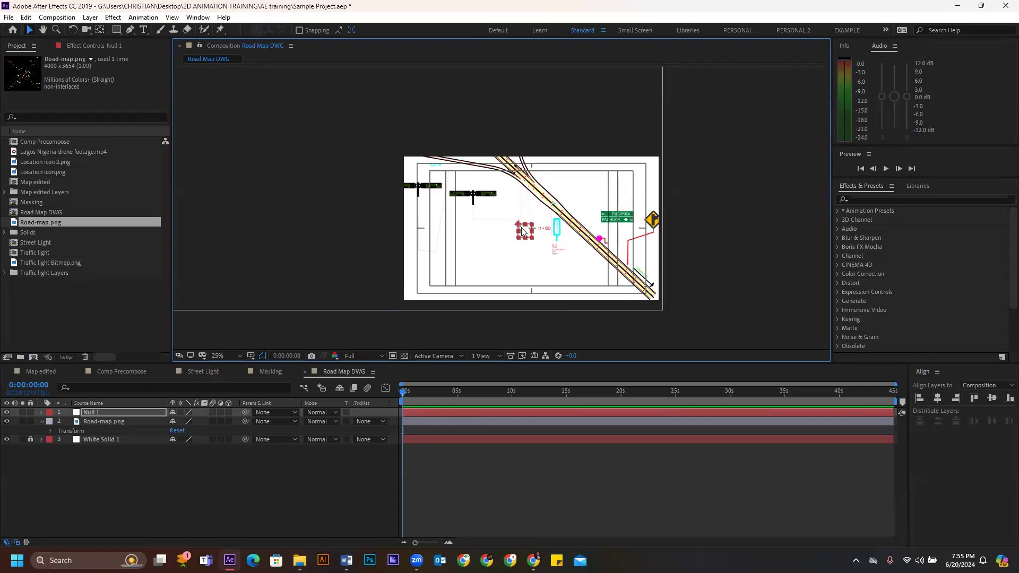
left_click_drag(526, 232, 520, 216)
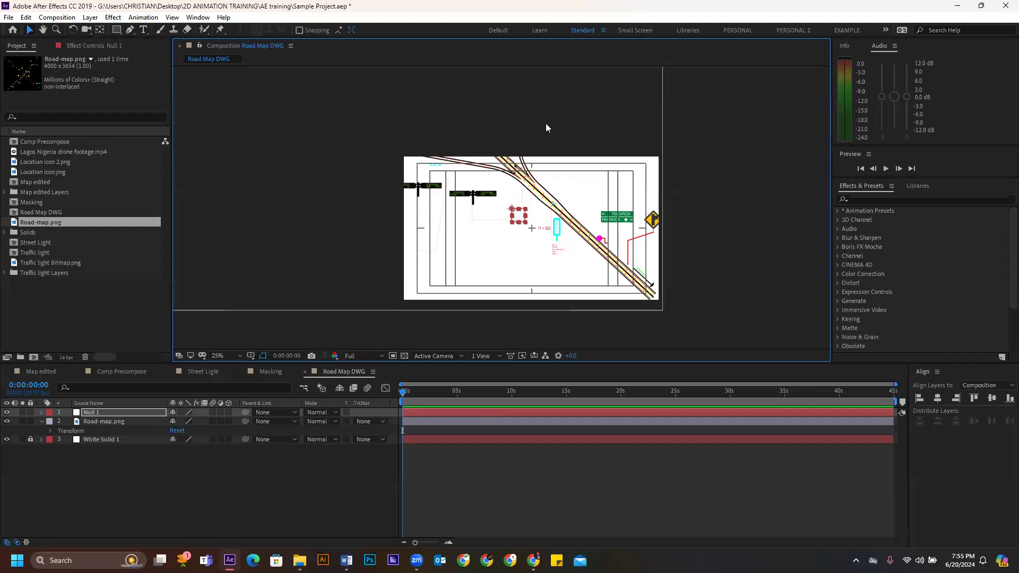
mouse_move(520, 215)
left_mouse_down()
mouse_move(500, 207)
mouse_move(541, 223)
mouse_move(518, 222)
mouse_move(533, 211)
mouse_move(511, 219)
mouse_move(528, 220)
mouse_move(522, 212)
left_mouse_up()
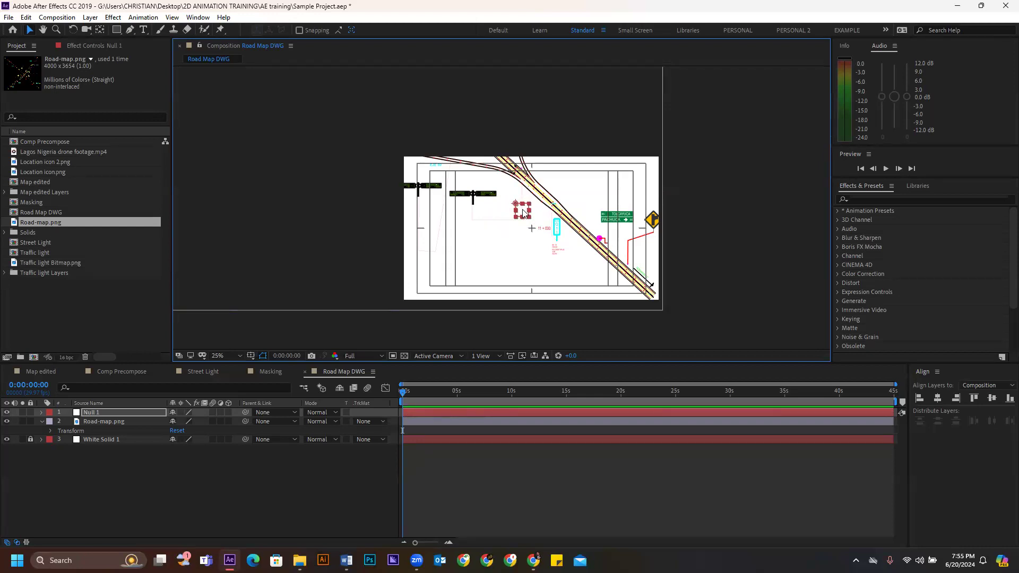
scroll(519, 212, "up", 2)
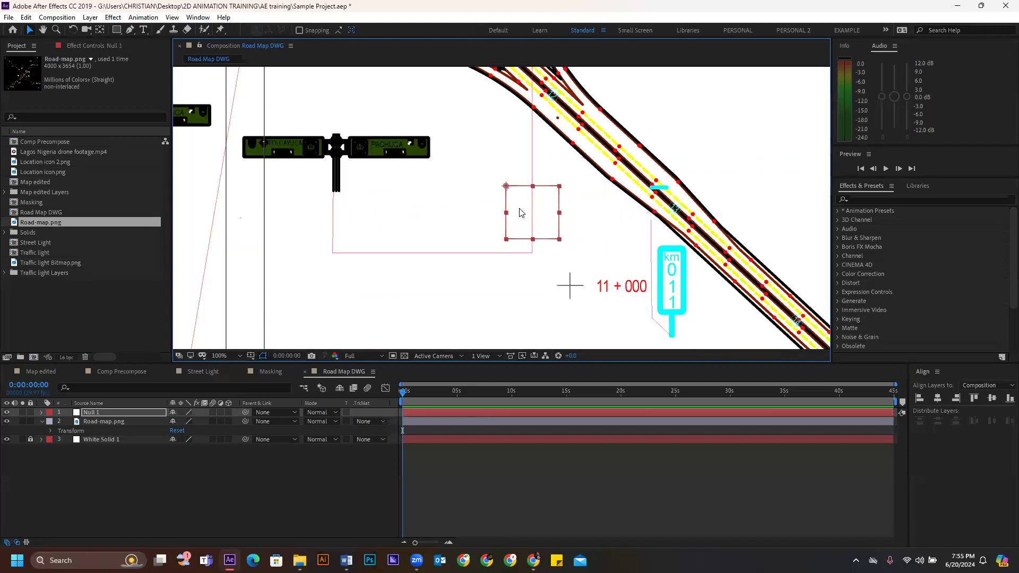
mouse_move(559, 215)
left_mouse_down()
mouse_move(573, 207)
mouse_move(568, 217)
left_mouse_up()
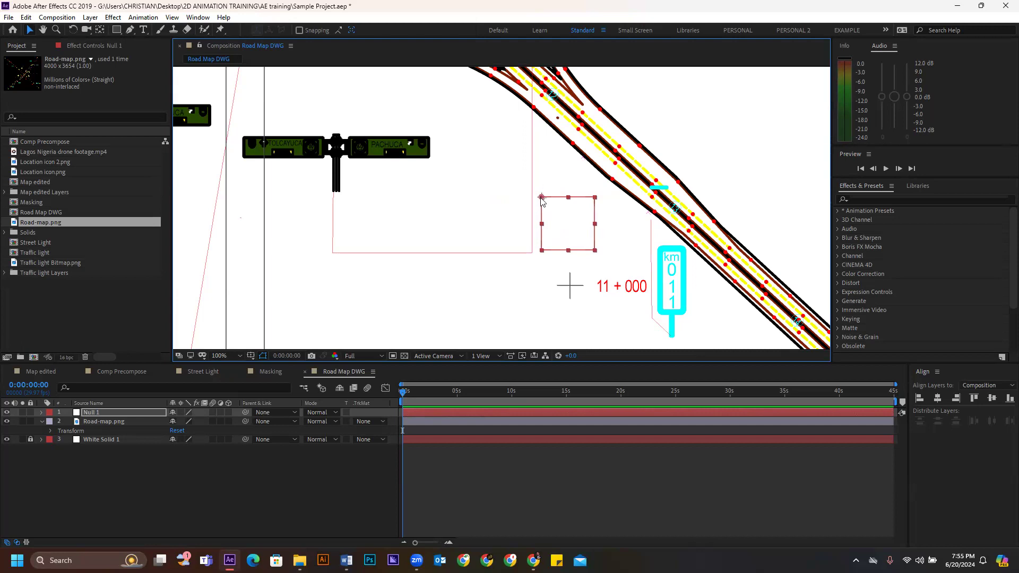
- Move the null object's anchor point from its corner to its centre with the Pan Behind tool
key("y")
left_click_drag(556, 216, 567, 224)
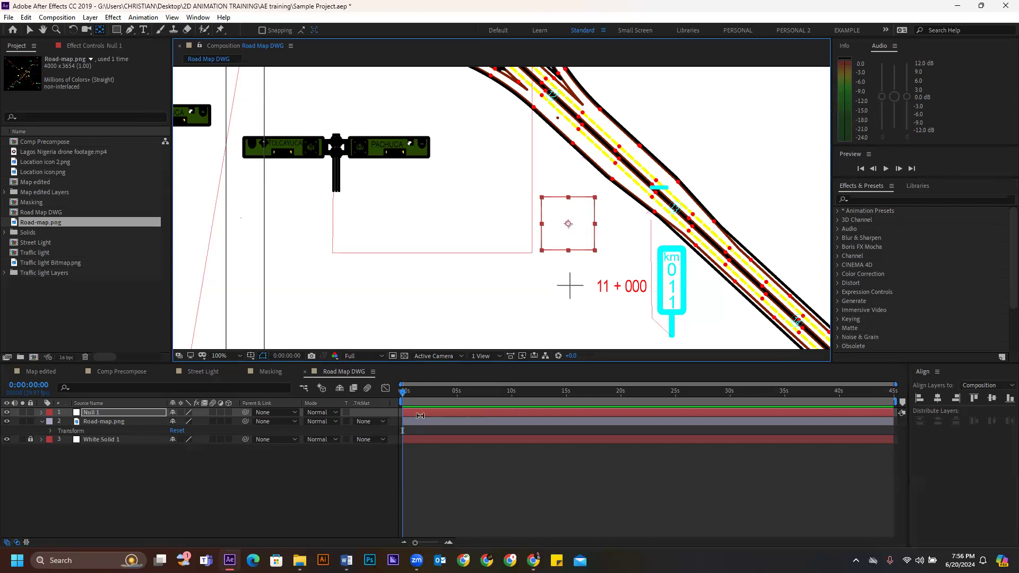
left_click(420, 415)
key("v")
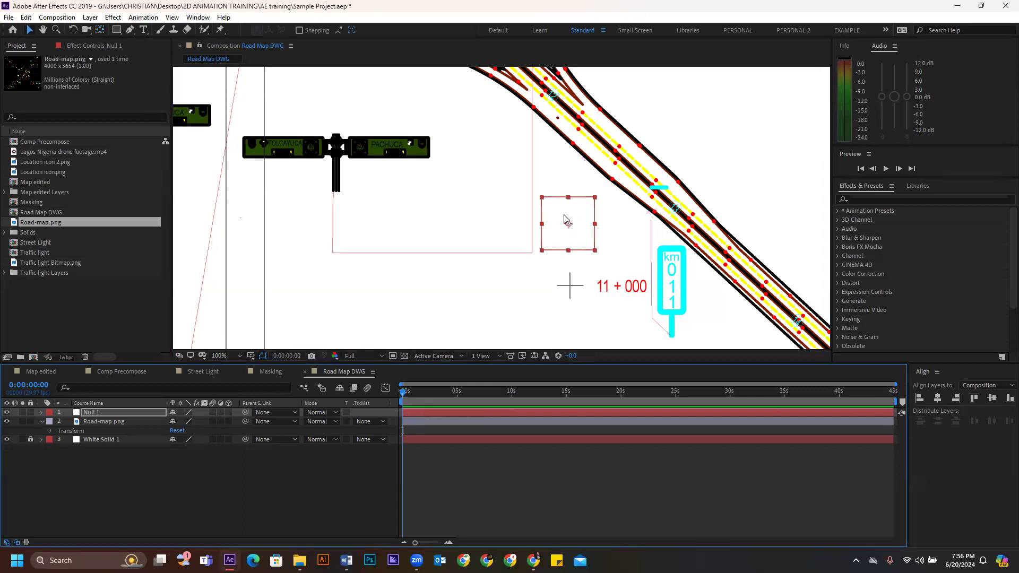
- Set the null object's scale to 300%
key("s")
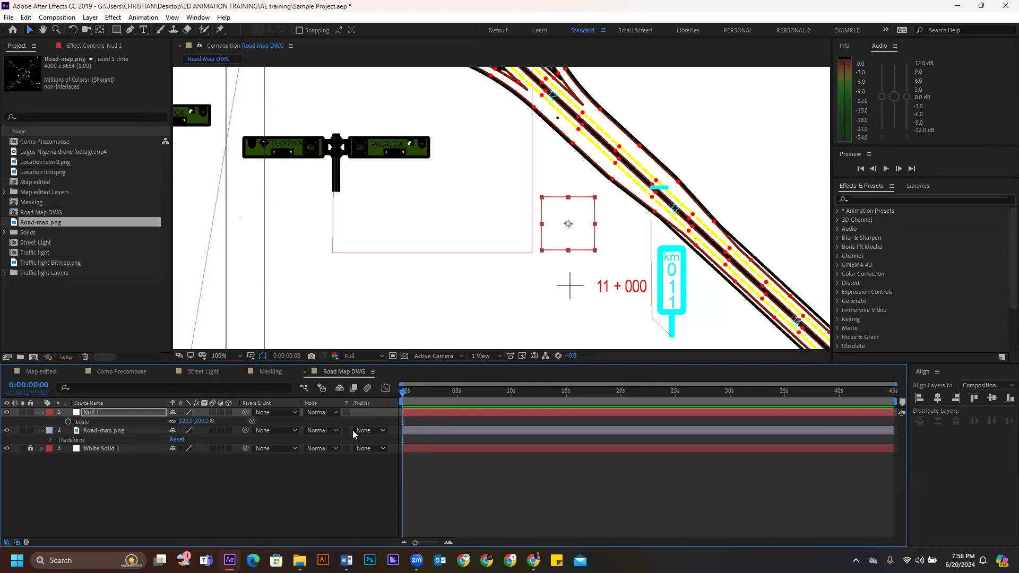
mouse_move(186, 421)
left_mouse_down()
mouse_move(254, 417)
mouse_move(184, 421)
left_mouse_up()
left_click(185, 421)
type("300")
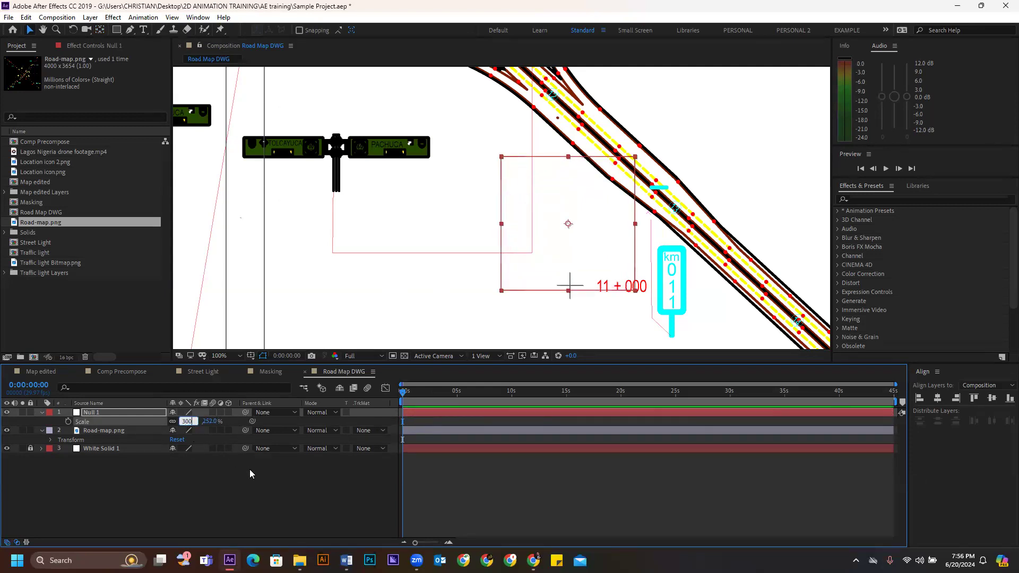
key("Return")
scroll(536, 219, "down", 4)
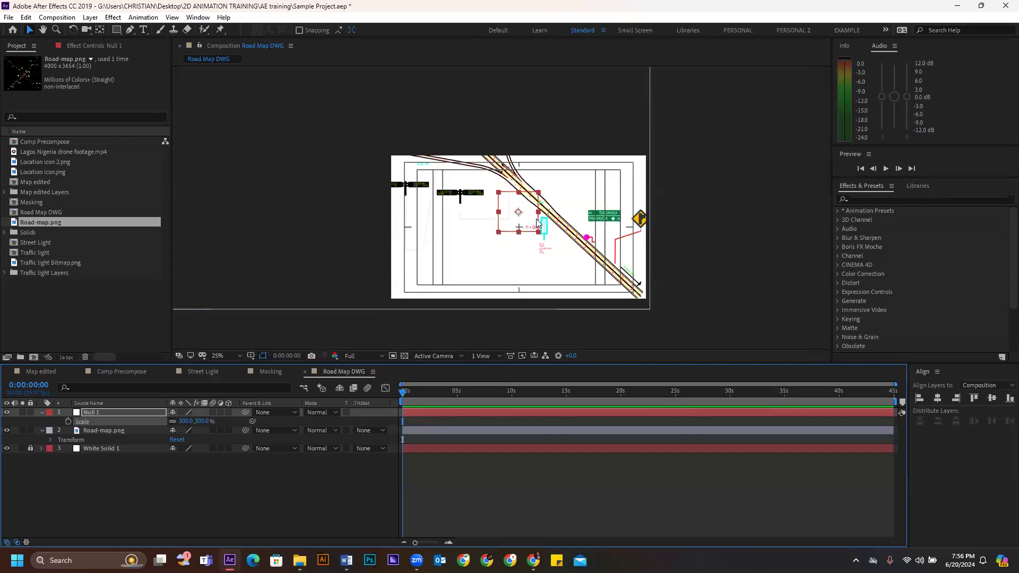
- Move the null object out of the frame to the centre of the full road map image
left_click_drag(536, 219, 351, 132)
scroll(717, 204, "down", 1)
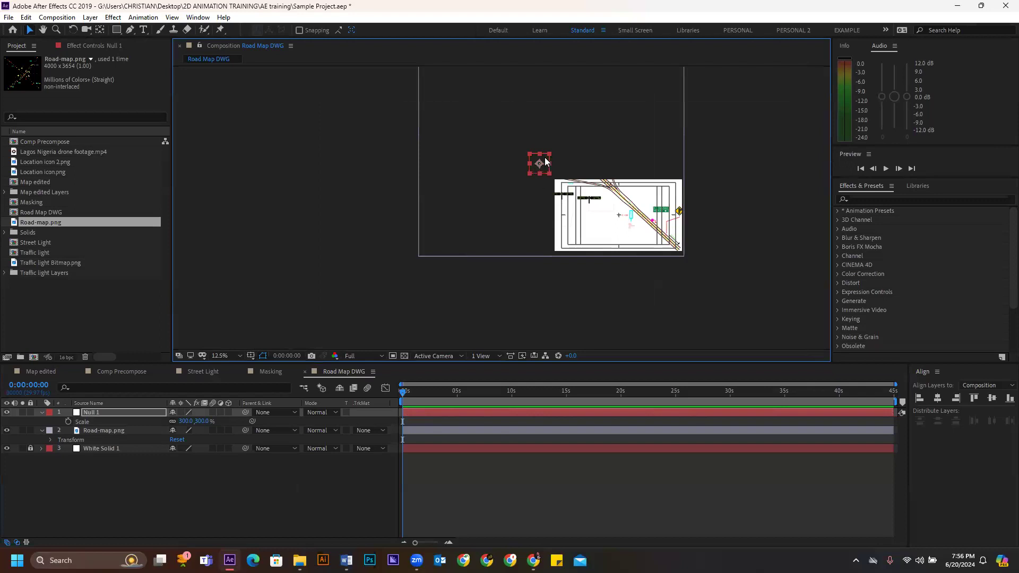
left_click_drag(544, 157, 554, 127)
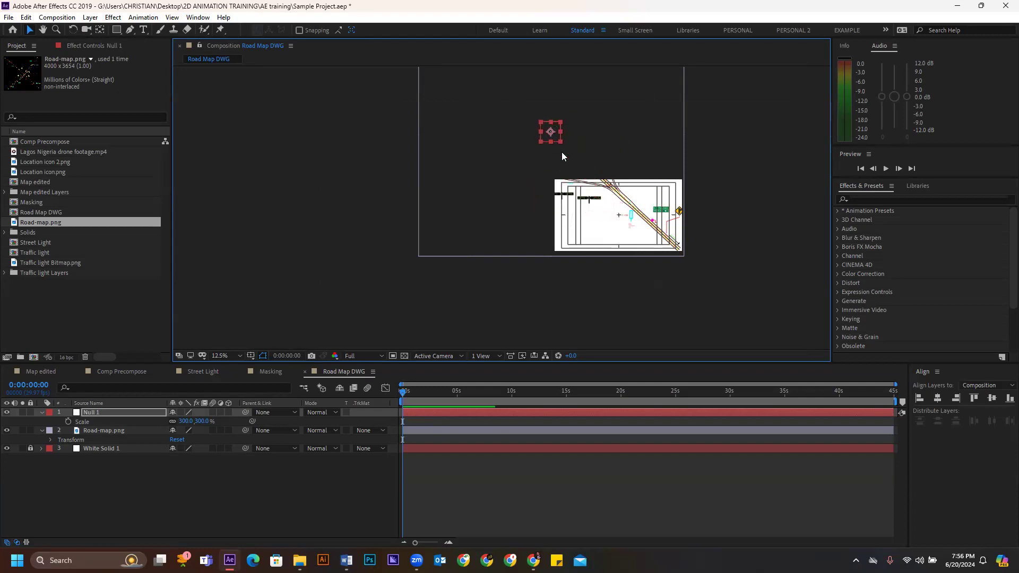
key("comma")
key("period")
key("comma")
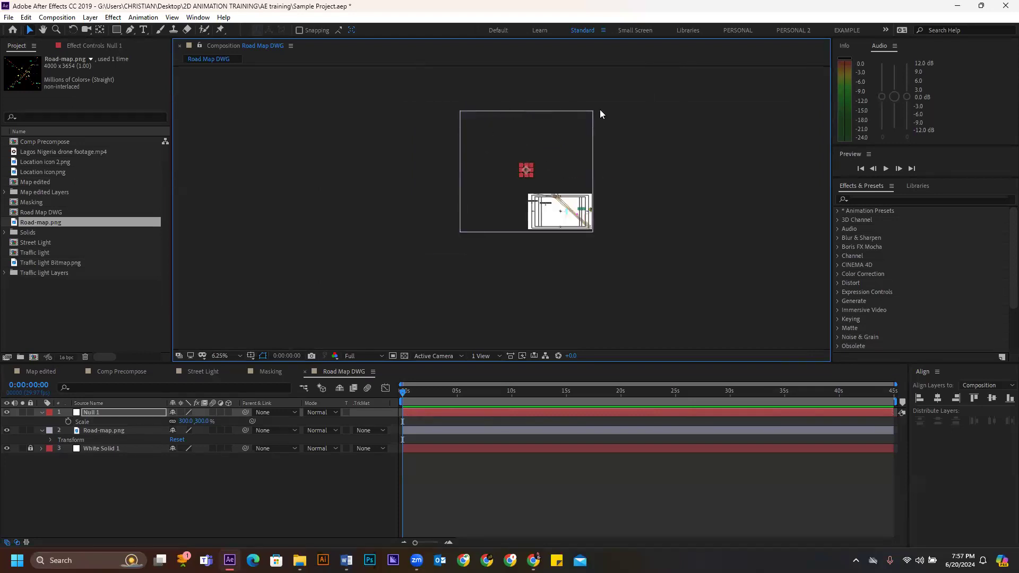
- Compare the null's placement with the Road-map.png layer, hiding and reshowing the map to check its full extent
left_click(481, 429)
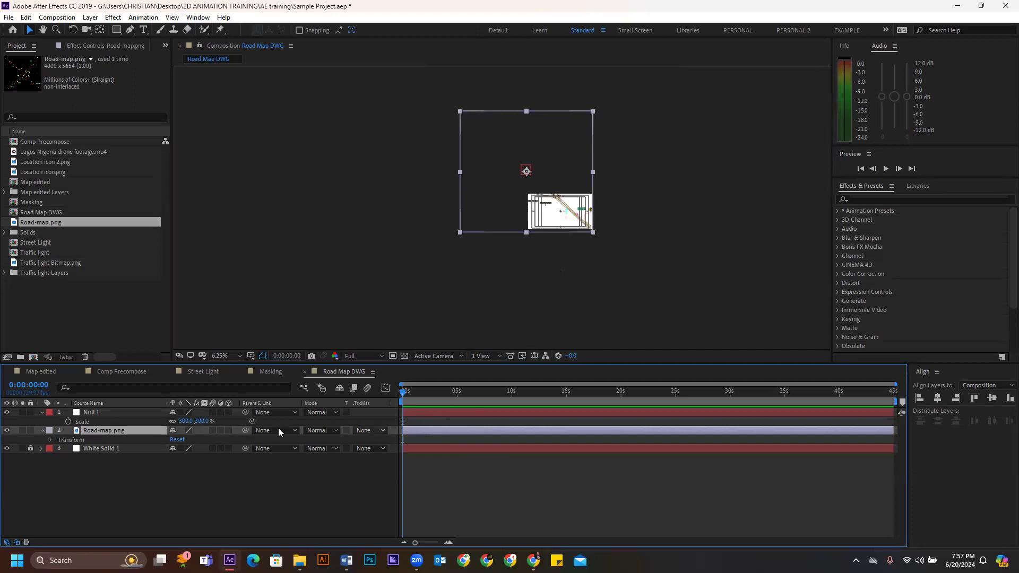
left_click(6, 431)
left_click(6, 430)
left_click(428, 413)
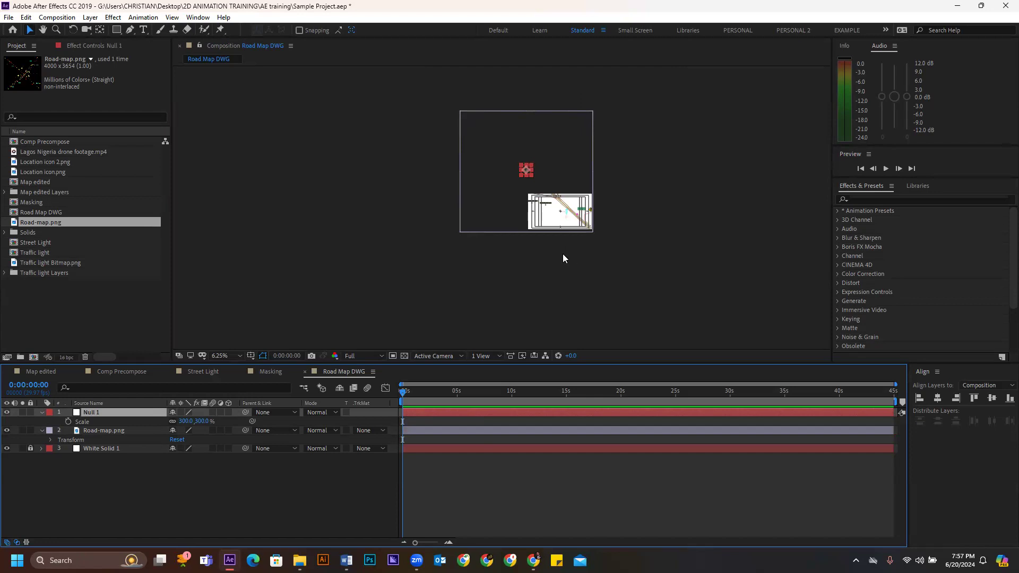
scroll(554, 249, "up", 4)
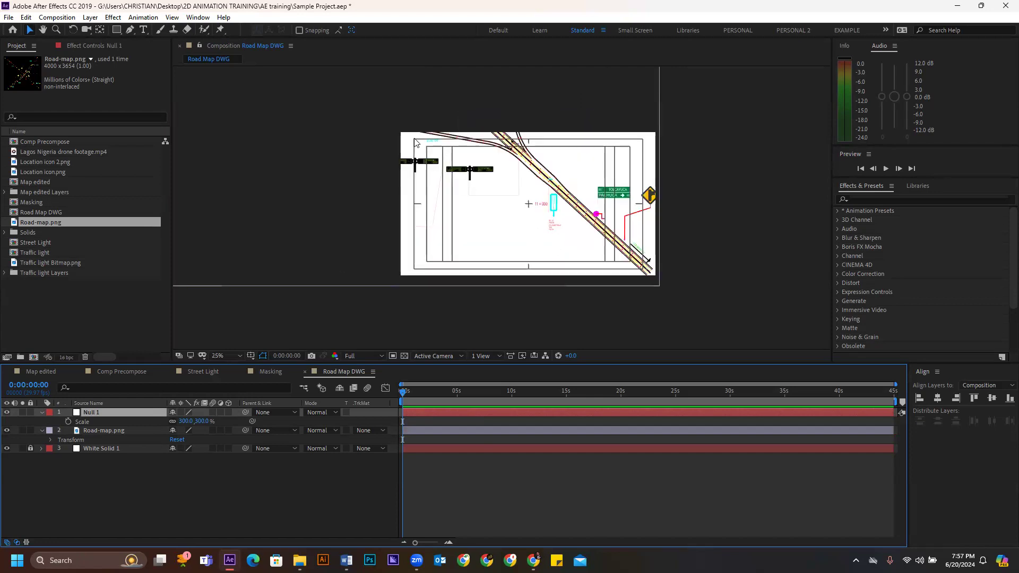
scroll(610, 242, "down", 1)
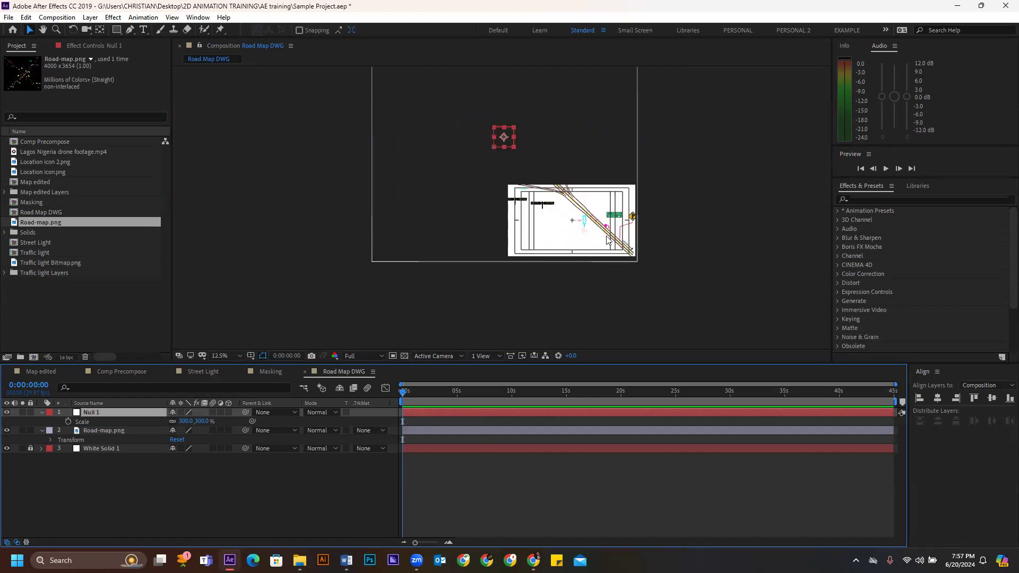
scroll(607, 240, "down", 1)
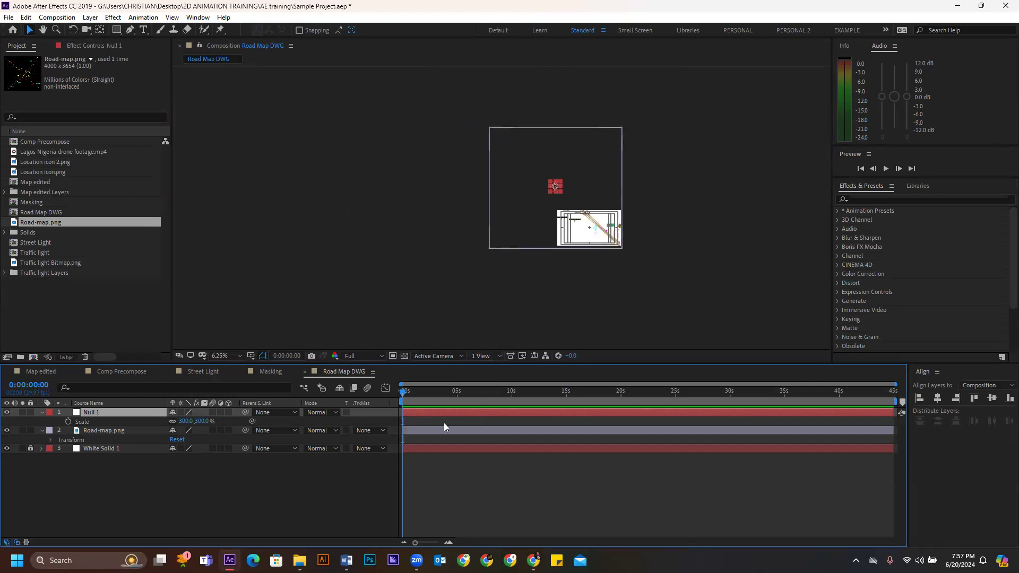
left_click(407, 430)
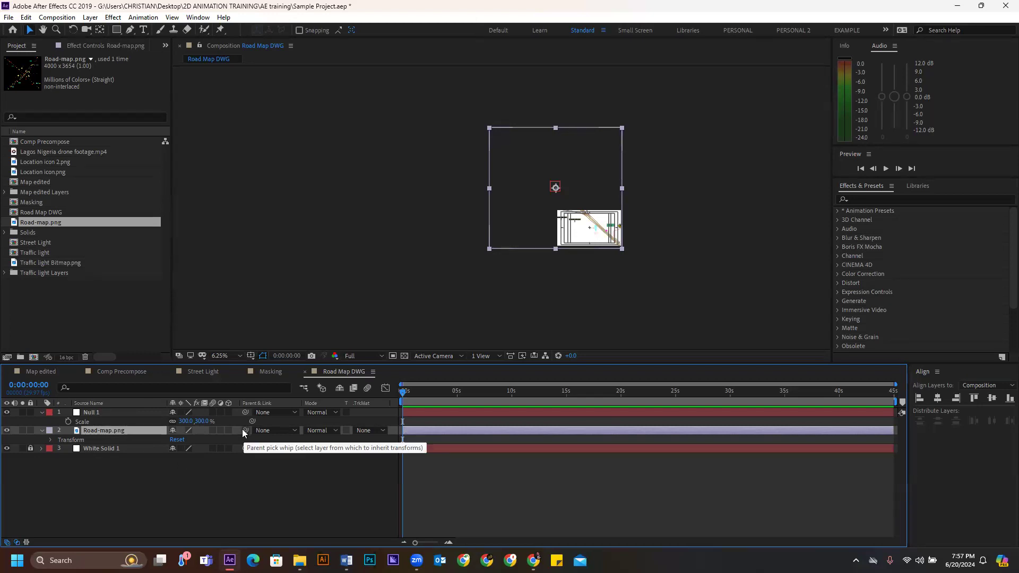
left_click_drag(243, 430, 54, 514)
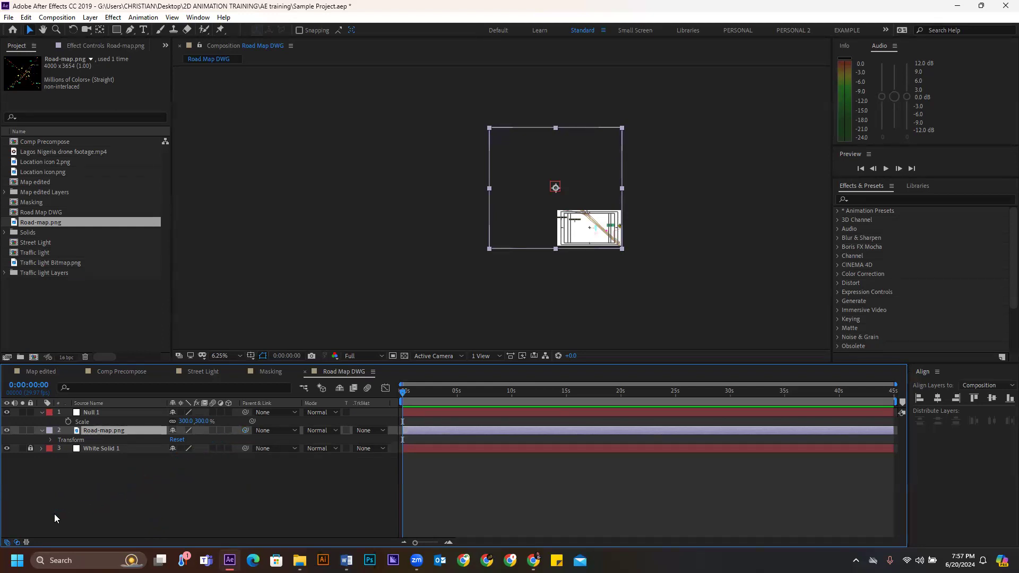
left_click_drag(245, 430, 48, 507)
left_click_drag(245, 429, 42, 527)
left_click_drag(245, 429, 24, 515)
left_click_drag(246, 430, 43, 516)
left_click_drag(243, 428, 105, 499)
left_click_drag(244, 428, 163, 475)
left_click_drag(244, 431, 106, 498)
left_click_drag(245, 430, 137, 491)
left_click_drag(247, 429, 127, 489)
left_click_drag(243, 430, 130, 503)
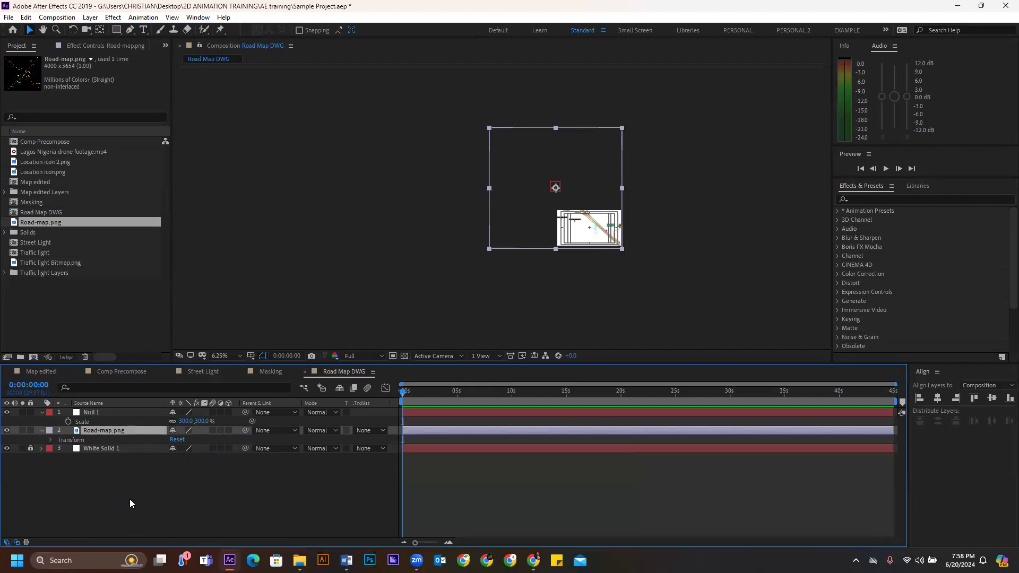
- Examine the Road-map.png layer's transform properties and the individual link controls beside them
left_click(51, 440)
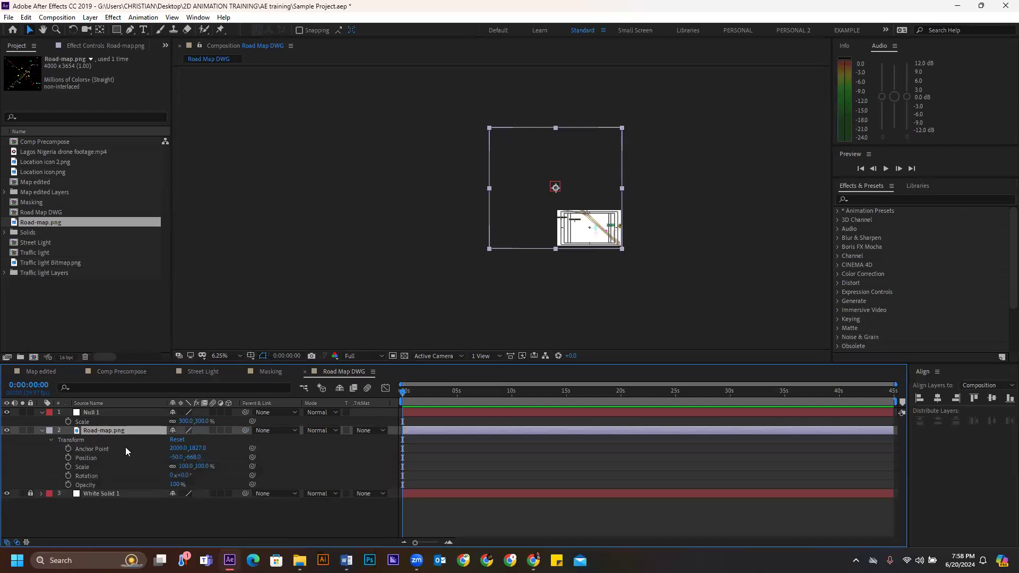
left_click_drag(252, 449, 115, 523)
mouse_move(250, 466)
left_mouse_down()
mouse_move(102, 531)
mouse_move(83, 524)
mouse_move(250, 477)
mouse_move(200, 504)
mouse_move(120, 524)
mouse_move(223, 496)
mouse_move(95, 530)
mouse_move(247, 486)
mouse_move(268, 465)
left_mouse_up()
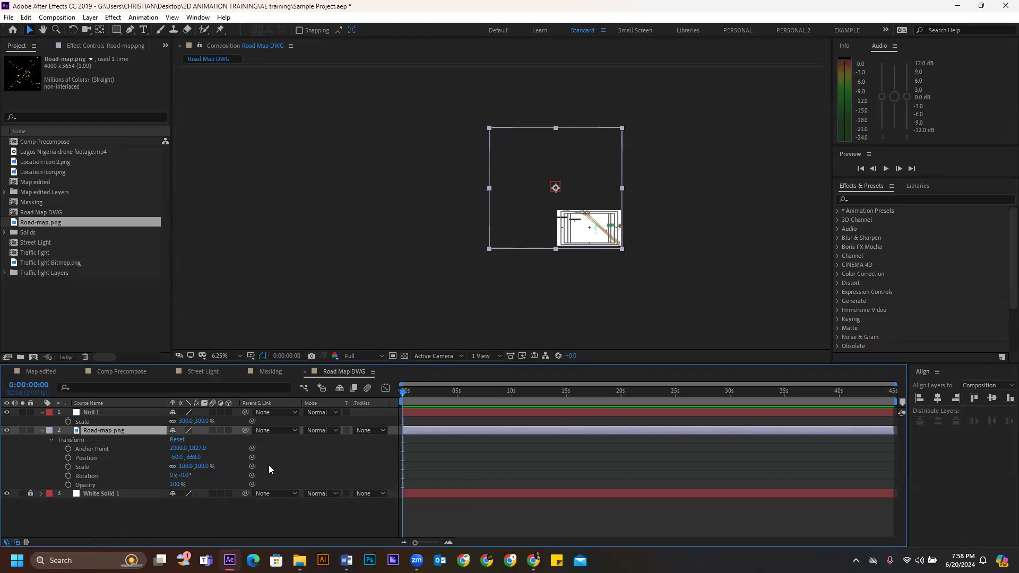
left_click(51, 441)
left_click(42, 430)
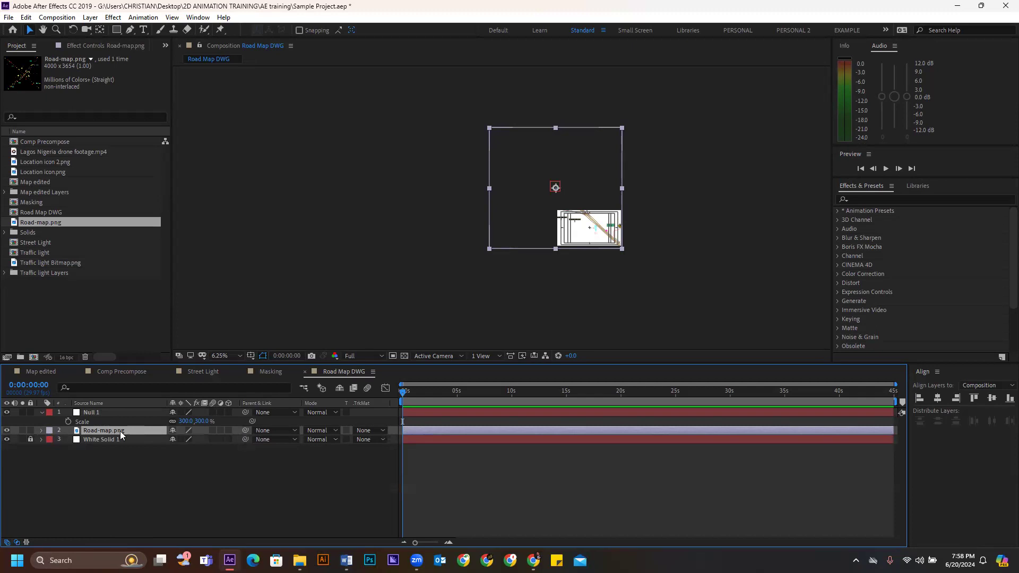
- Parent the Road-map.png layer to Null 1 and check its parent assignment
left_click_drag(245, 430, 98, 411)
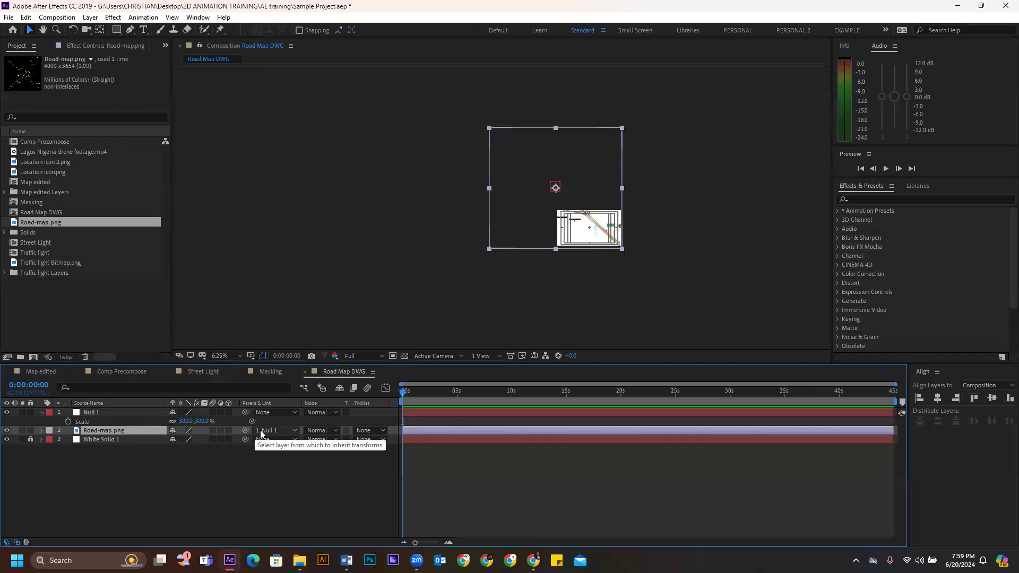
left_click(278, 430)
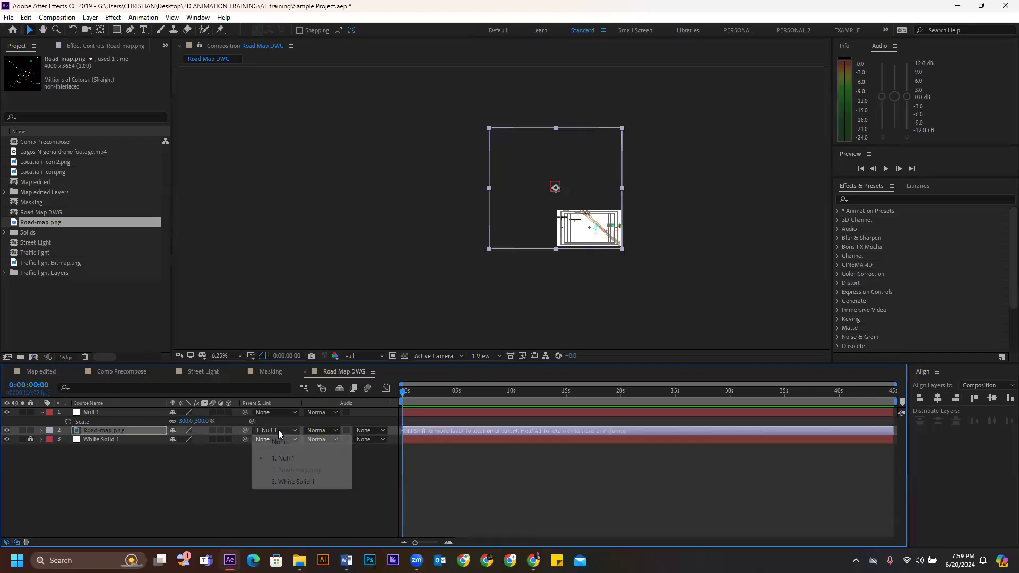
left_click(278, 430)
left_click(278, 430)
left_click(225, 459)
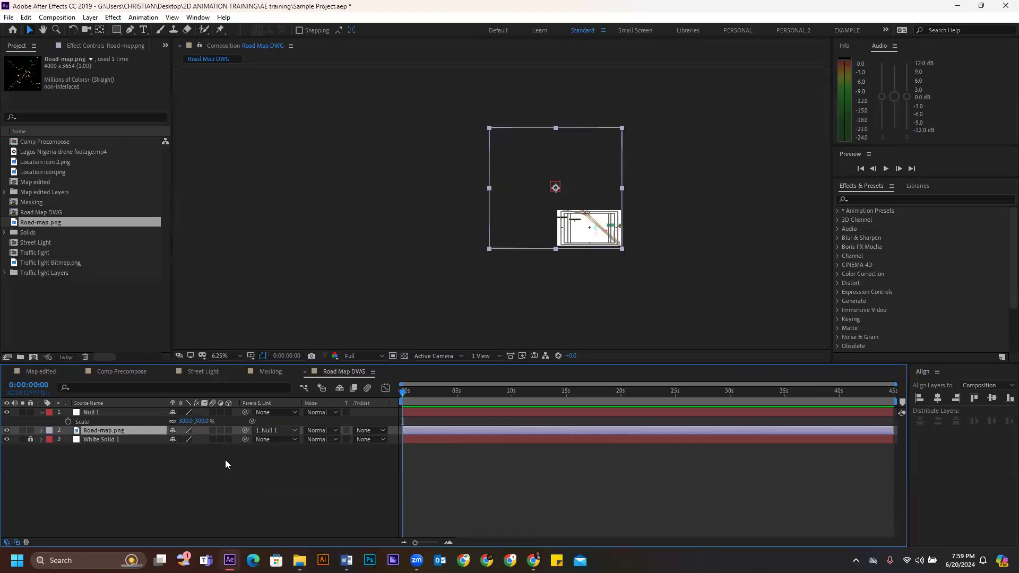
left_click(225, 459)
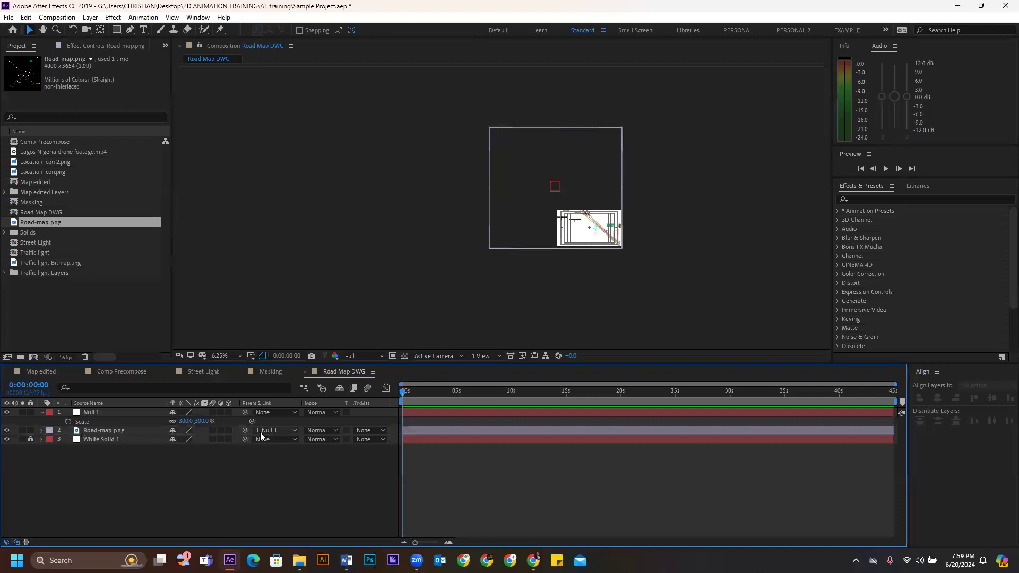
- Rename the Null 1 layer to Ctrl 1
left_click(97, 411)
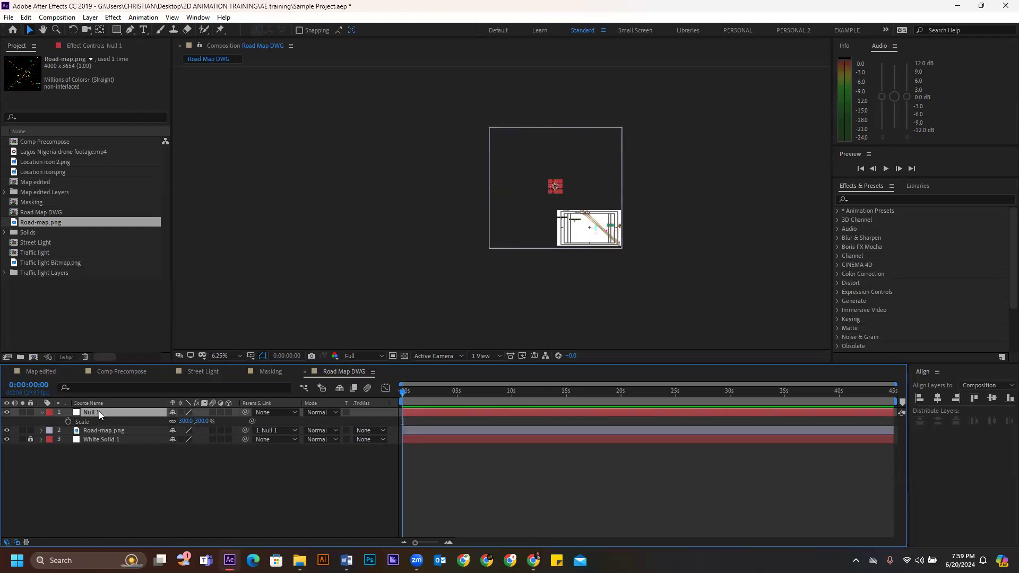
key("Return")
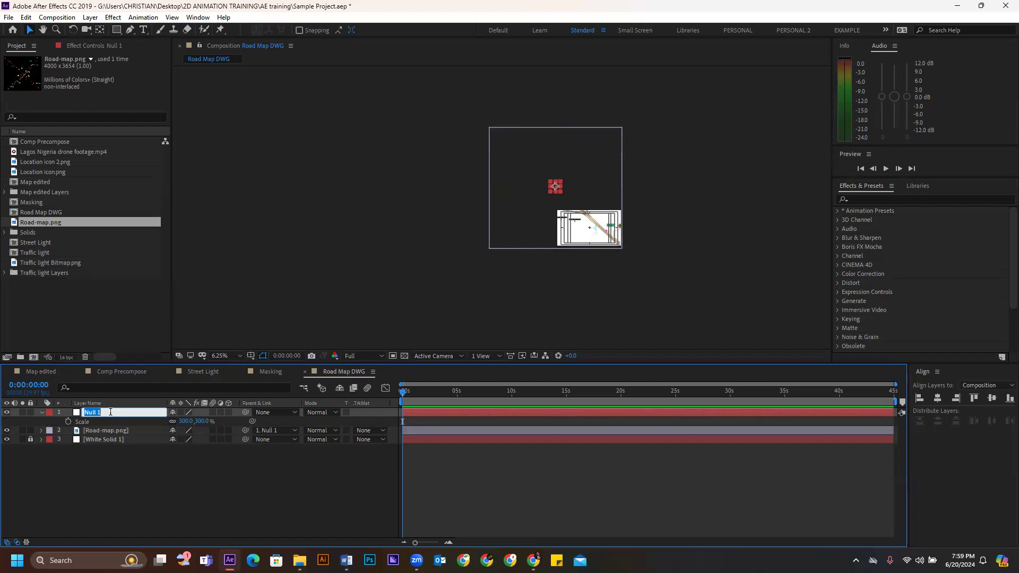
type("Co")
key("BackSpace")
type("trl 1")
key("Return")
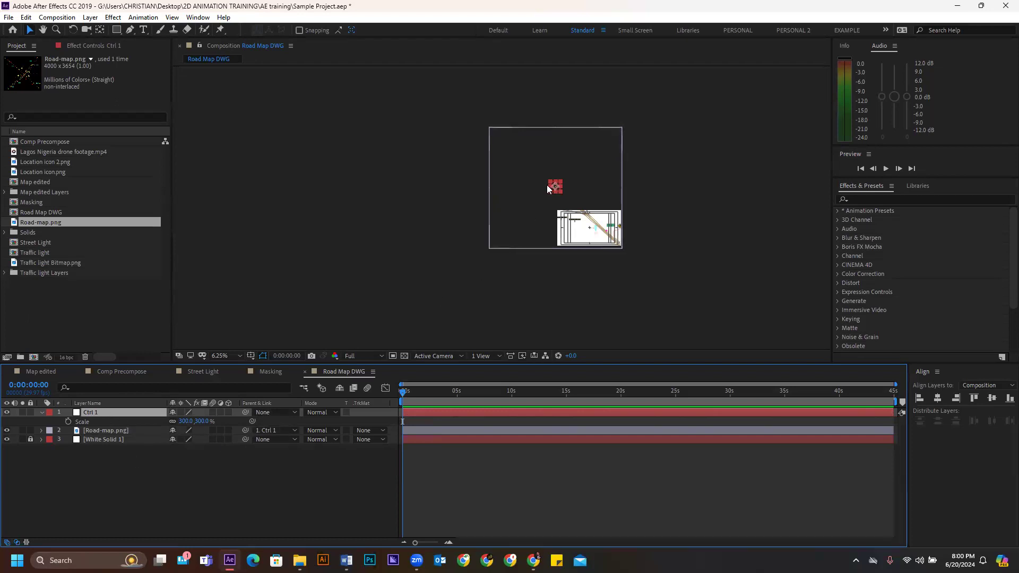
left_click(417, 472)
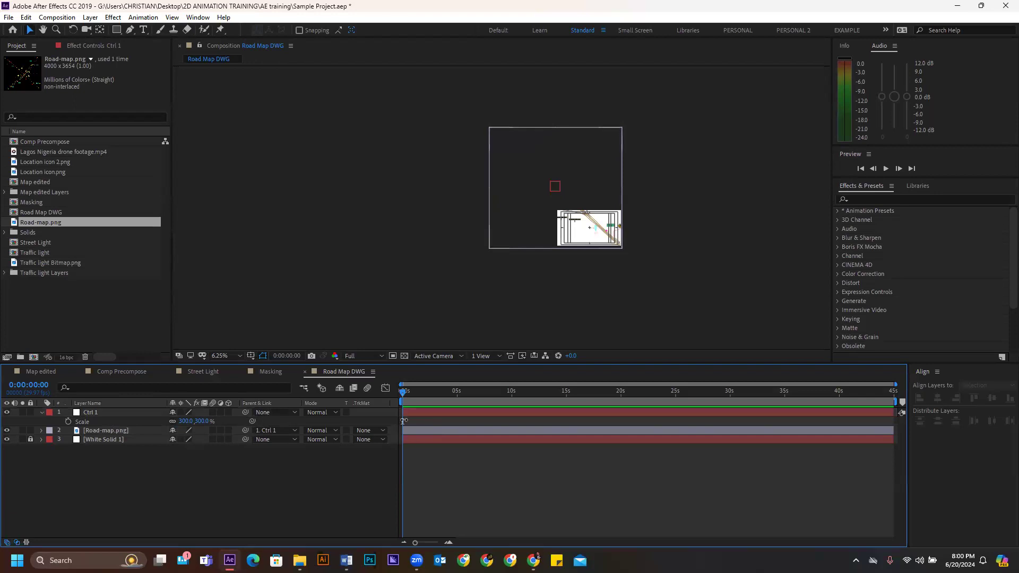
- Move the Ctrl 1 null slightly to test whether the parented road map follows it
left_click(412, 410)
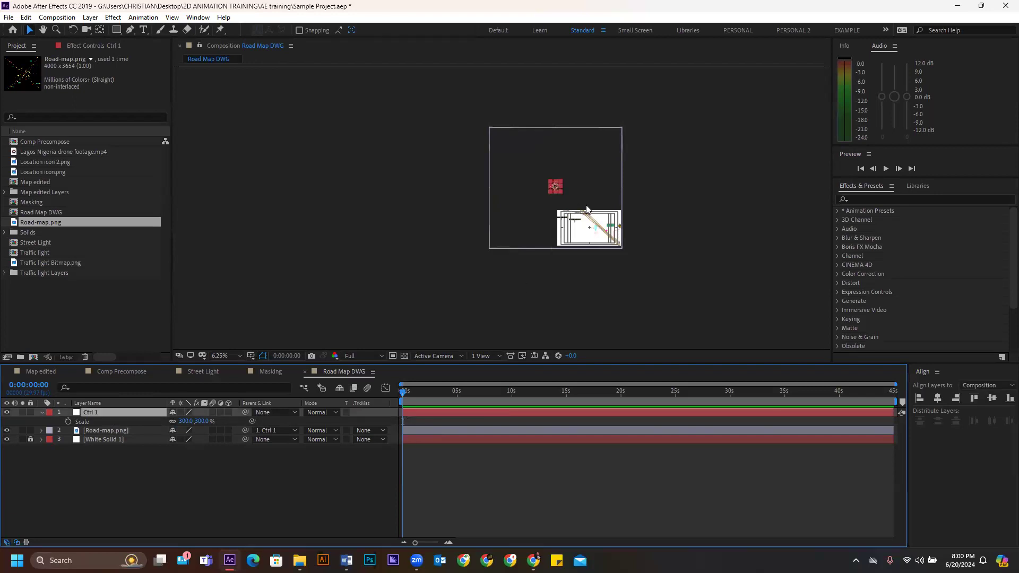
scroll(585, 203, "up", 1)
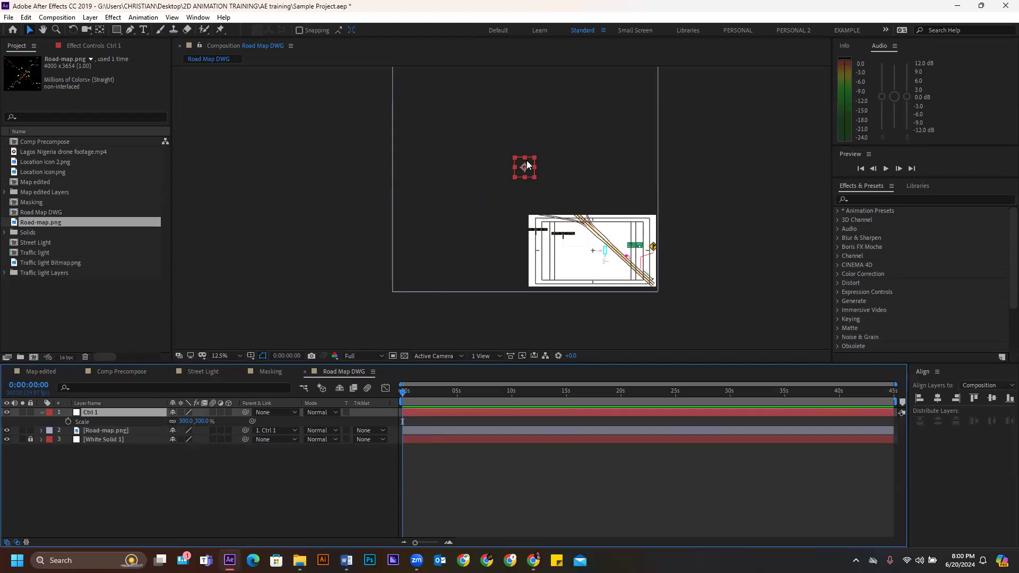
mouse_move(527, 161)
left_mouse_down()
mouse_move(536, 177)
mouse_move(522, 171)
mouse_move(545, 160)
mouse_move(552, 180)
mouse_move(535, 214)
mouse_move(562, 222)
mouse_move(526, 250)
mouse_move(512, 231)
mouse_move(600, 185)
mouse_move(602, 255)
mouse_move(546, 236)
mouse_move(583, 196)
mouse_move(527, 184)
mouse_move(546, 183)
mouse_move(533, 160)
mouse_move(512, 154)
mouse_move(554, 202)
mouse_move(542, 217)
mouse_move(520, 200)
mouse_move(505, 159)
mouse_move(524, 159)
left_mouse_up()
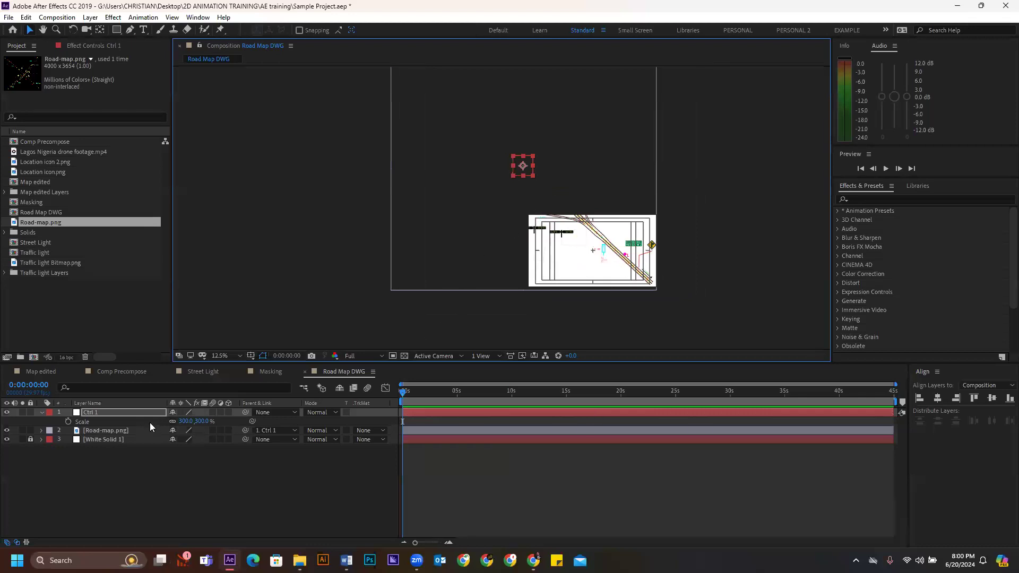
left_click(98, 410)
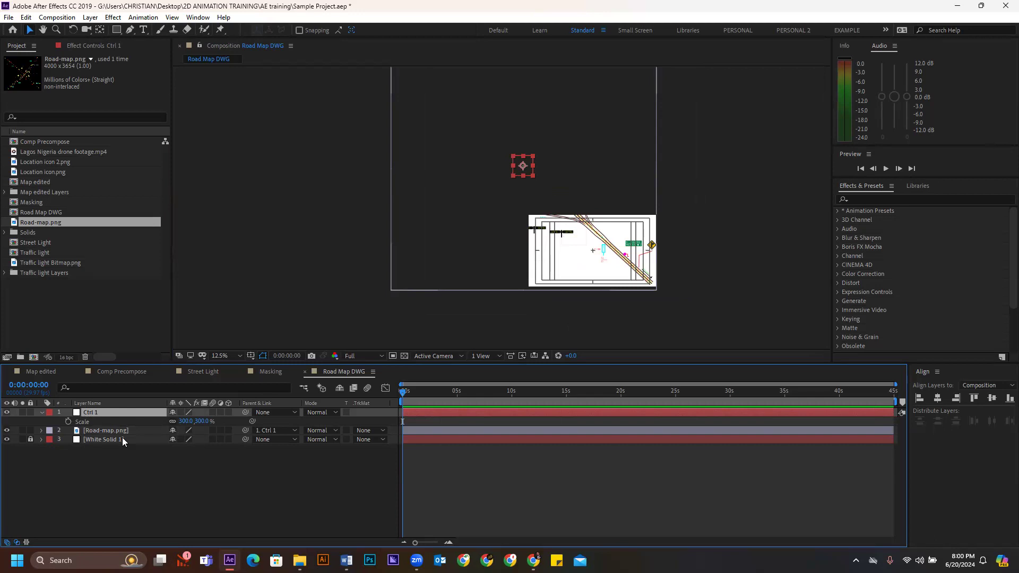
left_click(91, 430)
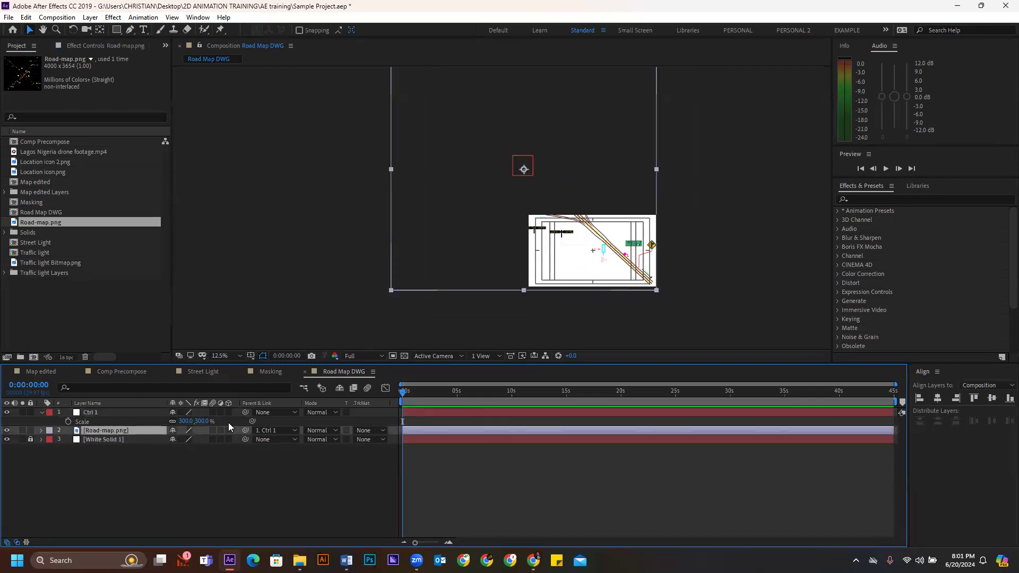
left_click(426, 412)
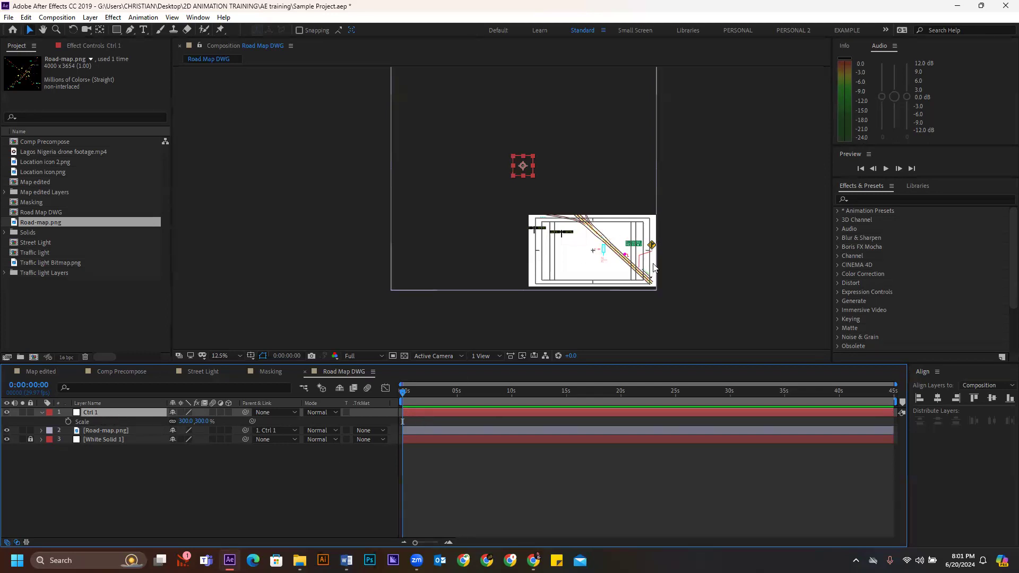
- Create a new shape layer with the Pen tool at the lower end of the diagonal road, with no layer selected
key("period")
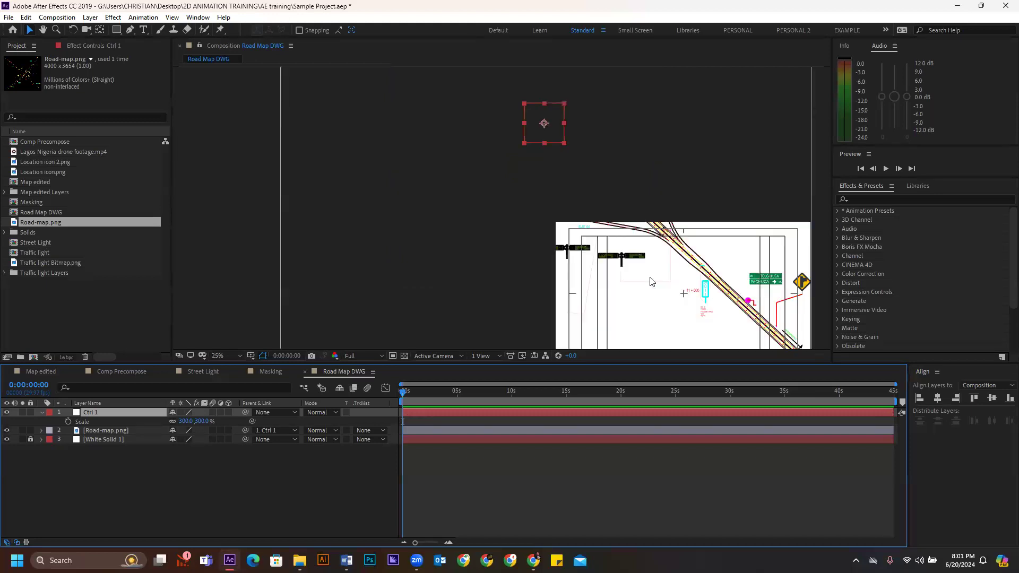
key("comma")
key("comma")
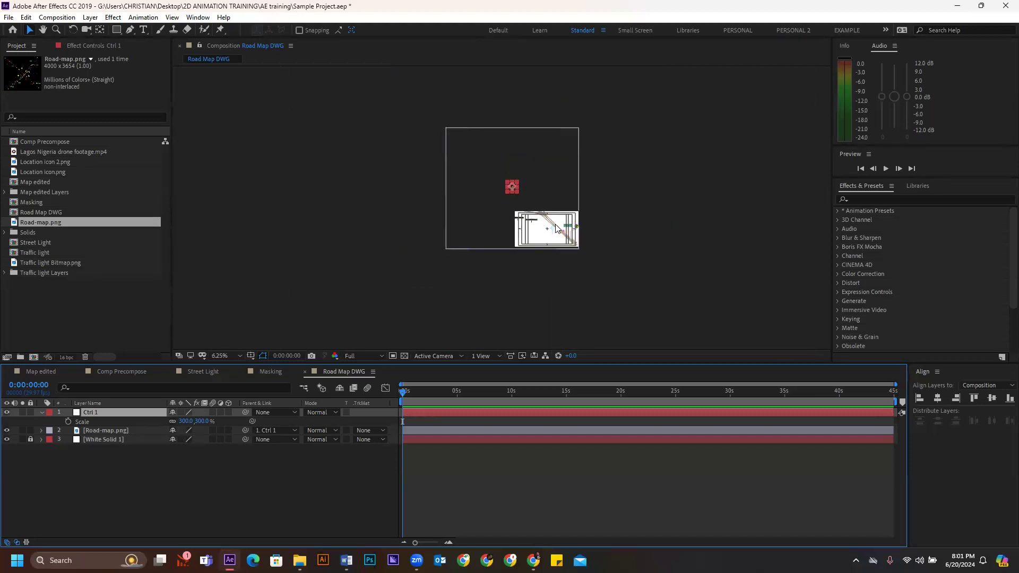
scroll(565, 238, "up", 2)
scroll(598, 246, "up", 1)
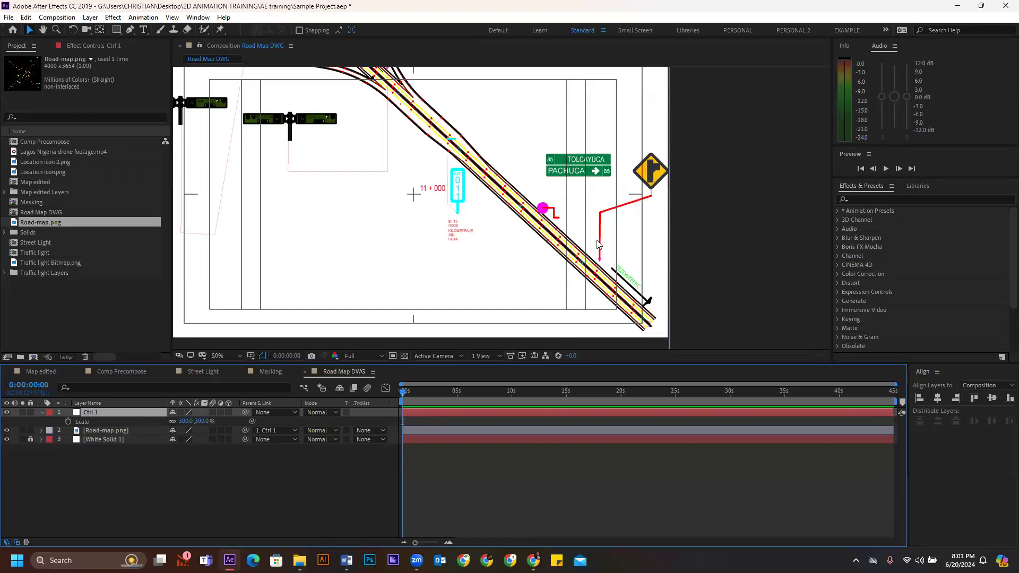
scroll(619, 244, "down", 1)
scroll(619, 244, "up", 1)
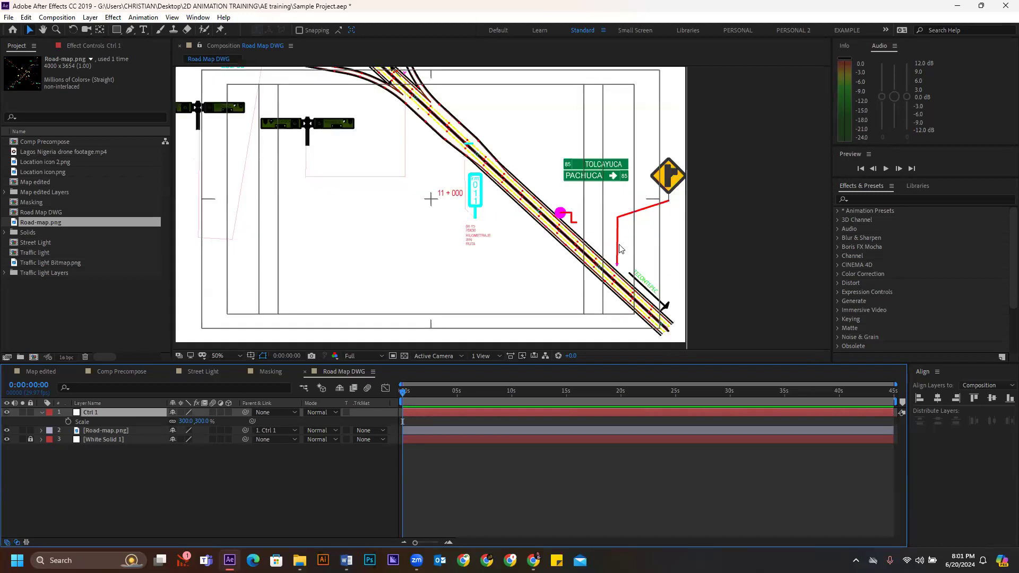
left_click(509, 481)
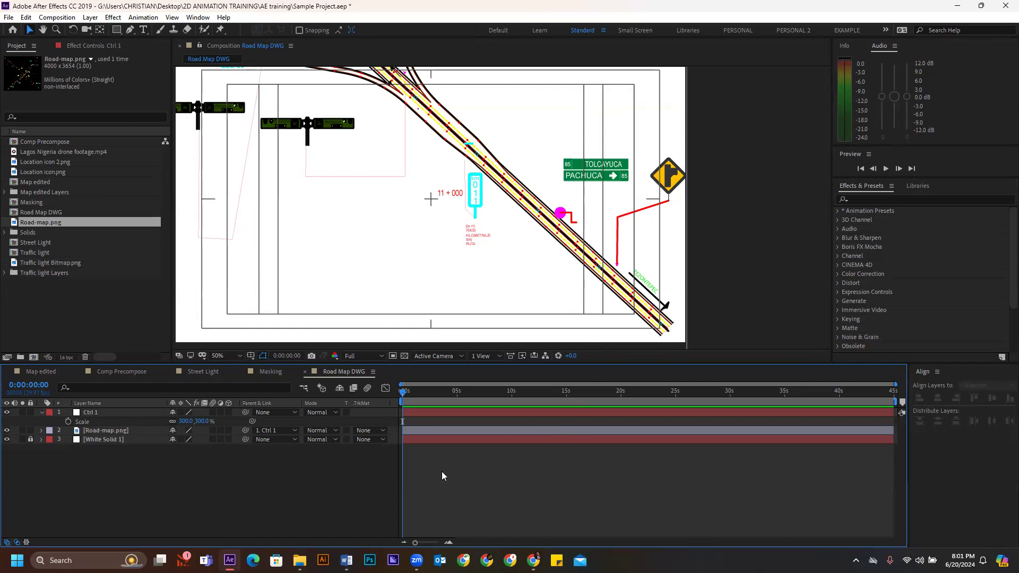
left_click(130, 29)
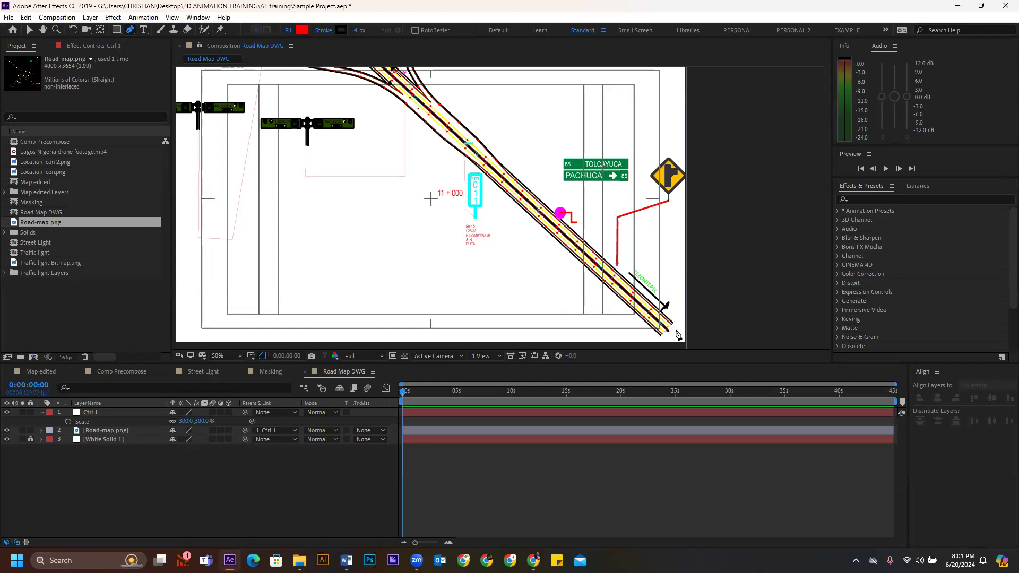
left_click(681, 338)
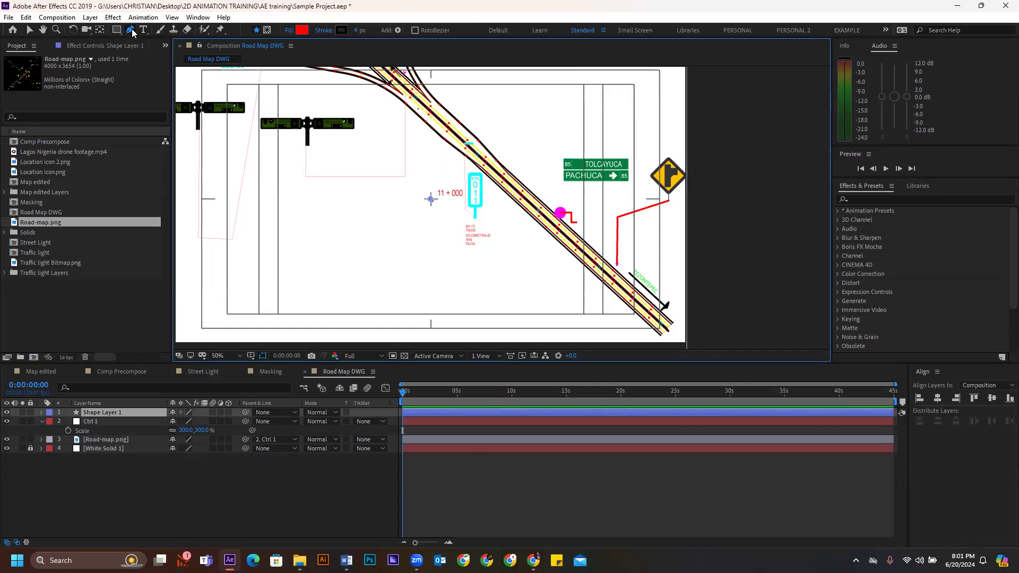
- Give the new shape layer a bright green stroke and turn its fill off
left_click(342, 30)
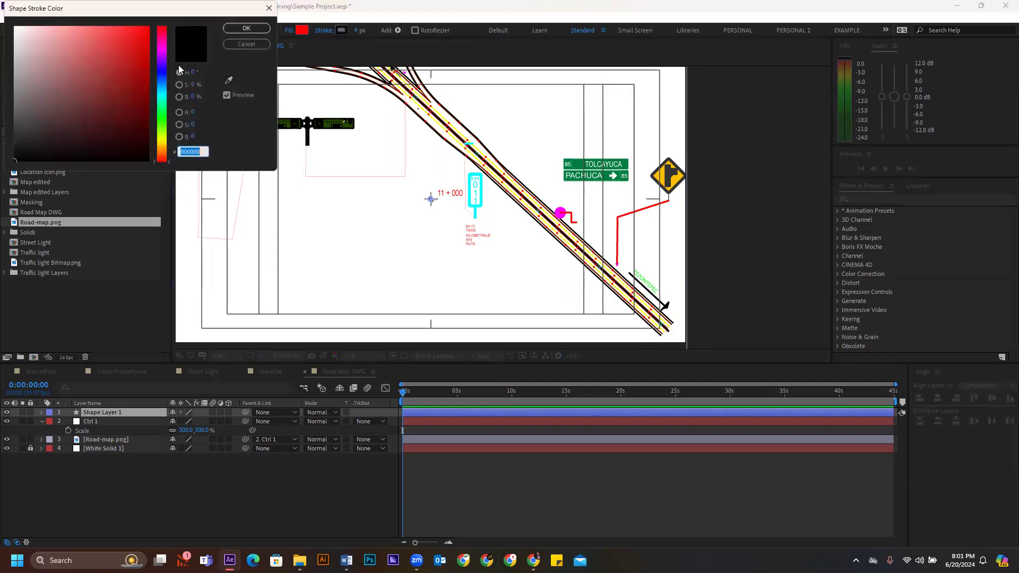
left_click_drag(163, 139, 163, 118)
mouse_move(140, 74)
left_mouse_down()
mouse_move(151, 82)
mouse_move(134, 73)
mouse_move(158, 20)
left_mouse_up()
left_click(257, 32)
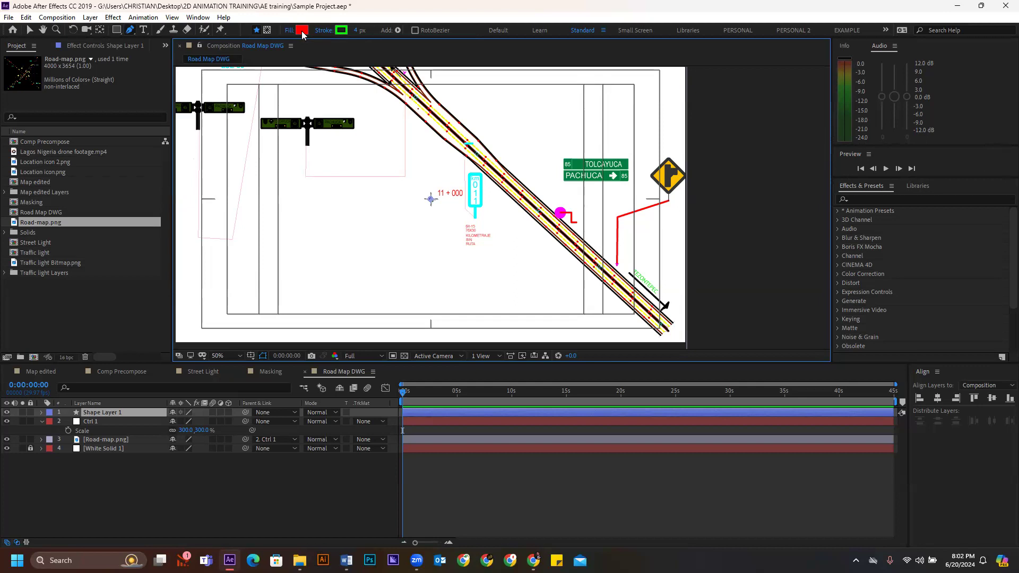
left_click(301, 30, "alt")
left_click(302, 31, "alt")
left_click(303, 31, "alt")
- Draw a straight path along the road's upper lane from its lower end to the fork, and set its stroke width to 32 px
left_click(672, 330)
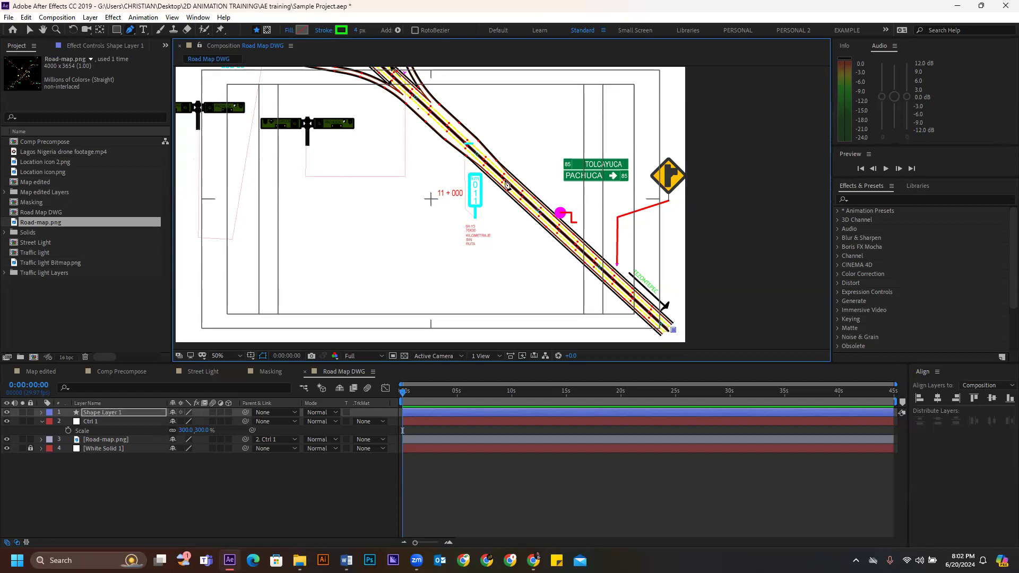
left_click(430, 106)
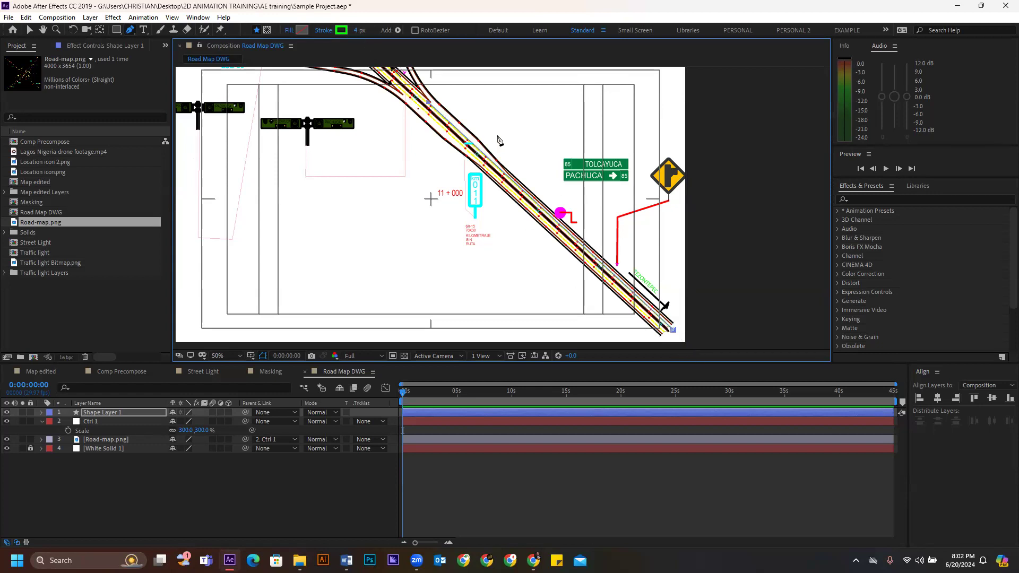
left_click_drag(357, 29, 368, 24)
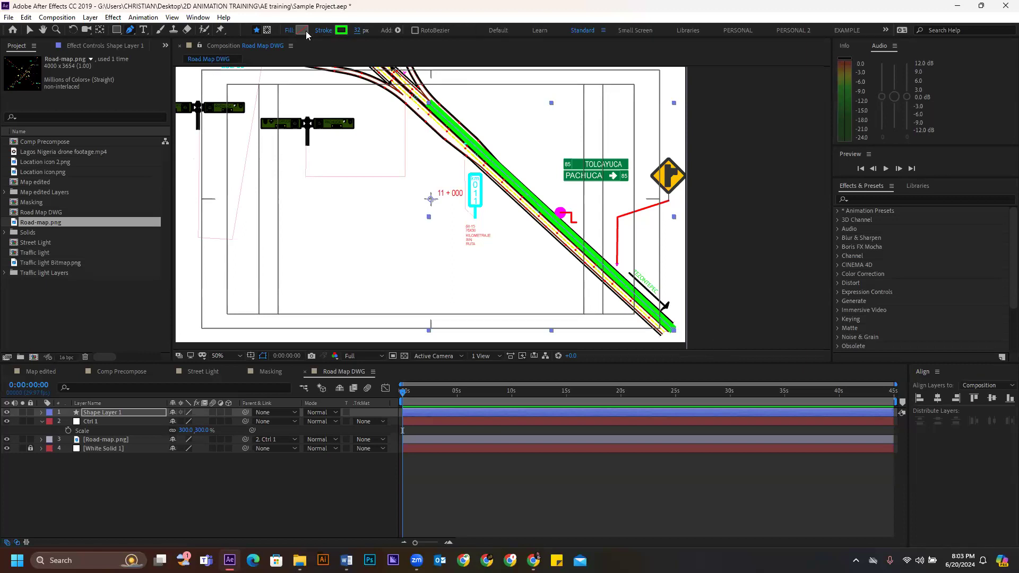
left_click(326, 32)
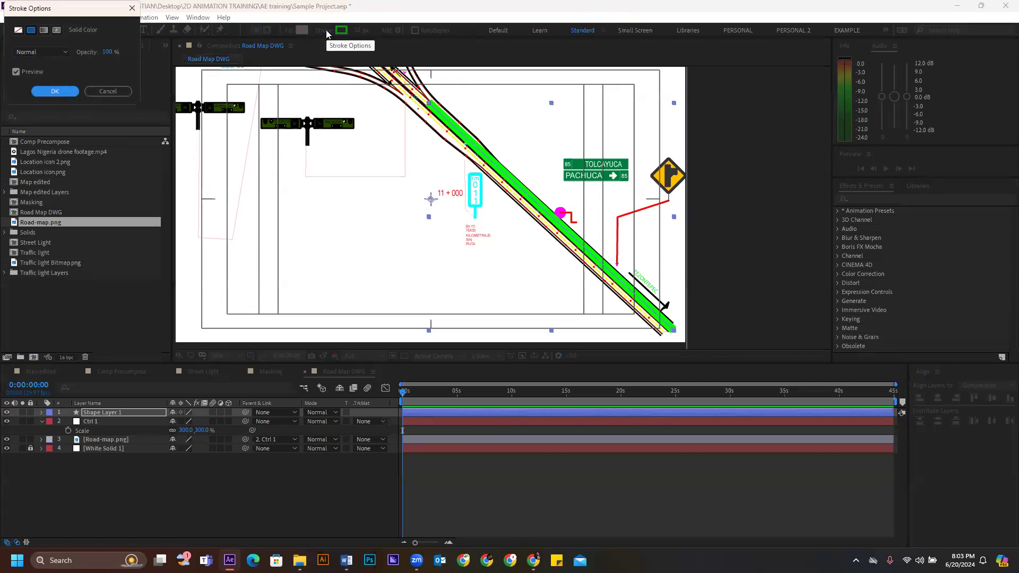
left_click(108, 91)
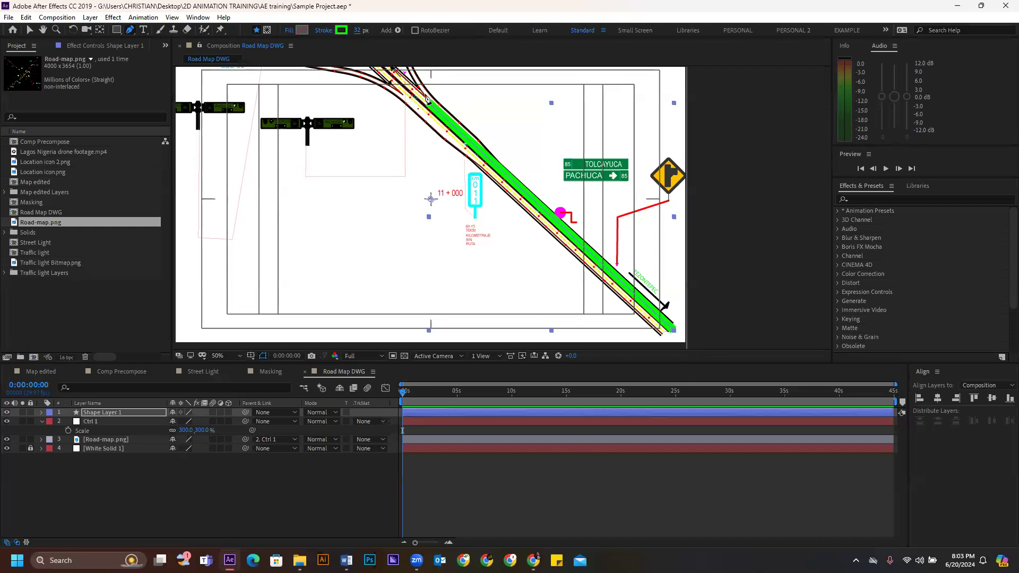
scroll(434, 101, "up", 3)
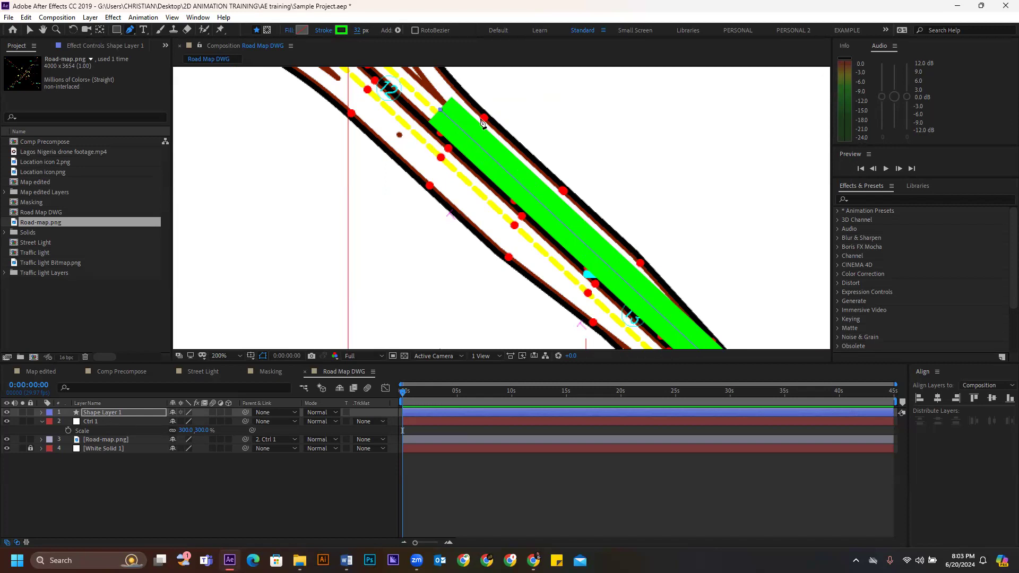
- Set the line cap of Stroke 1 in Shape Layer 1's Shape 1 to Round Cap
left_click(41, 412)
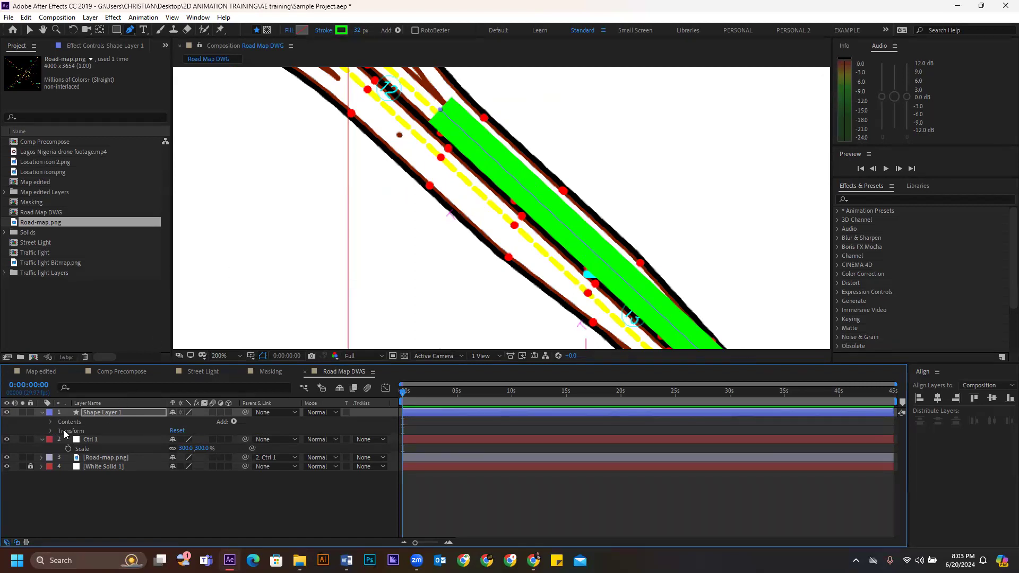
left_click(110, 410)
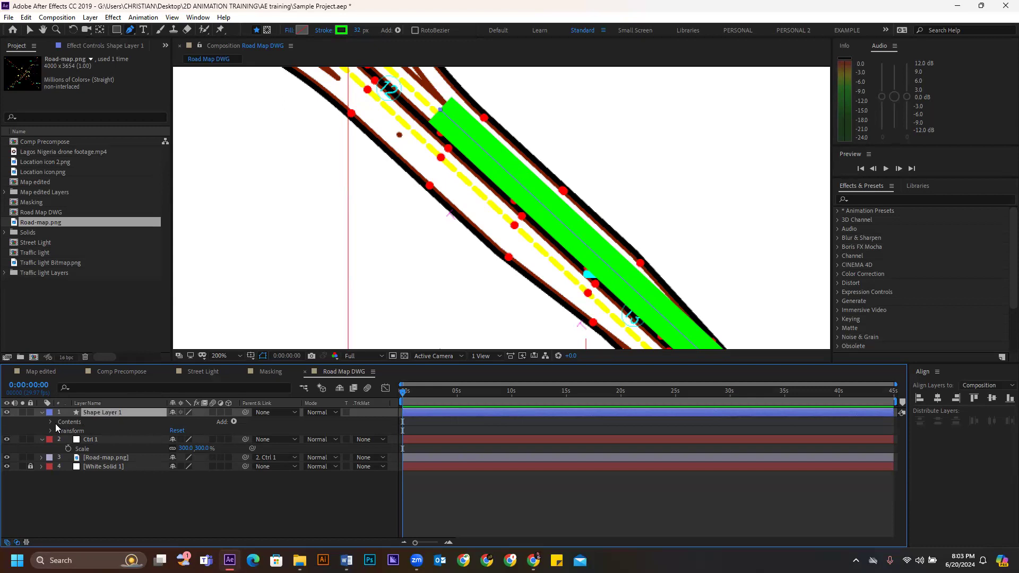
left_click(84, 422)
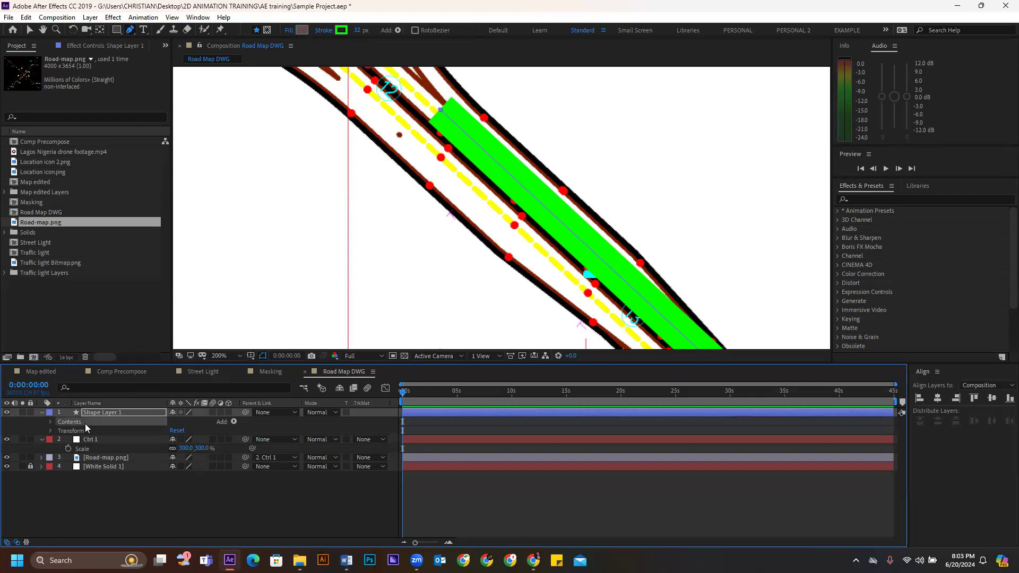
left_click(51, 422)
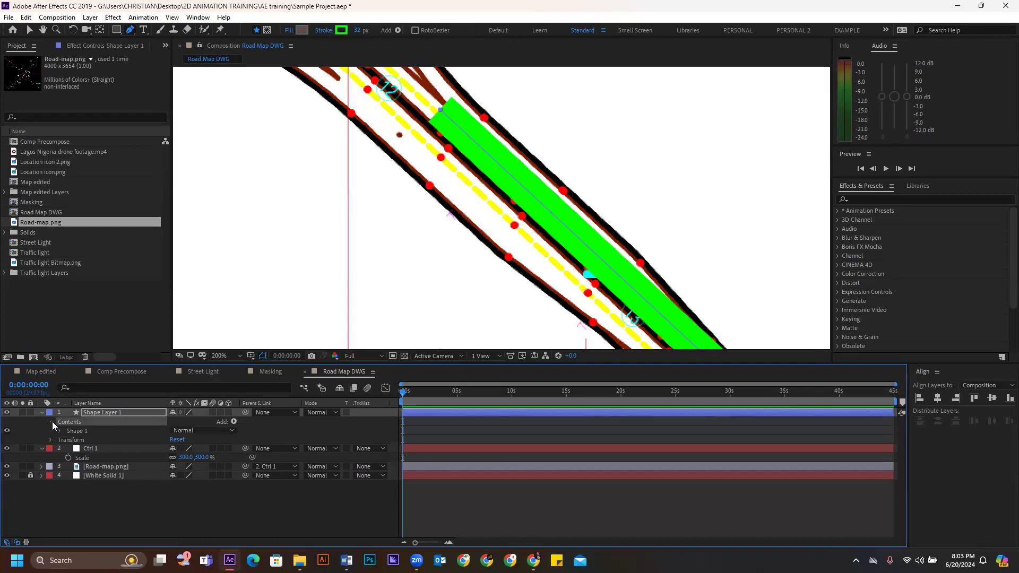
left_click(75, 431)
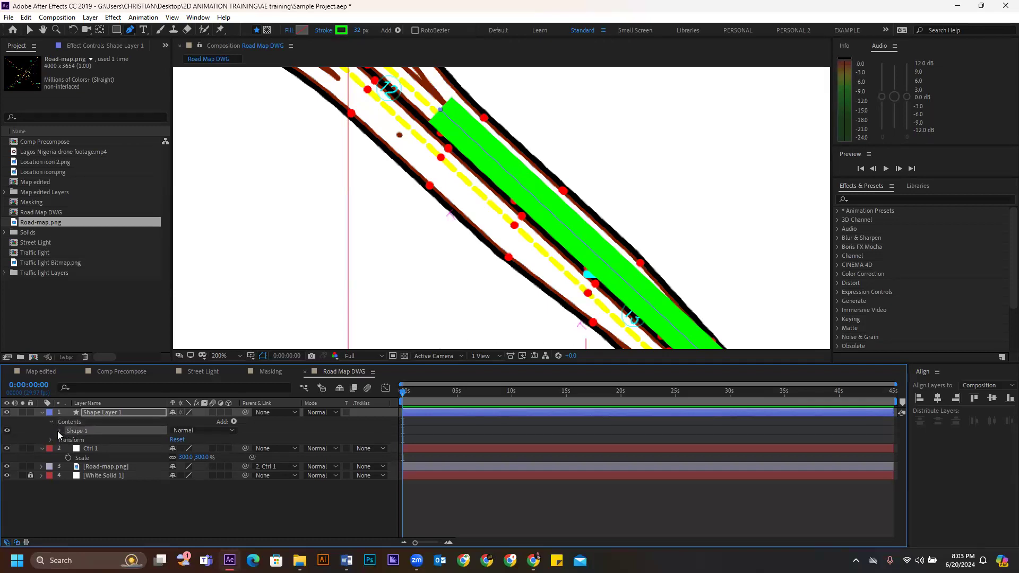
left_click(58, 430)
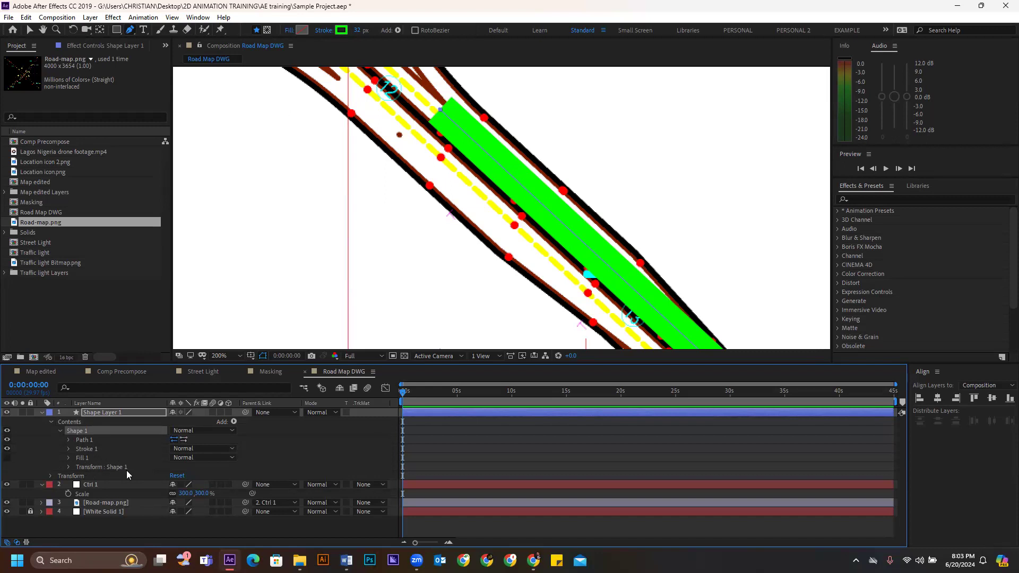
left_click(60, 430)
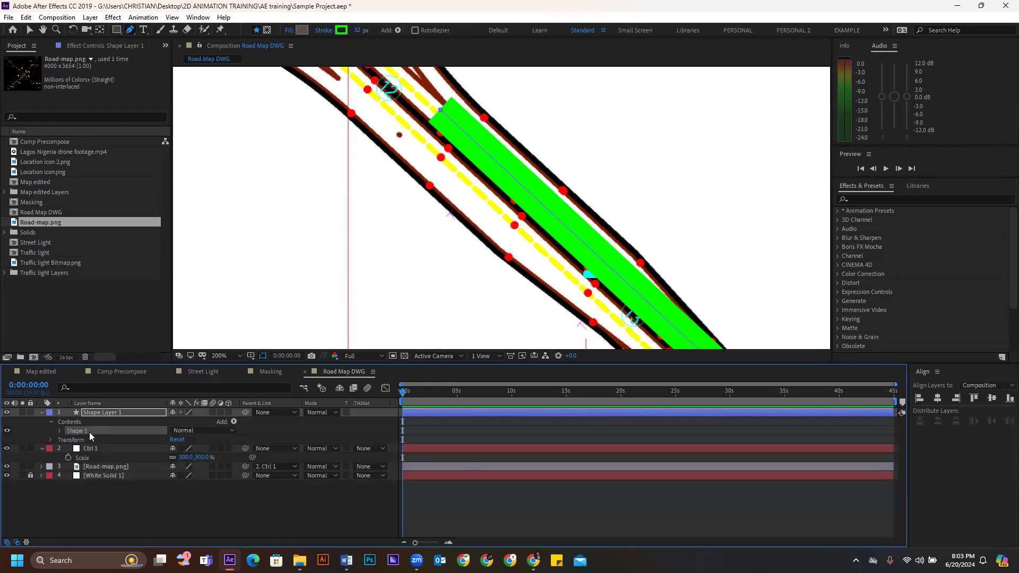
left_click(59, 431)
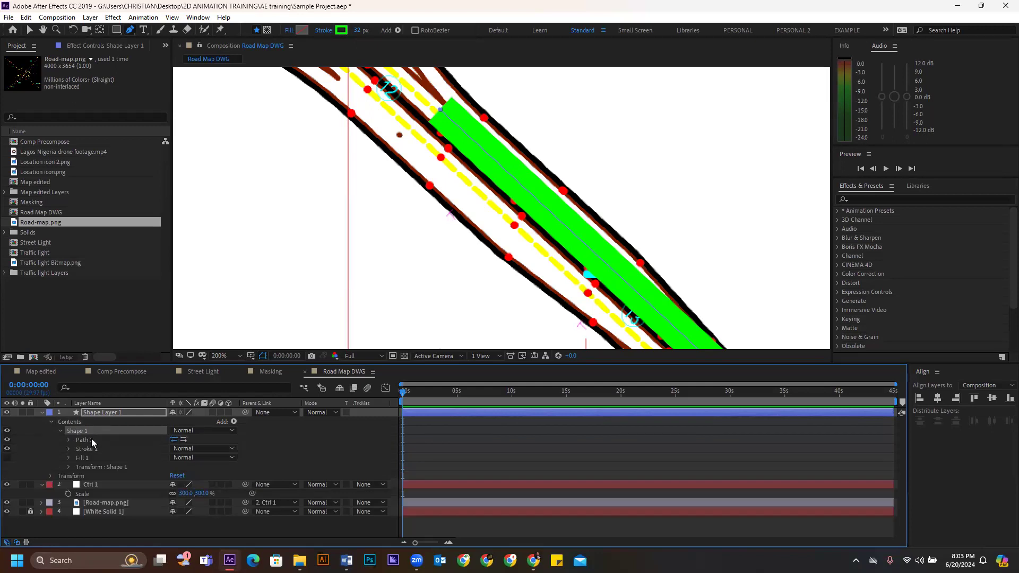
left_click(69, 448)
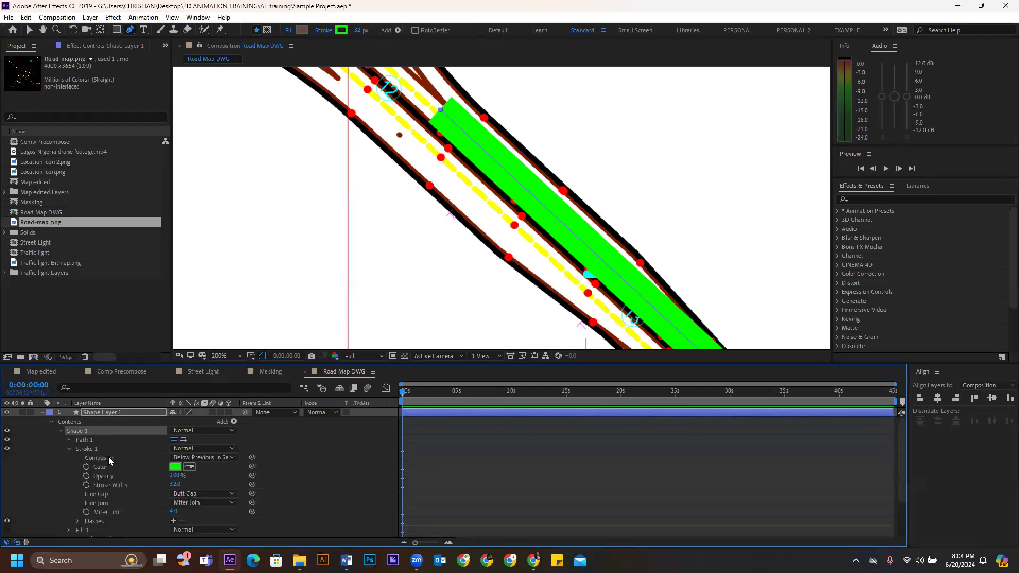
scroll(121, 452, "down", 1)
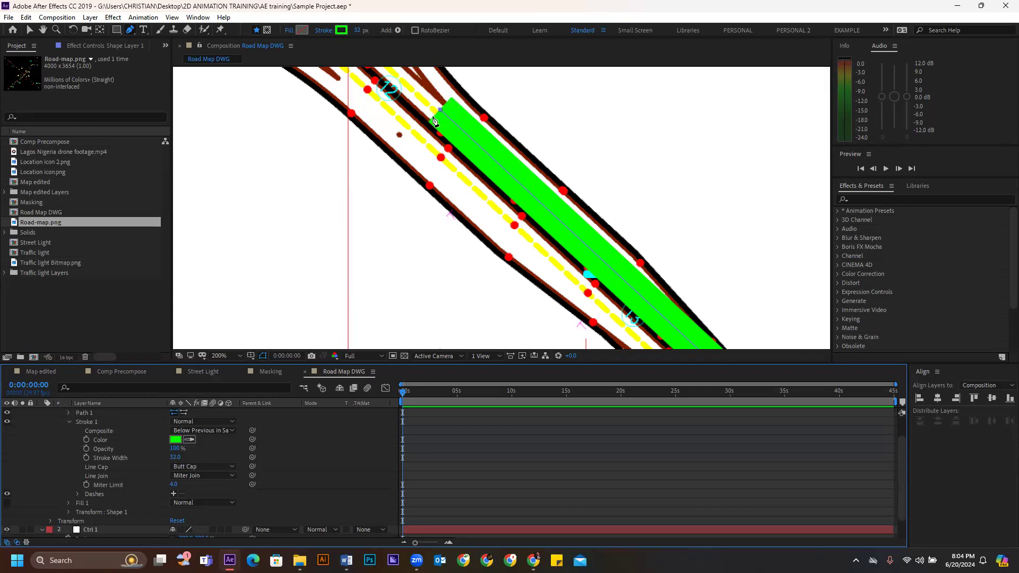
left_click(207, 467)
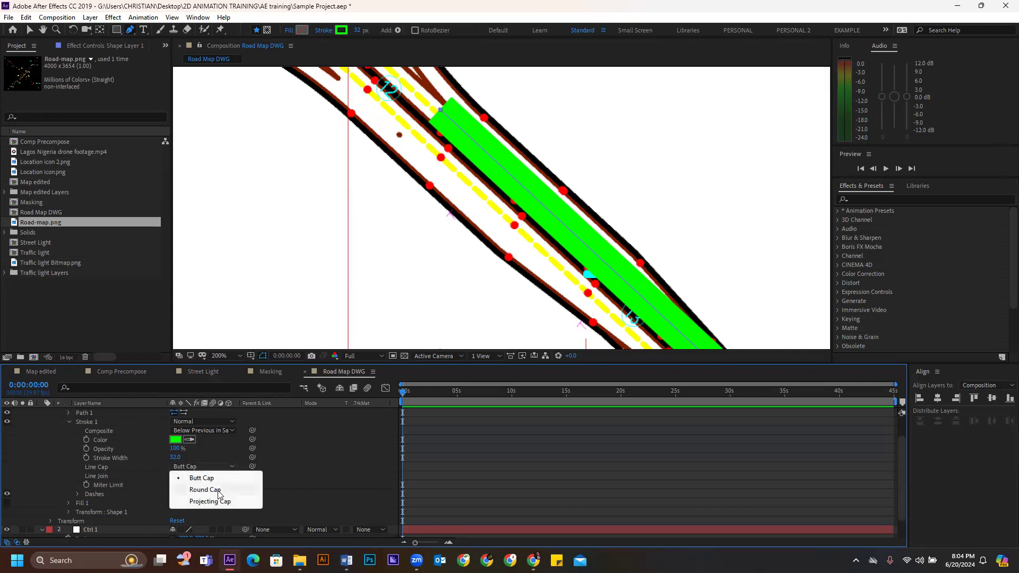
left_click(205, 490)
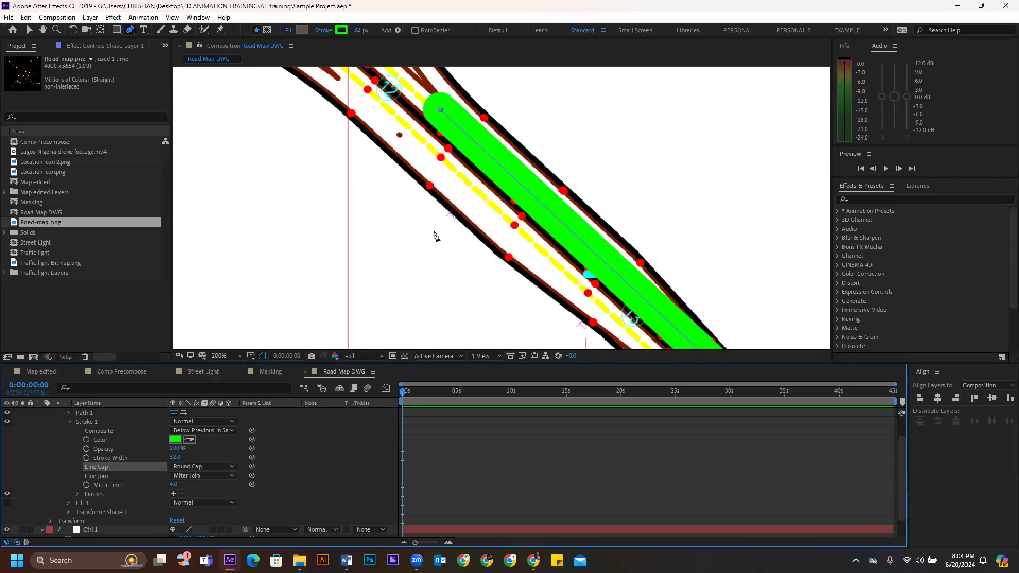
- Extend the green path from its end at the fork with two points off the road, forming sharp corners in the white area
key("comma")
key("period")
key("comma")
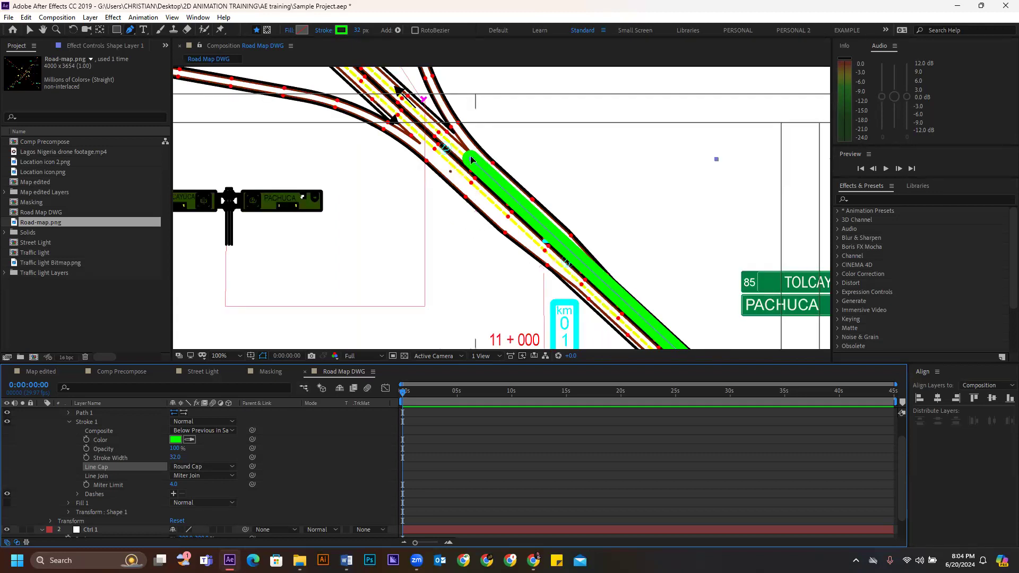
left_click(469, 157)
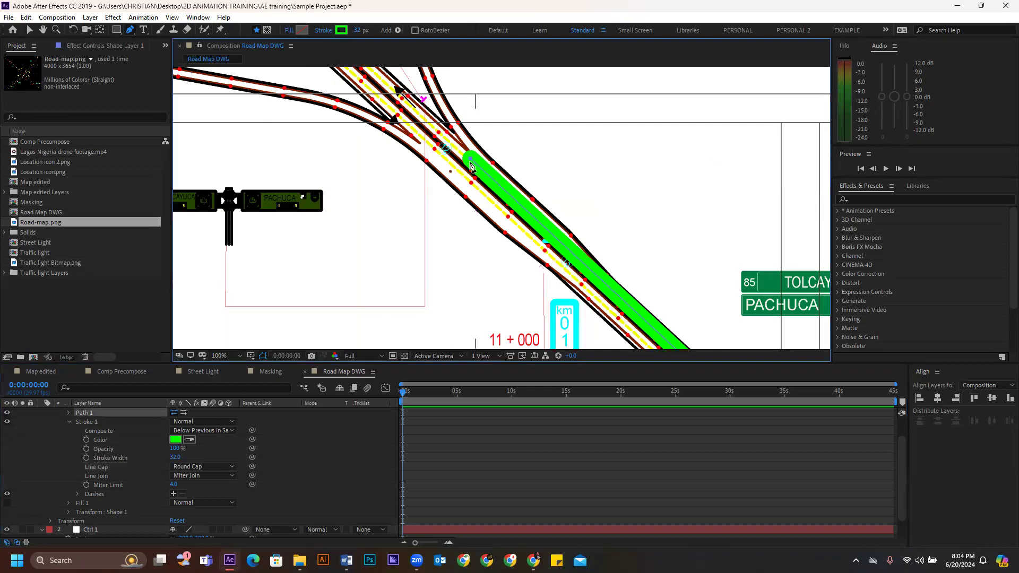
left_click(352, 253)
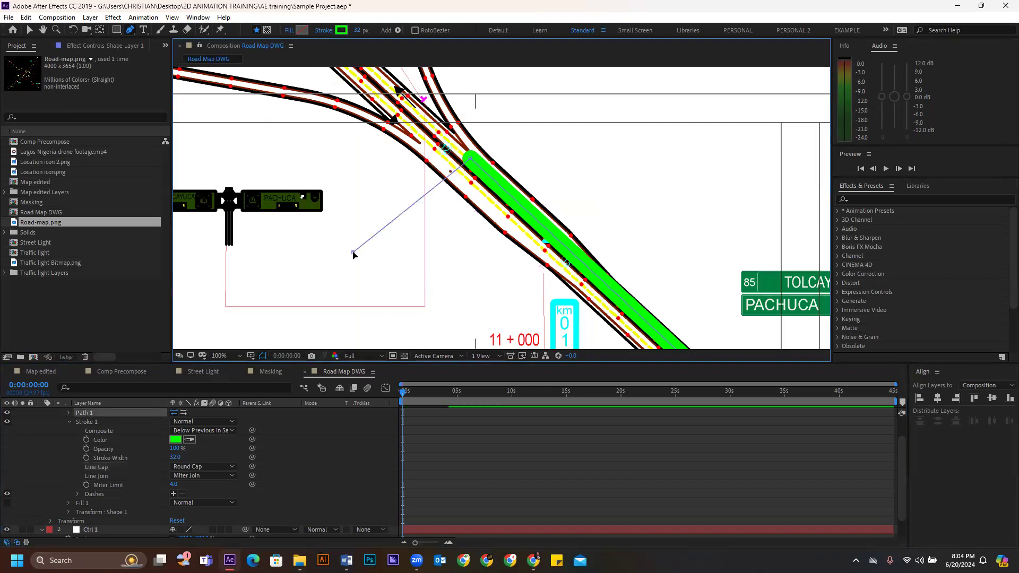
left_click(445, 313)
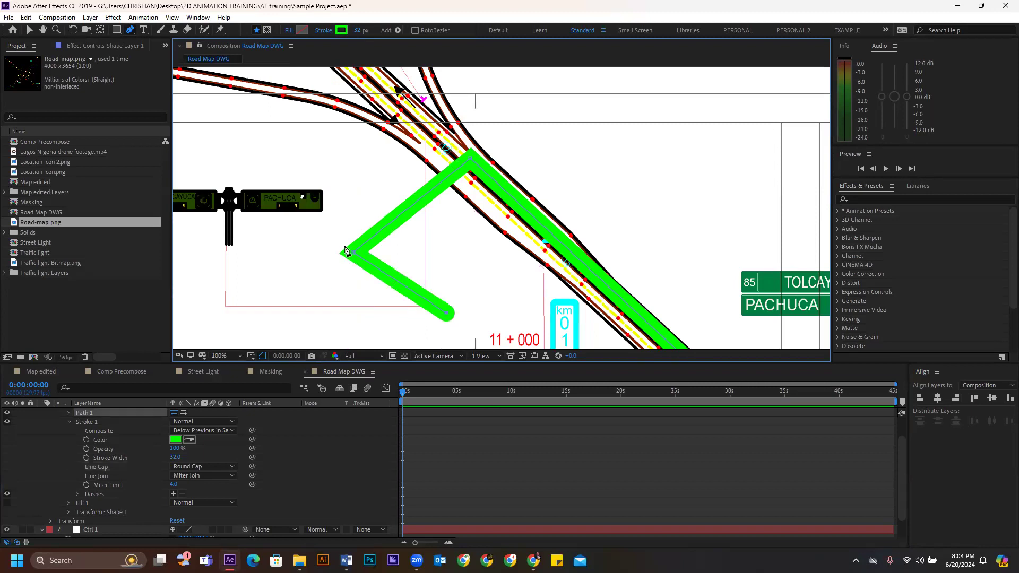
- Set the line join of Stroke 1 to Round Join to round the path's corners
scroll(342, 256, "up", 2)
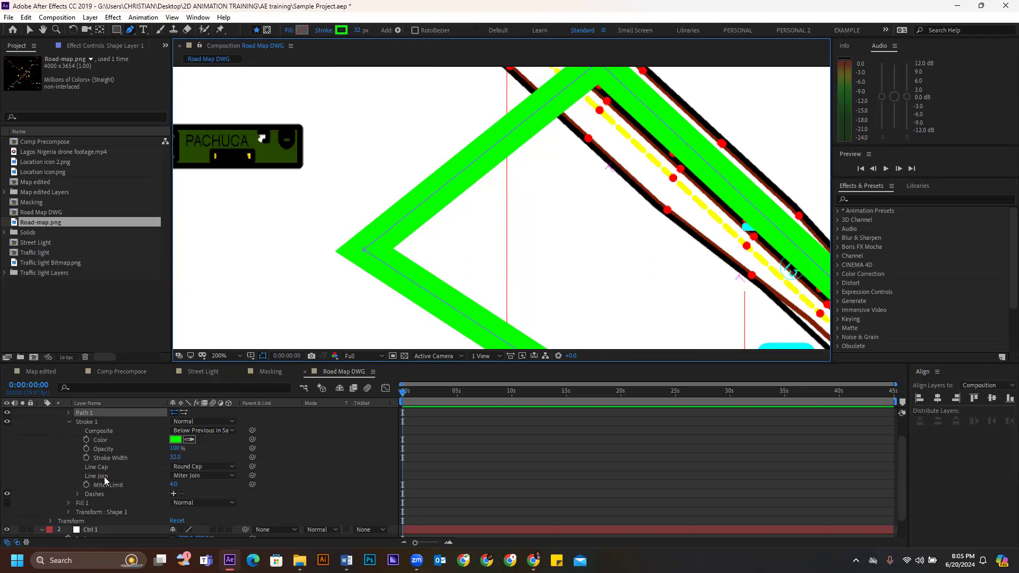
left_click(209, 475)
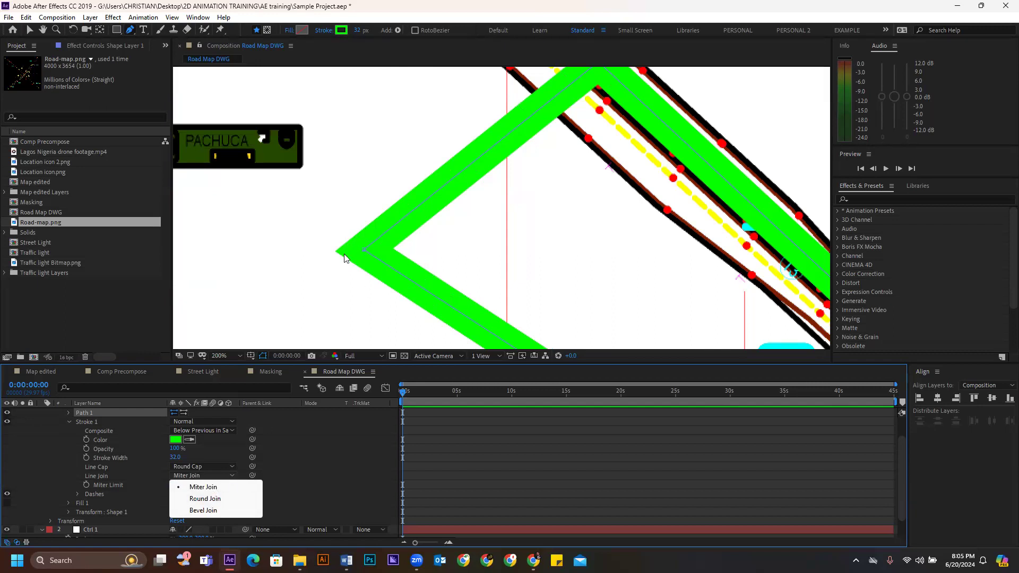
left_click(205, 498)
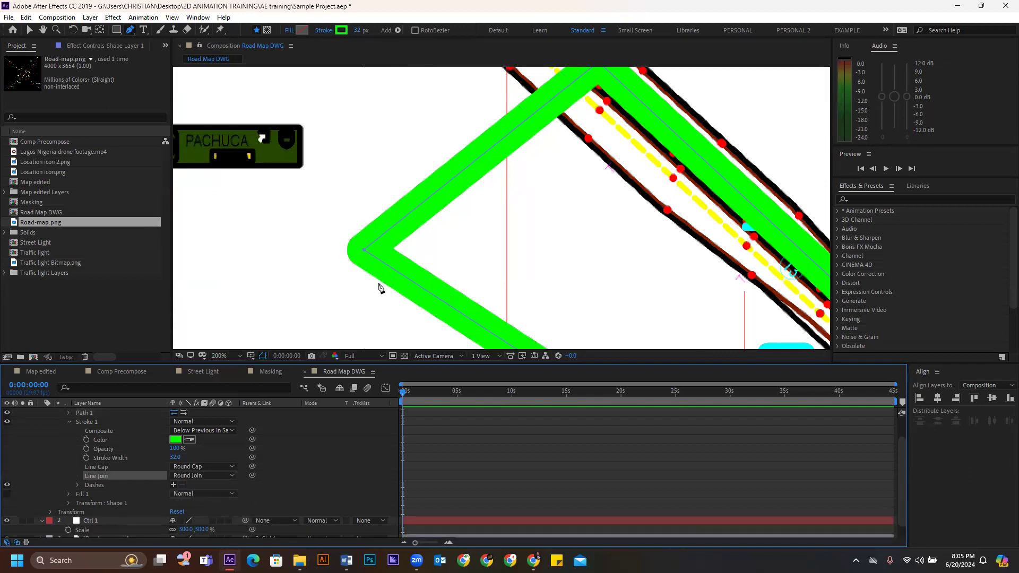
scroll(400, 291, "down", 1)
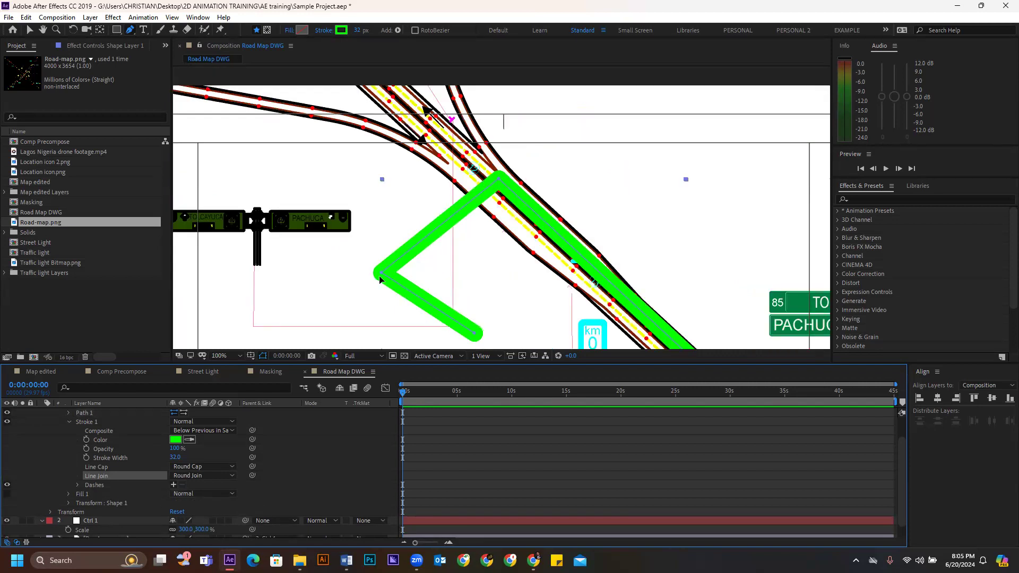
- Set the stroke width to 31 and change the stroke color to pure red, FF0000
left_click(112, 467)
left_click(147, 477)
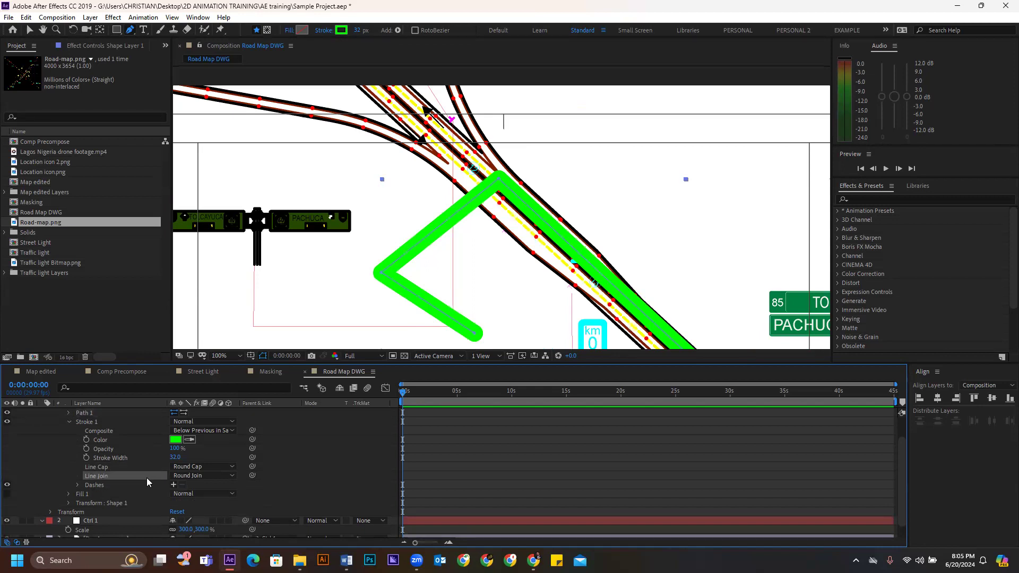
left_click(225, 468)
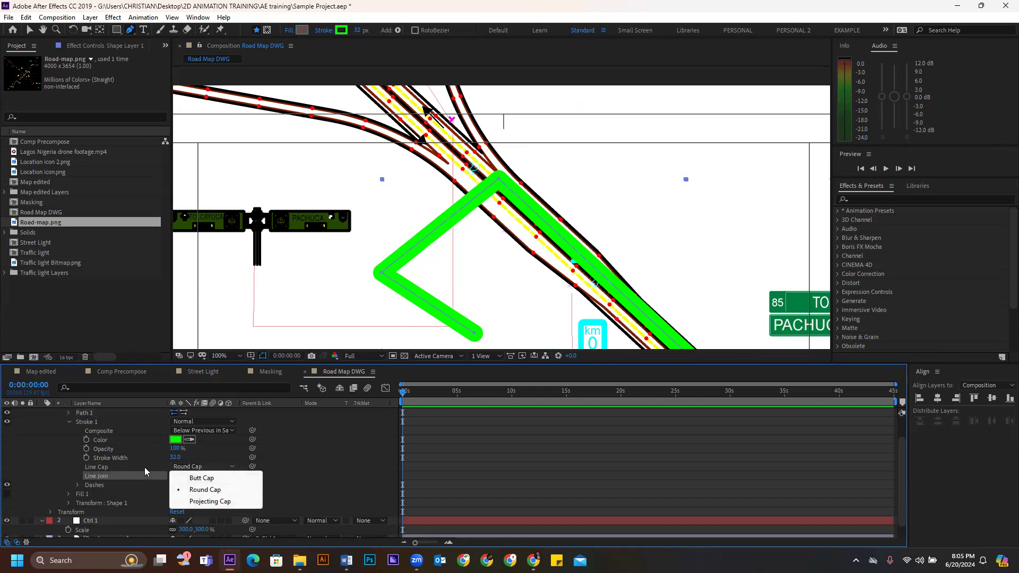
left_click(144, 467)
mouse_move(171, 456)
left_mouse_down()
mouse_move(162, 457)
mouse_move(175, 457)
left_mouse_up()
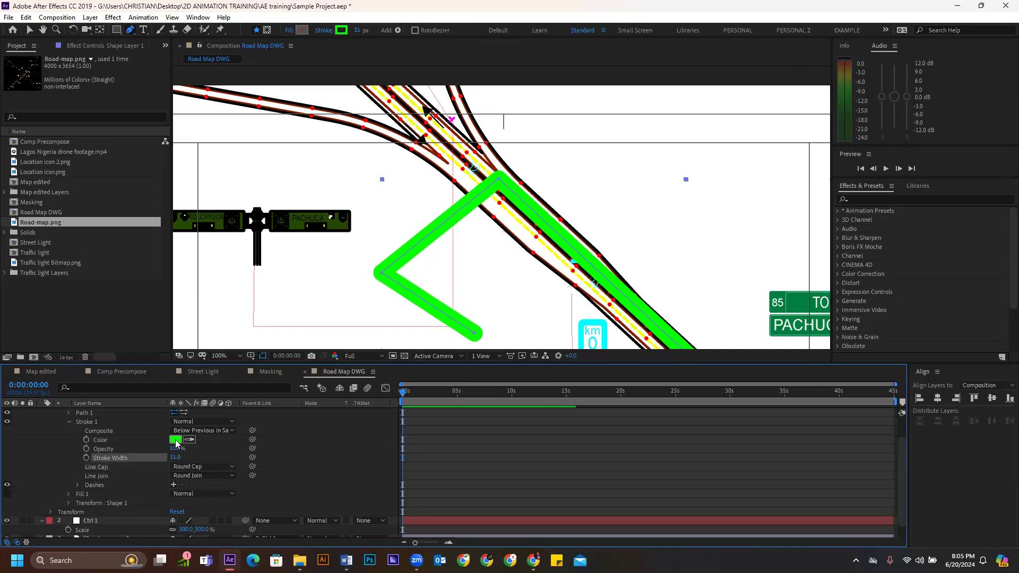
left_click(174, 439)
left_click(161, 21)
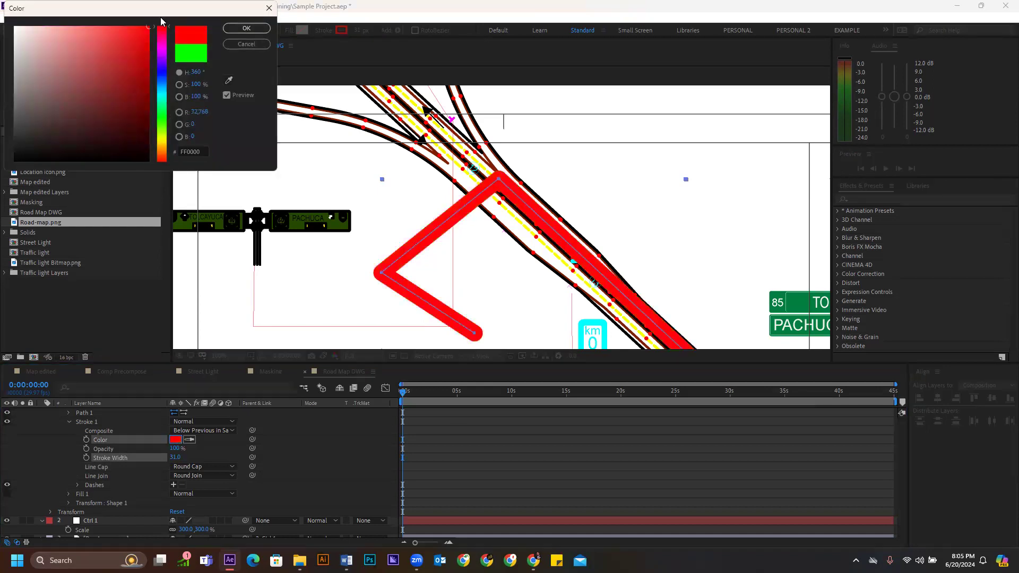
left_click(248, 28)
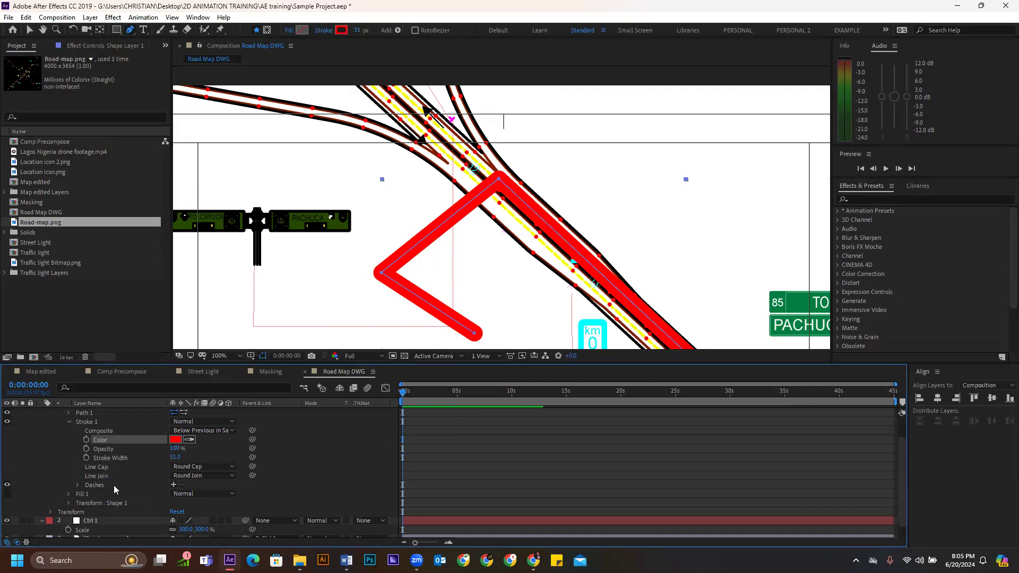
- Add a dash to the Dashes settings of the path's stroke
left_click(78, 484)
scroll(135, 469, "down", 1)
left_click(103, 470)
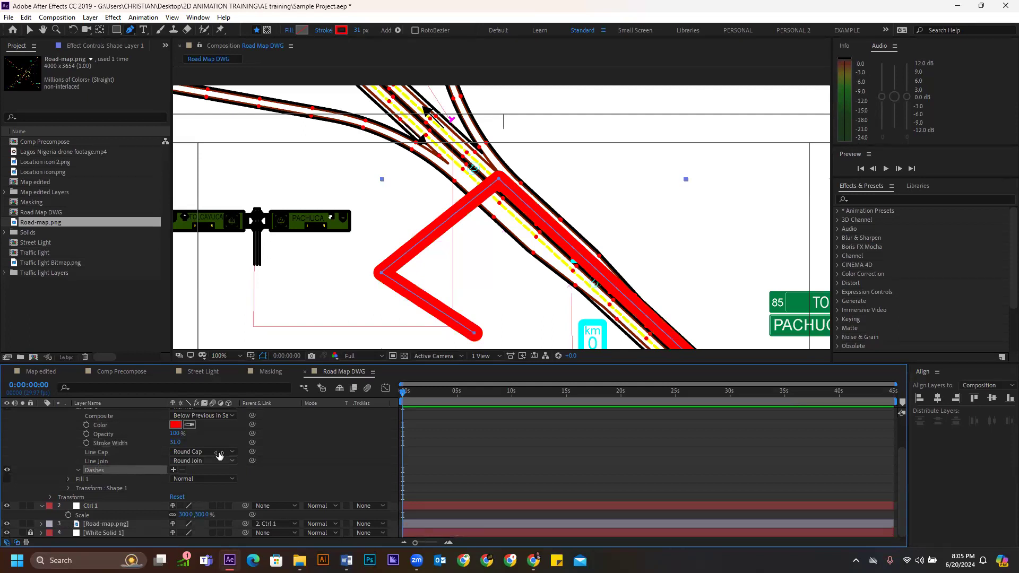
key("comma")
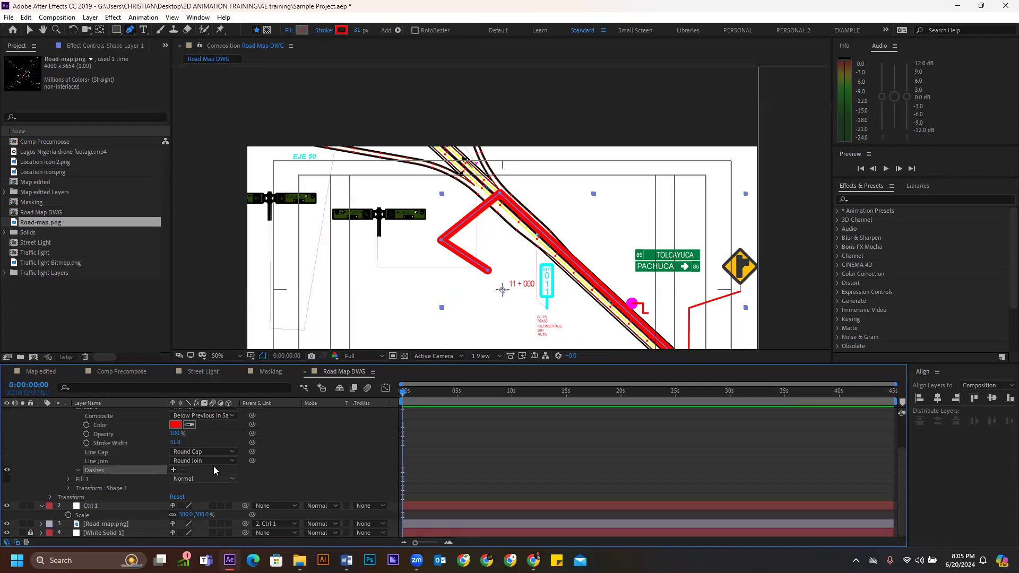
left_click(174, 470)
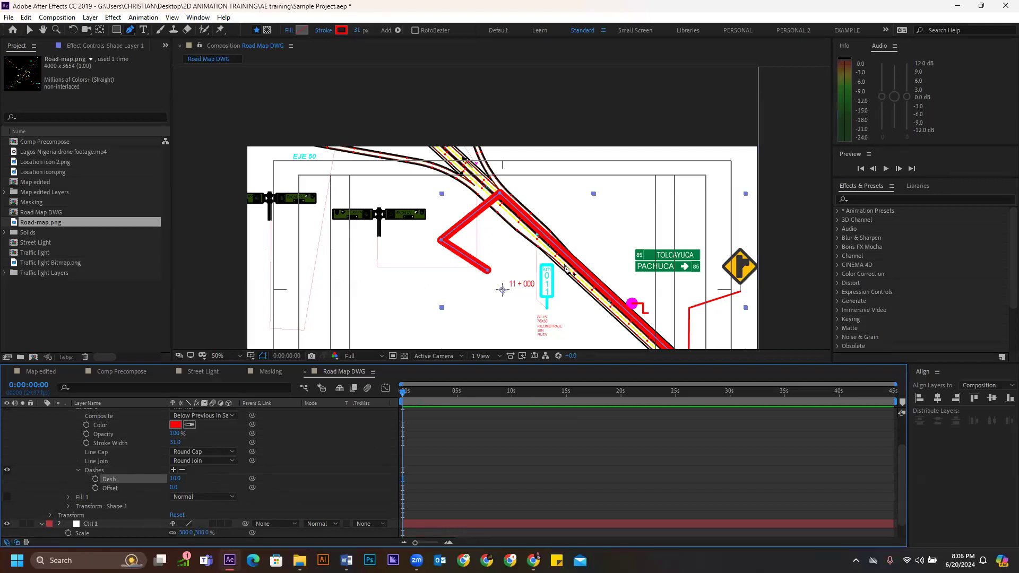
- Increase the stroke's dash length to 43 so the path breaks into separate dashes
scroll(447, 238, "up", 2)
scroll(481, 183, "down", 1)
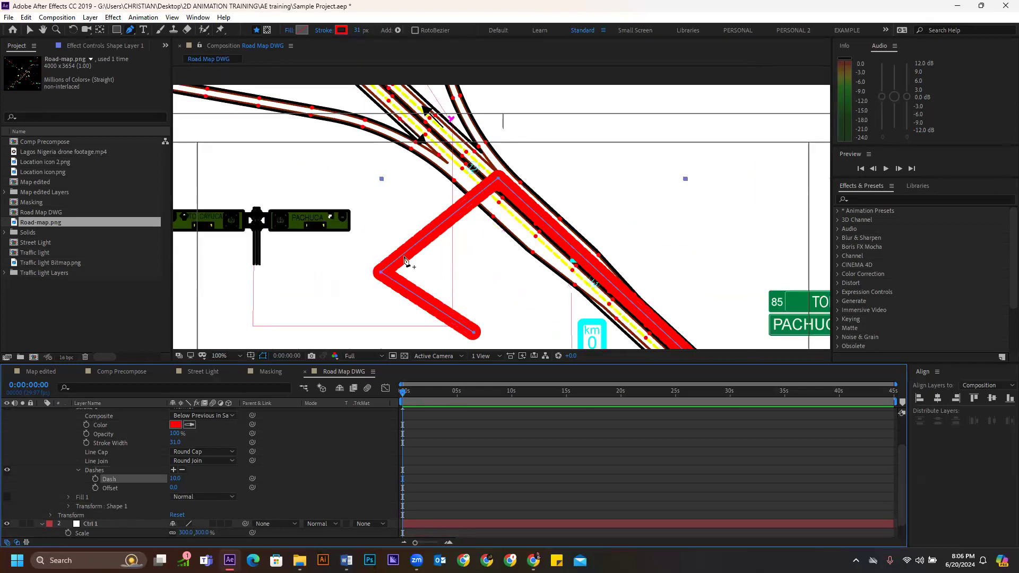
scroll(404, 257, "up", 1)
left_click_drag(175, 478, 189, 476)
key("comma")
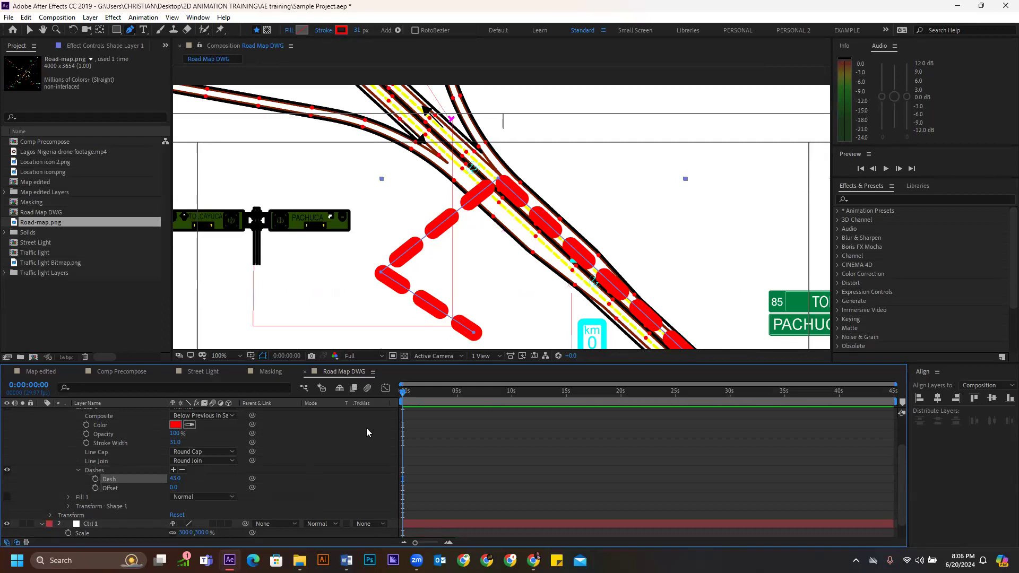
- Shift the dashes along the path, trying an offset of -79 and settling on -43
left_click_drag(174, 487, 106, 493)
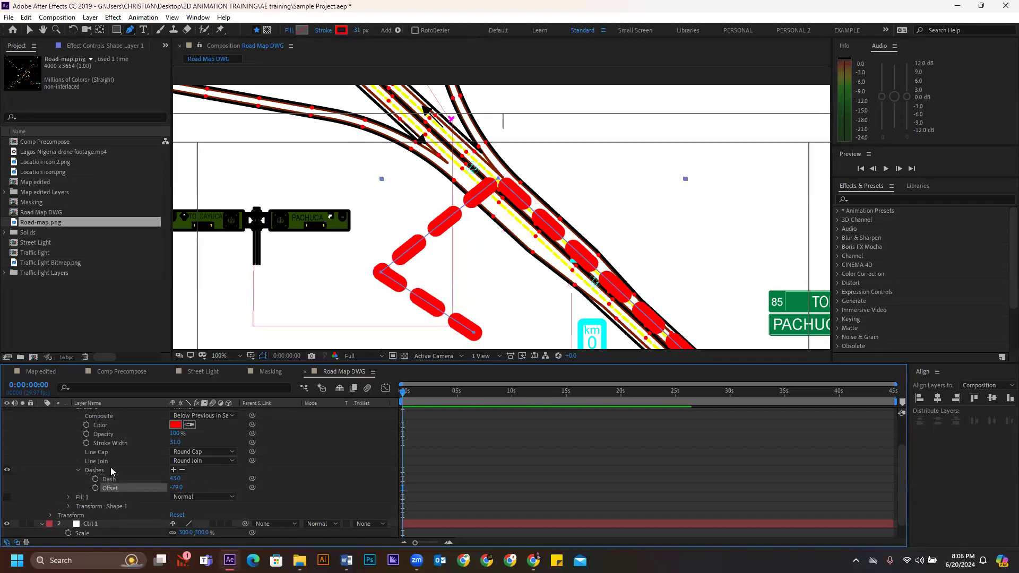
scroll(90, 449, "up", 1)
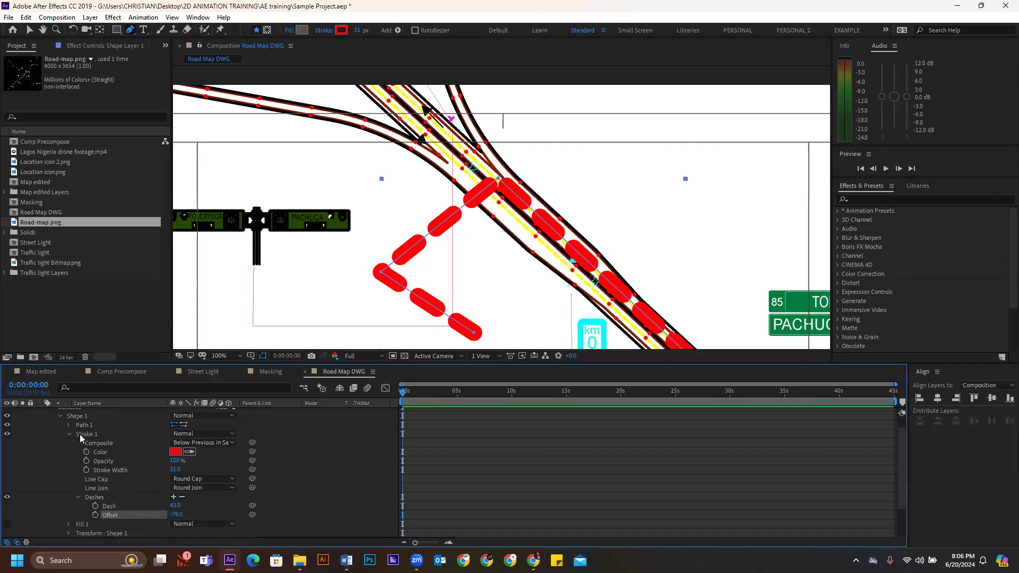
scroll(80, 459, "up", 1)
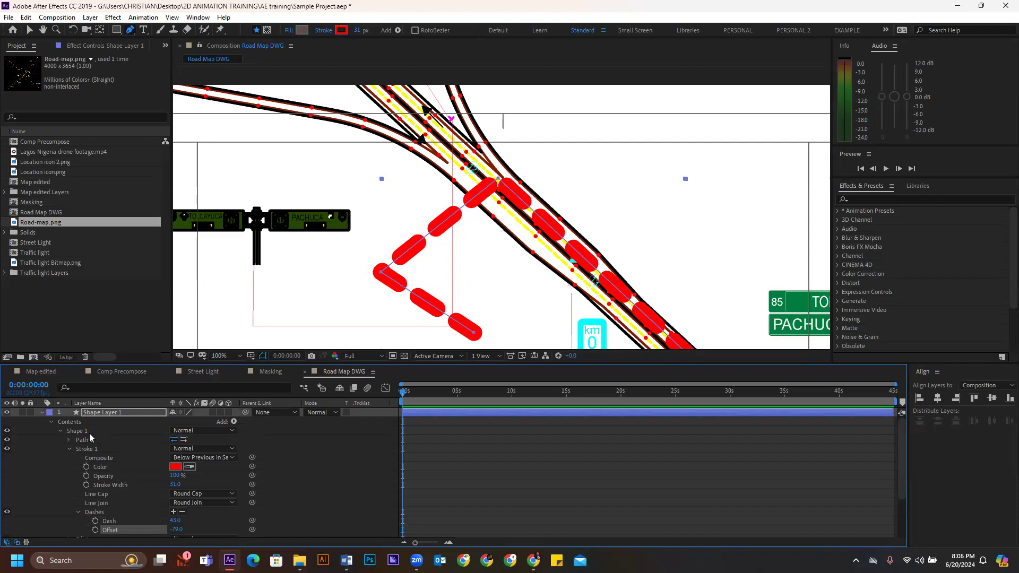
scroll(147, 485, "down", 3)
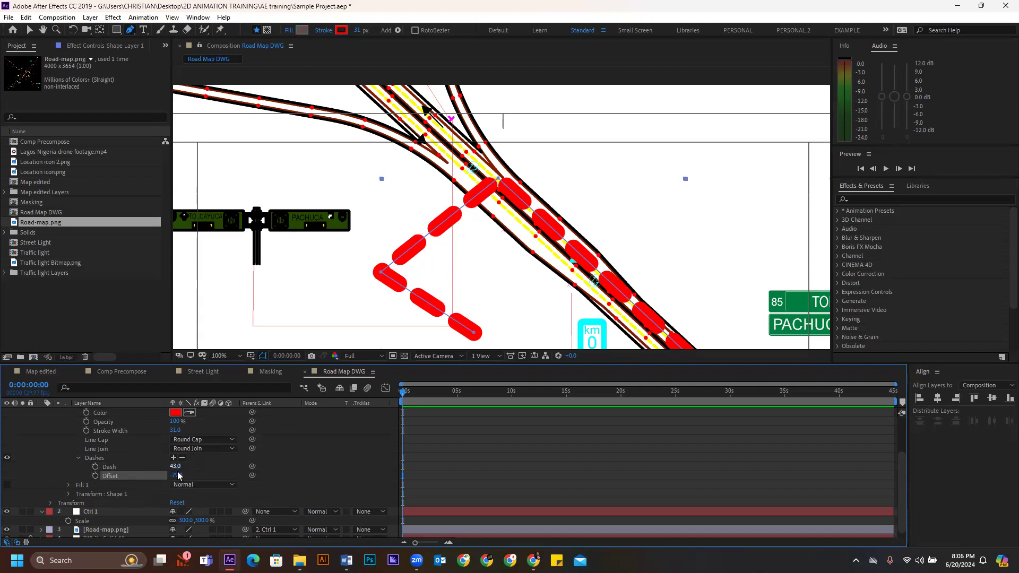
mouse_move(174, 474)
left_mouse_down()
mouse_move(193, 472)
mouse_move(182, 465)
left_mouse_up()
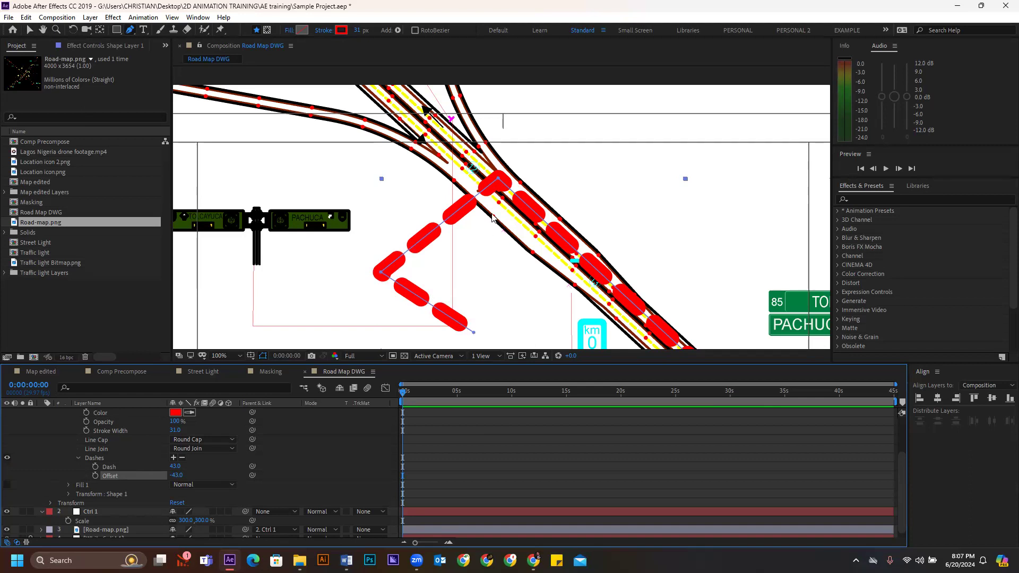
- Set the stroke width to 20 and move the path's two off-road vertices onto the road line, extending beyond the composition's upper edge
scroll(457, 179, "down", 1)
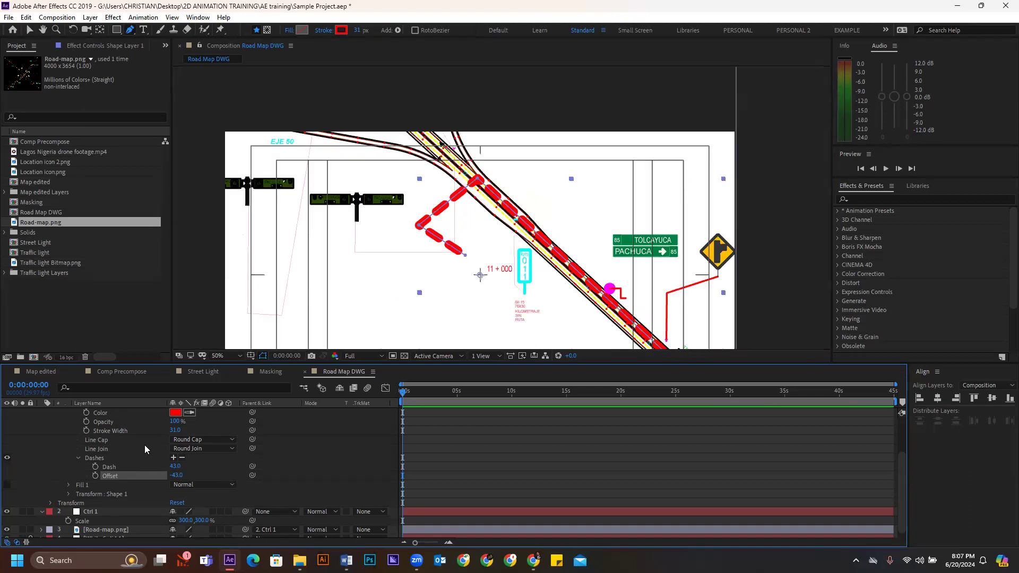
left_click_drag(173, 428, 169, 428)
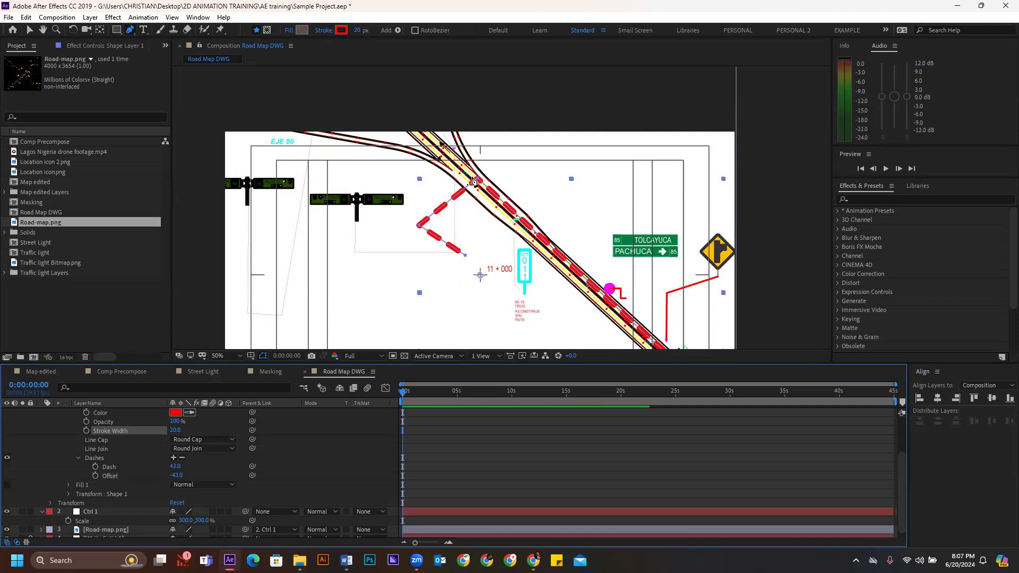
left_click_drag(419, 225, 428, 136)
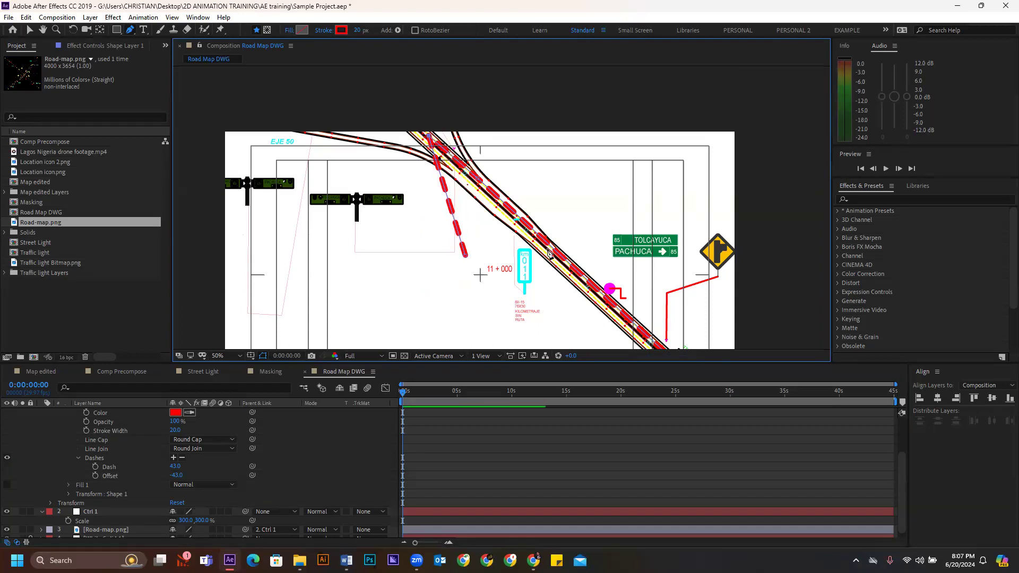
scroll(561, 249, "down", 2)
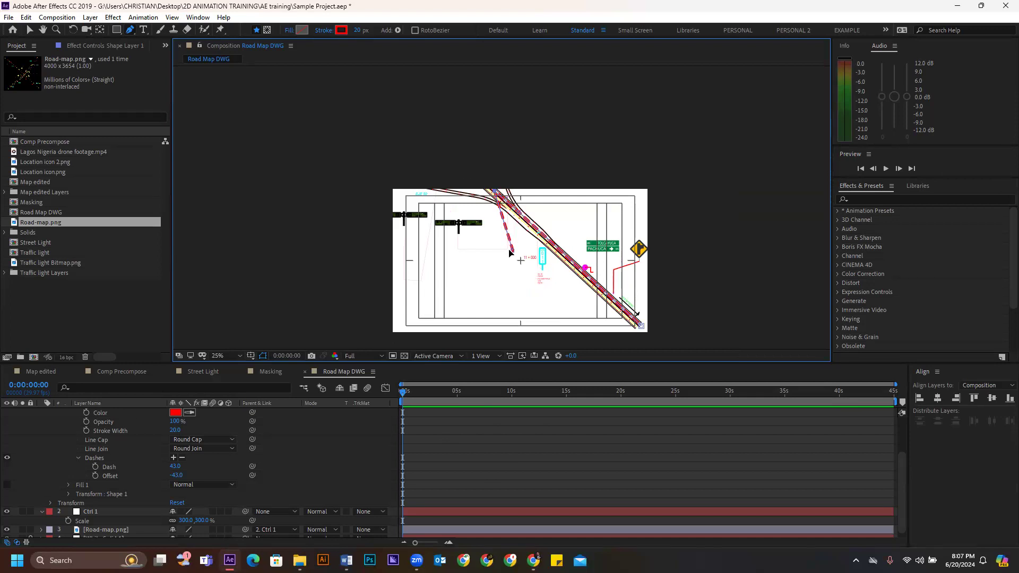
left_click_drag(507, 251, 448, 133)
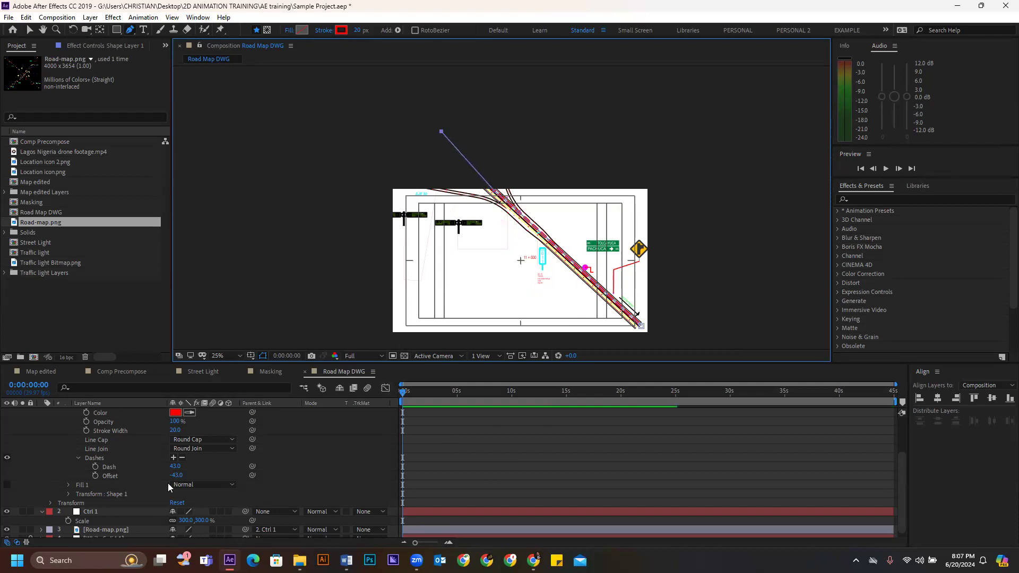
- Collapse Shape Layer 1's properties and move the Ctrl 1 layer above it in the layer stack
left_click(99, 511)
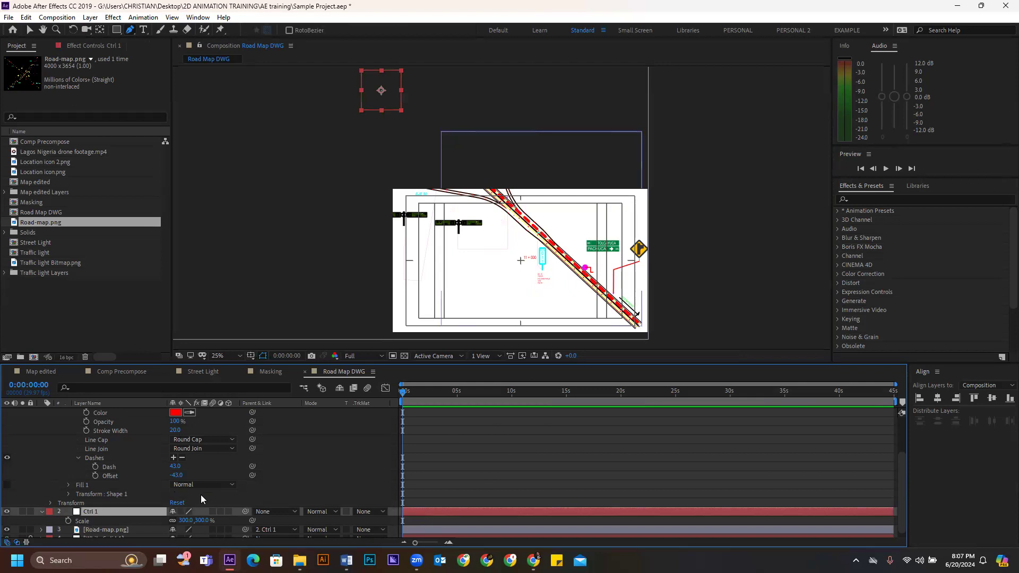
scroll(299, 471, "up", 2)
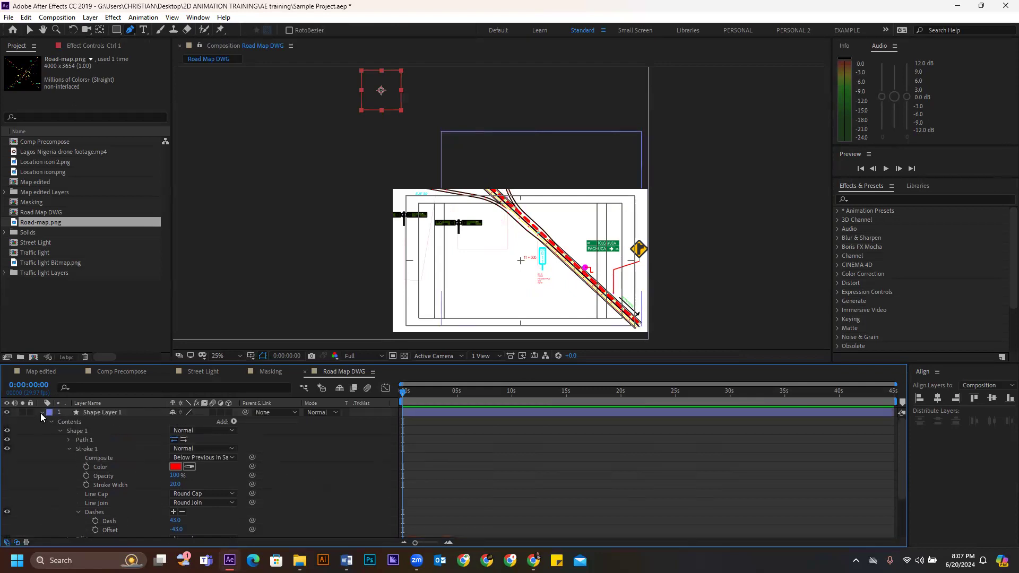
left_click(42, 413)
left_click(237, 411)
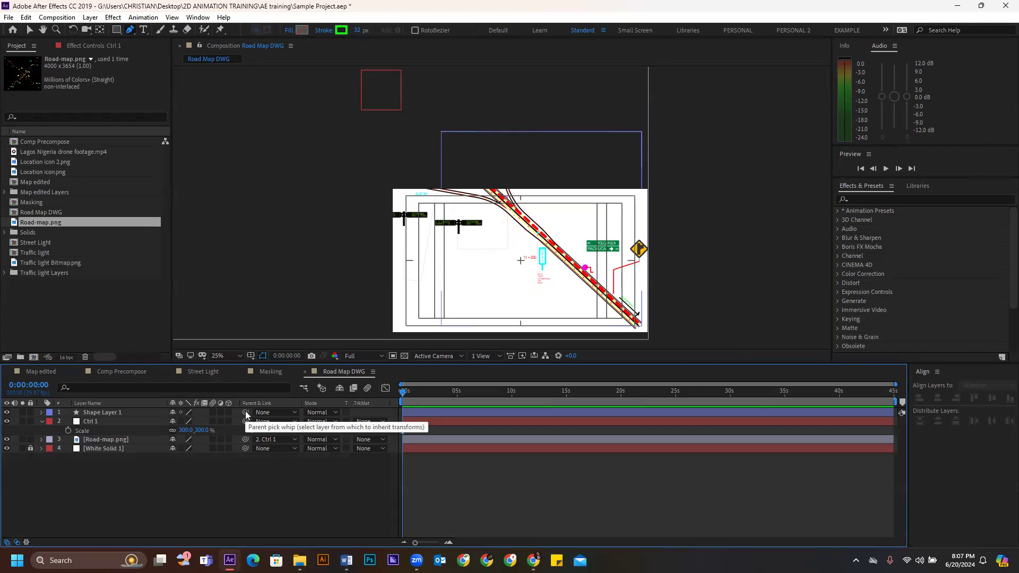
left_click(100, 421)
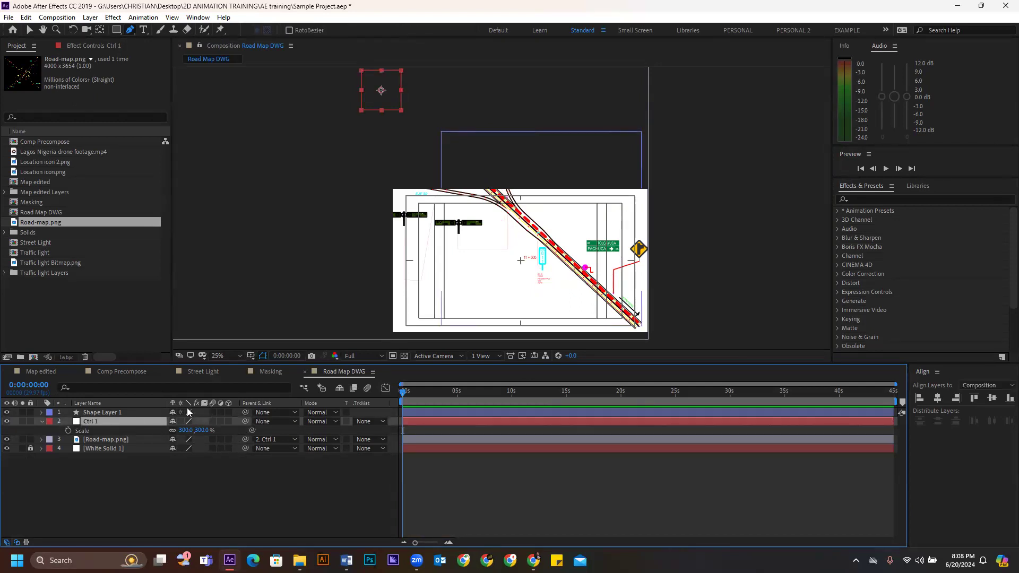
left_click_drag(102, 421, 109, 408)
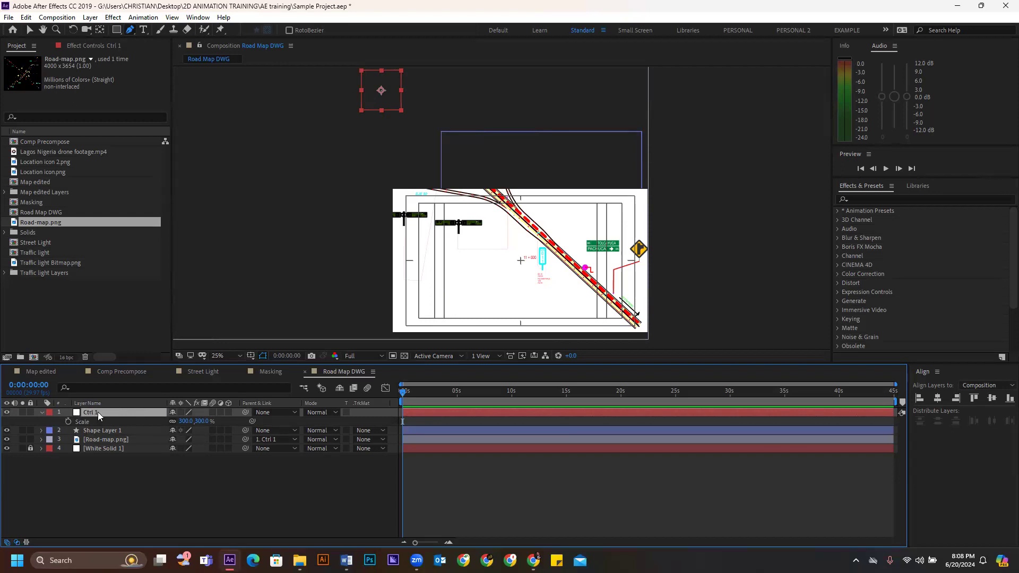
- Rename the Ctrl 1 layer as Null 1 and parent Shape Layer 1 to it
key("Return")
type("Nul")
key("Return")
left_click_drag(244, 431, 103, 413)
- Scale Null 1 to 254% and reposition it so the road intersection moves into the composition frame
left_click_drag(184, 420, 155, 420)
left_click(29, 30)
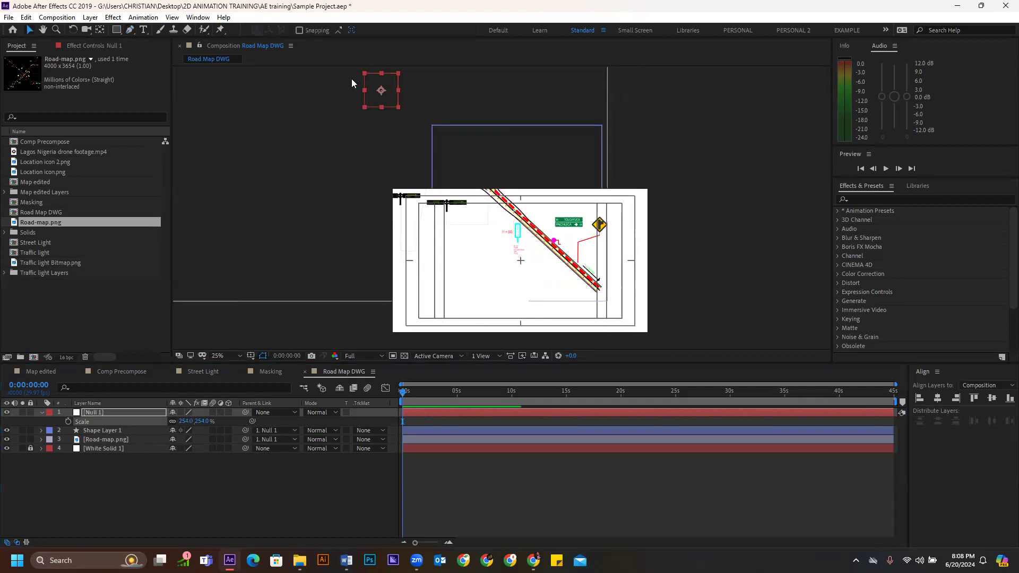
left_click_drag(385, 106, 434, 177)
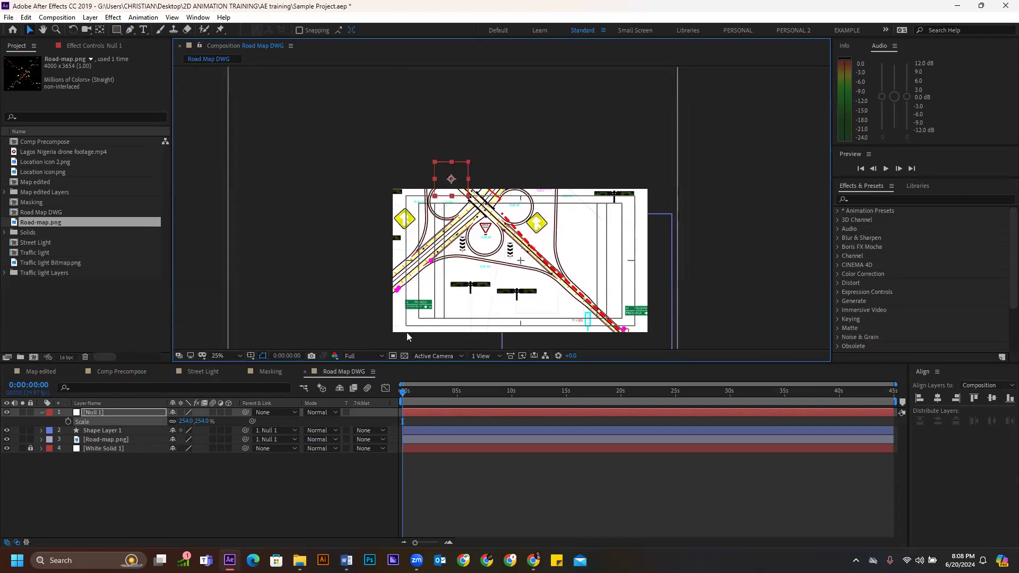
- Try to extend Shape Layer 1's upper path end along the road with the Selection tool, and undo the move
left_click(412, 431)
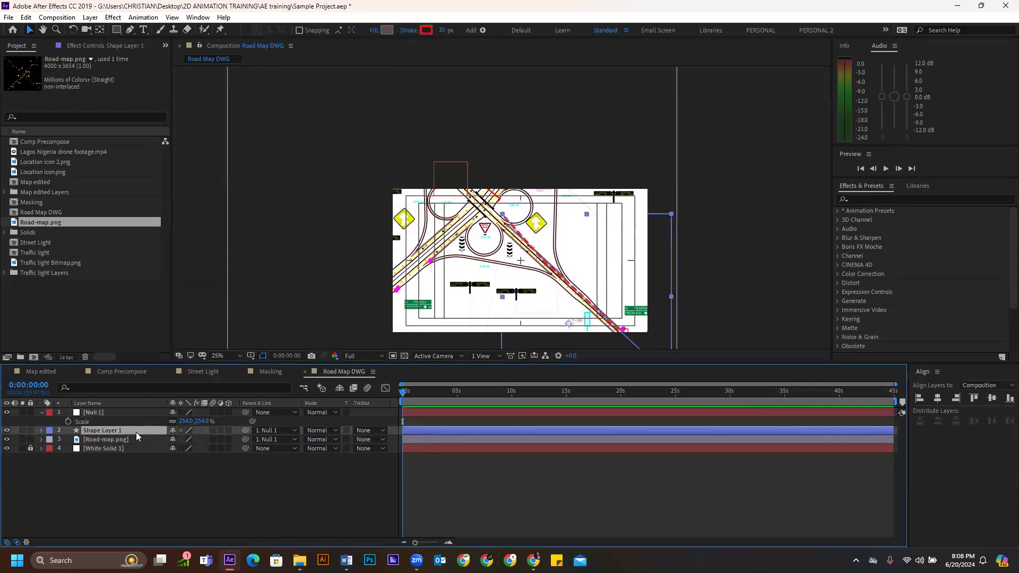
scroll(500, 226, "up", 1)
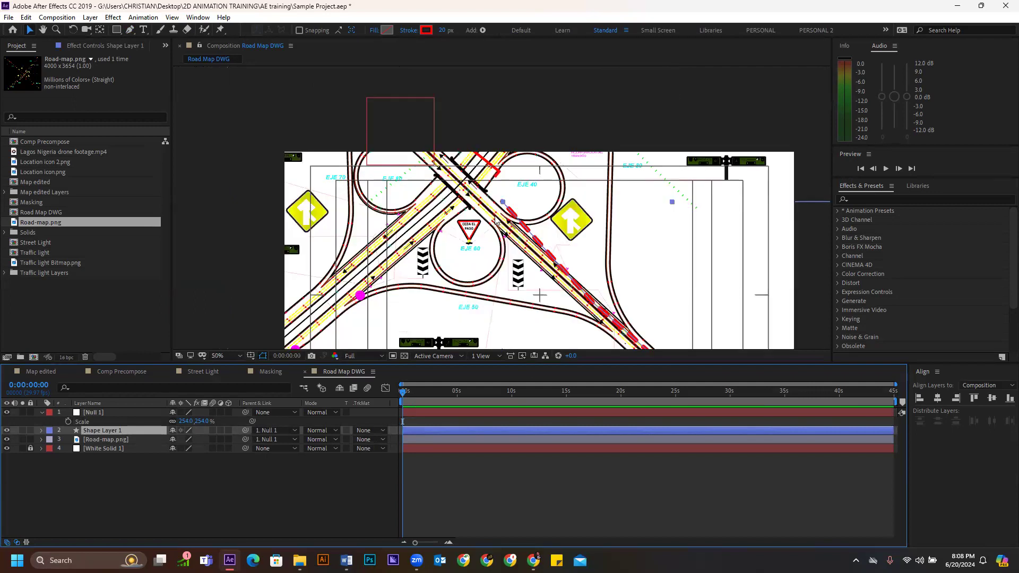
scroll(511, 195, "up", 1)
left_click_drag(510, 192, 380, 97)
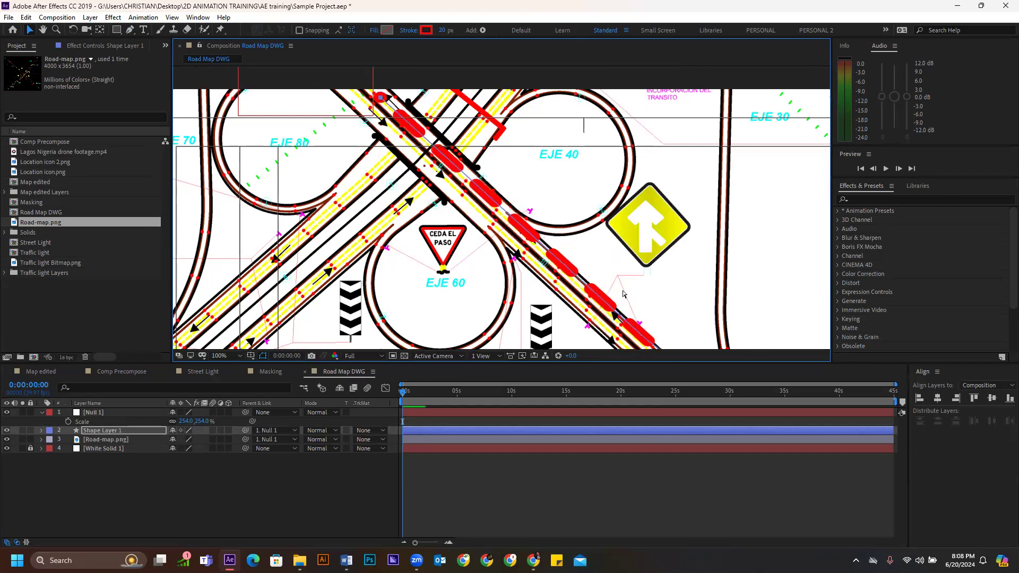
scroll(624, 293, "down", 1)
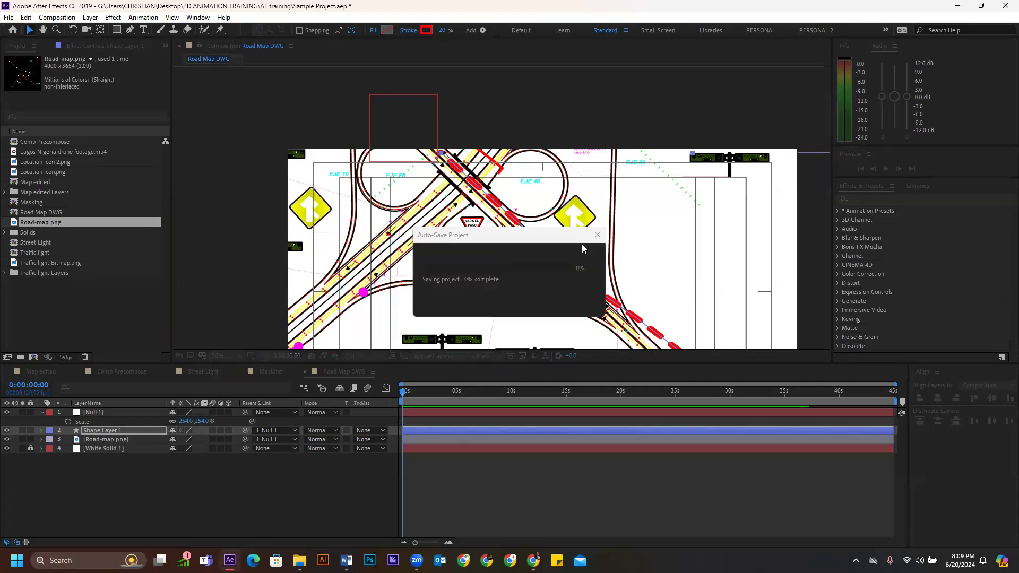
key("ctrl+z")
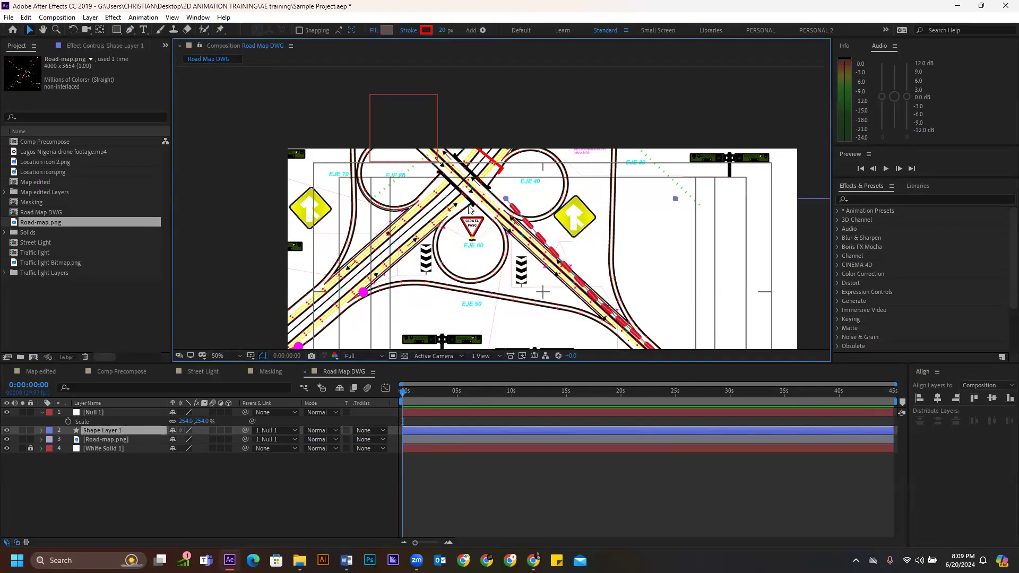
scroll(476, 209, "down", 2)
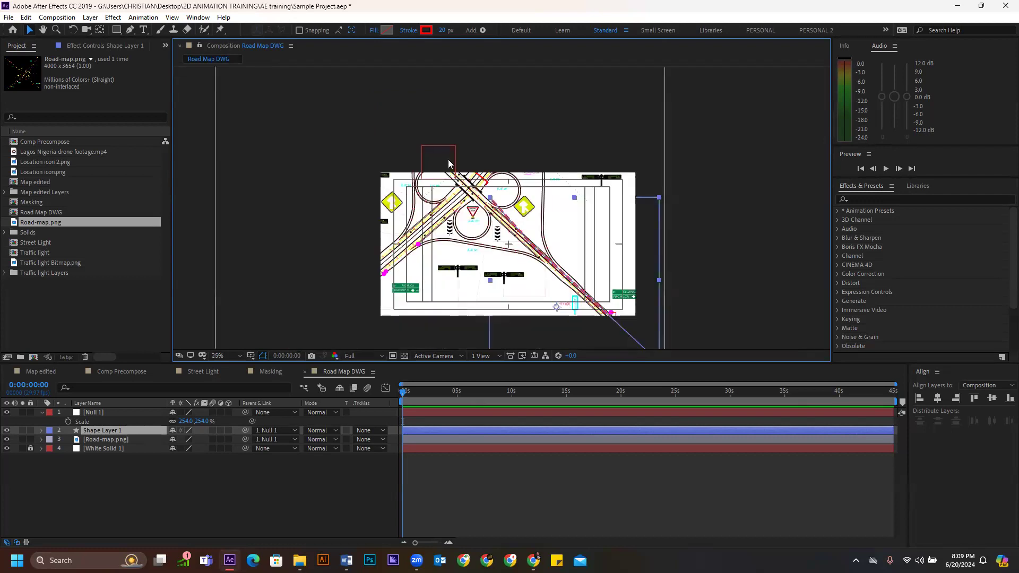
scroll(501, 227, "down", 1)
scroll(501, 227, "up", 1)
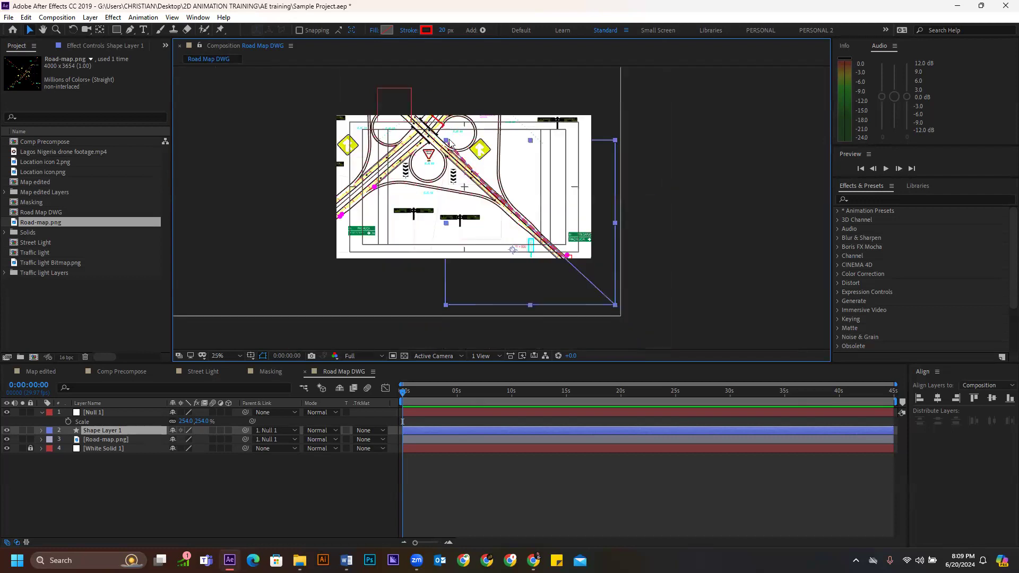
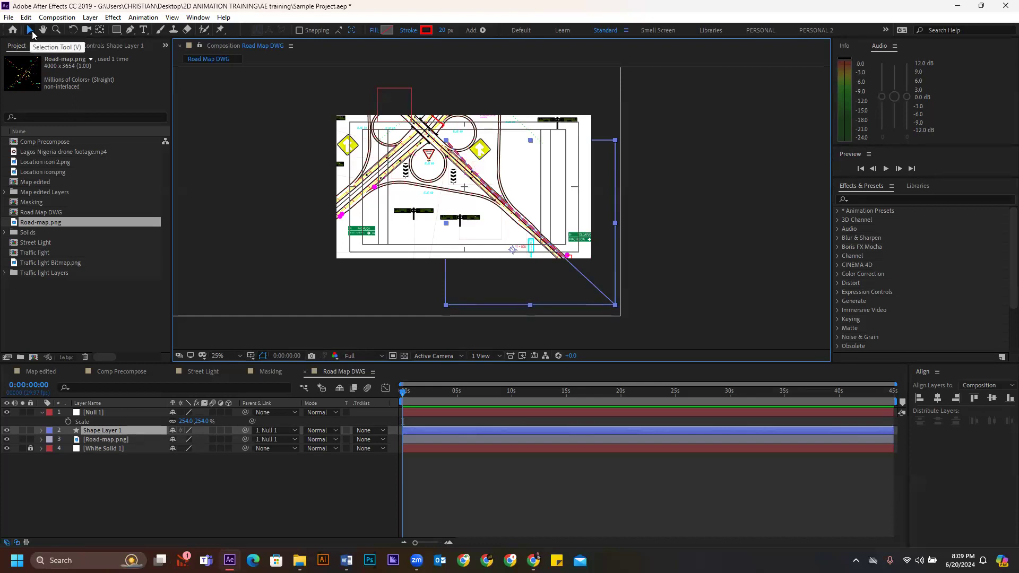
- Use the Pen tool to move the dashed path's upper vertex slightly further up along the road, and return to the Selection tool
left_click(130, 30)
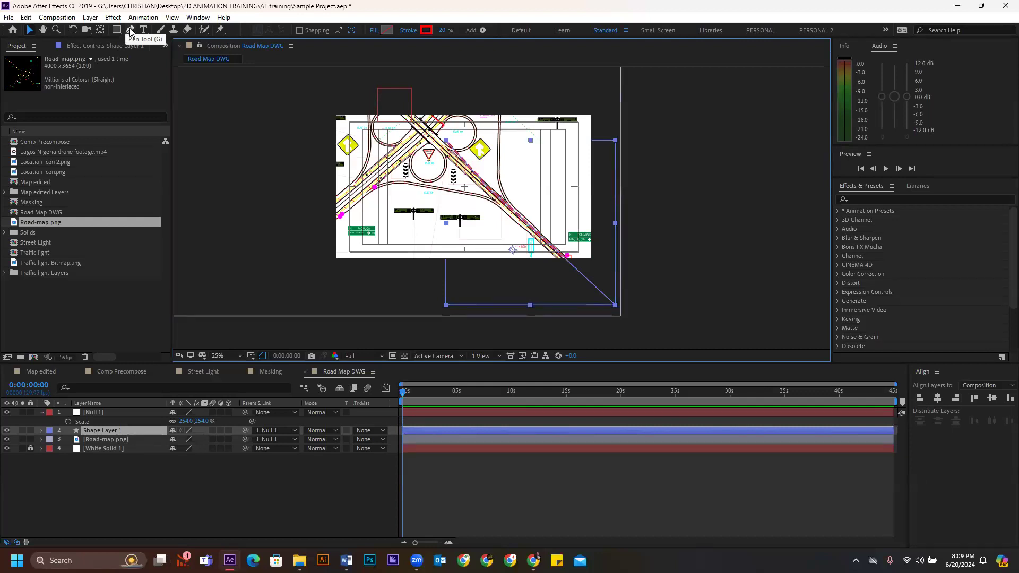
left_click(447, 143)
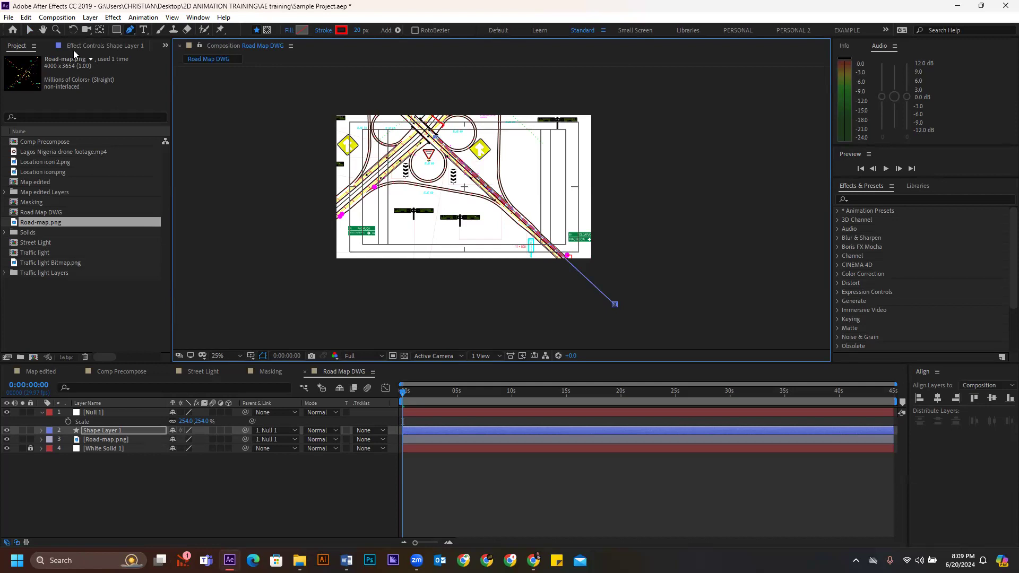
left_click(30, 32)
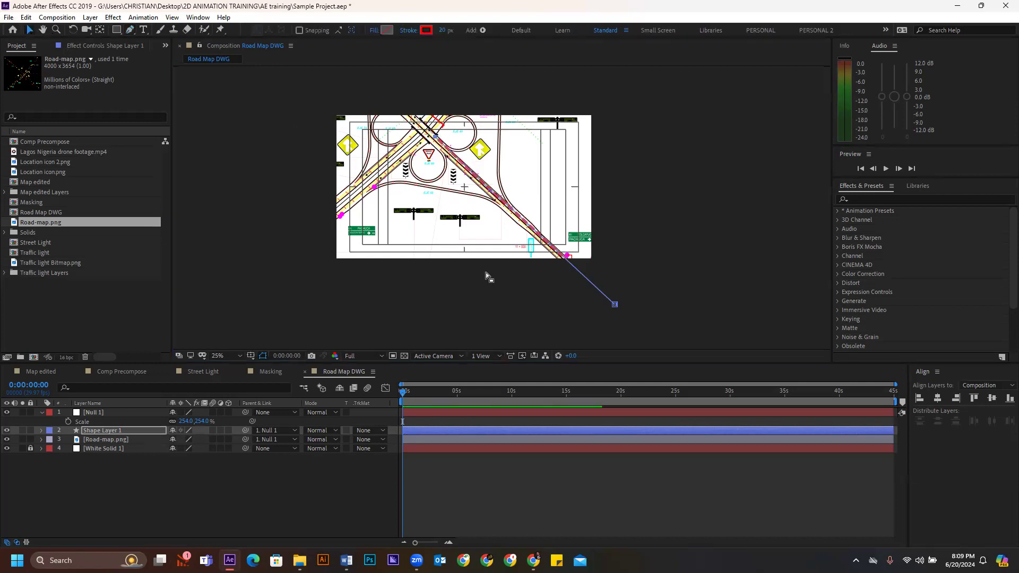
- Try to select a single vertex of Shape Layer 1's dashed path with the Selection tool
left_click(473, 517)
left_click(441, 430)
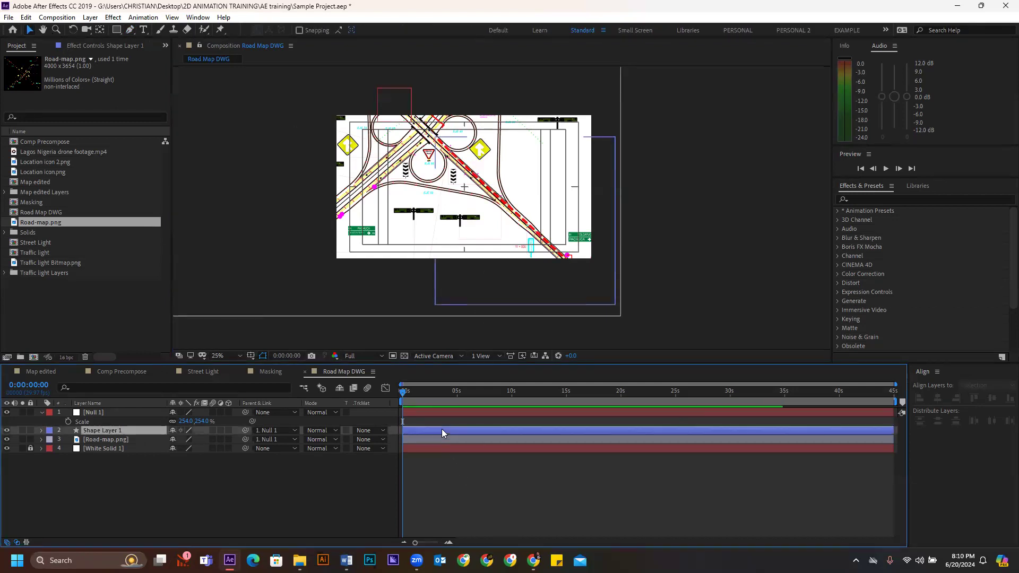
left_click(435, 136)
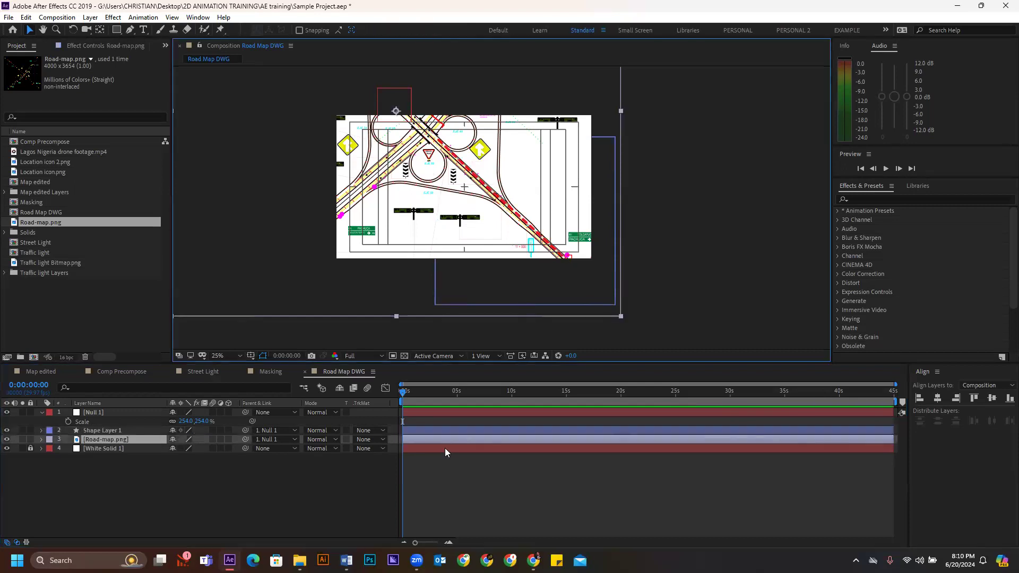
left_click(445, 467)
left_click(434, 429)
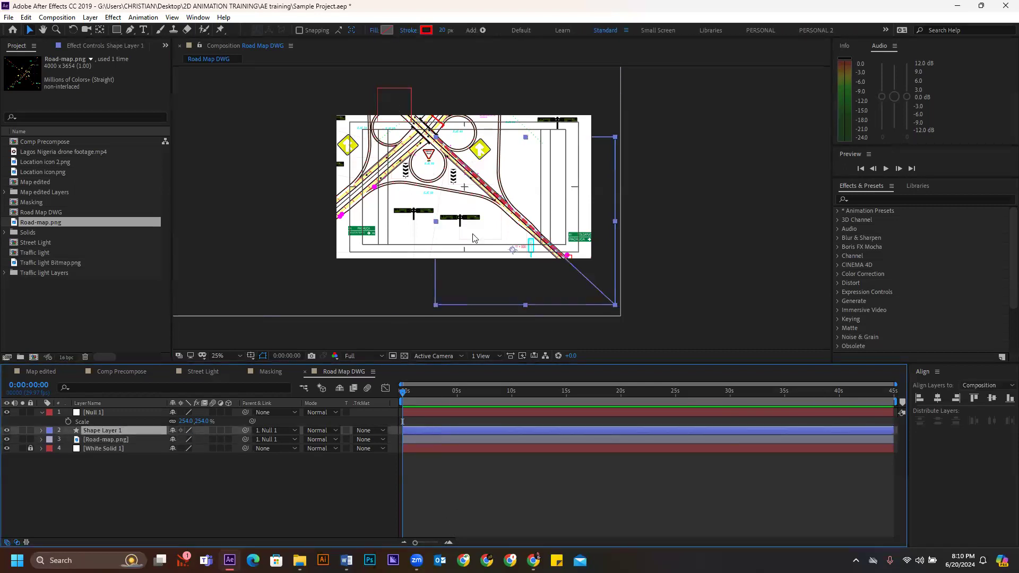
left_click(489, 193)
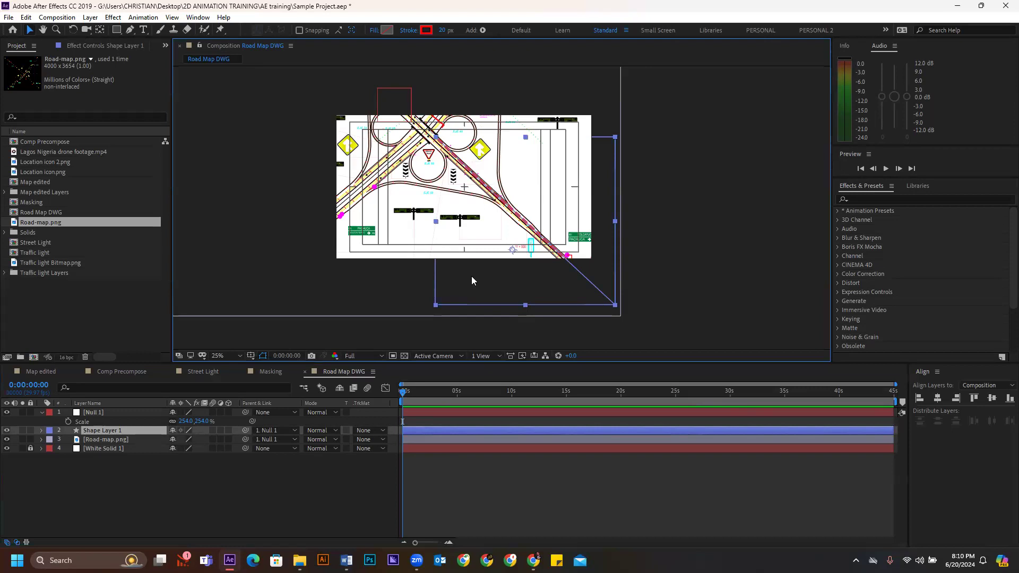
- Expand Path 1 of Shape 1 in Shape Layer 1 and pull its upper end vertex off the road, below the central roundabout
left_click(41, 430)
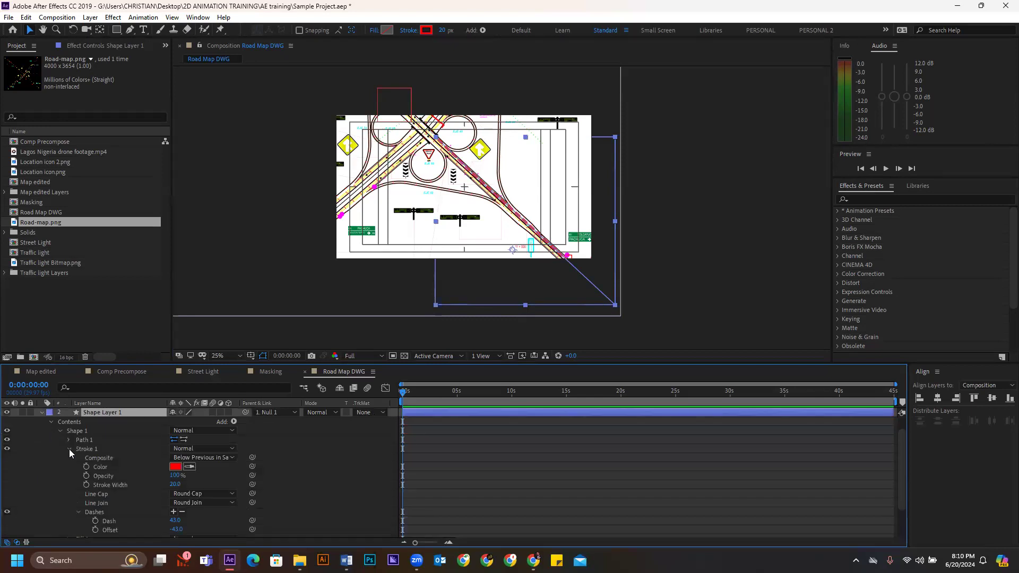
left_click(87, 430)
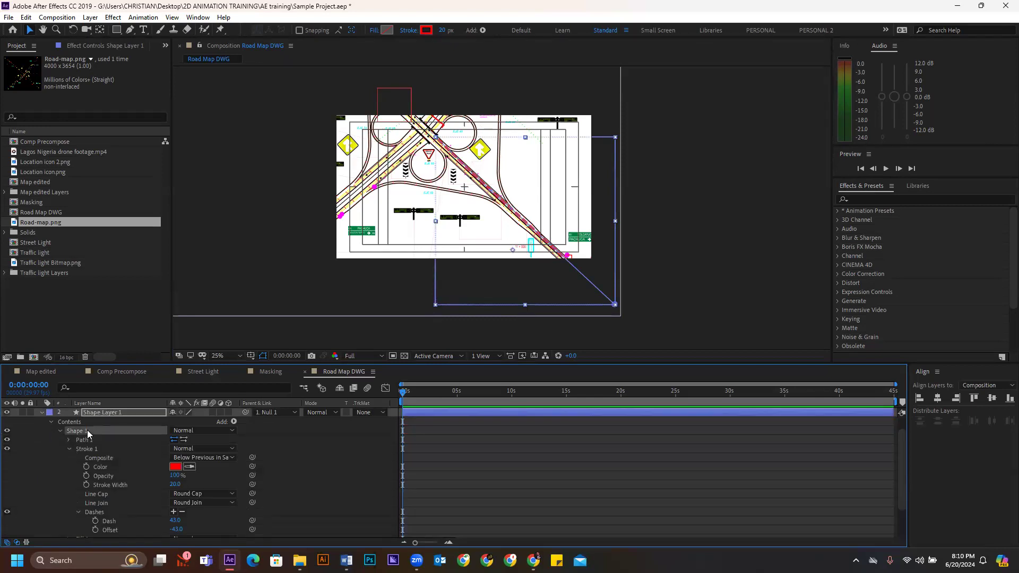
left_click(99, 439)
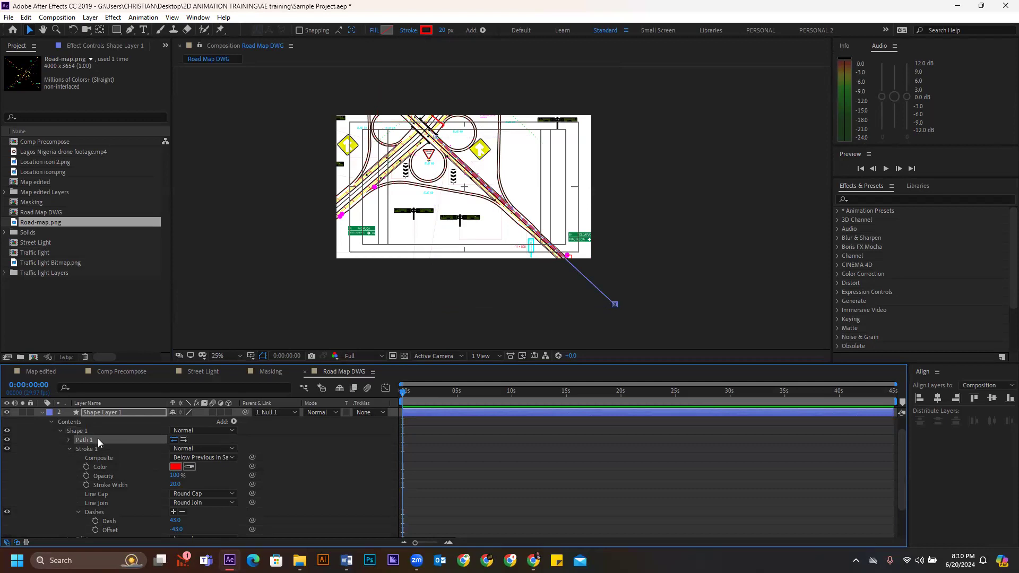
left_click(68, 439)
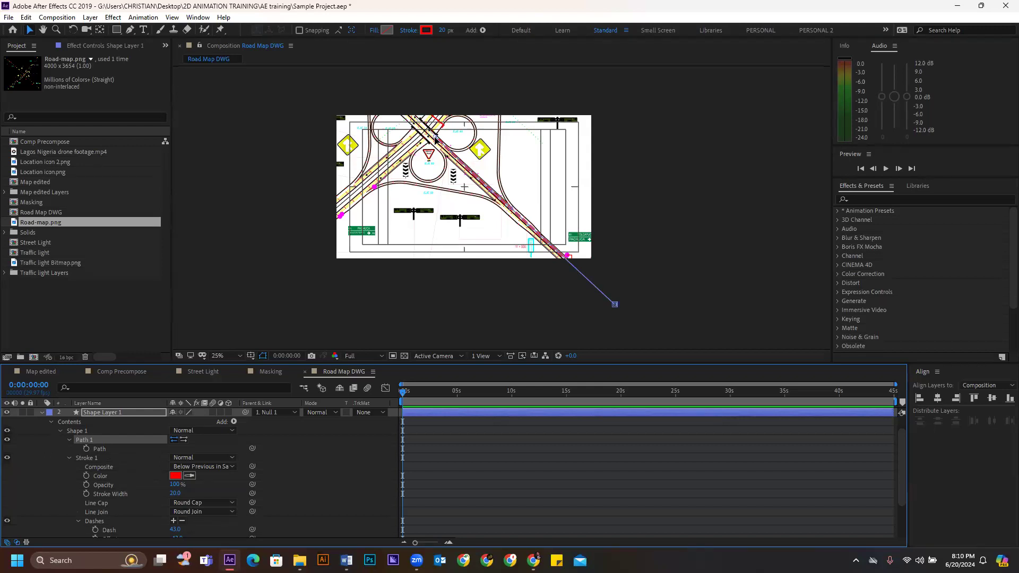
mouse_move(435, 138)
left_mouse_down()
mouse_move(426, 166)
mouse_move(436, 165)
mouse_move(394, 195)
mouse_move(370, 235)
mouse_move(545, 132)
mouse_move(377, 192)
mouse_move(351, 215)
mouse_move(393, 197)
left_mouse_up()
- Animate the Path property with a keyframe at 0:00:00:00 and one at 0:00:01:18, with the free end moved across the road, and scrub back
left_click(87, 449)
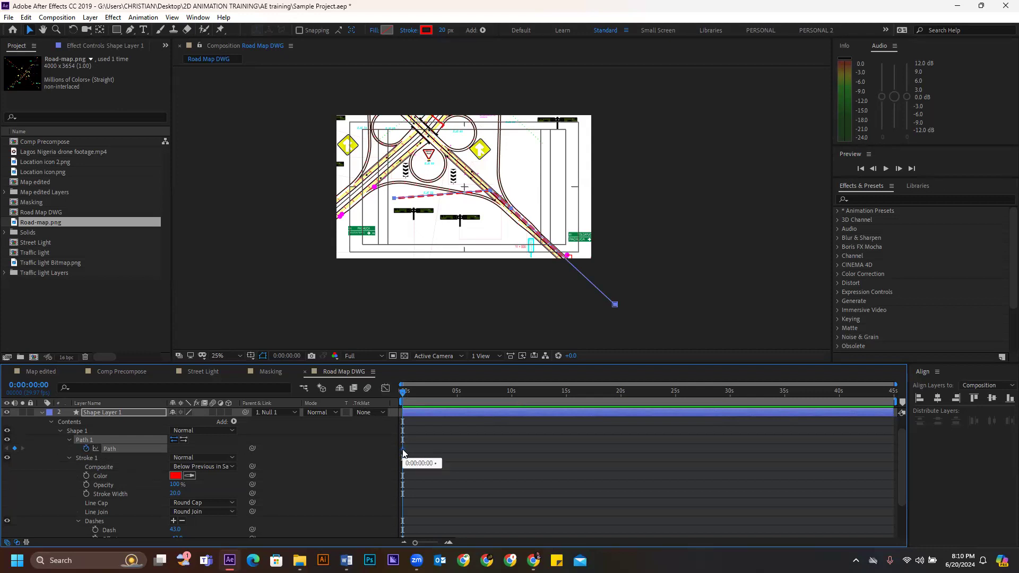
left_click_drag(422, 390, 420, 392)
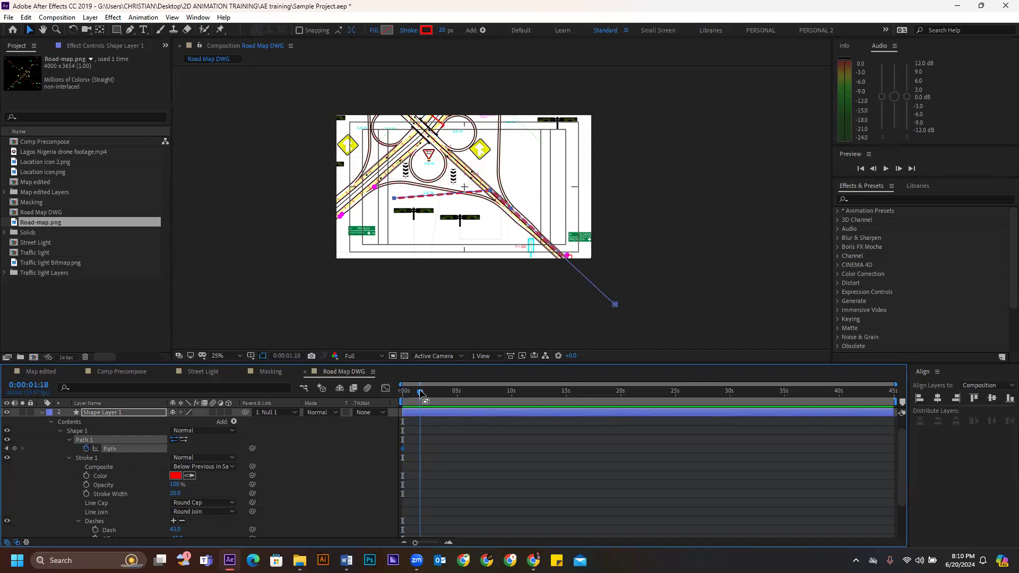
mouse_move(394, 197)
left_mouse_down()
mouse_move(449, 153)
mouse_move(443, 191)
mouse_move(421, 185)
mouse_move(394, 202)
left_mouse_up()
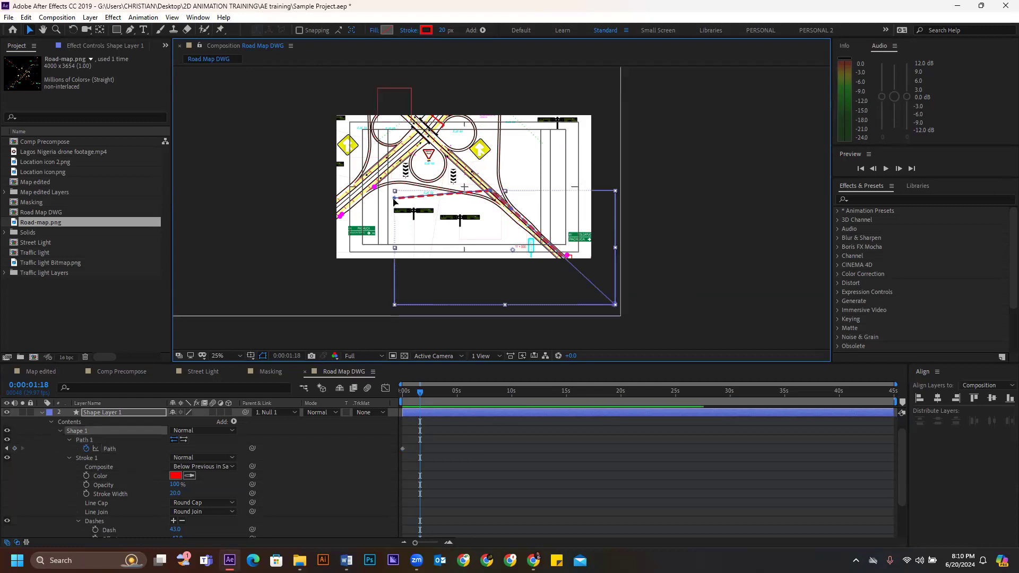
left_click_drag(394, 201, 559, 138)
mouse_move(420, 392)
left_mouse_down()
mouse_move(405, 392)
mouse_move(422, 386)
mouse_move(410, 381)
left_mouse_up()
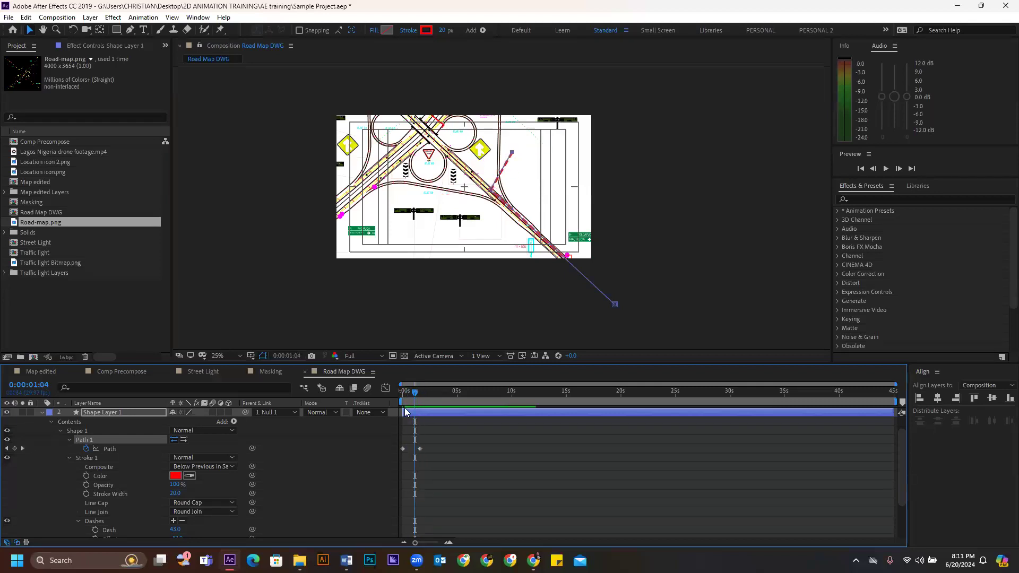
- Delete both Path keyframes of Shape Layer 1 with the time at 0:00:00:00, and deselect the layer
left_click_drag(432, 435, 403, 452)
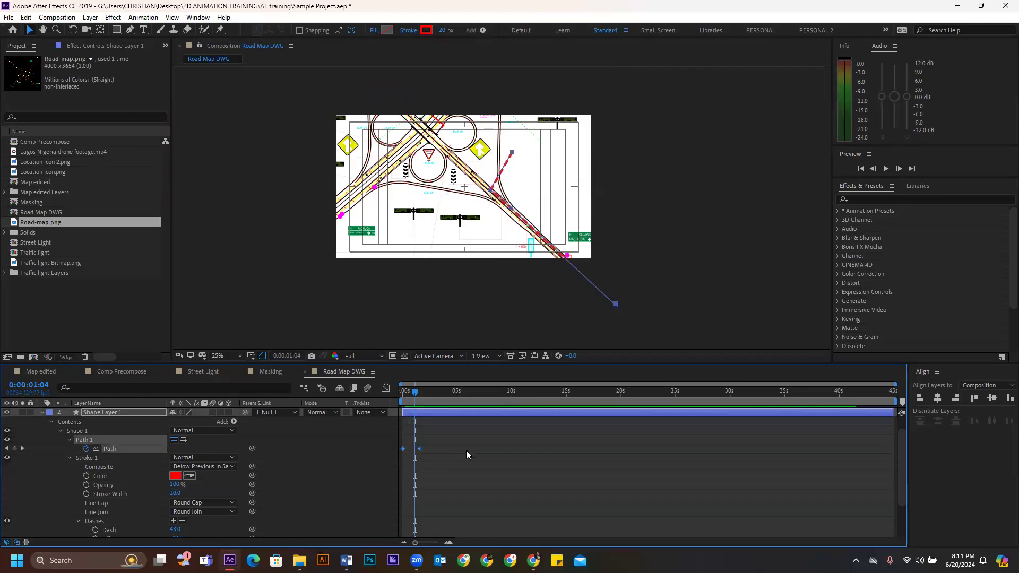
key("Home")
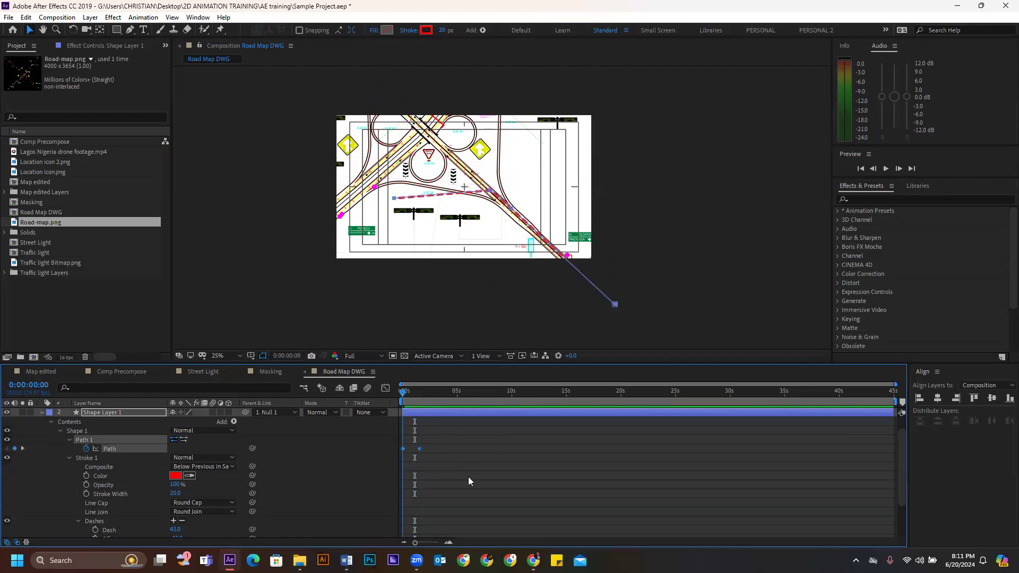
key("Delete")
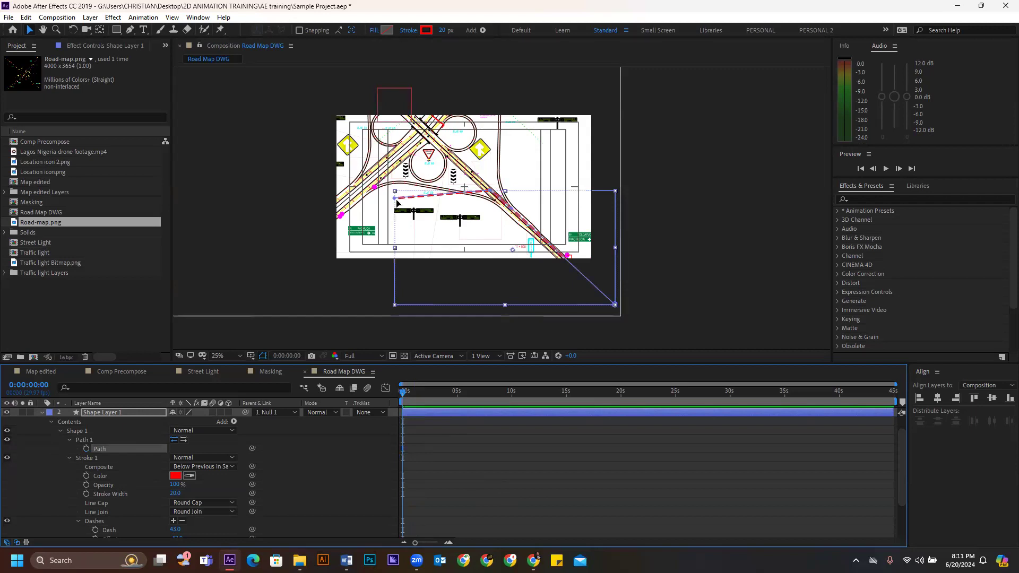
left_click(426, 439)
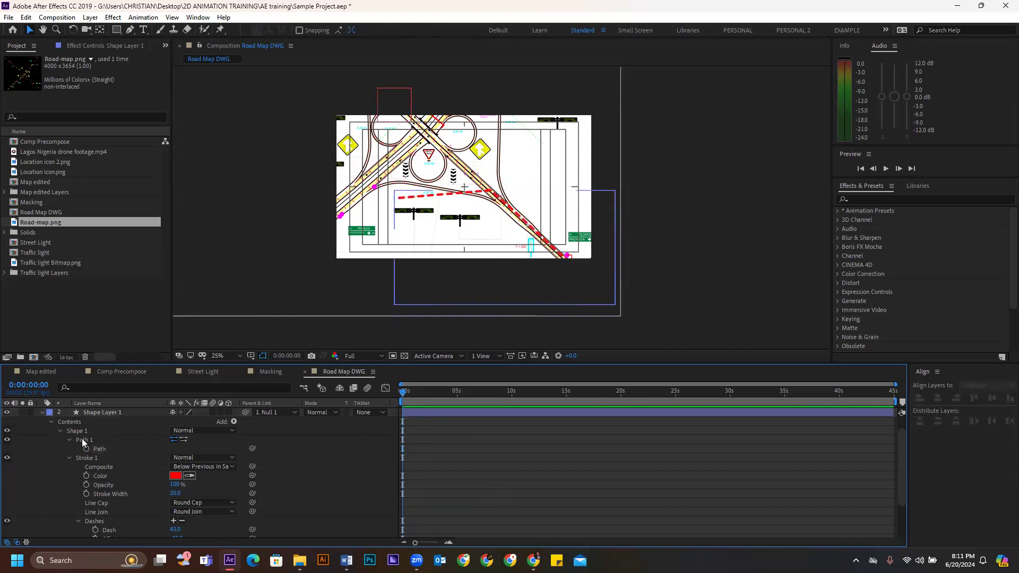
- Select Path 1 and move its free end vertex back onto the diagonal road, beyond the central crossing
left_click(95, 440)
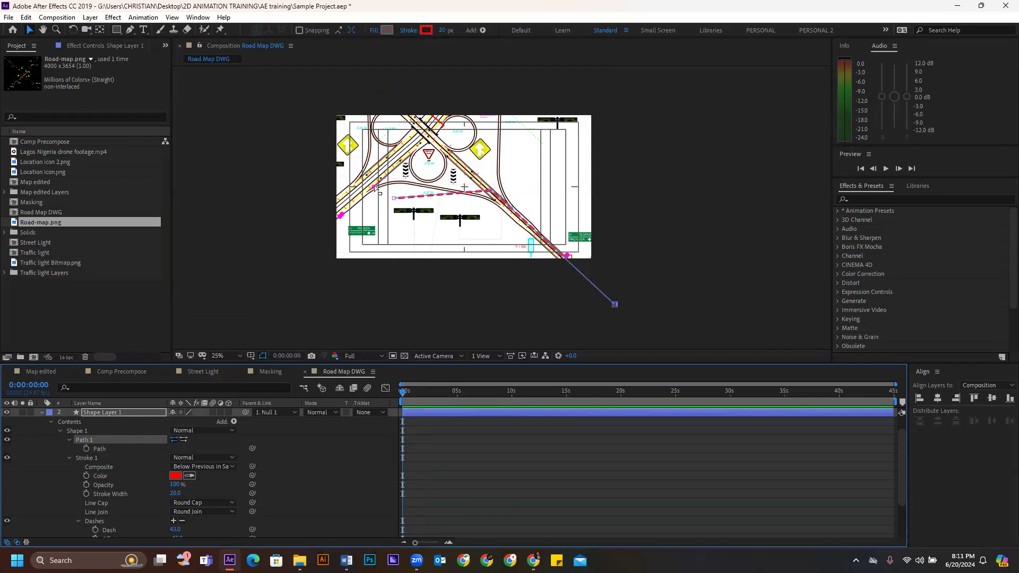
scroll(376, 187, "up", 2)
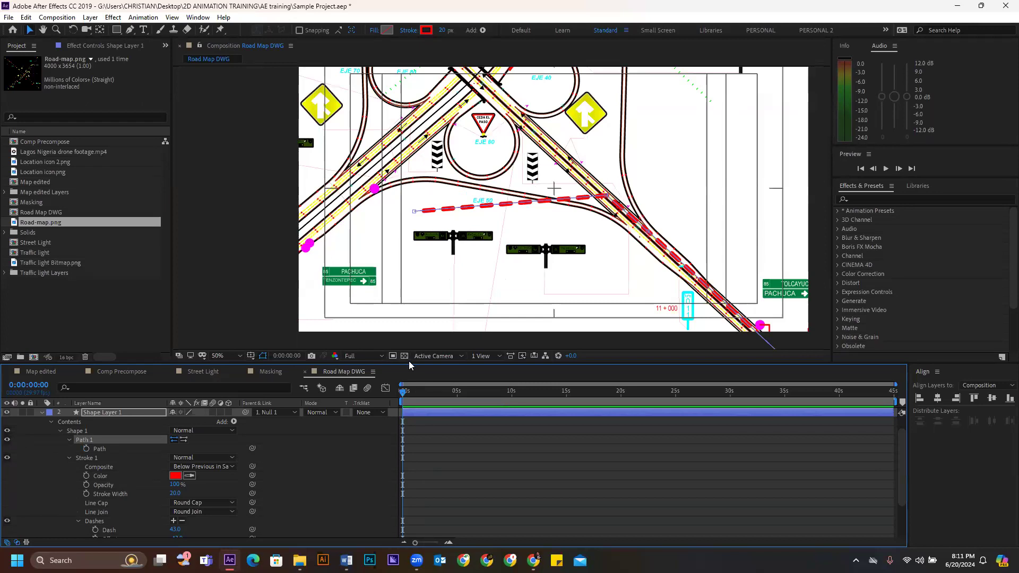
left_click_drag(401, 388, 402, 405)
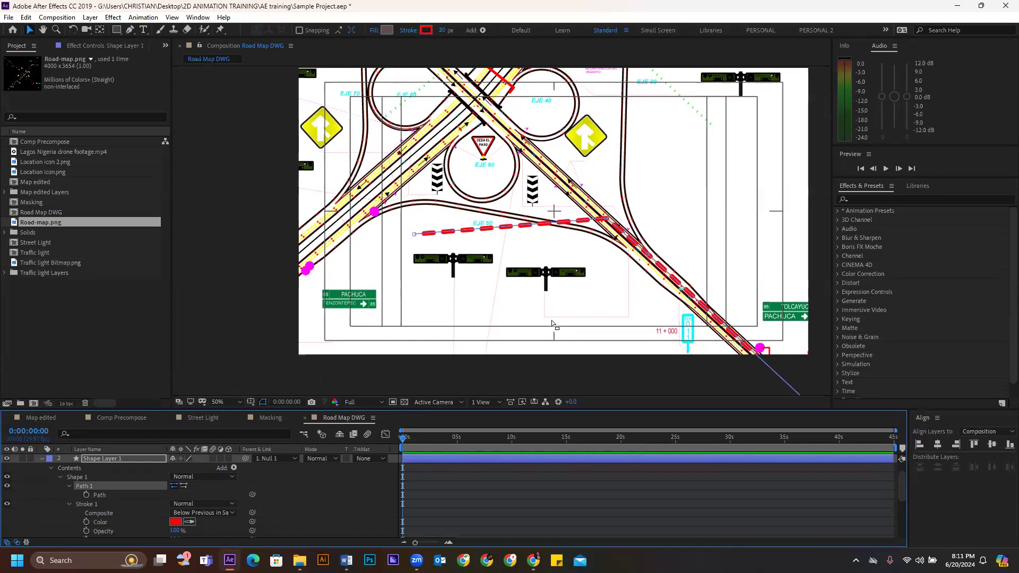
left_click(228, 403)
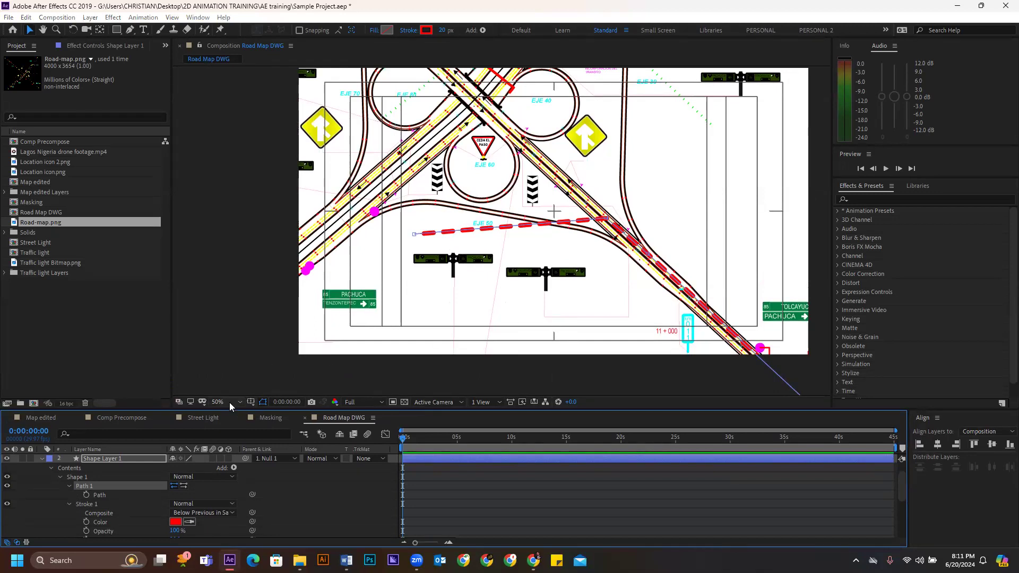
left_click(221, 216)
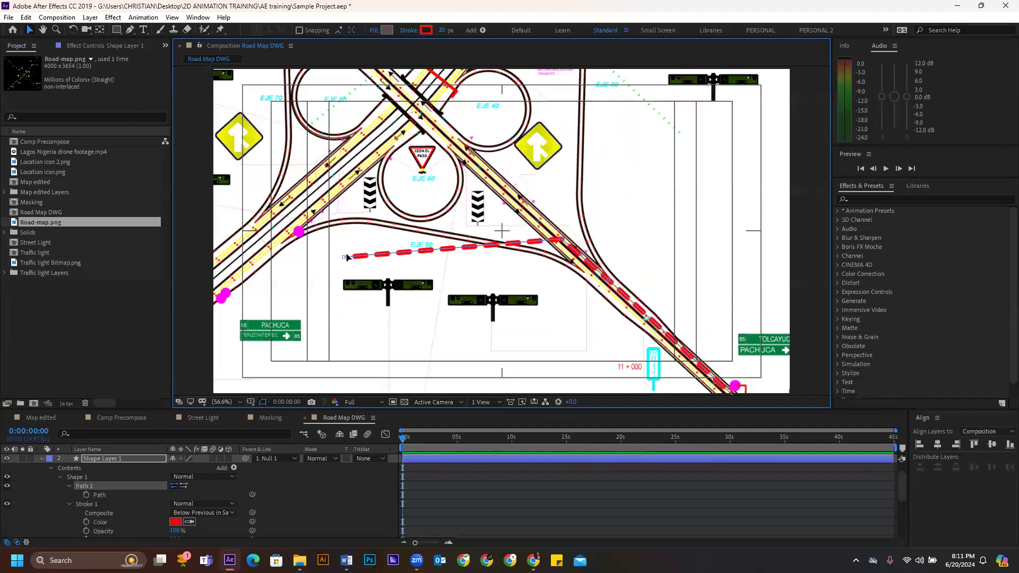
left_click_drag(351, 129, 391, 77)
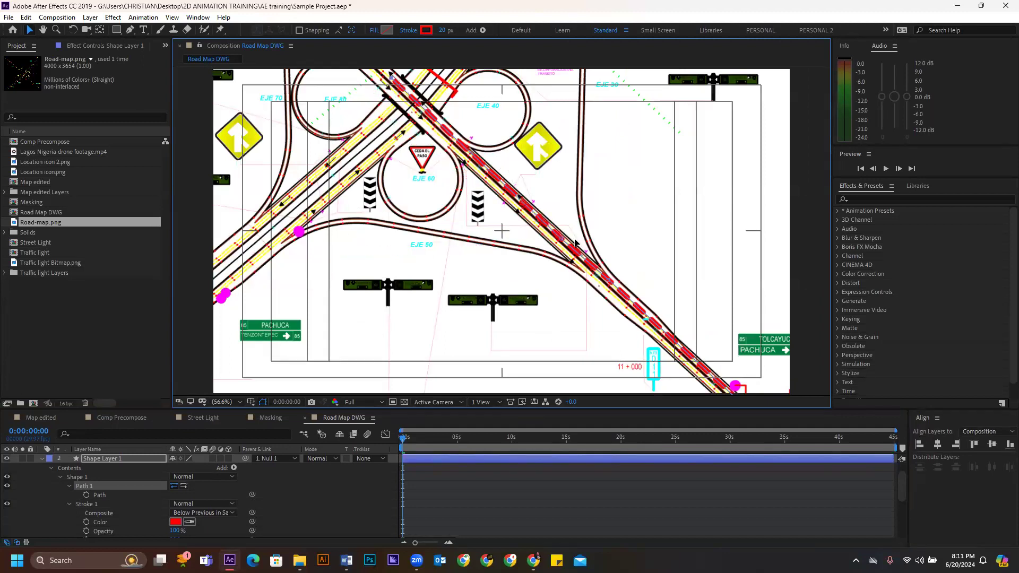
- Shift the dashed path's middle vertex along the diagonal road to fit the road's line near the ramp junction
left_click_drag(562, 239, 435, 121)
key("space")
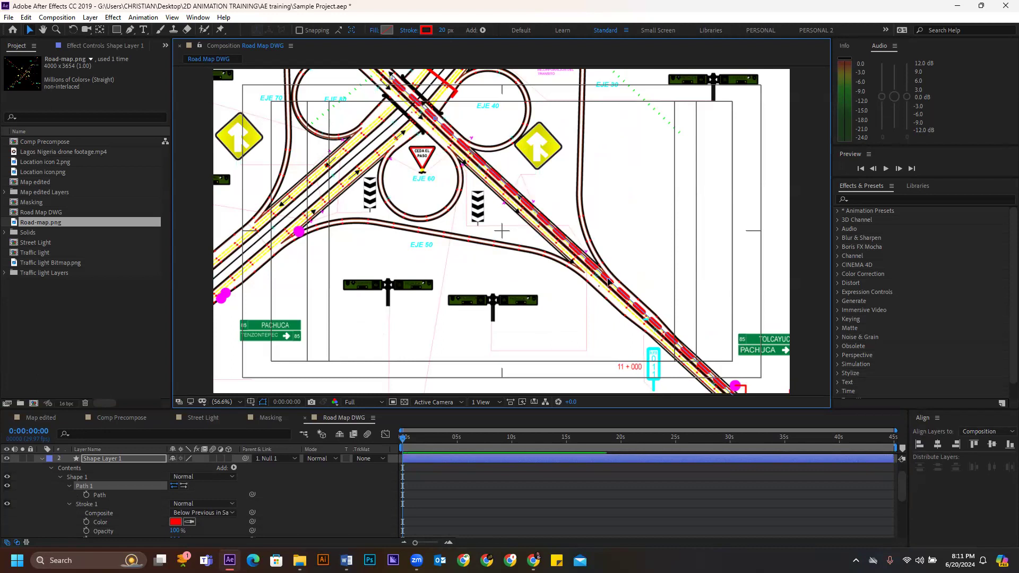
left_click_drag(607, 281, 595, 272)
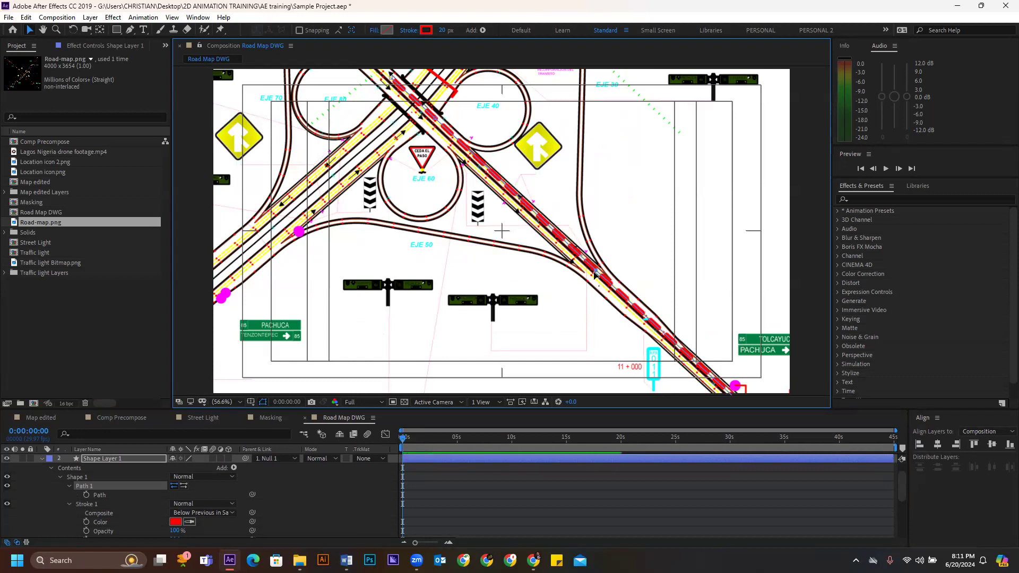
left_click_drag(648, 203, 685, 221)
left_click_drag(685, 177, 610, 279)
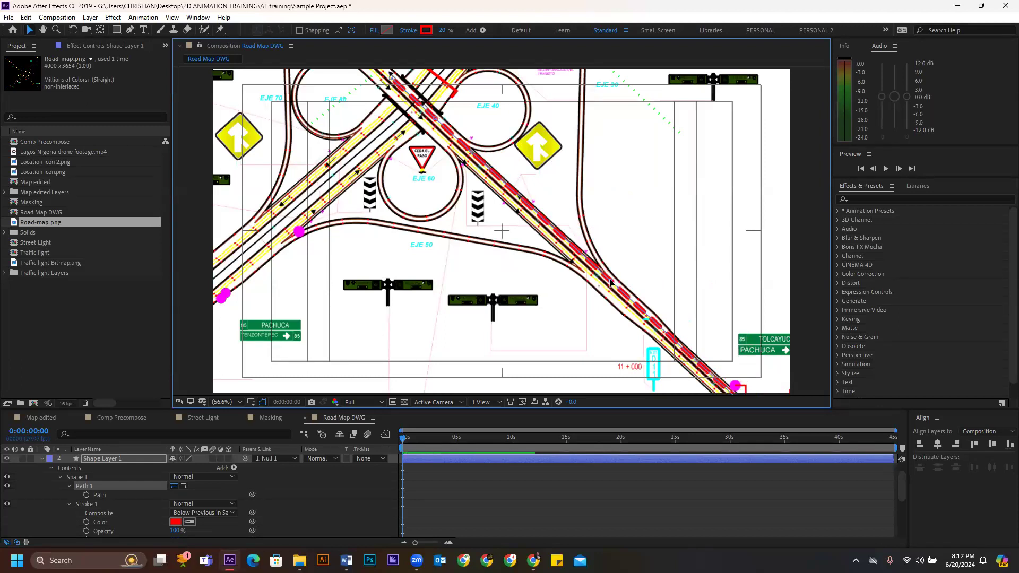
- Use the Convert Vertex Tool to pull direction handles out of the path's middle vertex, along the road
left_click(129, 30)
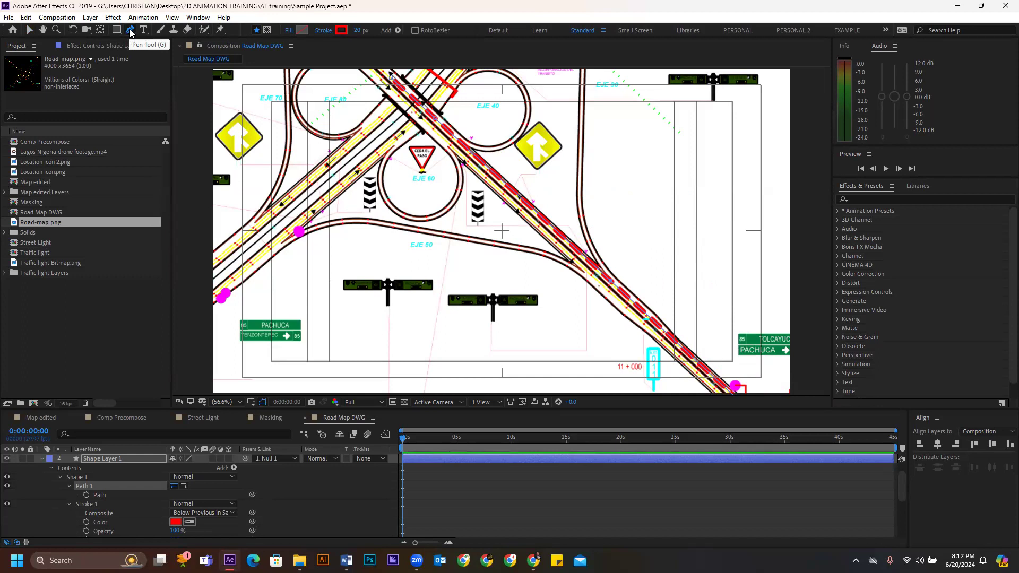
left_click(130, 31)
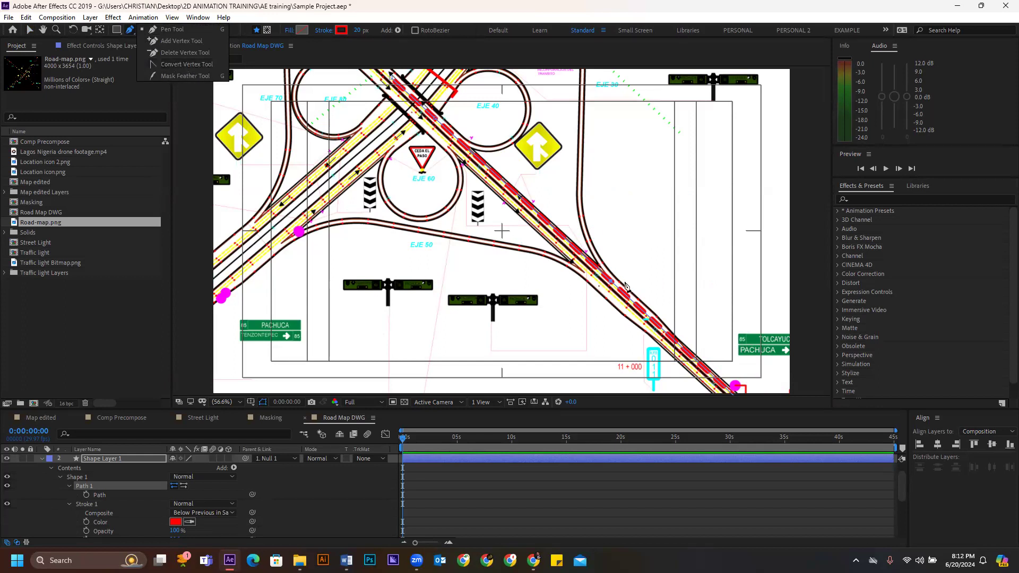
left_click(193, 67)
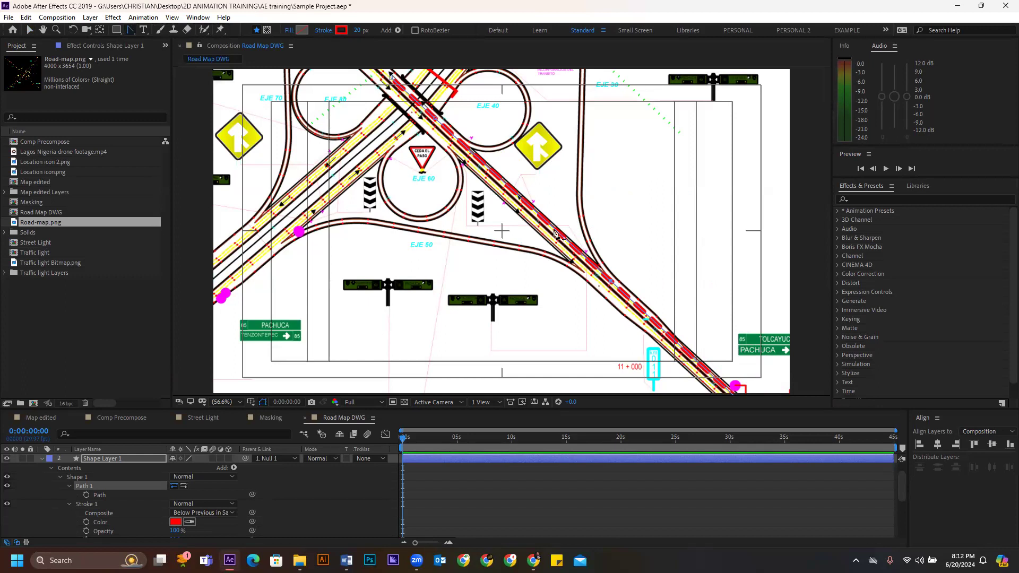
left_click_drag(611, 282, 564, 244)
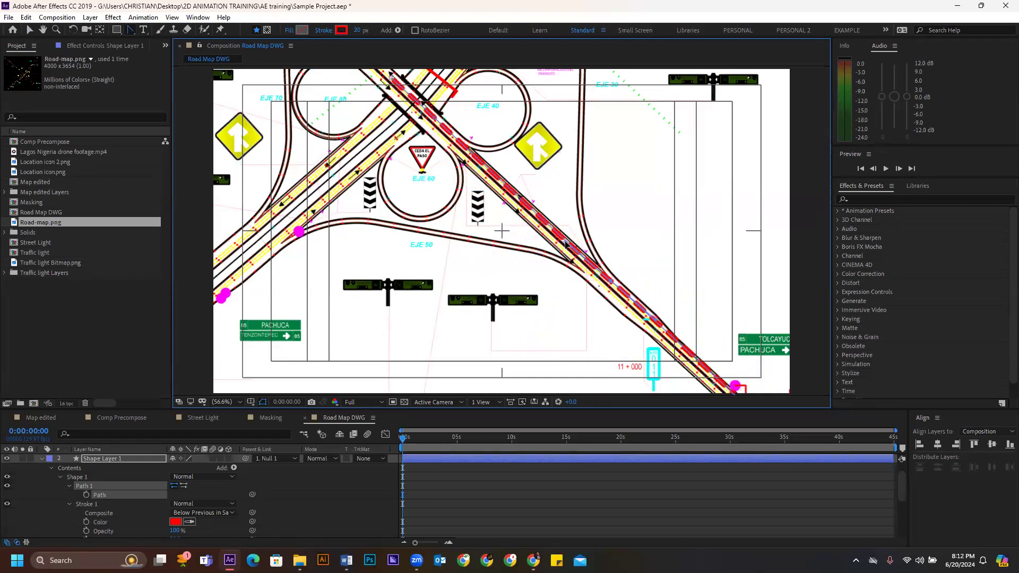
- Return to the Pen tool, pick the path's middle vertex, and undo the last path edit
left_click_drag(130, 30, 158, 30)
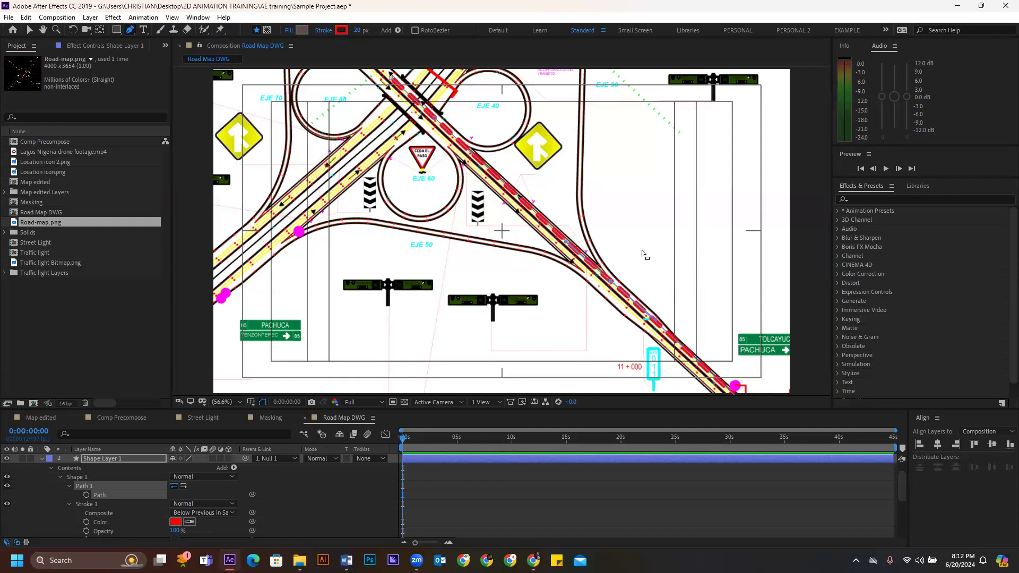
left_click(609, 283)
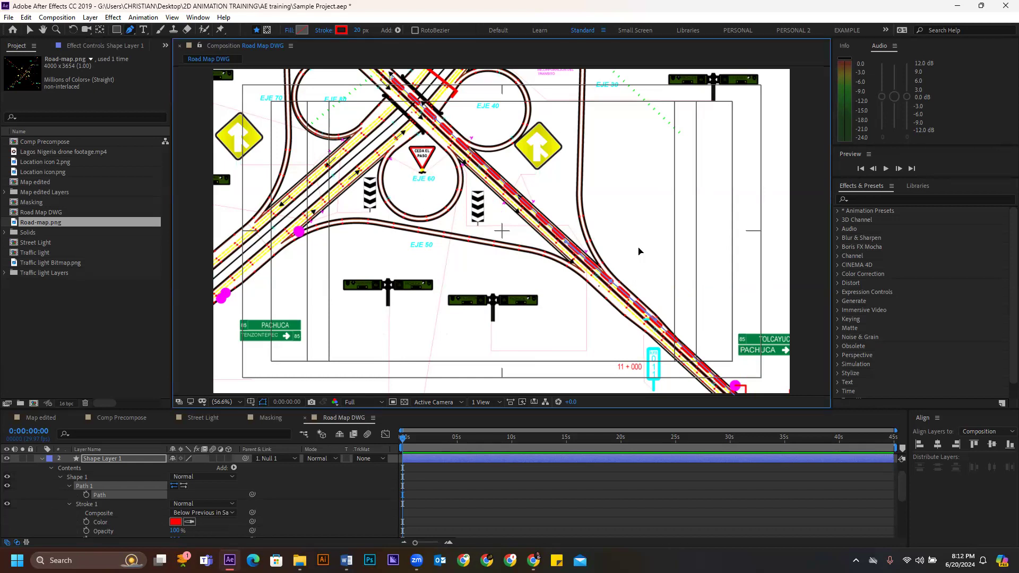
key("ctrl+z")
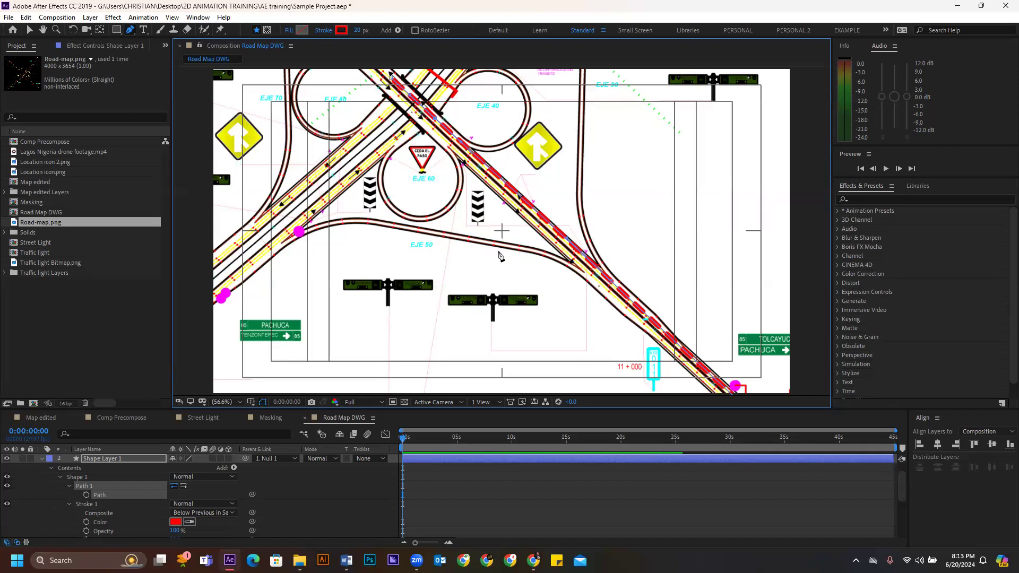
- Collapse Shape Layer 1 and move Null 1 down and right with the Selection tool to bring the whole central interchange into frame
scroll(528, 316, "down", 1)
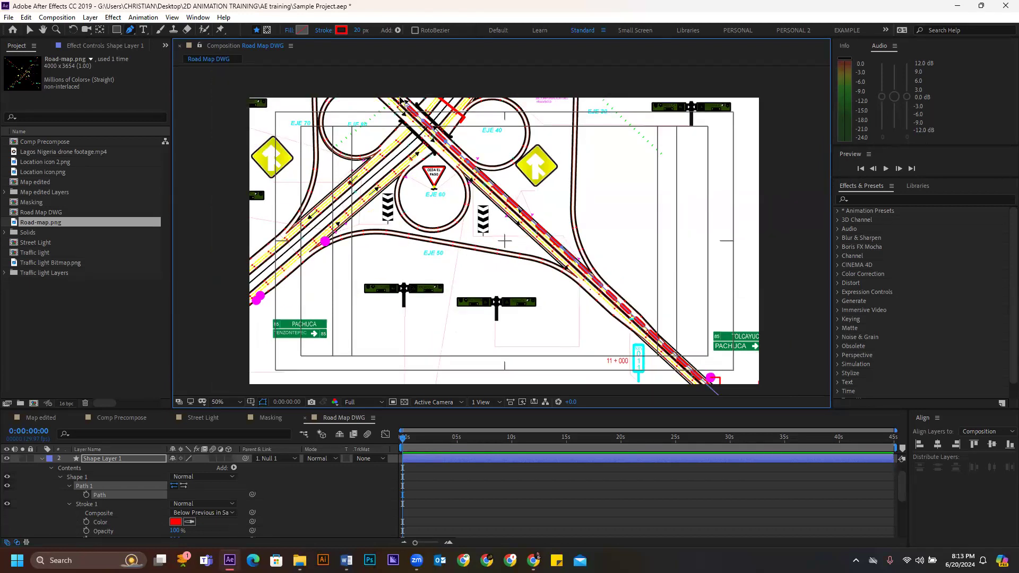
left_click(369, 70)
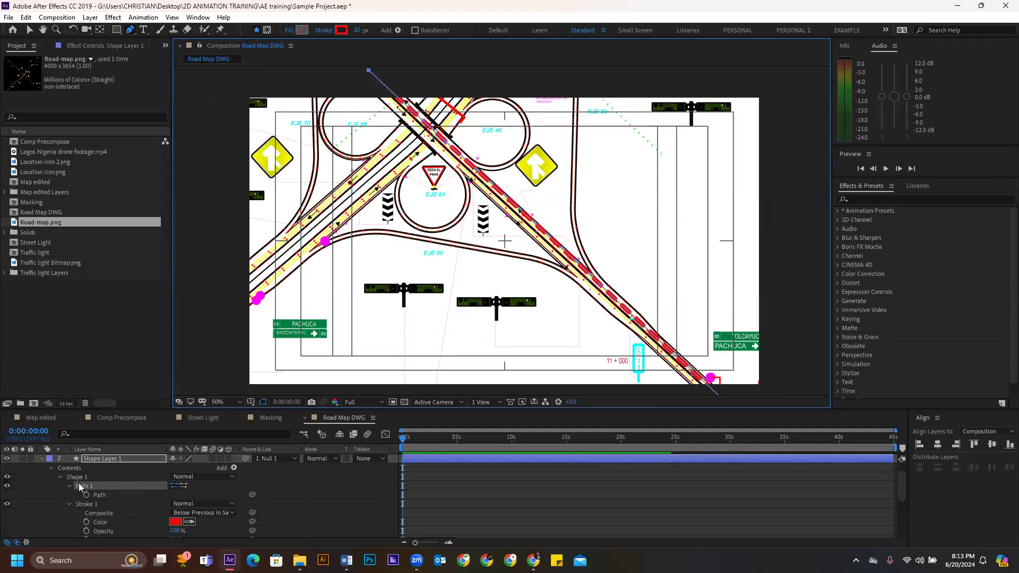
left_click(43, 458)
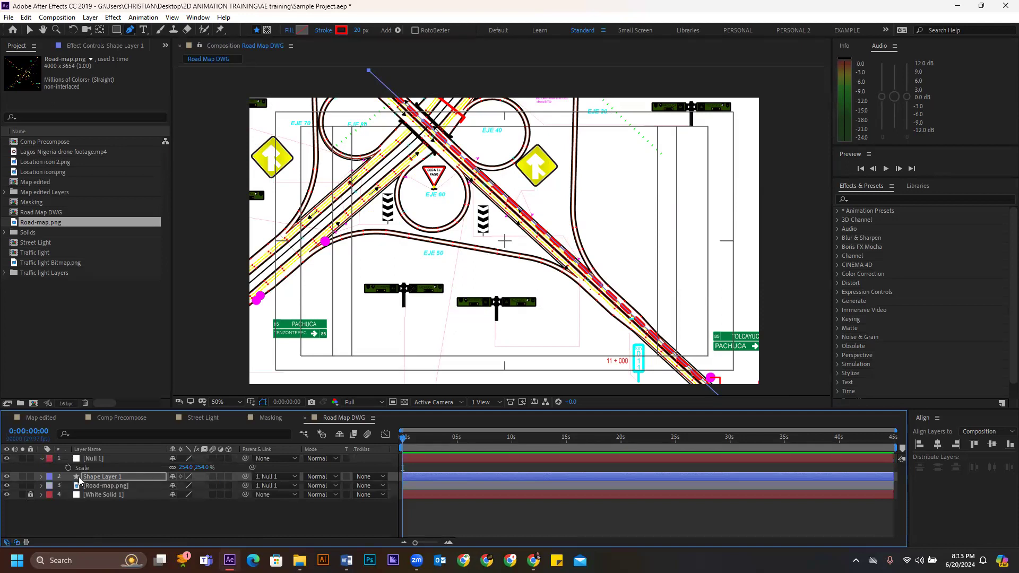
left_click(101, 456)
scroll(452, 276, "down", 2)
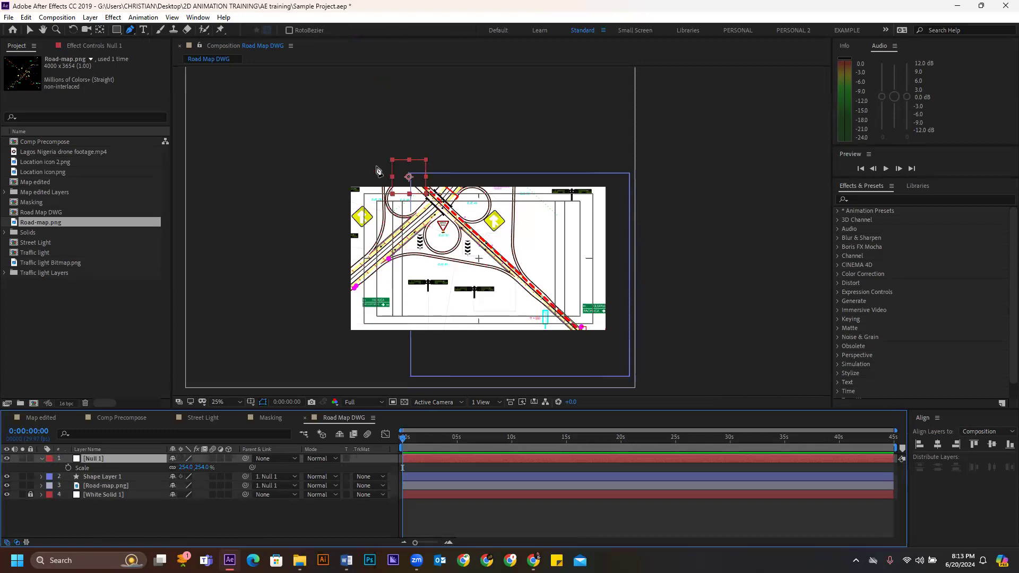
key("v")
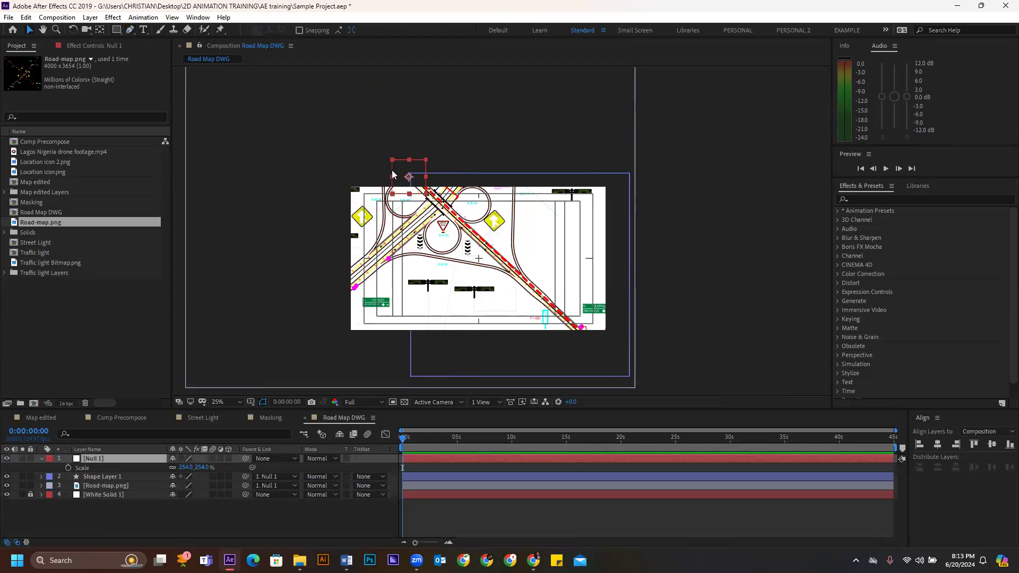
left_click_drag(399, 173, 432, 231)
scroll(456, 236, "up", 2)
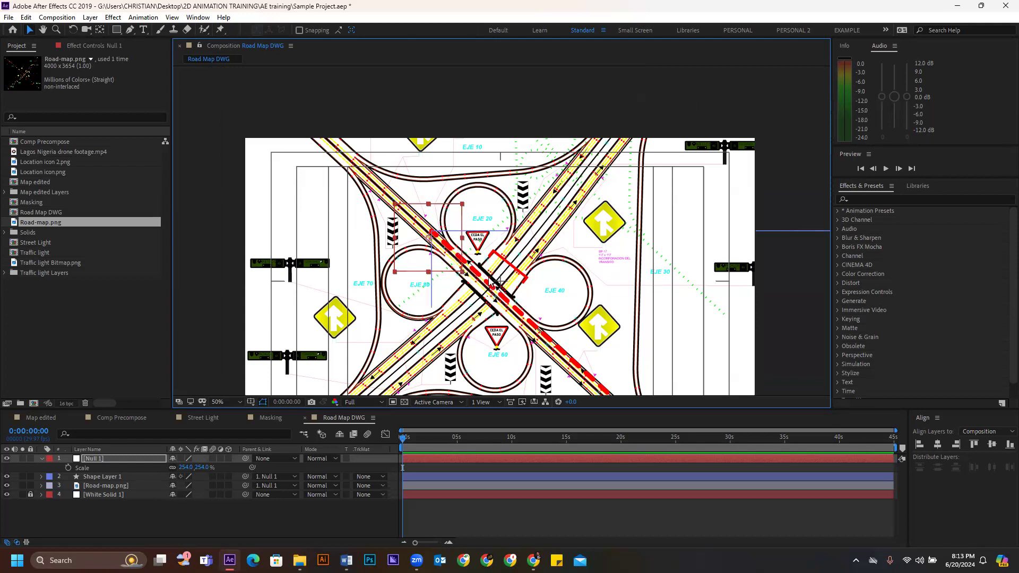
- With the Pen tool on Shape Layer 1, shift the path's upper end to the EJE 20 loop and extend it in curves around that loop
left_click(427, 476)
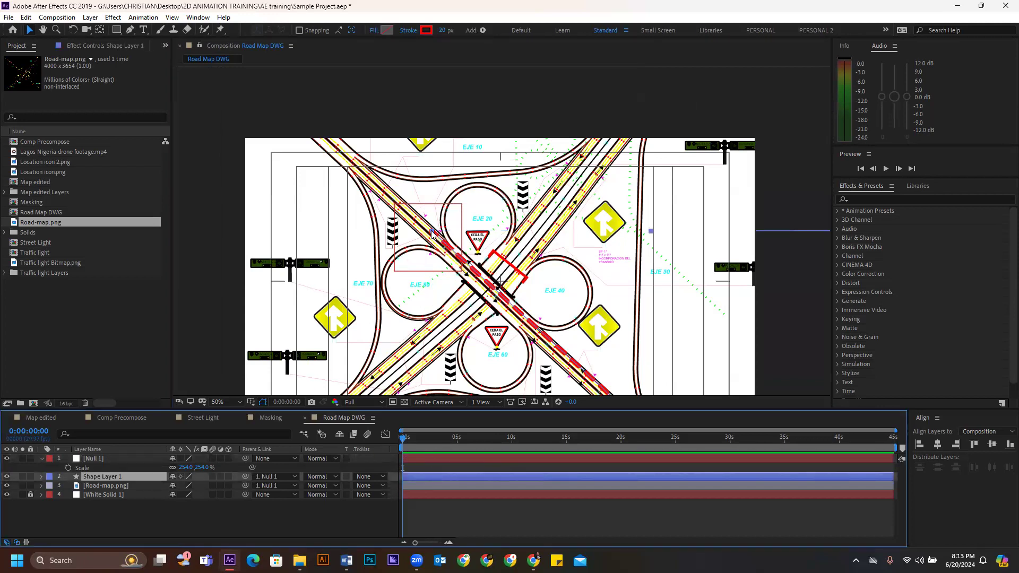
left_click(130, 29)
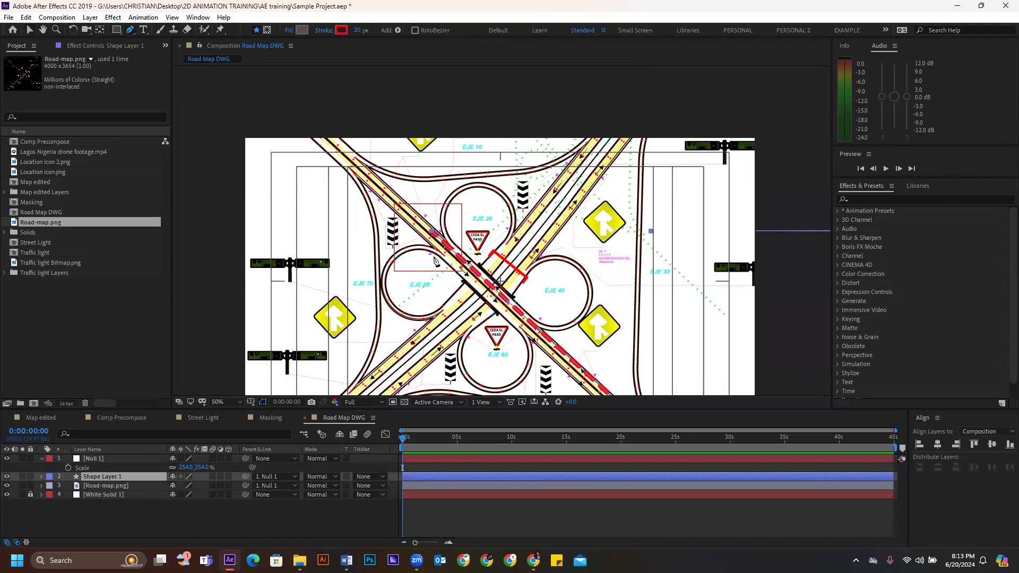
left_click_drag(431, 232, 451, 246)
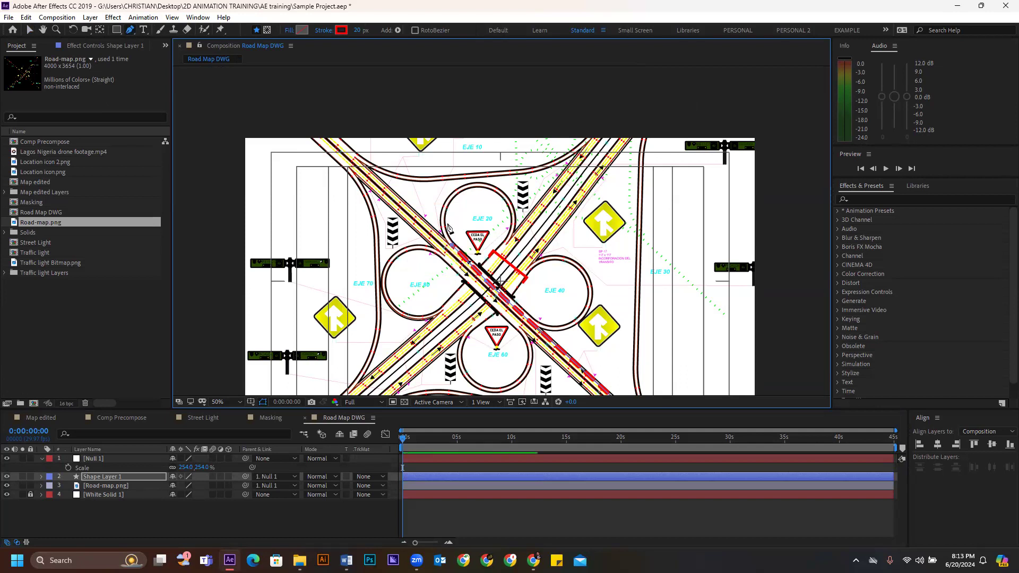
left_click_drag(446, 207, 500, 192)
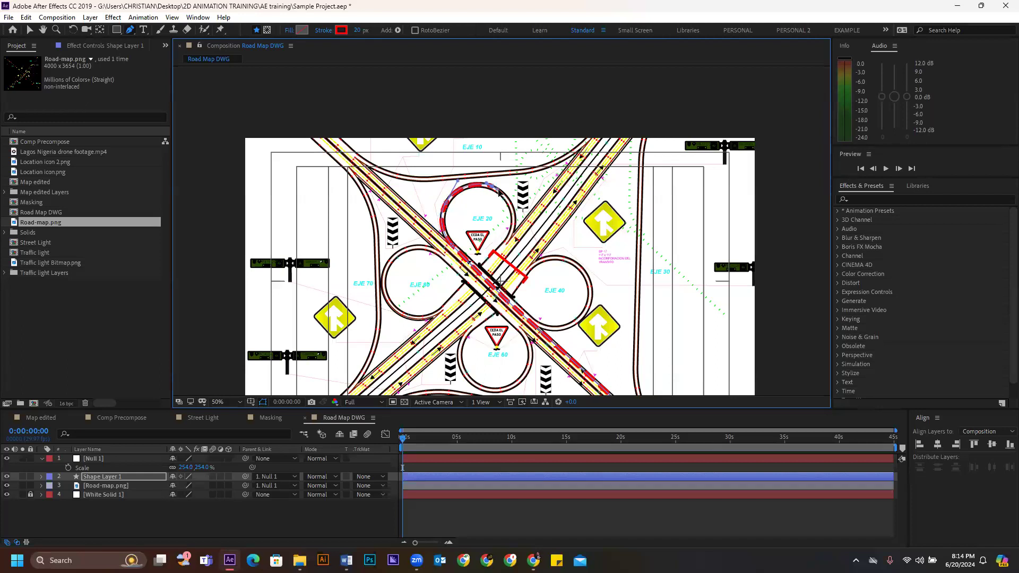
left_click(509, 237)
left_click_drag(509, 241, 500, 261)
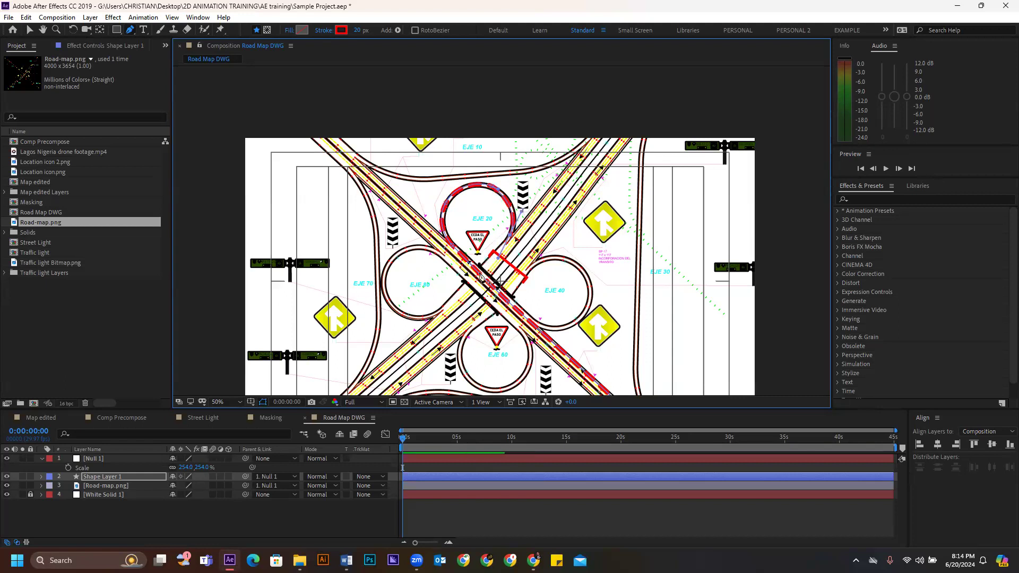
- Extend the dashed path from the EJE 20 loop along the road to the map's lower-left, and adjust the vertex below the crossing
left_click(455, 299)
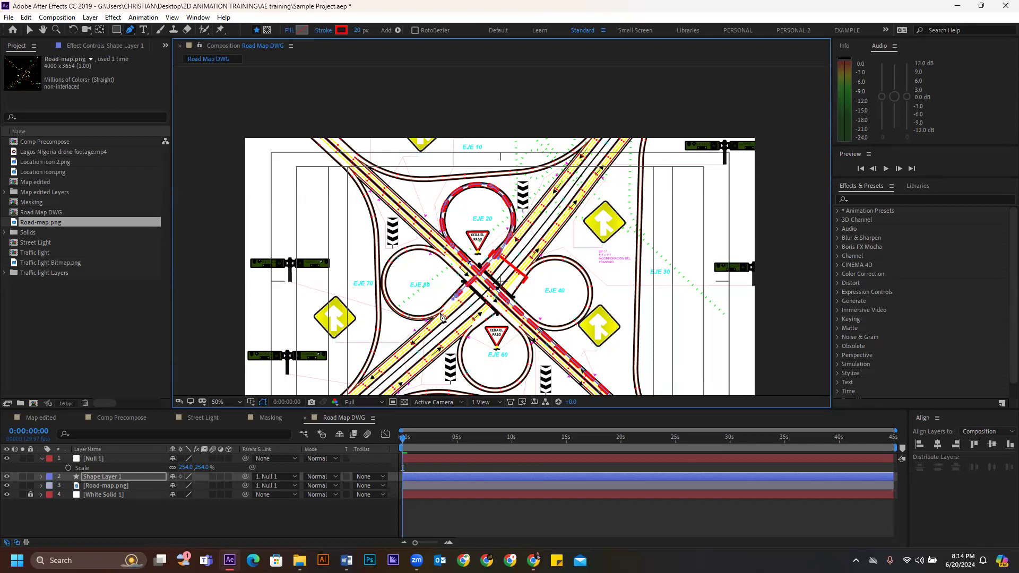
left_click(371, 379)
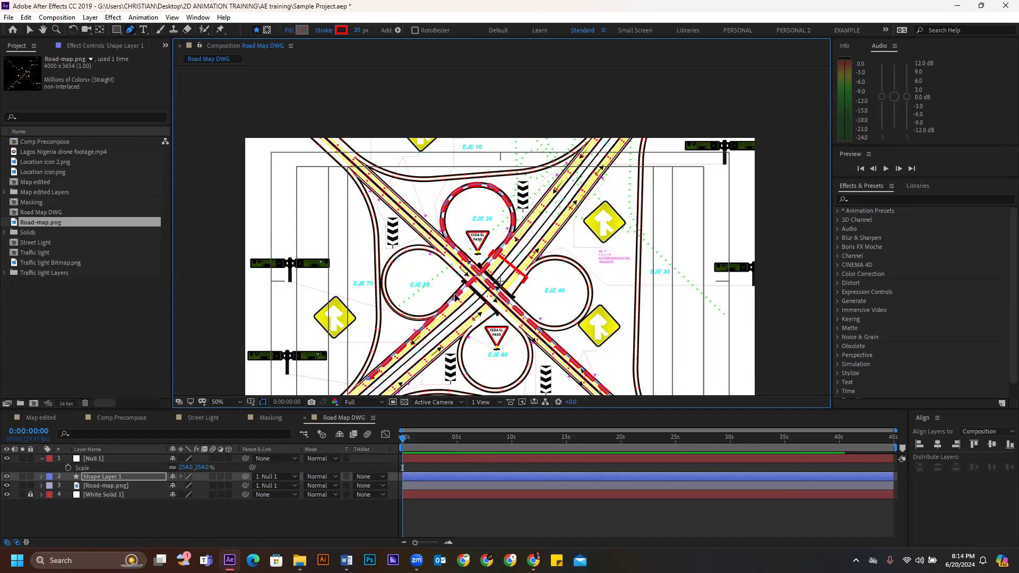
left_click(456, 300)
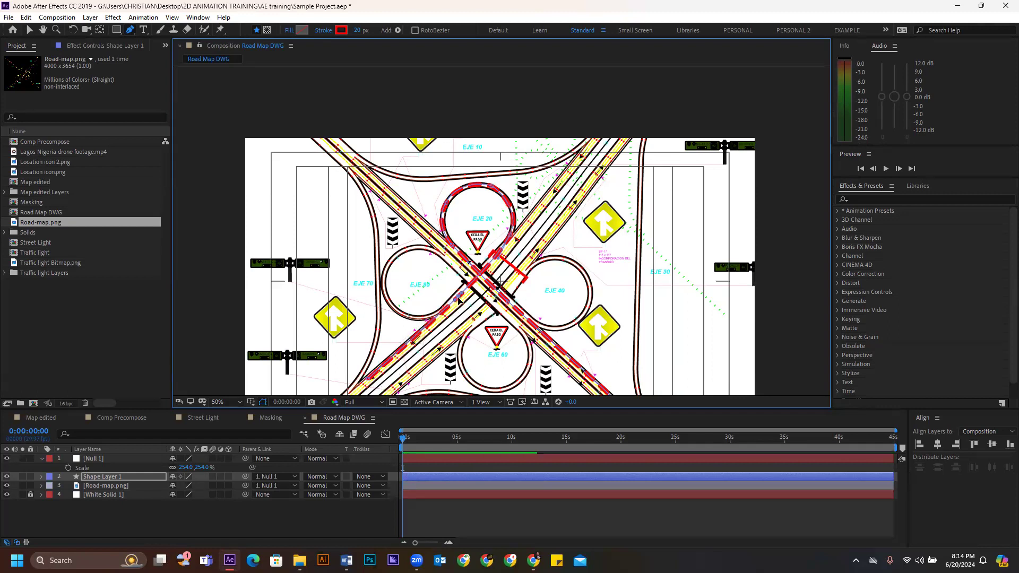
left_click_drag(455, 300, 450, 304)
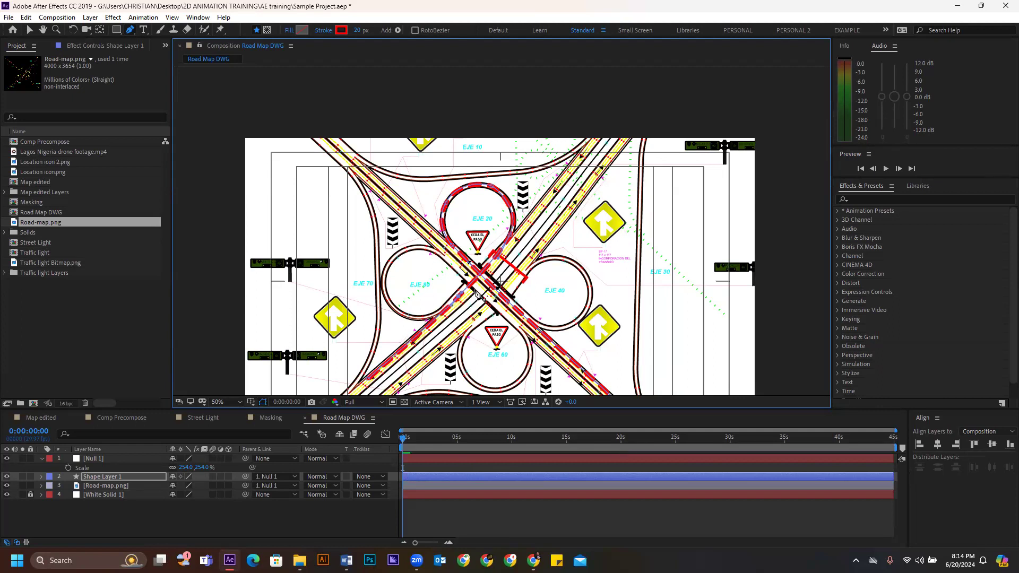
- Switch to the Selection tool, deselect Shape Layer 1, and examine the dashed route around the EJE 20 loop and central crossing
scroll(417, 236, "down", 2)
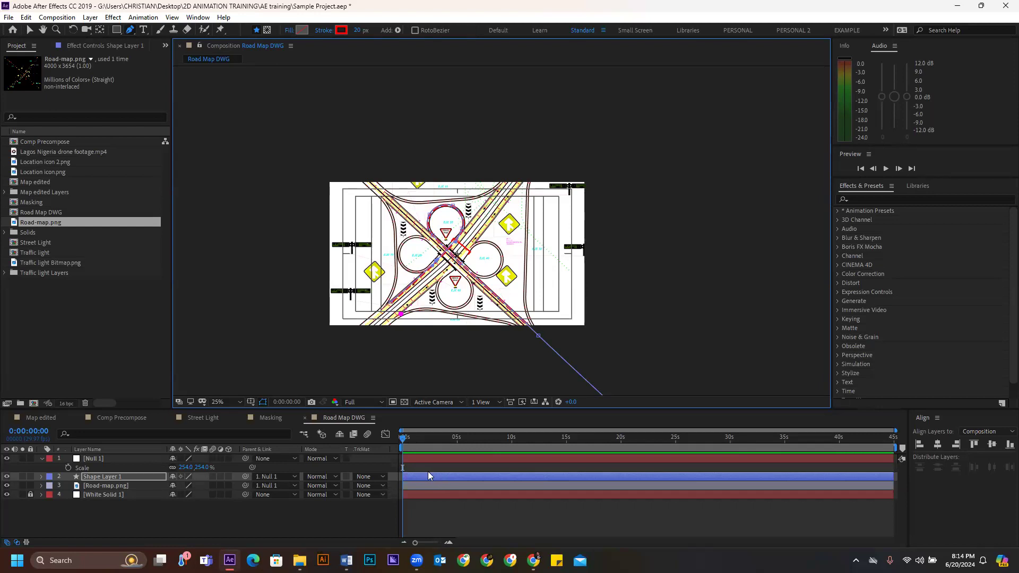
left_click(30, 30)
left_click(460, 531)
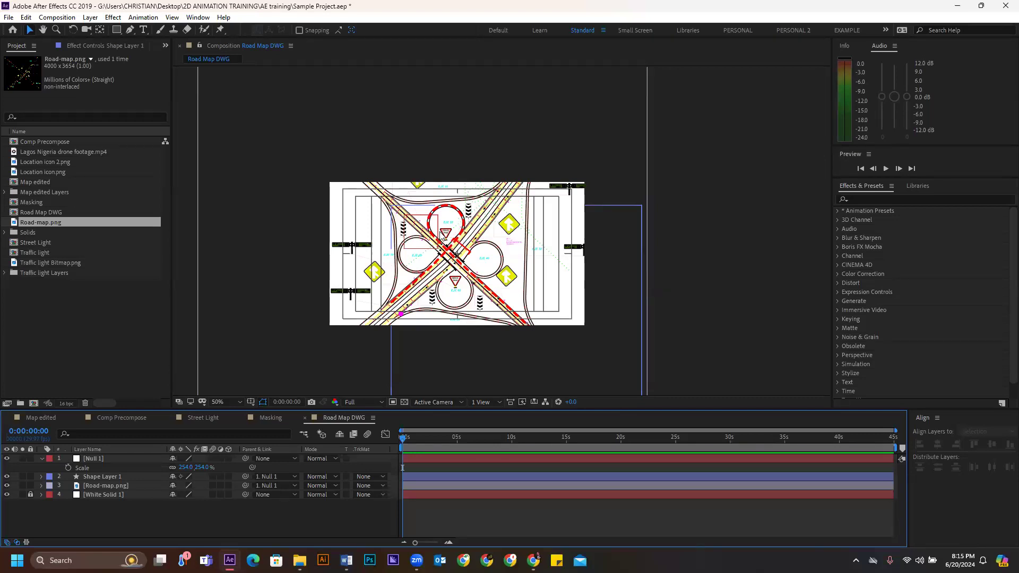
scroll(441, 237, "up", 2)
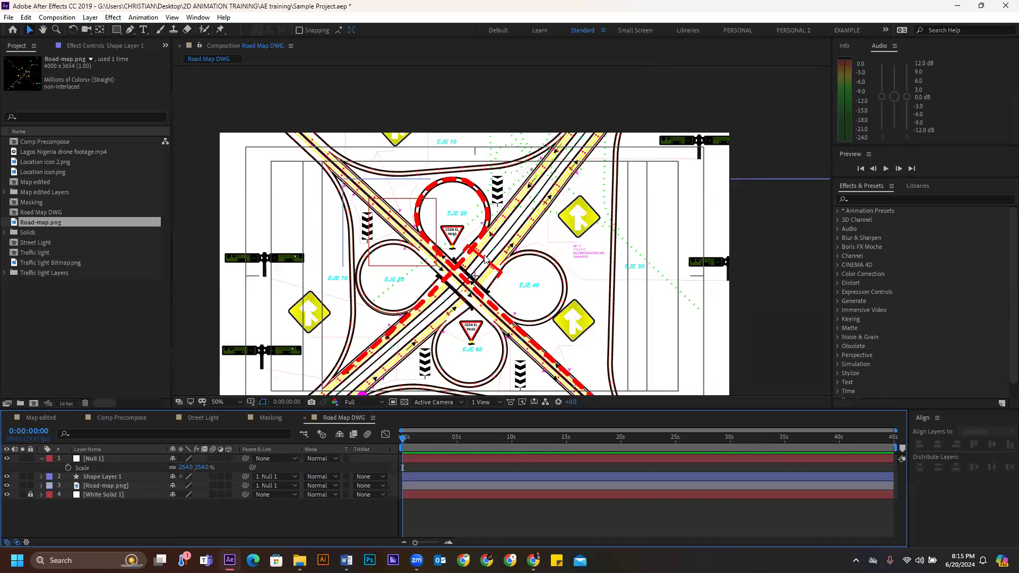
scroll(497, 267, "up", 1)
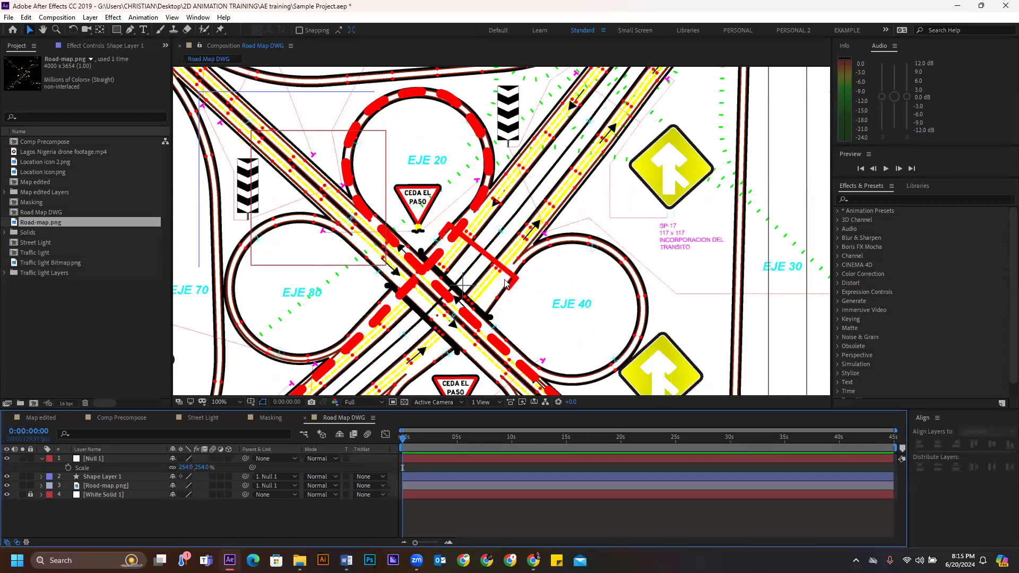
scroll(491, 268, "down", 2)
scroll(491, 268, "up", 2)
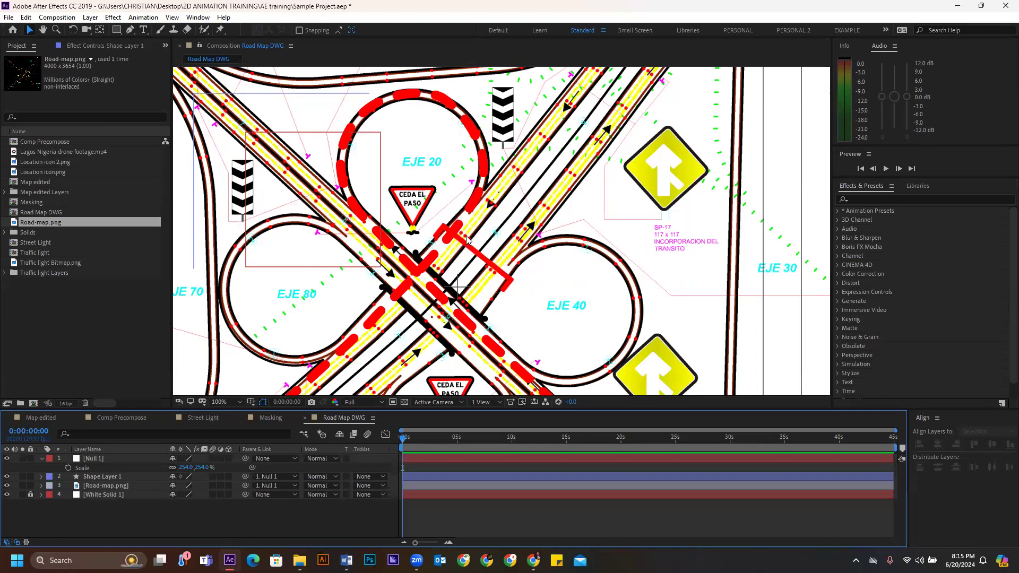
scroll(464, 249, "down", 2)
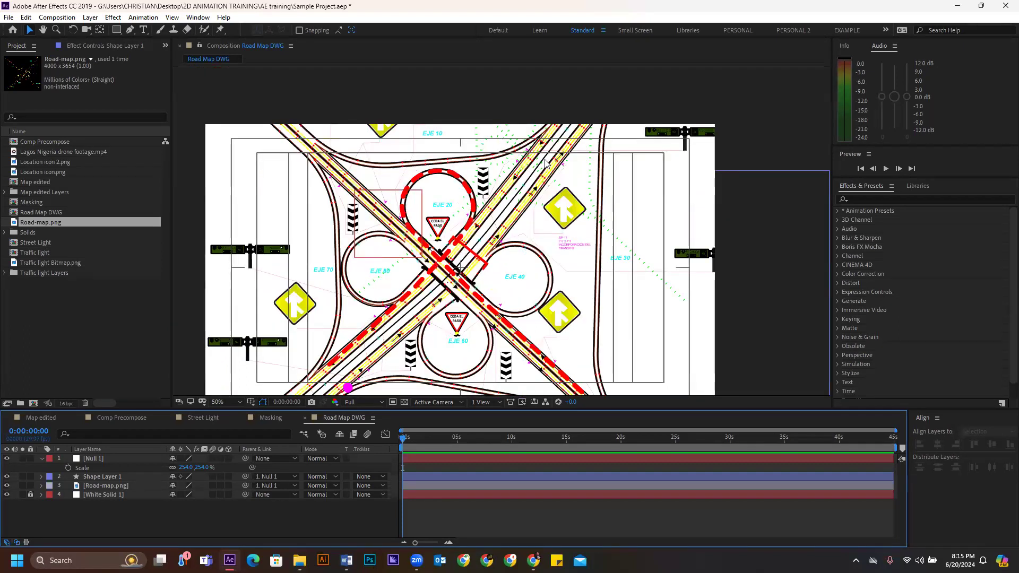
scroll(547, 181, "down", 2)
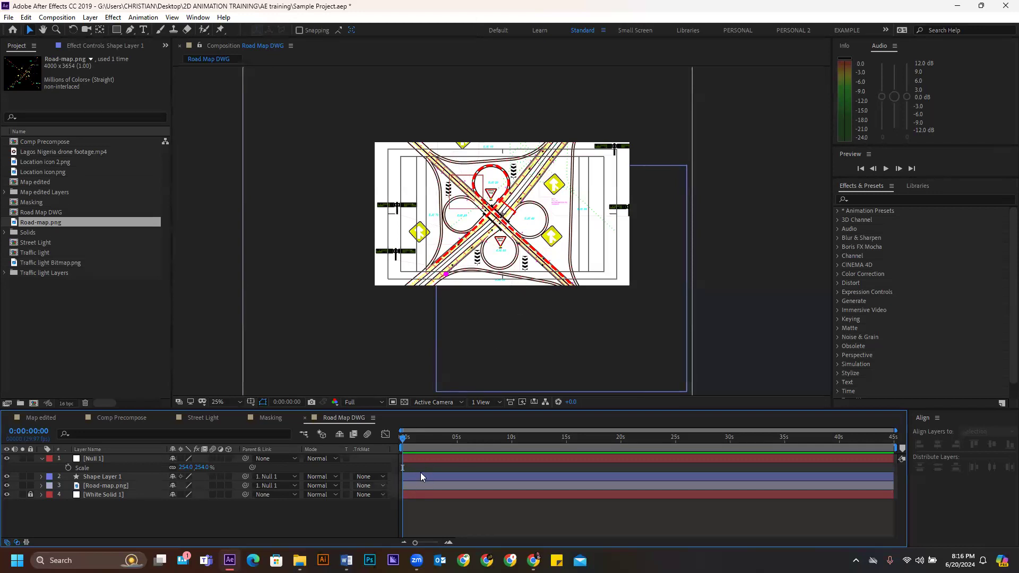
- Select Null 1 and shift it slightly up and left so the map and route move together
left_click(417, 485)
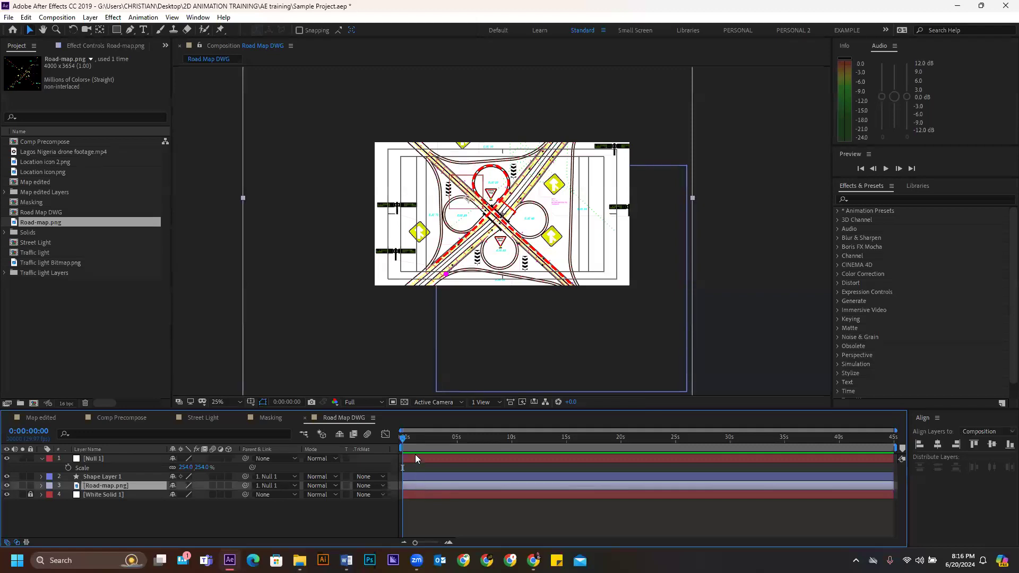
left_click(414, 457)
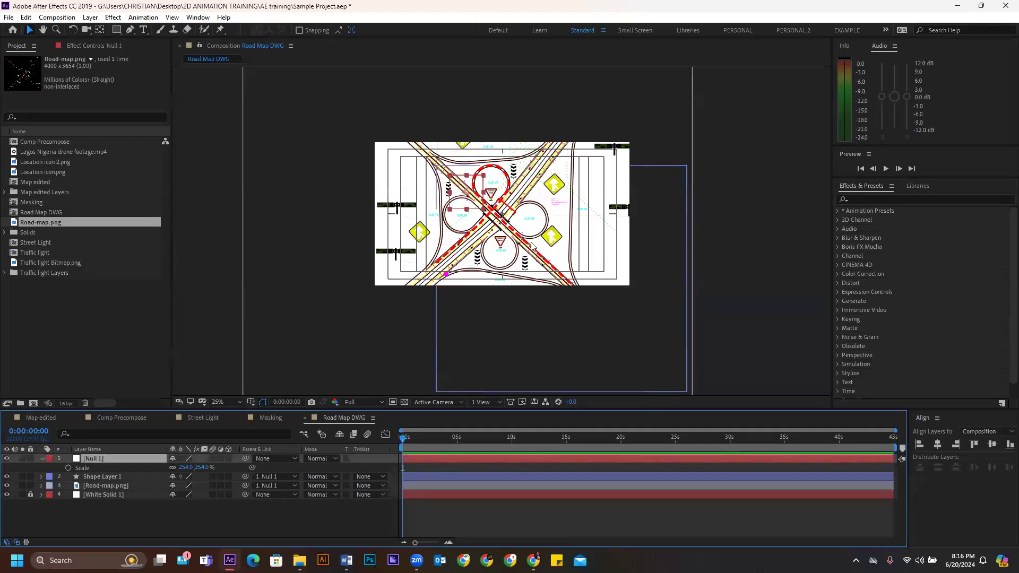
left_click_drag(475, 198, 460, 186)
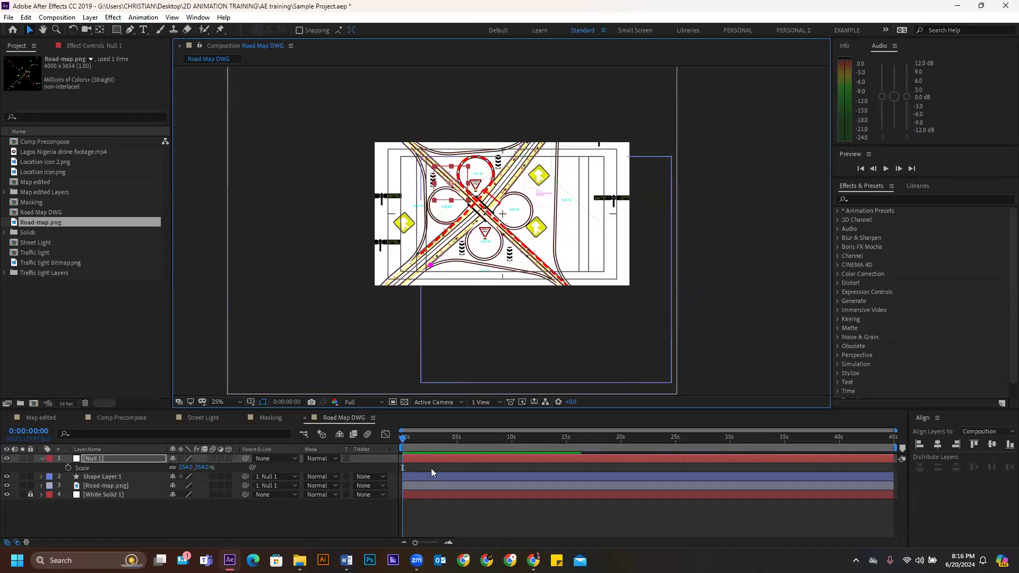
- Move Null 1 far enough up and left to bring the route's lower-right stretch into frame
left_click(115, 486)
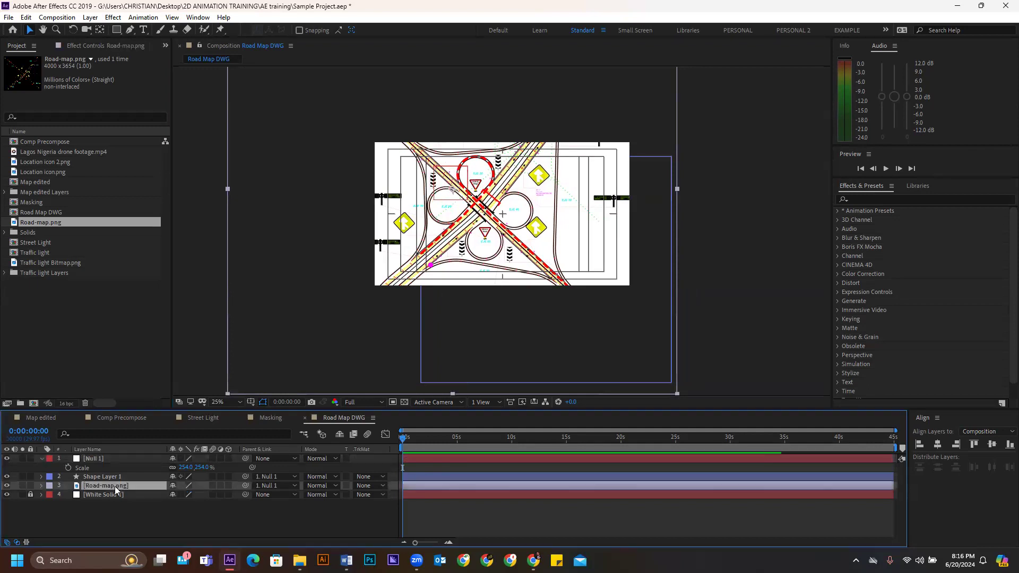
left_click(103, 477)
left_click(108, 458)
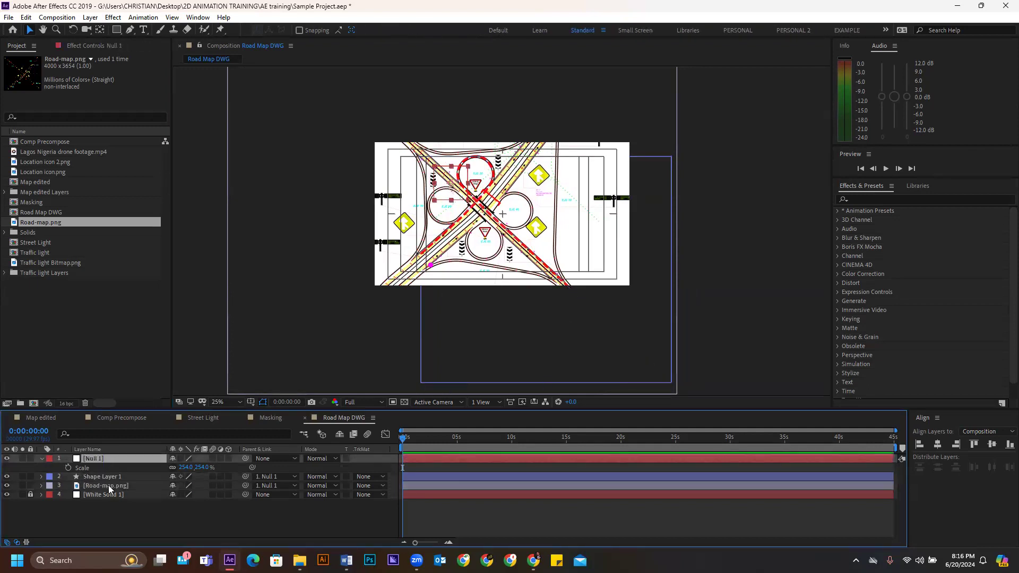
left_click(106, 486)
mouse_move(544, 249)
left_mouse_down()
mouse_move(560, 226)
mouse_move(586, 228)
mouse_move(386, 269)
mouse_move(466, 279)
mouse_move(545, 253)
left_mouse_up()
left_click(105, 458)
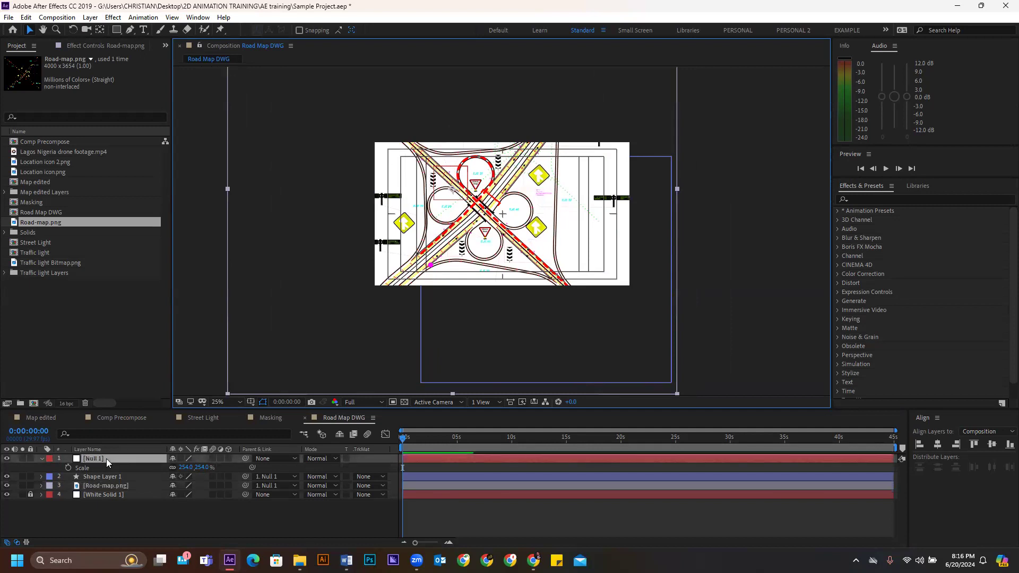
left_click_drag(457, 180, 393, 108)
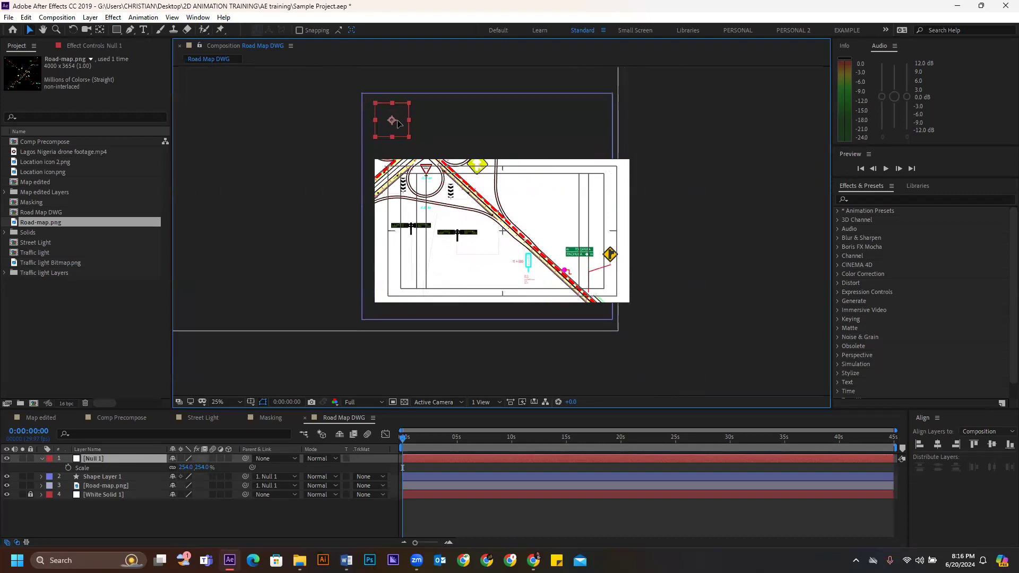
- Check Shape Layer 1's path extent, and reposition Null 1 up and right so the route's lower-right end fits in the frame's corner
left_click(416, 476)
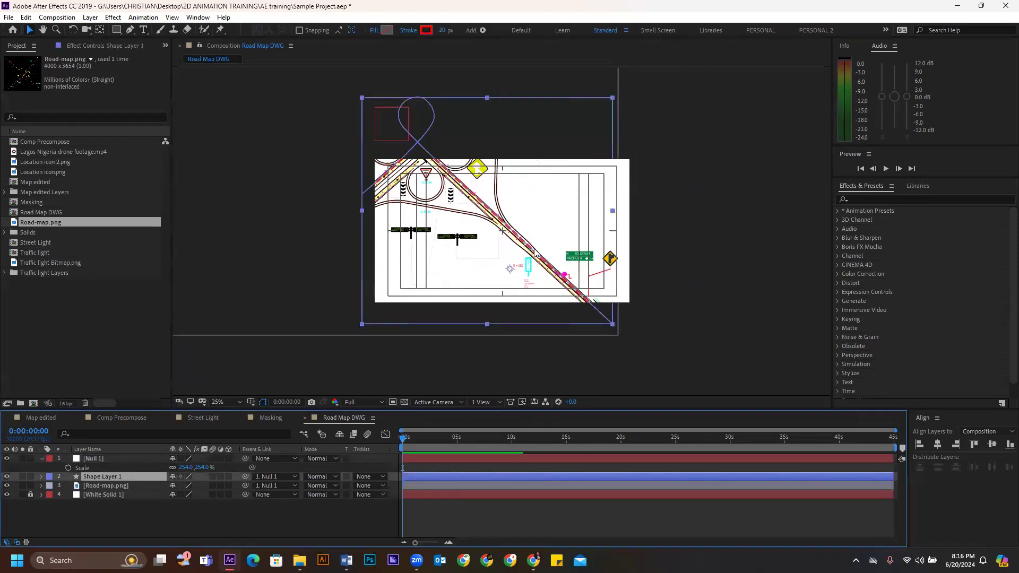
scroll(530, 241, "up", 2)
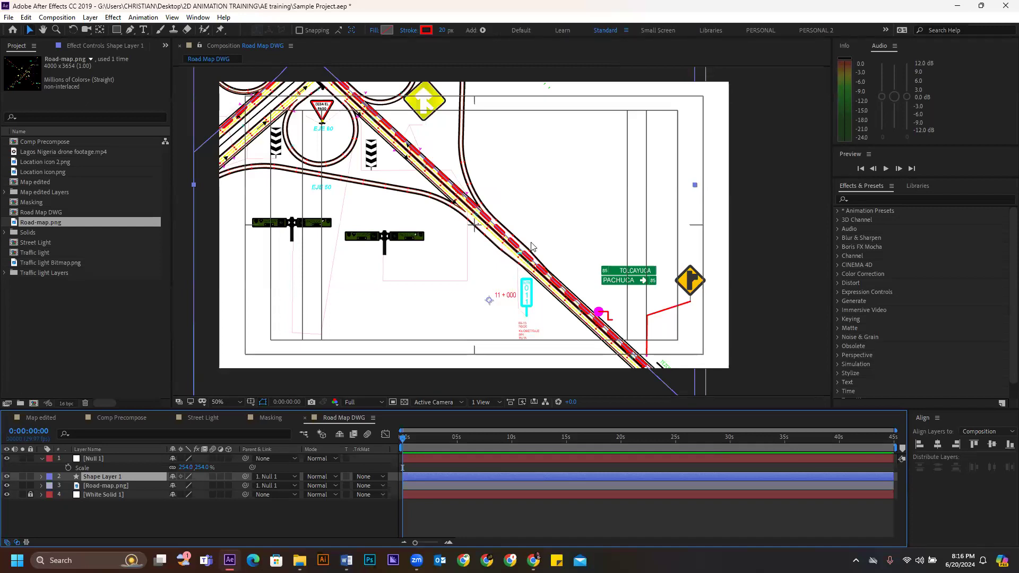
scroll(504, 236, "down", 2)
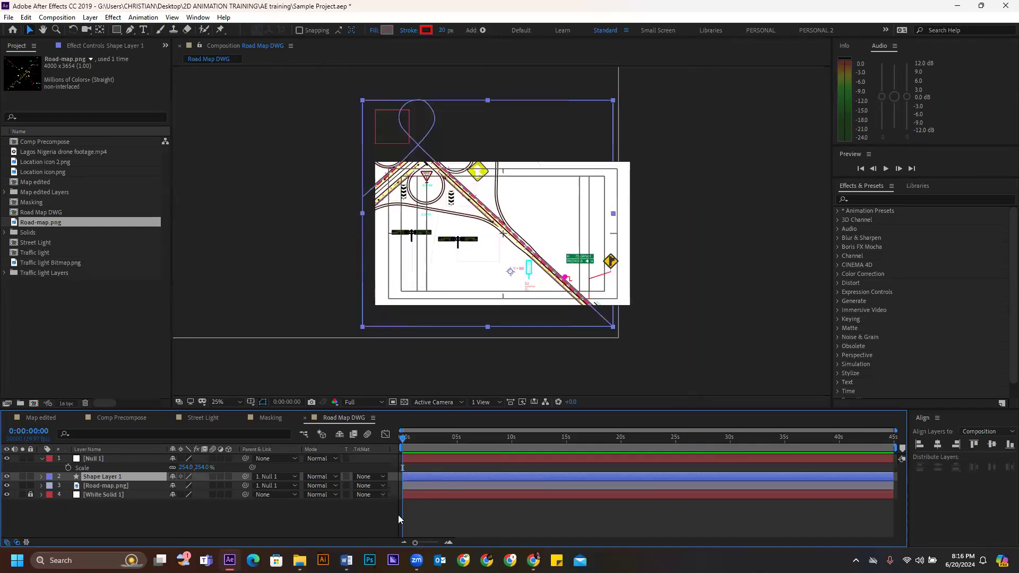
left_click(418, 456)
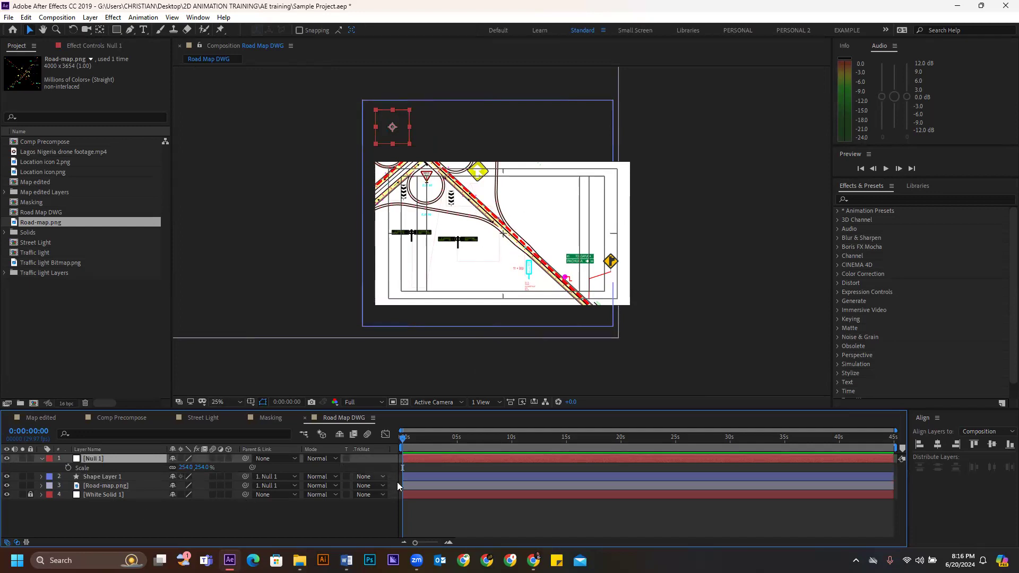
left_click(413, 477)
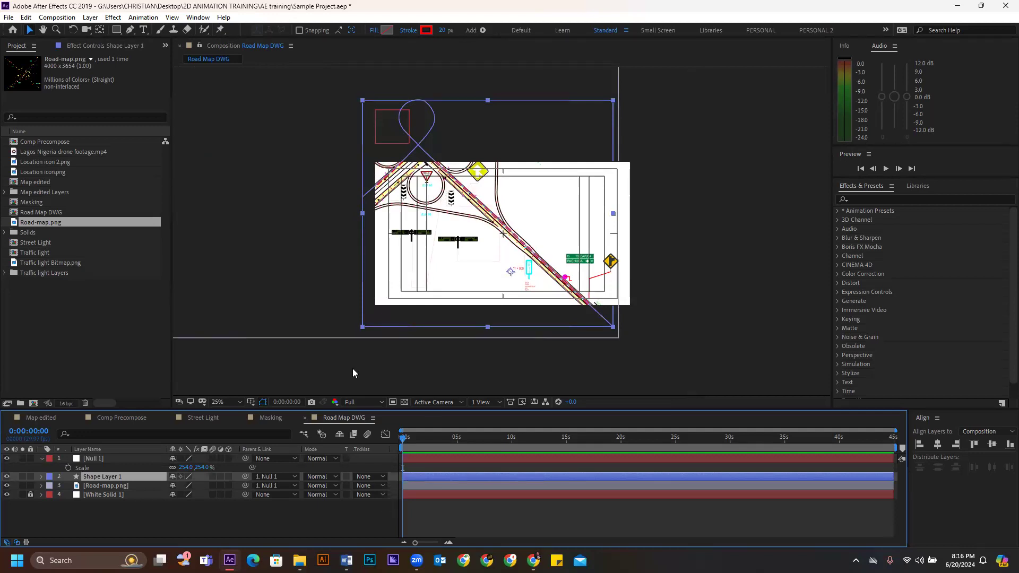
left_click(411, 460)
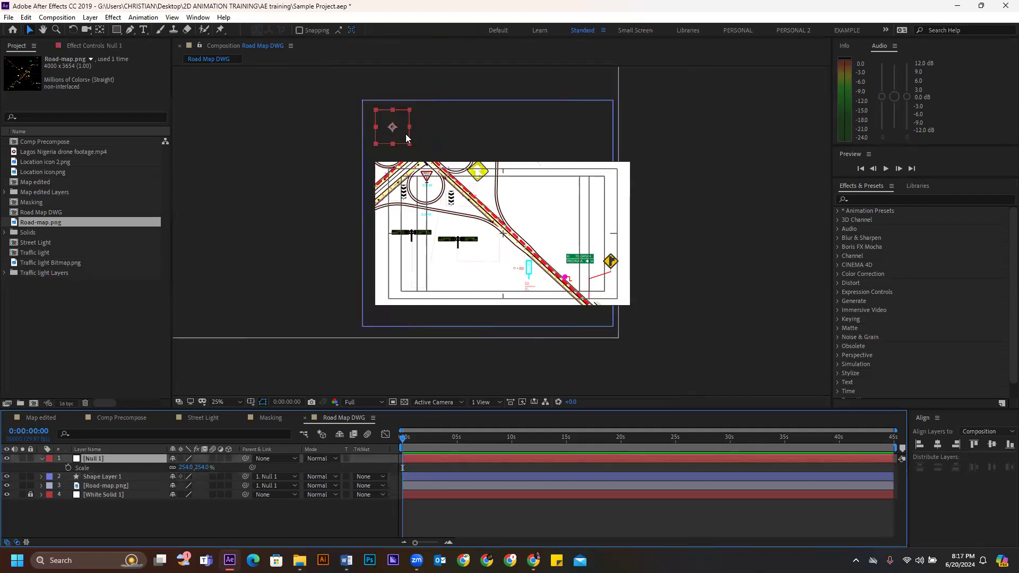
left_click_drag(378, 116, 412, 103)
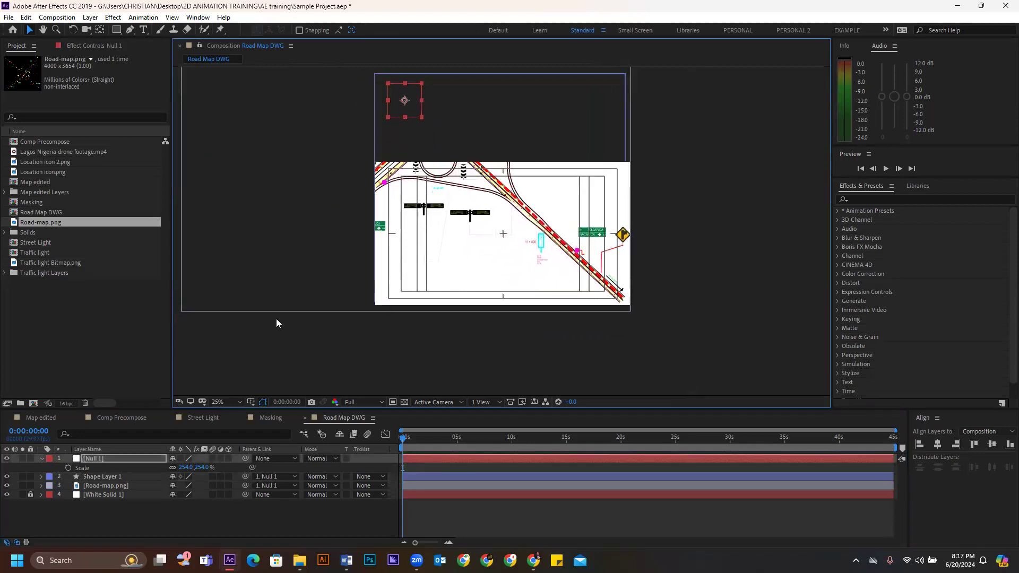
- Expand Shape Layer 1, collapse its Shape 1 group, and add Trim Paths to the layer's Contents
left_click(102, 476)
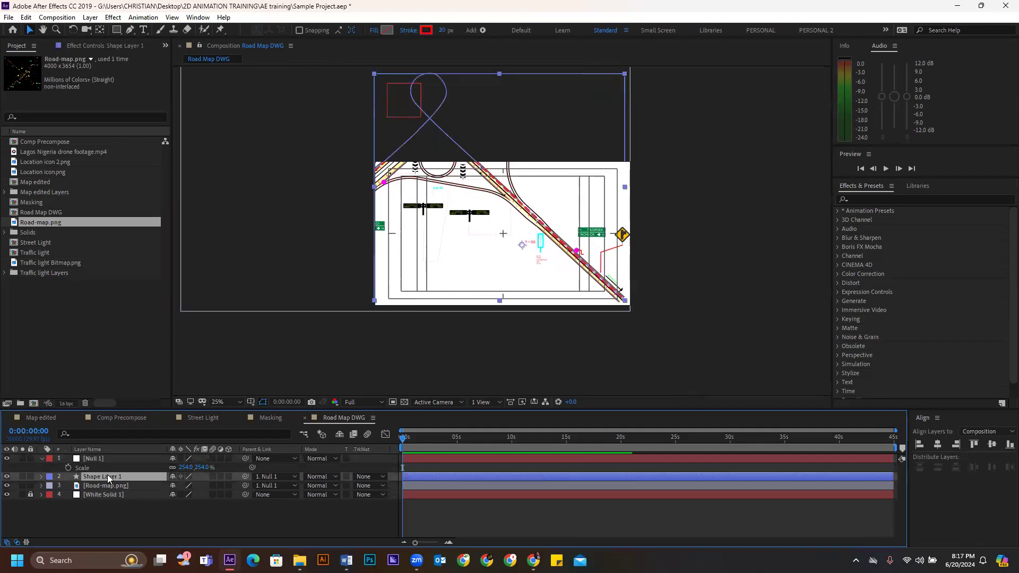
left_click(40, 477)
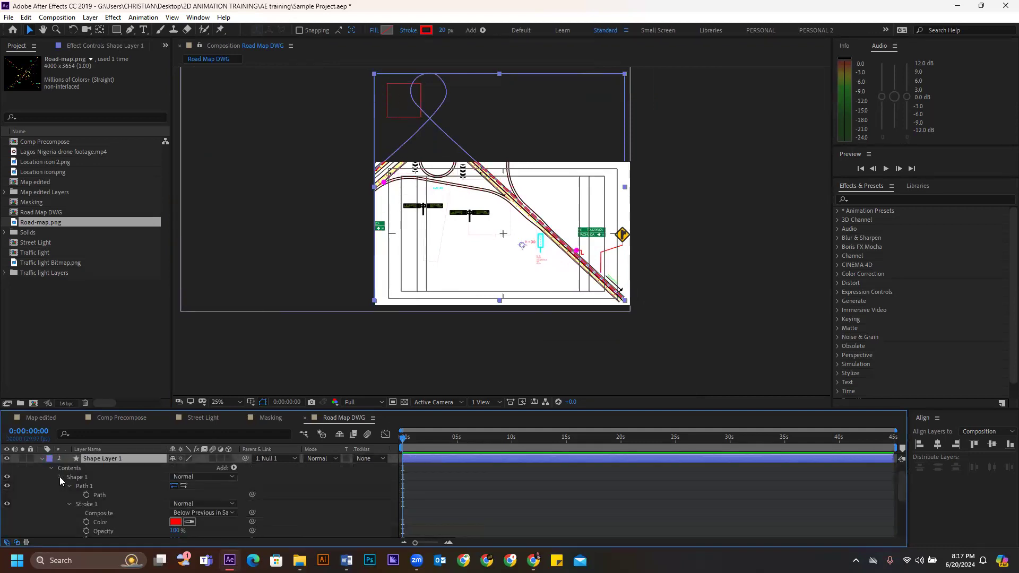
left_click(60, 476)
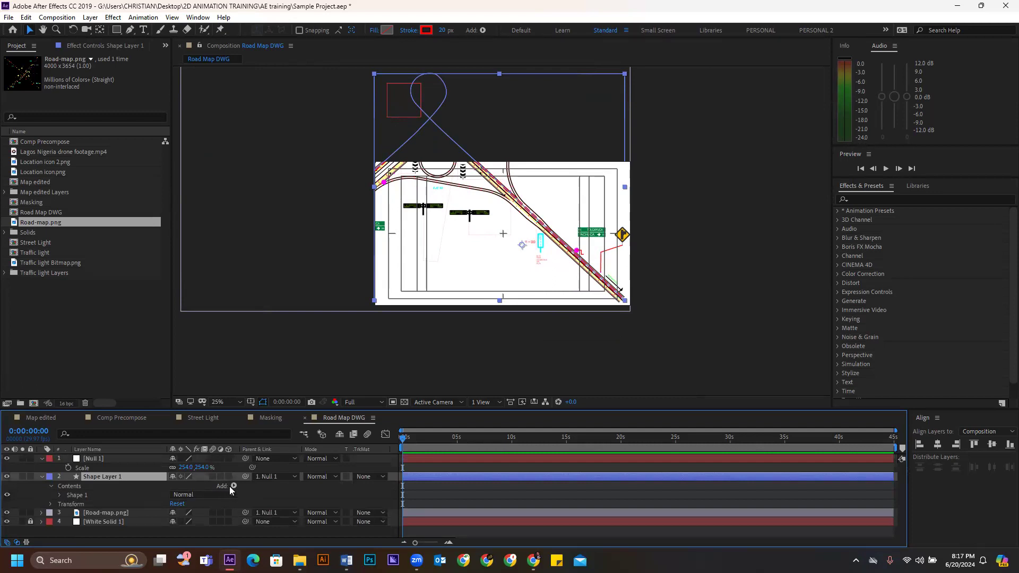
left_click(77, 487)
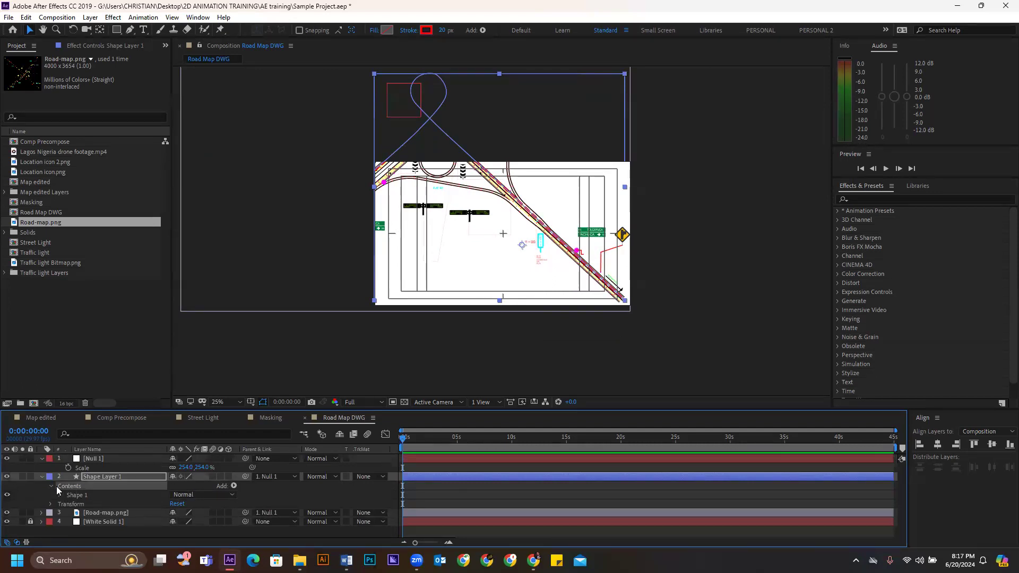
left_click(41, 477)
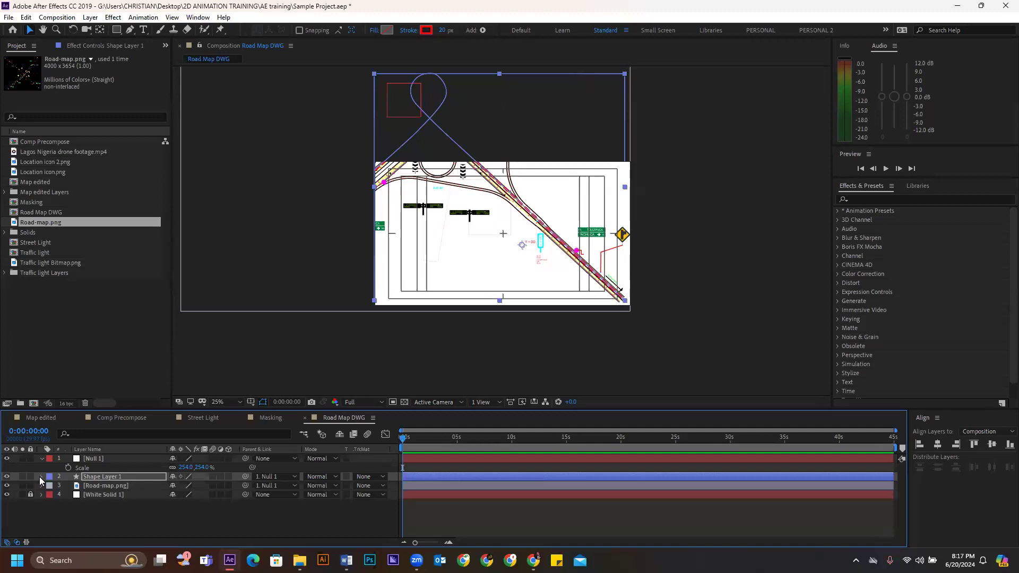
left_click(42, 476)
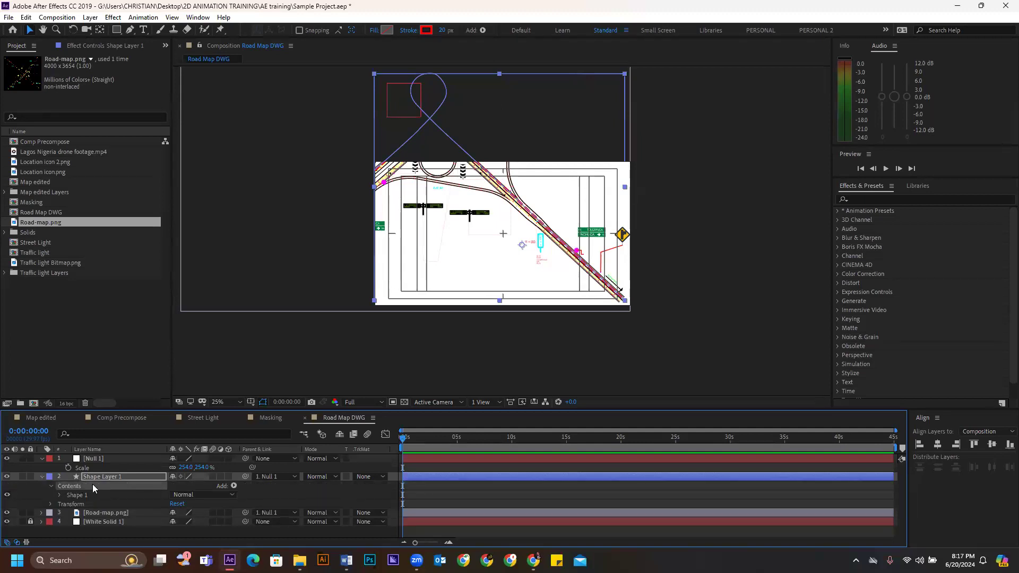
left_click(233, 487)
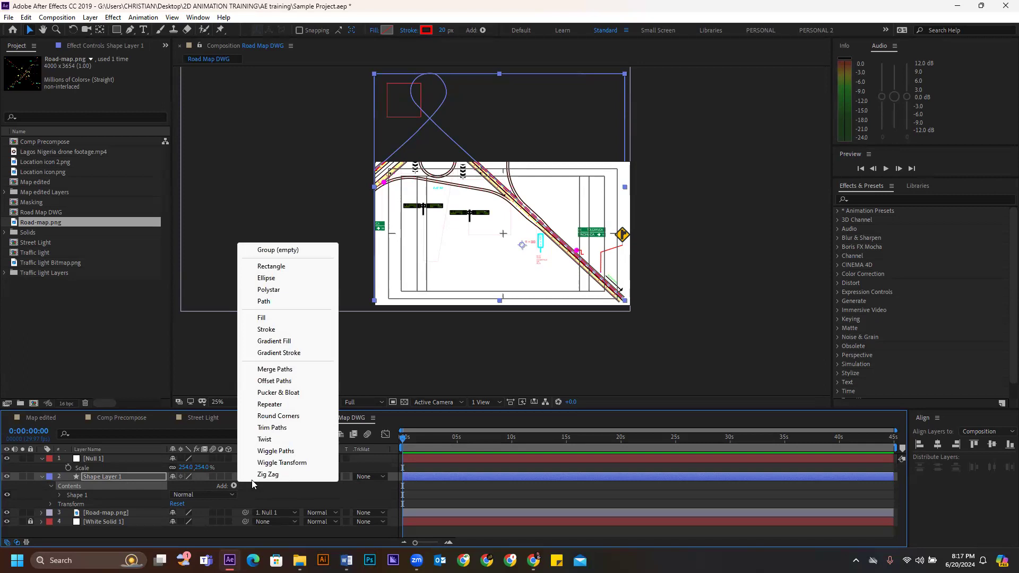
left_click(279, 428)
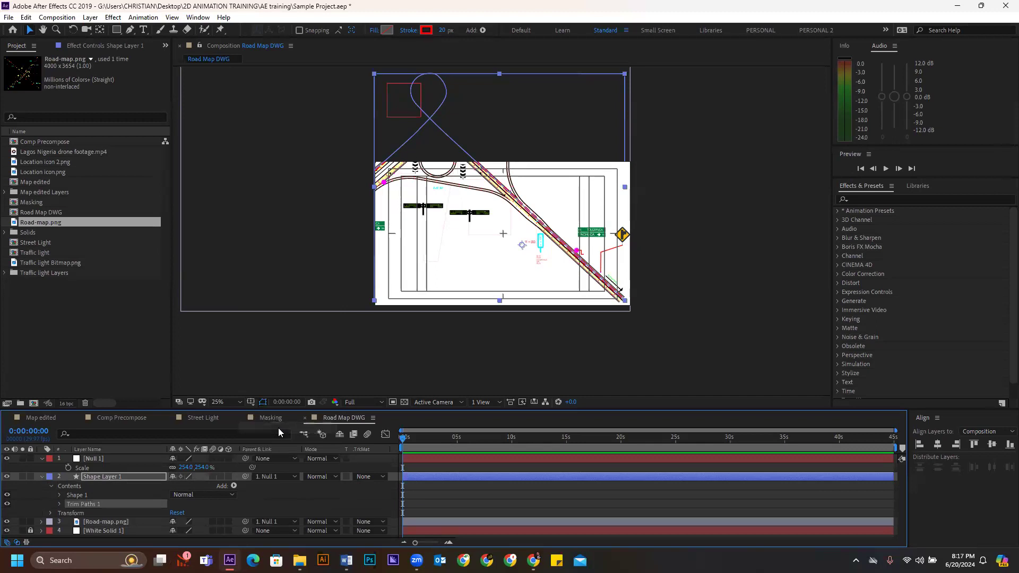
- Expand Trim Paths 1 on Shape Layer 1 and reduce its End value to 0% at the start of the composition
left_click(68, 497)
left_click(59, 504)
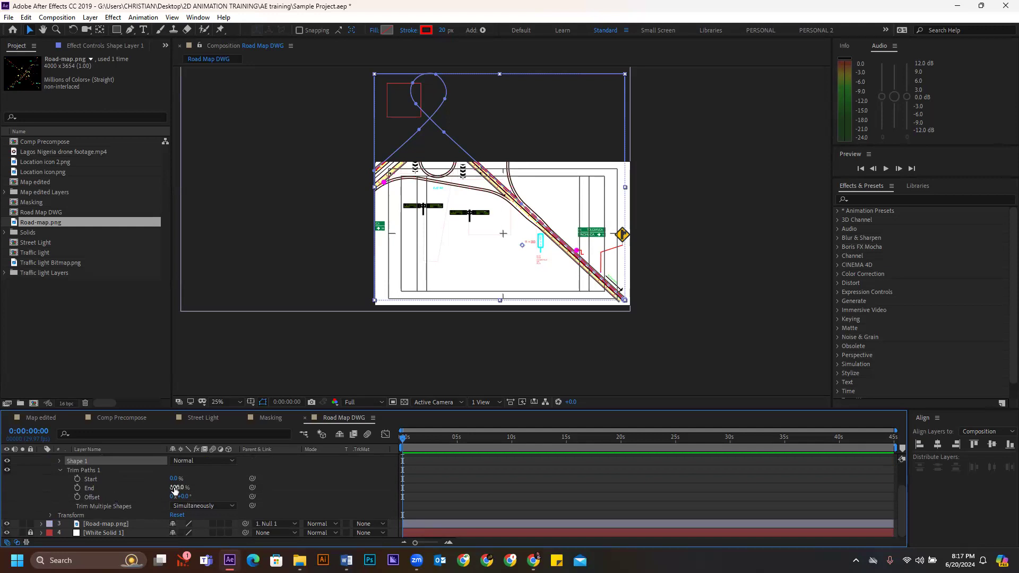
left_click_drag(175, 490, 132, 488)
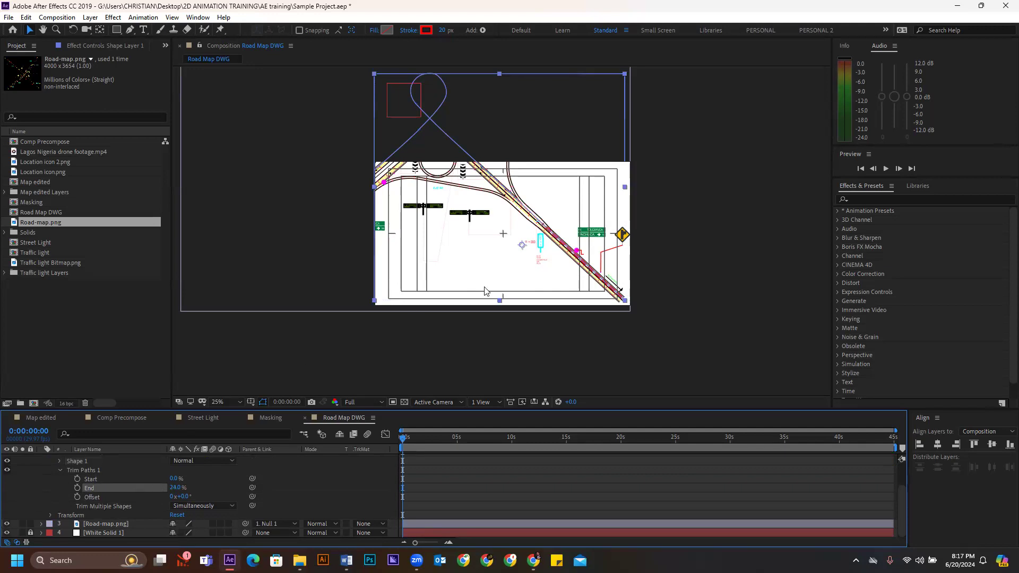
key("period")
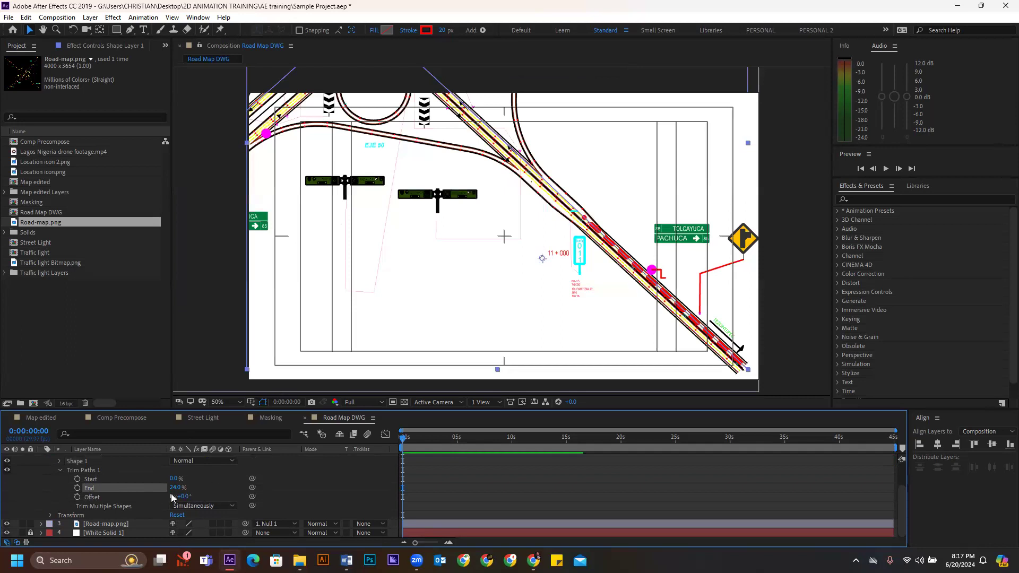
left_click_drag(172, 487, 147, 482)
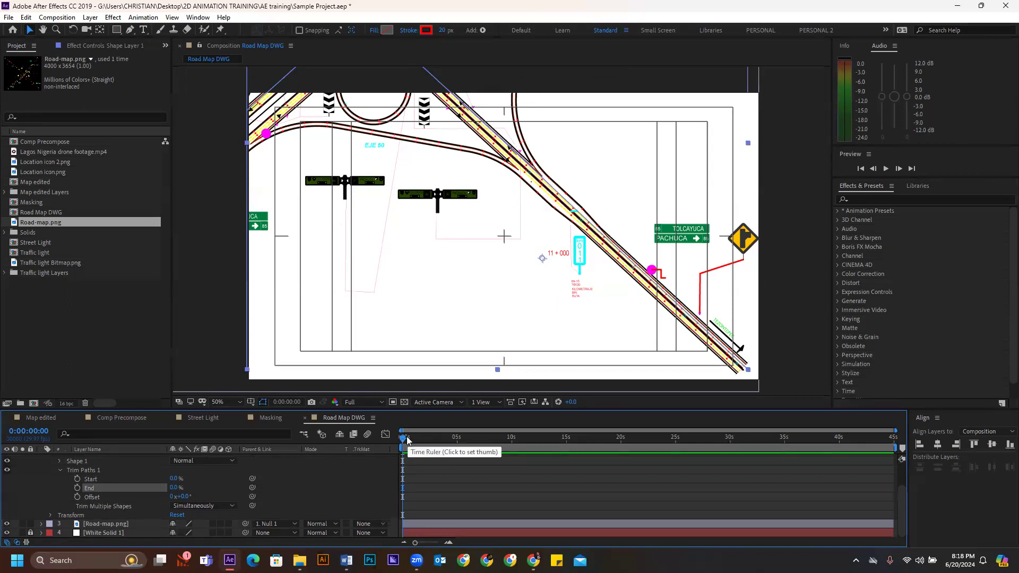
- Move the current time to 0:00:03:00 in the Road Map DWG timeline
left_click_drag(407, 440, 436, 441)
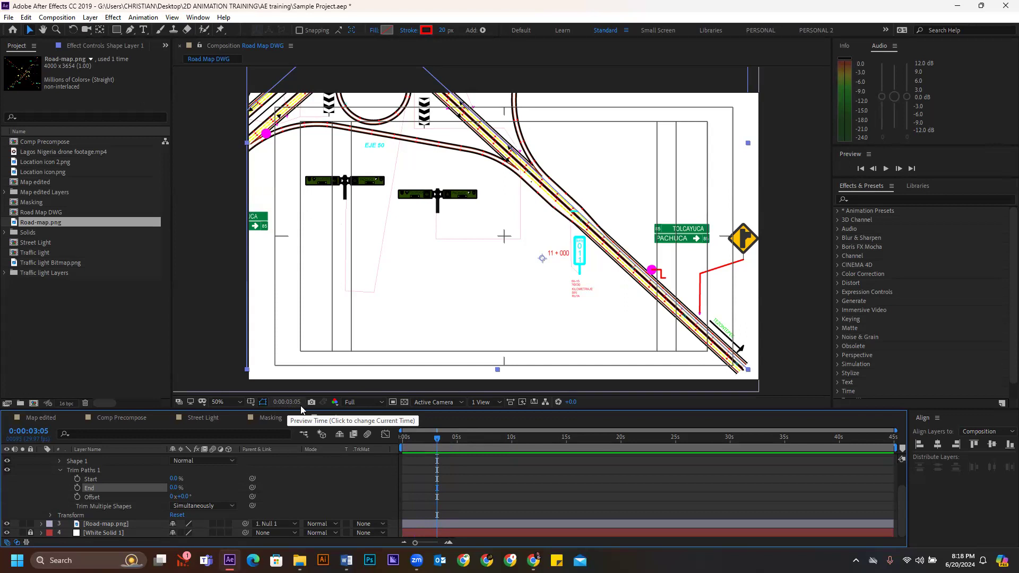
mouse_move(437, 439)
left_mouse_down()
mouse_move(422, 440)
mouse_move(430, 437)
left_mouse_up()
left_click_drag(432, 438, 435, 438)
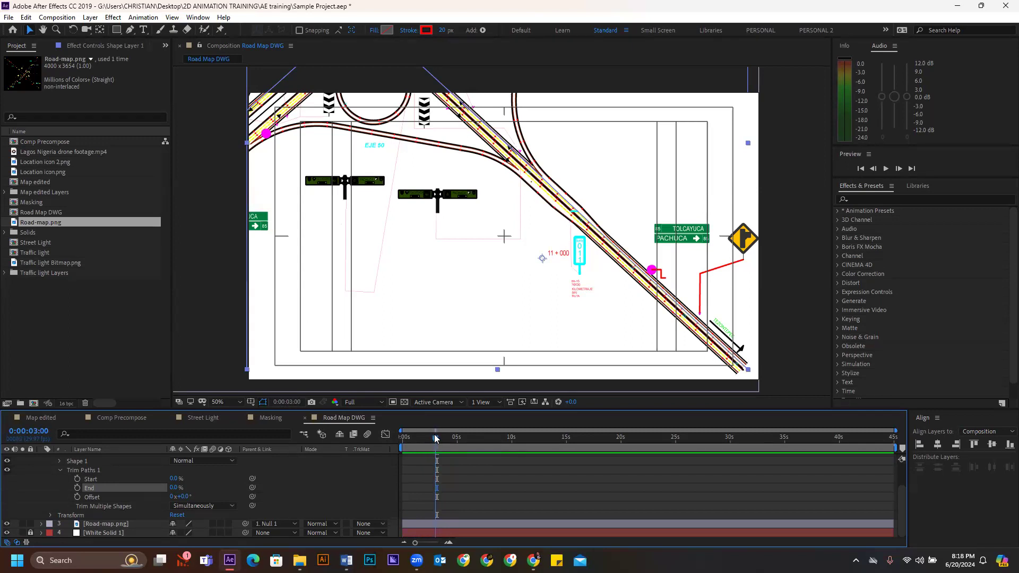
- Move the current time to 0:00:05:00 by entering the exact timecode
left_click(292, 402)
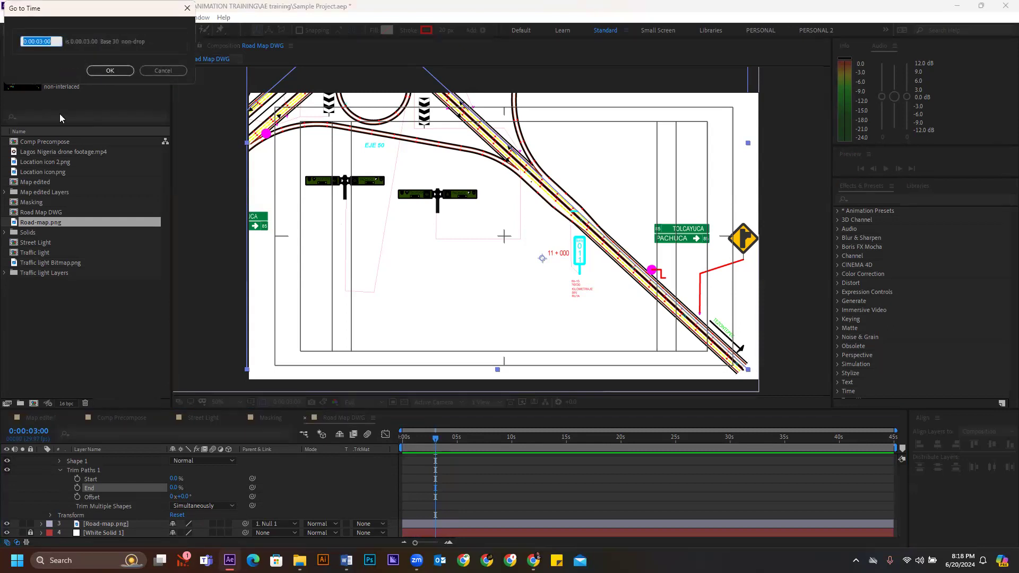
left_click(56, 43)
type("5")
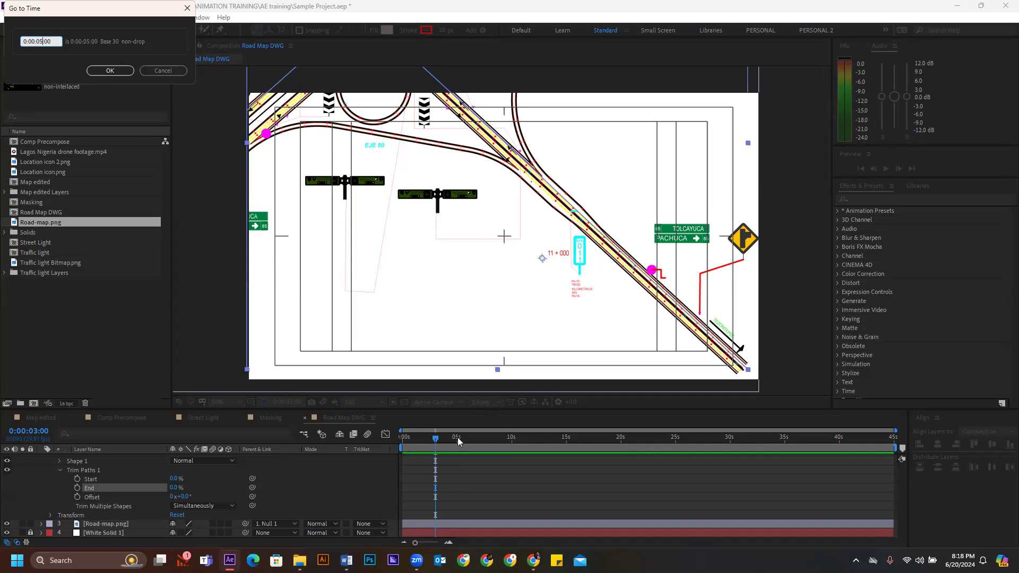
left_click(103, 70)
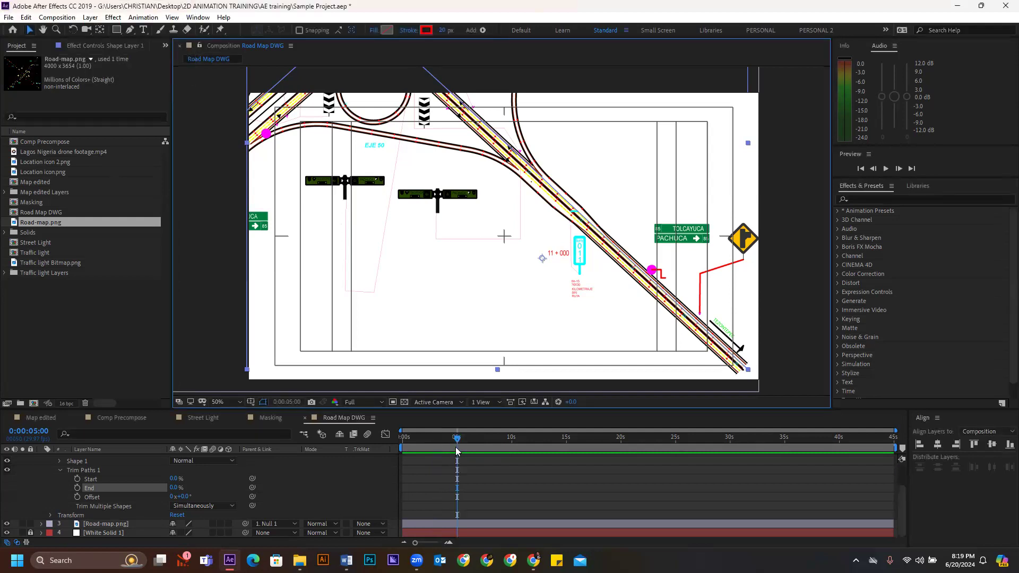
- Scrub the current time back to about three seconds and advance frame by frame toward the five-second mark
left_click_drag(444, 441, 439, 441)
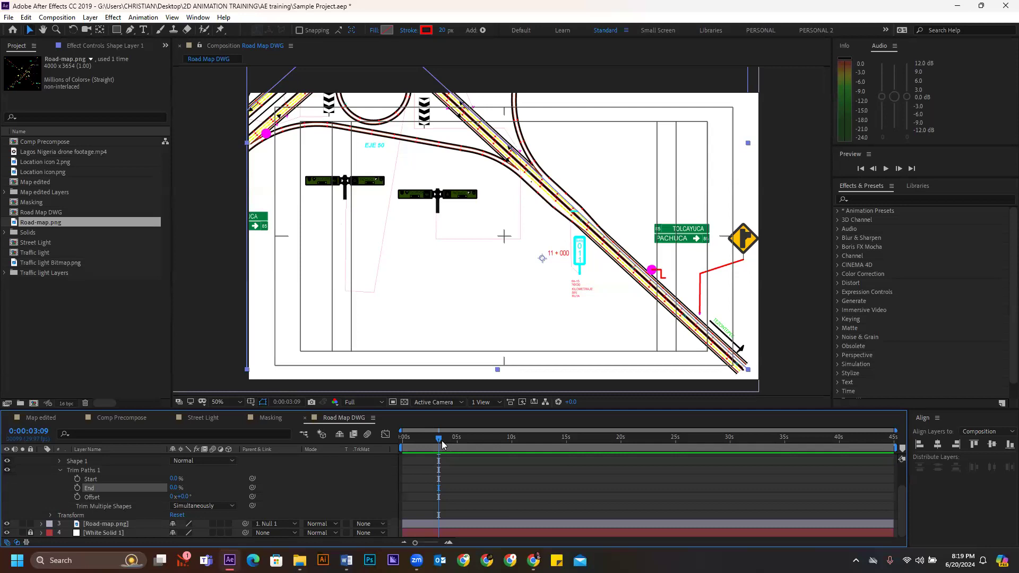
left_click_drag(437, 441, 433, 438)
key("Page_Down")
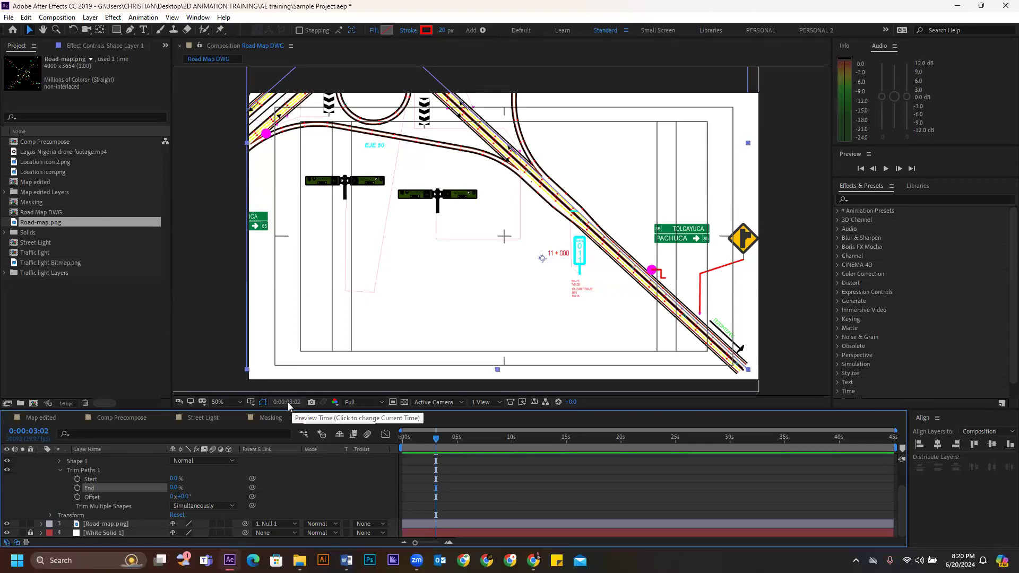
key("Page_Down")
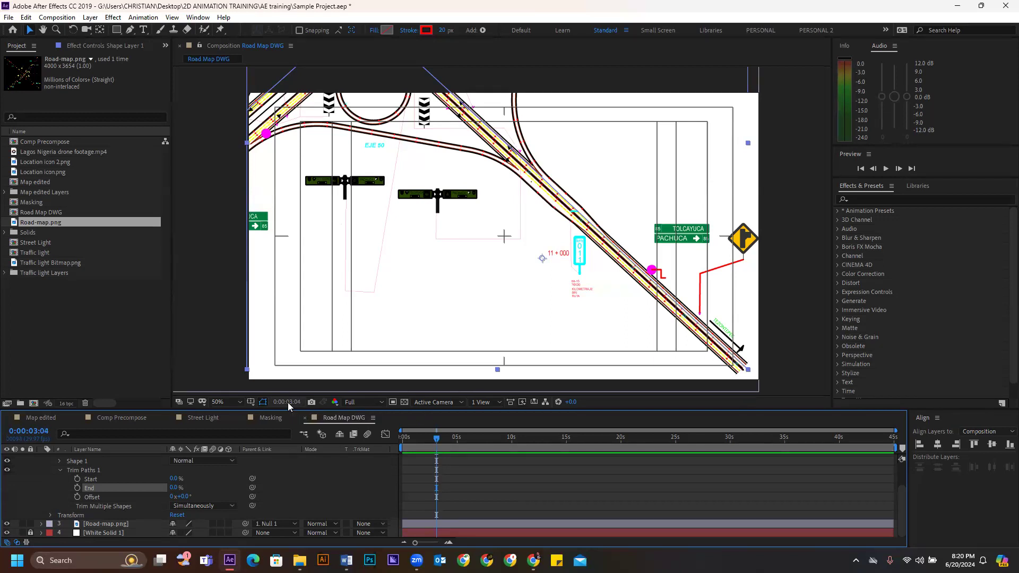
key("Page_Down")
key("Page_Down")
key("Page_Down")
key("Page_Down")
key("Page_Down")
key("Page_Down")
key("Page_Down")
key("Page_Down")
key("Page_Down")
key("Page_Down")
key("Page_Down")
key("Page_Down")
key("Page_Down")
key("Page_Down")
key("Page_Down")
key("Page_Down")
key("Page_Down")
key("Page_Down")
key("Page_Down")
key("Page_Down")
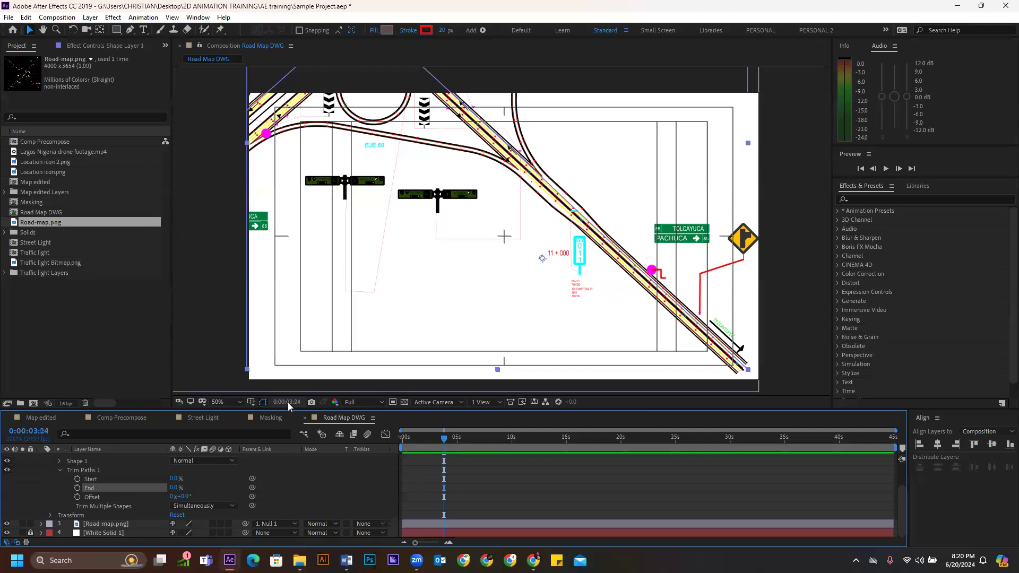
key("Page_Down")
key("Page_Down")
key("Page_Down")
key("Page_Down")
key("Page_Down")
key("Page_Down")
key("Page_Down")
key("Page_Down")
key("Page_Down")
key("Page_Down")
key("Page_Down")
key("Page_Down")
key("Page_Down")
key("Page_Down")
key("Page_Down")
key("Page_Down")
key("Page_Down")
key("Page_Down")
key("Page_Down")
key("Page_Down")
key("Page_Down")
key("Page_Down")
key("Page_Down")
key("Page_Down")
key("Page_Down")
key("Page_Down")
key("Page_Down")
key("Page_Down")
key("Page_Down")
- Scrub the current time back from near five seconds and step backward through the timeline one frame at a time
left_click(454, 439)
left_click_drag(455, 439, 441, 437)
key("Page_Up")
key("Page_Up")
key("Page_Up")
key("Page_Up")
key("Page_Up")
key("Page_Up")
key("Page_Up")
key("Page_Up")
key("Page_Up")
key("Page_Up")
key("Page_Up")
key("Page_Up")
key("Page_Up")
key("Page_Up")
key("Page_Up")
key("Page_Up")
key("Page_Up")
key("Page_Up")
key("Page_Up")
key("Page_Up")
key("Page_Up")
key("Page_Up")
key("Page_Up")
key("Page_Up")
key("Page_Up")
key("Page_Up")
key("Page_Up")
key("Page_Up")
key("Page_Up")
key("Page_Up")
key("Page_Up")
key("Page_Up")
key("Page_Up")
key("Page_Up")
key("Page_Up")
- Step forward again through the Road Map DWG timeline one frame at a time
key("Page_Down")
key("Page_Down")
key("Page_Down")
key("Page_Down")
key("Page_Down")
key("Page_Down")
key("Page_Down")
key("Page_Down")
key("Page_Down")
key("Page_Down")
key("Page_Down")
key("Page_Down")
key("Page_Down")
key("Page_Down")
key("Page_Down")
key("Page_Down")
key("Page_Down")
key("Page_Down")
key("Page_Down")
key("Page_Down")
key("Page_Down")
key("Page_Down")
key("Page_Down")
key("Page_Down")
key("Page_Down")
key("Page_Down")
key("Page_Down")
key("Page_Down")
key("Page_Down")
key("Page_Down")
key("Page_Down")
key("Page_Down")
key("Page_Down")
key("Page_Down")
key("Page_Down")
key("Page_Down")
key("Page_Down")
key("Page_Down")
key("Page_Down")
key("Page_Down")
key("Page_Down")
key("Page_Down")
key("Page_Down")
key("Page_Down")
key("Page_Down")
key("Page_Down")
key("Page_Down")
key("Page_Down")
key("Page_Down")
key("Page_Down")
key("Page_Down")
key("Page_Down")
- Return the current time to 0:00:03:00 and start keyframing Trim Paths 1's End on Shape Layer 1 at 0%
mouse_move(441, 438)
left_mouse_down()
mouse_move(429, 440)
mouse_move(440, 443)
left_mouse_up()
left_click(467, 477)
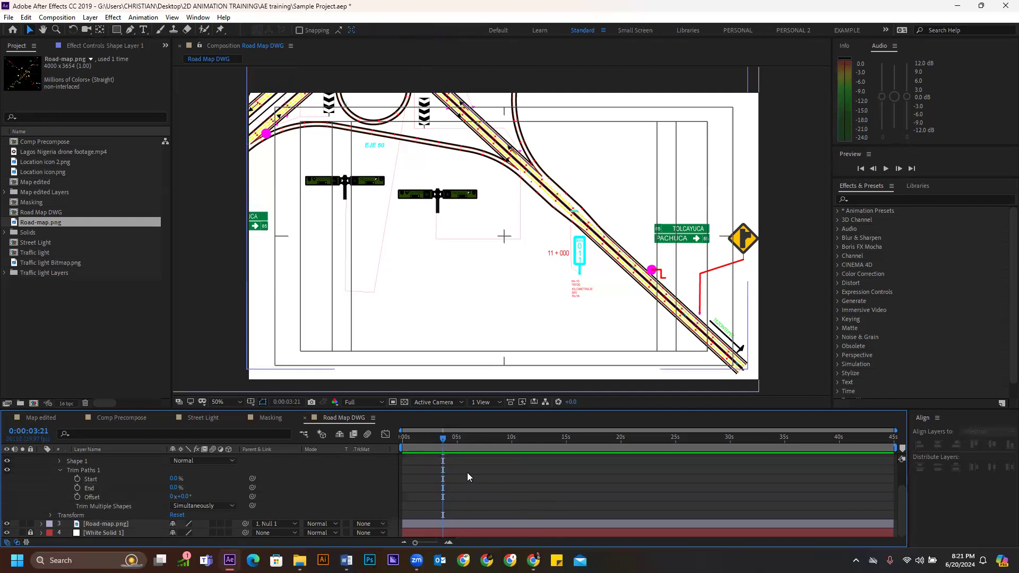
scroll(422, 479, "up", 2)
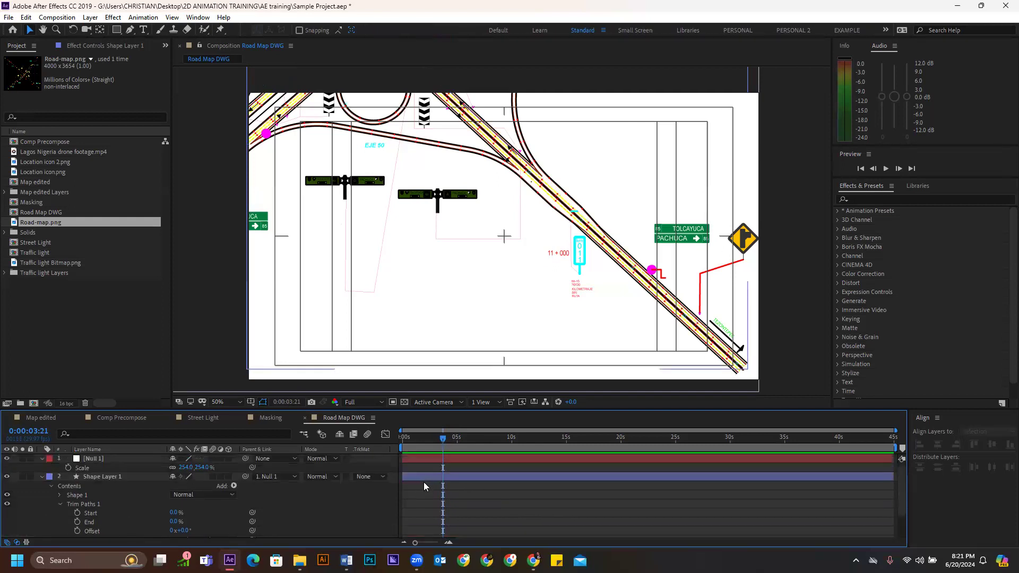
mouse_move(441, 438)
left_mouse_down()
mouse_move(420, 438)
mouse_move(435, 438)
left_mouse_up()
left_click(77, 523)
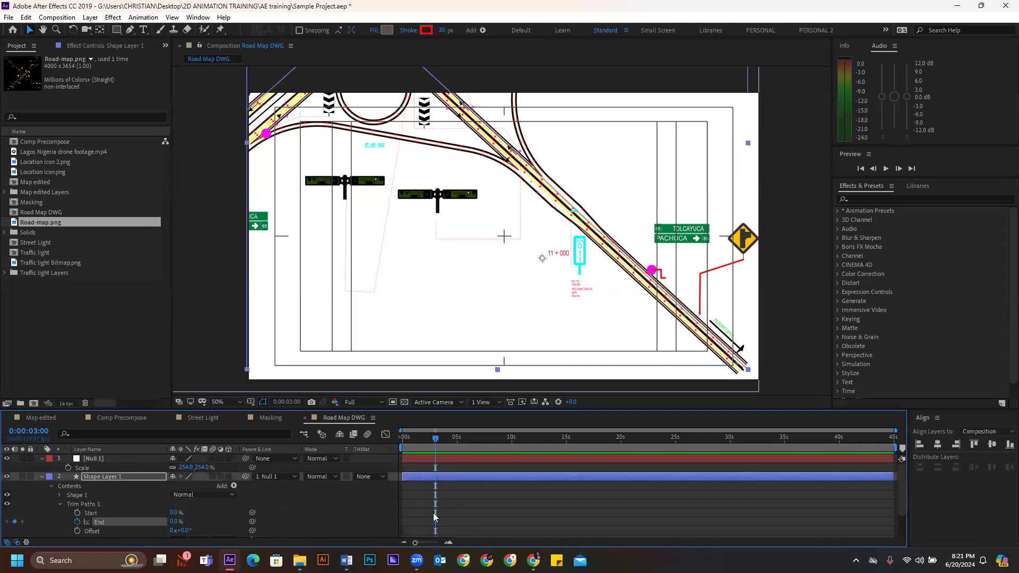
- Keyframe Trim Paths 1's End at 100% at 0:00:06:00, and apply Easy Ease to both End keyframes
left_click_drag(437, 439, 466, 448)
left_click_drag(175, 521, 274, 502)
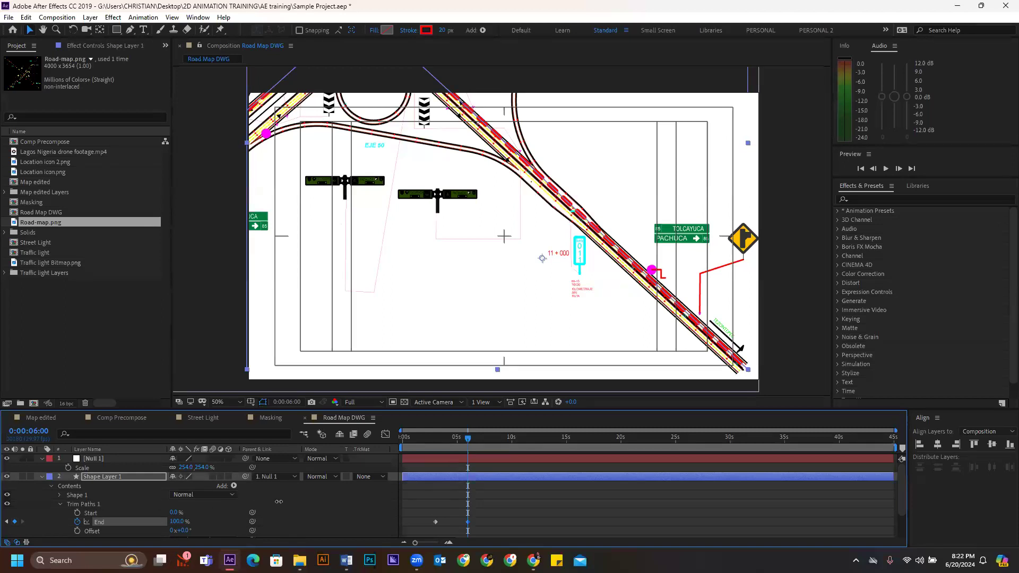
left_click_drag(494, 506, 412, 533)
key("F9")
- Preview the route animation from just before its first End keyframe, and replay it from the start of the composition
left_click(432, 438)
key("space")
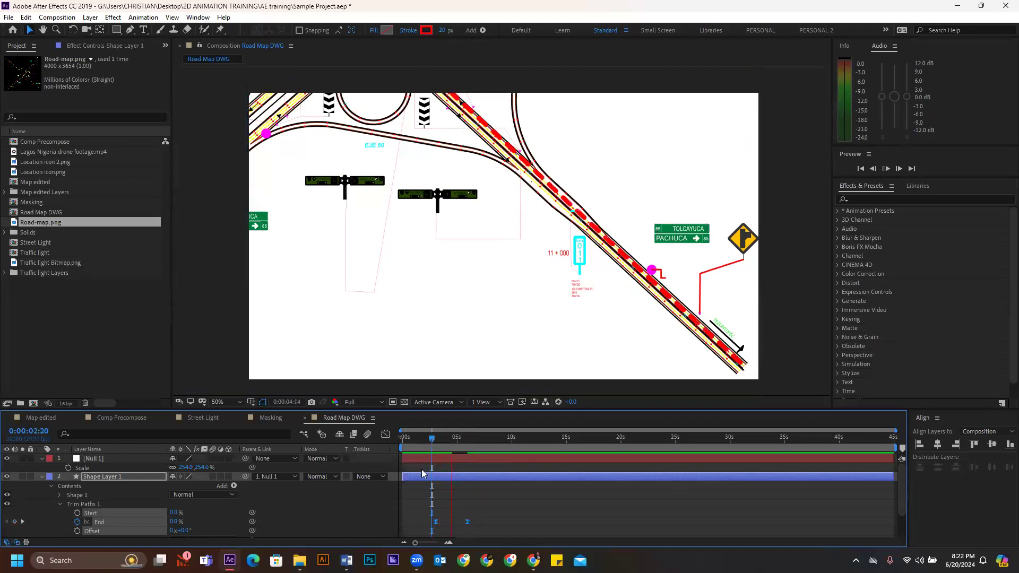
key("space")
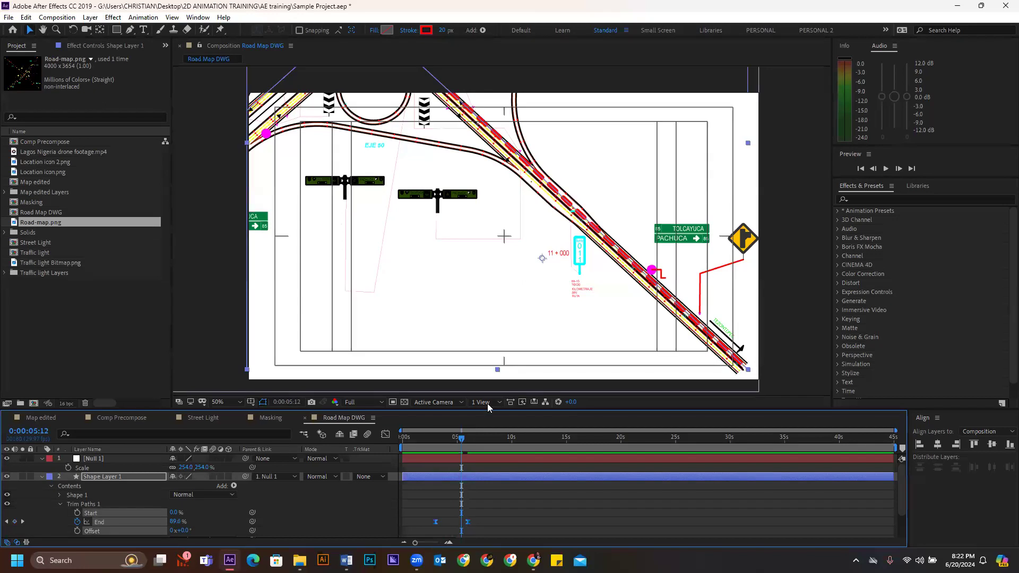
left_click_drag(428, 442, 390, 466)
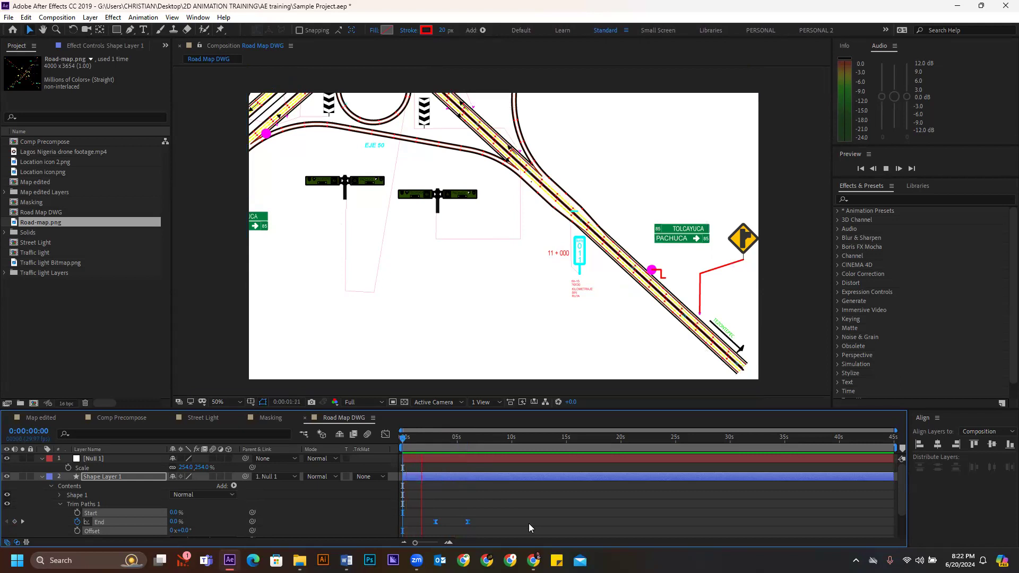
- Stop the preview, move to 0:00:06:10, and set the Dashes Offset of Shape 1's stroke on Shape Layer 1 to 13
key("space")
left_click(499, 509)
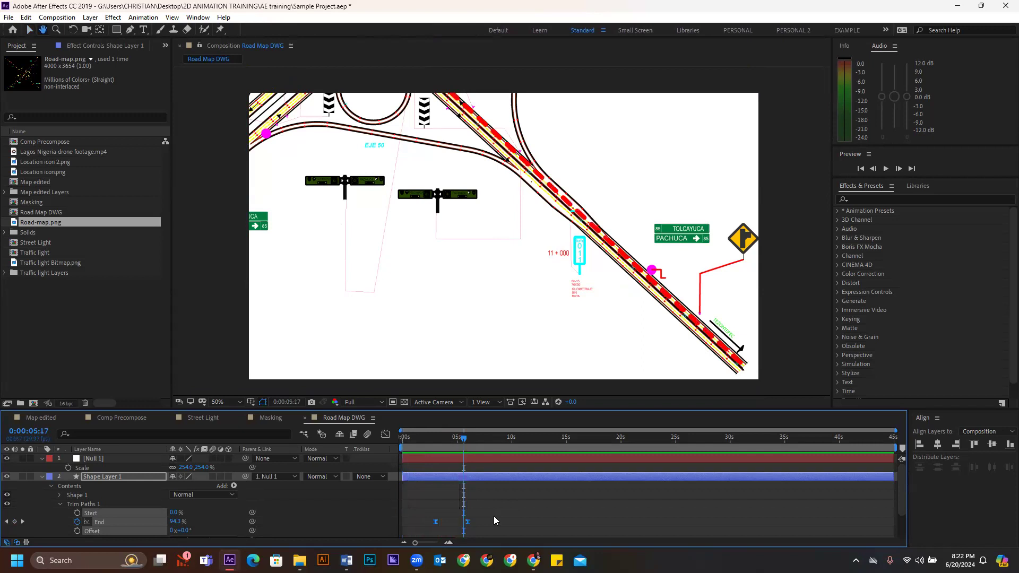
left_click_drag(431, 439, 471, 448)
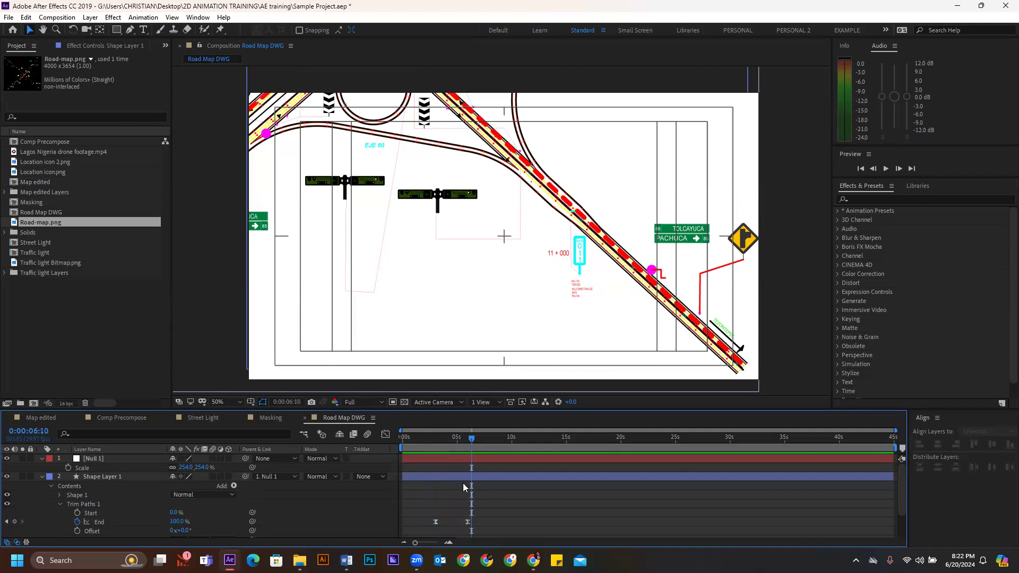
scroll(443, 514, "down", 1)
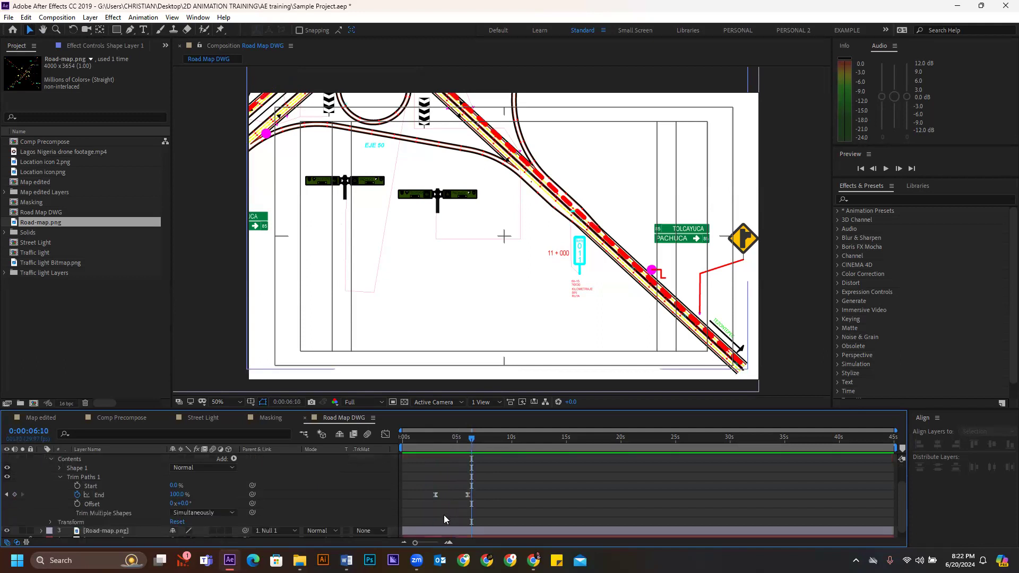
left_click(60, 476)
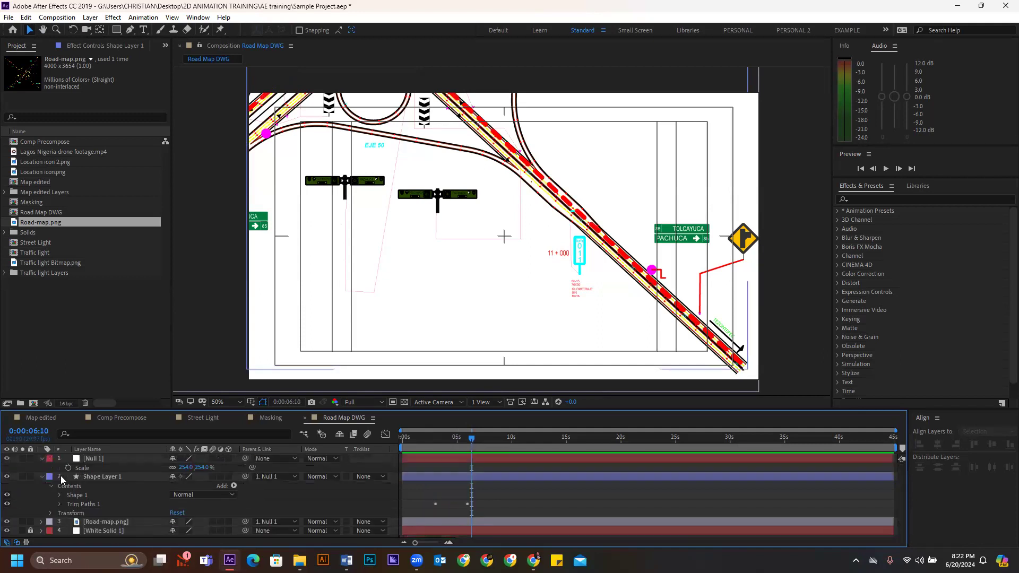
left_click(61, 495)
scroll(101, 493, "down", 3)
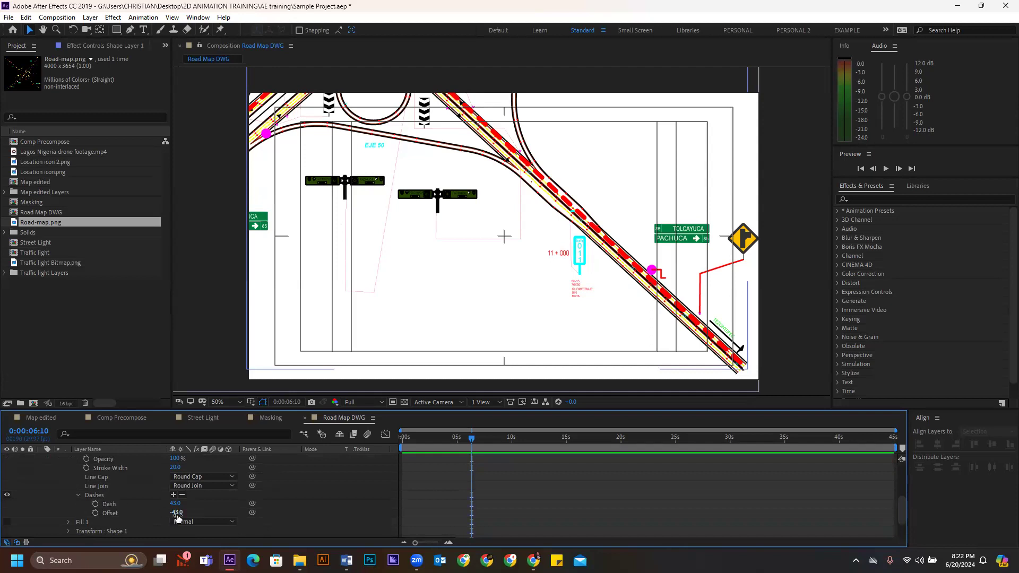
left_click_drag(176, 512, 207, 513)
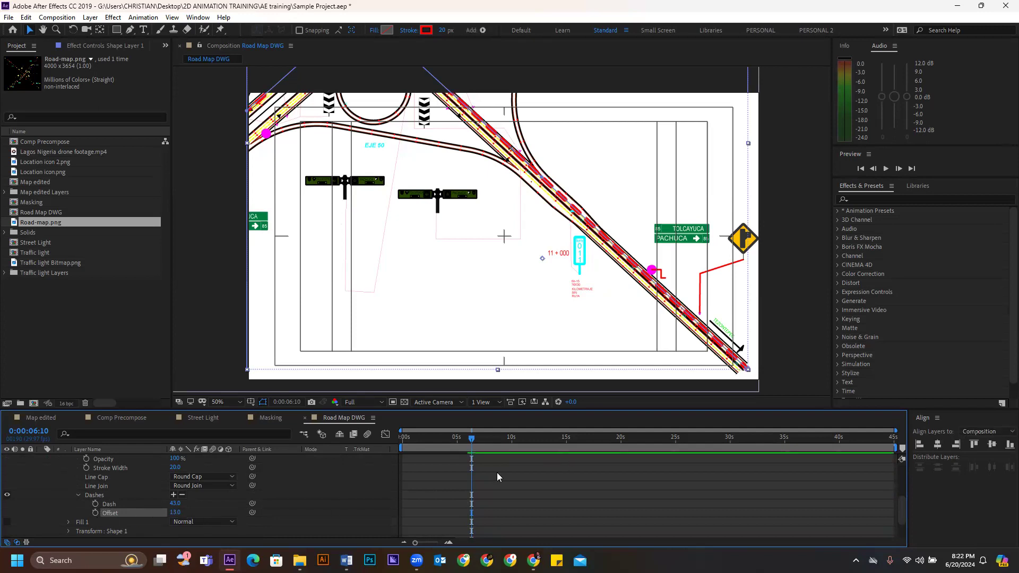
- Keyframe the dash Offset at 13 at 0:00:04:27 and at -297 at 0:00:08:20
mouse_move(468, 440)
left_mouse_down()
mouse_move(428, 438)
mouse_move(455, 443)
left_mouse_up()
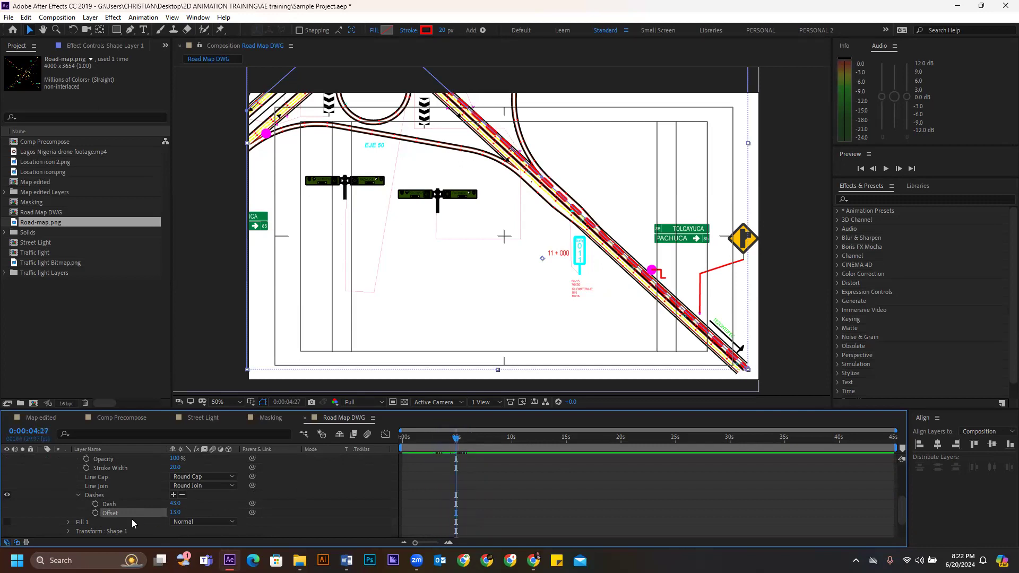
left_click(94, 512)
left_click_drag(459, 441, 497, 446)
left_click_drag(178, 512, 6, 504)
- Examine the spacing of the two dash Offset keyframes along the timeline
left_click_drag(511, 505, 450, 515)
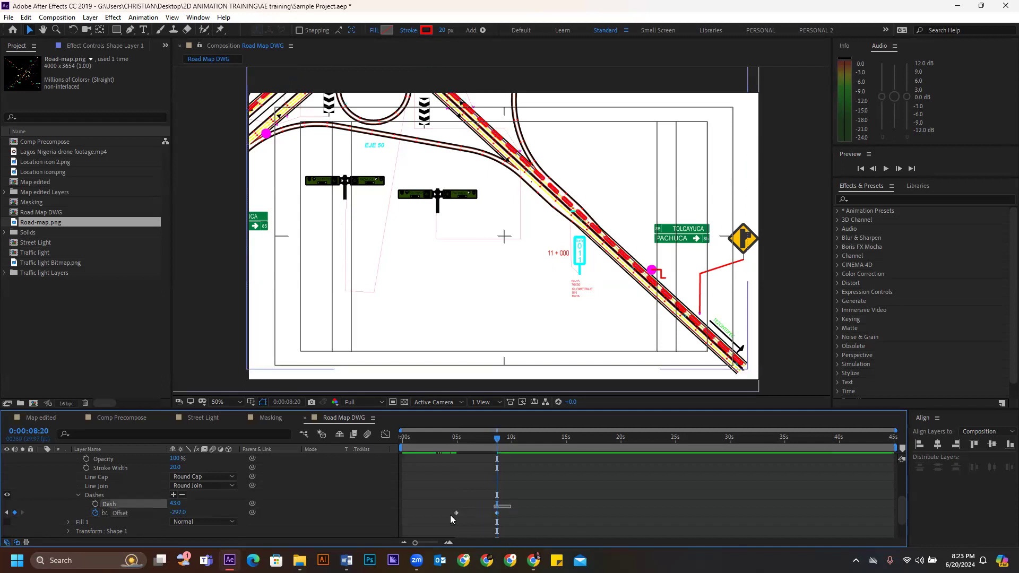
left_click_drag(514, 503, 432, 517)
left_click(517, 502)
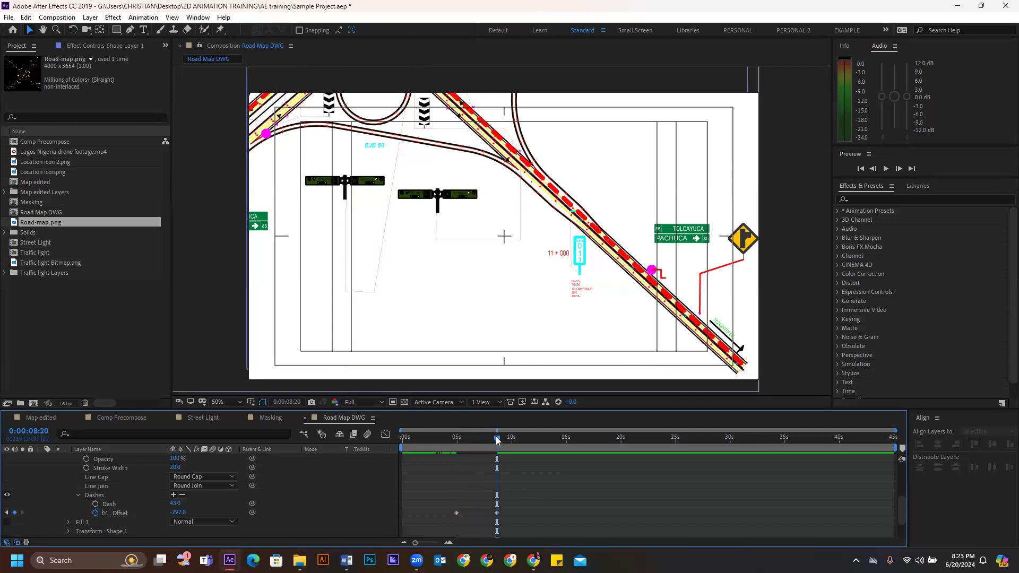
left_click_drag(497, 438, 498, 497)
scroll(483, 509, "up", 1)
scroll(493, 517, "up", 1)
scroll(517, 512, "up", 1)
left_click(536, 440)
scroll(530, 507, "down", 1)
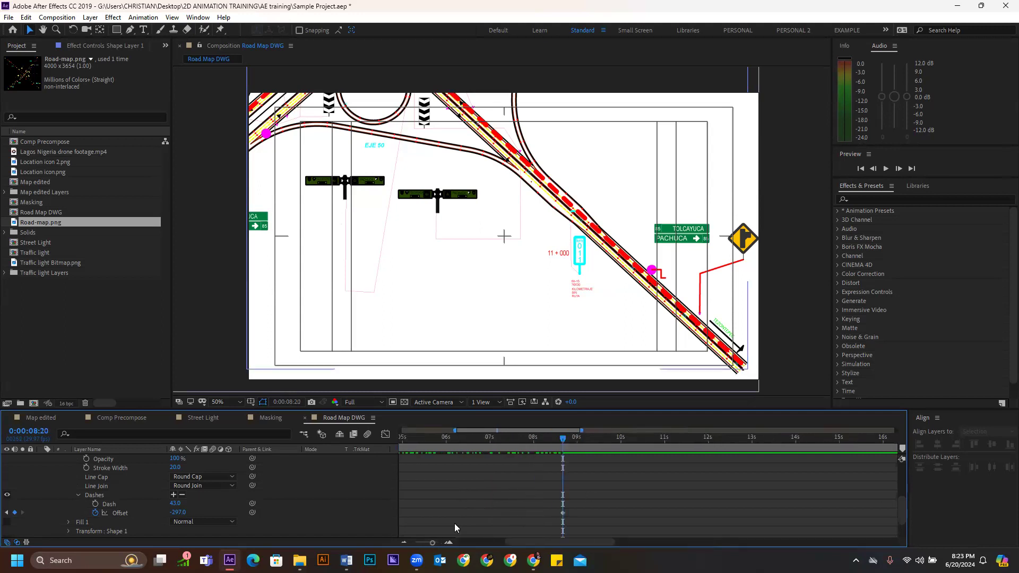
scroll(514, 504, "down", 2)
scroll(460, 514, "up", 2)
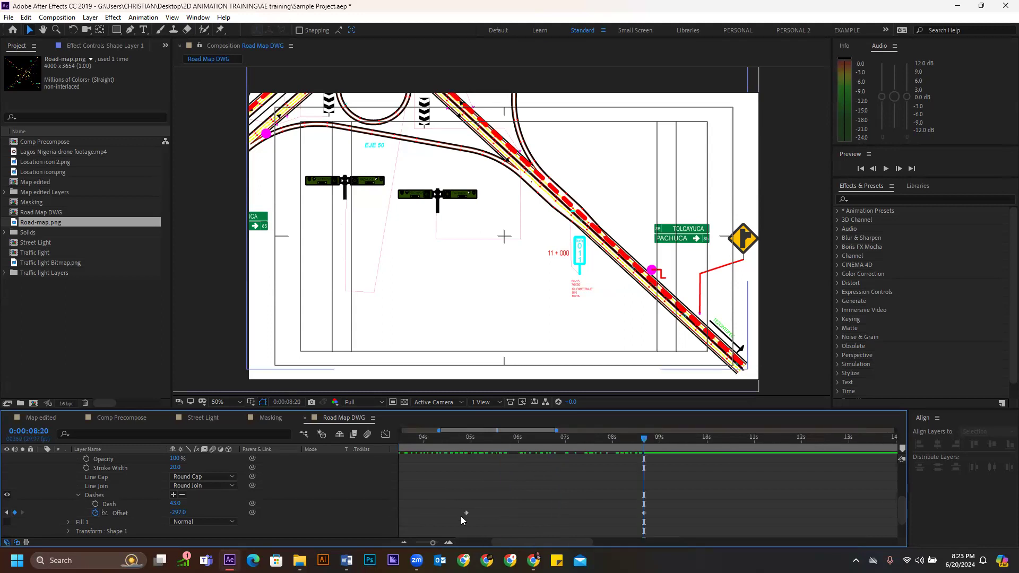
- Add the expression loopOut(type = "cycle", numKeyframes = 0) to the stroke's dash Offset
left_click(644, 514)
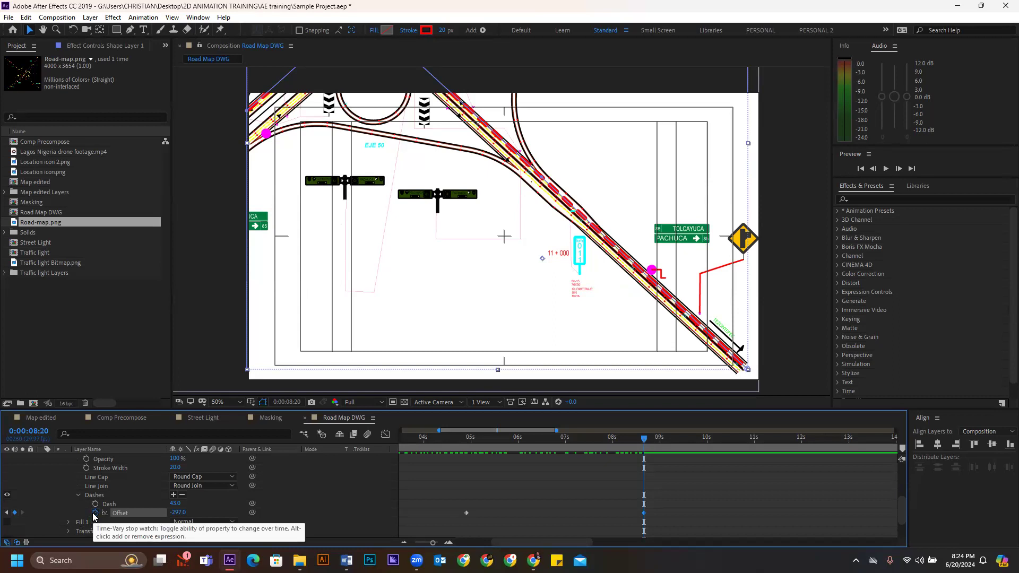
left_click(95, 513, "alt")
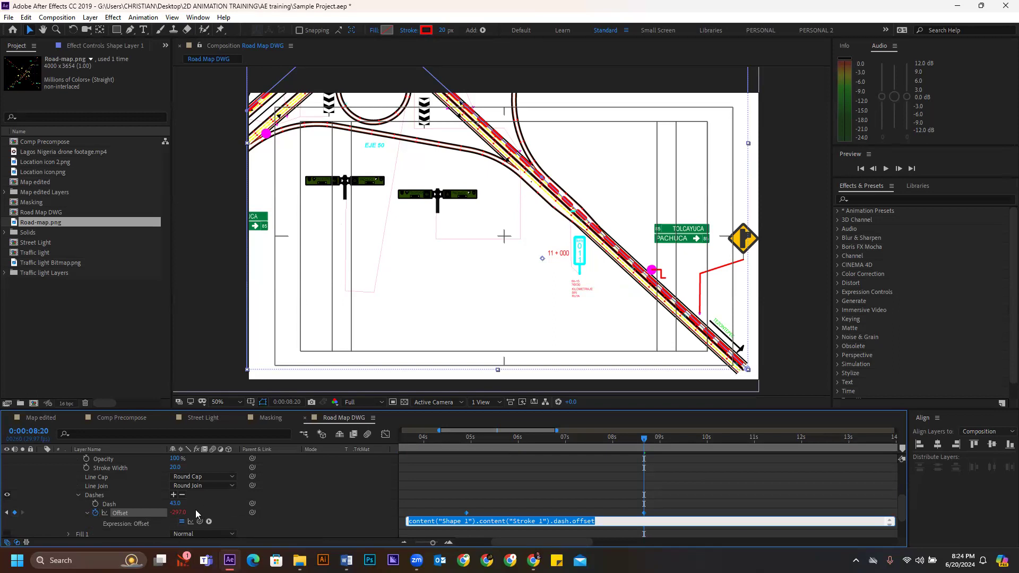
scroll(198, 514, "down", 1)
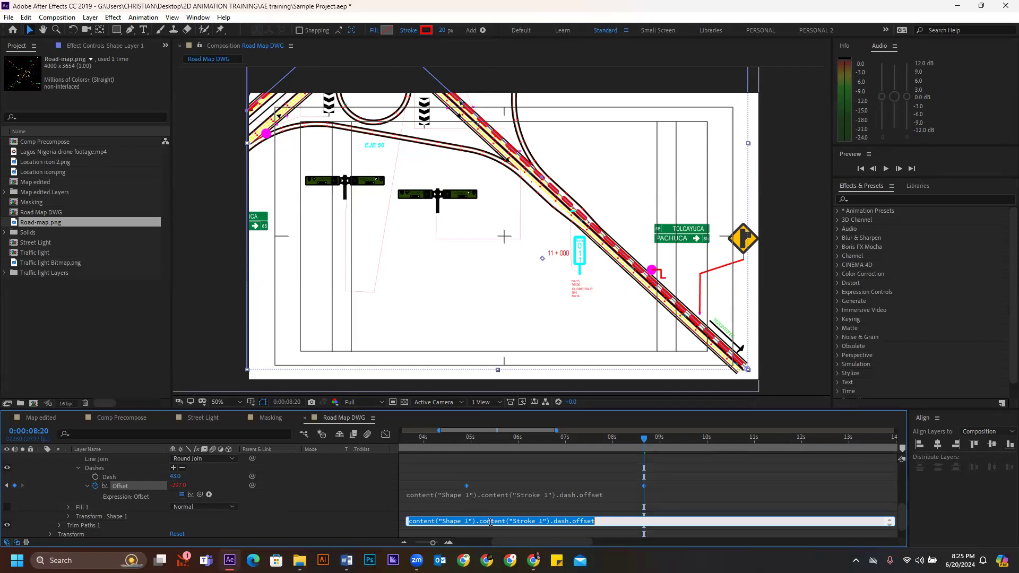
scroll(690, 493, "down", 2)
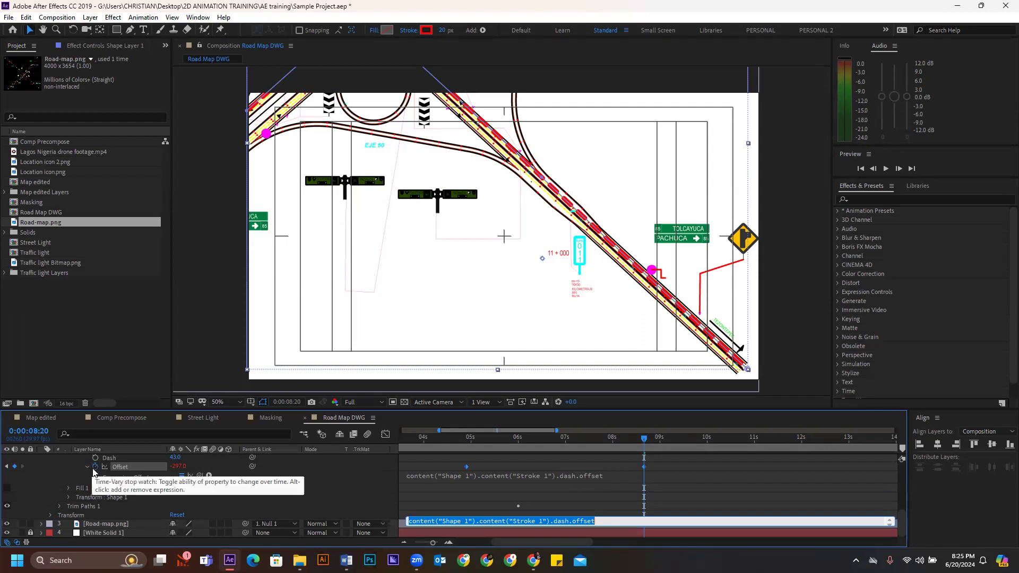
left_click(209, 476)
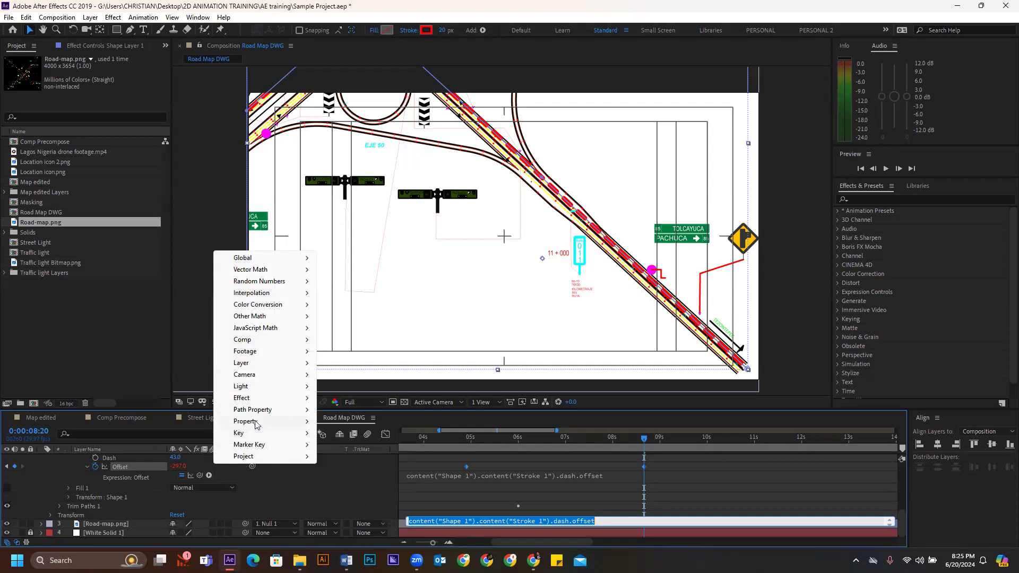
mouse_move(256, 425)
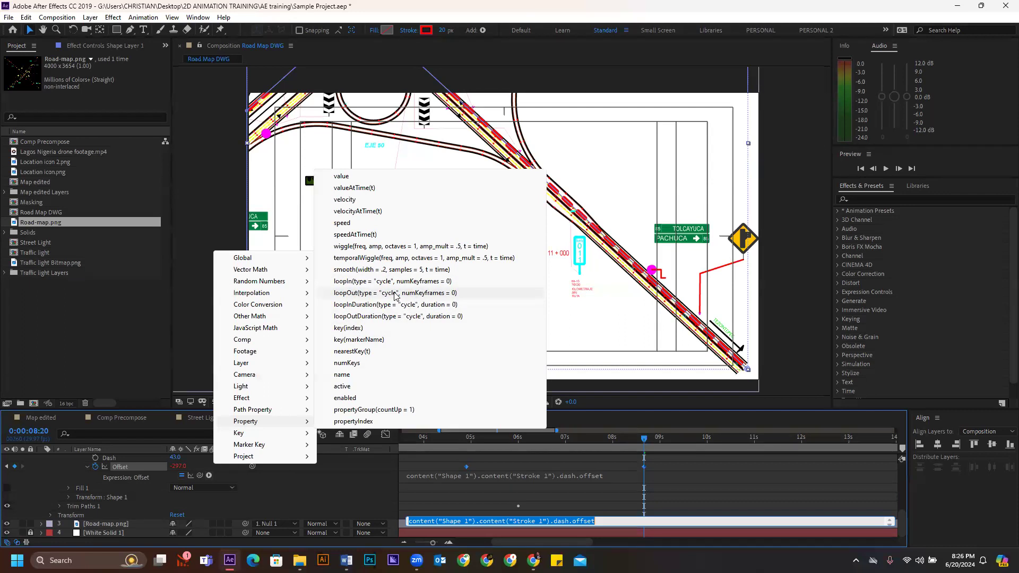
left_click(356, 293)
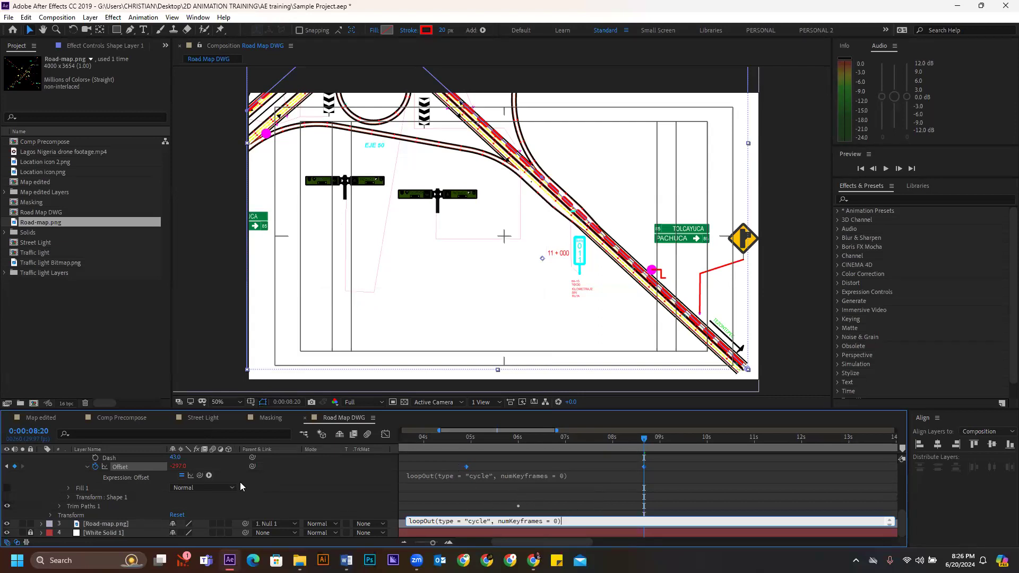
left_click(201, 294)
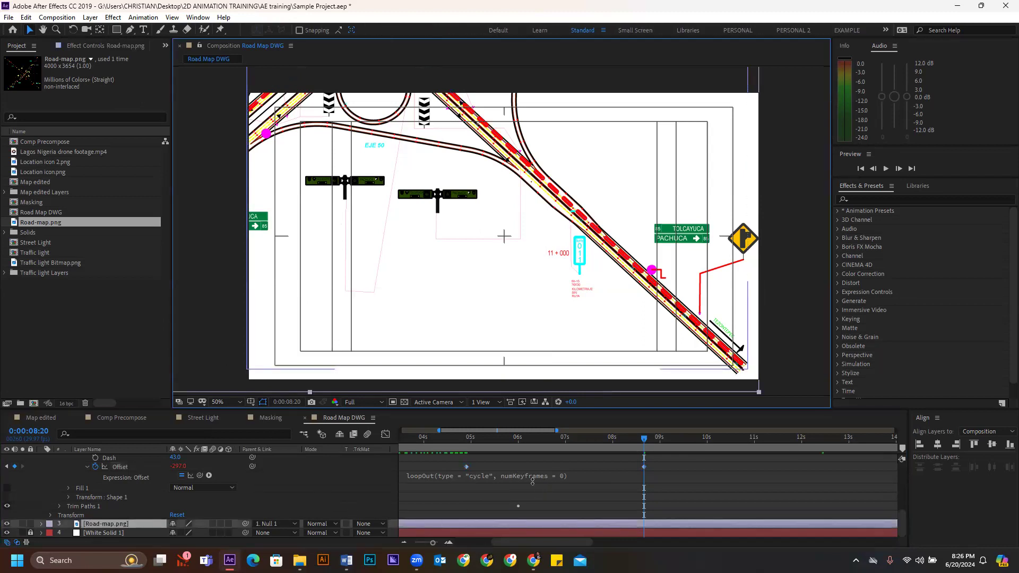
- Preview the looping dashes from the first Offset keyframe, and replay them from just before the second one
left_click(465, 438)
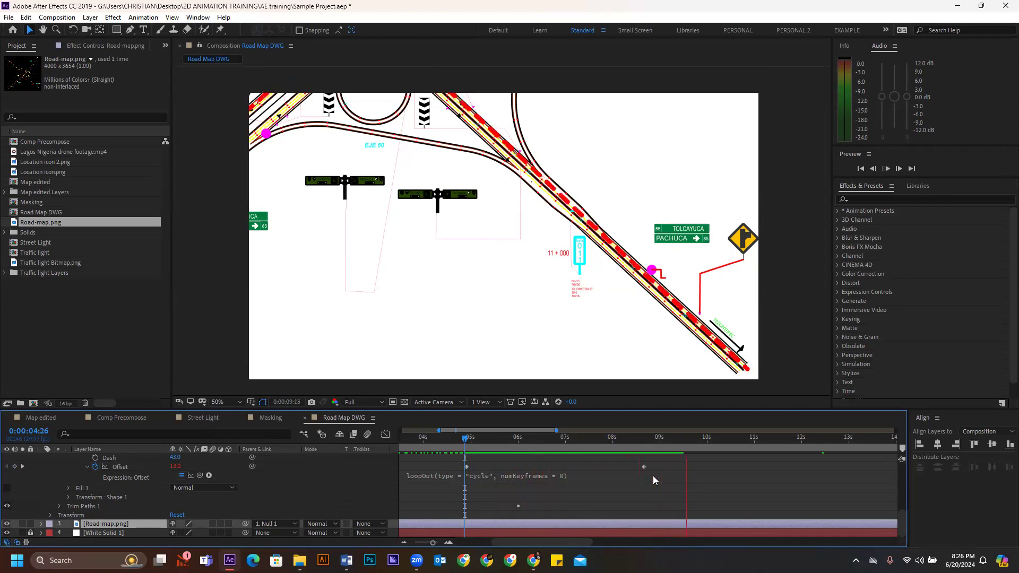
scroll(597, 501, "down", 4)
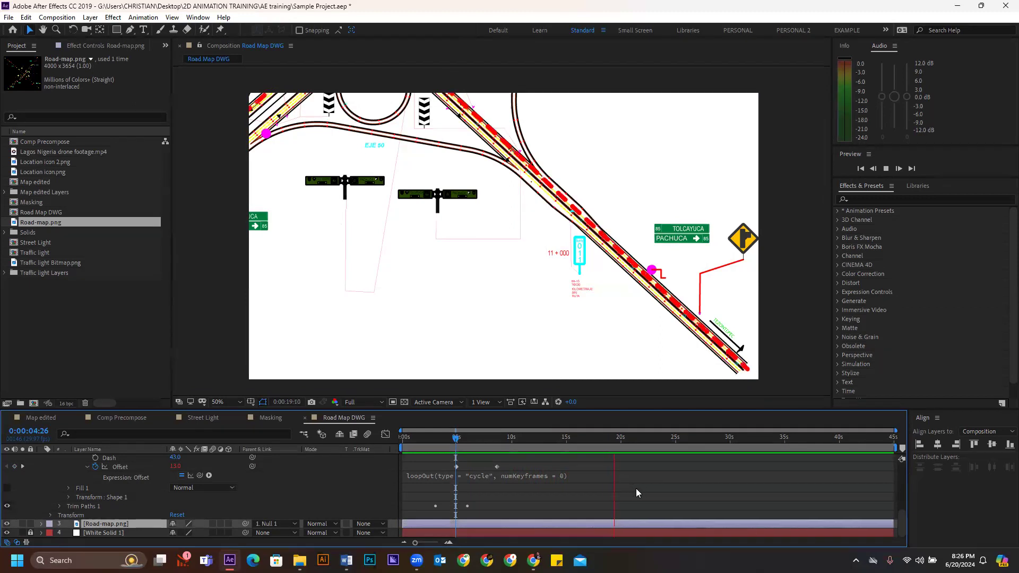
key("space")
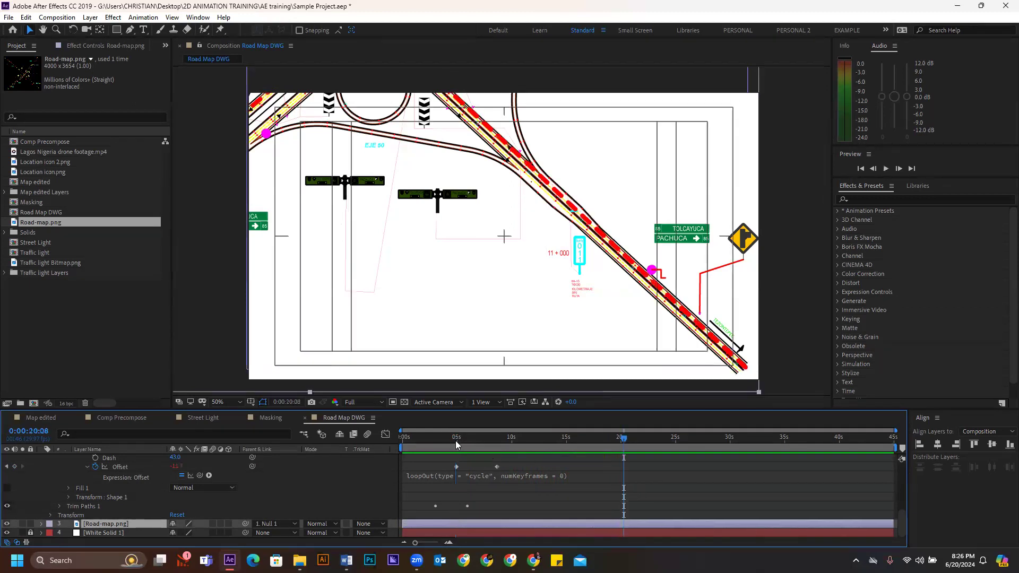
mouse_move(456, 439)
left_mouse_down()
mouse_move(496, 441)
mouse_move(476, 442)
left_mouse_up()
left_click(492, 440)
key("space")
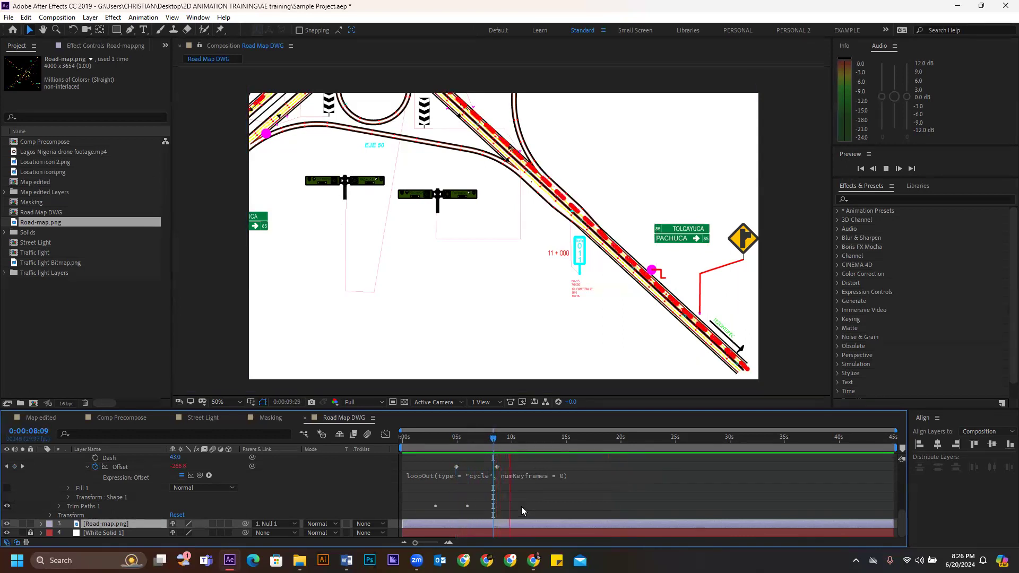
key("space")
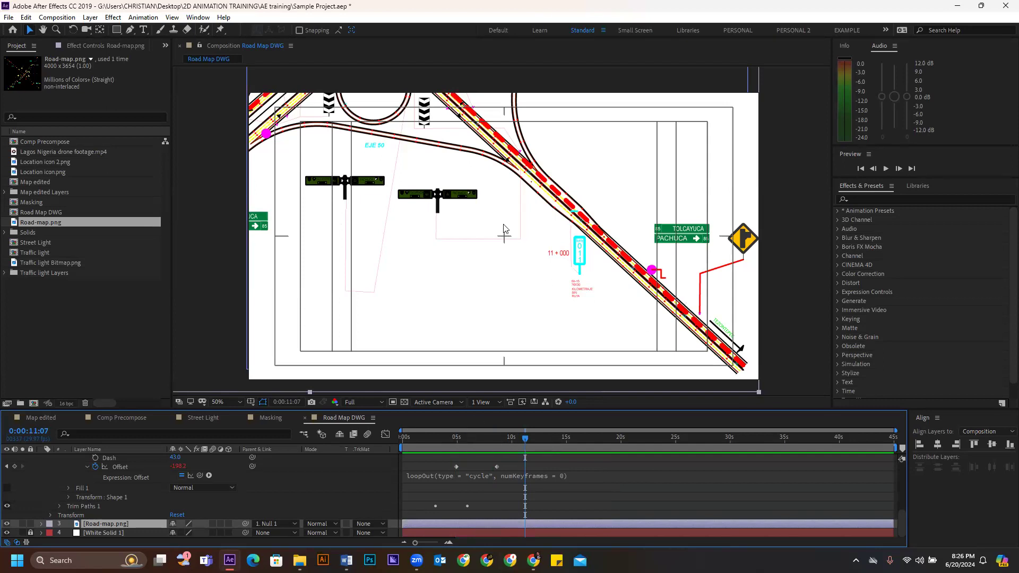
- Compare the dashes at the route's lower end at both Offset keyframes, and set the Offset at 0:00:08:20 to -276
scroll(504, 229, "down", 2)
scroll(558, 250, "up", 1)
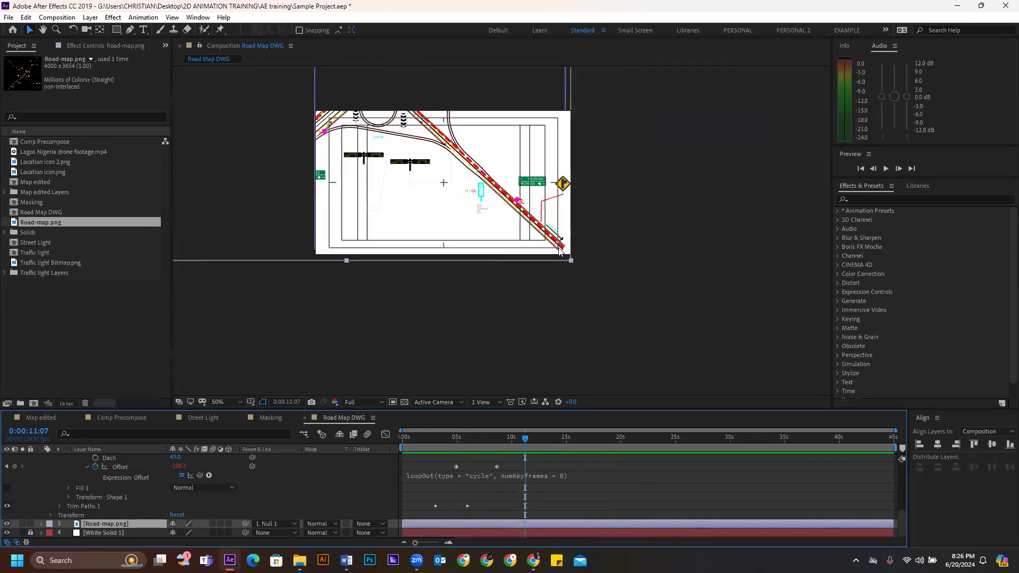
scroll(558, 250, "up", 3)
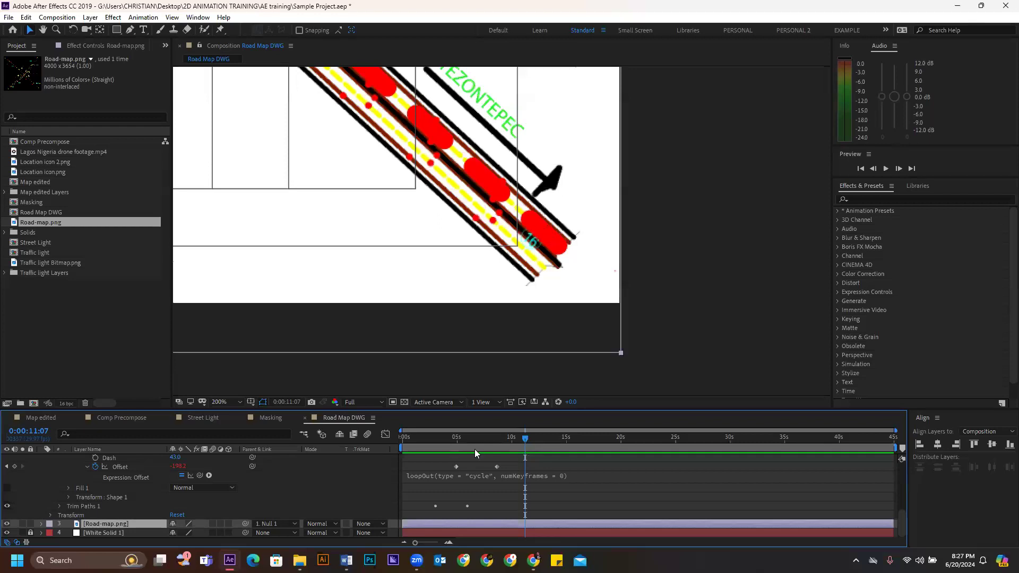
left_click(456, 438)
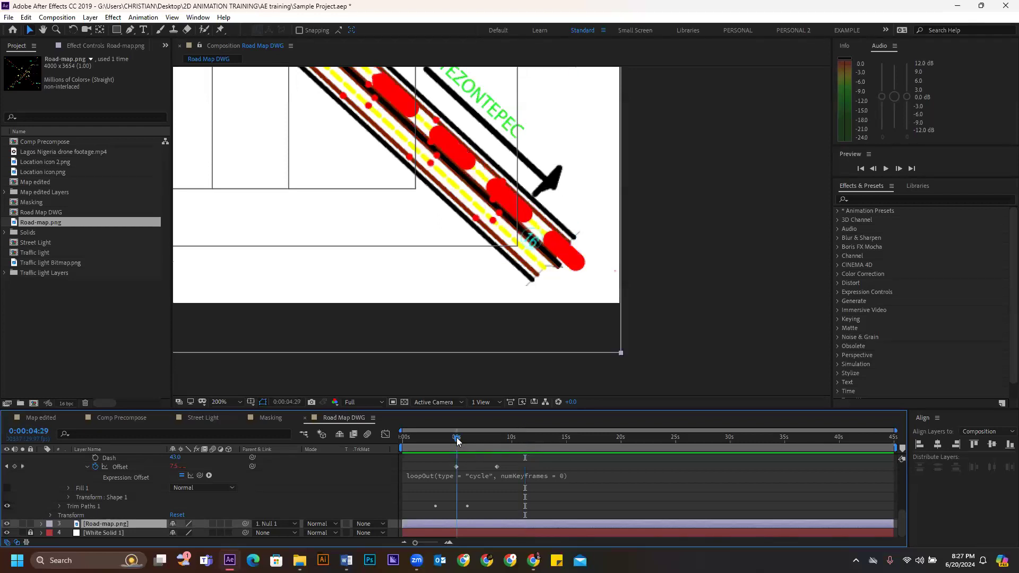
left_click_drag(458, 440, 492, 441)
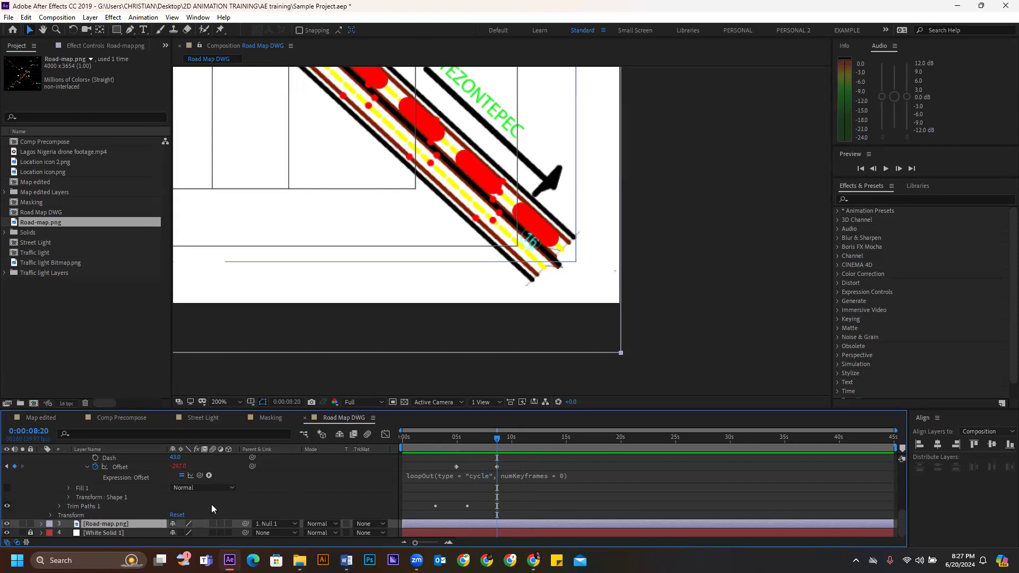
left_click_drag(180, 467, 196, 467)
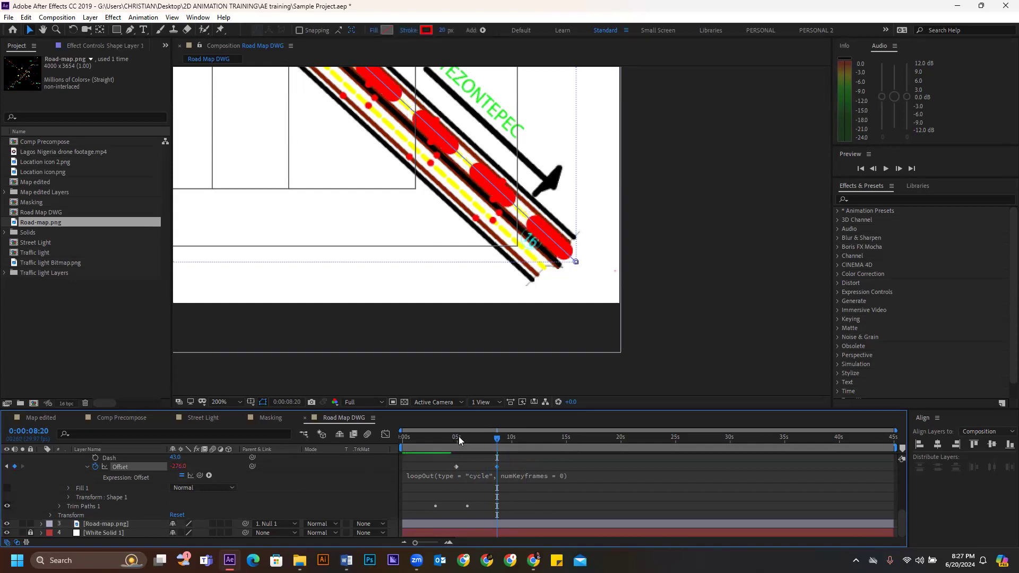
- Recheck the dashes at the first Offset keyframe, set the Offset at 0:00:08:20 to -260, and preview the loop from there
left_click(457, 439)
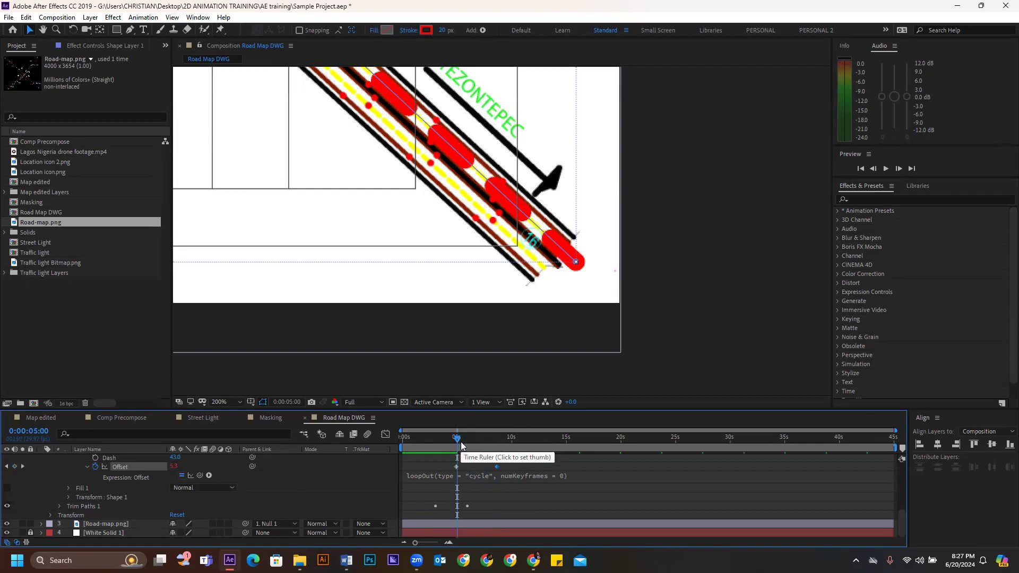
key("Page_Up")
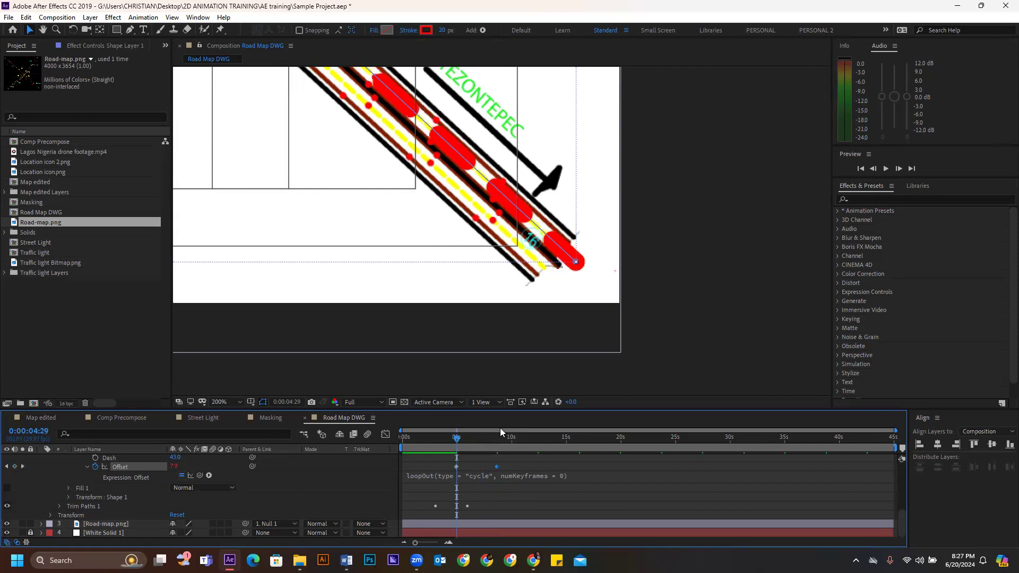
key("k")
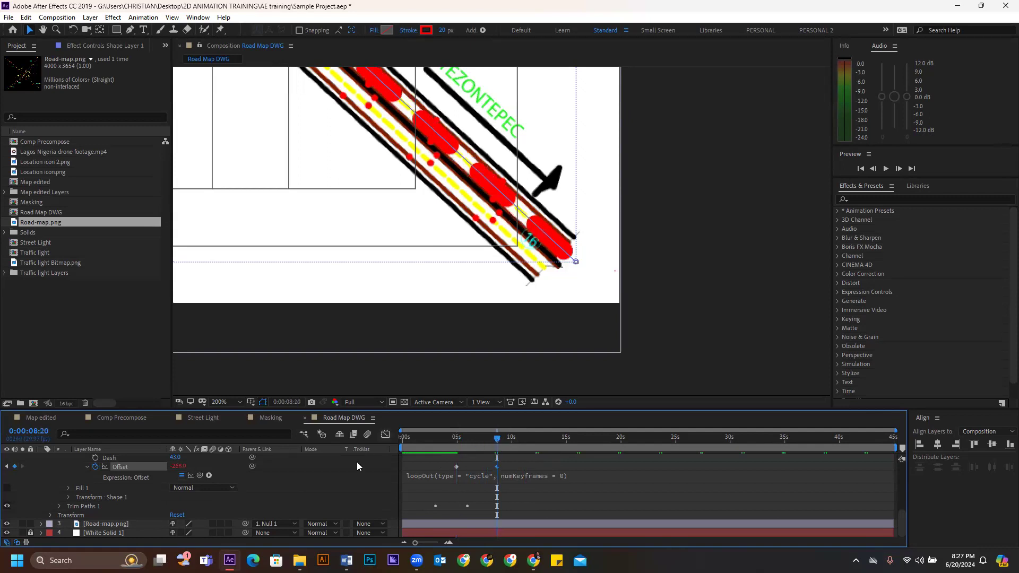
left_click_drag(177, 465, 185, 465)
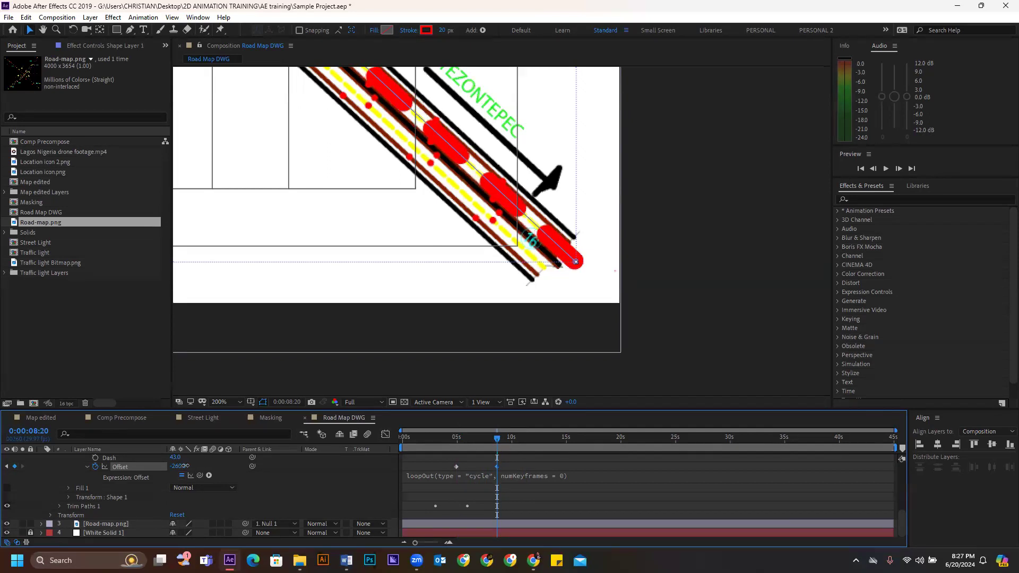
left_click(554, 494)
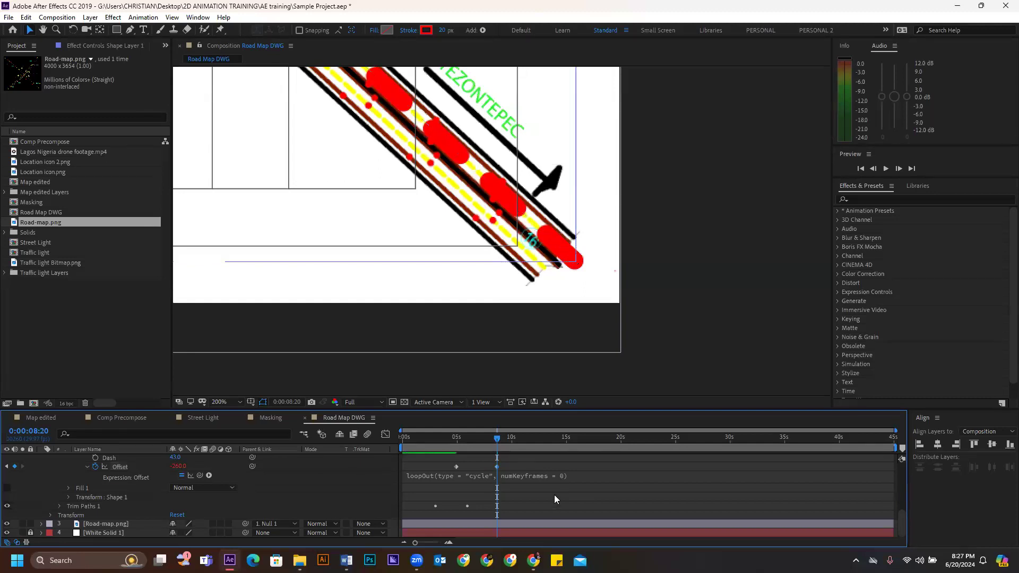
key("space")
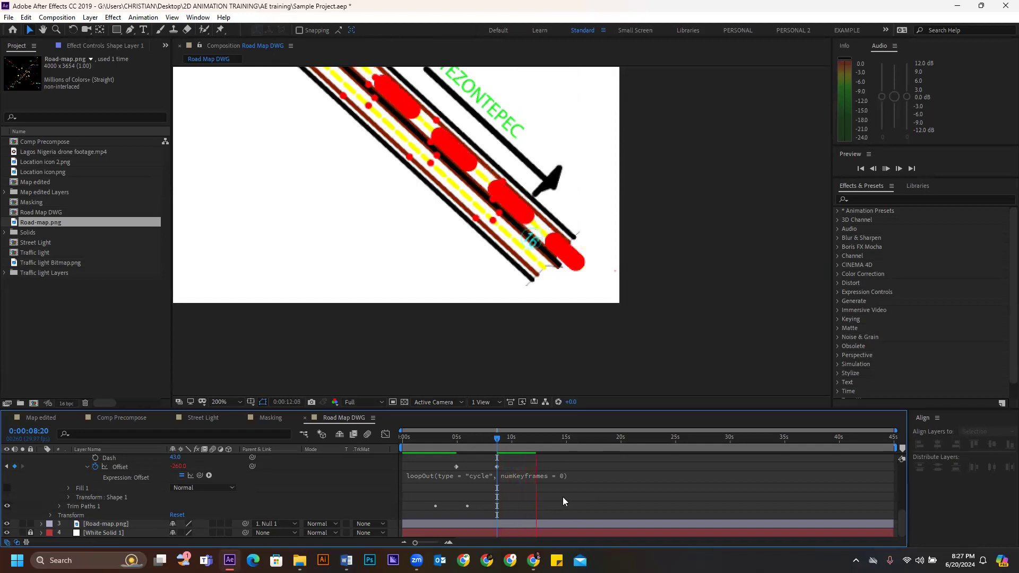
- Replay the looping dashed route from 0:00:02:09 with the whole composition frame in view, and scrub through to 0:00:09:00
key("space")
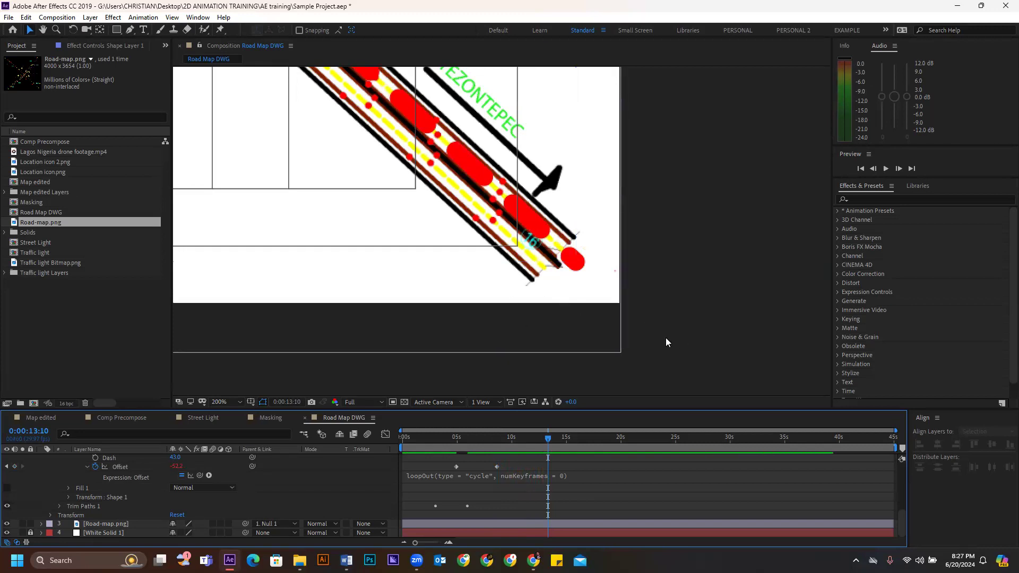
scroll(666, 337, "down", 1)
scroll(694, 314, "down", 2)
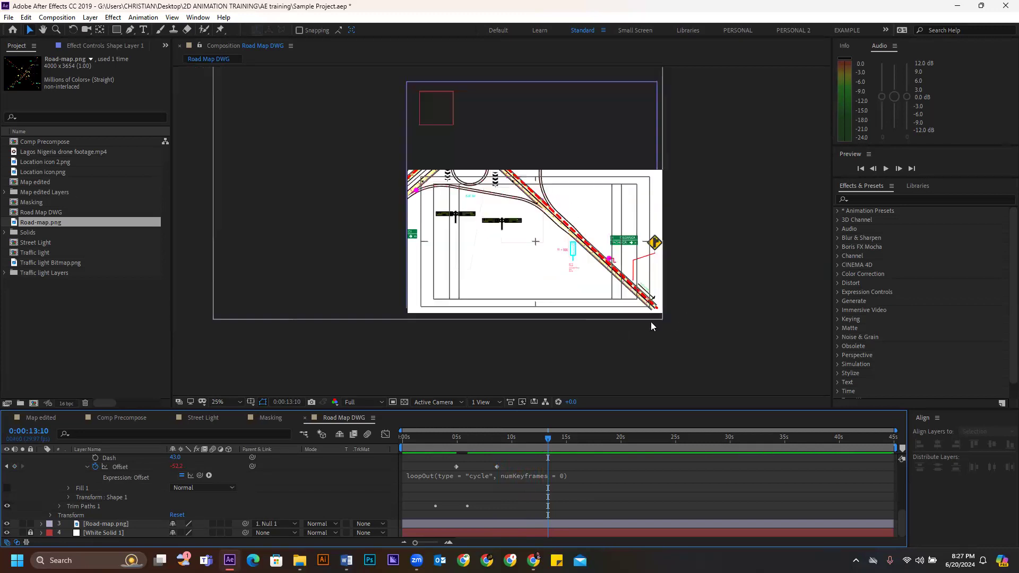
mouse_move(436, 443)
left_mouse_down()
mouse_move(509, 444)
mouse_move(428, 443)
left_mouse_up()
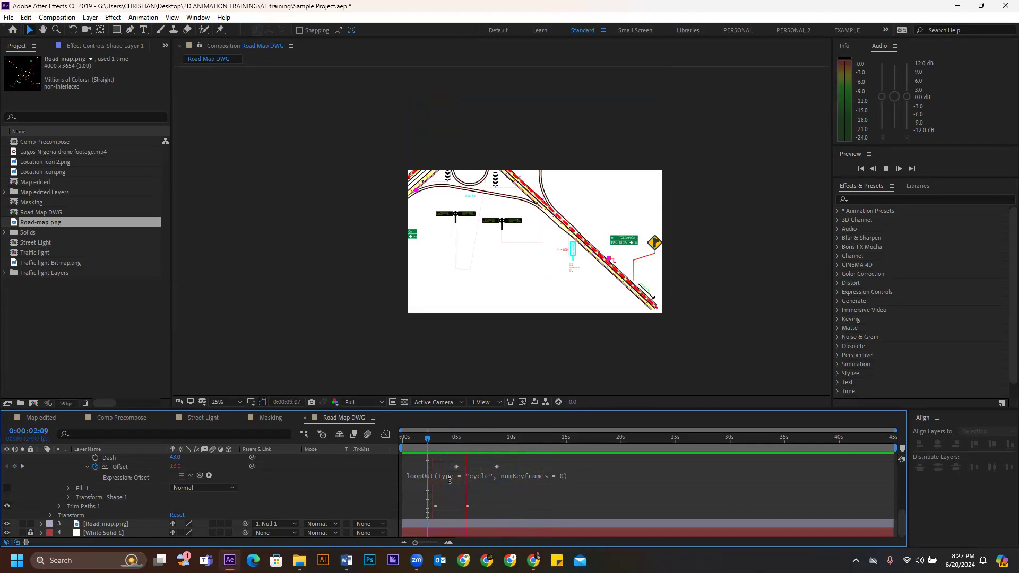
key("space")
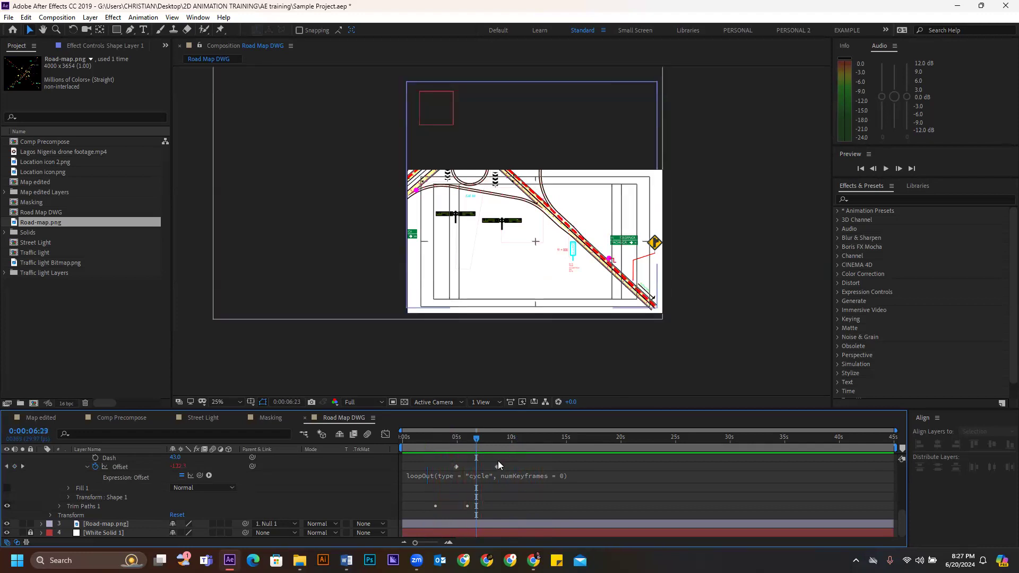
mouse_move(481, 437)
left_mouse_down()
mouse_move(524, 432)
mouse_move(457, 435)
mouse_move(471, 437)
left_mouse_up()
left_click(499, 430)
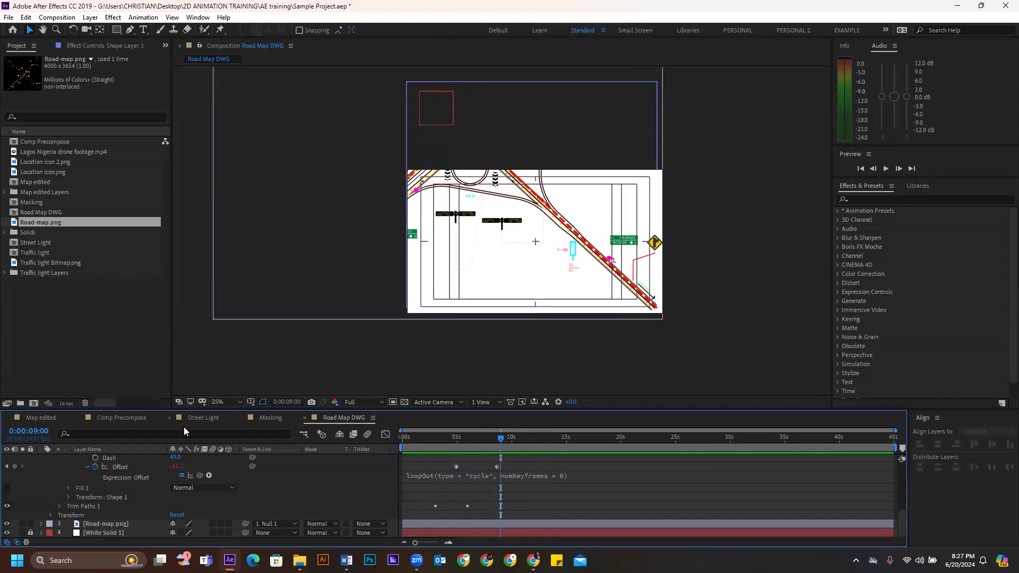
- Reveal only the keyframed properties of Shape Layer 1, and go to 0:00:02:26 at its first Trim Paths End keyframe
scroll(61, 492, "up", 5)
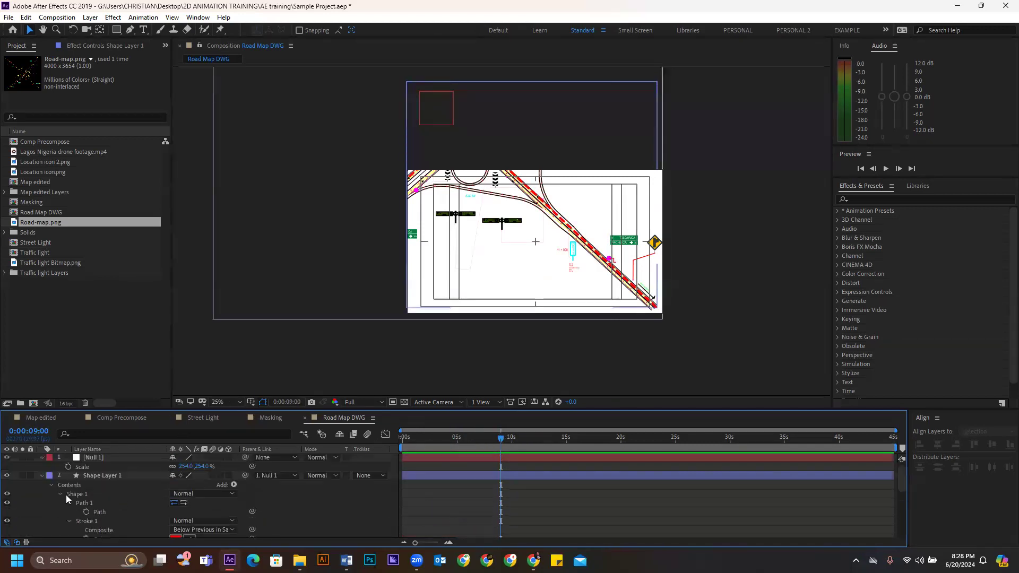
left_click(96, 476)
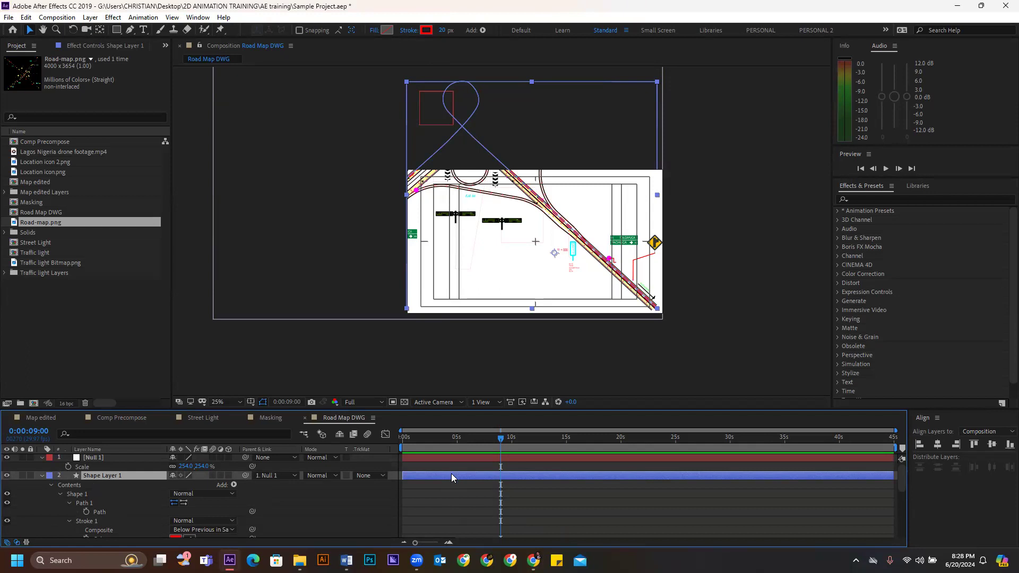
key("u")
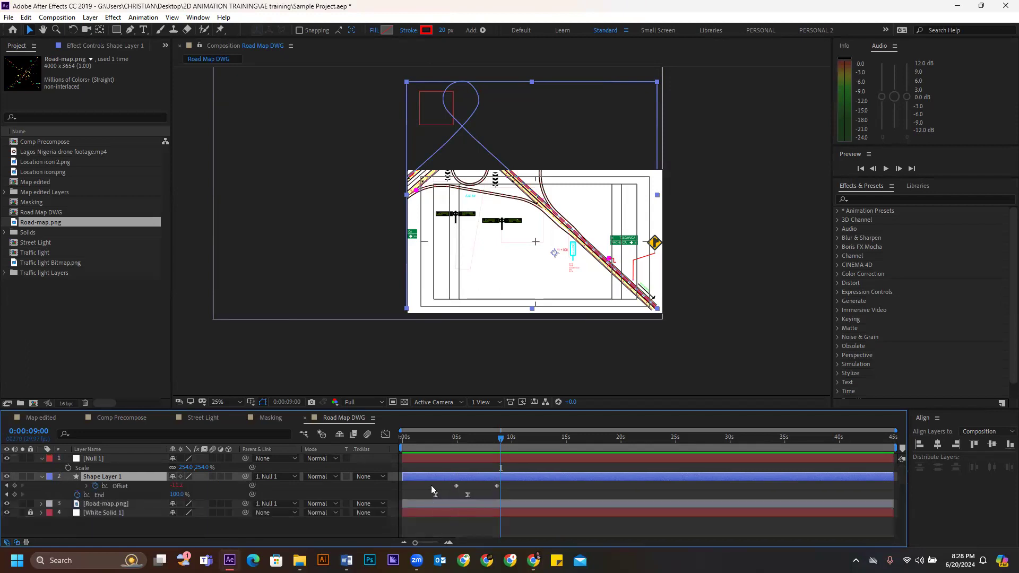
key("u")
key("u")
mouse_move(419, 444)
left_mouse_down()
mouse_move(434, 436)
mouse_move(495, 446)
mouse_move(433, 445)
left_mouse_up()
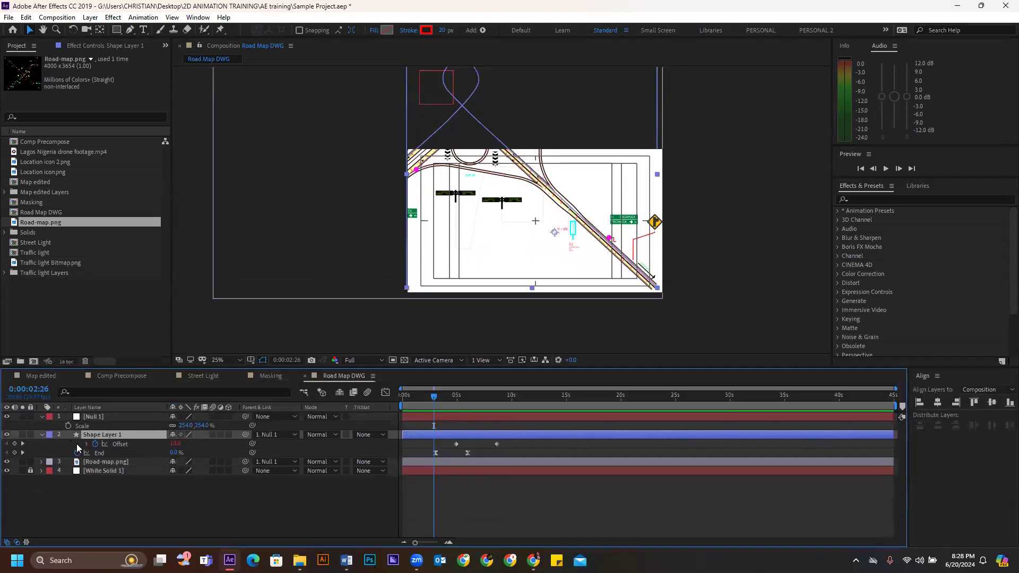
- Review the stroke, dash and Trim Paths properties in Shape Layer 1's full contents, and collapse the layer
left_click(41, 435)
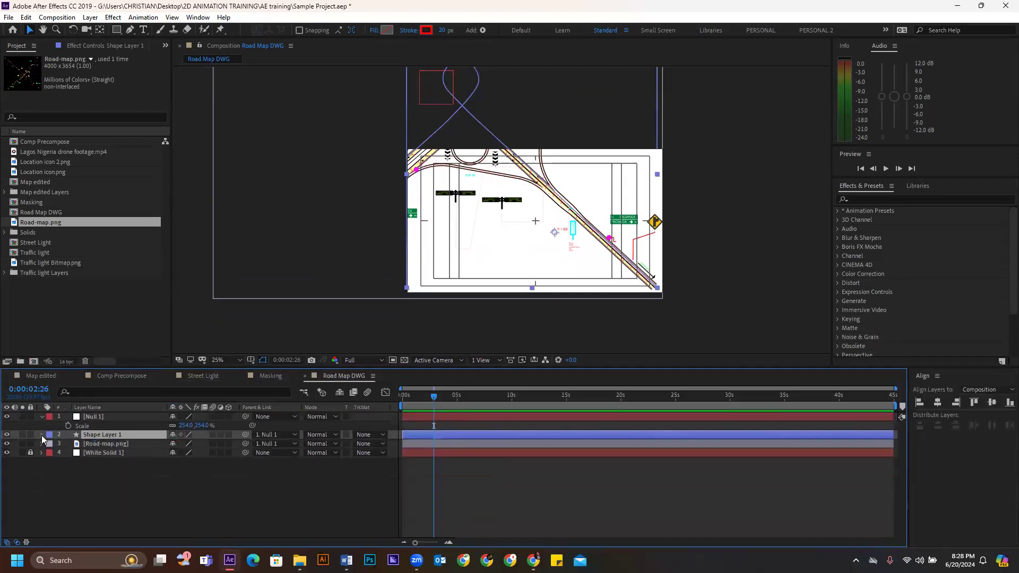
left_click(41, 435)
scroll(114, 467, "down", 2)
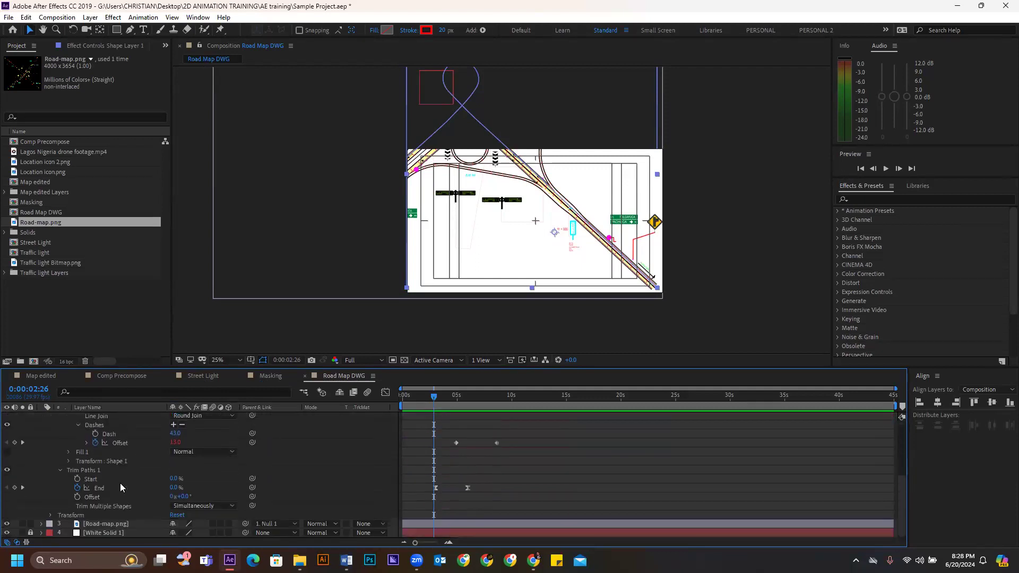
scroll(107, 487, "up", 5)
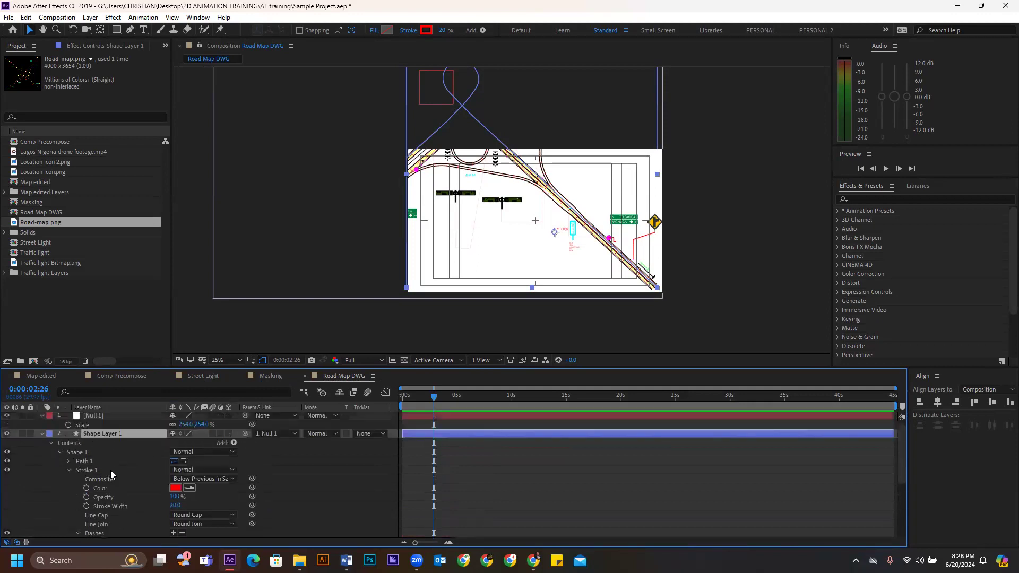
scroll(104, 470, "down", 1)
scroll(58, 467, "up", 1)
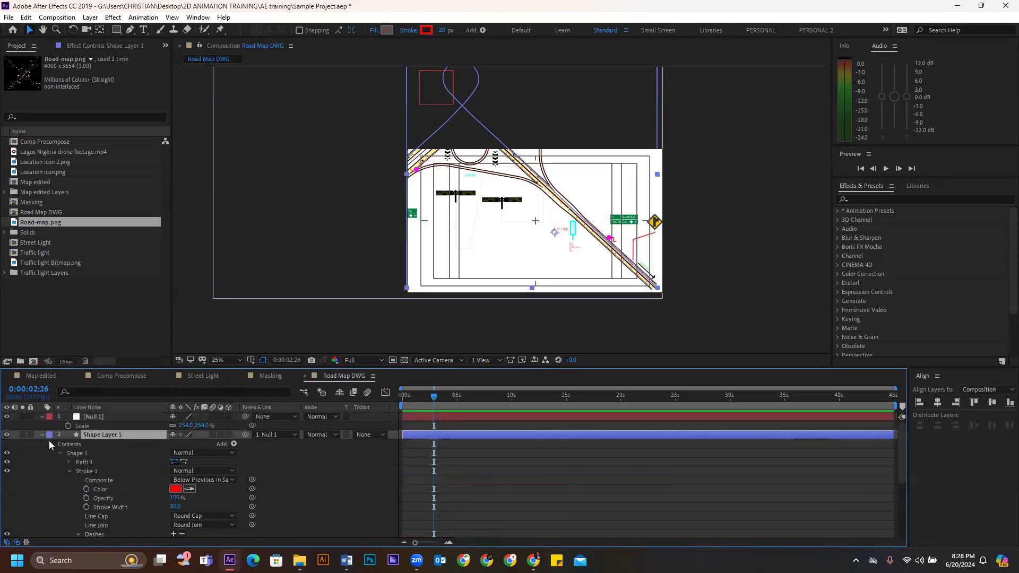
left_click(41, 434)
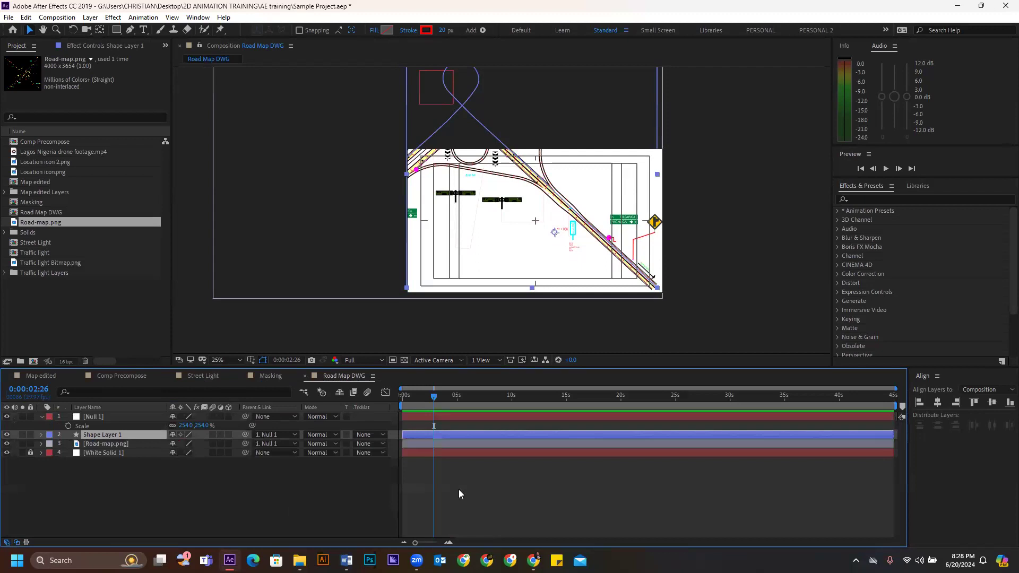
- Animate Null 1's Position from 217, -465 at about 1.5 seconds to 741, 327 at 0:00:05:23, bringing the interchange into frame
left_click(489, 509)
left_click_drag(442, 397, 355, 397)
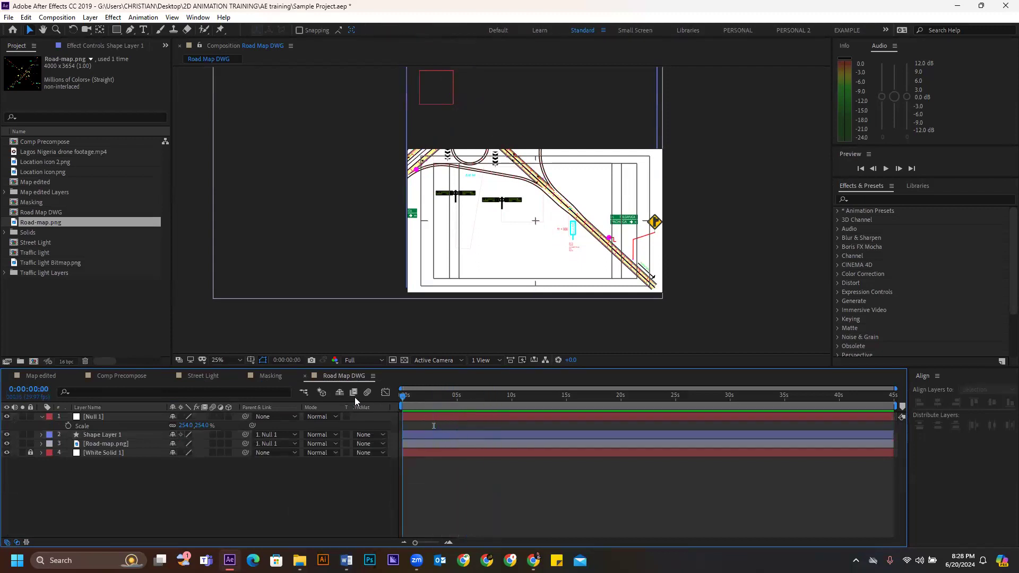
left_click(411, 417)
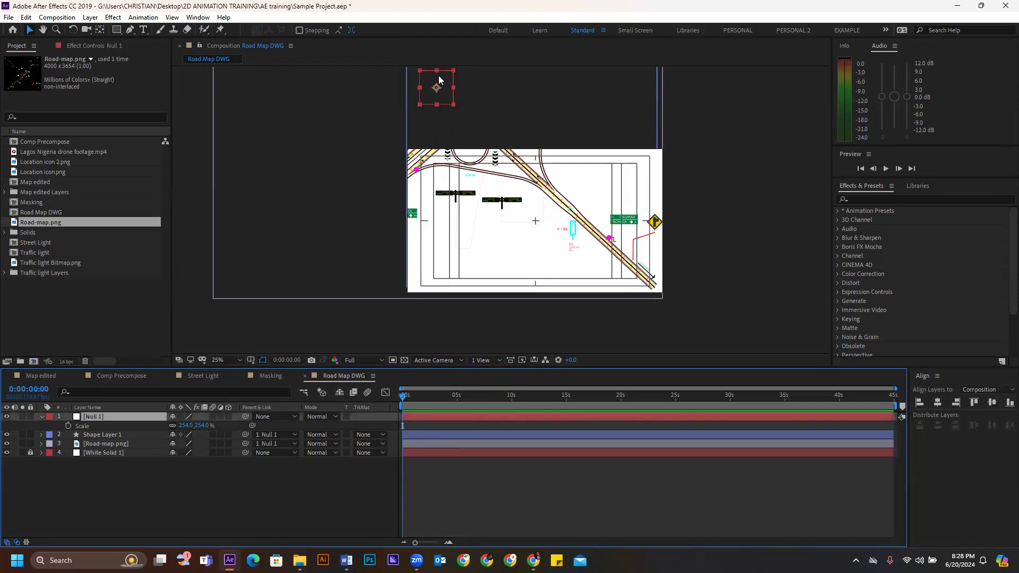
key("p")
left_click(68, 425)
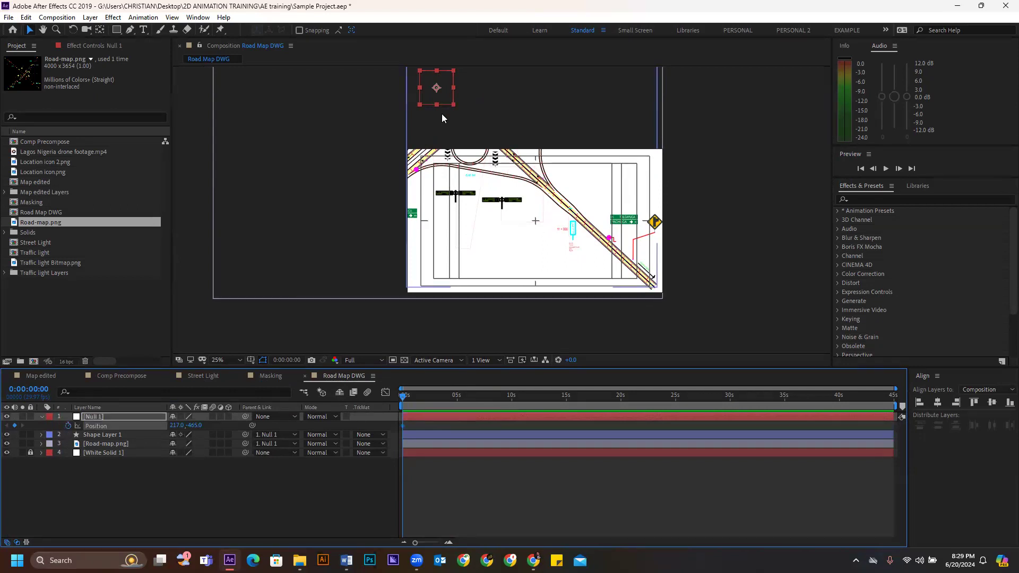
left_click_drag(404, 425, 466, 396)
left_click_drag(427, 91, 497, 194)
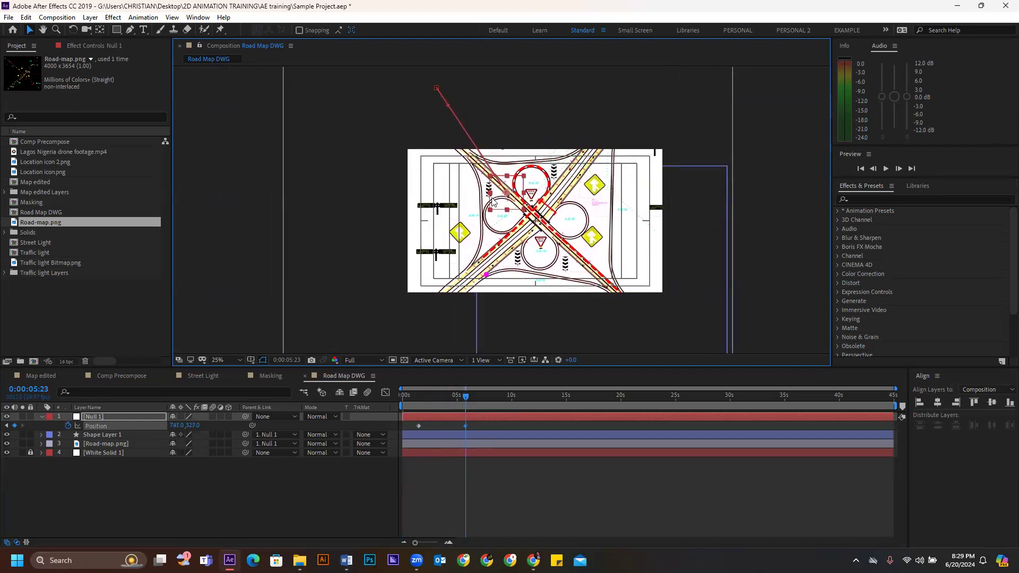
- Keyframe Null 1's Scale at 254% at 0:00:00:00 and at 195% at 0:00:03:03
mouse_move(411, 398)
left_mouse_down()
mouse_move(433, 399)
mouse_move(390, 395)
left_mouse_up()
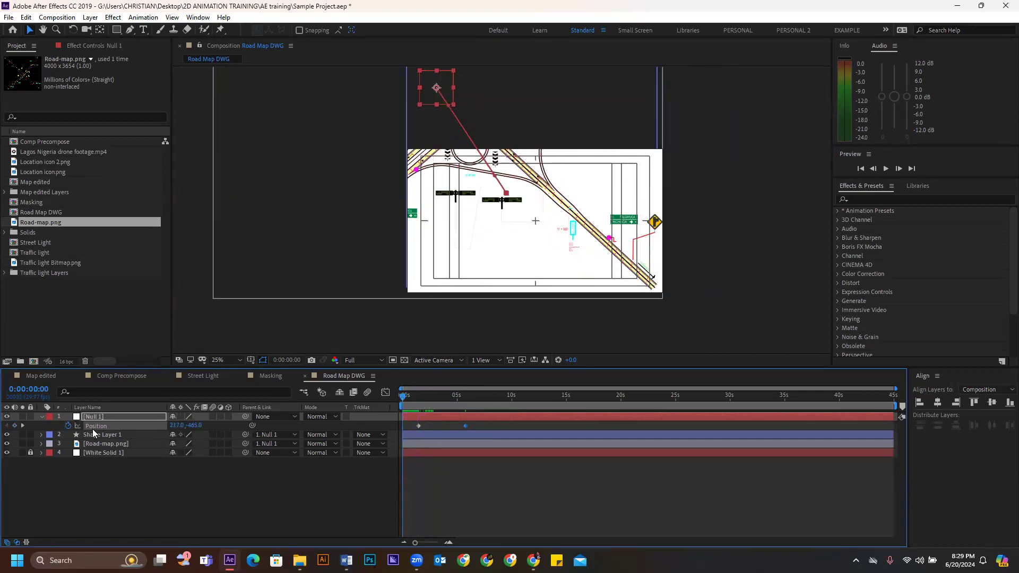
key("shift+s")
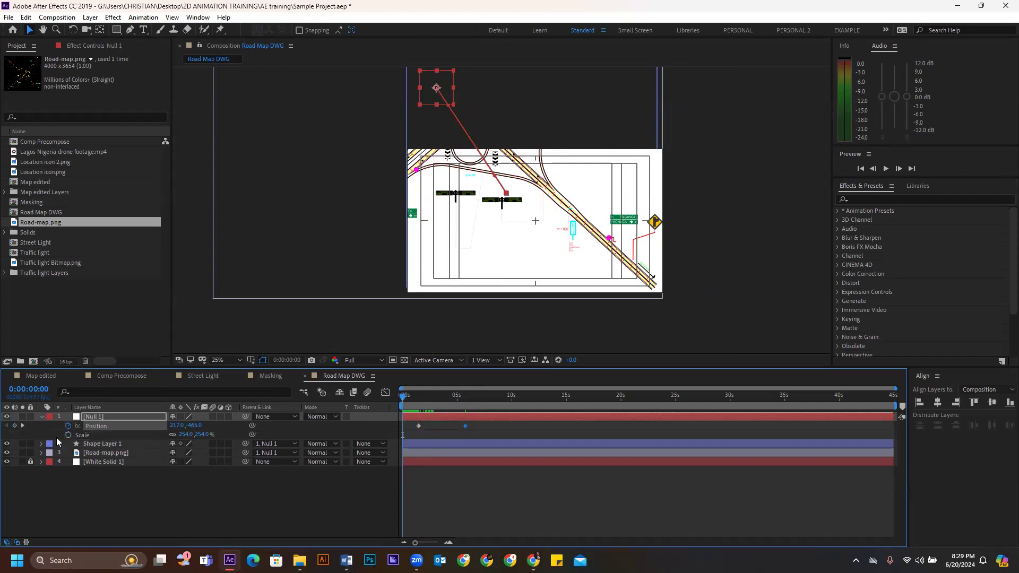
left_click(68, 435)
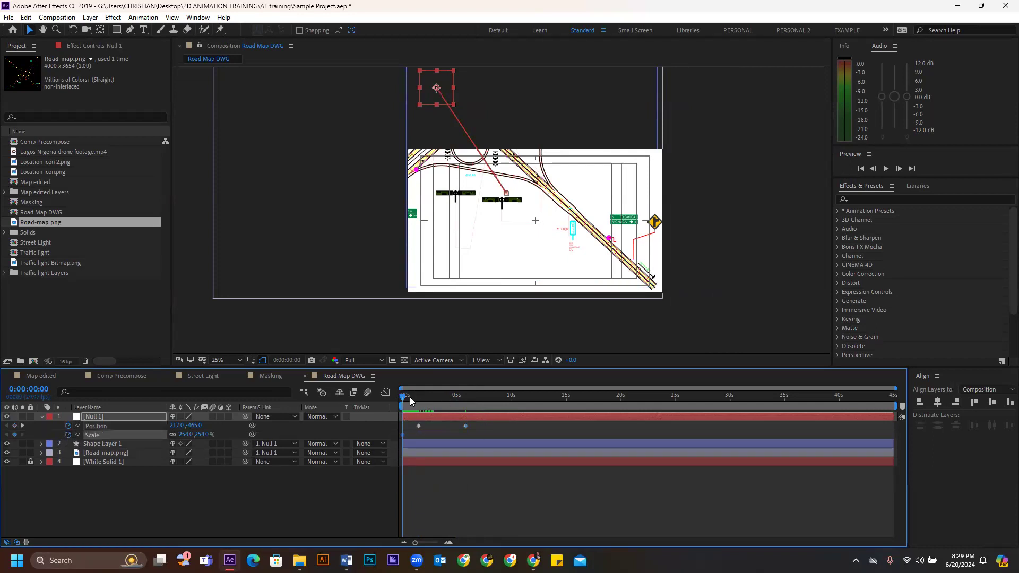
left_click_drag(409, 397, 436, 397)
left_click(190, 434)
left_click_drag(183, 434, 153, 432)
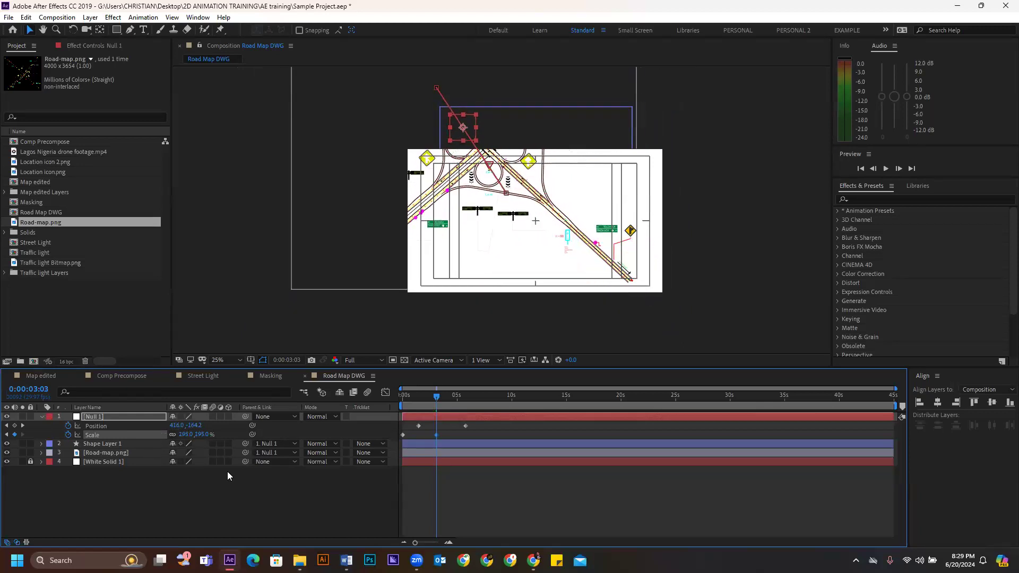
- Preview Null 1's Position and Scale animation from the start of the composition
left_click(472, 518)
left_click_drag(410, 393, 373, 389)
key("space")
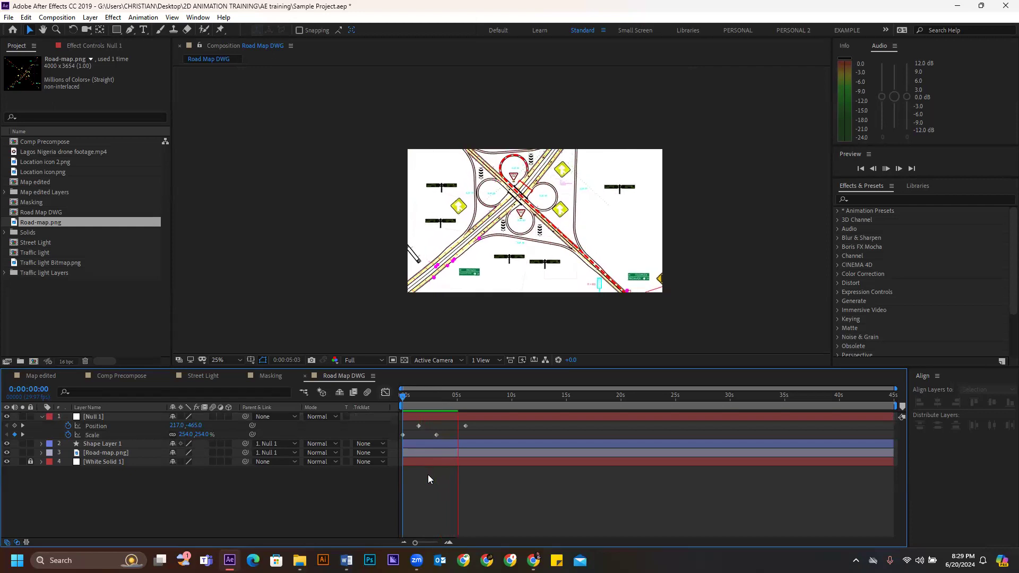
- Apply Easy Ease to all Position and Scale keyframes of Null 1, and preview the move from the start
left_click(477, 423)
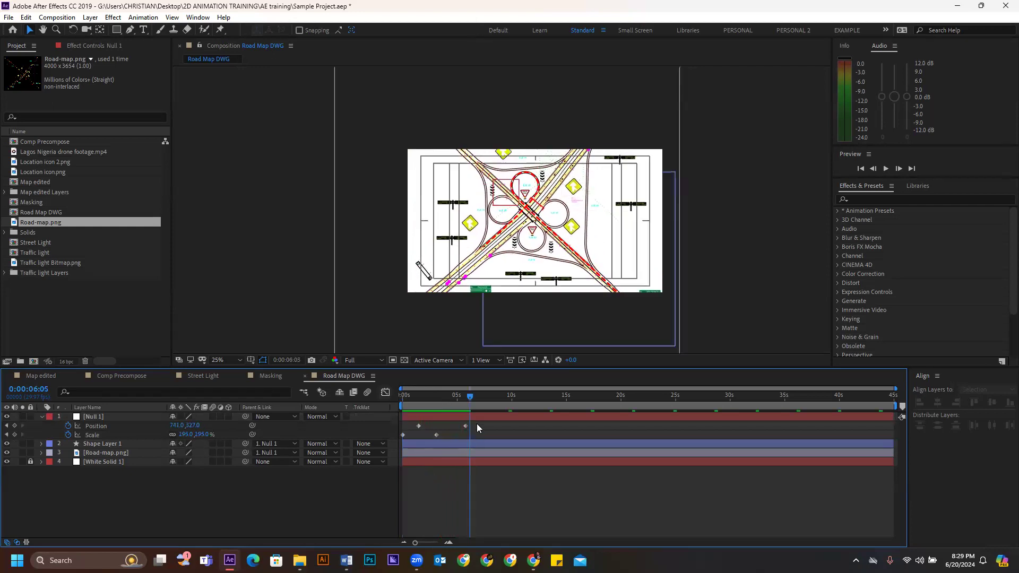
key("F9")
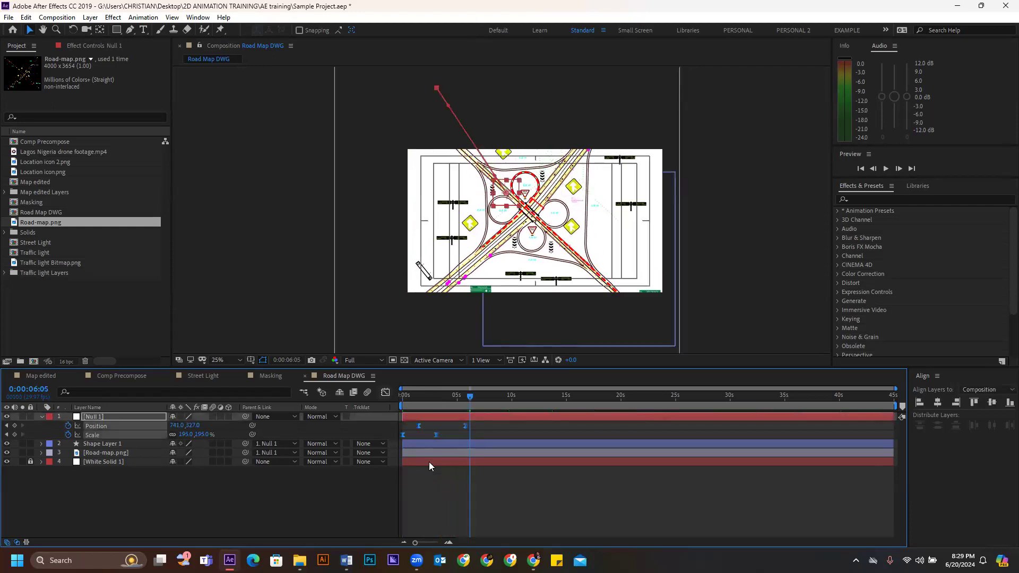
left_click(431, 480)
left_click_drag(415, 395, 401, 396)
key("space")
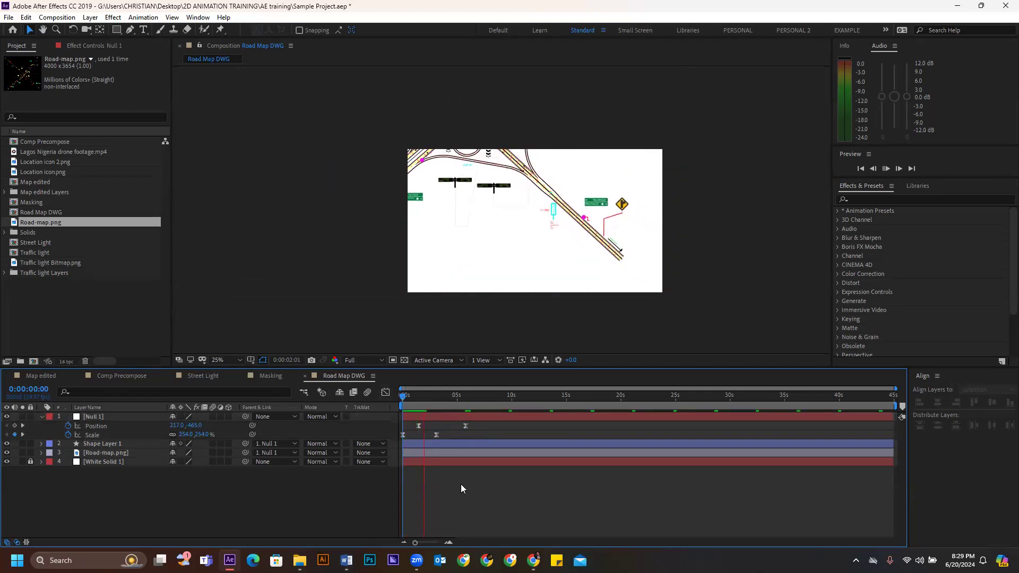
- Try retiming Null 1's second Scale keyframe to about 4.5 seconds, and preview from the start
key("space")
left_click(436, 434)
left_click_drag(436, 434, 450, 435)
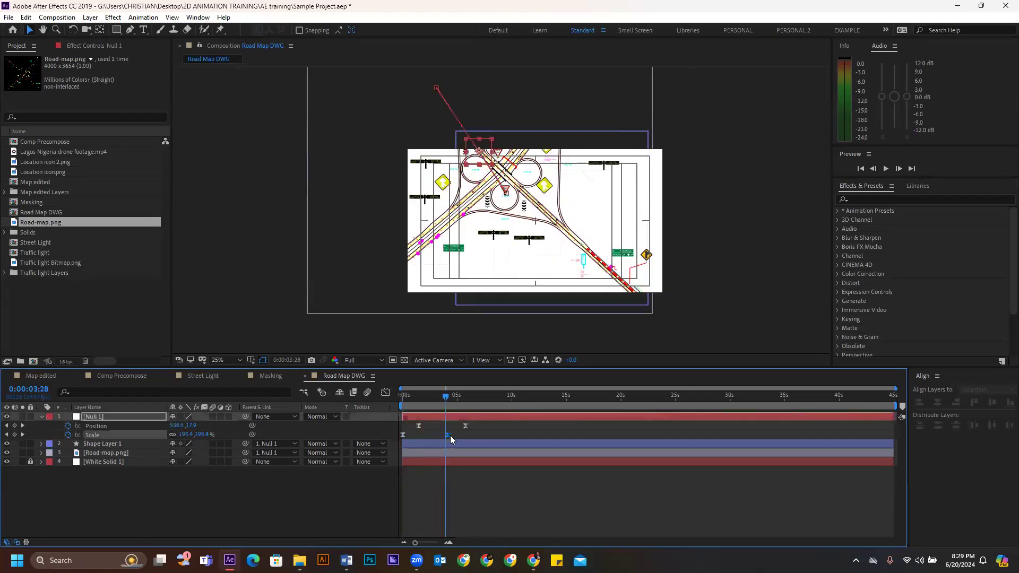
key("Home")
key("space")
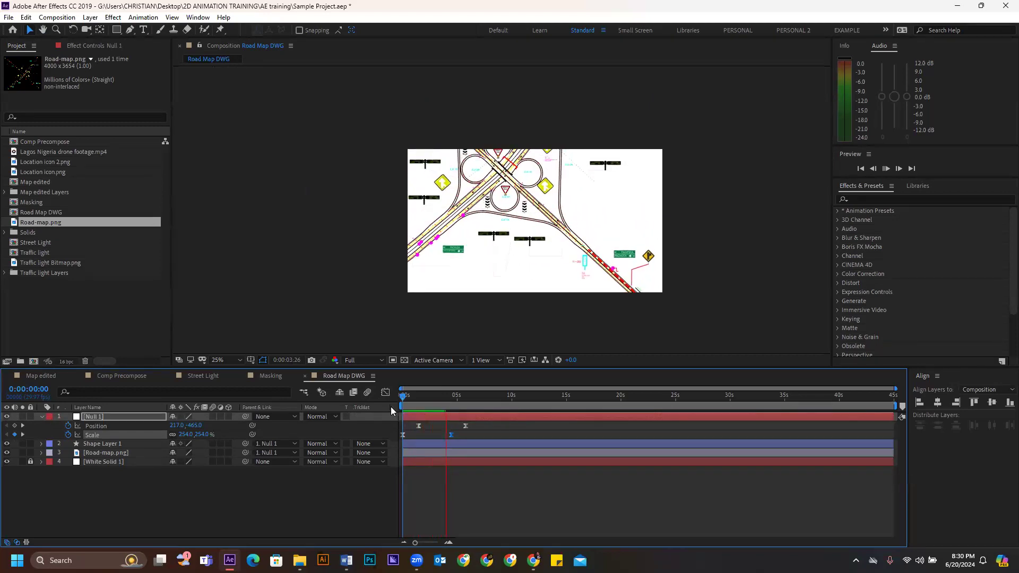
- Try shifting both Scale keyframes of Null 1 to about 1.2 seconds and 0:00:05:19, and preview from the start
key("space")
left_click_drag(396, 436, 416, 438)
key("Home")
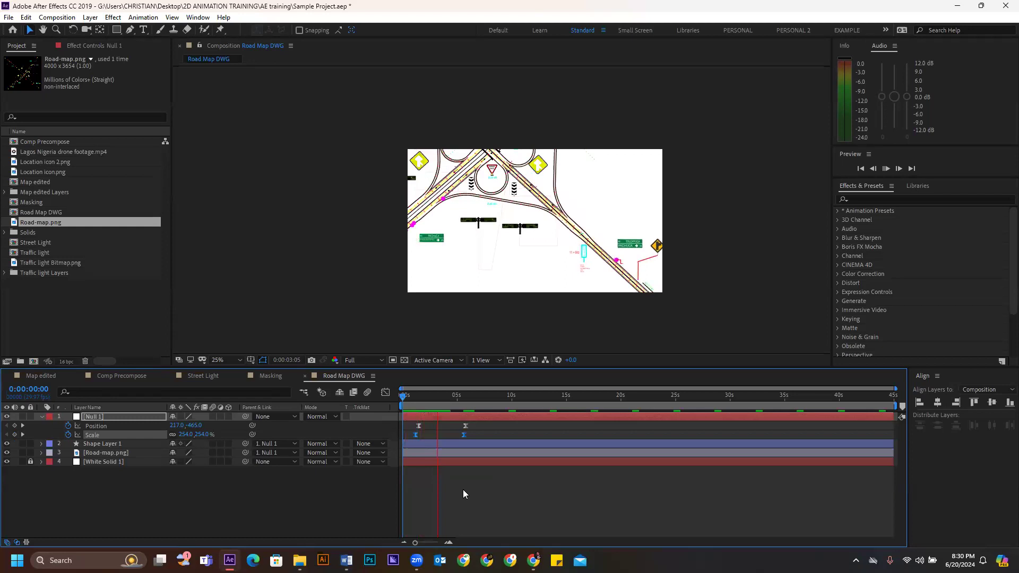
key("space")
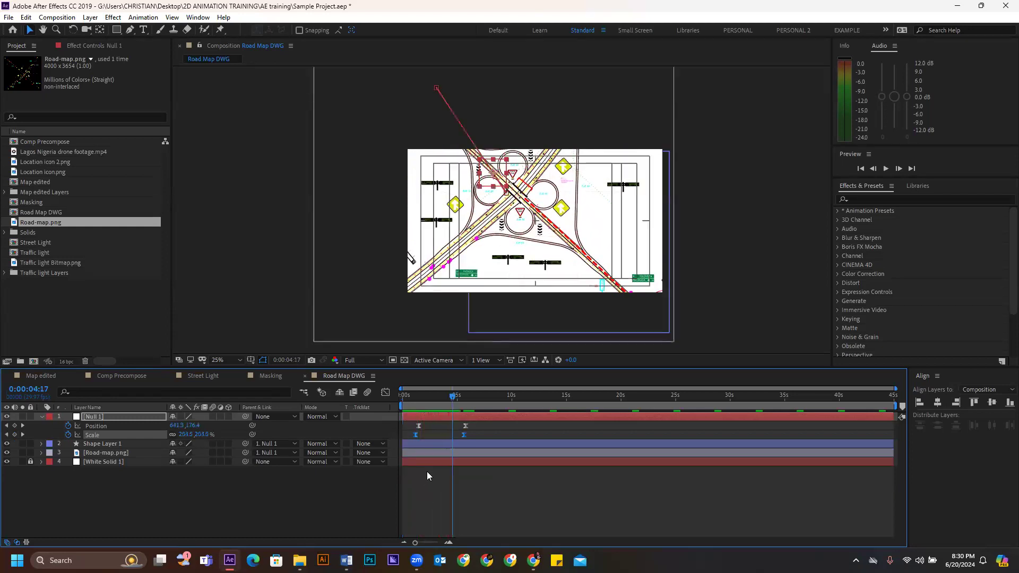
- Retime Null 1's first Position keyframe to about 0.6 seconds and its second Scale keyframe to about 3.5 seconds, and preview from the start
left_click(417, 396)
left_click_drag(417, 396, 441, 434)
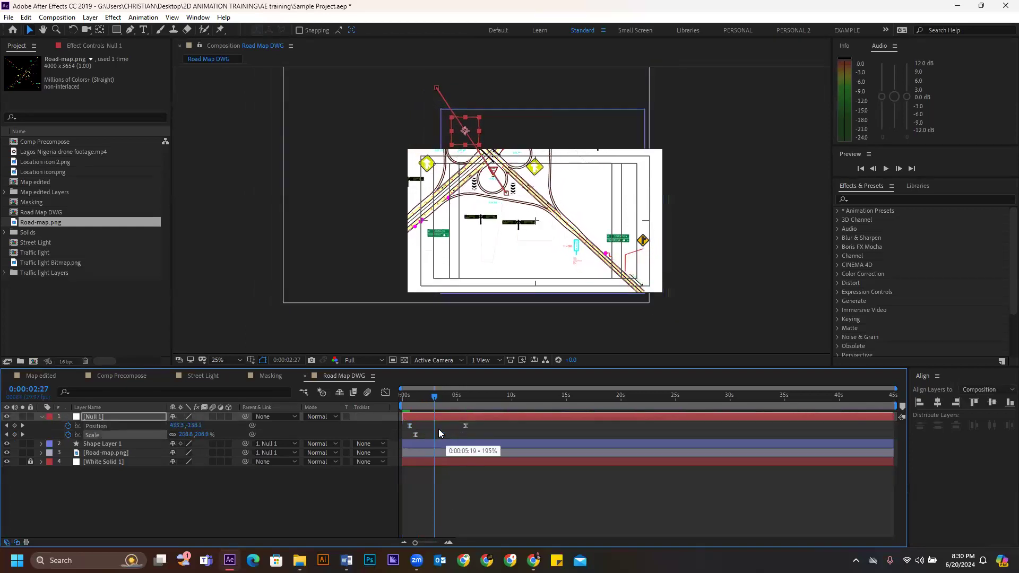
key("Home")
key("space")
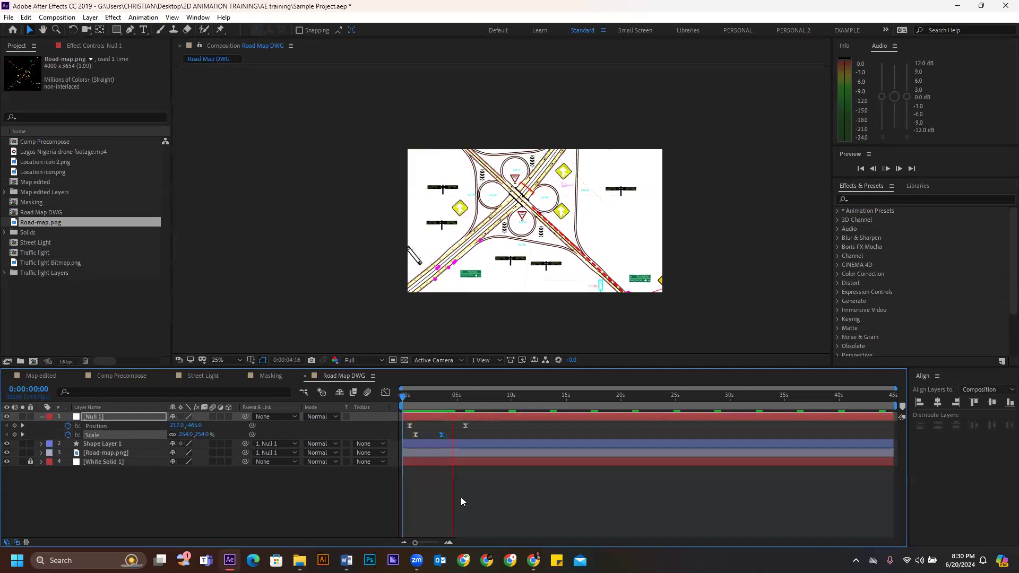
- Align Null 1's first Scale keyframe with its first Position keyframe at about 0.6 seconds, and replay the animation from the start
key("space")
mouse_move(414, 398)
left_mouse_down()
mouse_move(428, 397)
mouse_move(404, 398)
left_mouse_up()
left_click_drag(416, 434, 413, 433)
key("space")
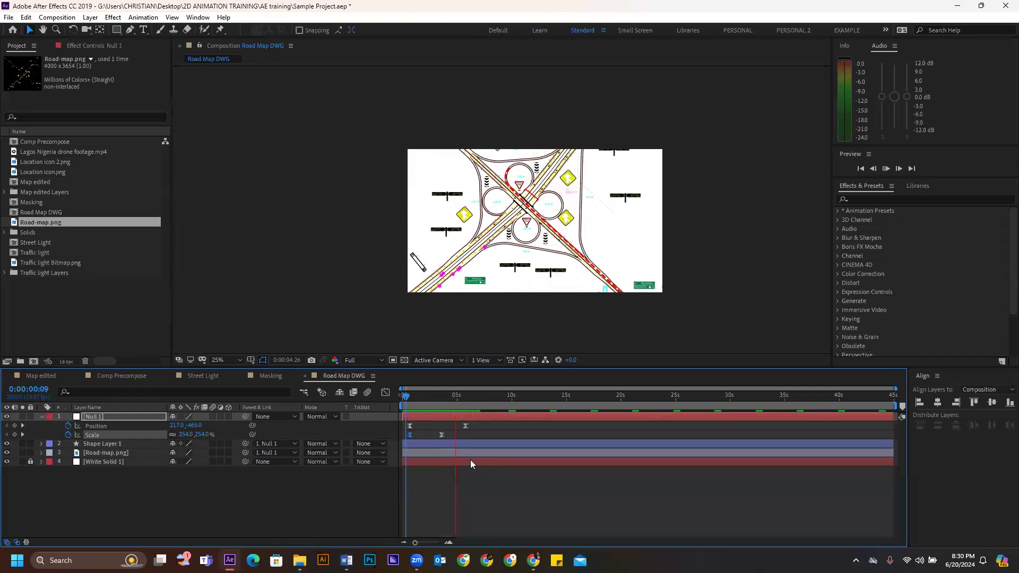
key("space")
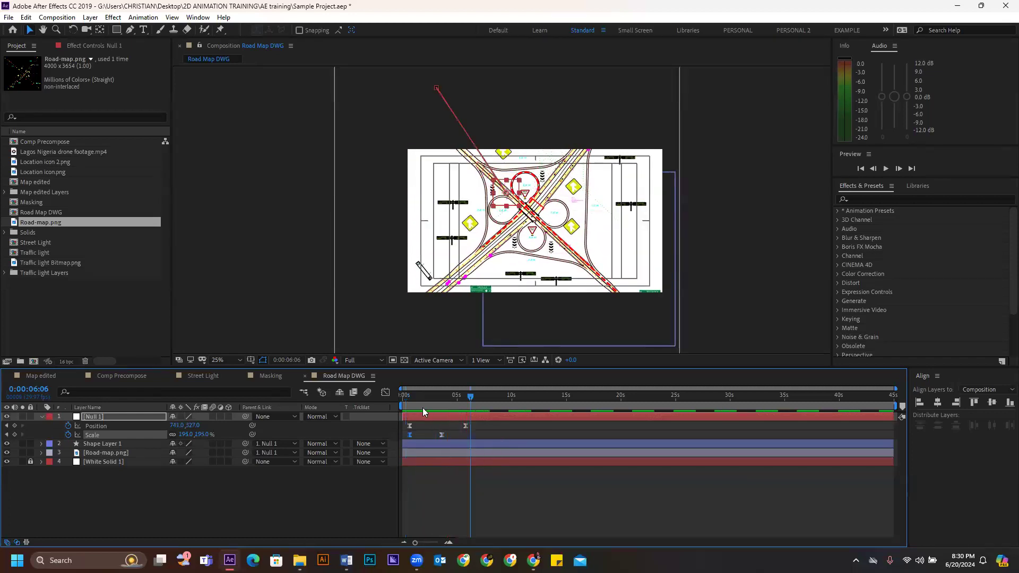
left_click(403, 399)
key("space")
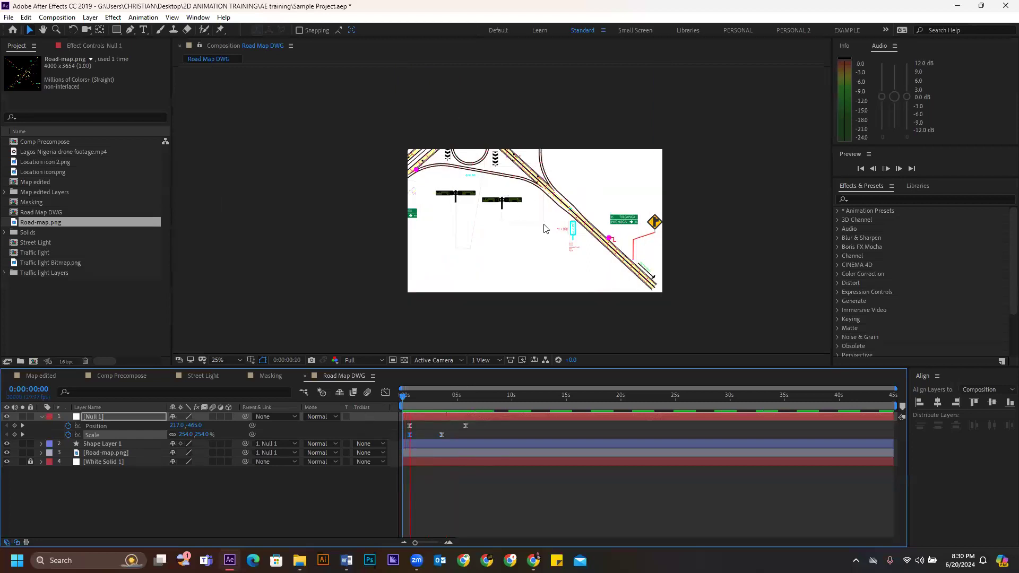
- Retime Null 1's second Position keyframe to about 7 seconds and second Scale keyframe to about 4.8 seconds, and preview from the start
left_click(240, 360)
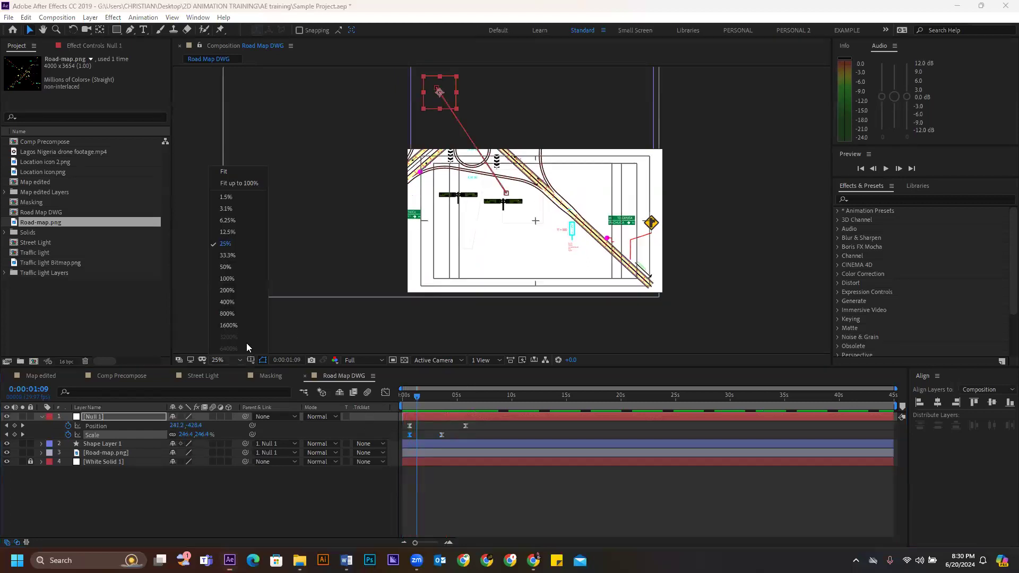
left_click(230, 172)
left_click(475, 496)
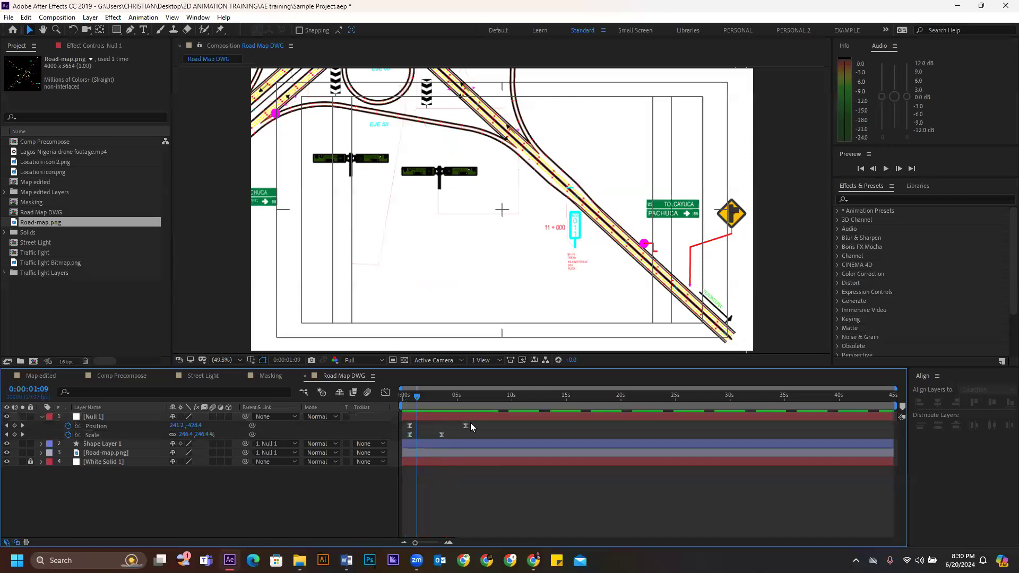
left_click_drag(474, 423, 454, 434)
key("space")
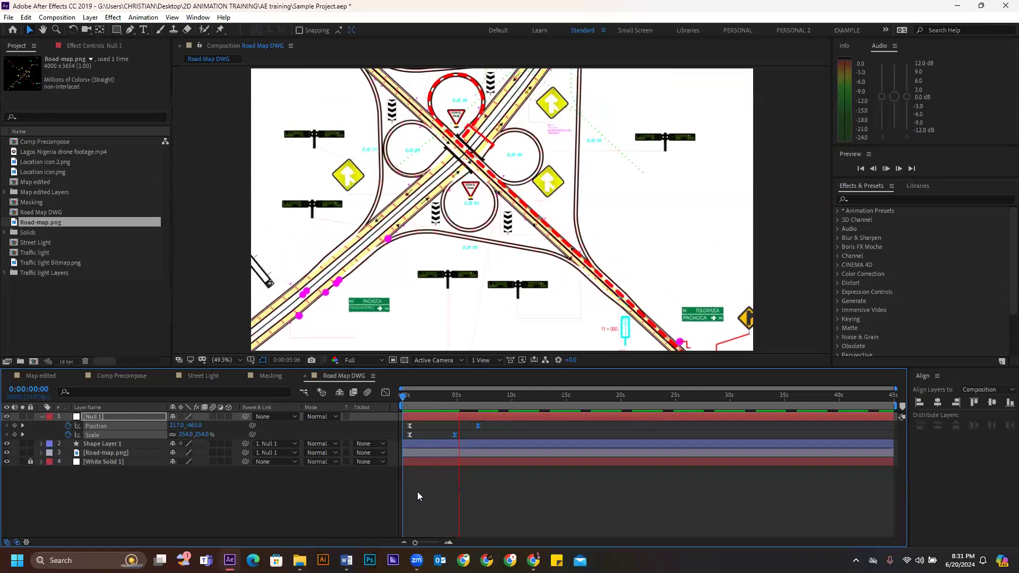
key("space")
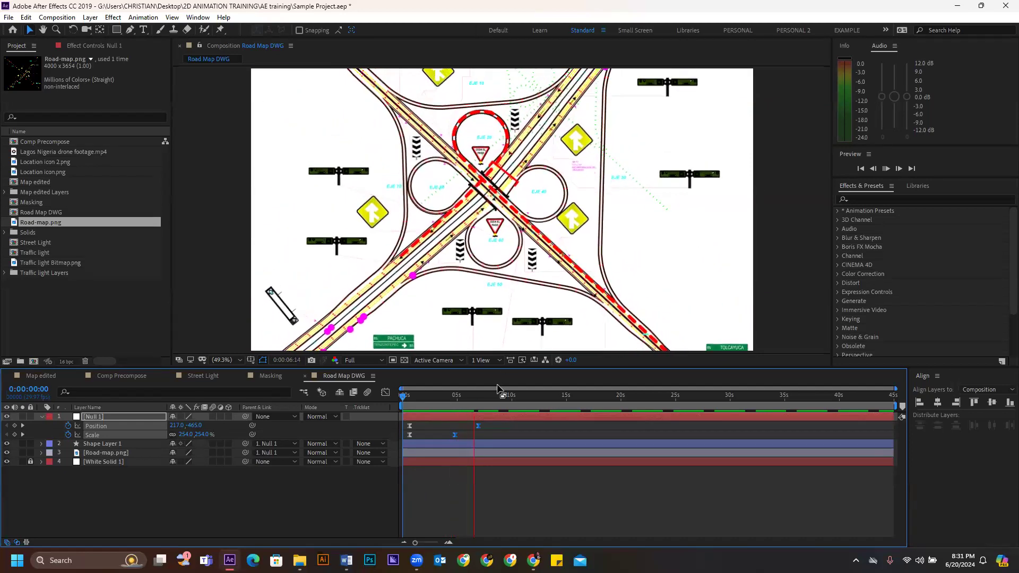
left_click(443, 502)
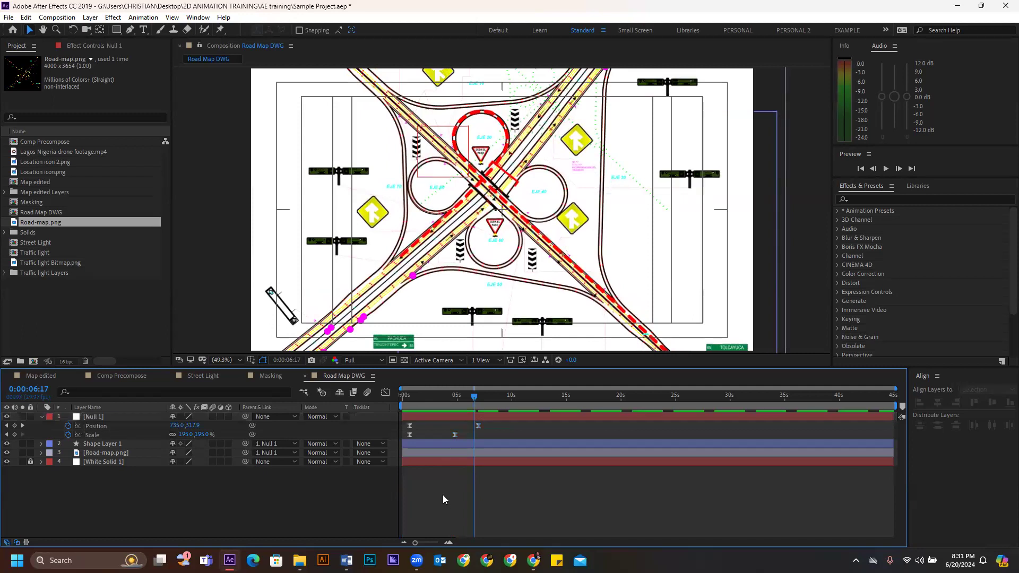
- Scrub through the first 9 seconds of the route animation and replay it from the start
left_click_drag(411, 395, 500, 399)
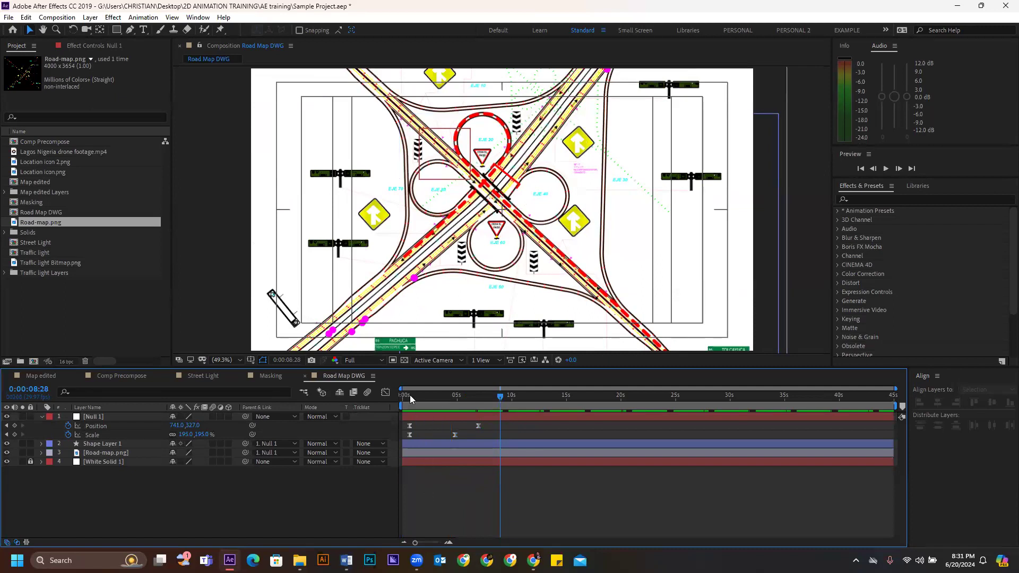
left_click(413, 453)
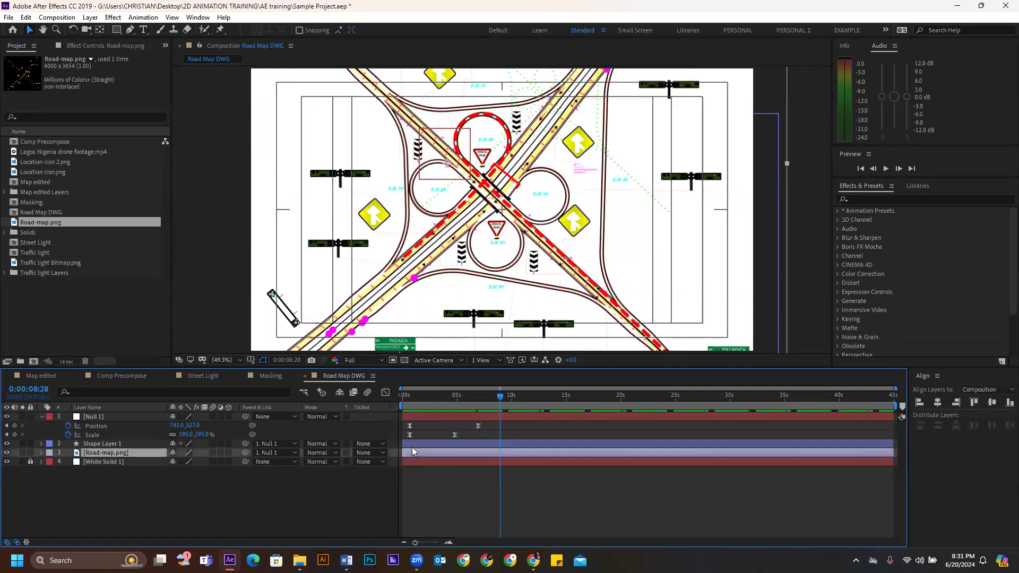
left_click_drag(410, 397, 379, 404)
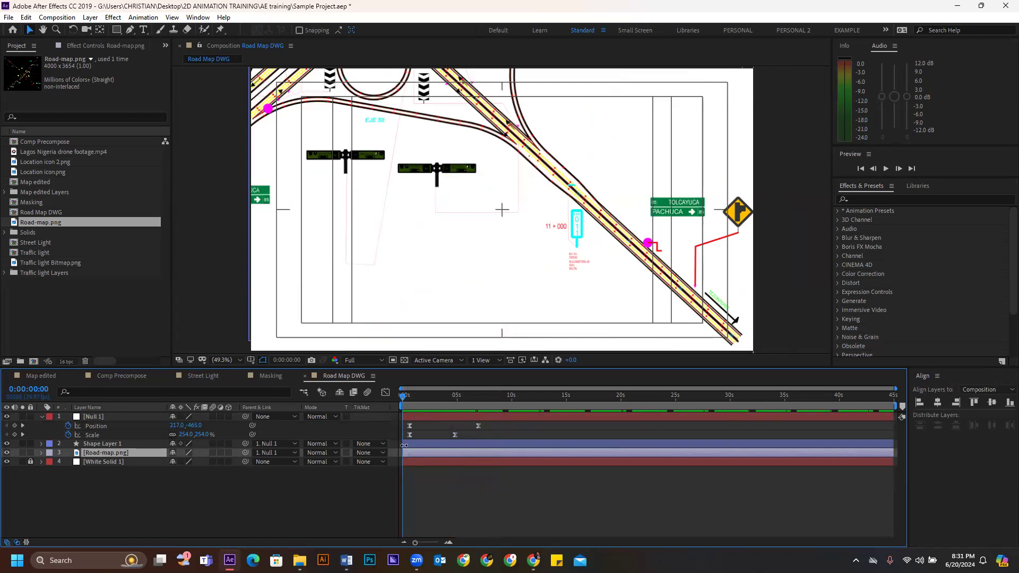
key("space")
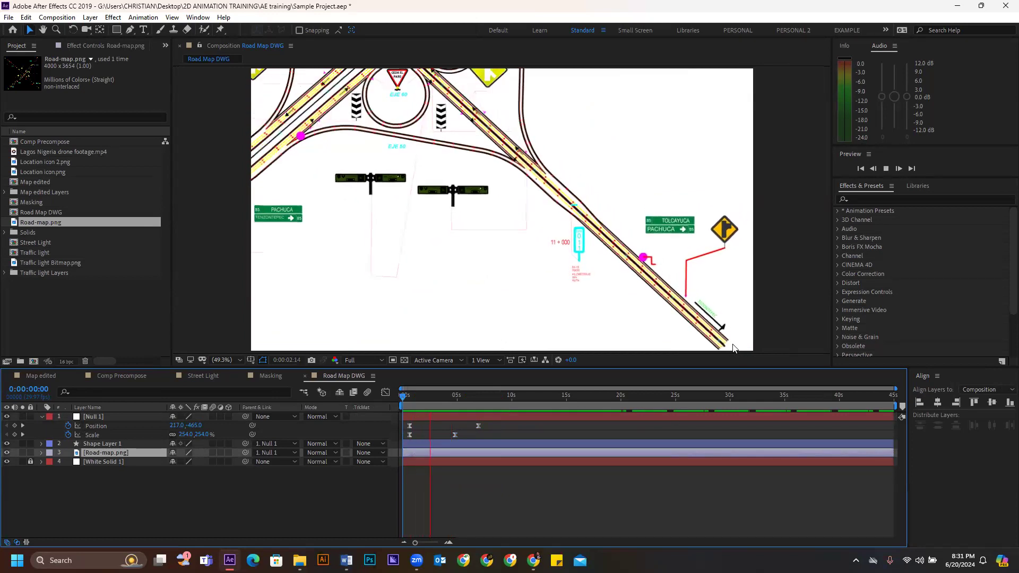
key("space")
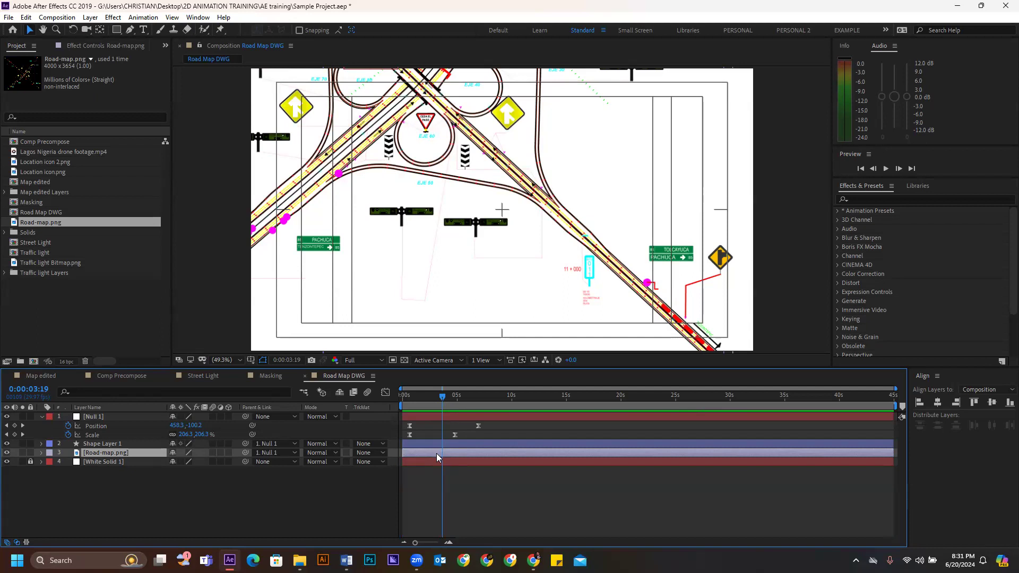
left_click(423, 495)
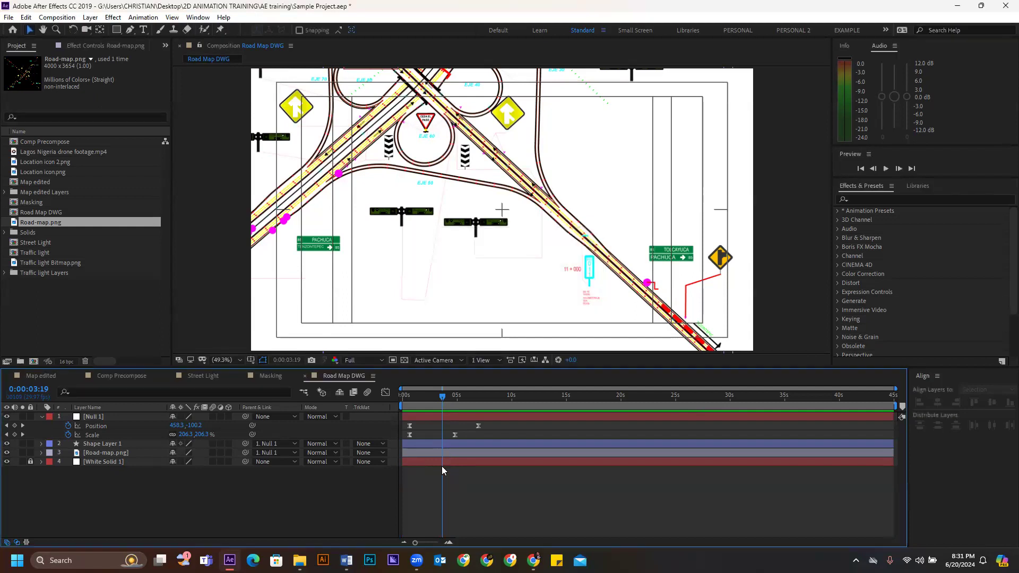
- Apply the Hue/Saturation color correction effect to the Road-map.png layer
left_click(427, 452)
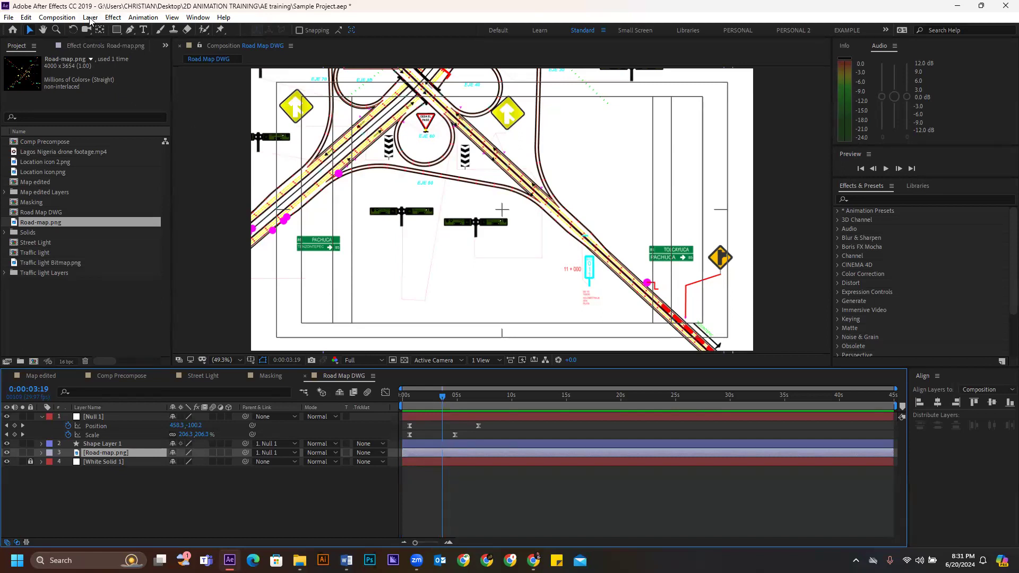
left_click(113, 18)
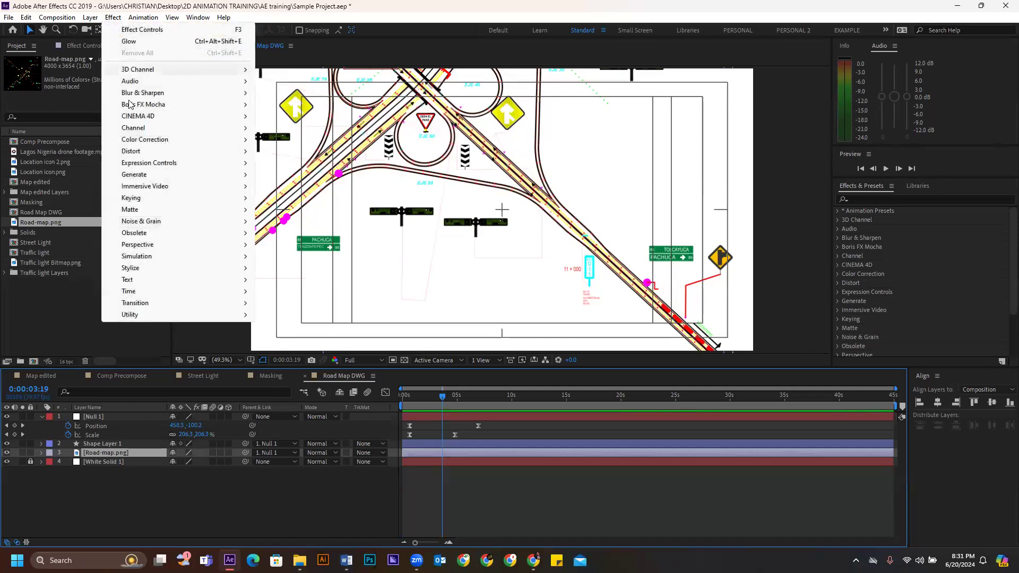
mouse_move(144, 141)
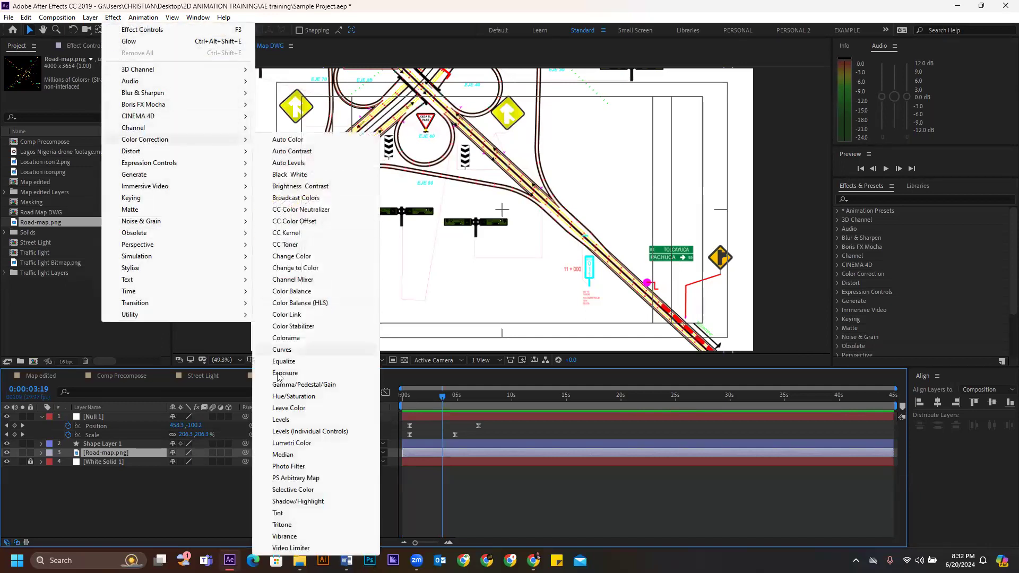
left_click(292, 397)
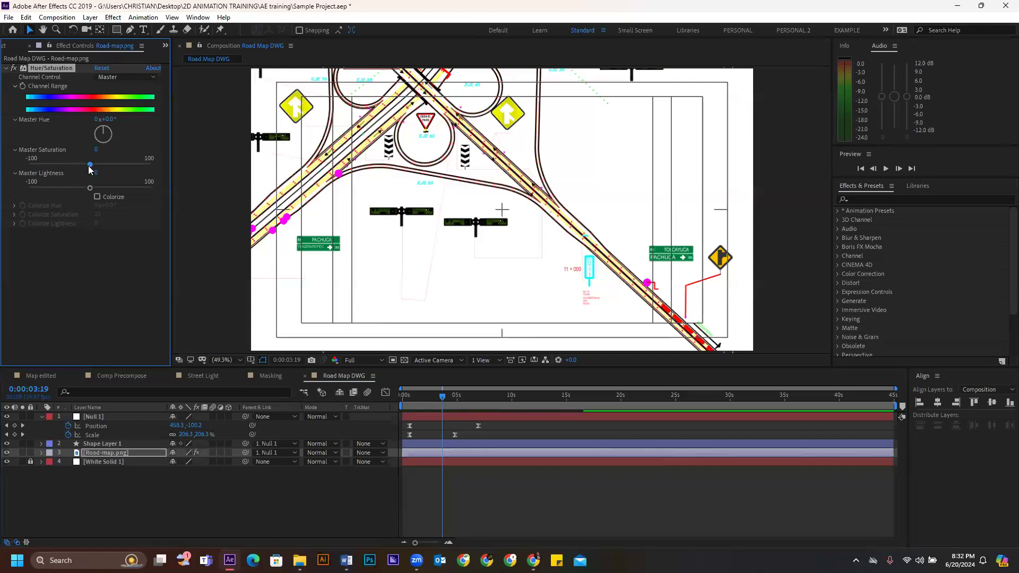
- Try lowering Road-map.png's Master Saturation to -86 and preview the route against the desaturated map
left_click_drag(90, 165, 43, 153)
key("ctrl+z")
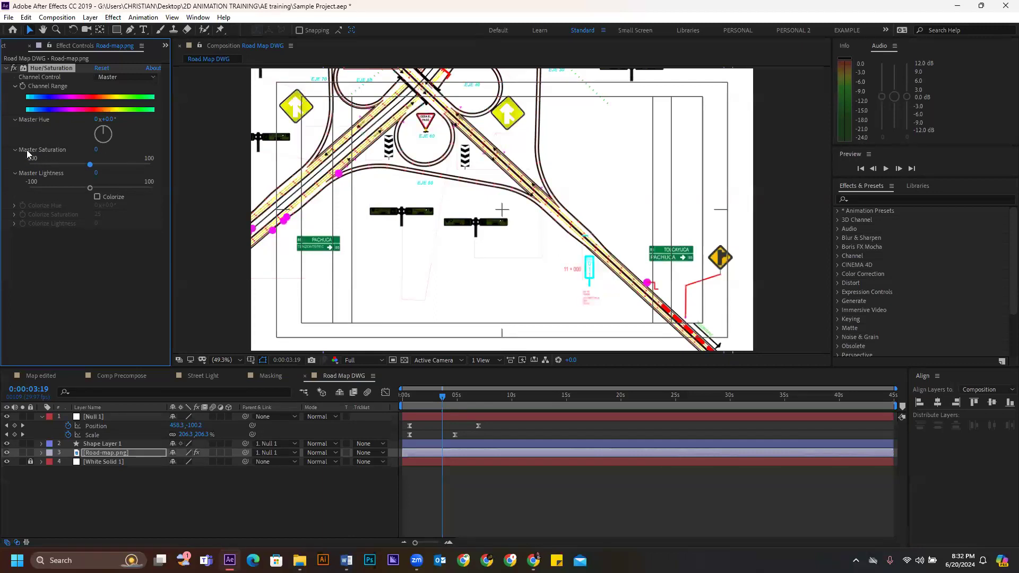
left_click_drag(91, 168, 38, 163)
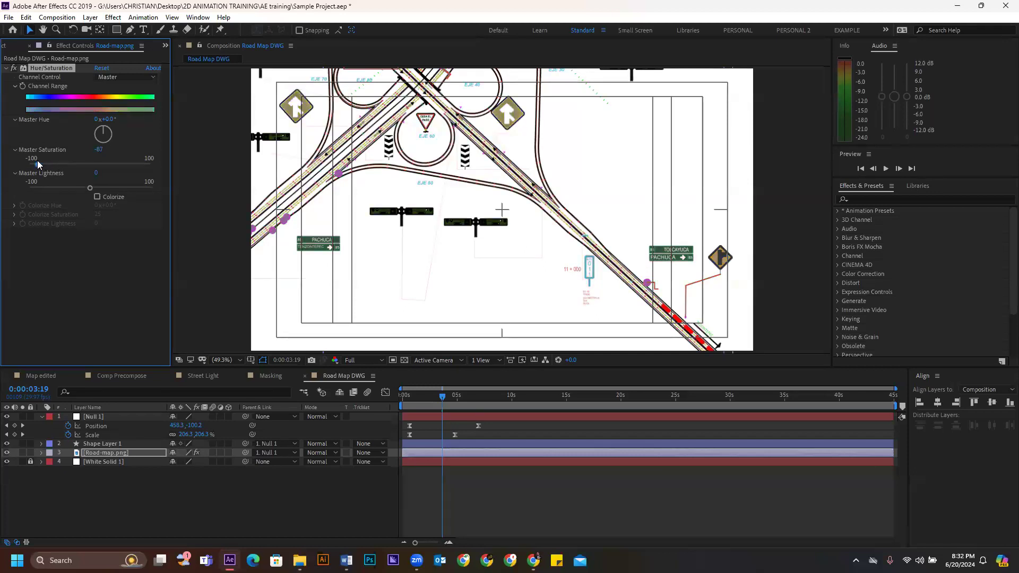
key("space")
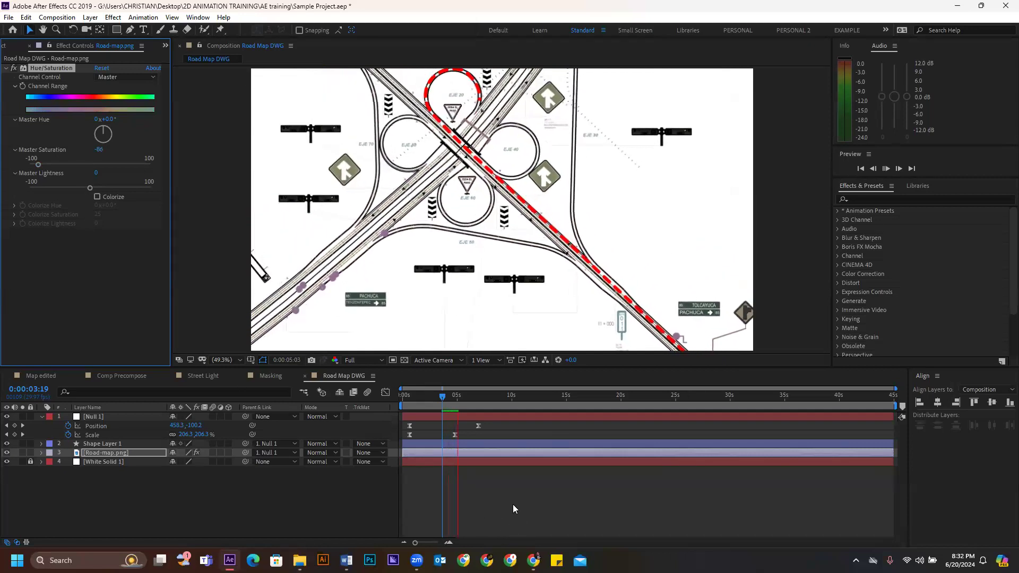
key("space")
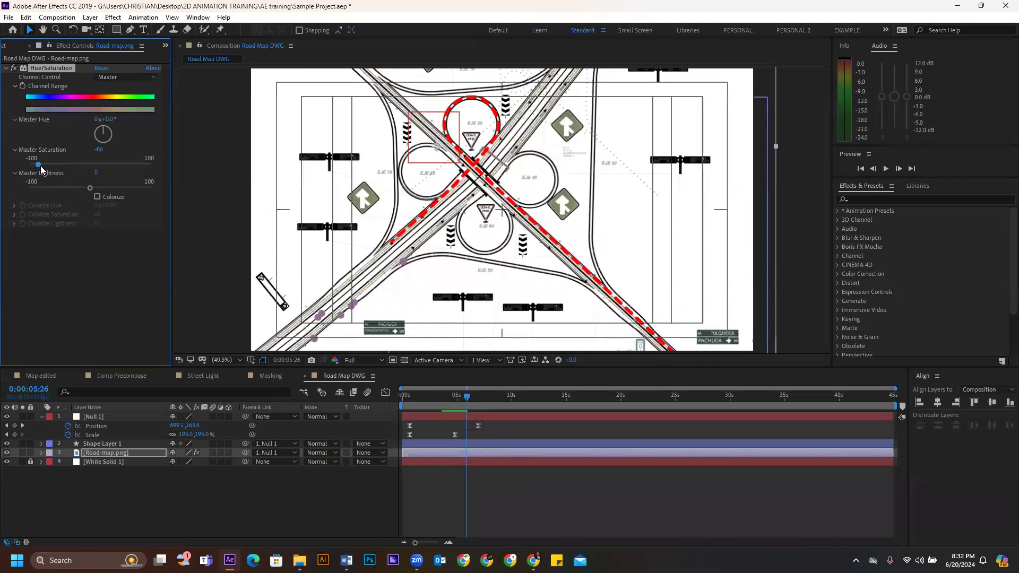
- Restore the Master Saturation of Road-map.png to 0
left_click_drag(37, 165, 87, 164)
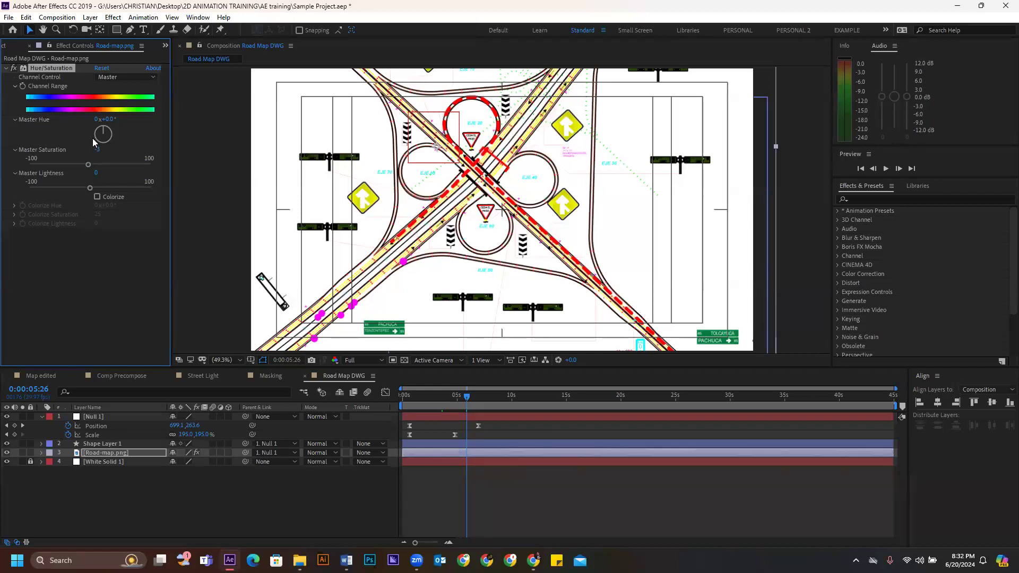
left_click(462, 451)
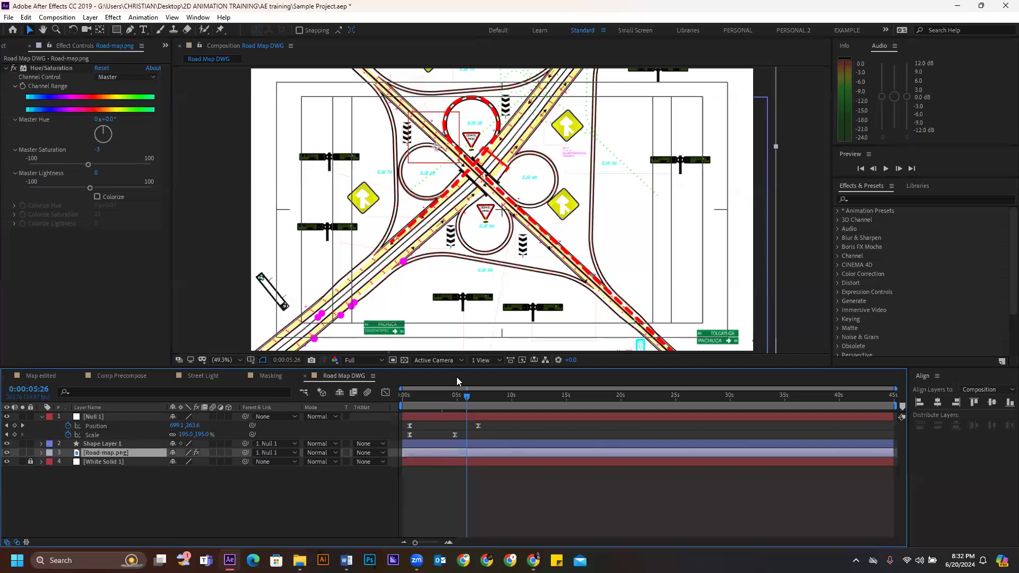
left_click_drag(89, 167, 90, 168)
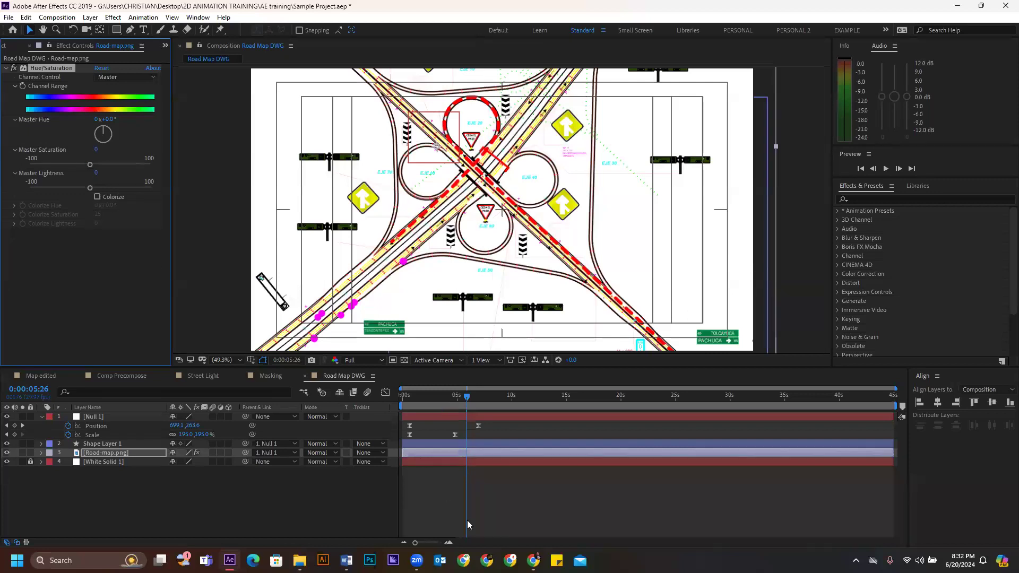
- Create a gray 1920 x 1080 px solid and place it between Shape Layer 1 and Road-map.png
left_click(500, 496)
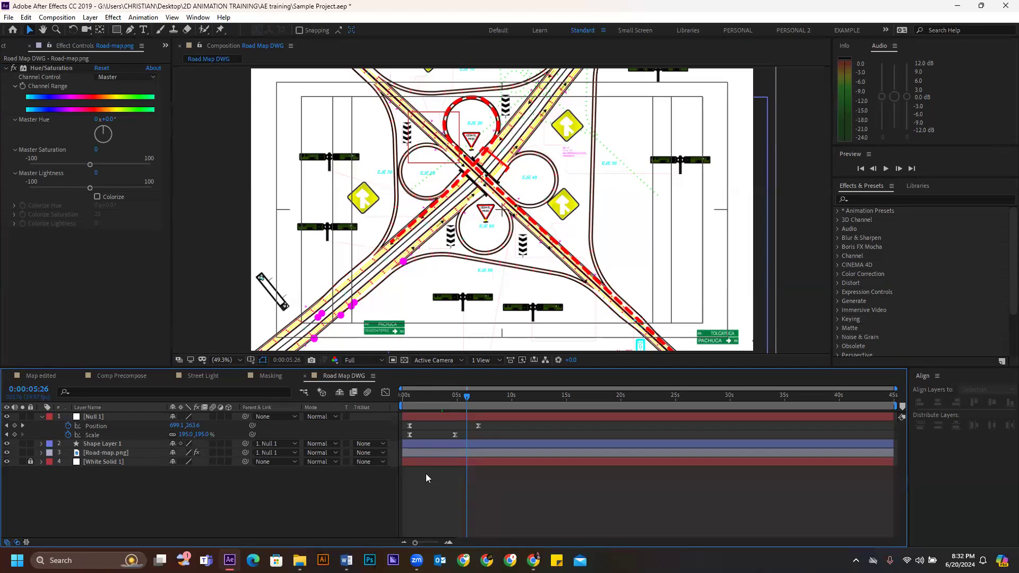
right_click(445, 500)
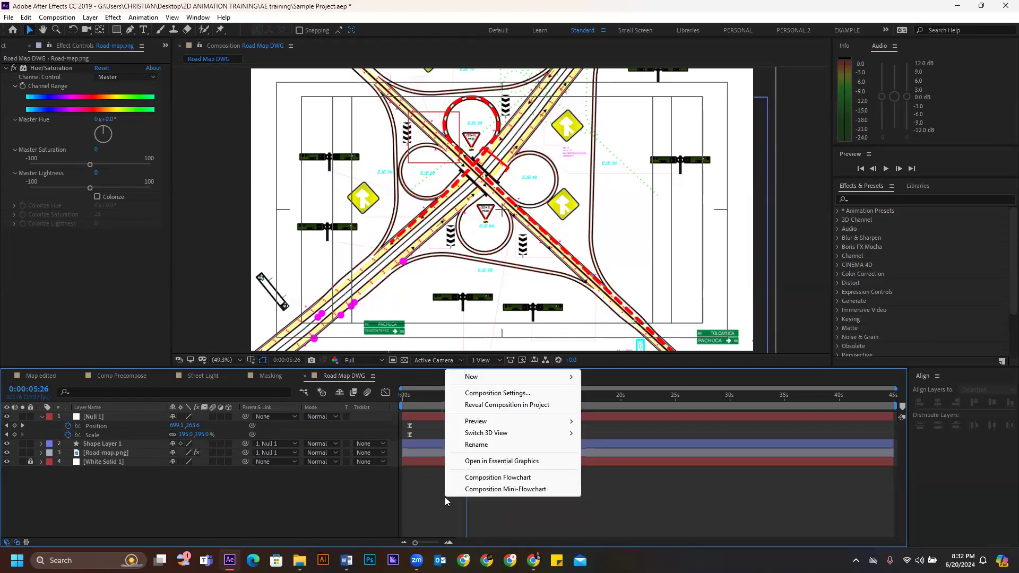
mouse_move(541, 383)
left_click(607, 404)
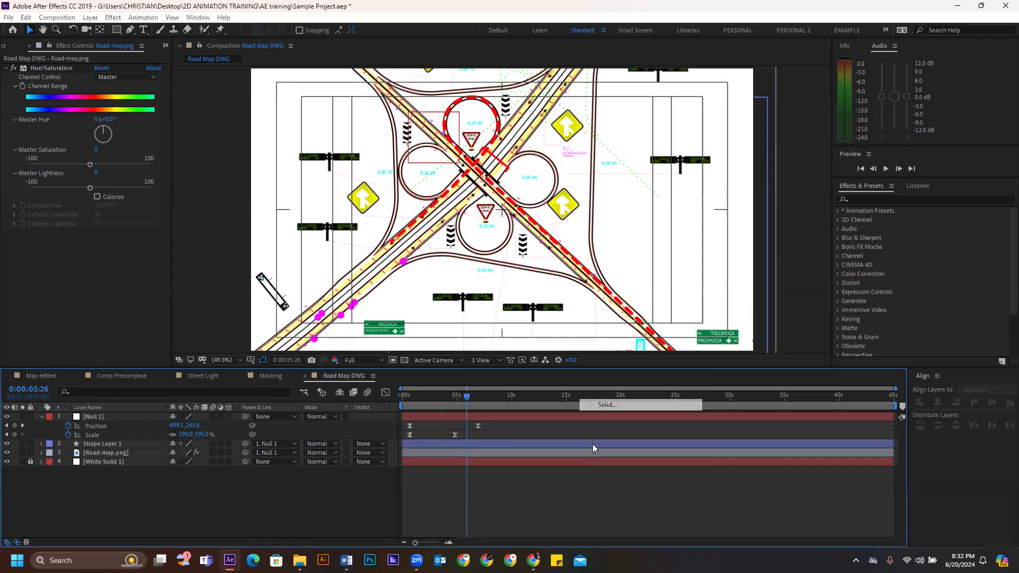
left_click(122, 186)
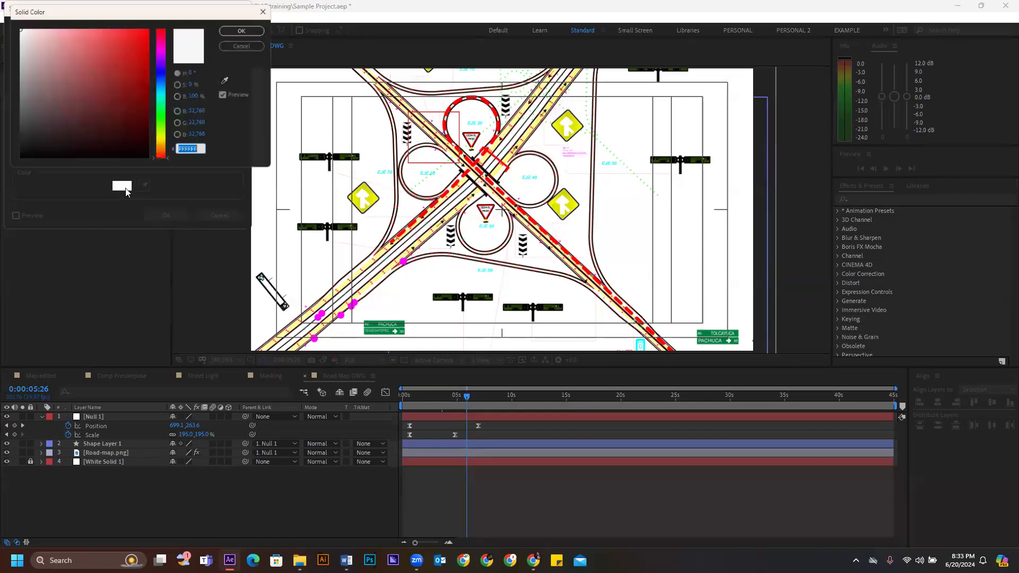
left_click_drag(15, 51, 14, 84)
left_click(245, 27)
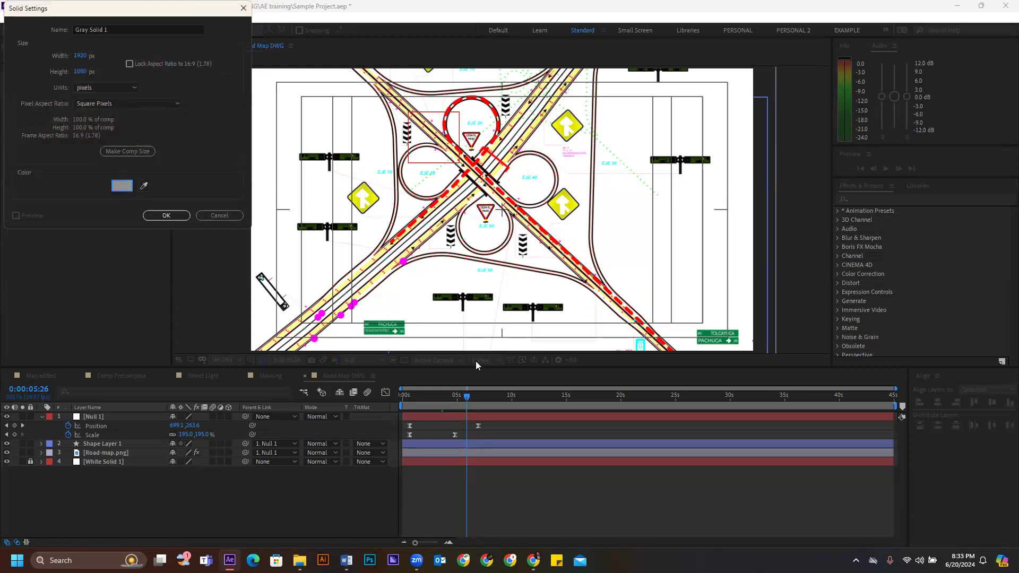
left_click(166, 216)
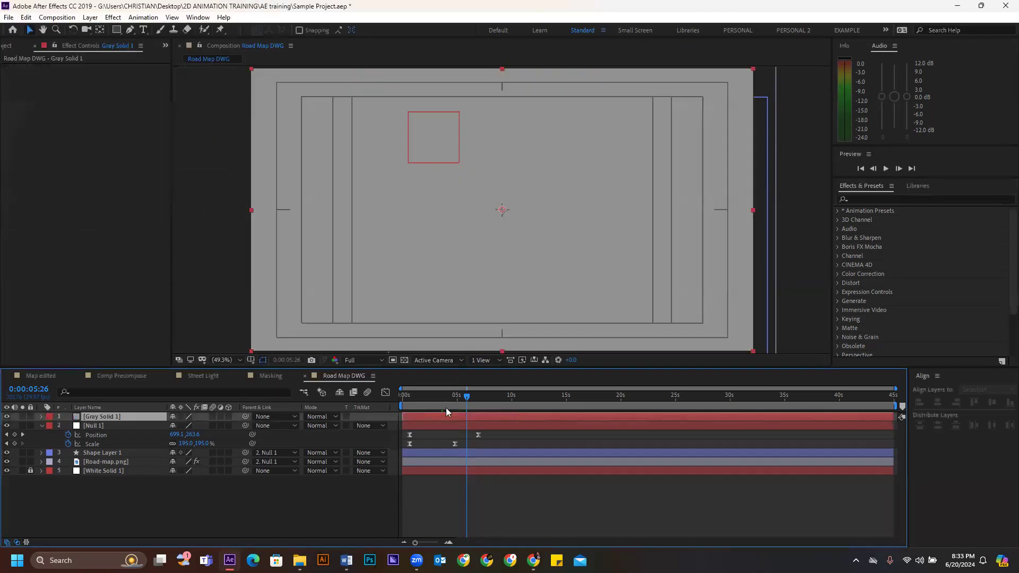
left_click_drag(103, 417, 93, 458)
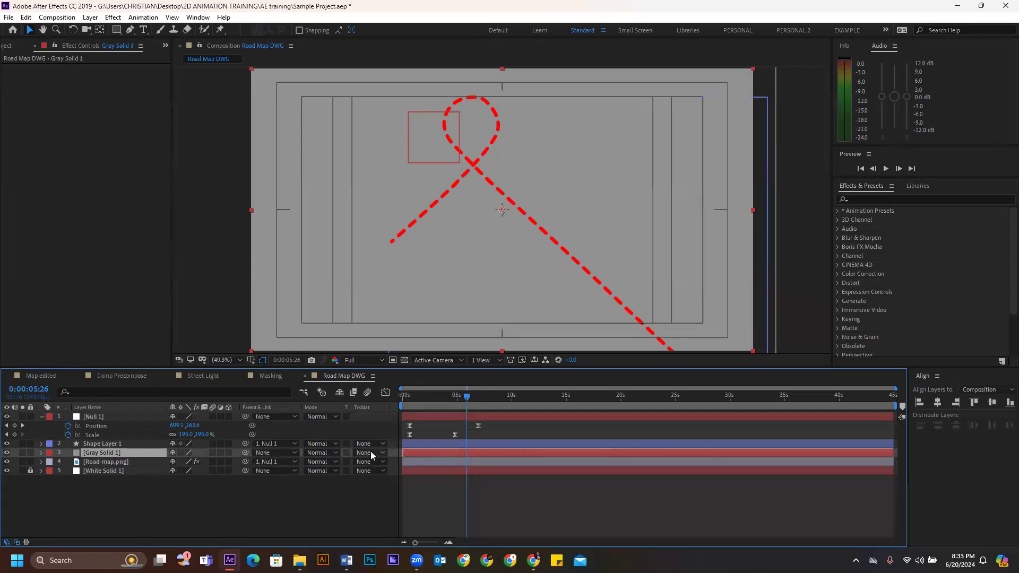
- Try the Multiply and Overlay blending modes on the gray solid above the road map
left_click(382, 458)
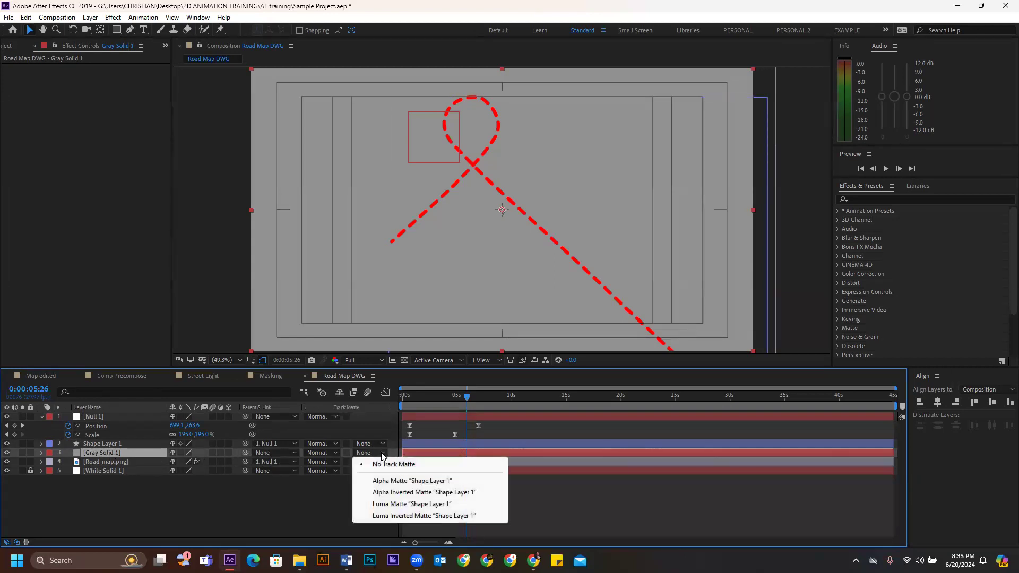
left_click(326, 452)
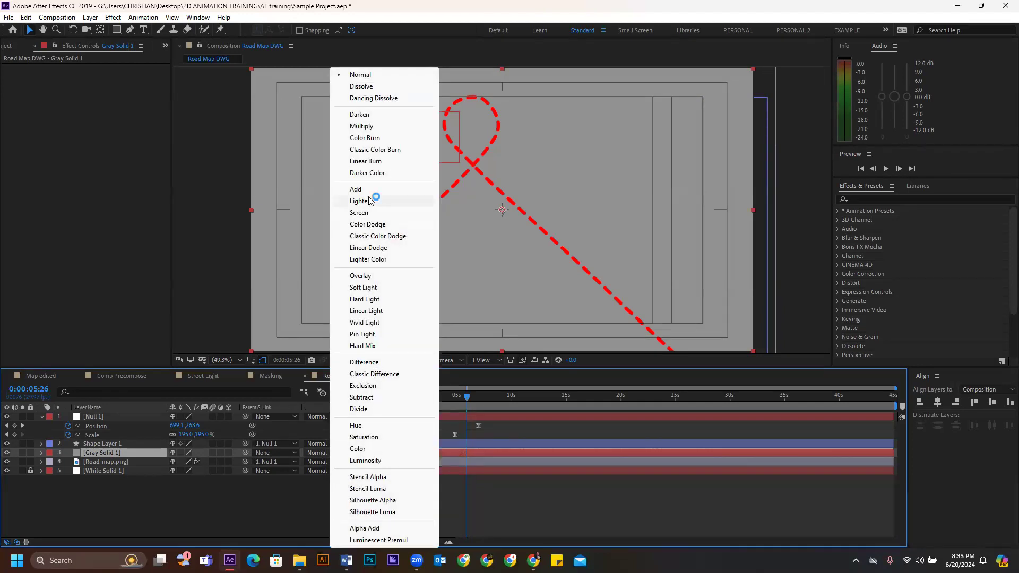
left_click(371, 128)
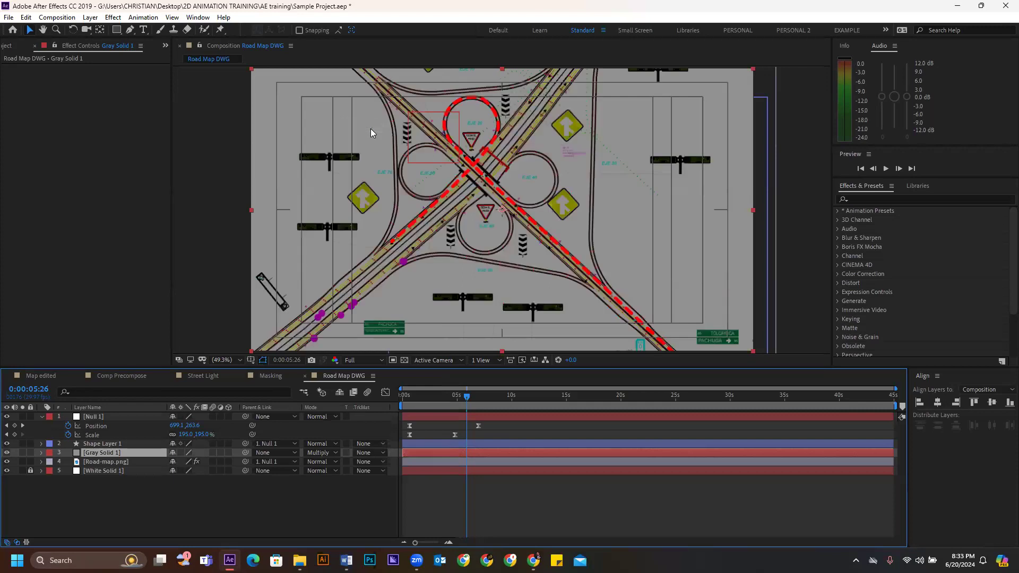
left_click(319, 454)
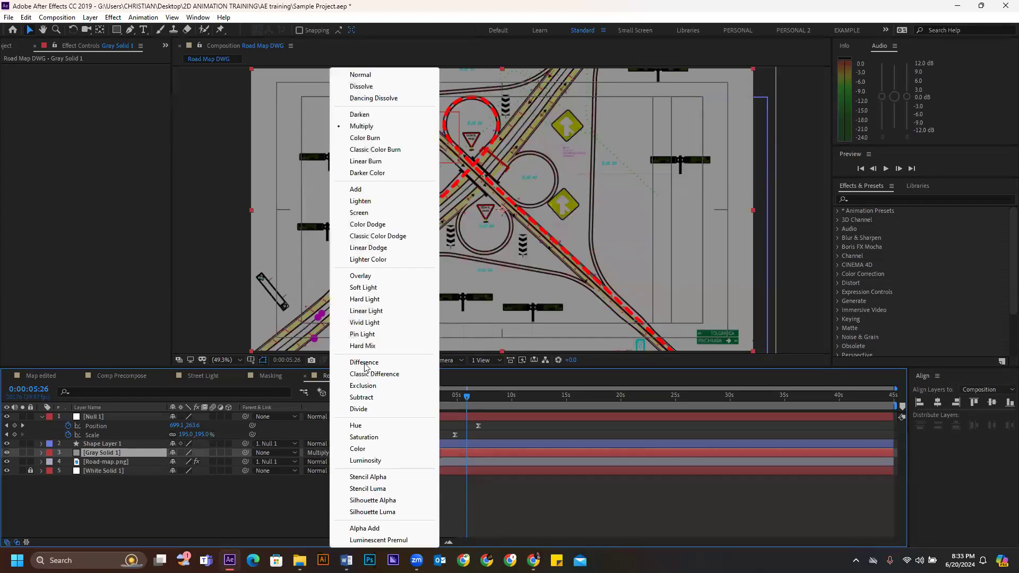
left_click(376, 275)
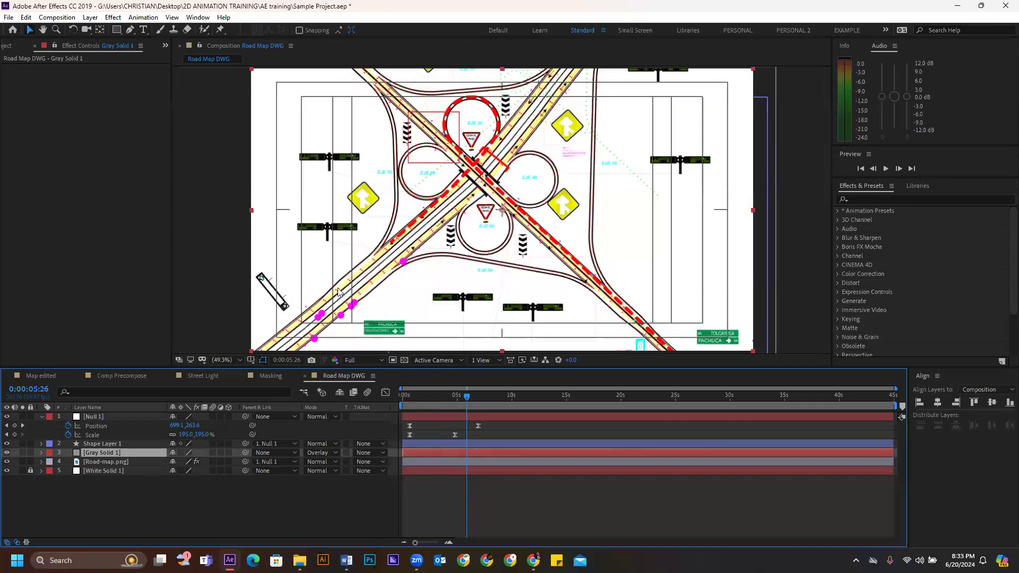
- Set the gray solid's blending mode to Screen so the road map fades beneath the route
left_click(319, 453)
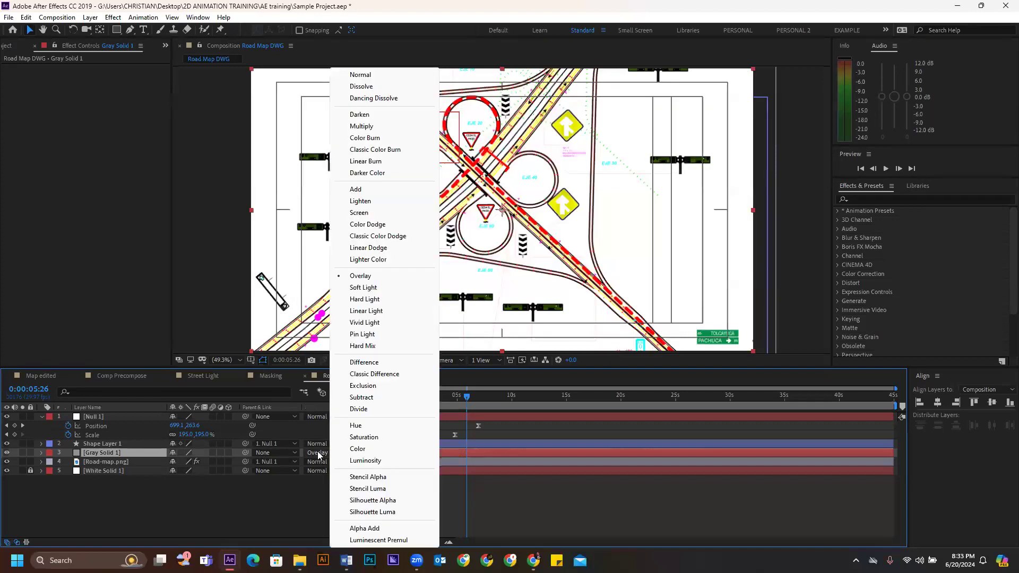
left_click(360, 214)
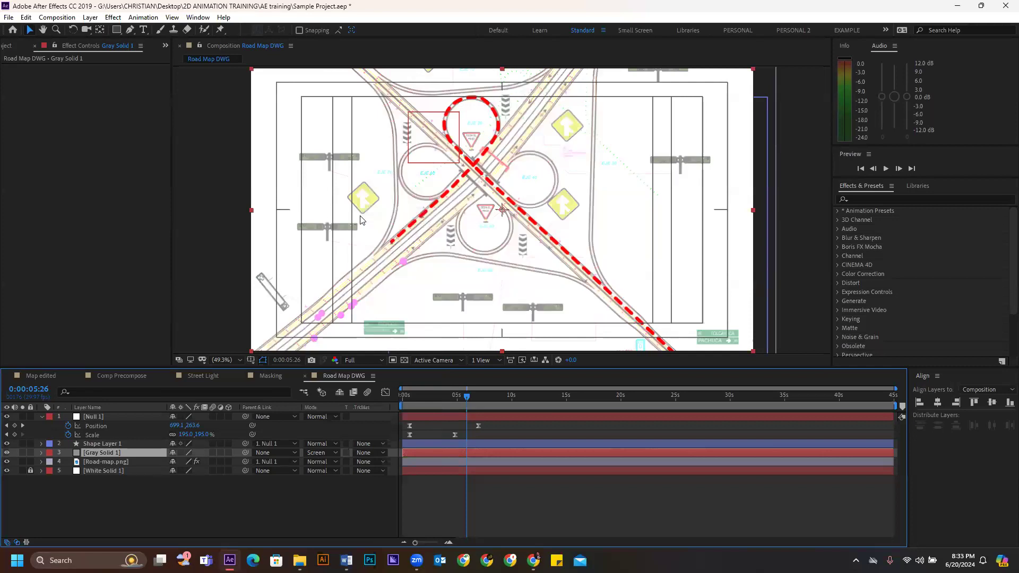
left_click(510, 487)
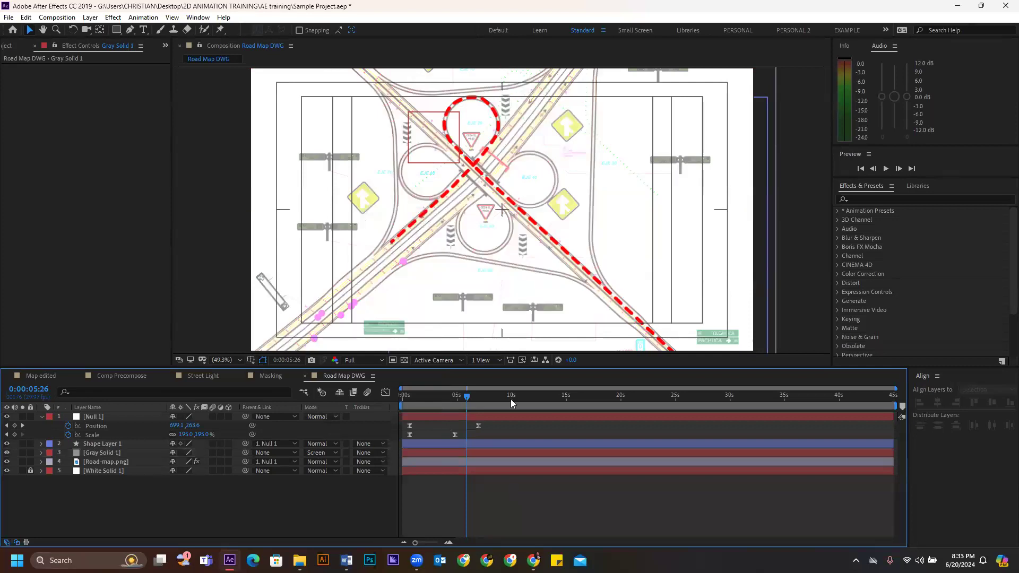
- Open the gray solid's color settings and try medium red and pale red tints over the map
left_click(431, 453)
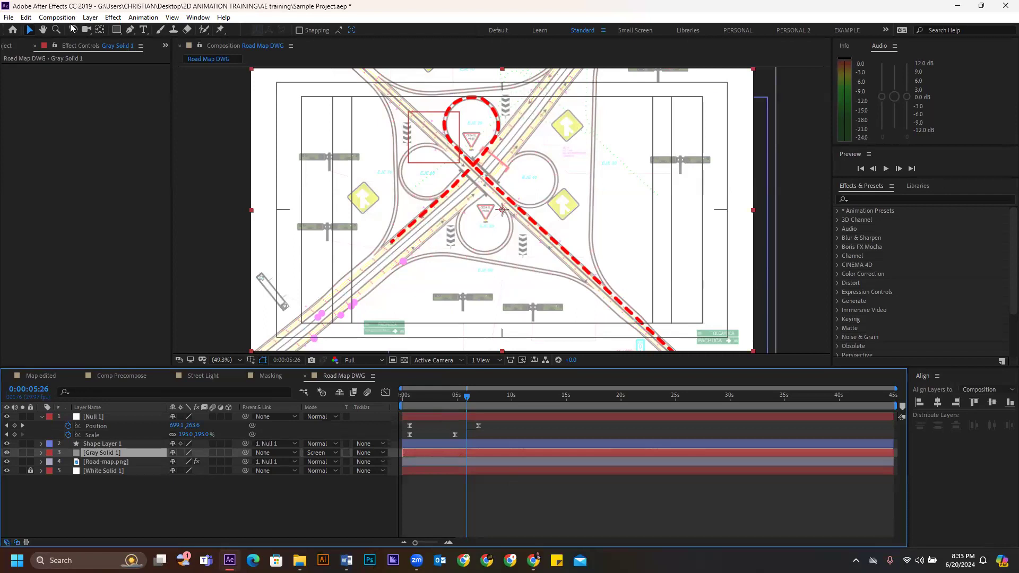
left_click(90, 17)
left_click(111, 41)
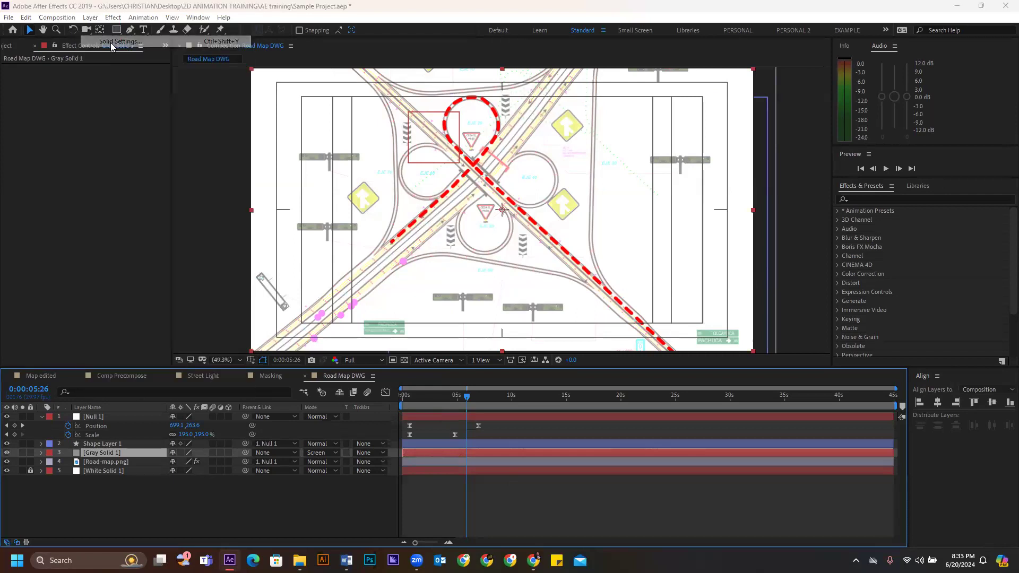
left_click(120, 186)
left_click_drag(133, 104, 75, 48)
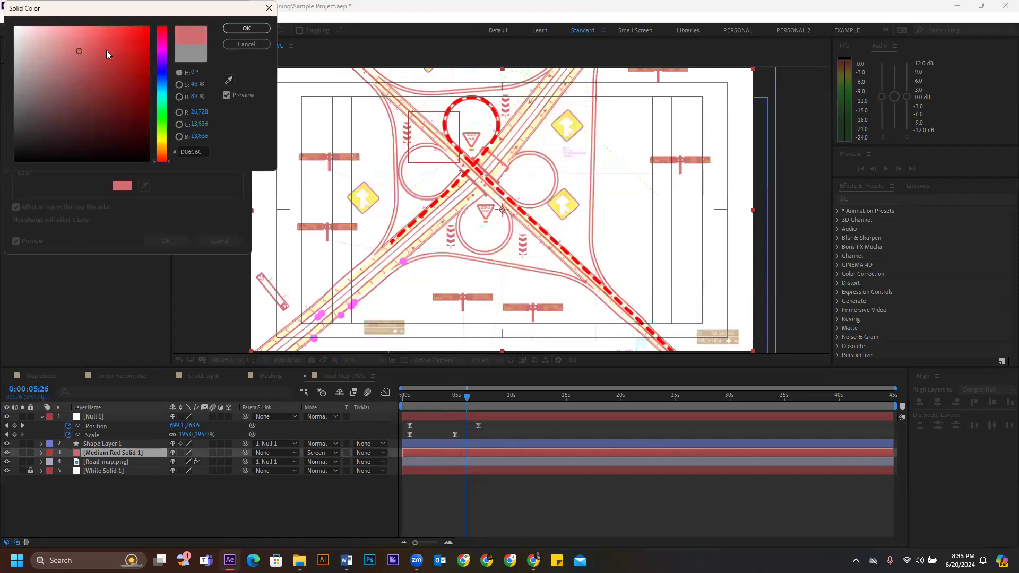
left_click_drag(76, 116, 35, 51)
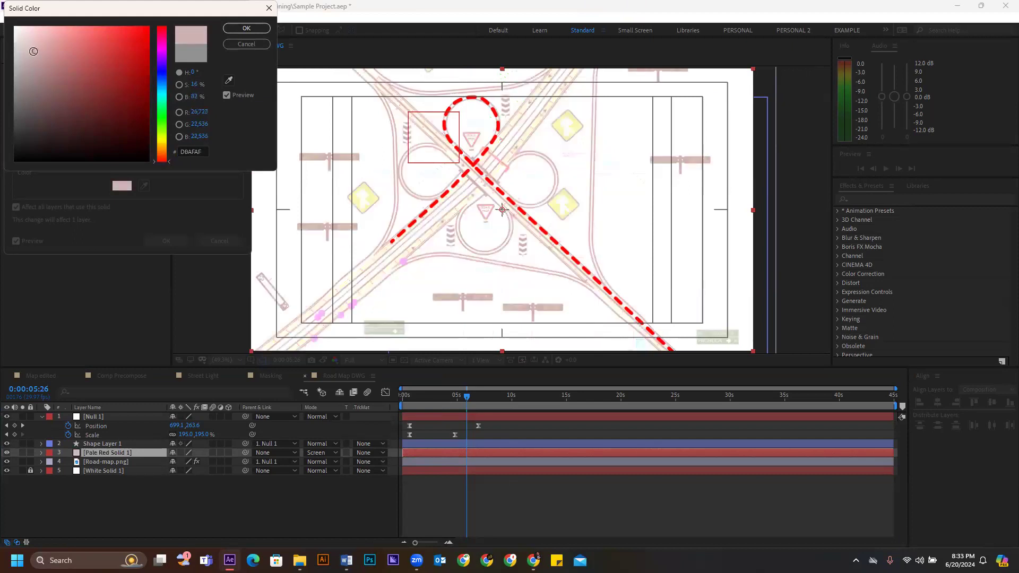
- Recolor the solid over the road map to medium cyan 5FCBCF
left_click(162, 94)
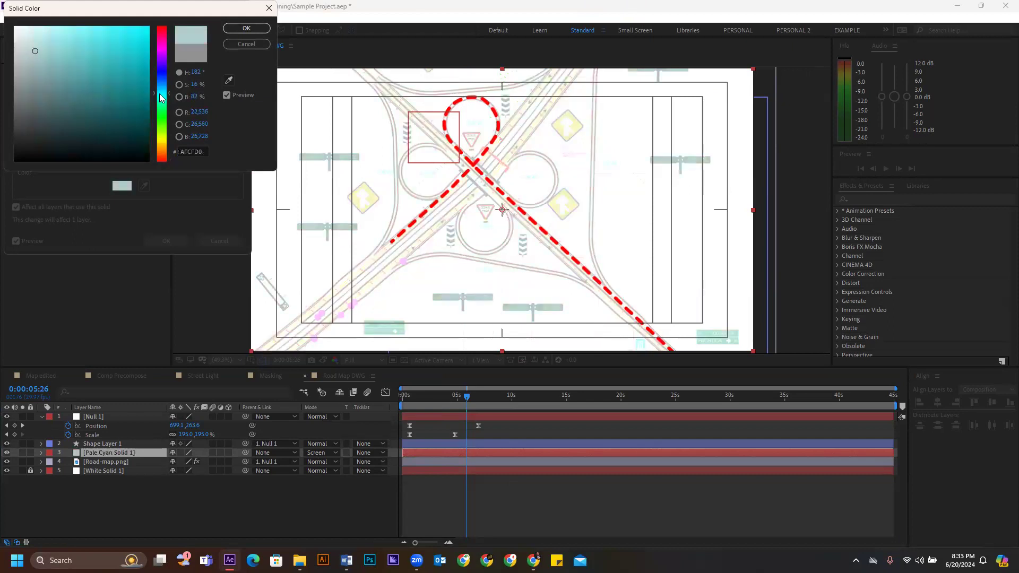
left_click(60, 61)
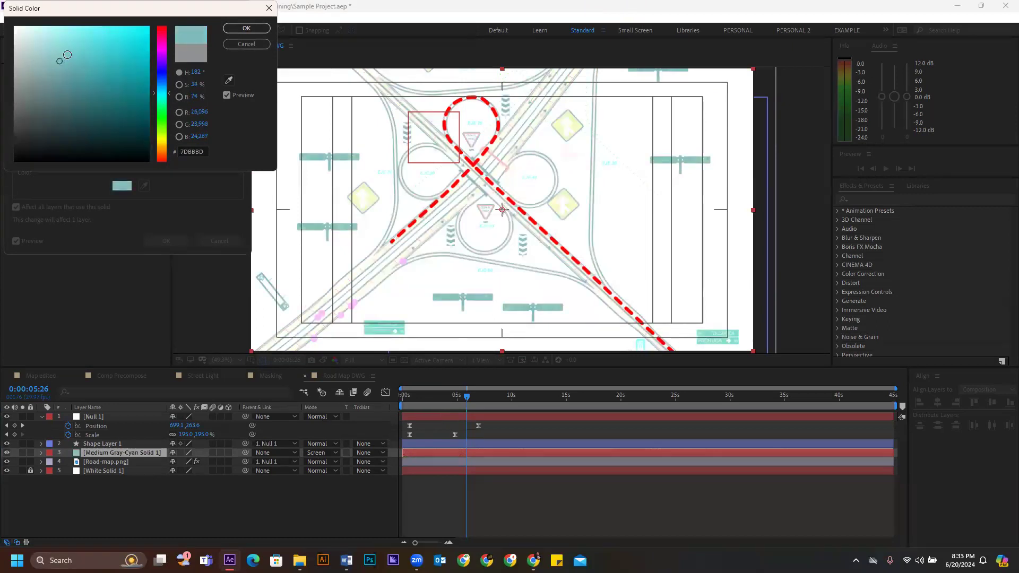
left_click(67, 42)
left_click(72, 61)
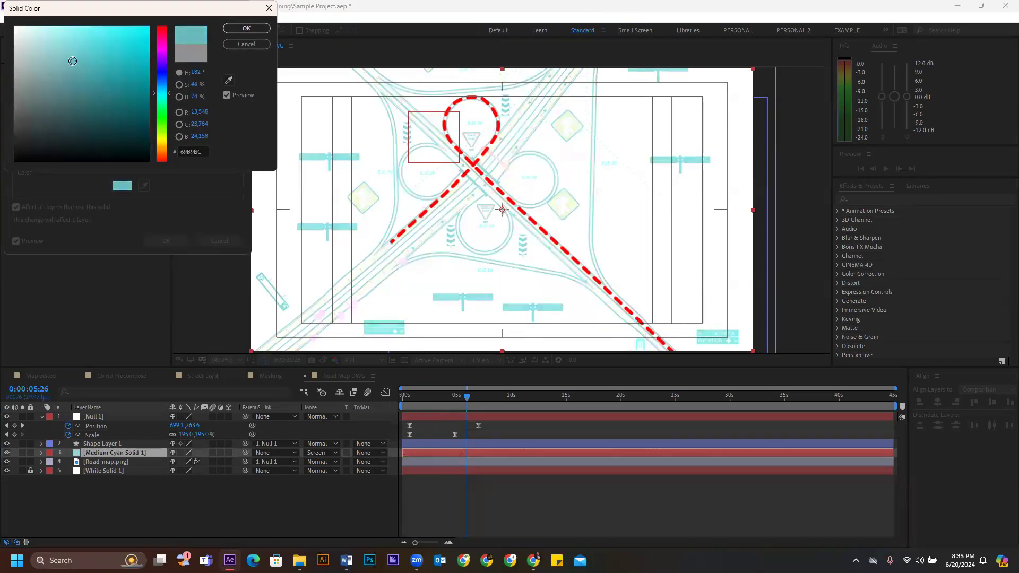
left_click(83, 40)
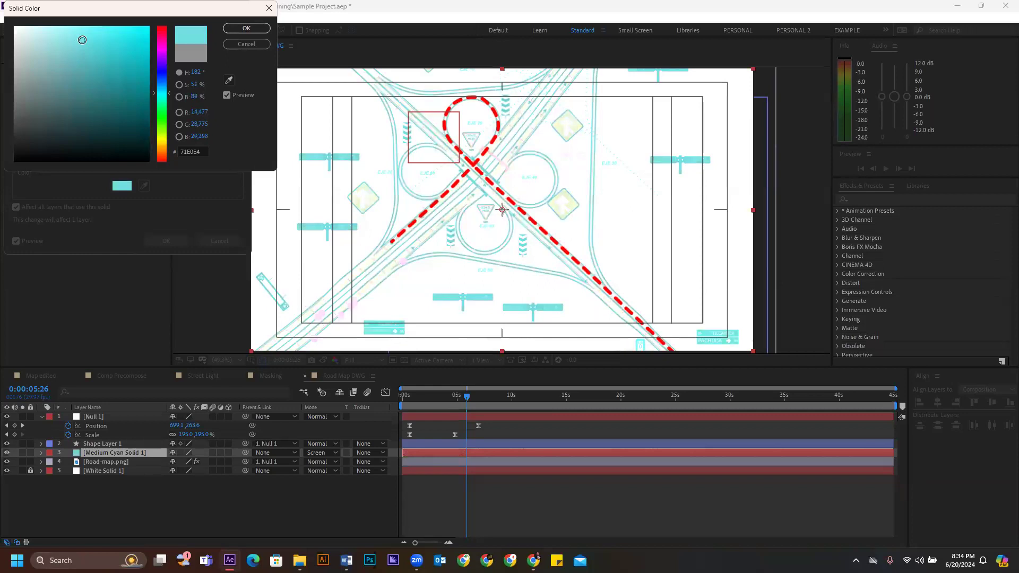
left_click_drag(80, 40, 84, 47)
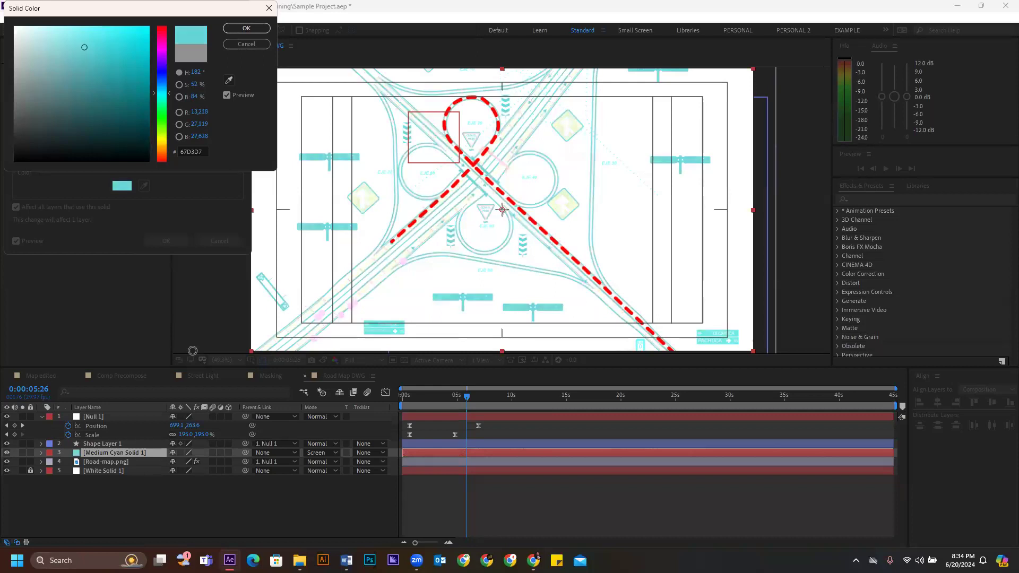
left_click(87, 52)
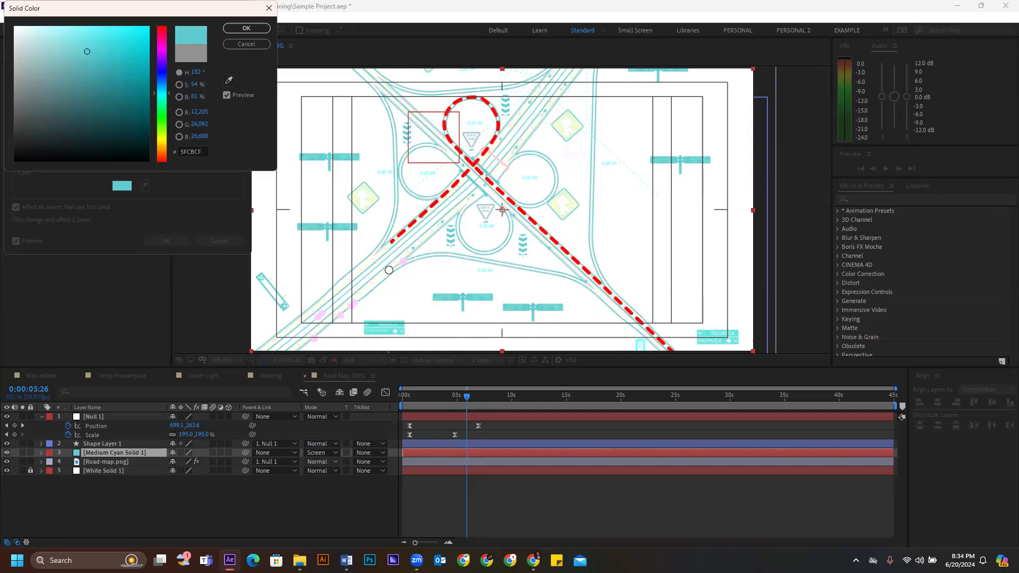
left_click(235, 26)
left_click(166, 240)
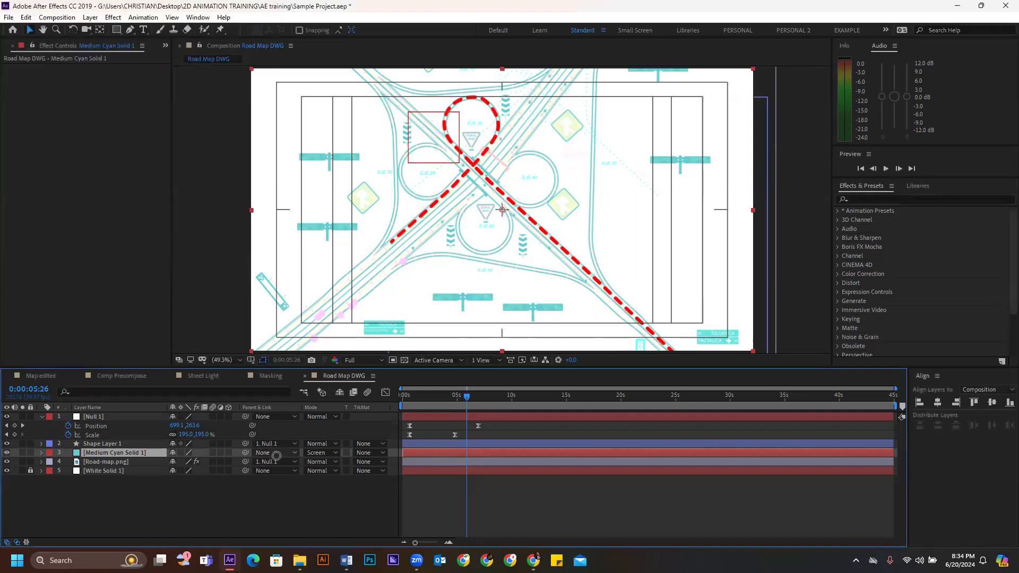
- Open the blending mode options for the medium cyan solid
left_click(320, 452)
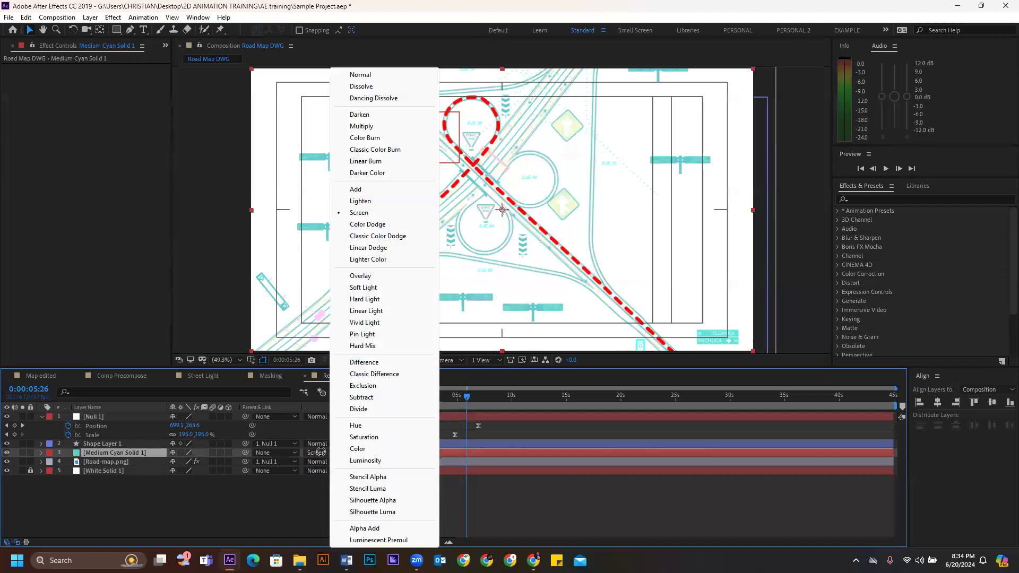
- Try the Overlay, Multiply and Difference blending modes on the Medium Cyan Solid 1 layer, and return it to Screen
left_click(360, 275)
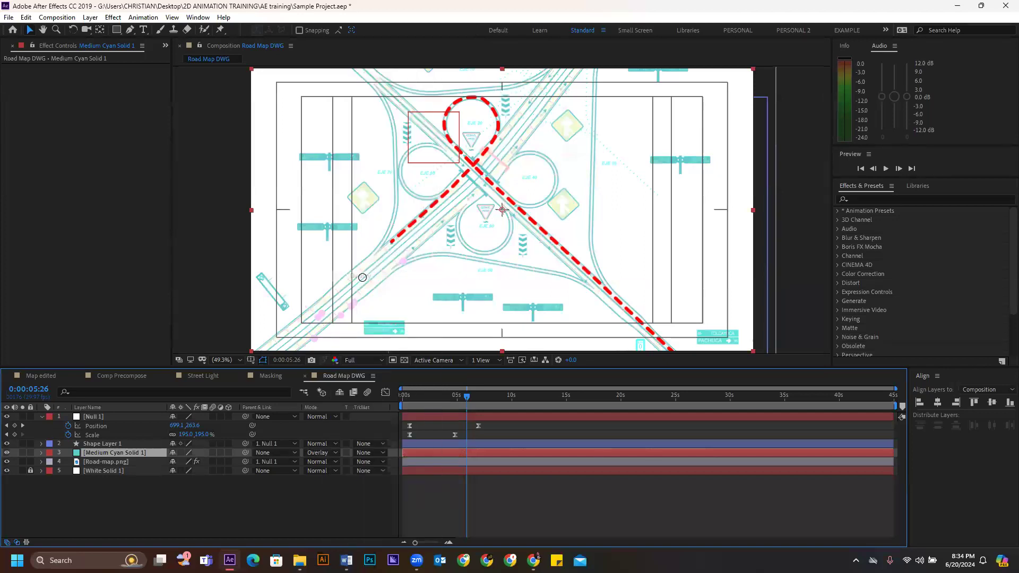
left_click(325, 452)
left_click(361, 126)
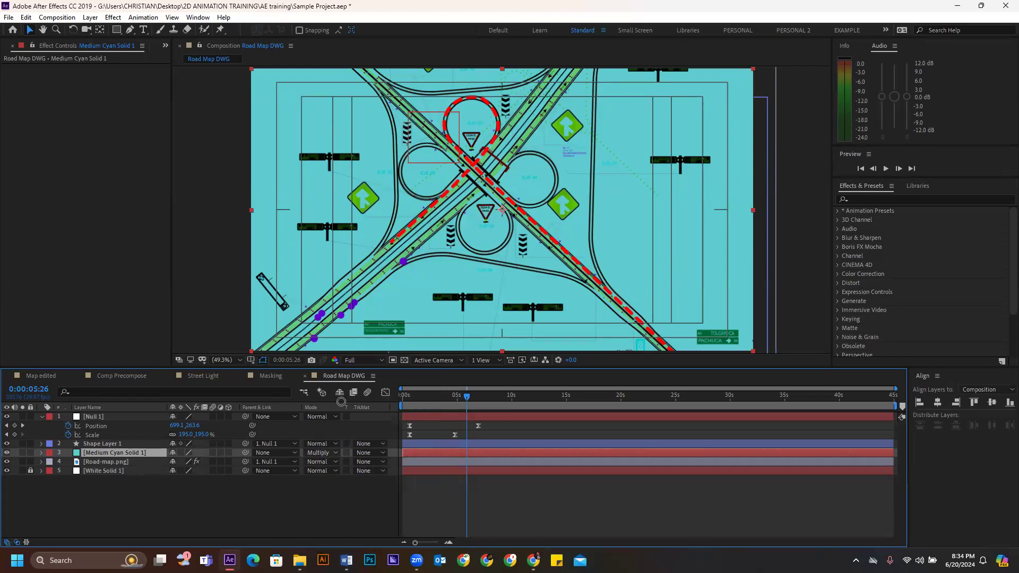
left_click(321, 453)
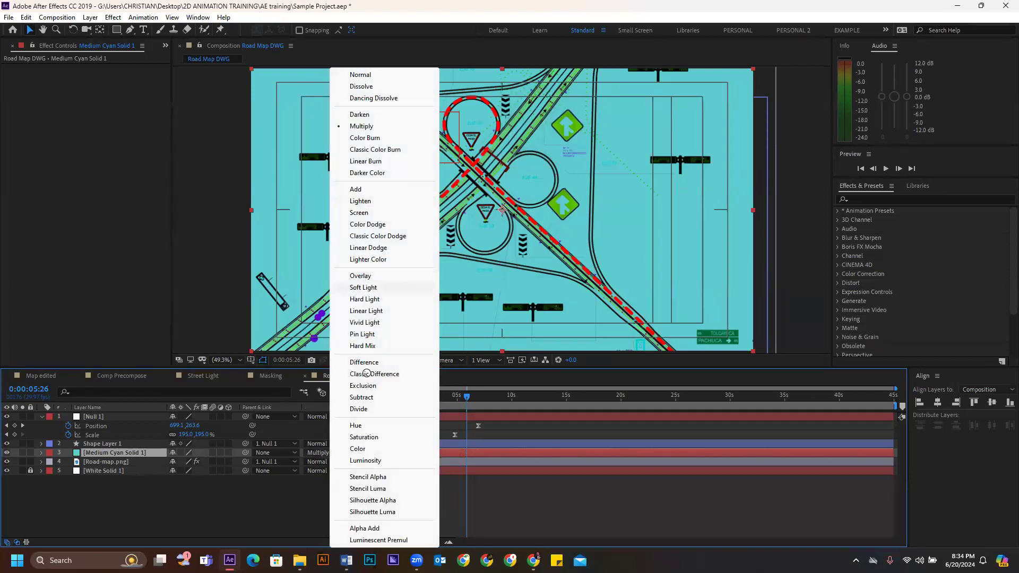
left_click(364, 362)
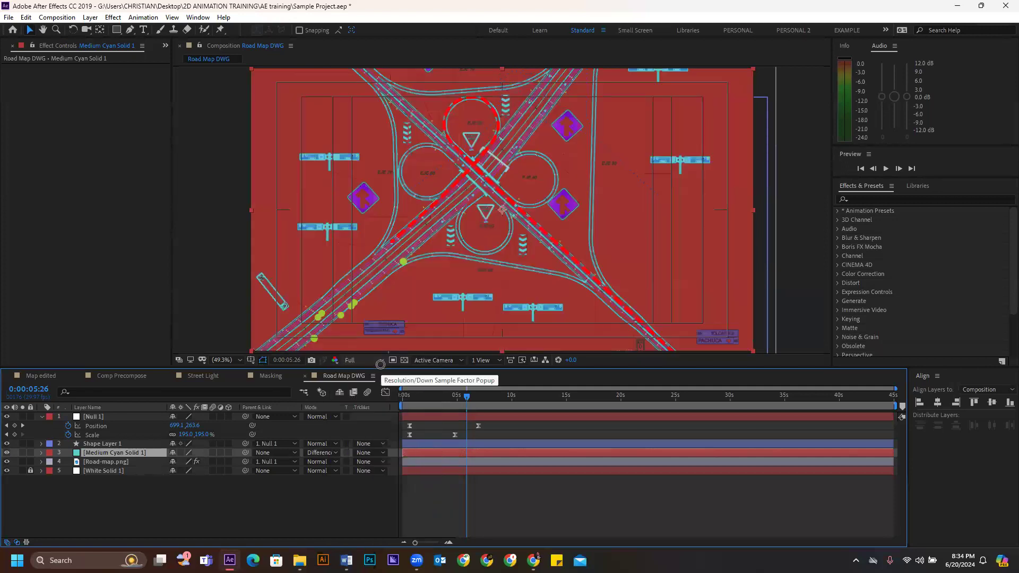
left_click(322, 452)
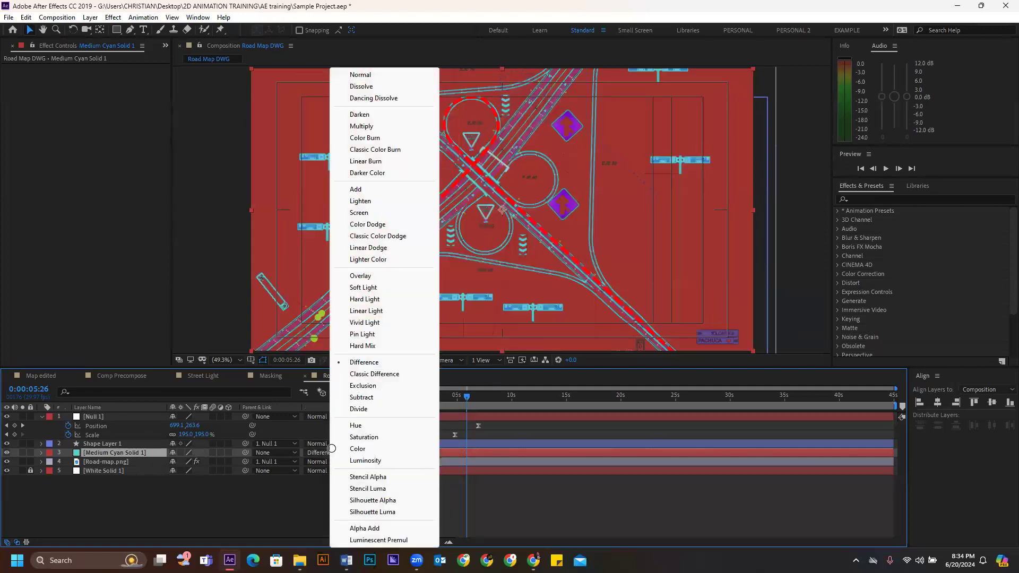
left_click(358, 212)
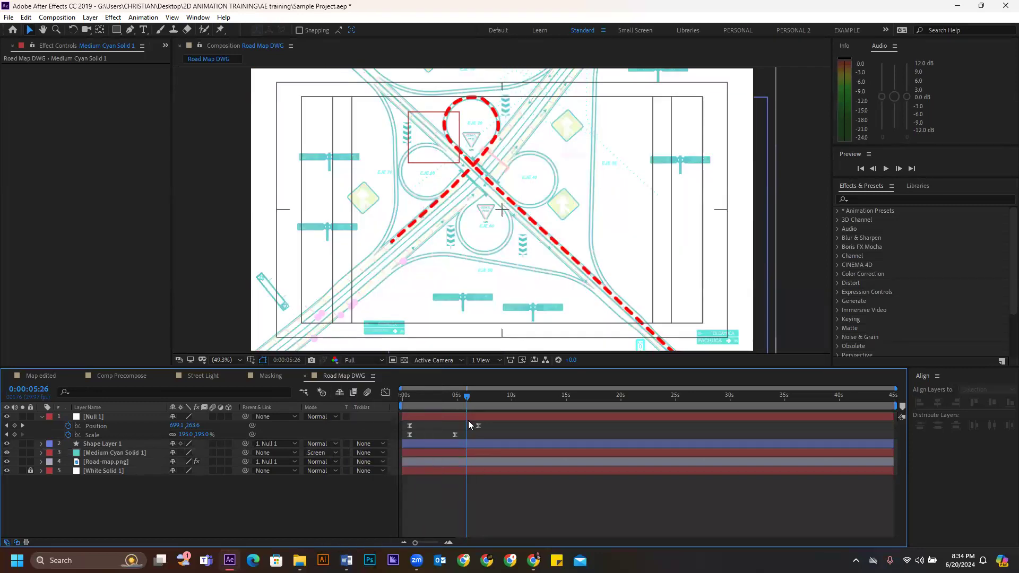
- Add an opacity keyframe of 0% to the Medium Cyan Solid 1 layer at the start of the timeline
left_click_drag(457, 396, 394, 403)
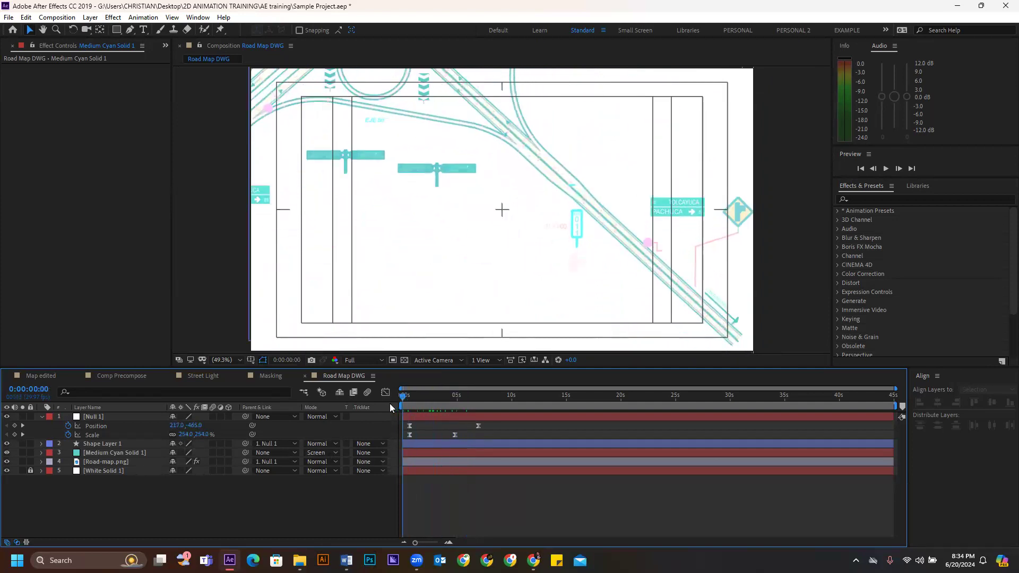
left_click(412, 452)
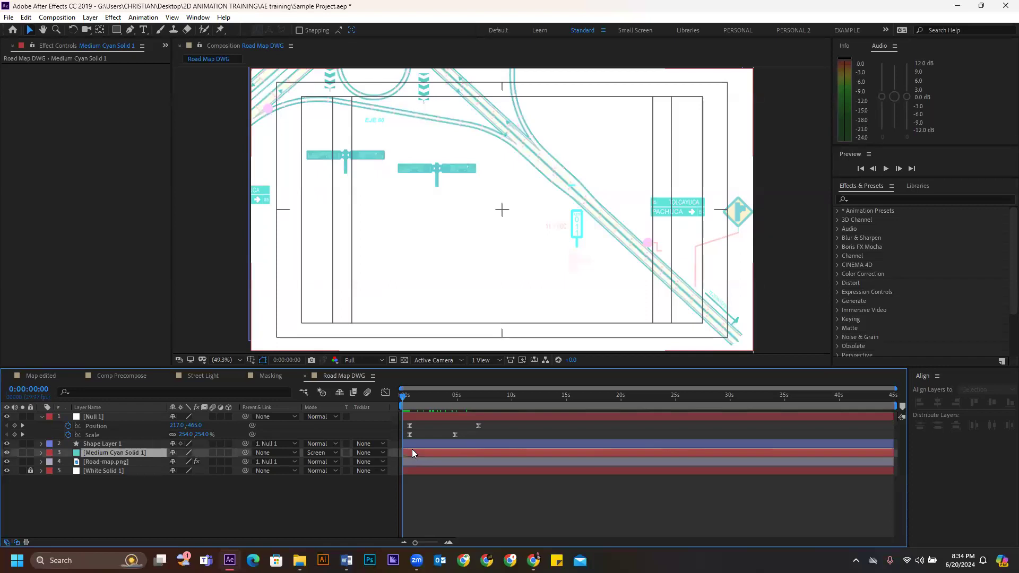
key("t")
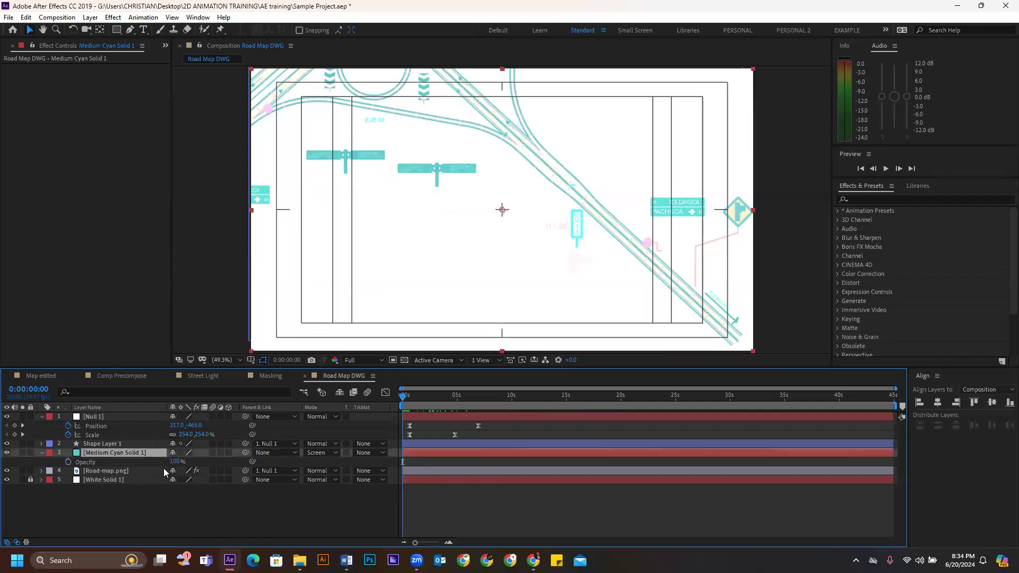
left_click_drag(180, 463, 78, 450)
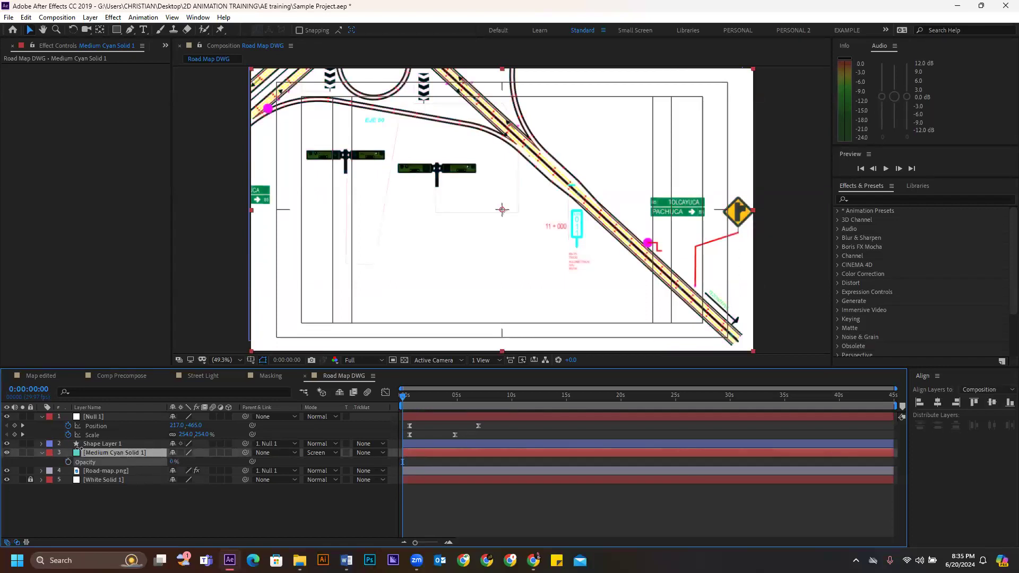
left_click(68, 461)
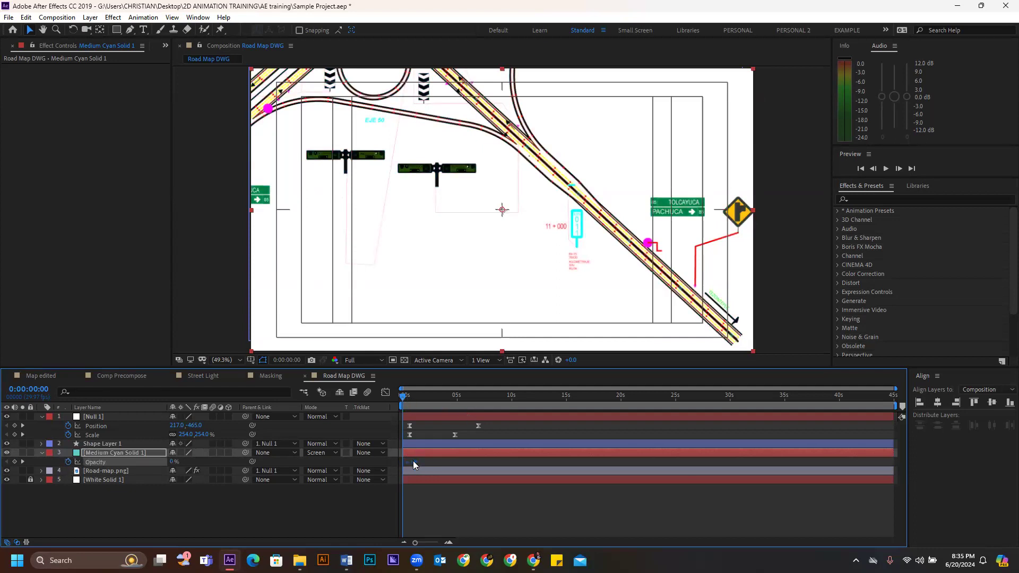
- Animate the cyan solid's opacity from 0% at about 2 seconds to 100% at 0:00:03:21, with Easy Ease on both keyframes
left_click_drag(405, 400, 448, 403)
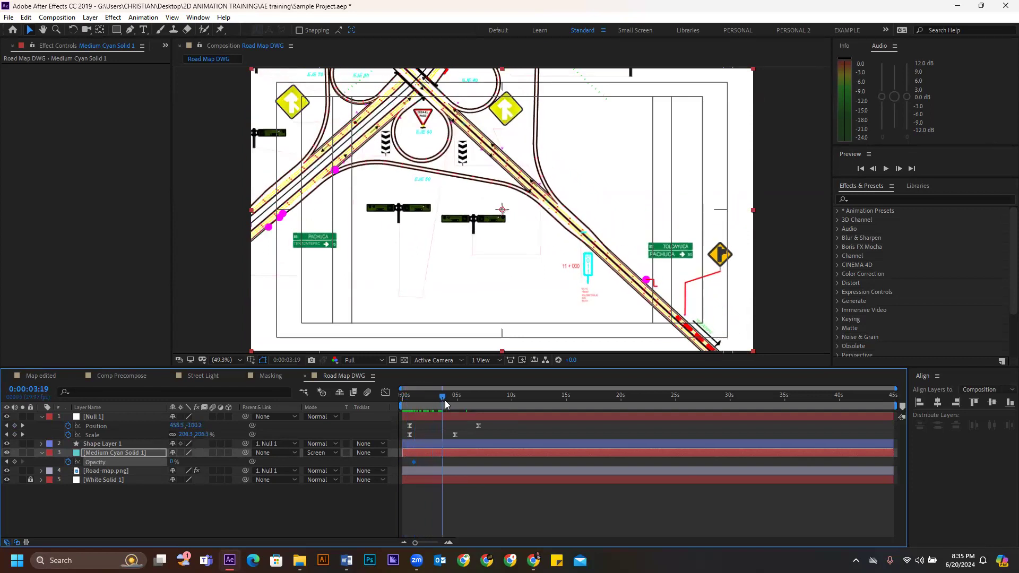
left_click_drag(414, 461, 425, 463)
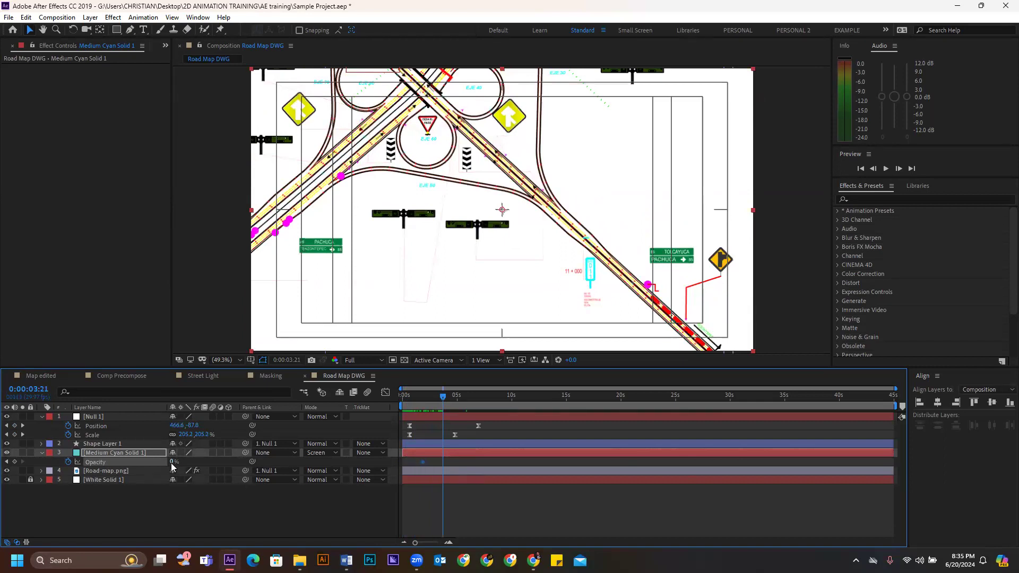
left_click_drag(175, 462, 255, 459)
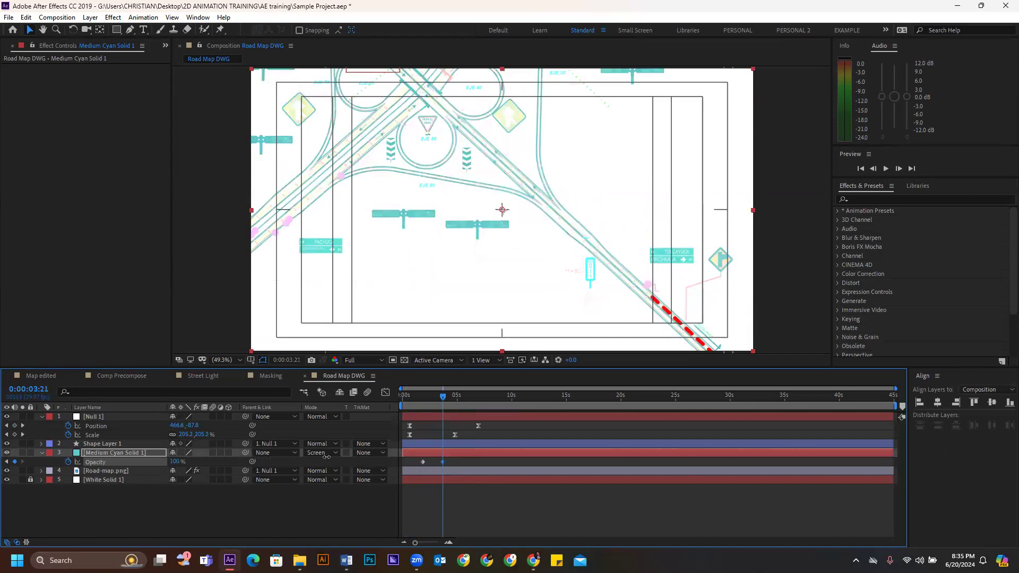
left_click_drag(457, 461, 417, 465)
key("F9")
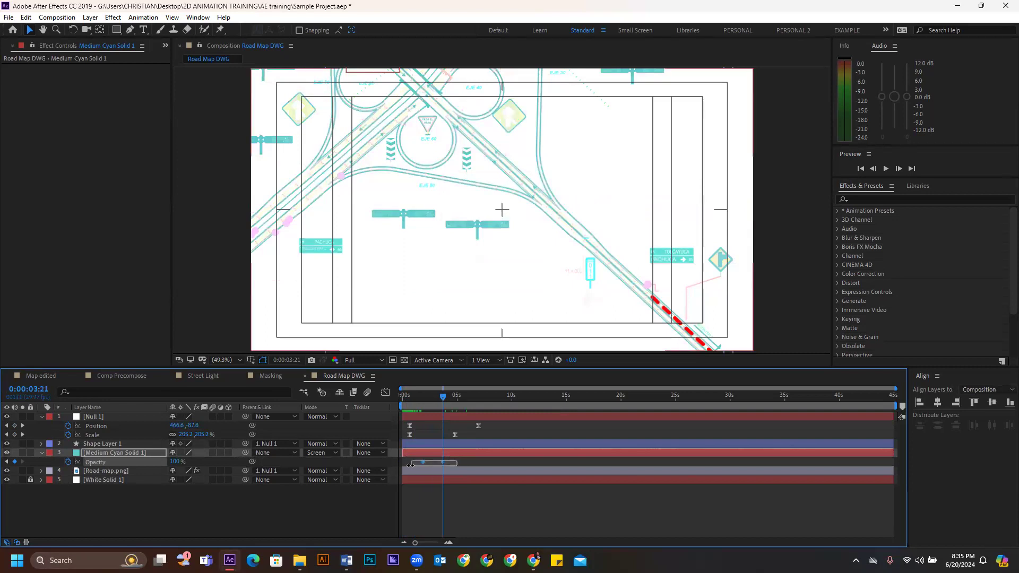
- Preview the Road Map DWG animation from the start and scrub through it to about 6 seconds
left_click_drag(426, 403, 294, 440)
key("space")
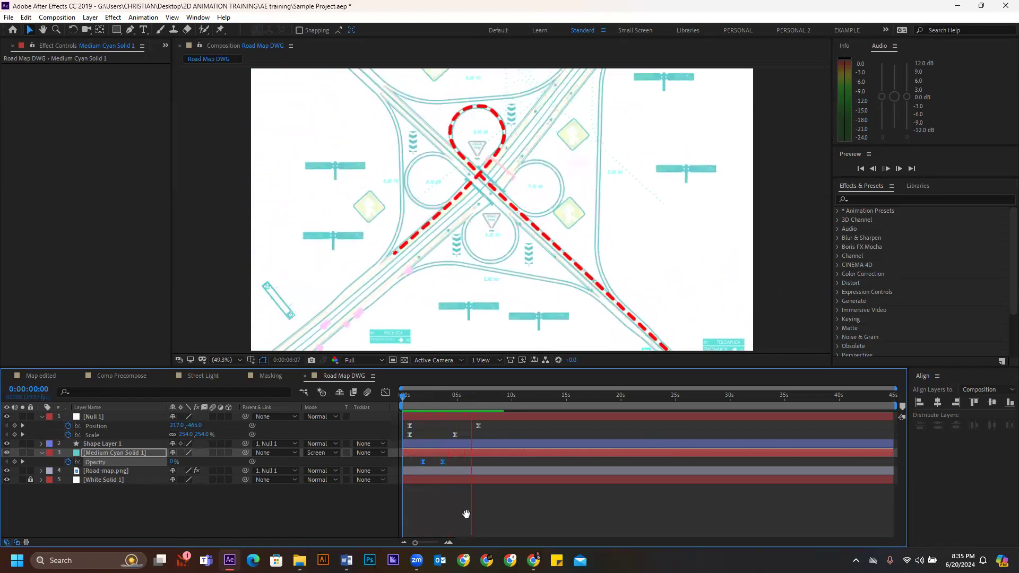
key("space")
left_click(534, 517)
left_click_drag(428, 393, 396, 392)
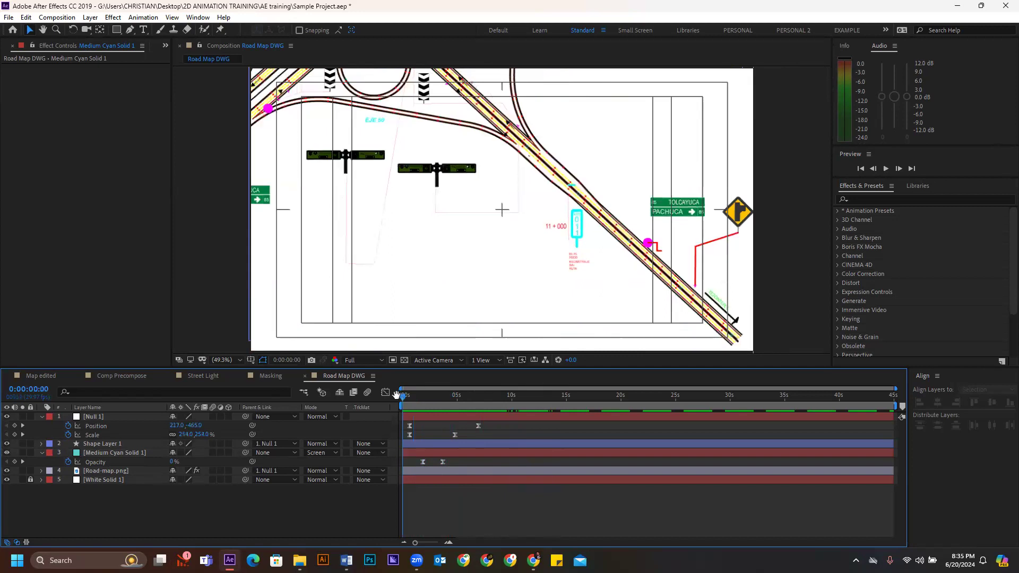
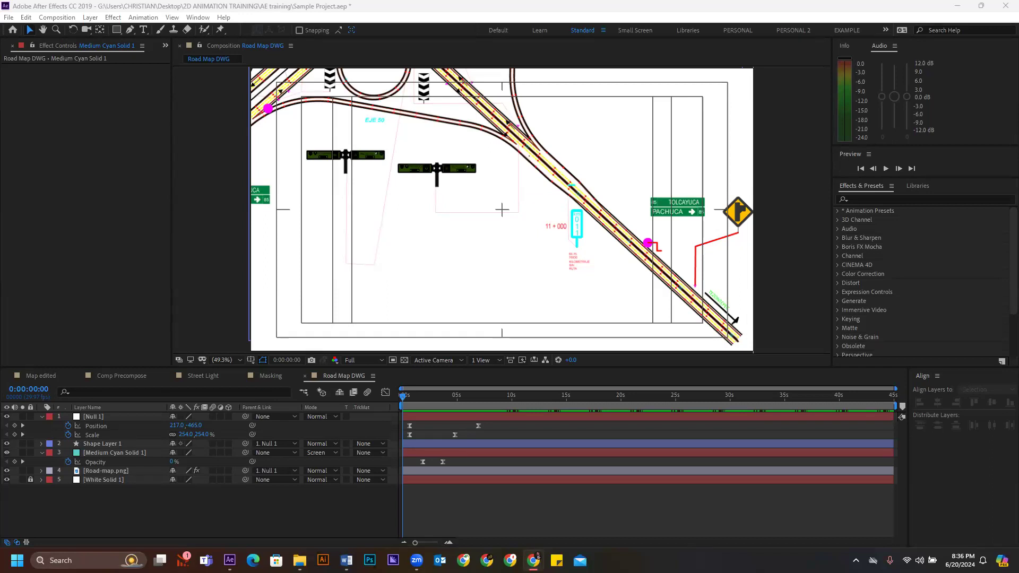
key("alt+Tab")
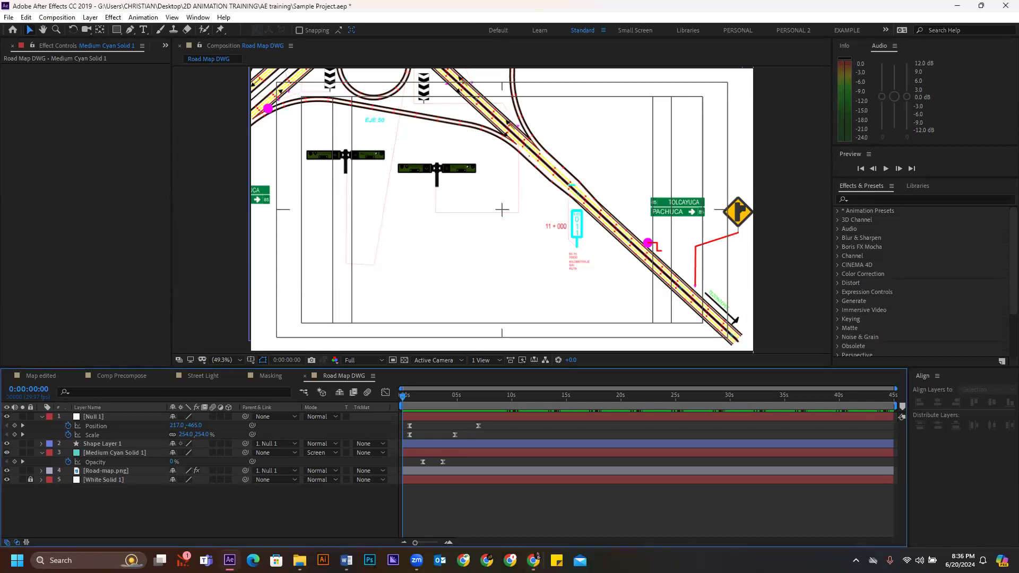
left_click_drag(414, 401, 473, 424)
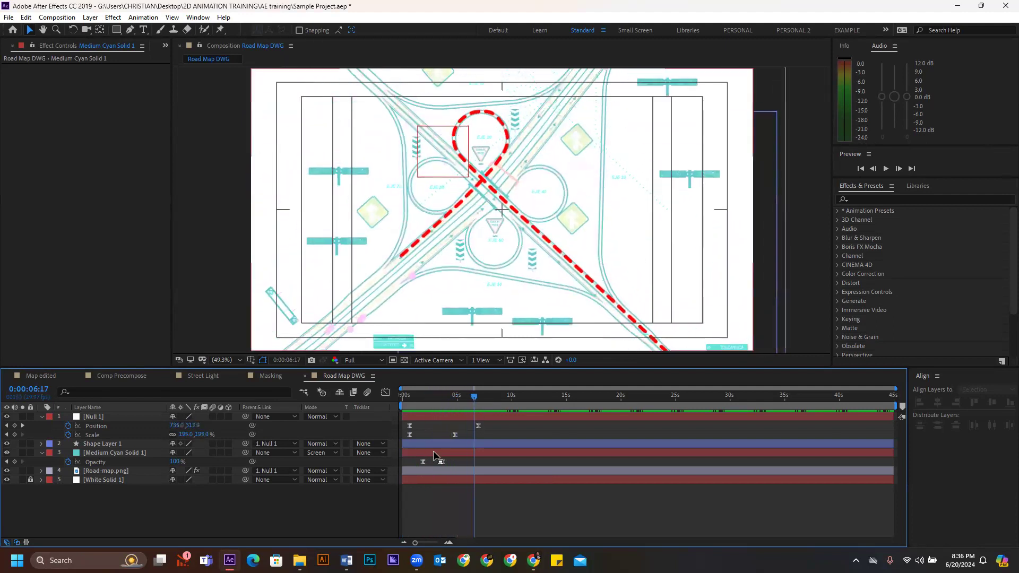
- Hide the Medium Cyan Solid 1 layer
left_click(433, 455)
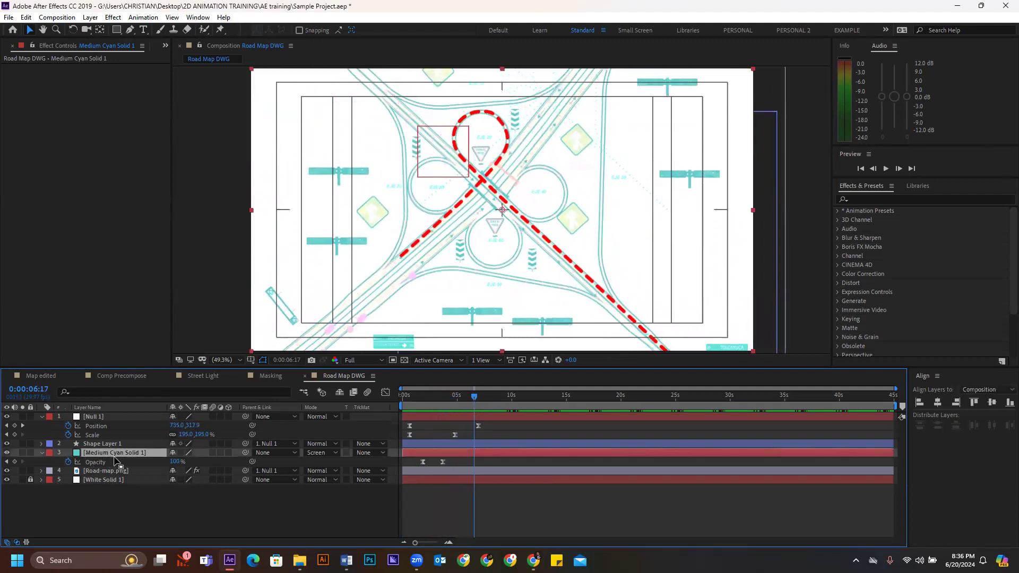
left_click(440, 399)
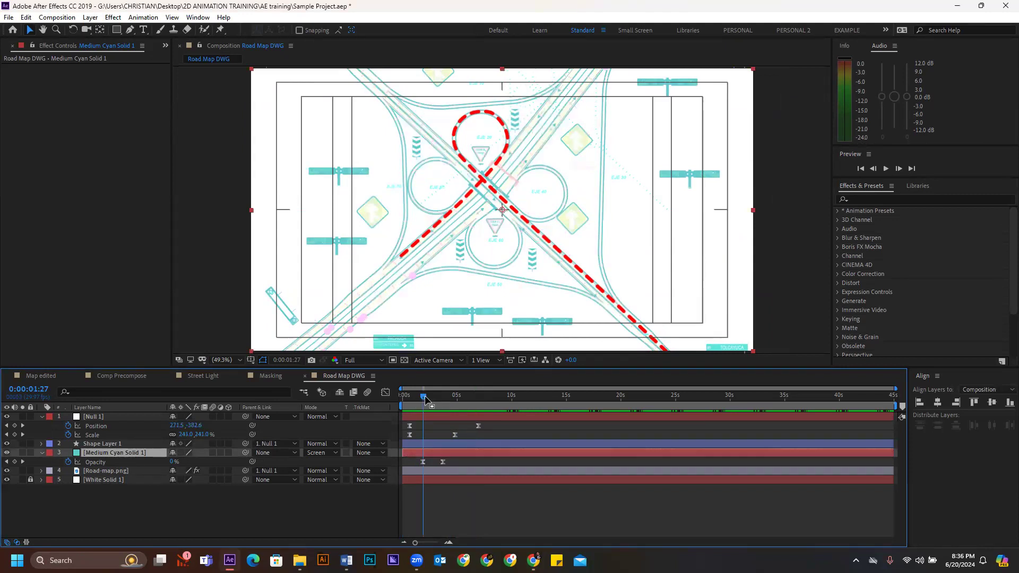
left_click_drag(454, 403, 426, 399)
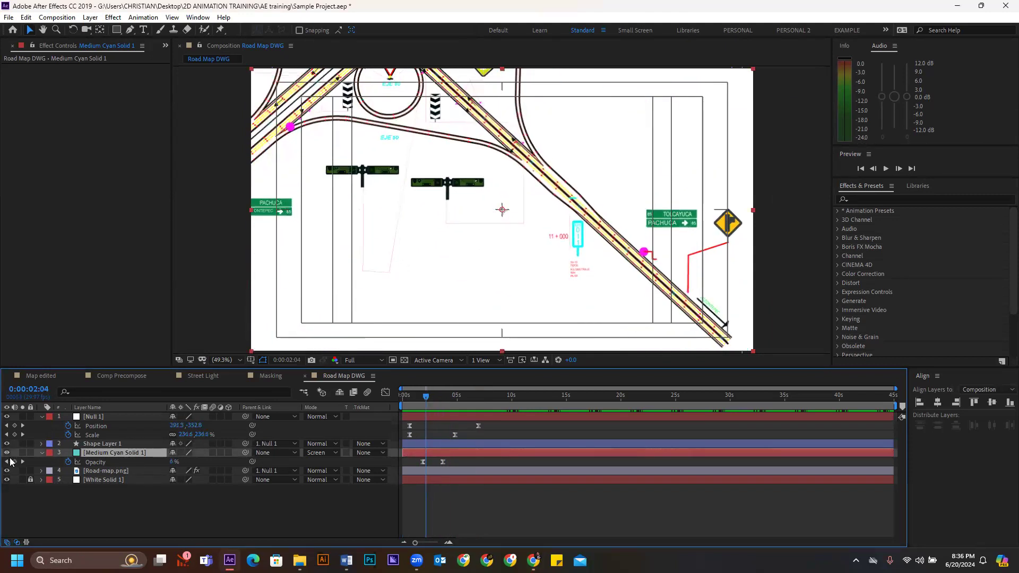
left_click(7, 452)
left_click(480, 504)
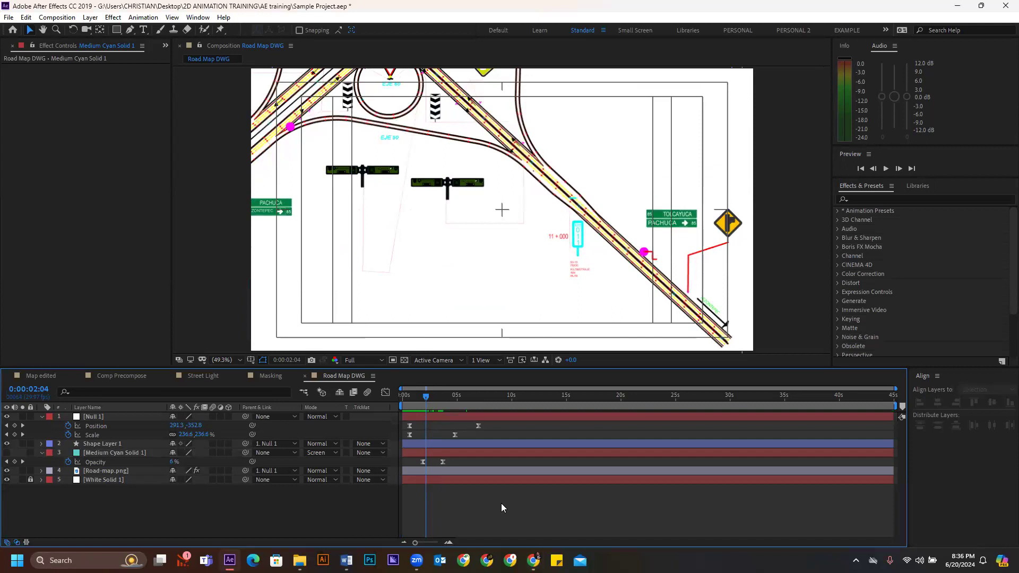
- Enable keyframing of the Hue/Saturation Channel Range on the Road-map.png layer at 0:00:02:07
left_click_drag(412, 394, 421, 399)
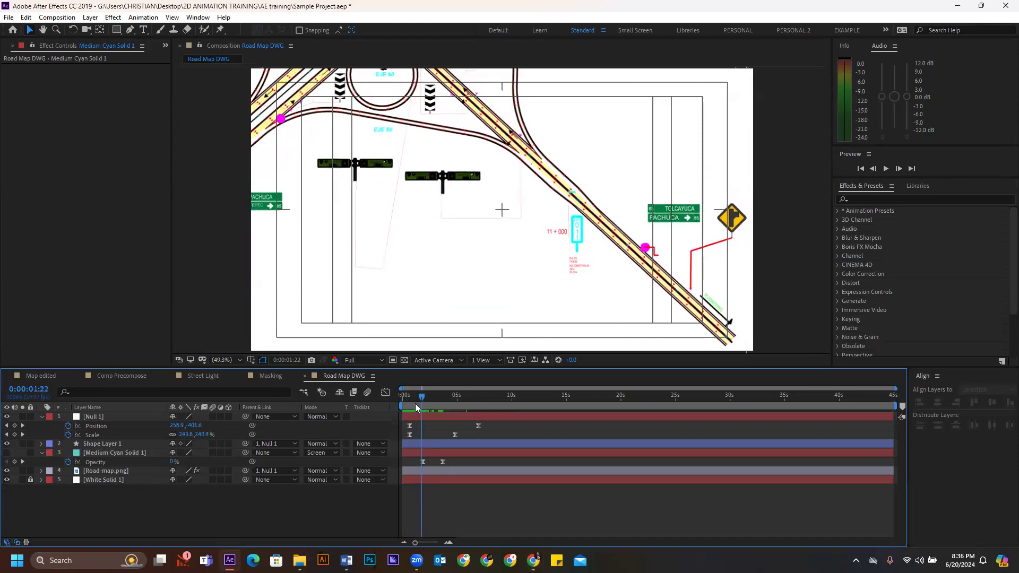
left_click(417, 471)
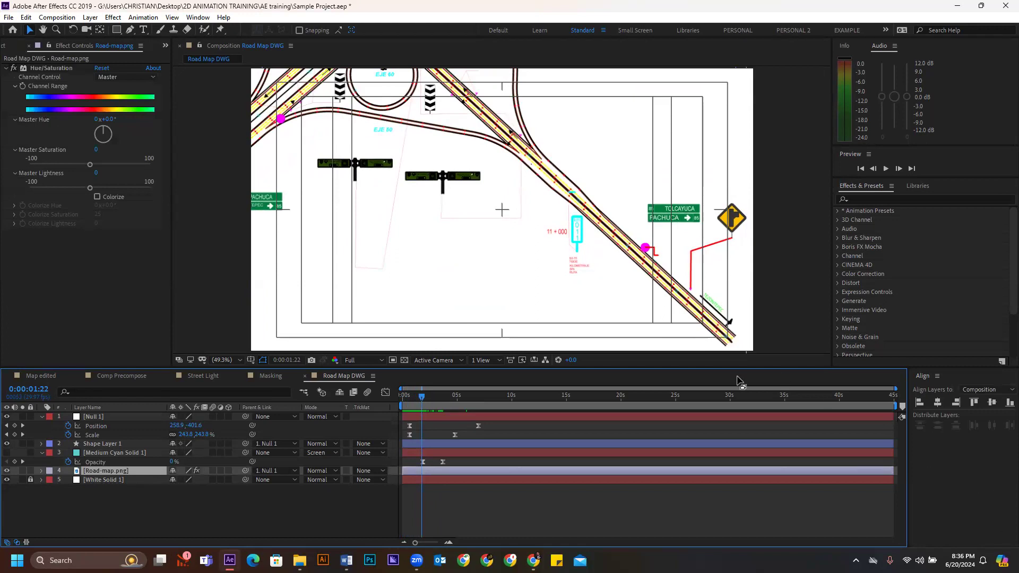
mouse_move(429, 398)
left_mouse_down()
mouse_move(443, 401)
mouse_move(430, 404)
left_mouse_up()
left_click(22, 85)
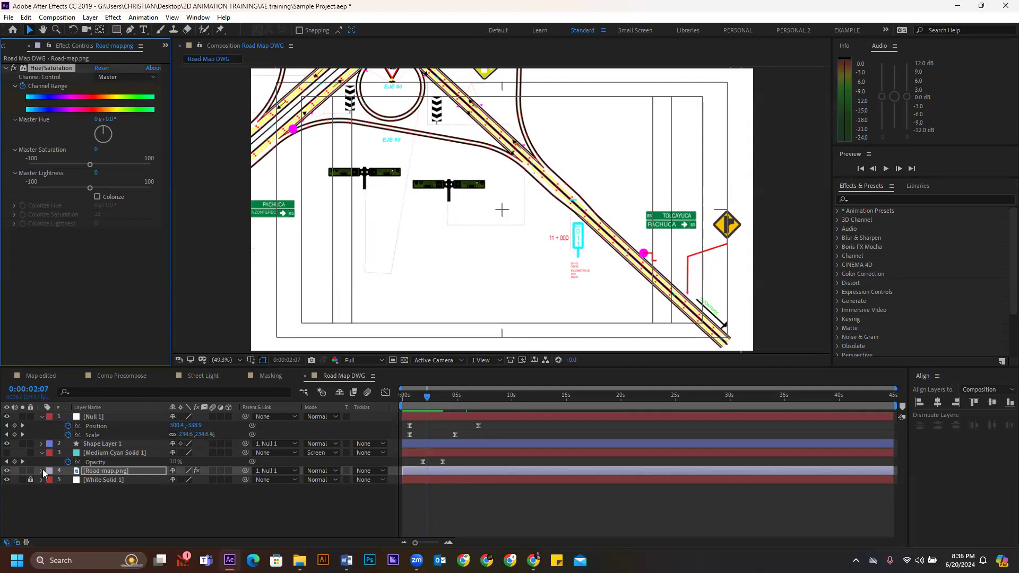
- Expand the Road-map.png layer's effects in the timeline to show the Hue/Saturation properties and the Channel Range keyframe
left_click(43, 472)
left_click(62, 482)
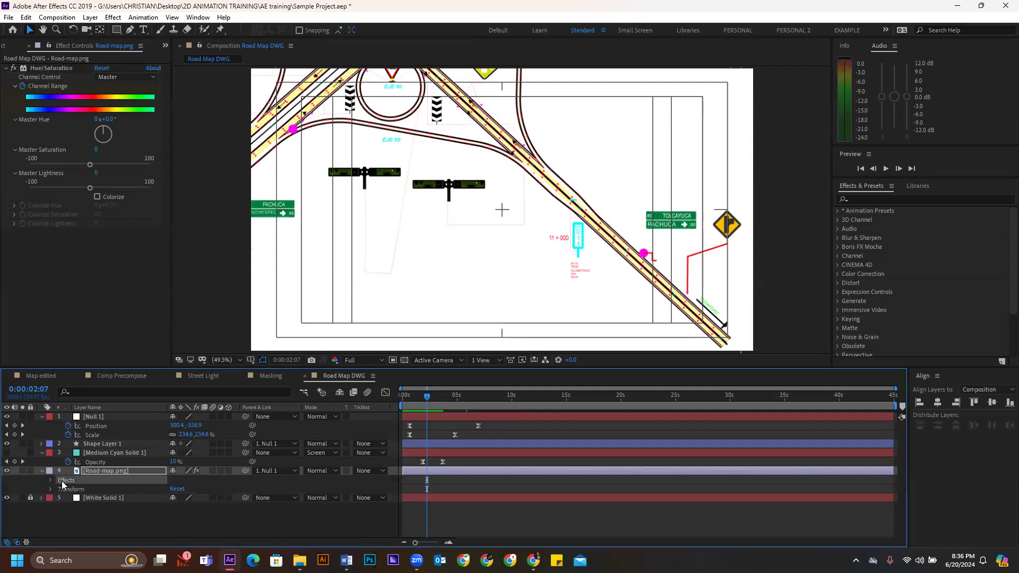
left_click(51, 480)
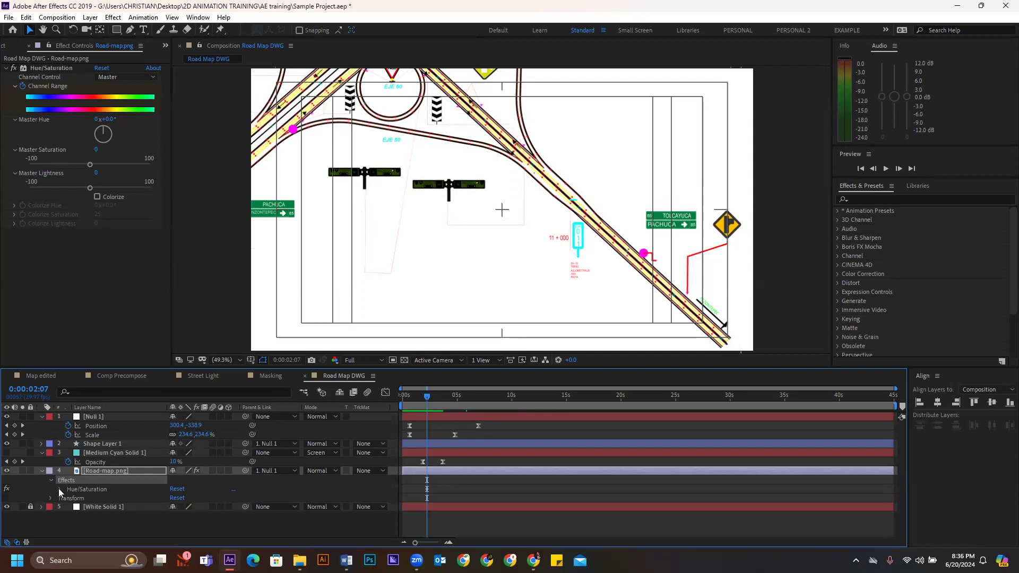
left_click(112, 17)
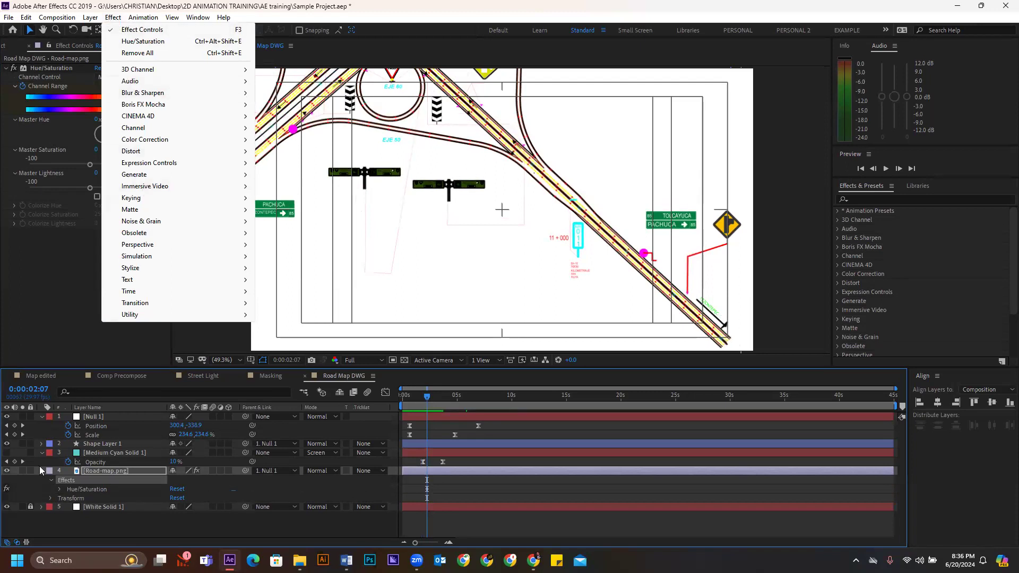
left_click(62, 489)
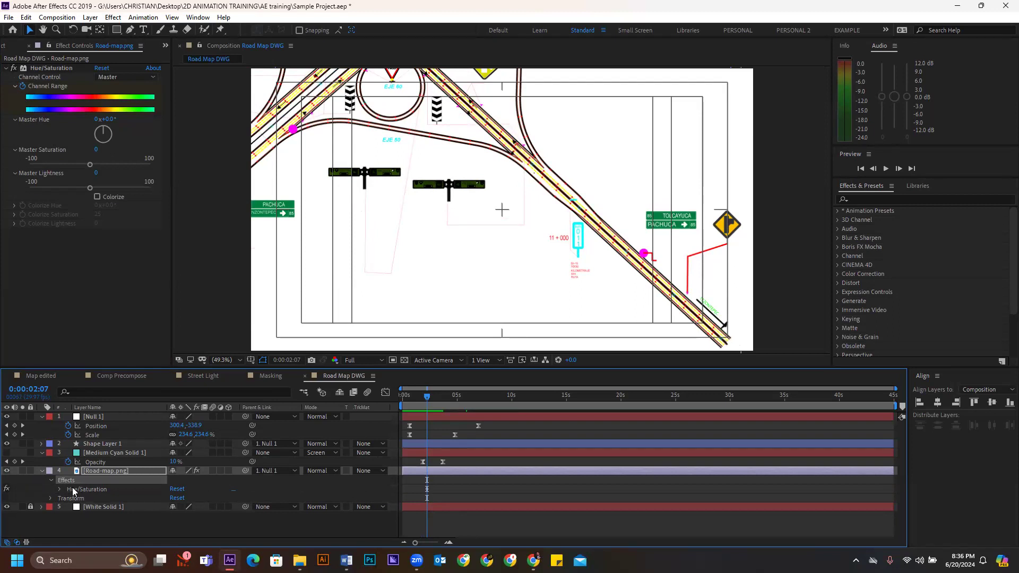
left_click(58, 488)
scroll(77, 494, "down", 1)
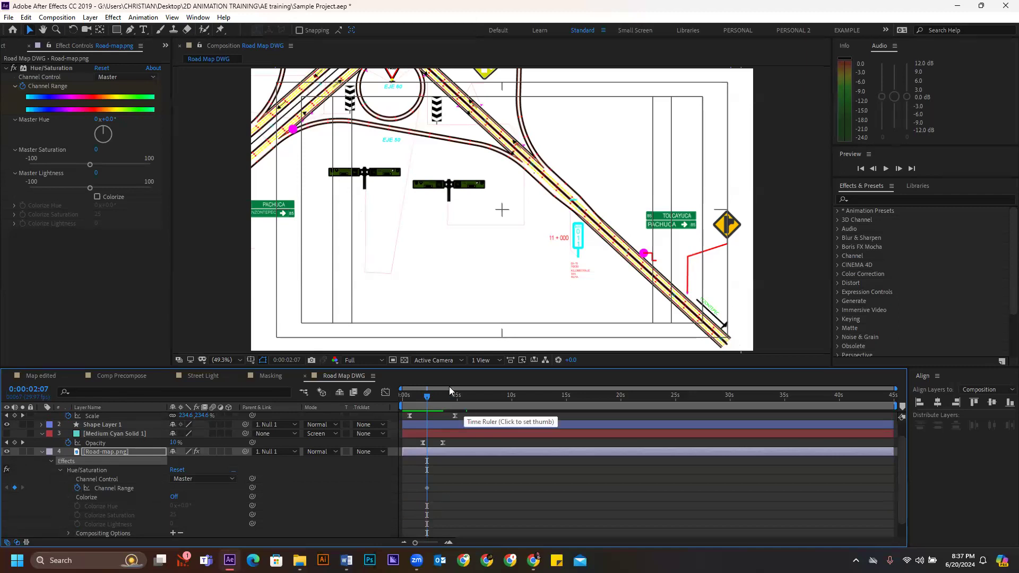
- At 0:00:03:28, set the Road-map.png layer's Master Saturation to -19 and Master Lightness to 31
left_click_drag(428, 395, 449, 397)
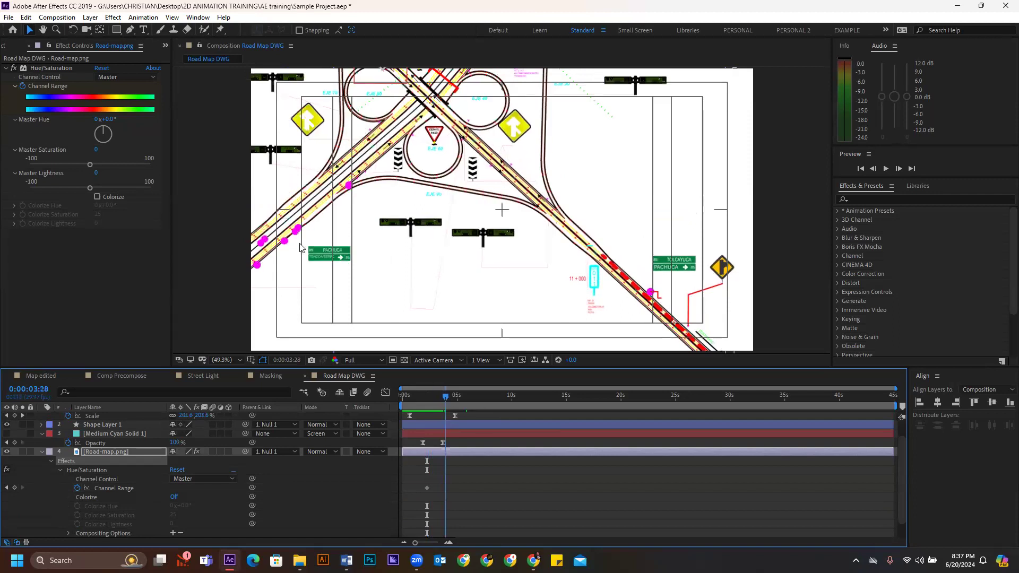
left_click_drag(91, 165, 39, 156)
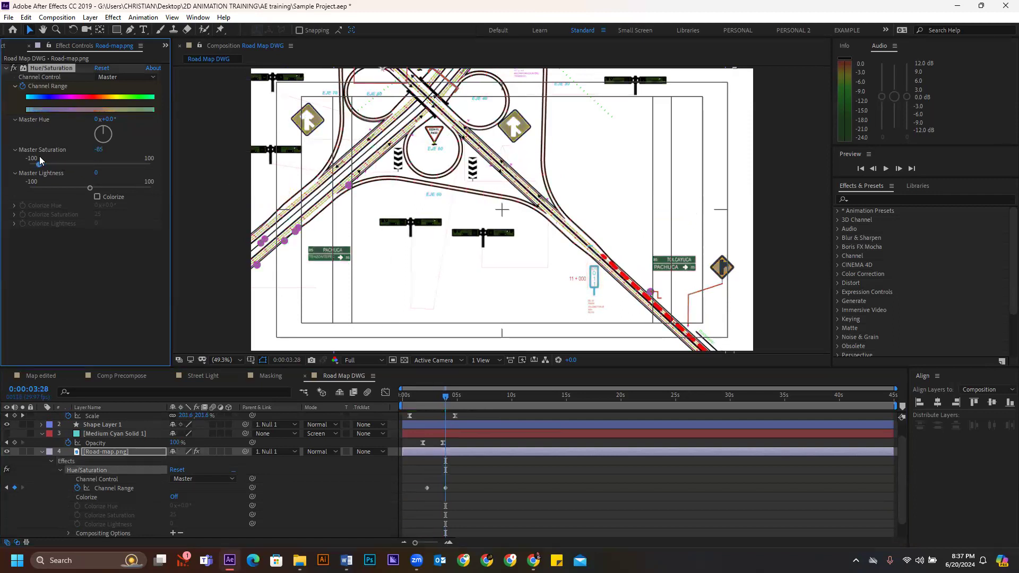
left_click_drag(100, 186, 78, 168)
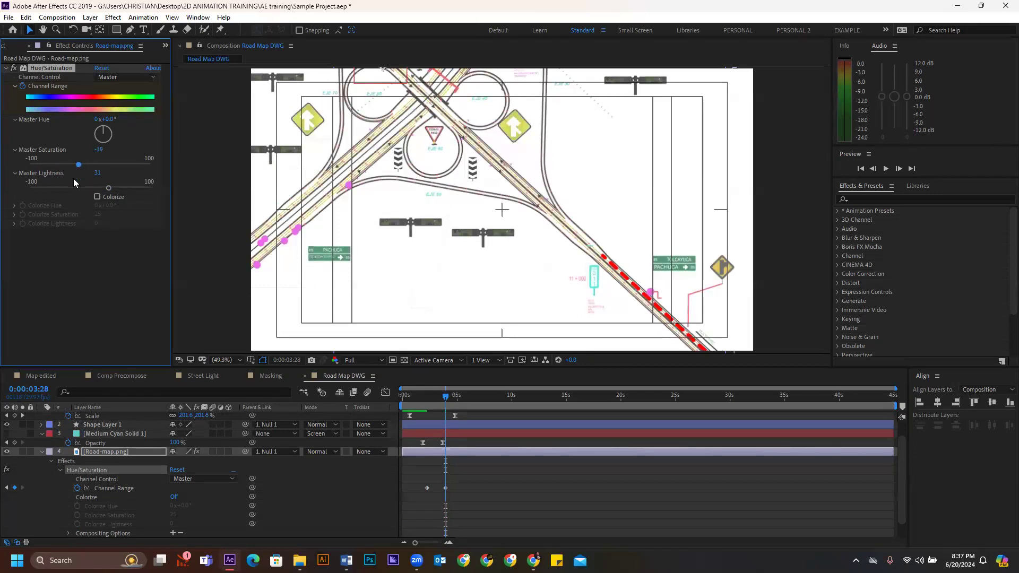
- Set Road-map.png's Master Saturation to -77 and Master Lightness to 55, and apply Easy Ease to both Channel Range keyframes
mouse_move(123, 186)
left_mouse_down()
mouse_move(151, 190)
mouse_move(85, 182)
mouse_move(57, 162)
mouse_move(42, 167)
left_mouse_up()
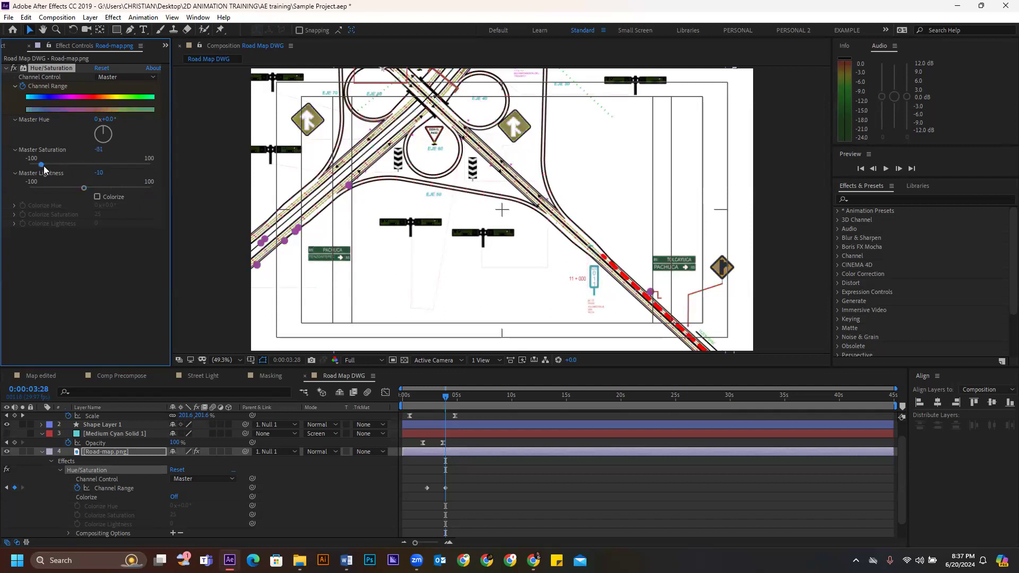
left_click_drag(98, 188, 123, 188)
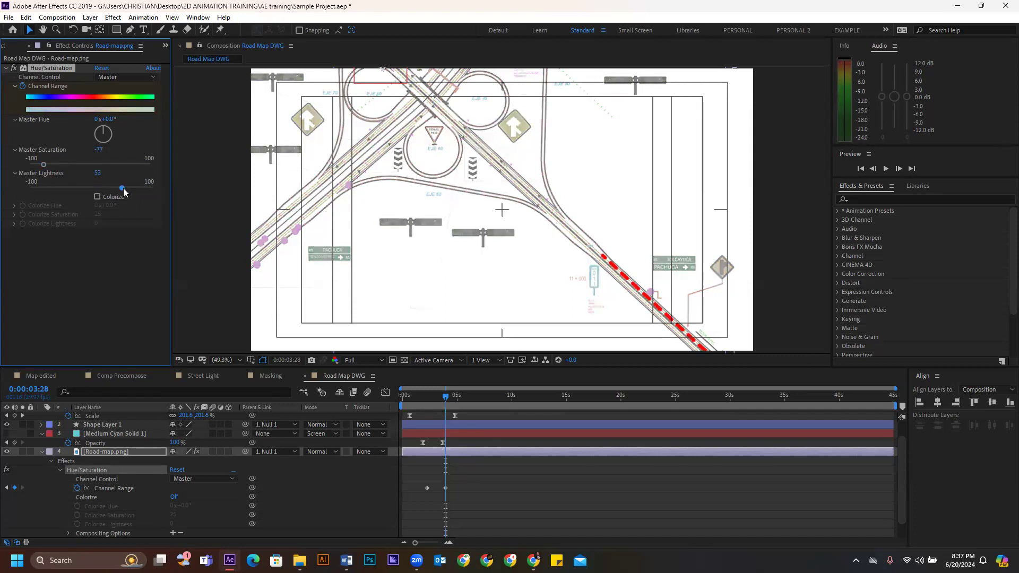
left_click_drag(455, 482, 413, 499)
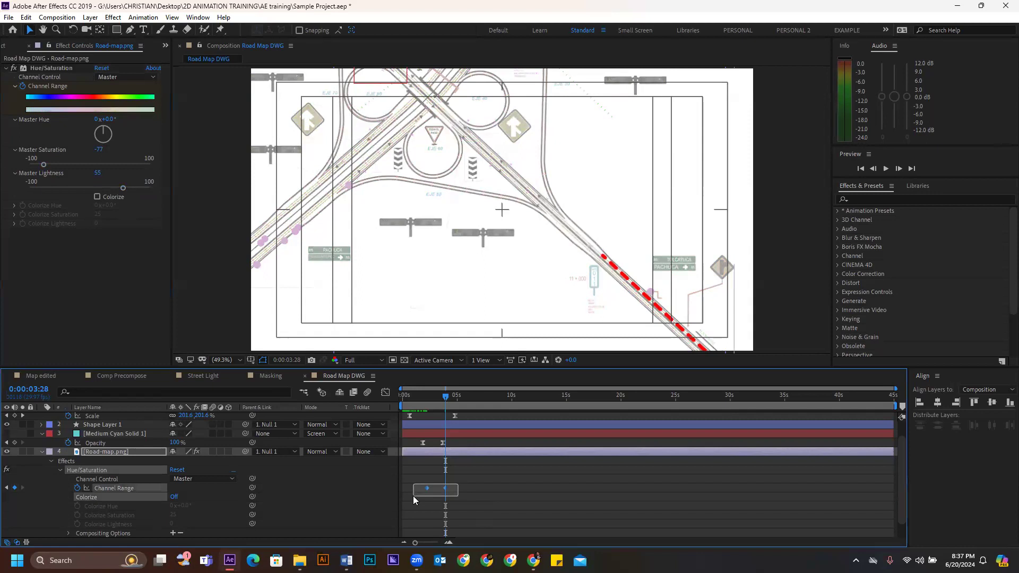
- Preview the road map animation from the start to check the Hue/Saturation fade
left_click_drag(415, 401, 337, 406)
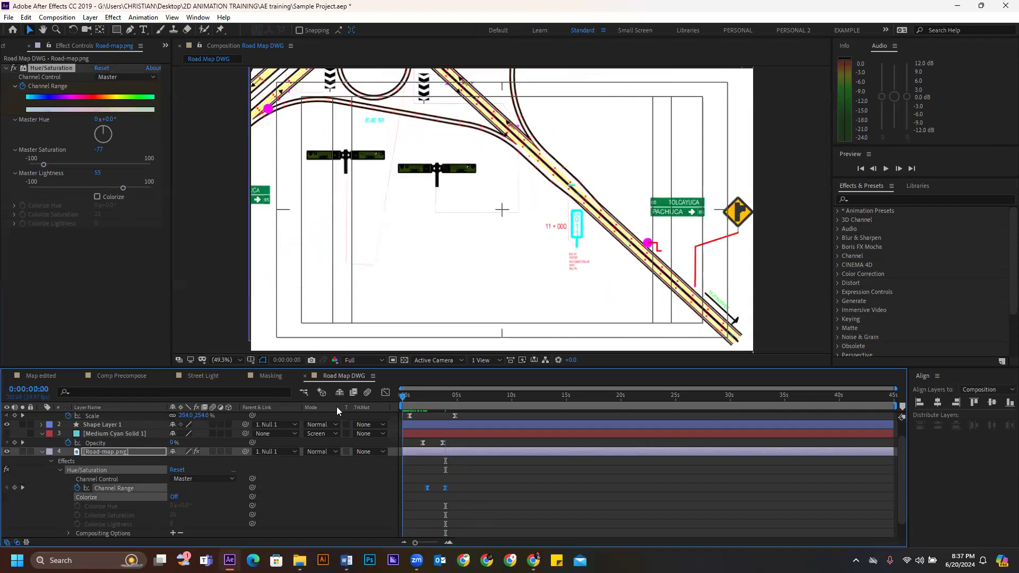
key("space")
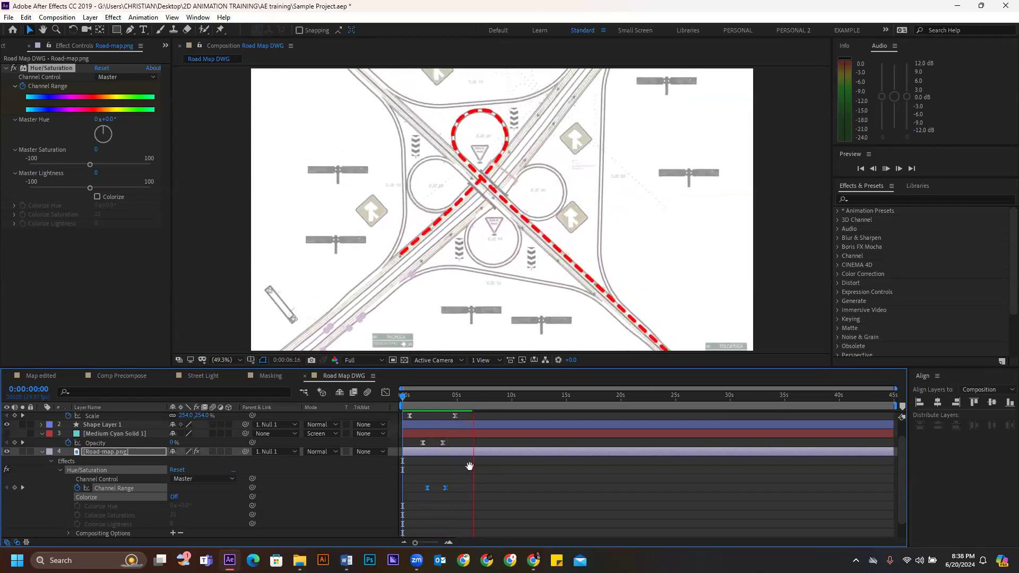
key("space")
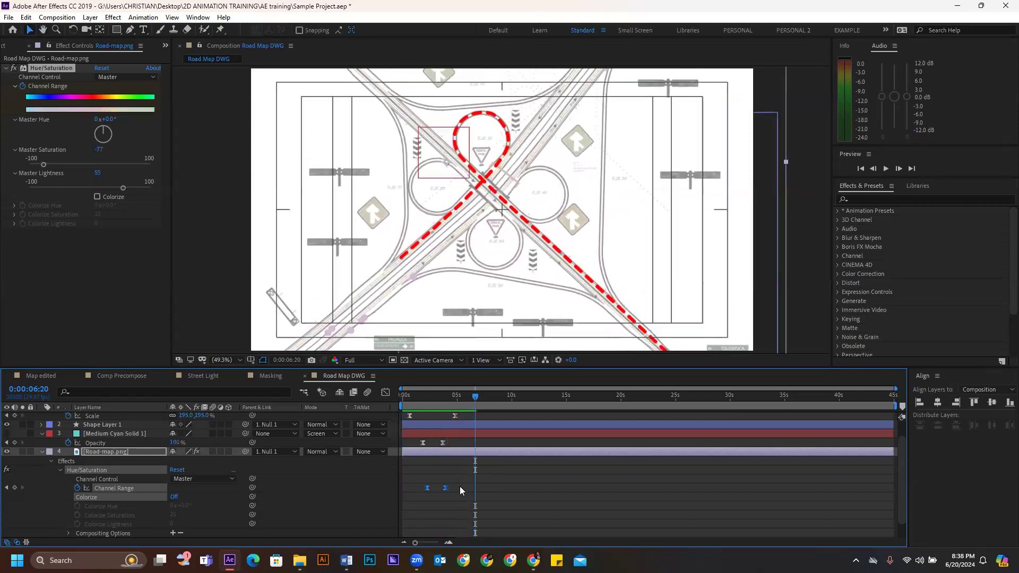
- Toggle the Hue/Saturation effect on Road-map.png to compare the map with and without it, and leave the effect disabled
left_click(13, 69)
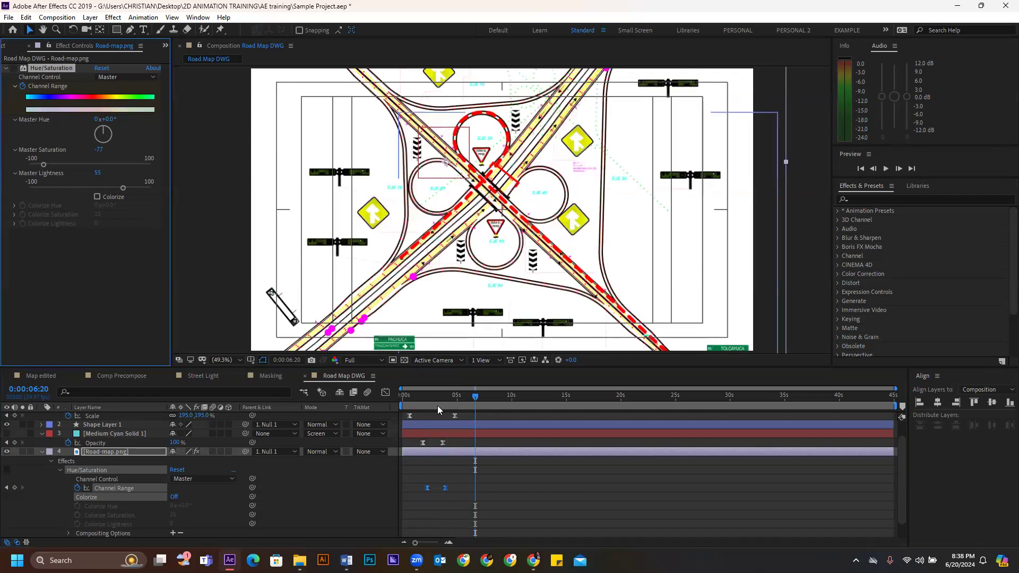
left_click(14, 69)
left_click(14, 69)
left_click(14, 70)
left_click(14, 71)
left_click(14, 71)
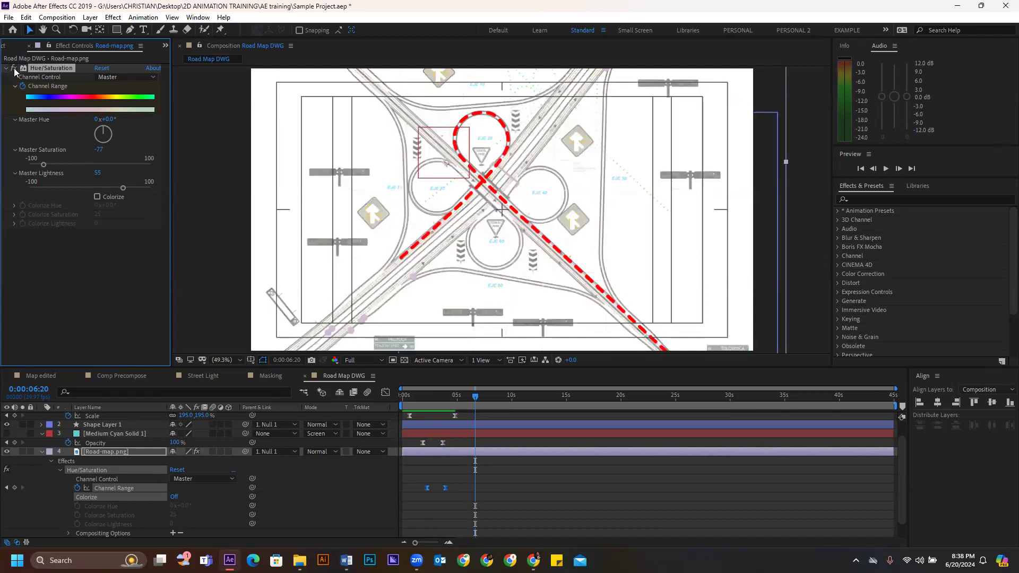
left_click(14, 71)
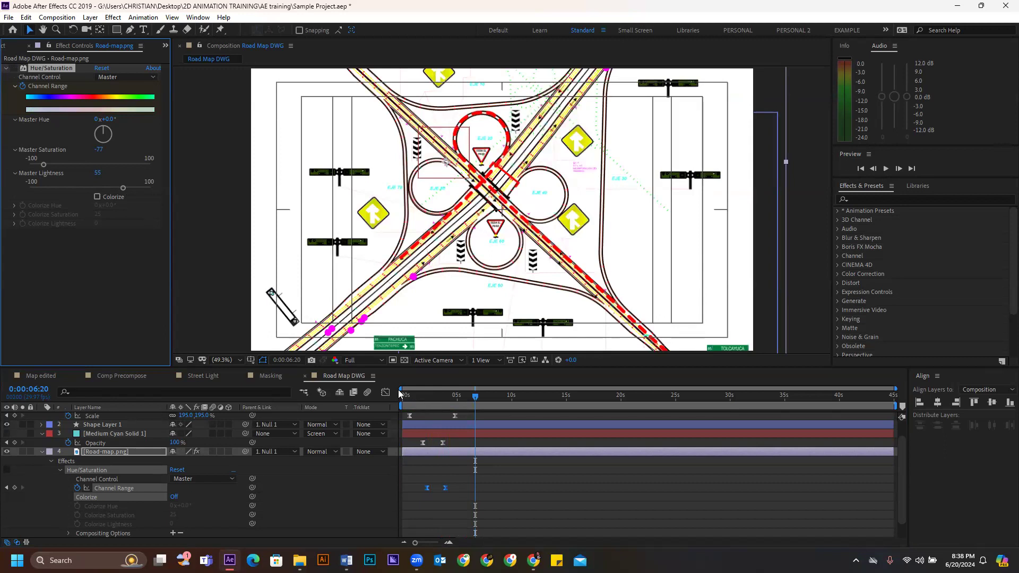
left_click(14, 70)
- Make the Medium Cyan Solid 1 layer visible again and preview the animation from 0:00:01:21
left_click(422, 396)
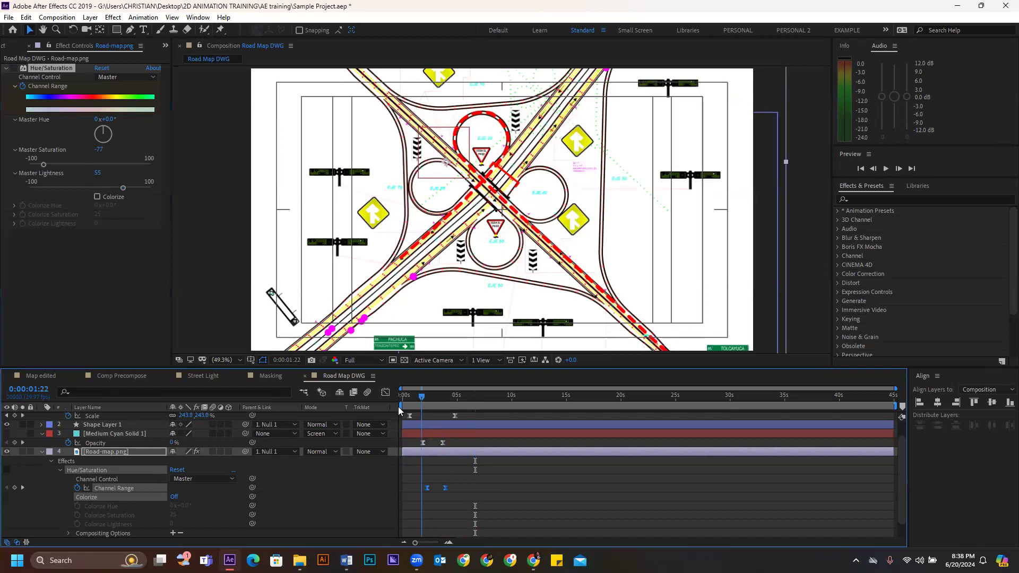
left_click(89, 434)
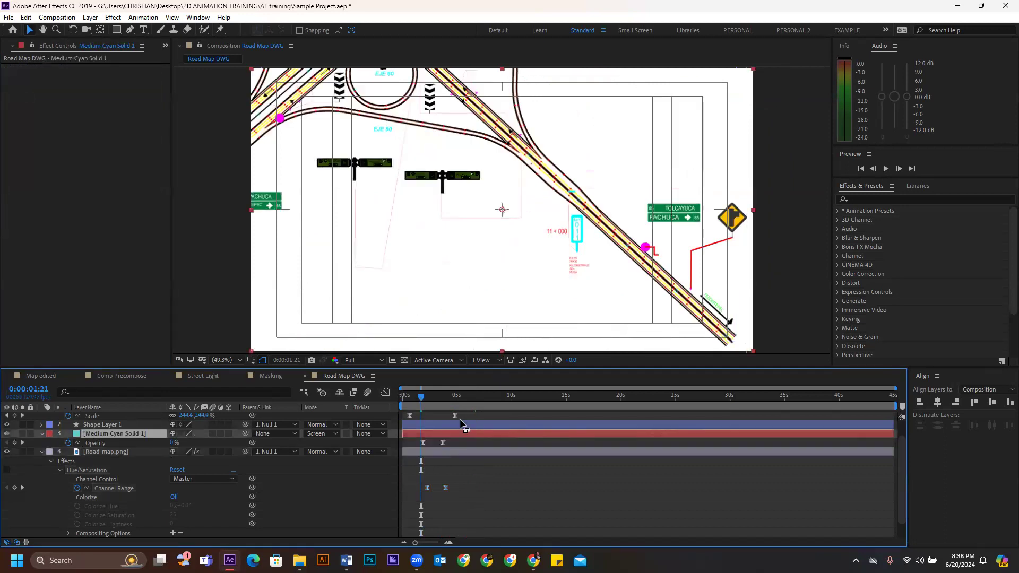
key("space")
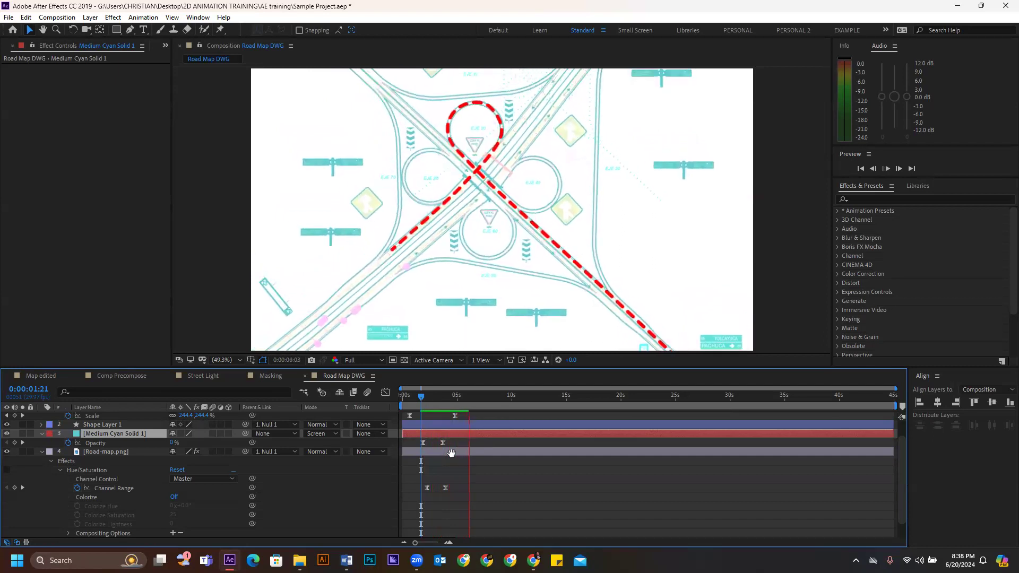
- Collapse the Road-map.png layer's properties and set the current time to 0:00:05:26
left_click(41, 452)
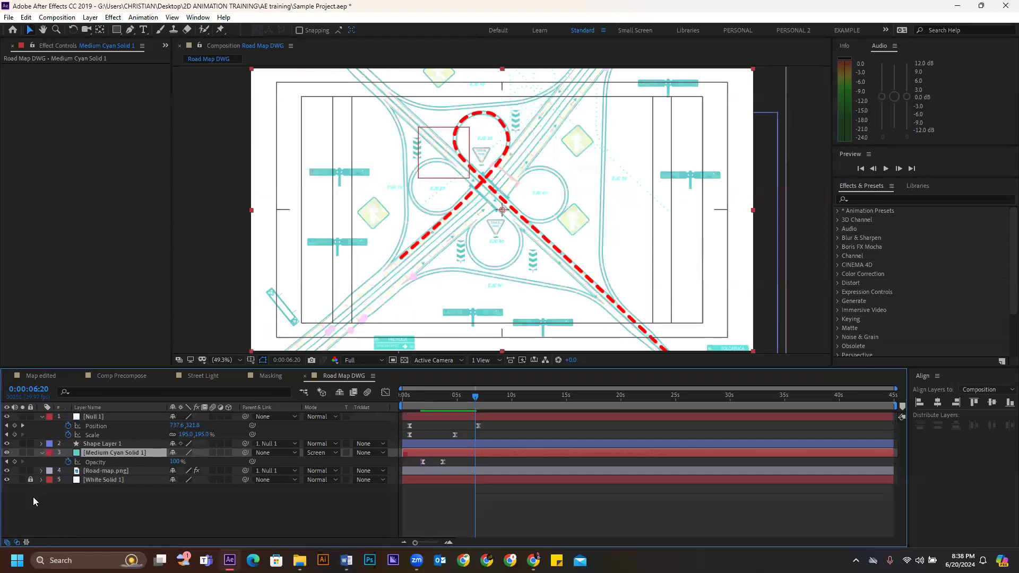
left_click(514, 507)
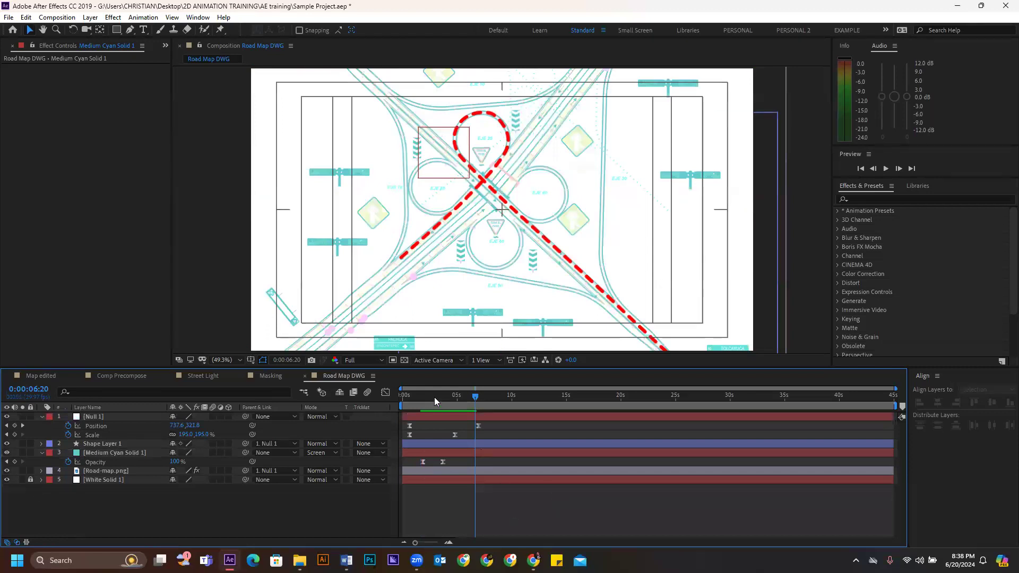
left_click(431, 394)
left_click_drag(408, 399, 466, 398)
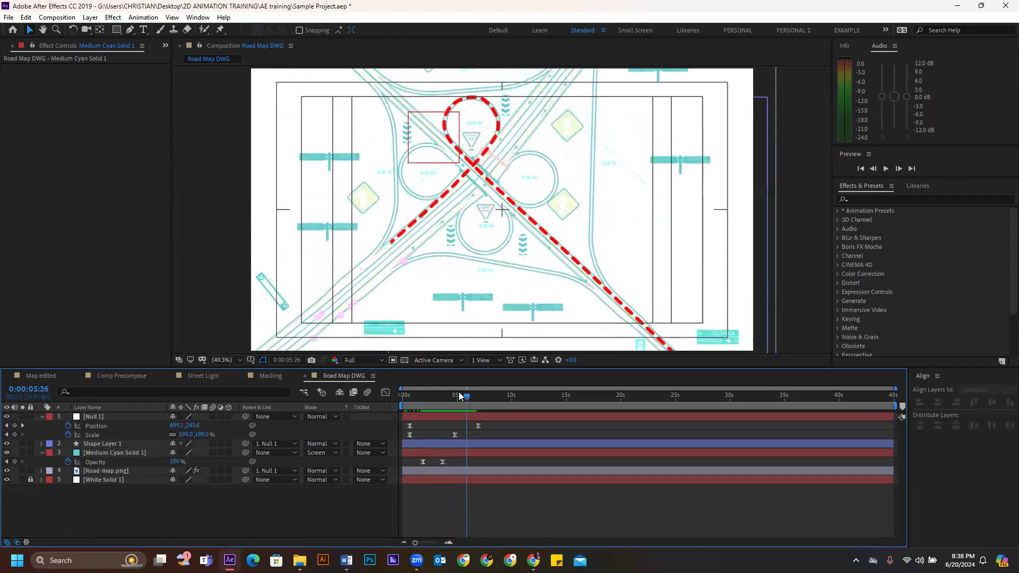
- Add Location icon.png from the project to the Road Map DWG composition, over the route's loop
key("ctrl+0")
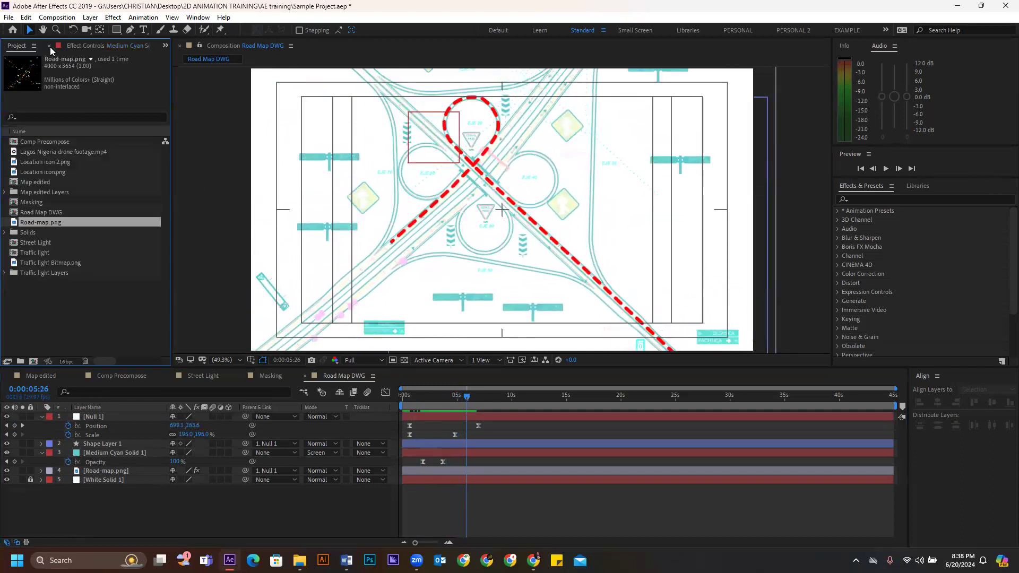
left_click(34, 277)
left_click(38, 165)
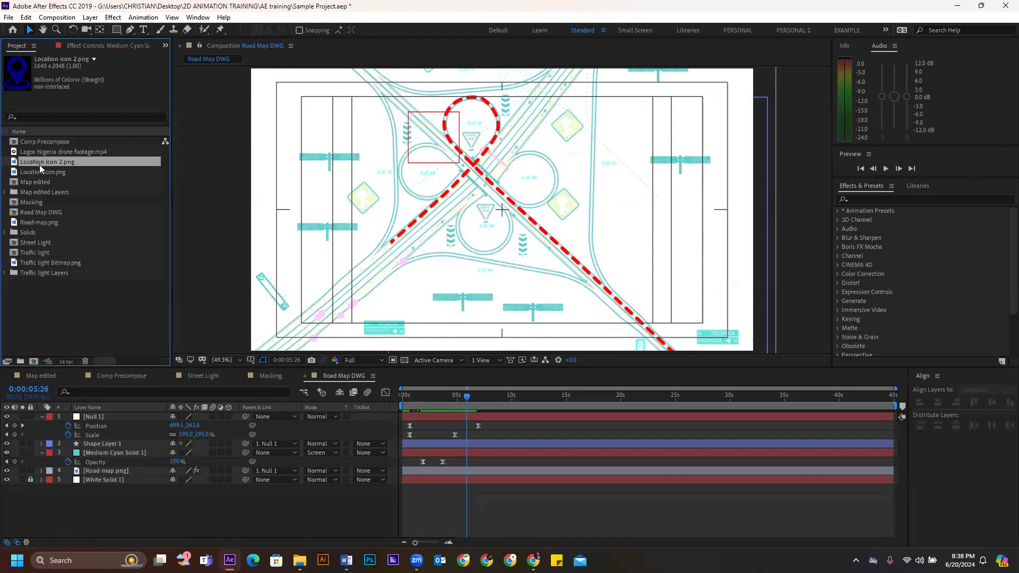
left_click(37, 170)
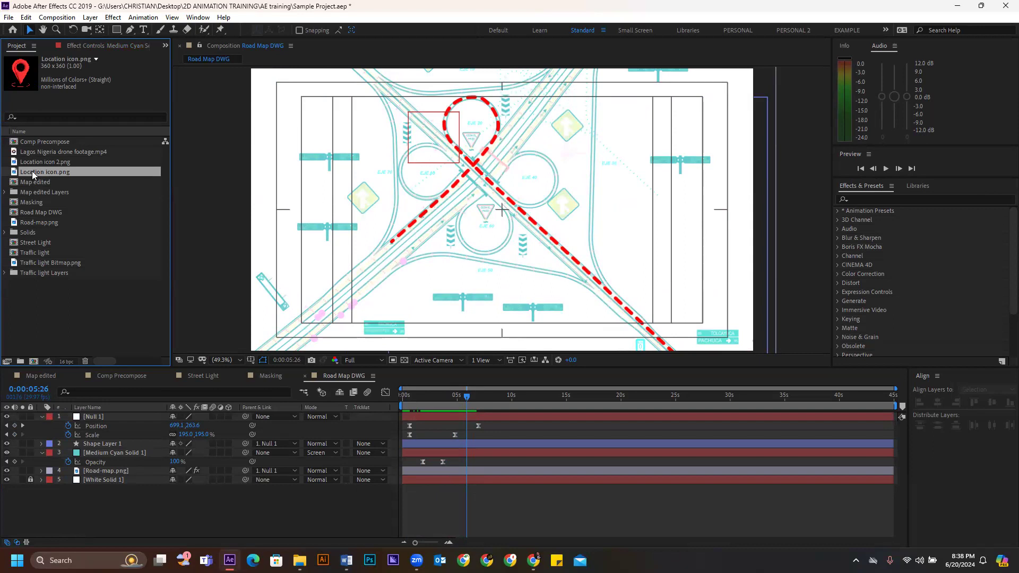
left_click_drag(32, 170, 477, 135)
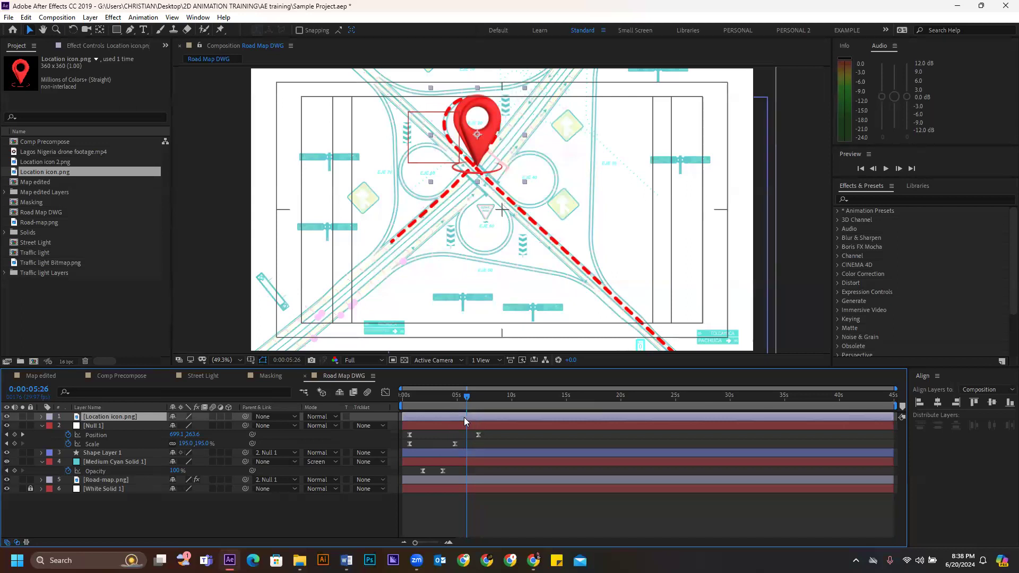
- Scale the Location icon.png layer to 41% and place the pin at the lower-left end of the dashed route
key("s")
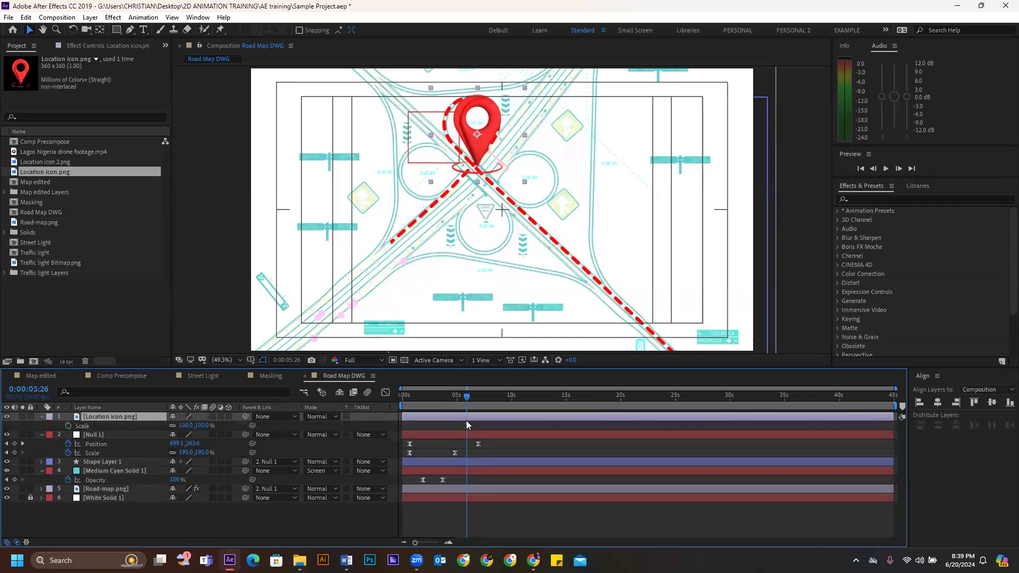
left_click_drag(186, 420, 148, 417)
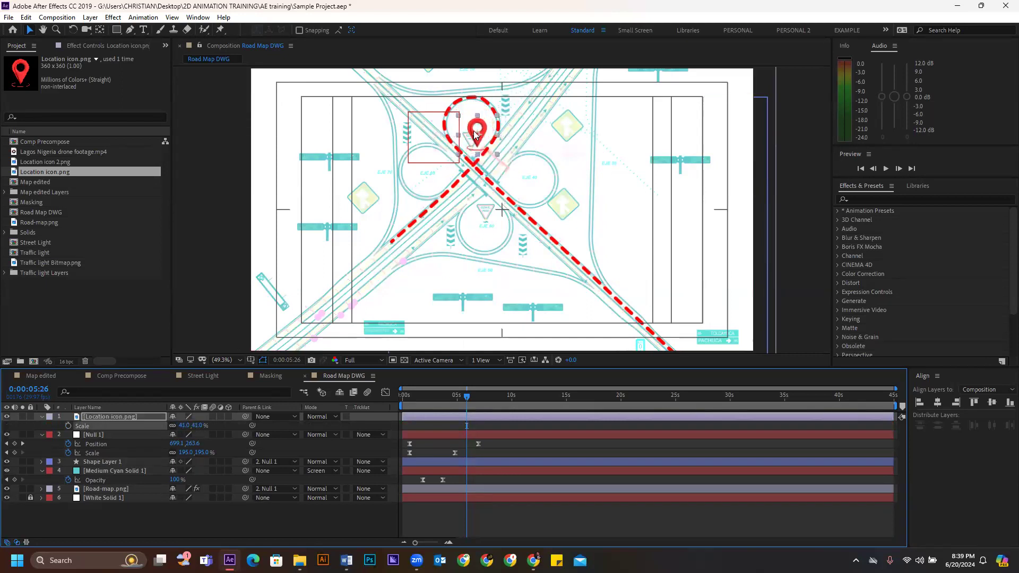
left_click_drag(478, 136, 391, 229)
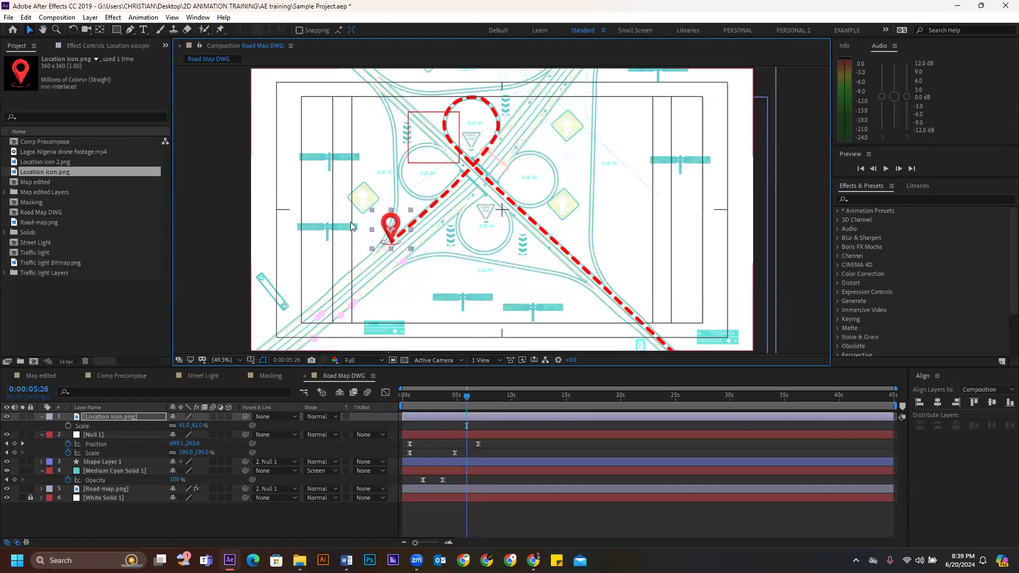
- Move the anchor point of the Location icon.png layer to the tip of the pin
scroll(373, 243, "up", 1)
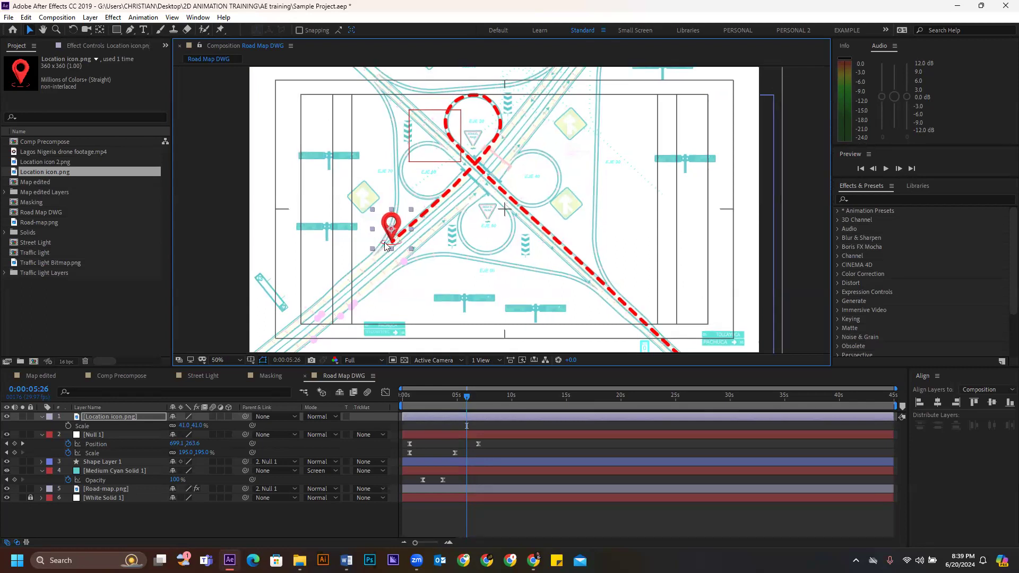
scroll(385, 243, "up", 2)
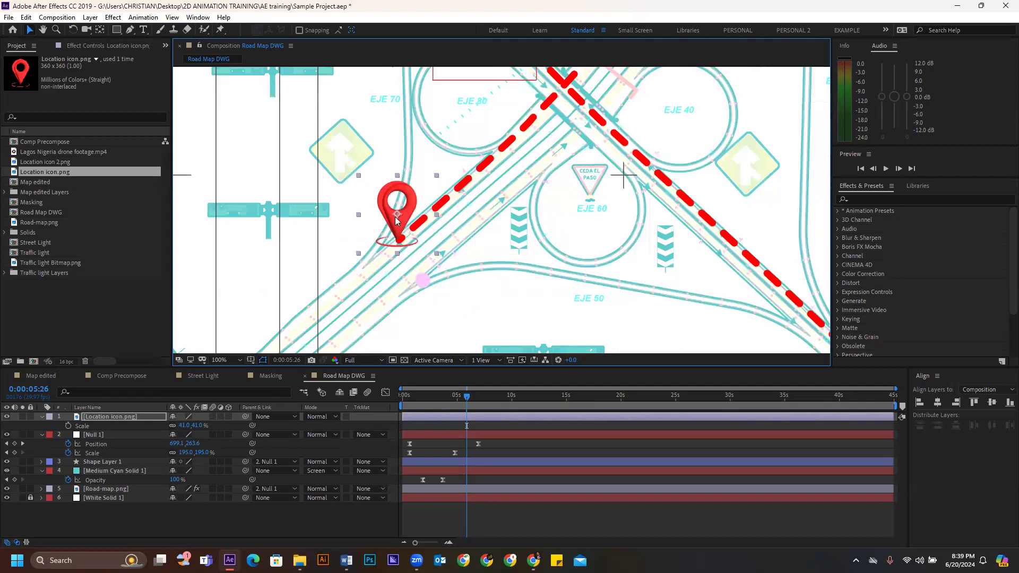
scroll(356, 235, "up", 1)
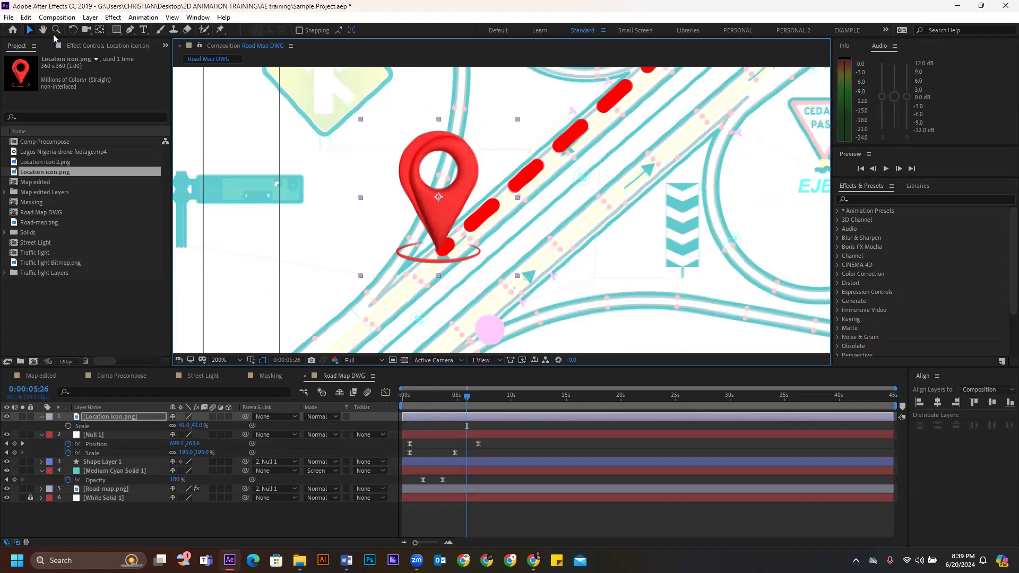
left_click(100, 30)
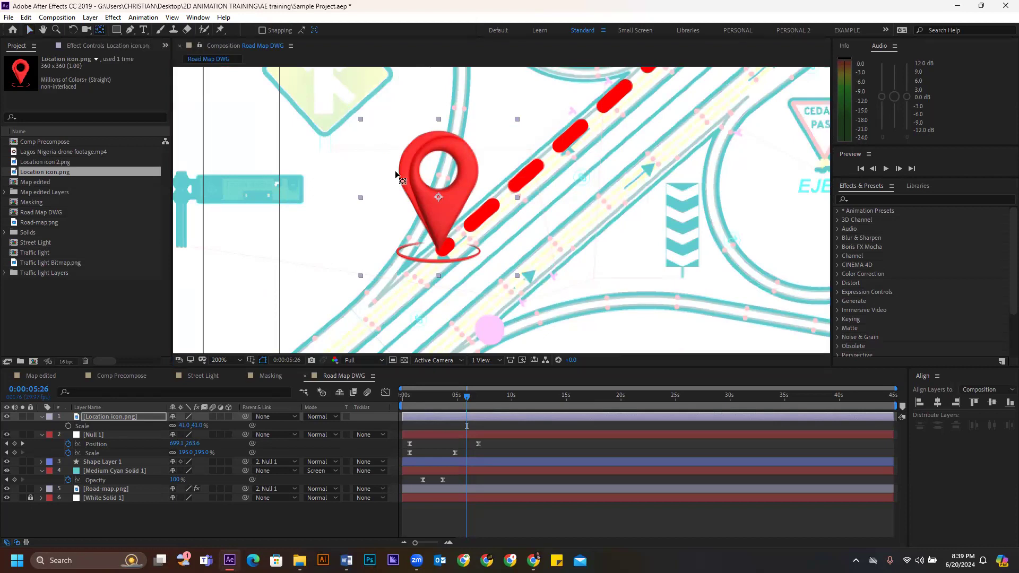
left_click(437, 199)
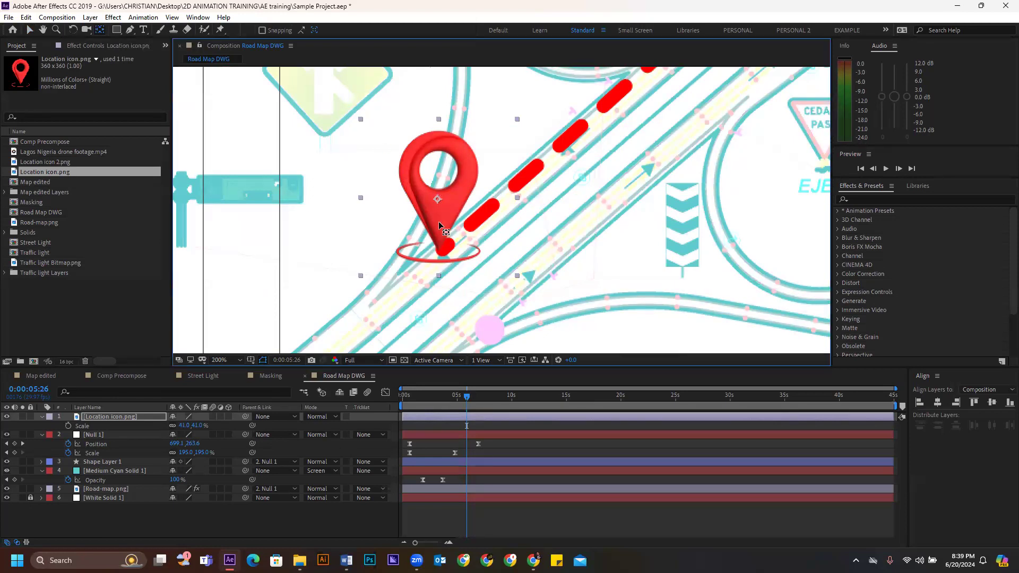
left_click_drag(442, 243, 439, 250)
key("v")
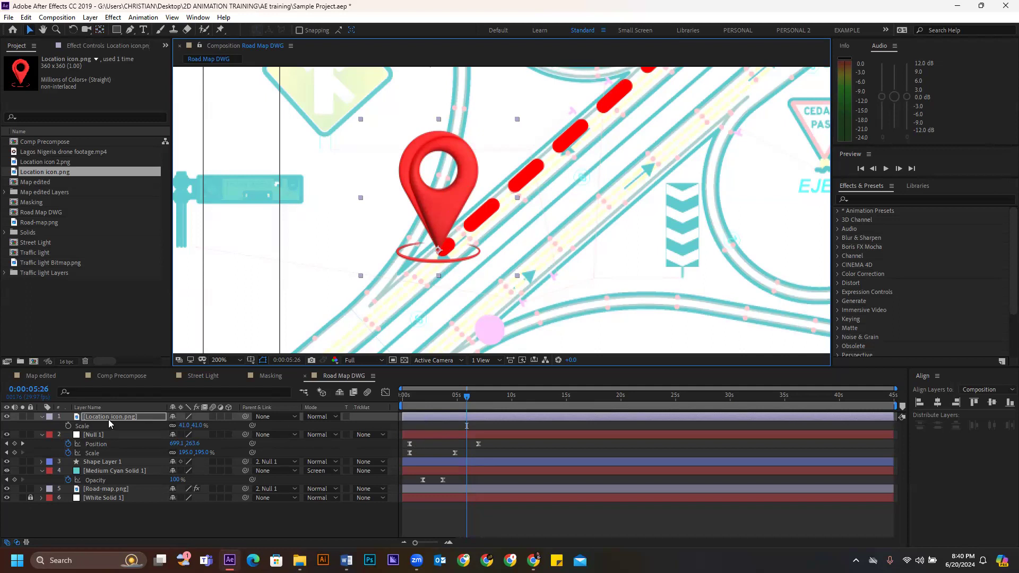
- Start the Location icon.png layer about 3 seconds in, and at 0:00:07:28 move the pin back onto the dashed route's end
left_click_drag(435, 416, 460, 395)
scroll(461, 332, "down", 2)
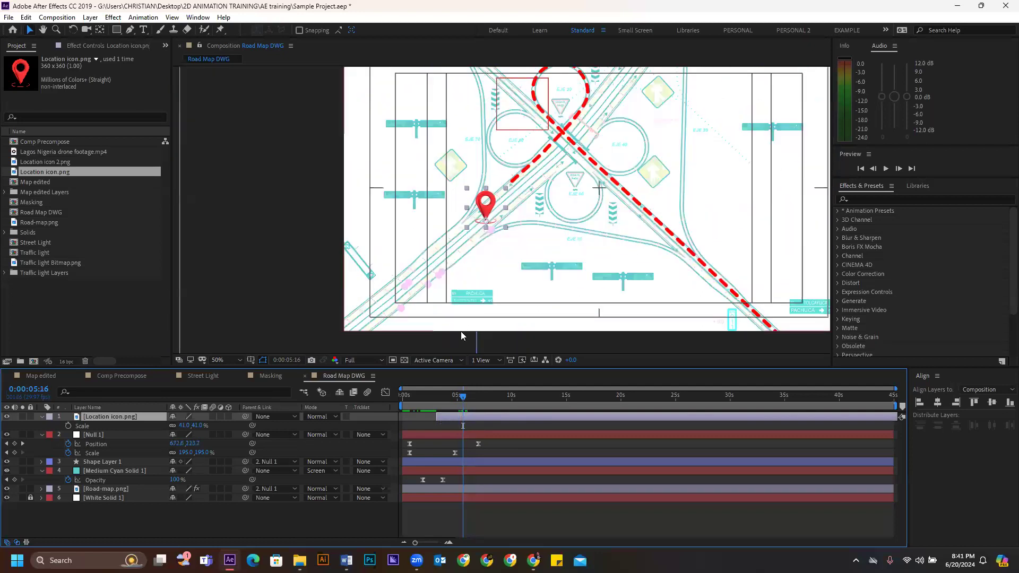
left_click_drag(463, 396, 488, 399)
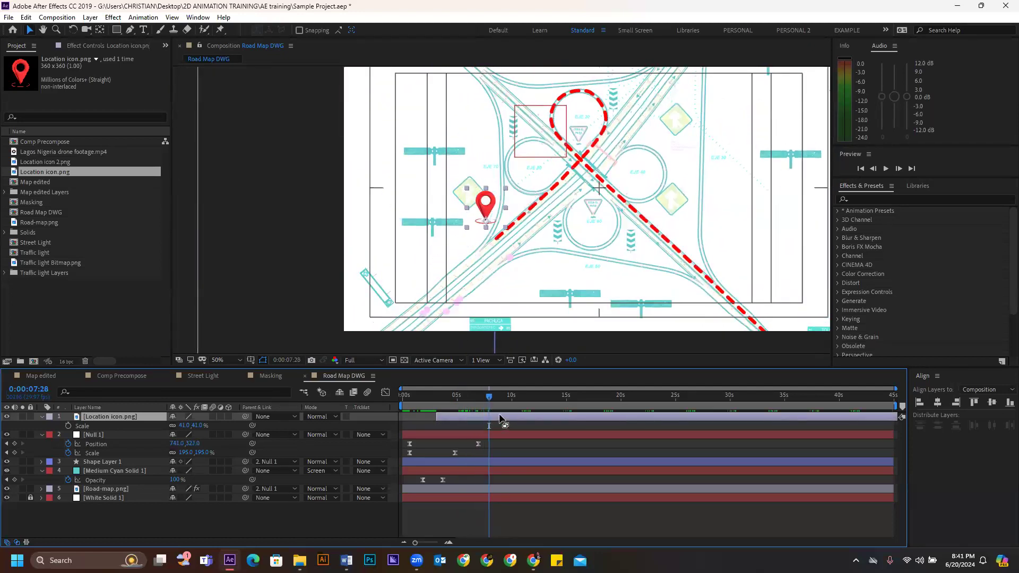
left_click_drag(489, 206, 499, 223)
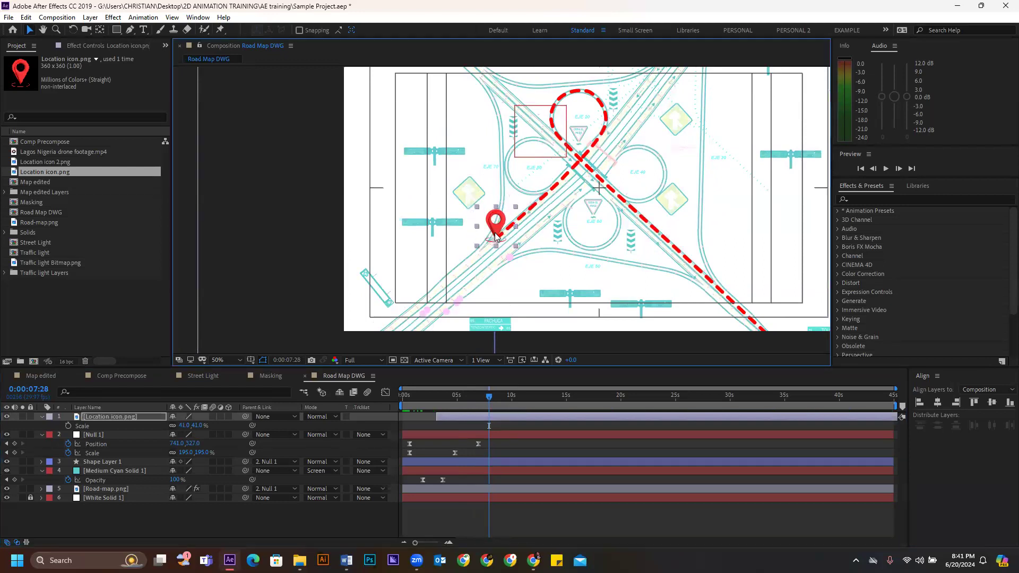
- Parent the Location icon.png layer to Null 1 and expand its Transform properties
left_click(95, 435)
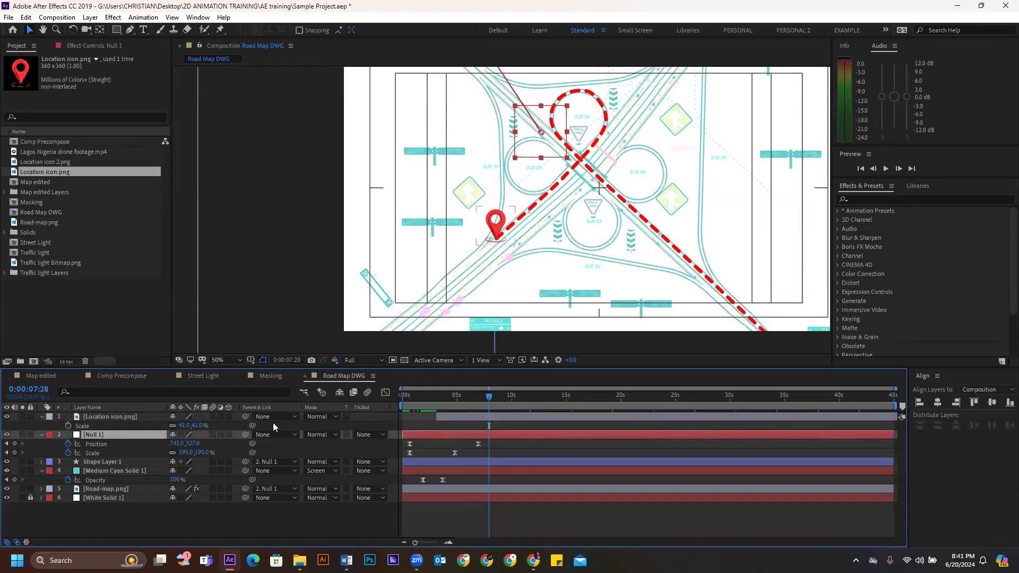
left_click_drag(242, 419, 123, 433)
mouse_move(252, 424)
left_mouse_down()
mouse_move(227, 425)
mouse_move(243, 421)
left_mouse_up()
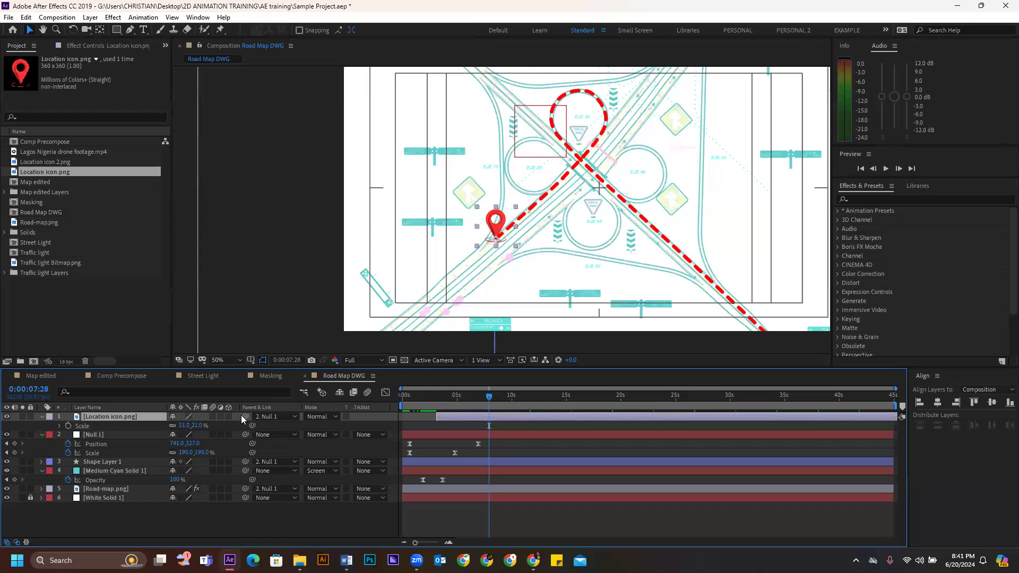
left_click(42, 417)
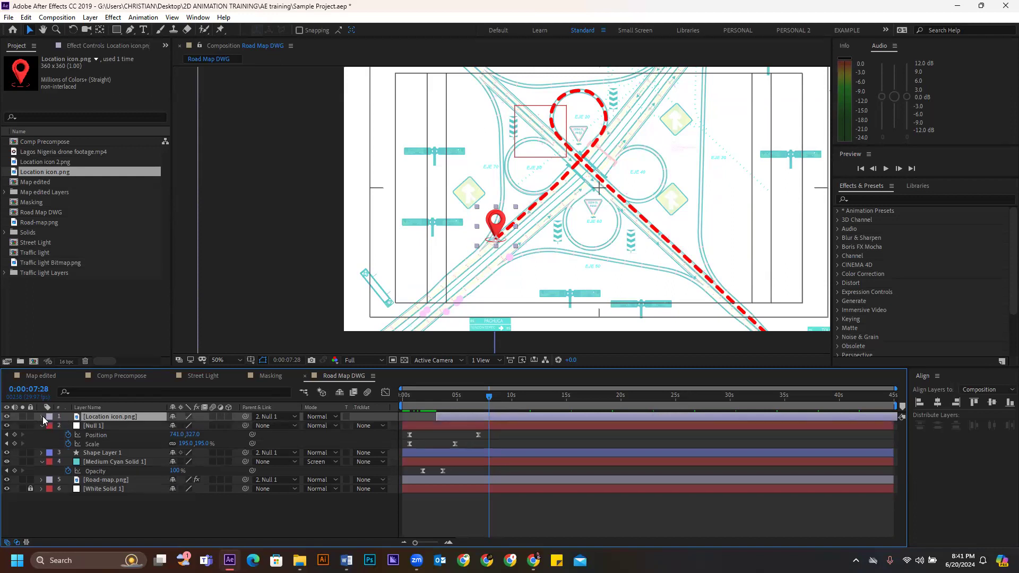
left_click(41, 417)
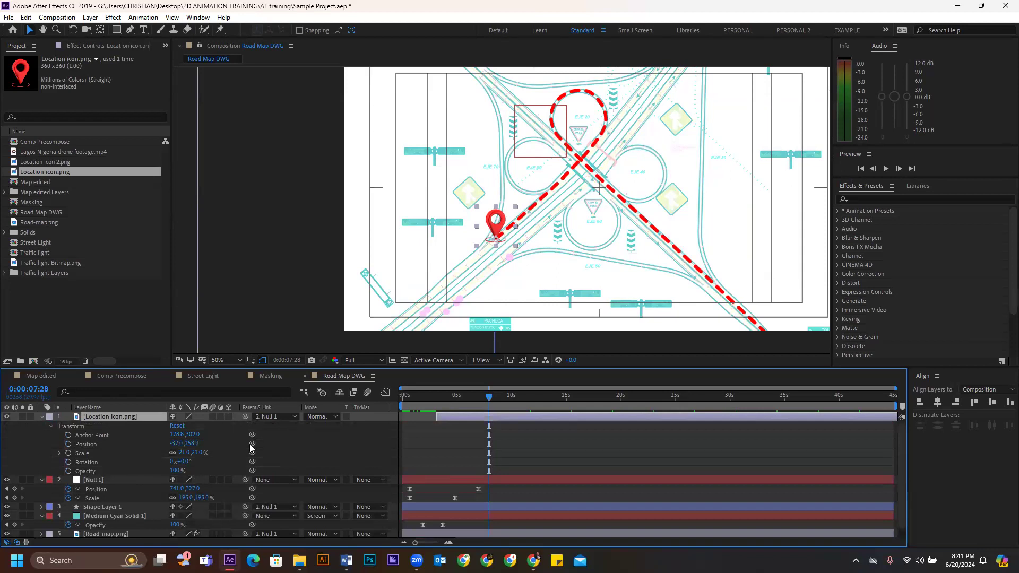
- Collapse the Location icon.png layer's properties and move the Null 1 layer to the top of the layer stack
left_click_drag(244, 416, 228, 435)
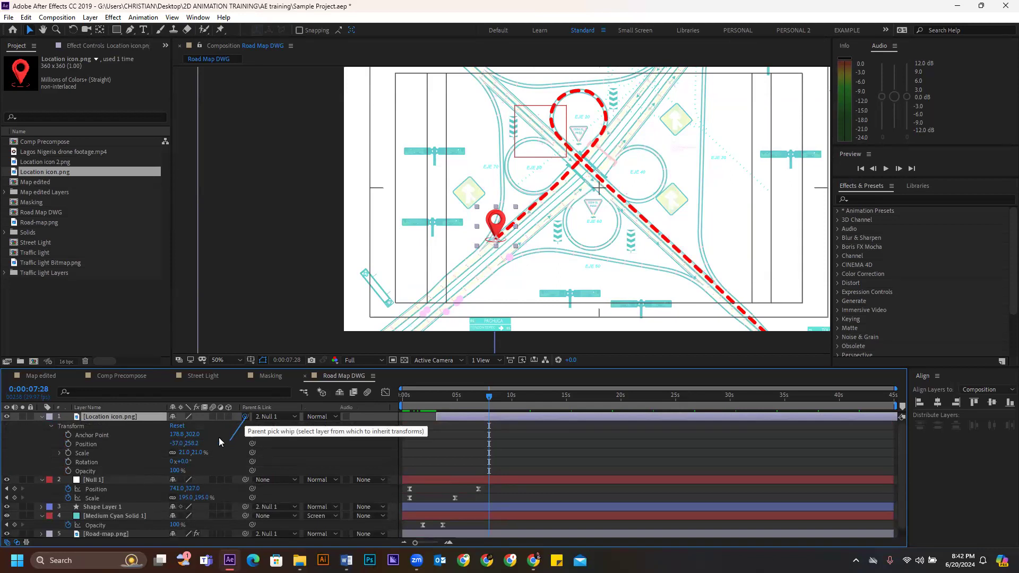
left_click_drag(230, 440, 245, 417)
left_click(40, 417)
left_click(99, 428)
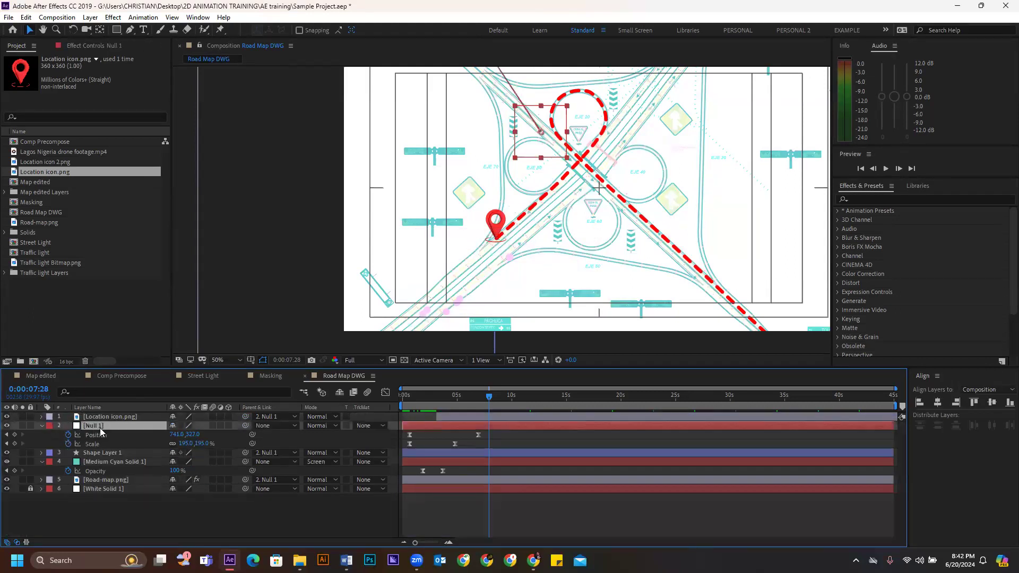
left_click_drag(101, 416, 103, 411)
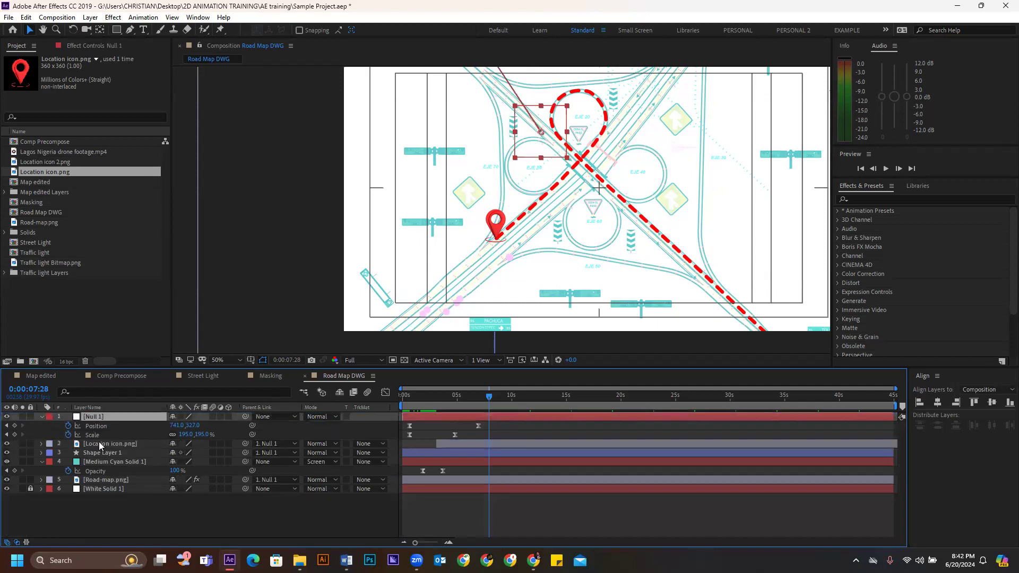
- Show only the Scale property of the Location icon.png layer and shift the layer to start at about 4.7 seconds
left_click(107, 442)
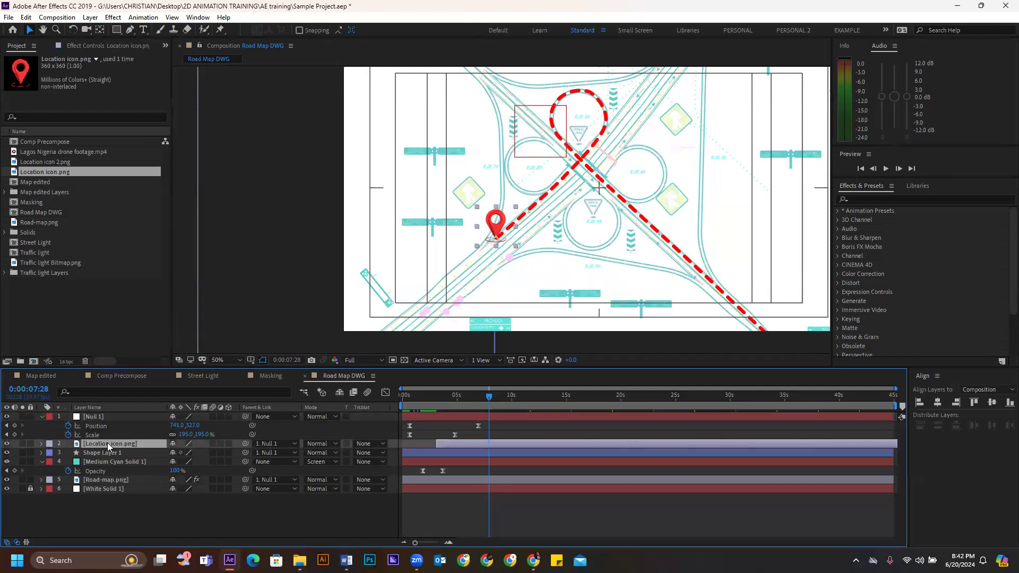
key("s")
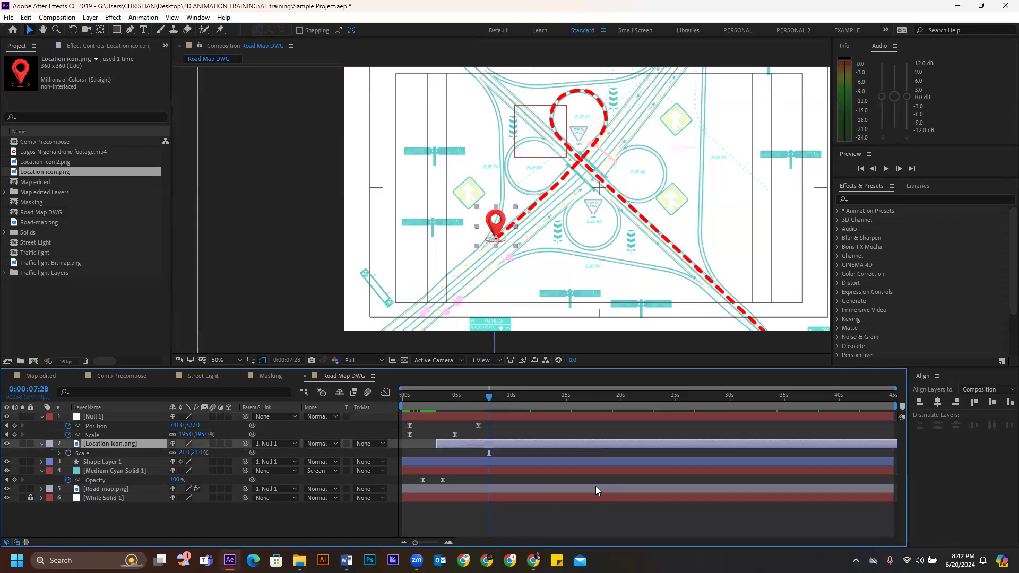
left_click(114, 415)
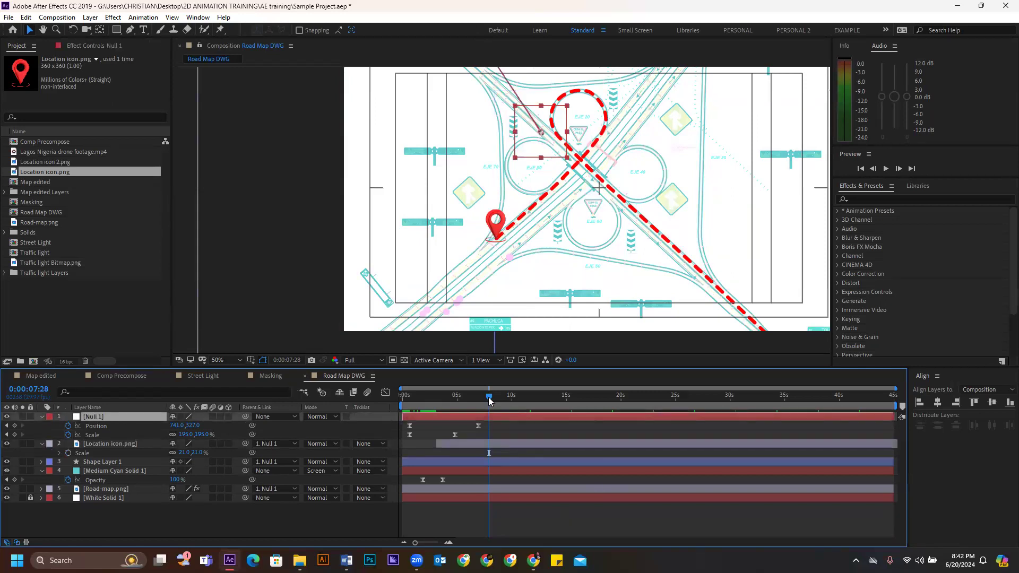
left_click_drag(482, 396, 463, 401)
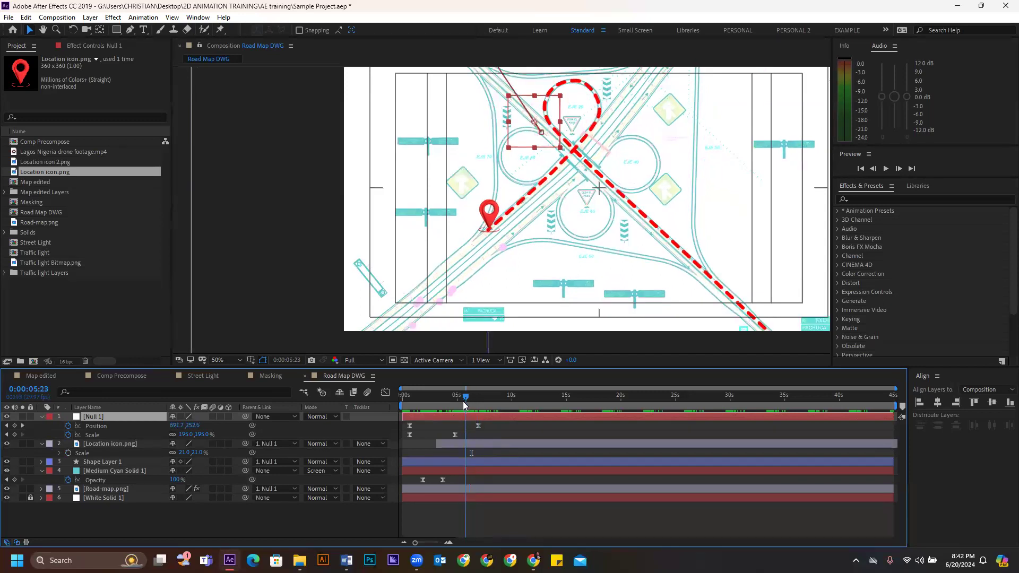
left_click_drag(453, 447, 471, 447)
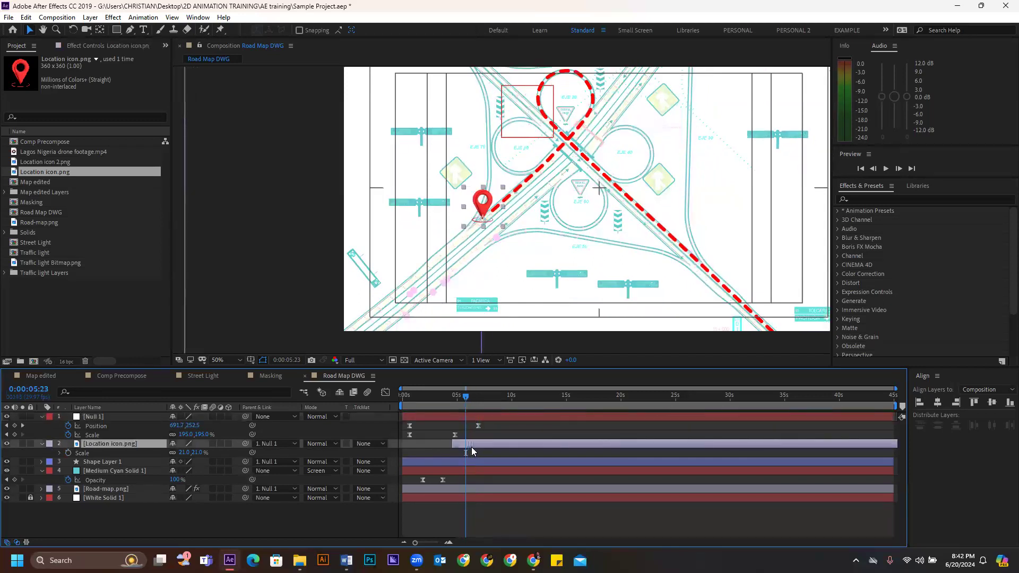
- At 0:00:05:28, set the Location icon.png layer's scale to 0% and create a Scale keyframe
left_click(455, 398)
left_click_drag(457, 402, 467, 410)
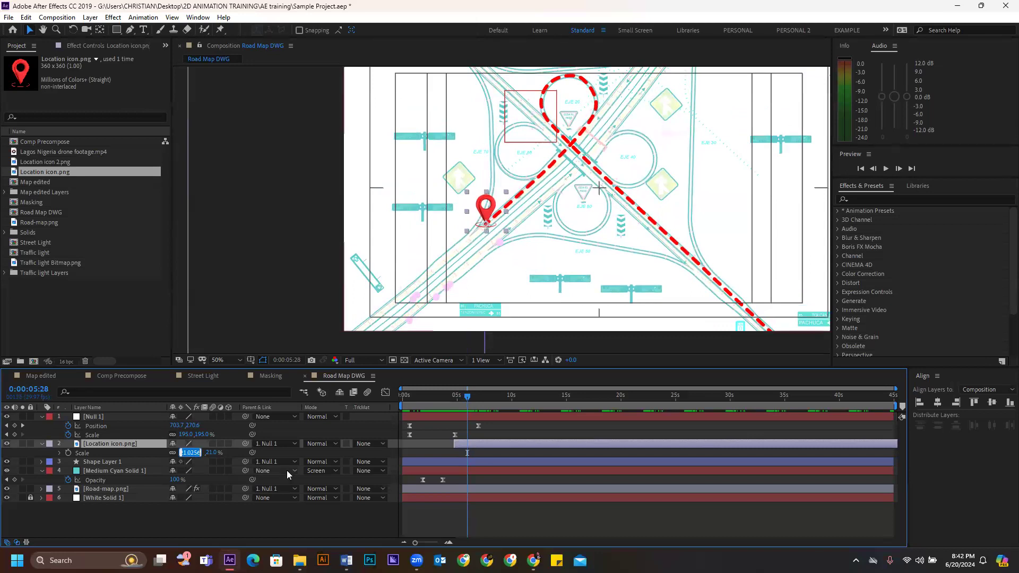
type("0")
key("Return")
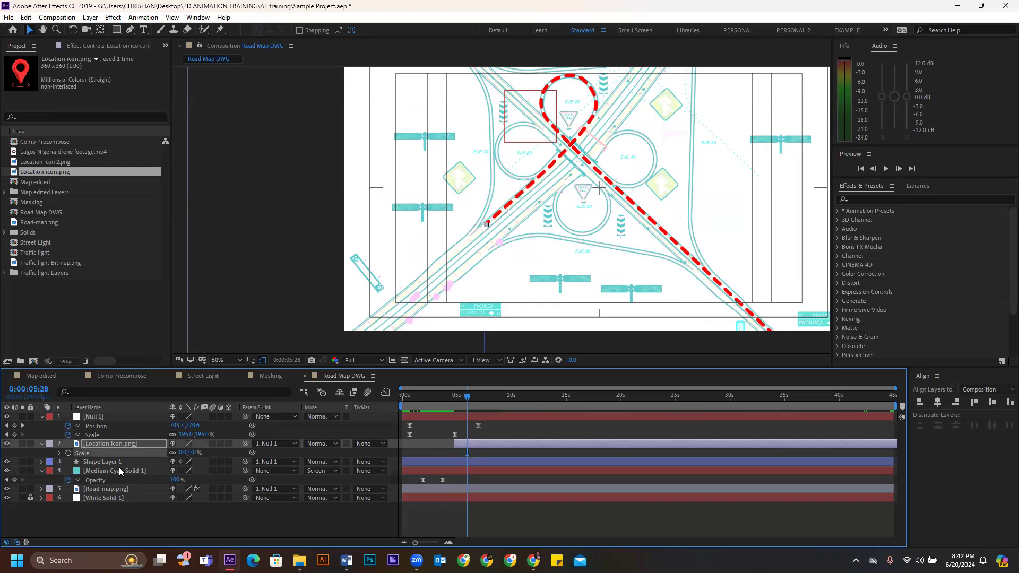
left_click(68, 453)
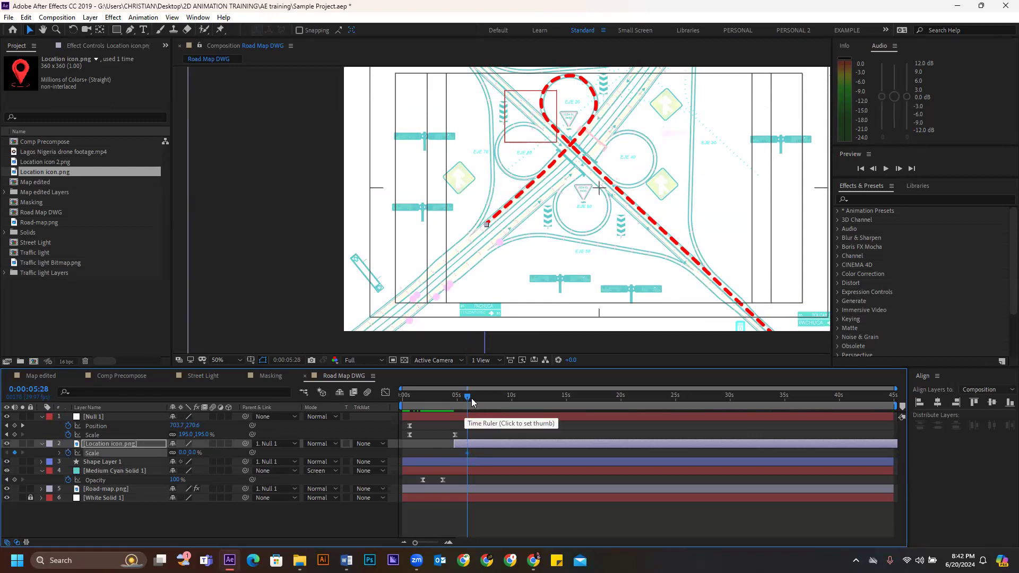
- At 0:00:07:19, add a Scale keyframe of 25% to the Location icon.png layer
left_click_drag(472, 396, 487, 399)
left_click(183, 452)
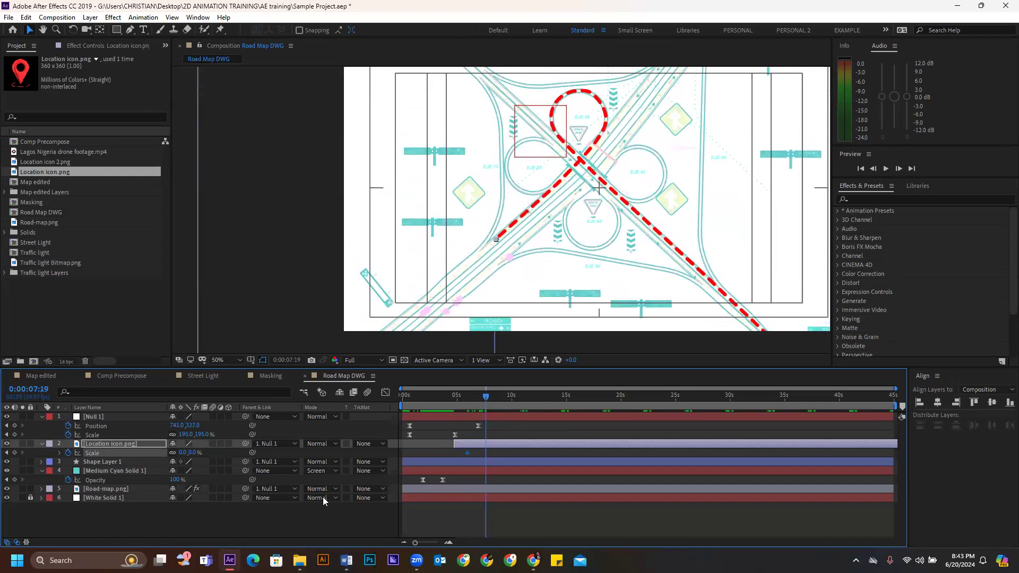
type("30")
key("Return")
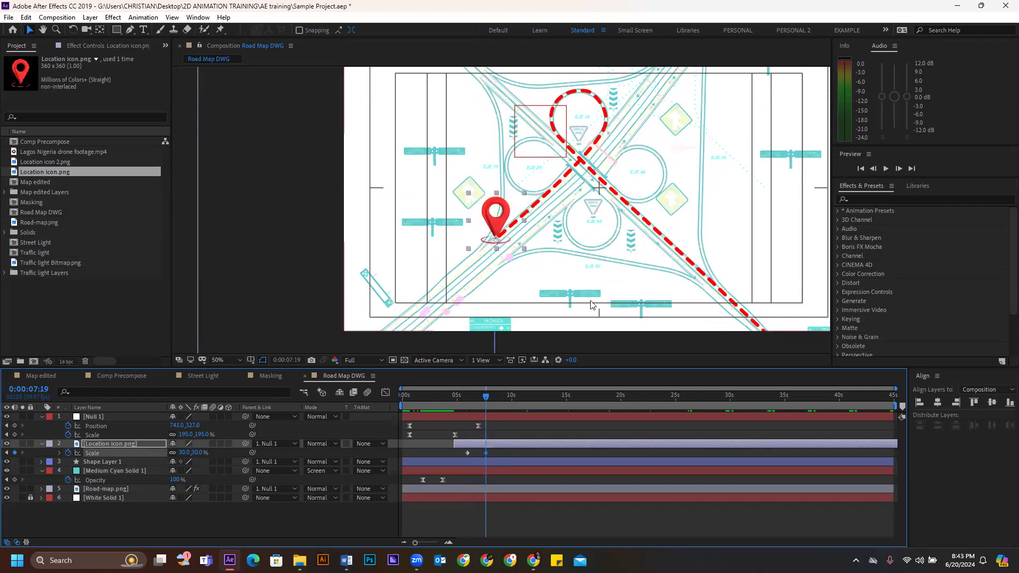
left_click(183, 452)
type("25")
key("Return")
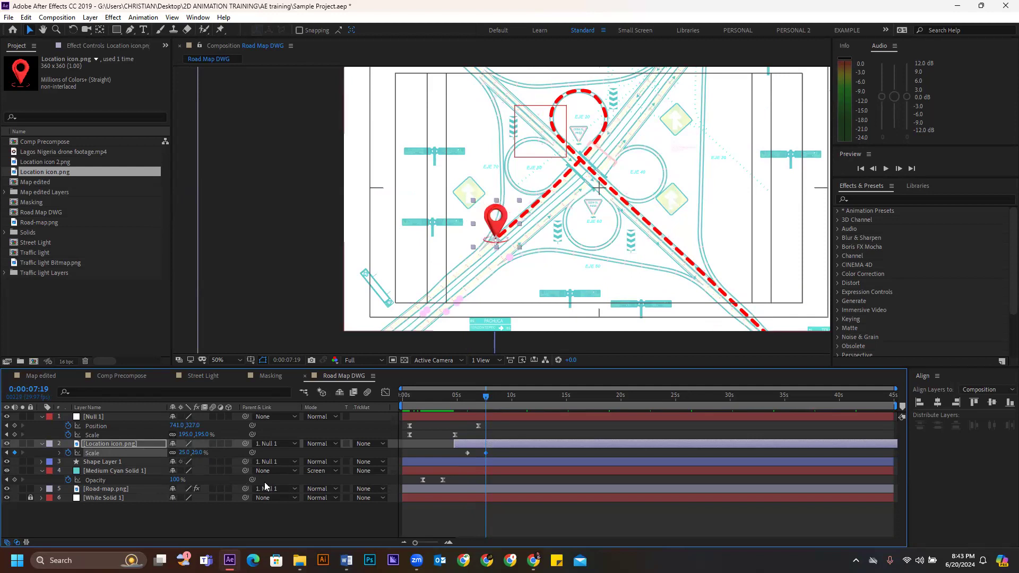
- Apply Easy Ease to both Scale keyframes of the Location icon.png layer and preview the animation from the start
left_click(510, 501)
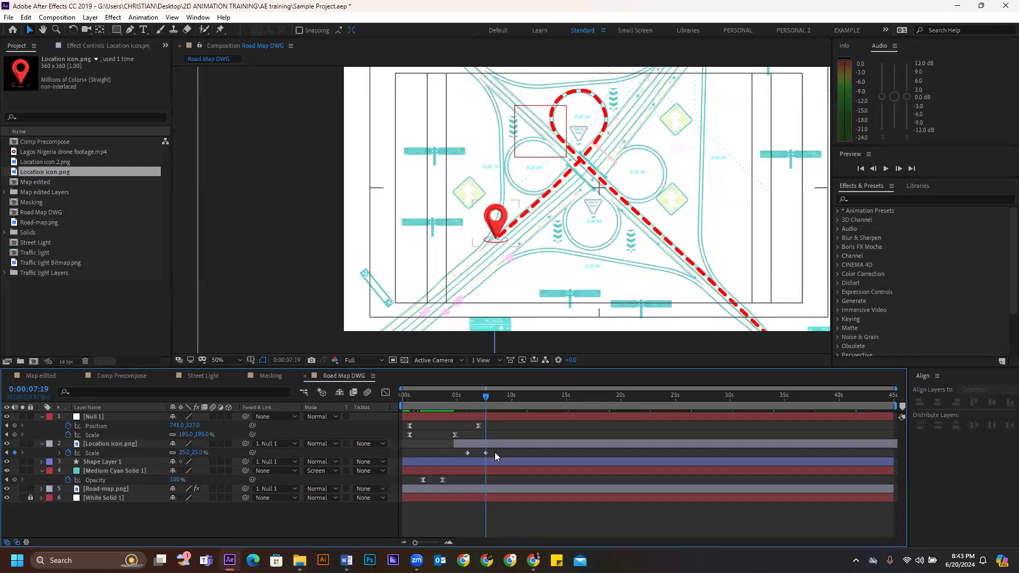
left_click_drag(495, 452, 456, 459)
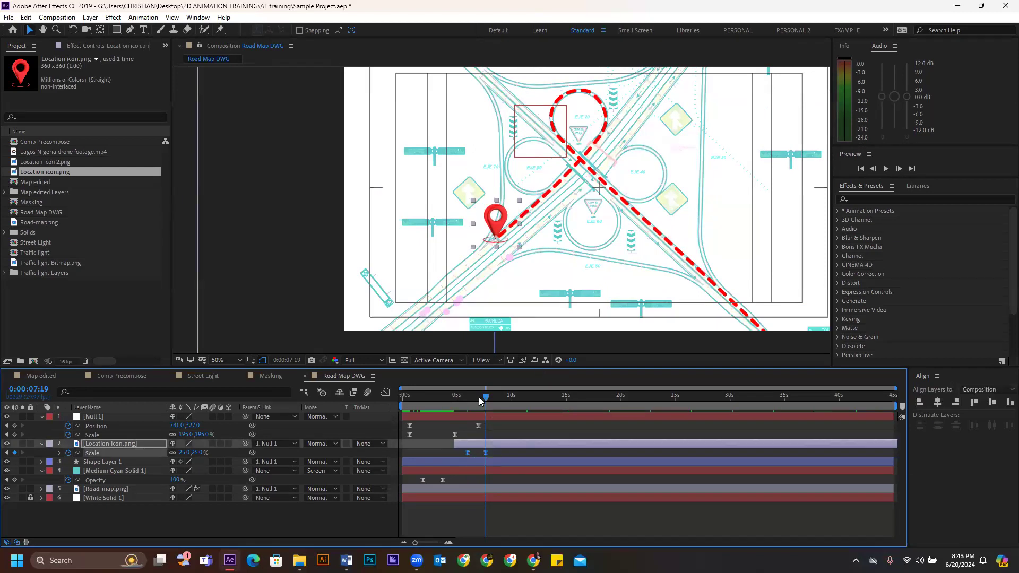
left_click_drag(484, 397, 314, 404)
key("space")
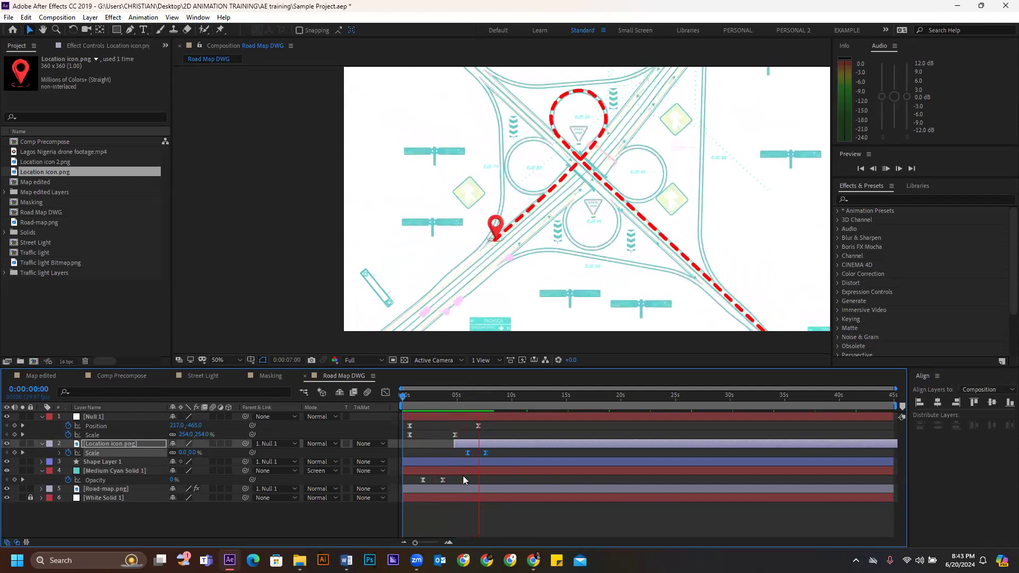
key("space")
- At 0:00:06:10, add an overshoot Scale keyframe of about 45.5% to the Location icon.png layer
scroll(461, 458, "up", 5)
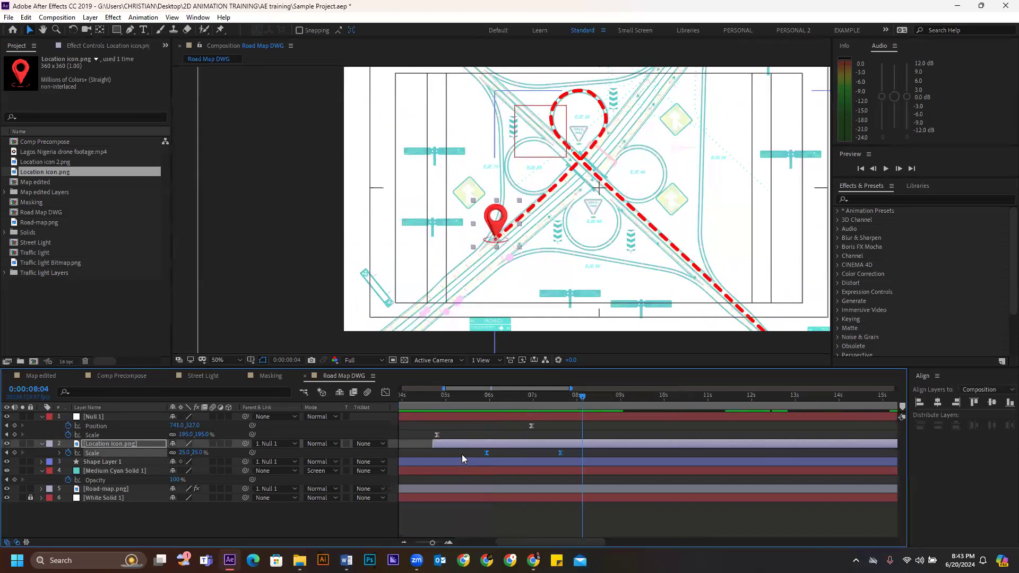
left_click(575, 456)
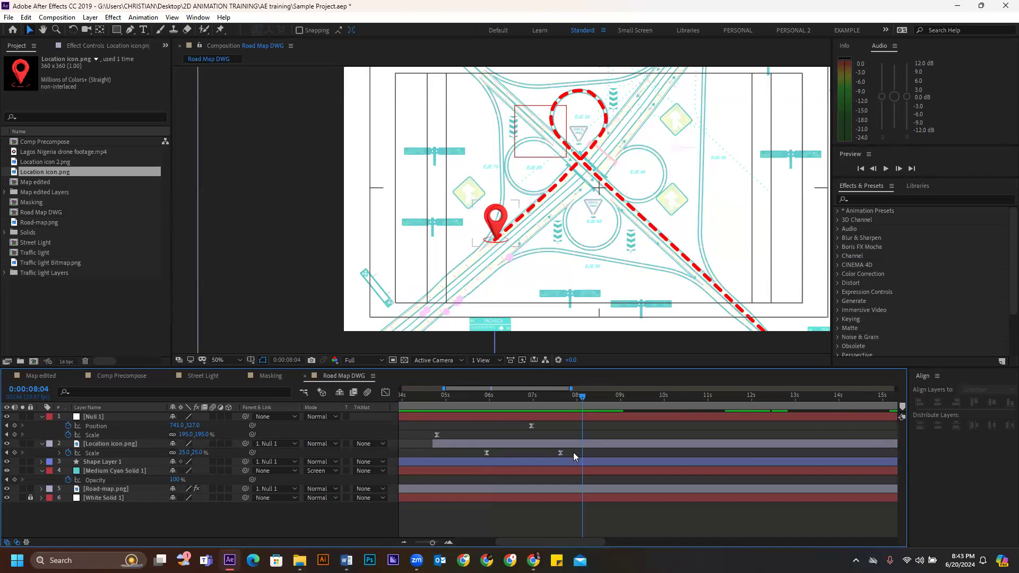
left_click(487, 397)
mouse_move(492, 397)
left_mouse_down()
mouse_move(558, 403)
mouse_move(485, 406)
left_mouse_up()
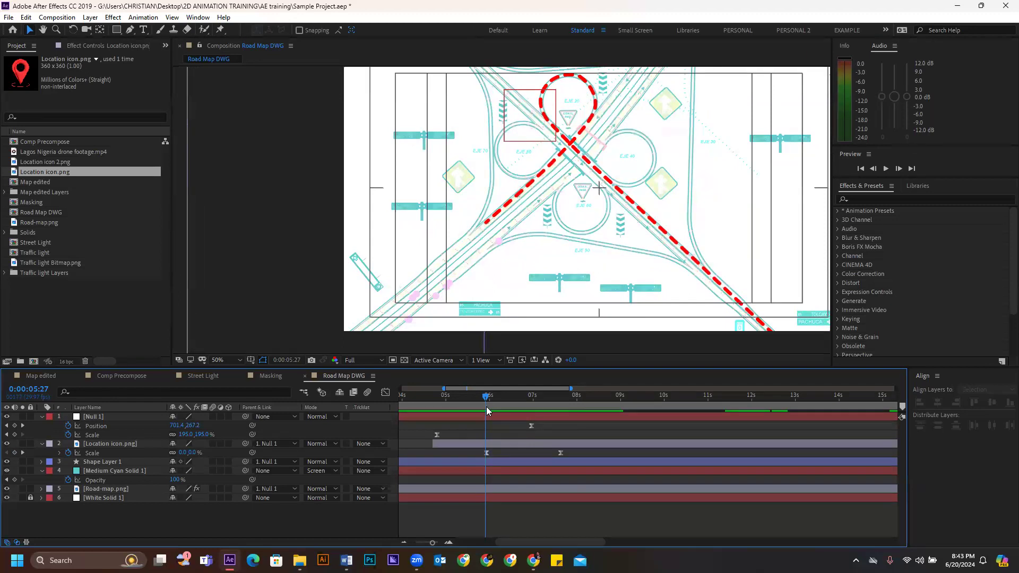
left_click(487, 403)
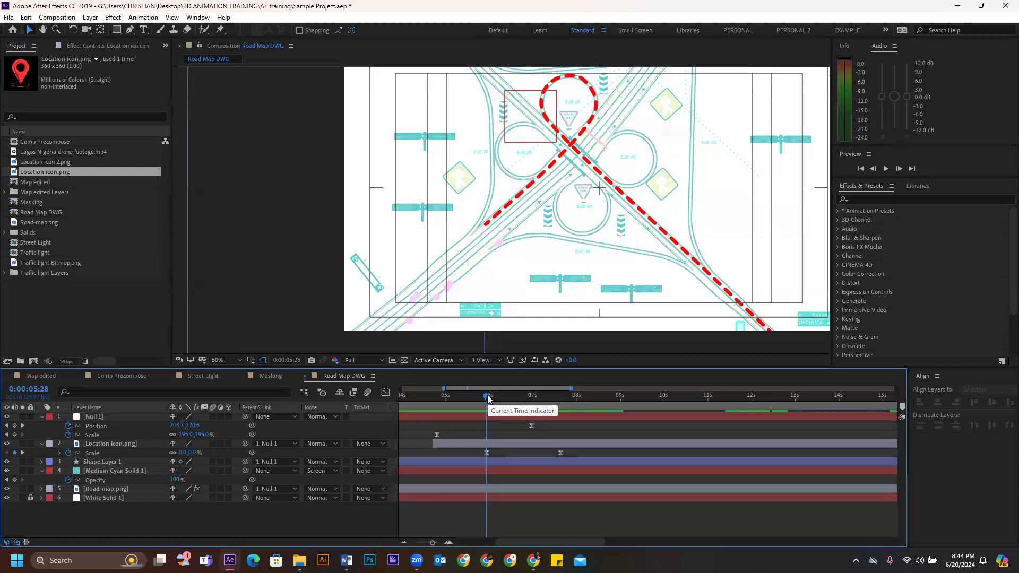
left_click_drag(487, 398, 503, 398)
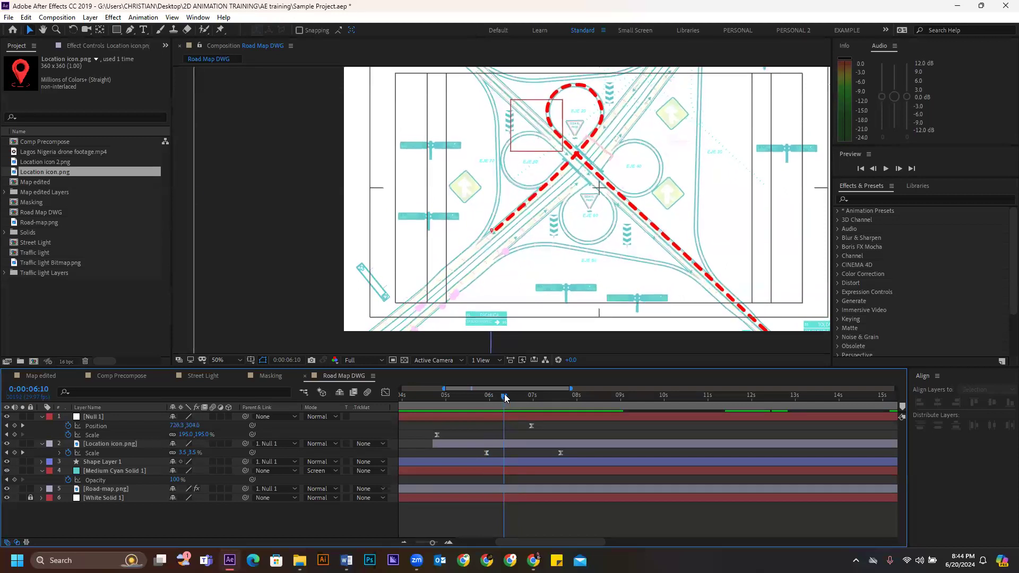
left_click_drag(182, 452, 205, 452)
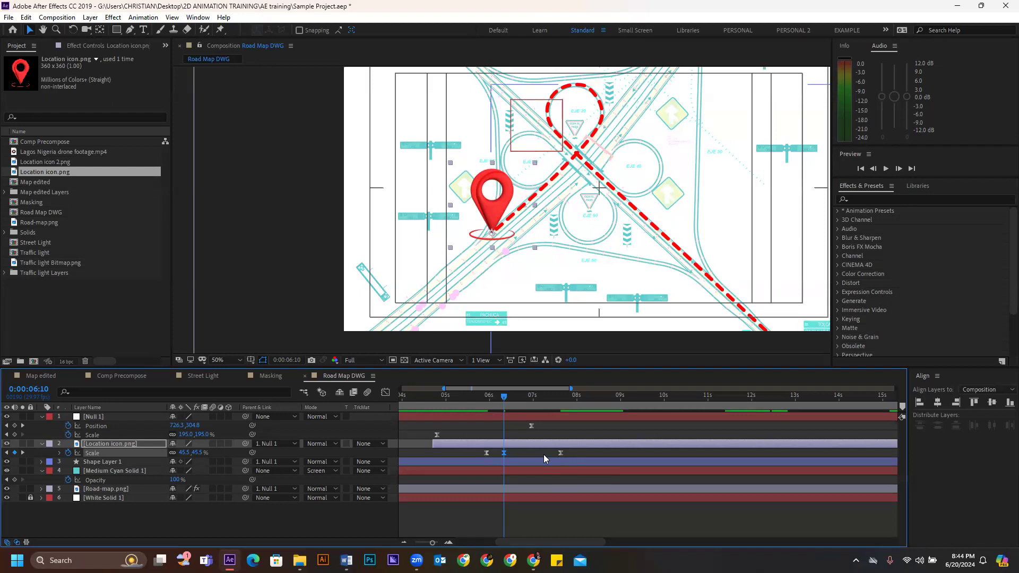
- At 0:00:06:21, add a Scale keyframe of about 16.5% so the pin shrinks back after its overshoot
left_click_drag(506, 396, 523, 398)
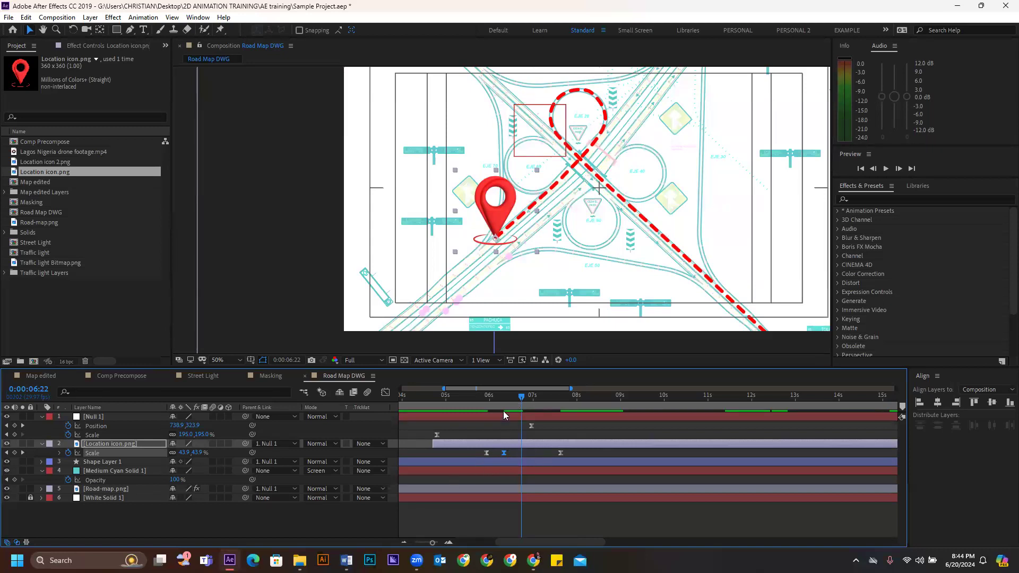
mouse_move(488, 398)
left_mouse_down()
mouse_move(502, 399)
mouse_move(487, 399)
left_mouse_up()
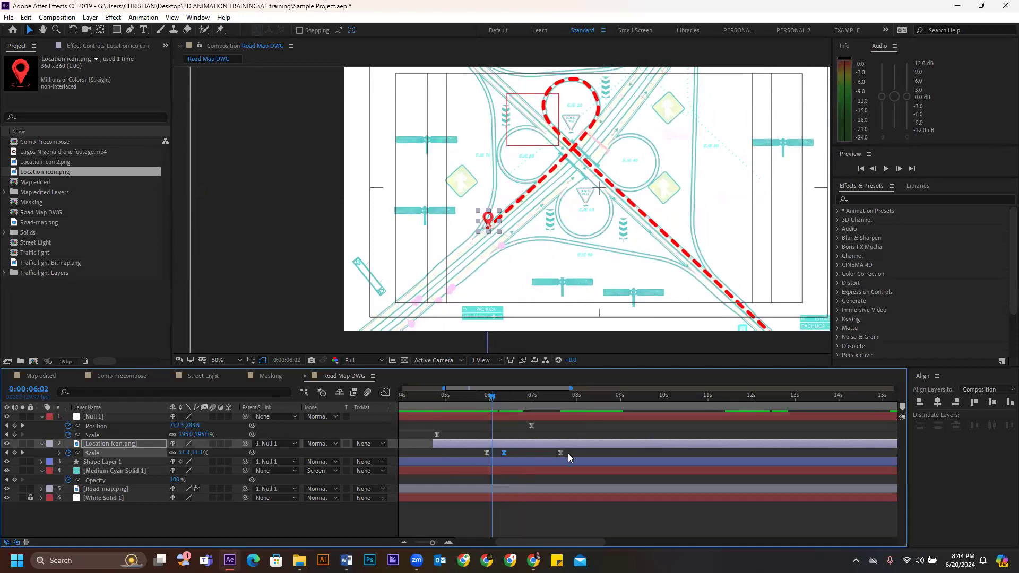
left_click_drag(507, 396, 518, 401)
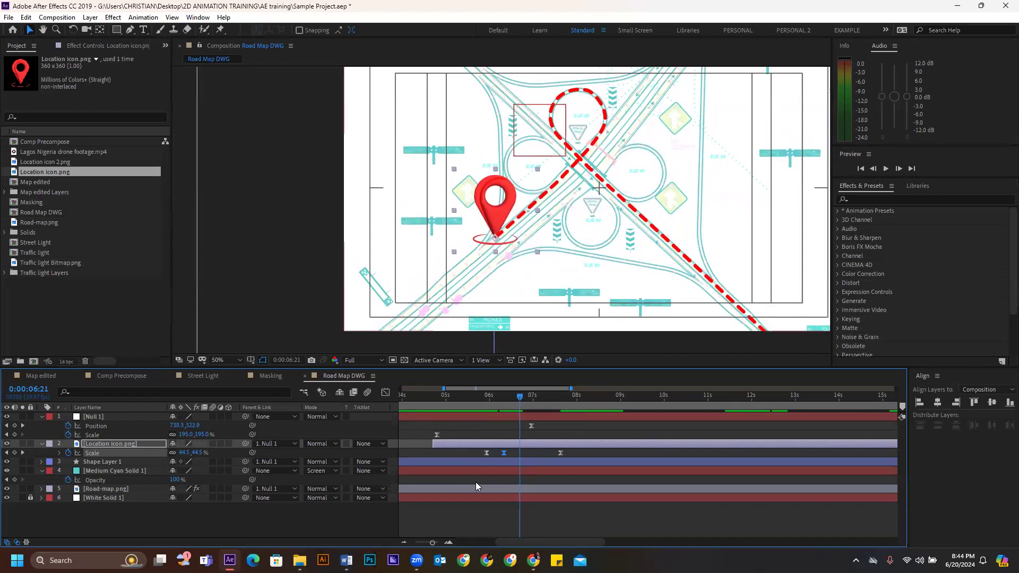
left_click(561, 454)
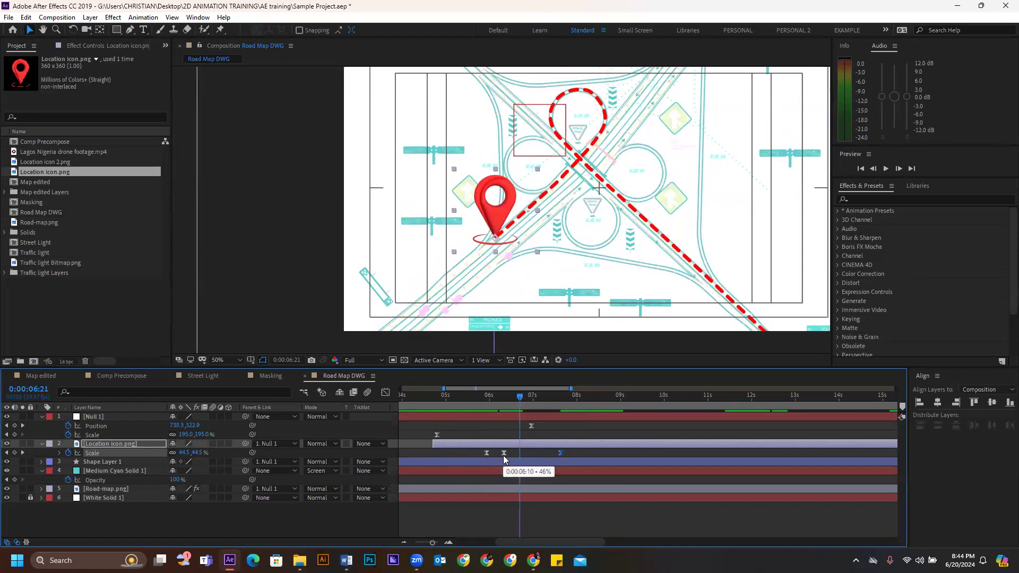
left_click_drag(183, 452, 173, 452)
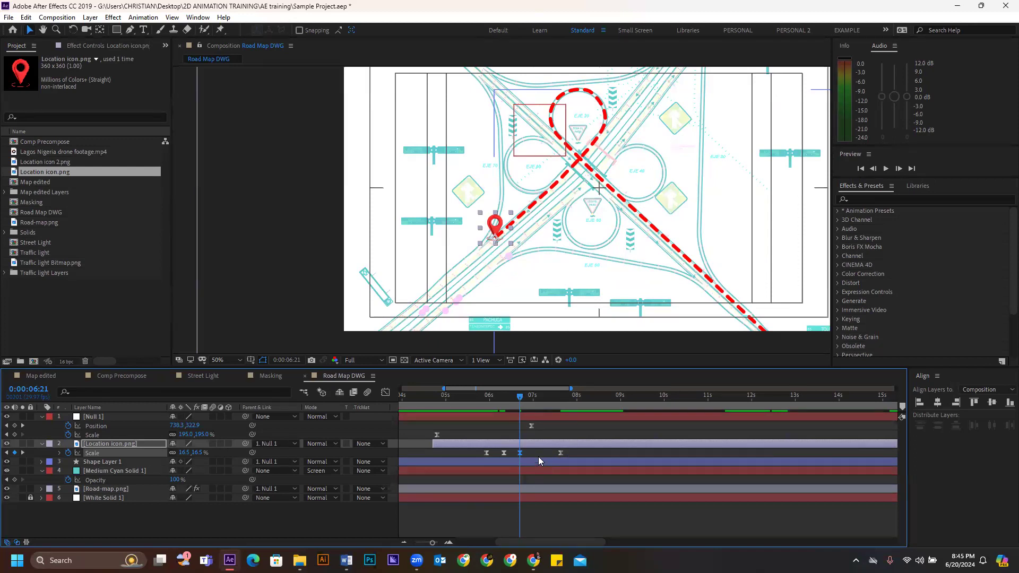
- At 0:00:07:02, add a Scale keyframe of about 30.1% to the Location icon.png layer
left_click_drag(521, 394, 535, 398)
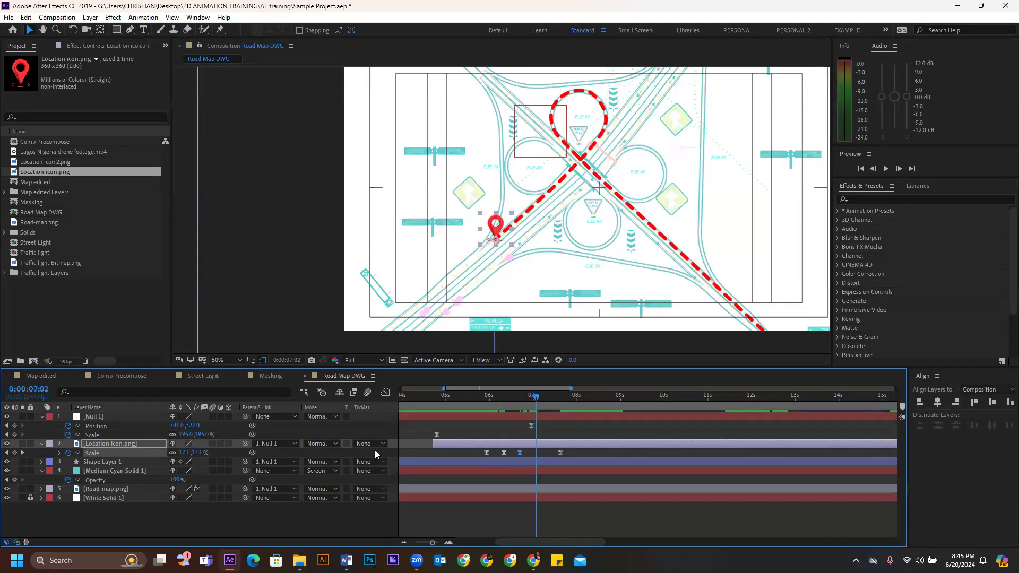
left_click(519, 452)
left_click_drag(184, 454, 191, 453)
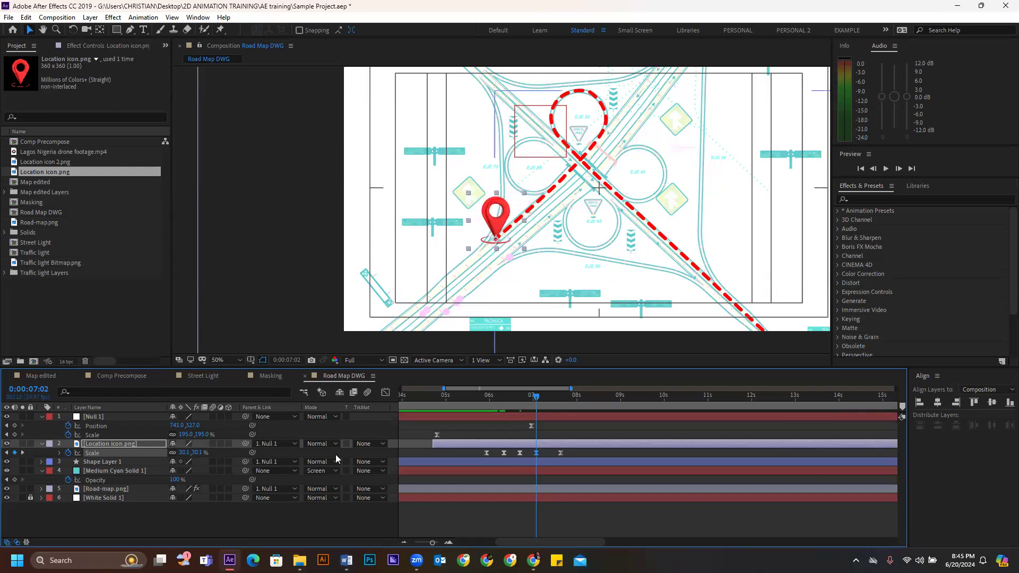
- At 0:00:07:11, add a Scale keyframe of about 23.3% and preview the pin's bounce from 0:00:05:25
left_click_drag(536, 402, 549, 401)
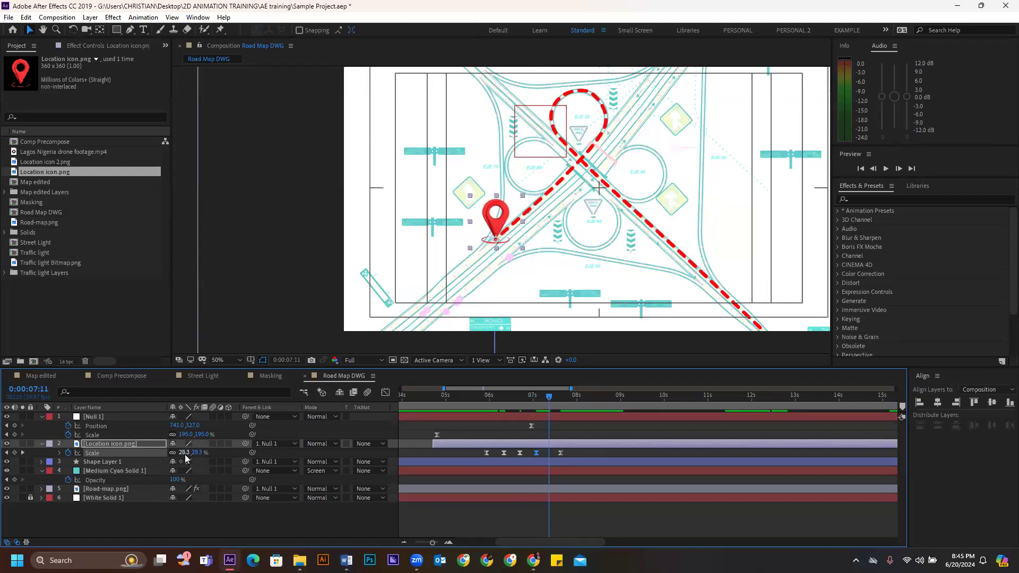
left_click_drag(177, 455, 189, 460)
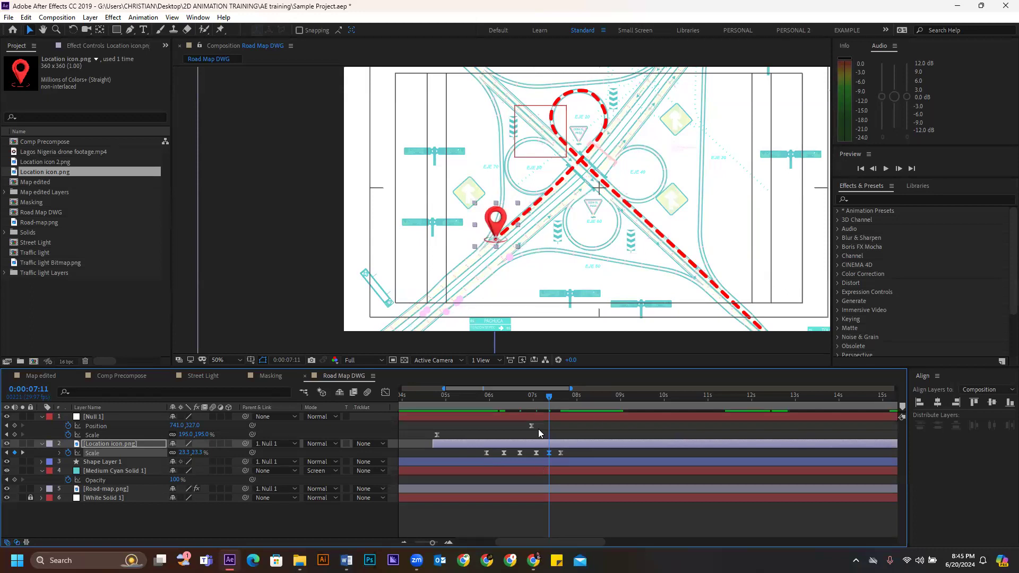
left_click(482, 404)
key("space")
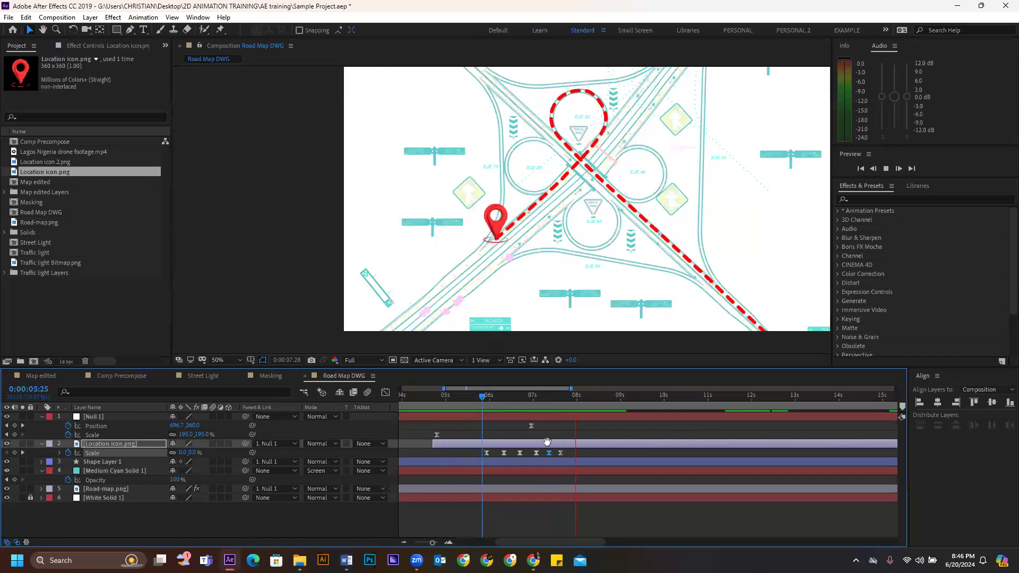
- Move the Location icon.png layer's Scale keyframes closer together, spacing them roughly evenly about seven frames apart
left_click_drag(571, 448, 495, 459)
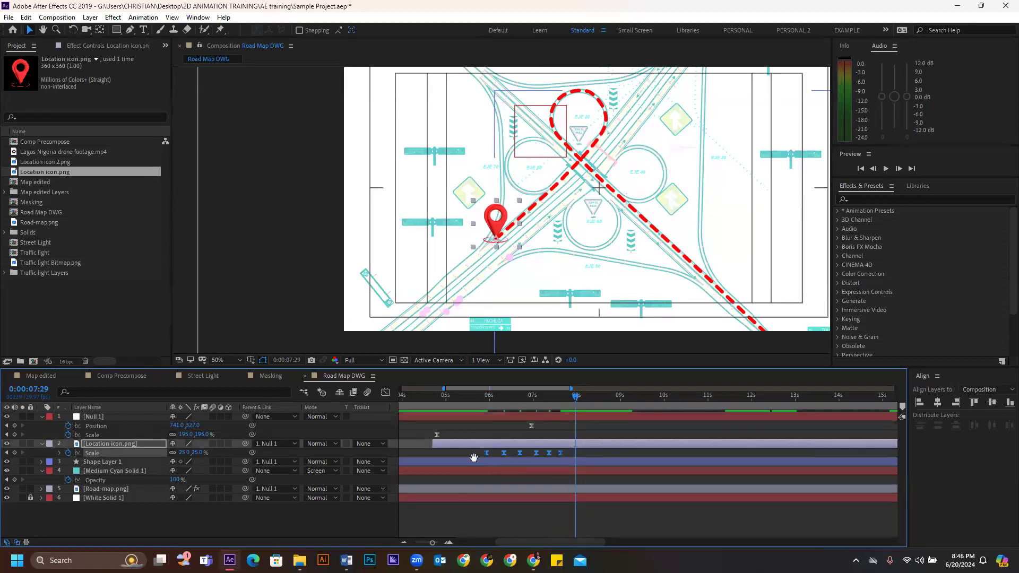
scroll(493, 454, "up", 2)
scroll(494, 455, "up", 2)
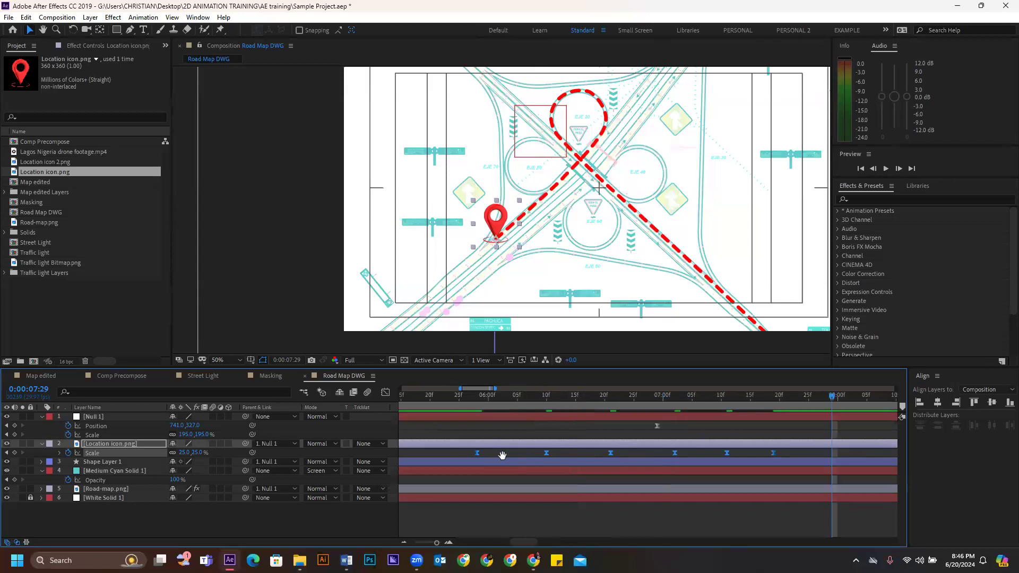
left_click(464, 434)
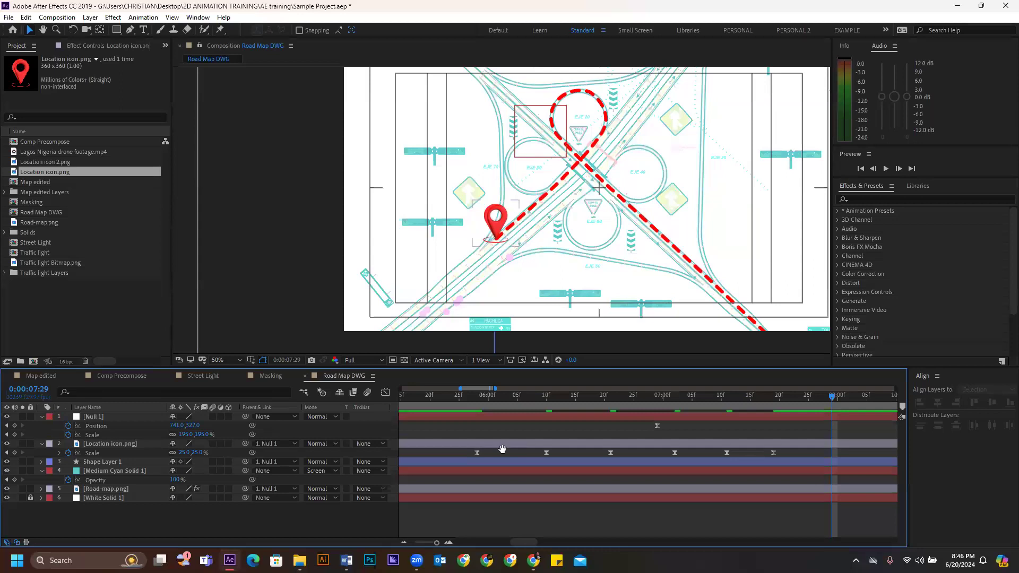
mouse_move(546, 452)
left_mouse_down()
mouse_move(507, 450)
mouse_move(552, 455)
left_mouse_up()
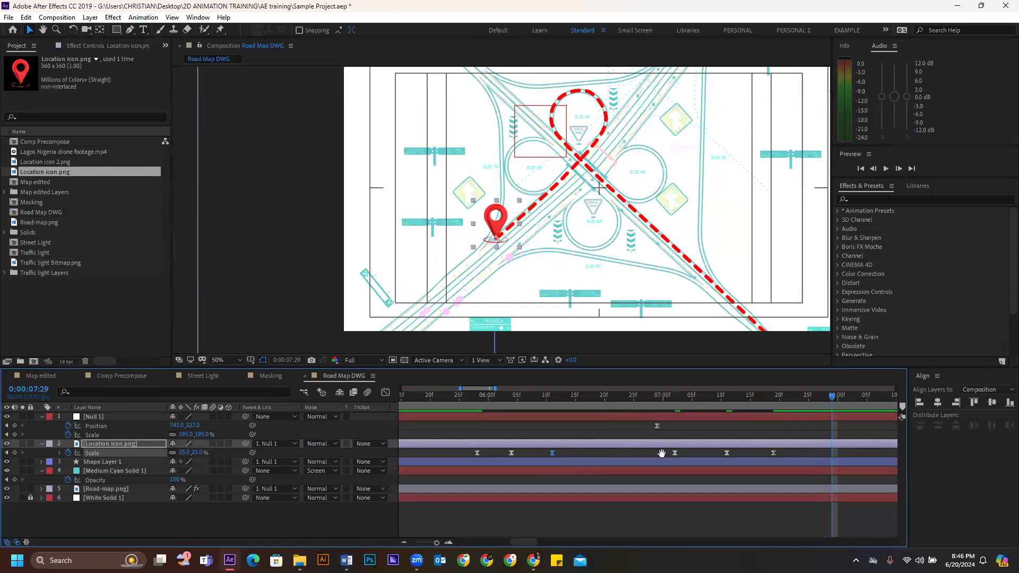
left_click_drag(671, 452, 591, 455)
left_click_drag(731, 453, 633, 455)
left_click_drag(773, 453, 672, 459)
left_click_drag(512, 453, 517, 454)
left_click_drag(551, 453, 598, 452)
- Select all the pin's Scale keyframes, compress them proportionally to end at about 0:00:06:19, and preview the faster bounce
left_click(678, 451)
left_click_drag(697, 452, 483, 462)
left_click_drag(719, 451, 467, 465)
left_click_drag(680, 454, 853, 449)
left_click_drag(686, 446, 598, 459)
left_click(465, 395)
key("space")
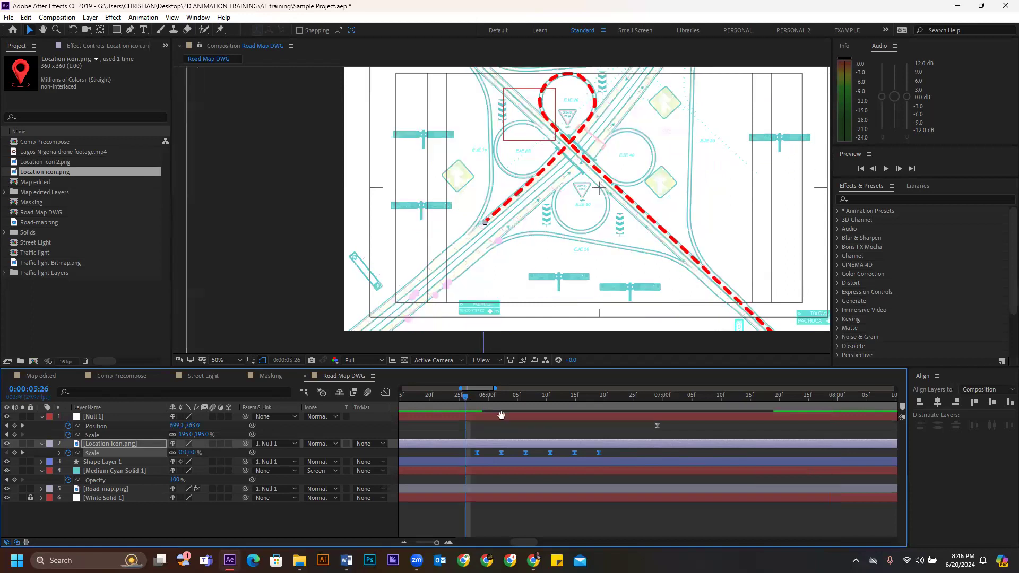
key("space")
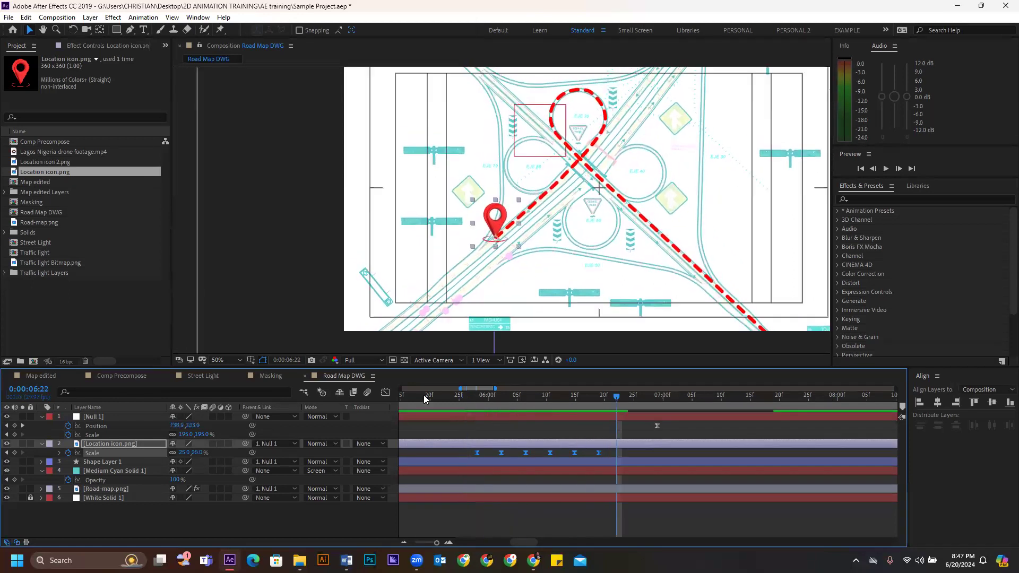
left_click(426, 395)
key("space")
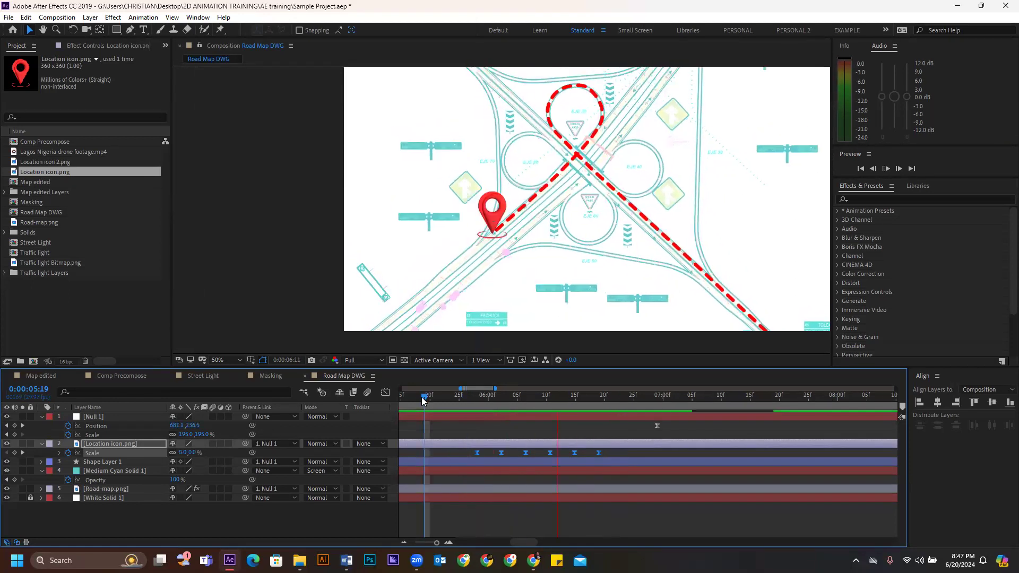
key("space")
- Stretch the selected Scale keyframes proportionally to end at about 0:00:07:04 and preview the slower bounce
left_click_drag(601, 453, 690, 457)
left_click(459, 396)
key("space")
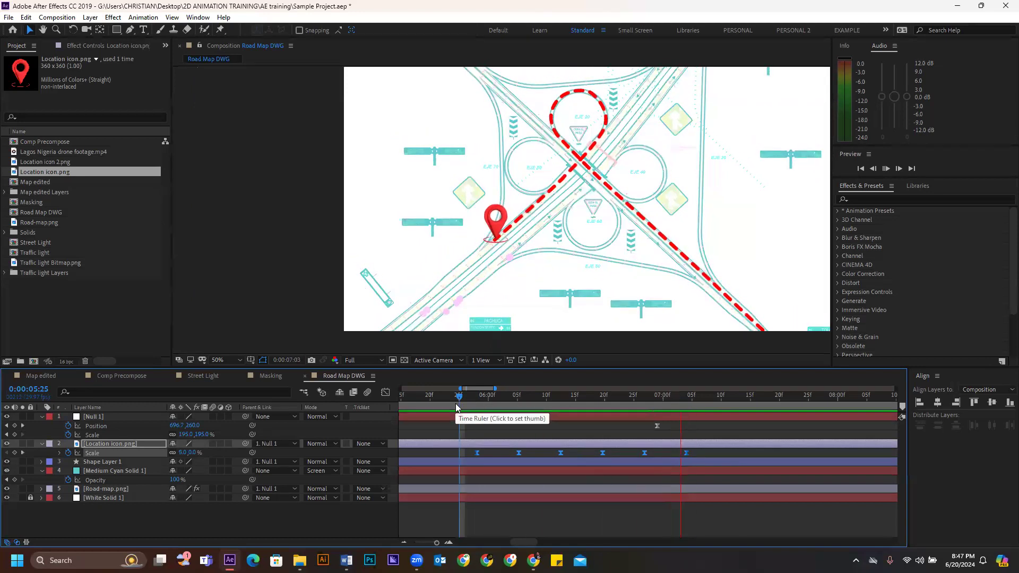
left_click(424, 397)
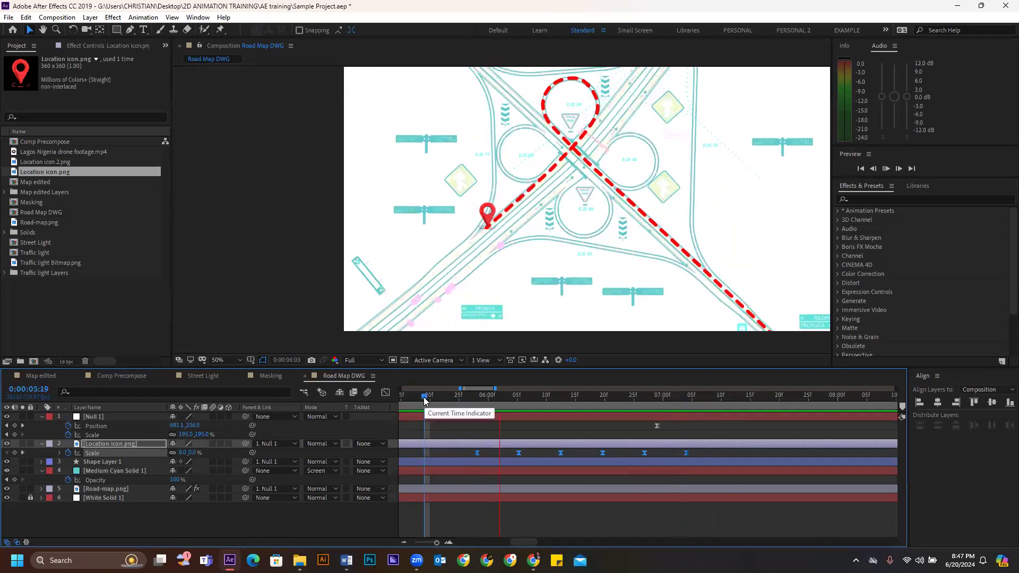
key("space")
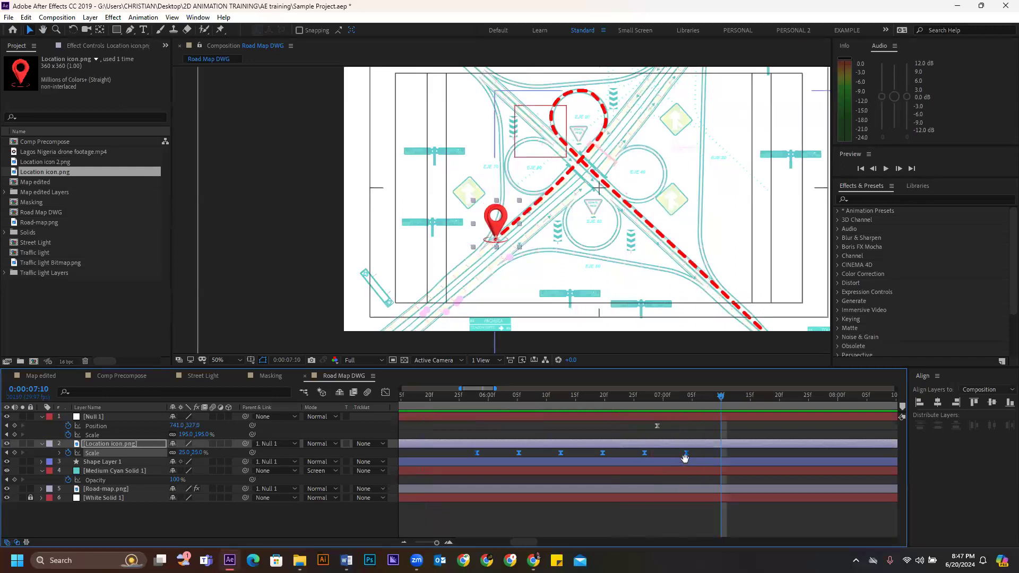
- Compress the selected Scale keyframes proportionally to end at about 0:00:06:28 and preview from 0:00:05:18
left_click_drag(686, 453, 651, 448)
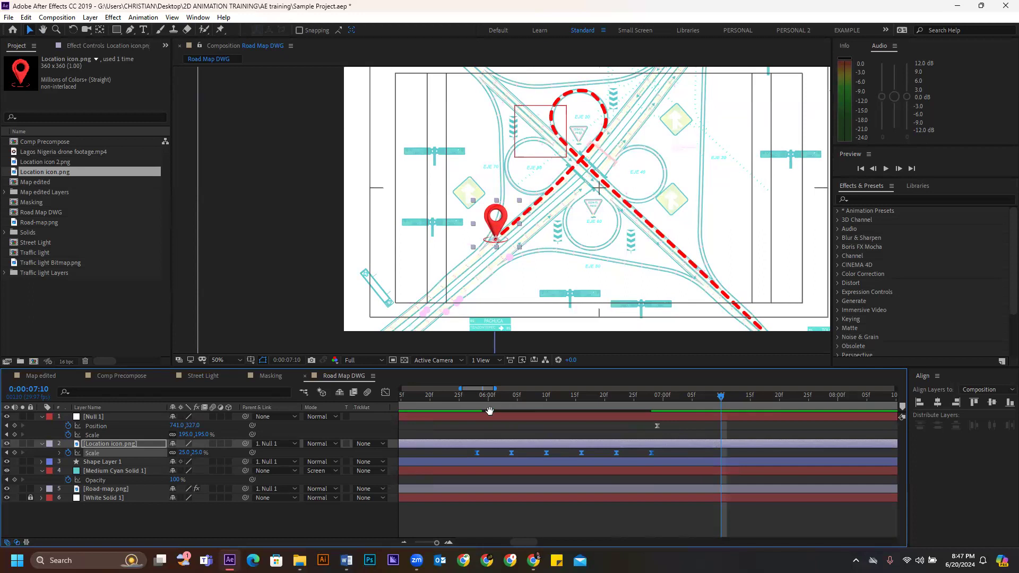
left_click(421, 400)
key("space")
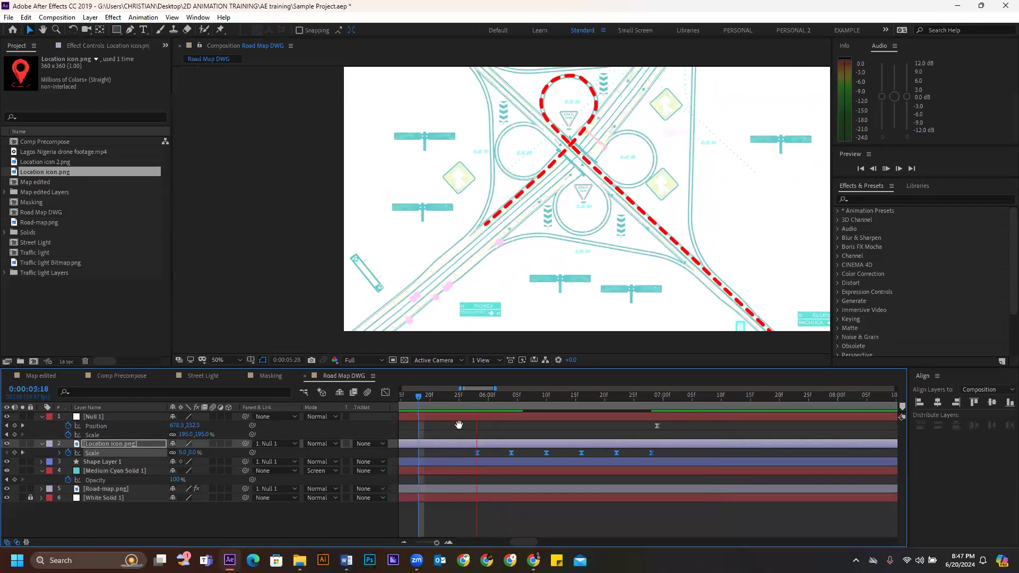
key("space")
- Preview the map move, route drawing and pin bounce from 0:00:04:17, 0:00:04:20 and 0:00:03:27
scroll(659, 470, "down", 2)
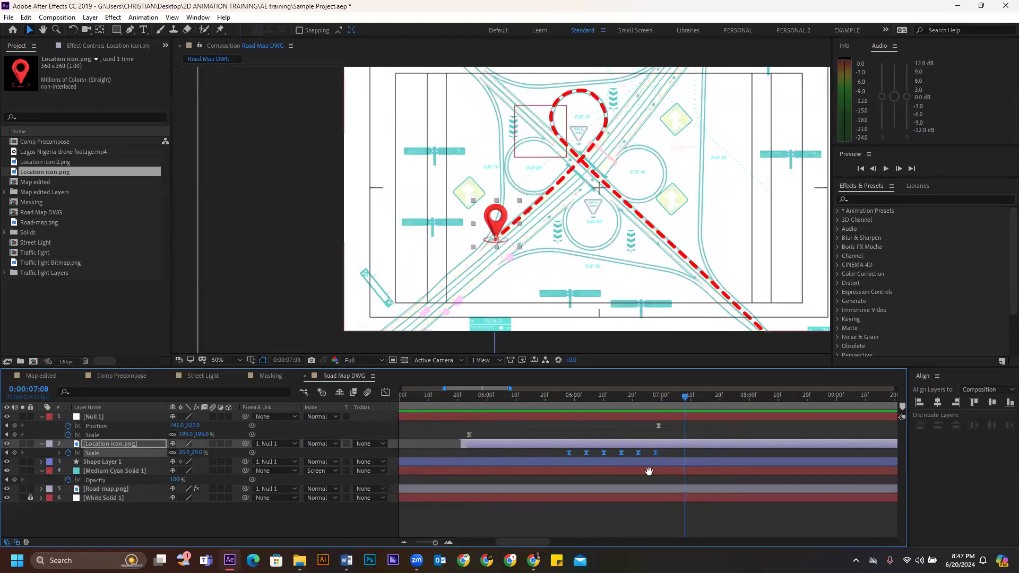
left_click(553, 395)
key("space")
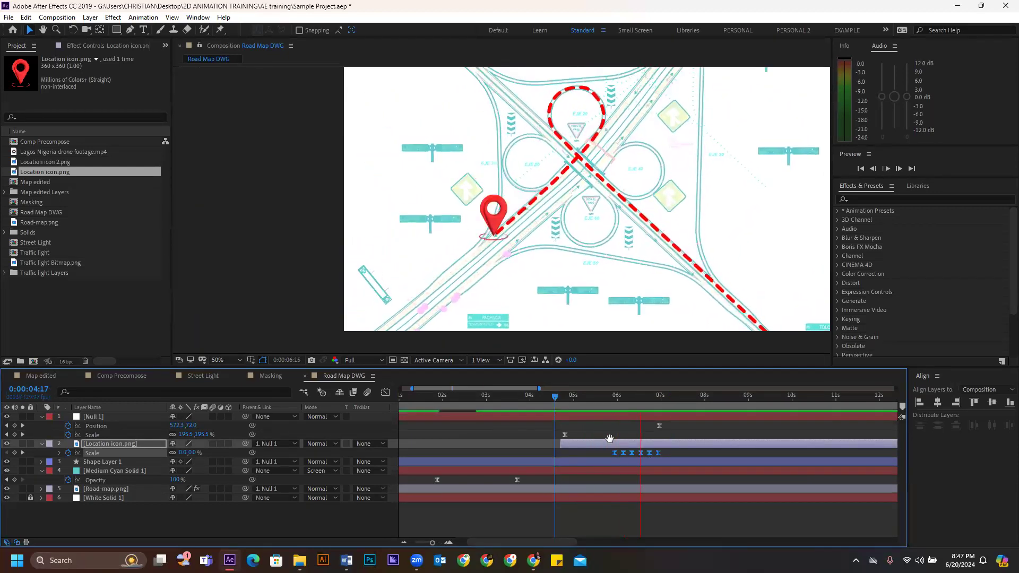
key("space")
left_click(548, 446)
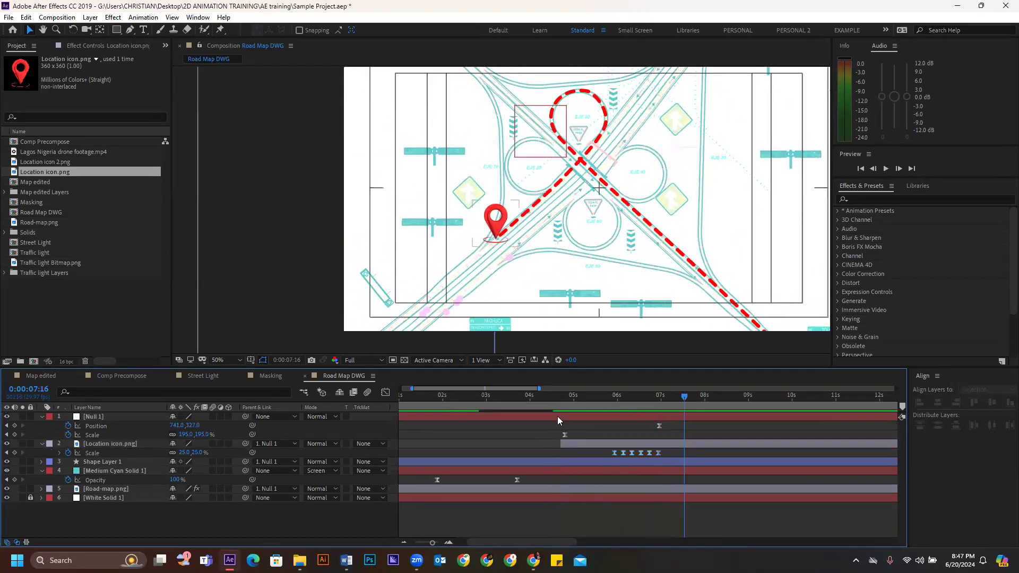
left_click(558, 400)
key("space")
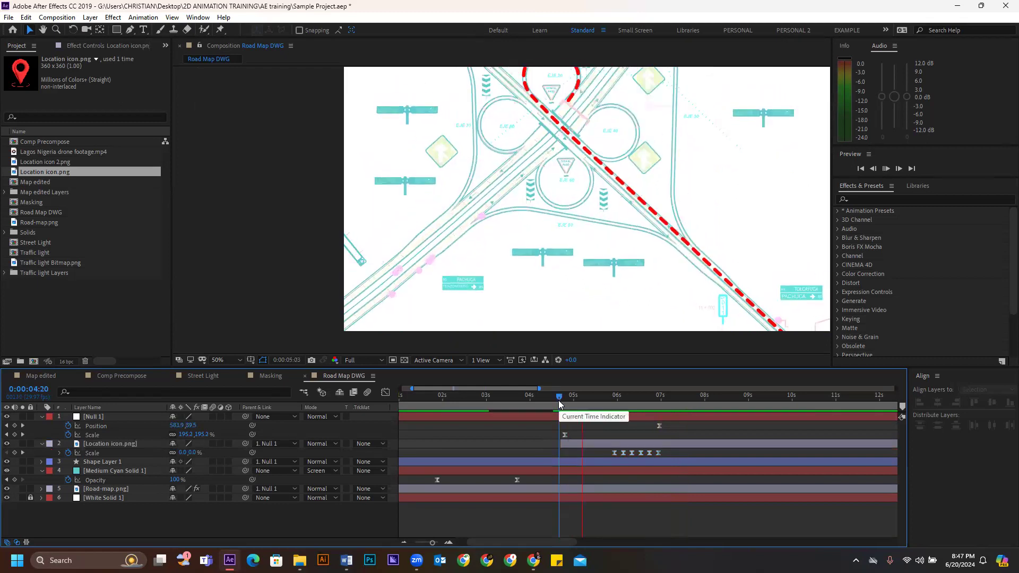
key("space")
left_click(524, 400)
key("space")
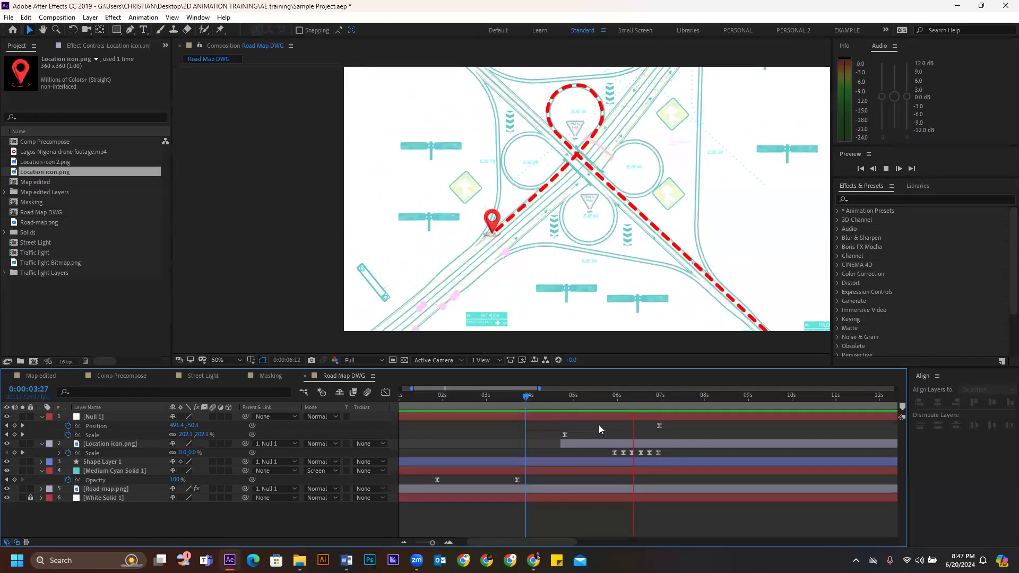
key("space")
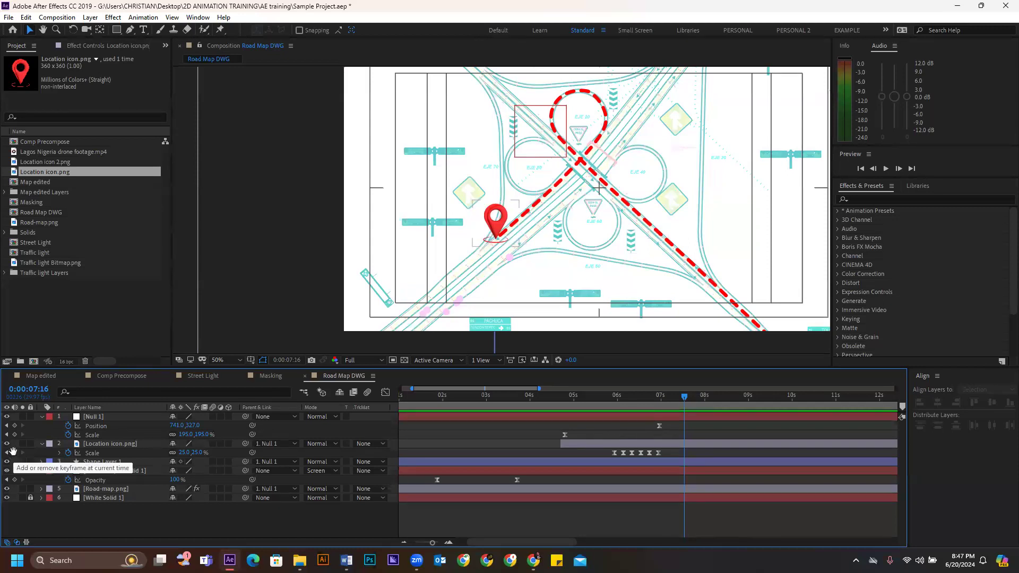
- Add a holding Scale keyframe to the pin at 0:00:07:16, and set its Scale to 30% at 0:00:07:21
left_click(13, 452)
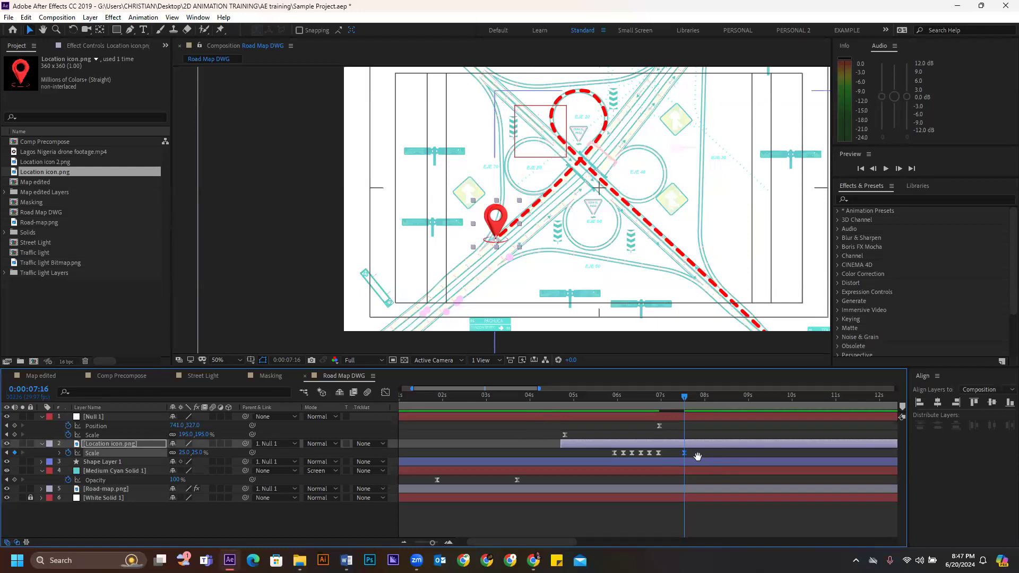
scroll(687, 455, "up", 5)
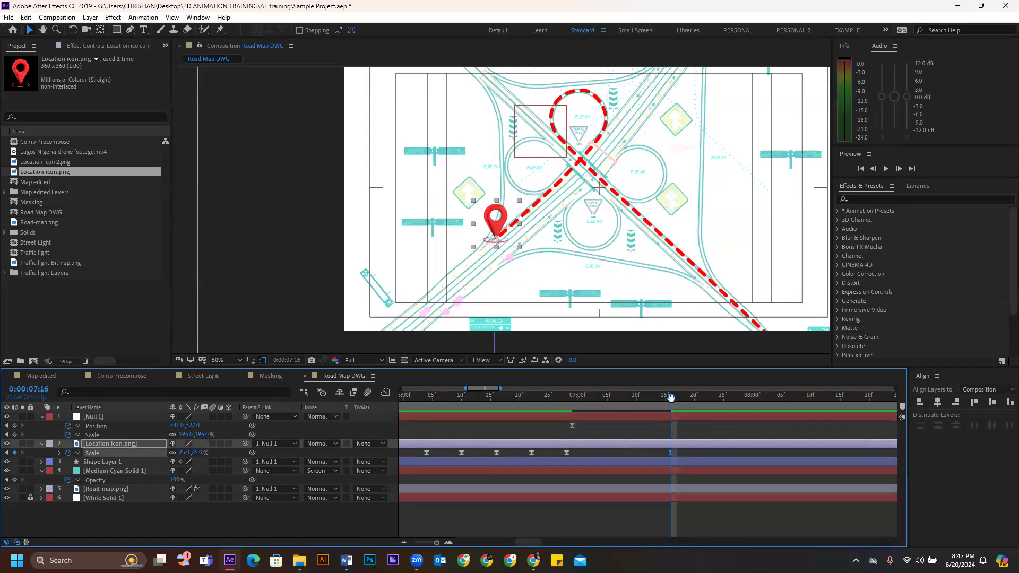
left_click_drag(672, 397, 701, 398)
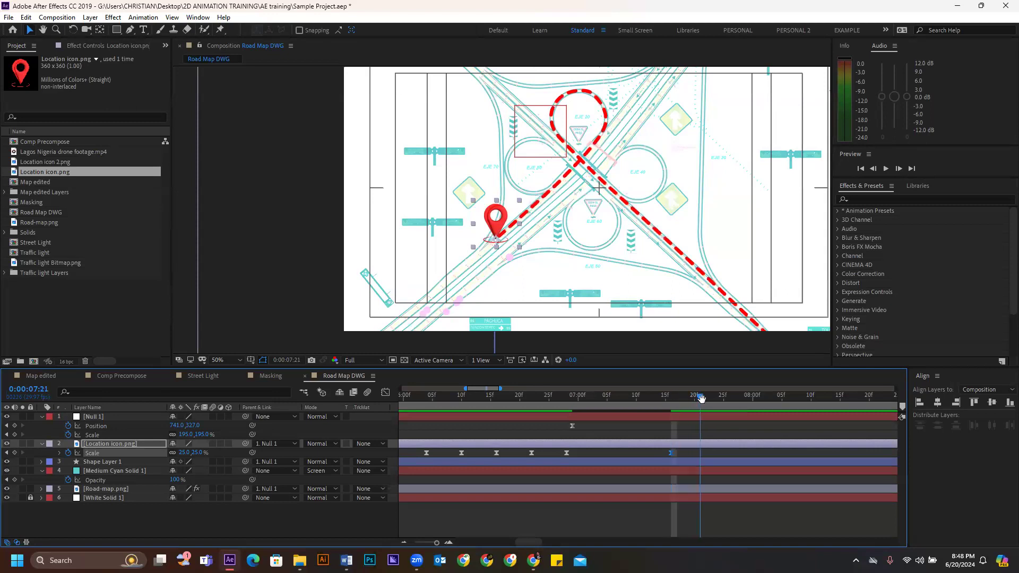
left_click(182, 453)
type("30")
key("Return")
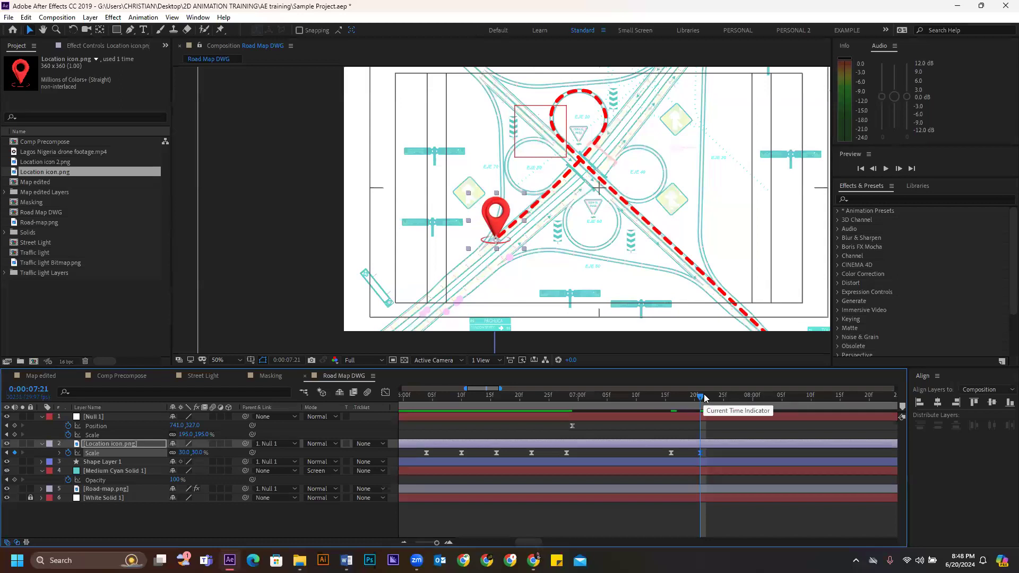
- Set the pin's Scale to 0% at 0:00:07:27, select the last three Scale keyframes, and preview from 0:00:06:20
left_click_drag(703, 394, 737, 396)
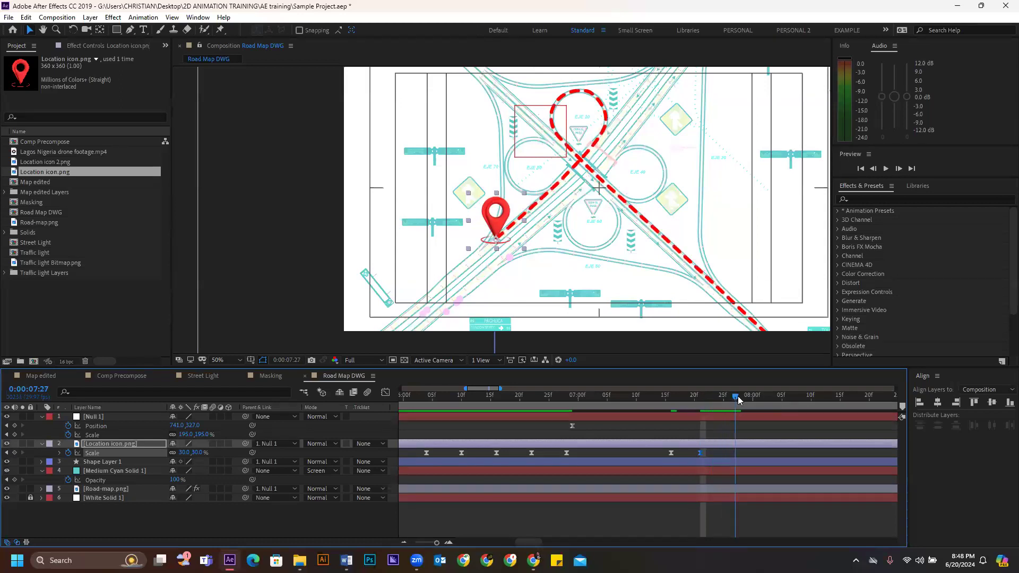
left_click(189, 452)
type("0")
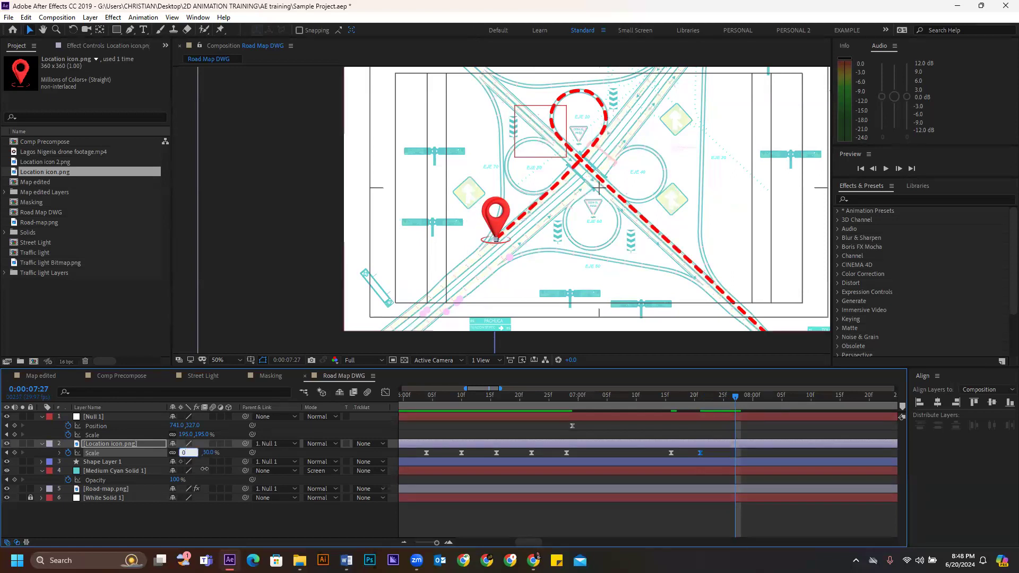
key("Return")
left_click_drag(742, 450, 655, 457)
left_click_drag(620, 396, 509, 438)
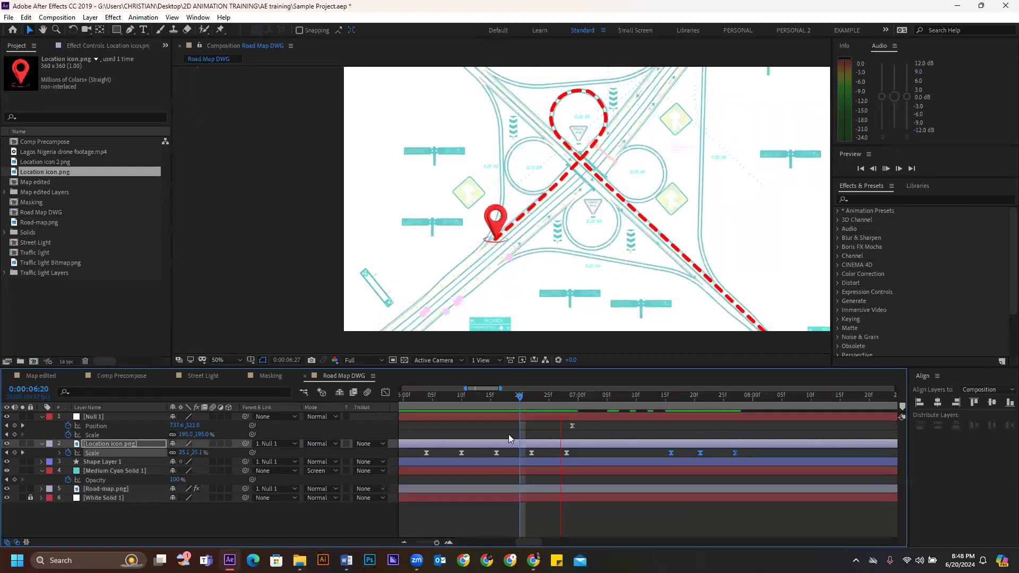
key("space")
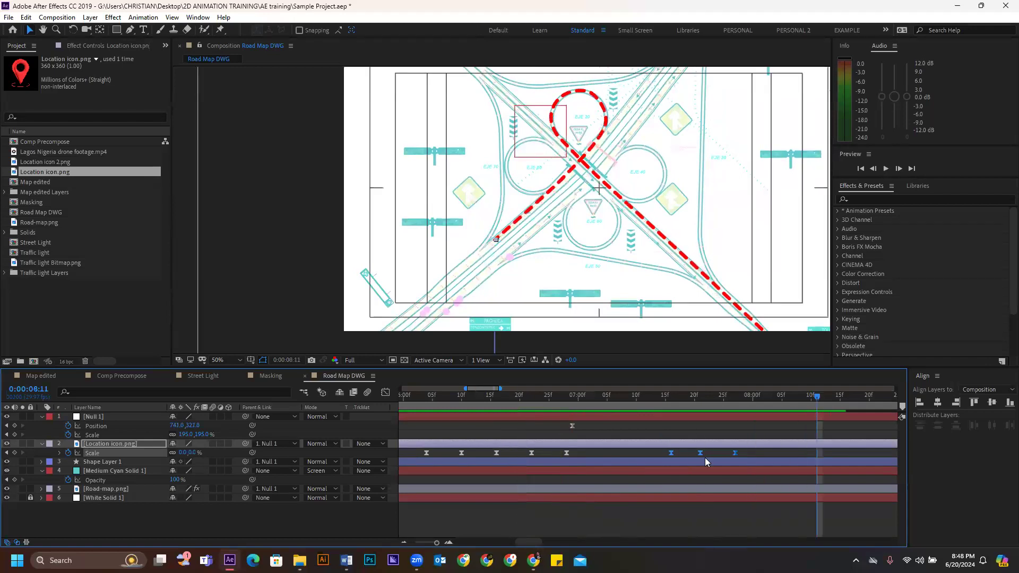
- Preview the pin popping in and shrinking away from 0:00:05:25 and again from 0:00:05:22
key("minus")
left_click(581, 399)
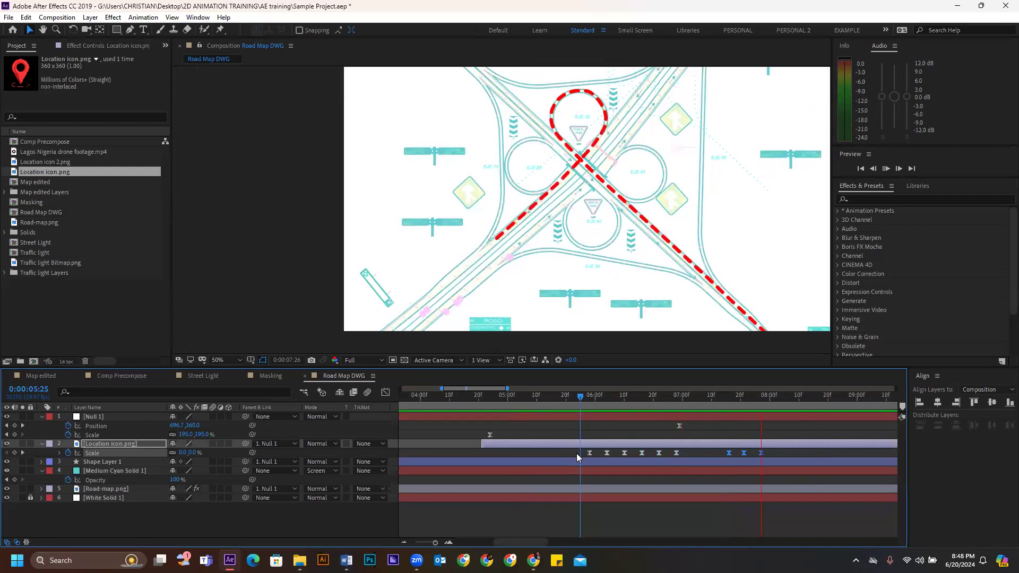
key("space")
left_click(571, 397)
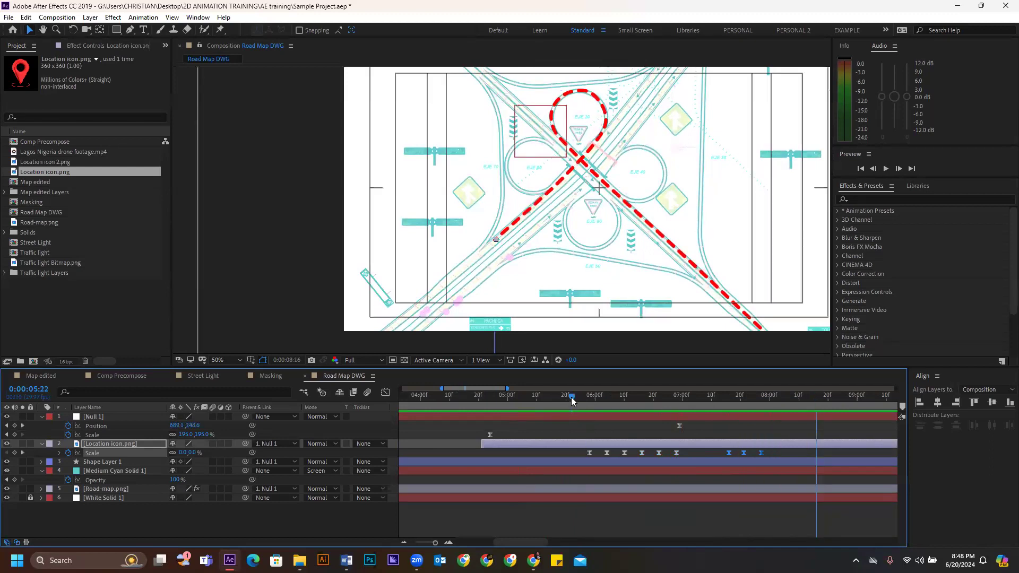
key("space")
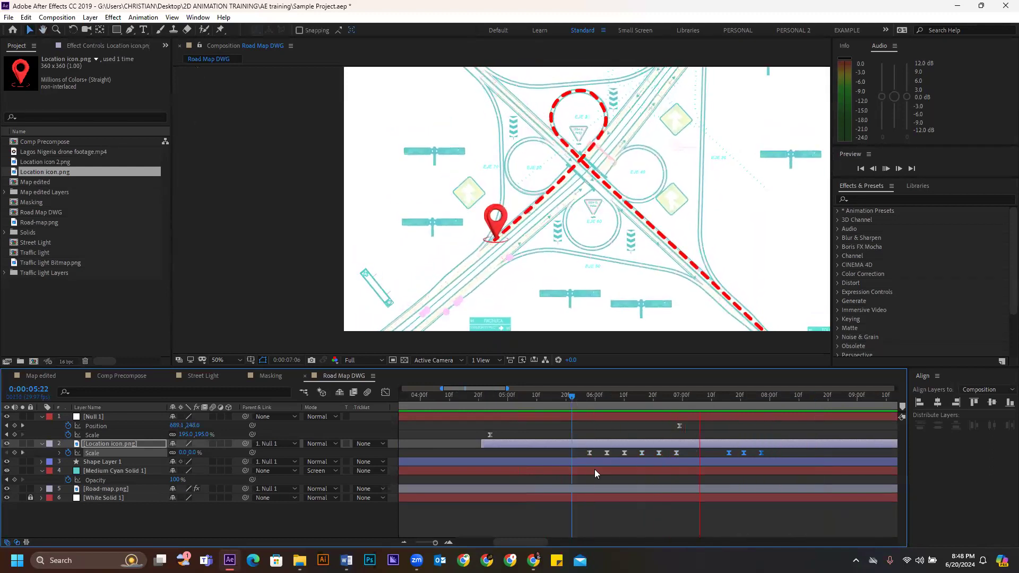
key("space")
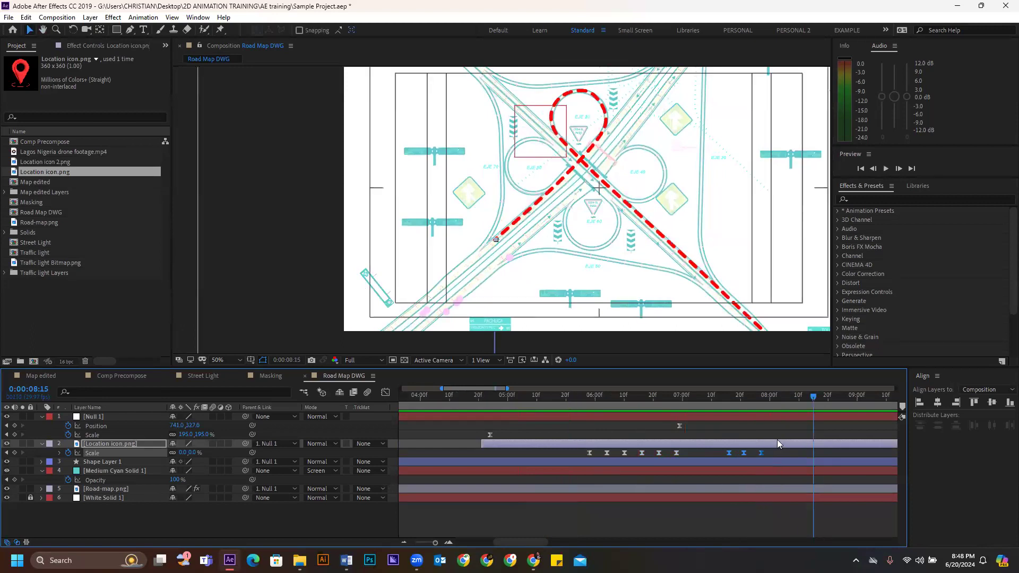
- Split the Location icon.png layer at 0:00:07:14
left_click(778, 452)
left_click_drag(701, 394, 721, 413)
left_click(713, 445)
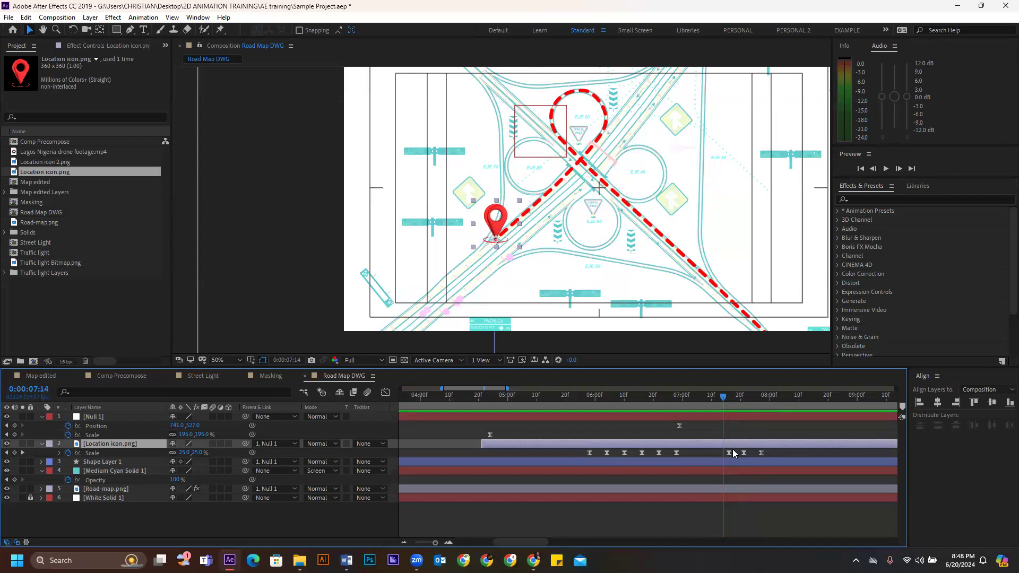
key("ctrl+shift+d")
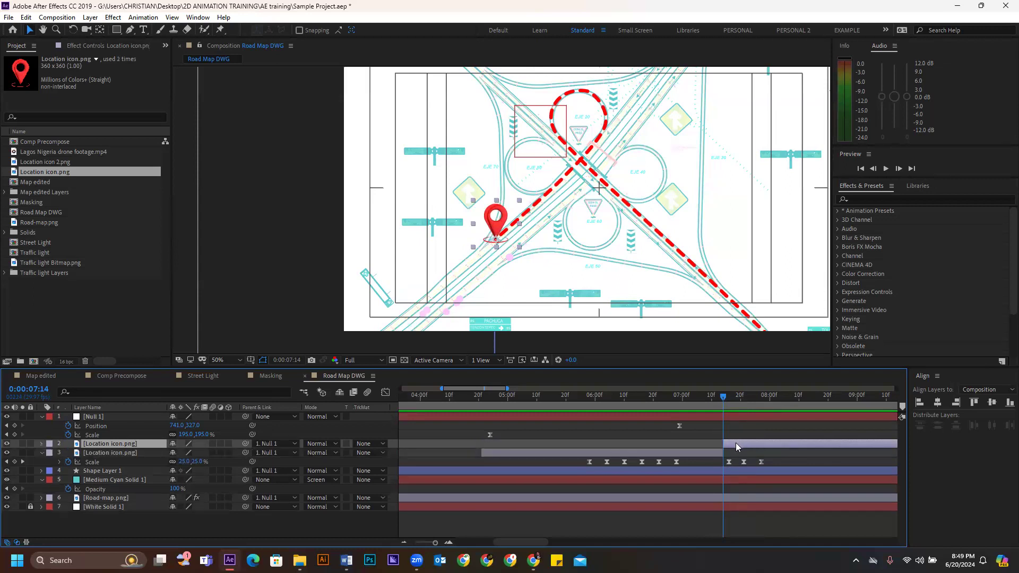
- Shift the start of the split-off pin layer to about 0:00:07:27, previewing the gap from 0:00:07:00
left_click_drag(735, 443, 764, 444)
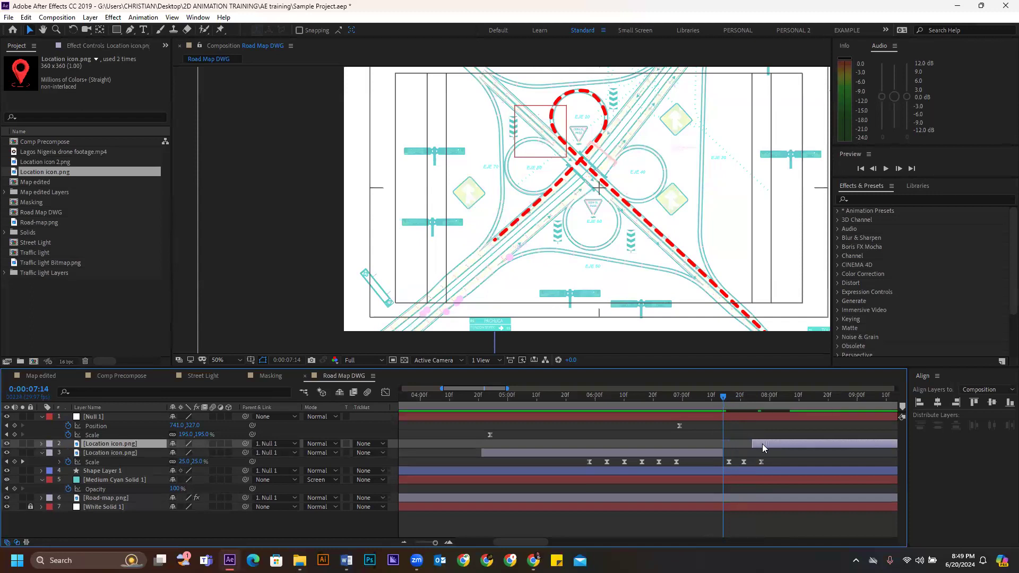
left_click(682, 399)
key("space")
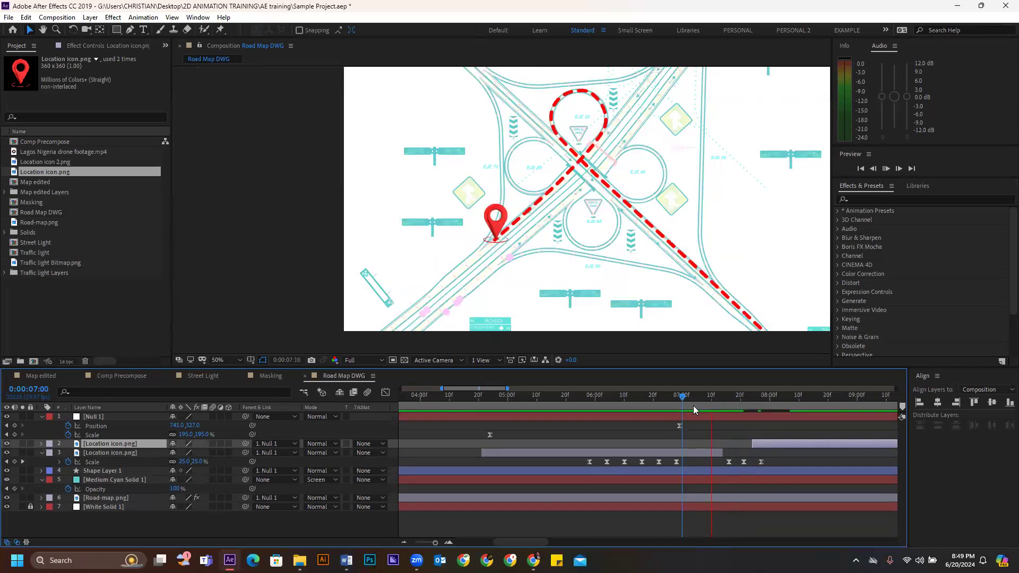
key("space")
left_click_drag(755, 444, 765, 445)
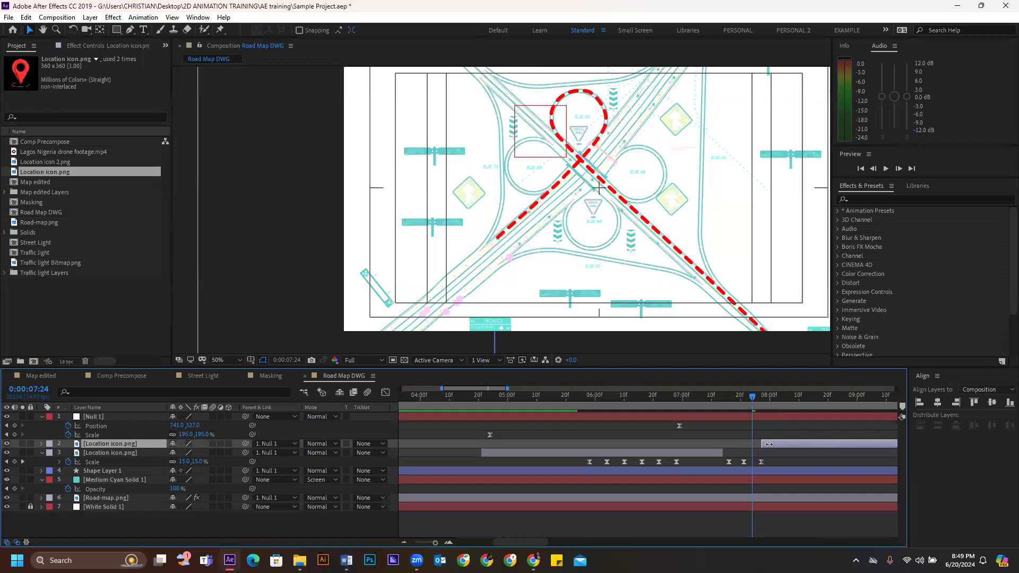
- Undo the shift and the split of the Location icon.png layer so it is a single layer again
key("ctrl+z")
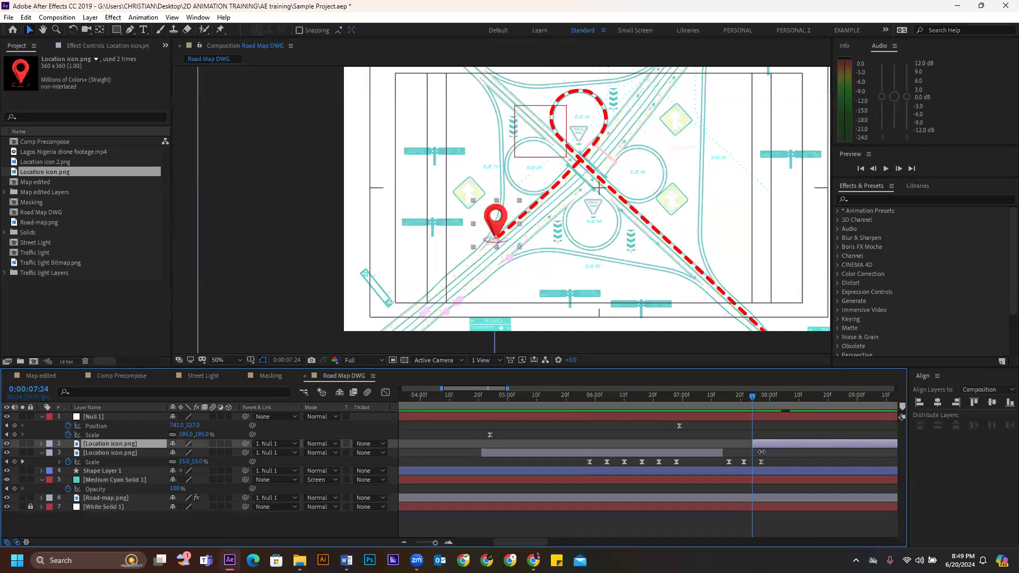
key("ctrl+z")
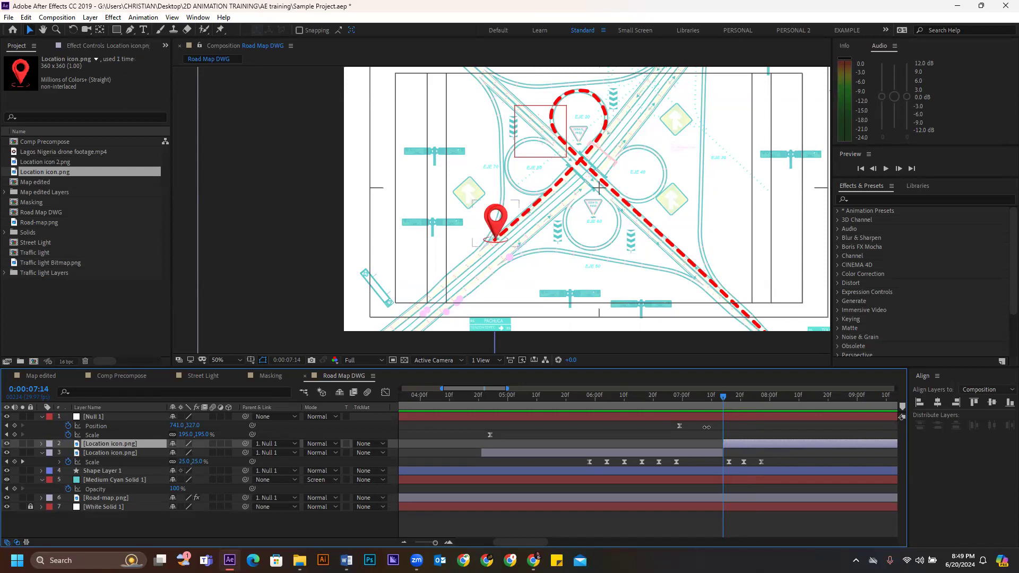
key("Delete")
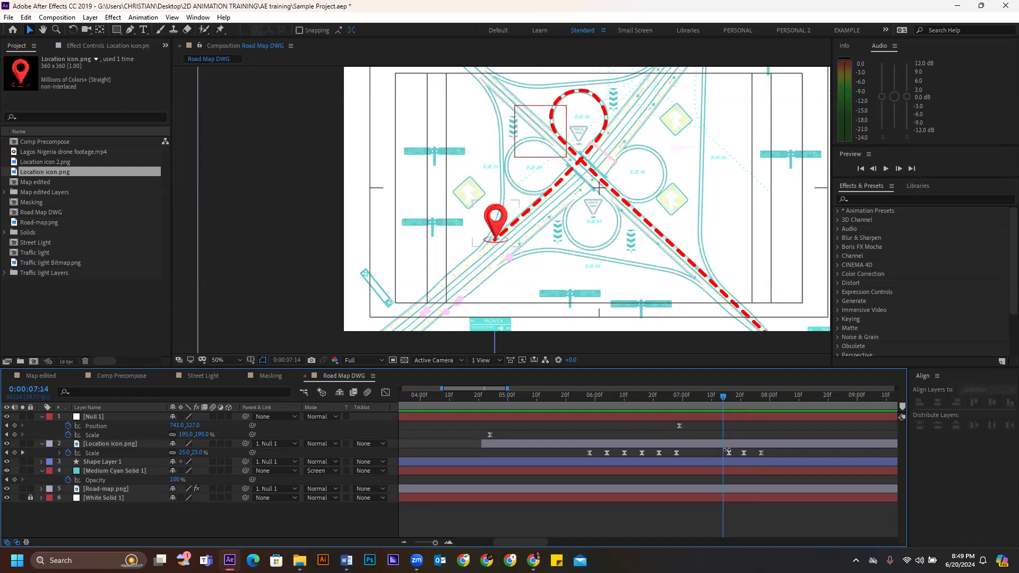
- Try to move the whole Location icon.png layer so that it ends at 0:00:07:14
left_click(734, 445)
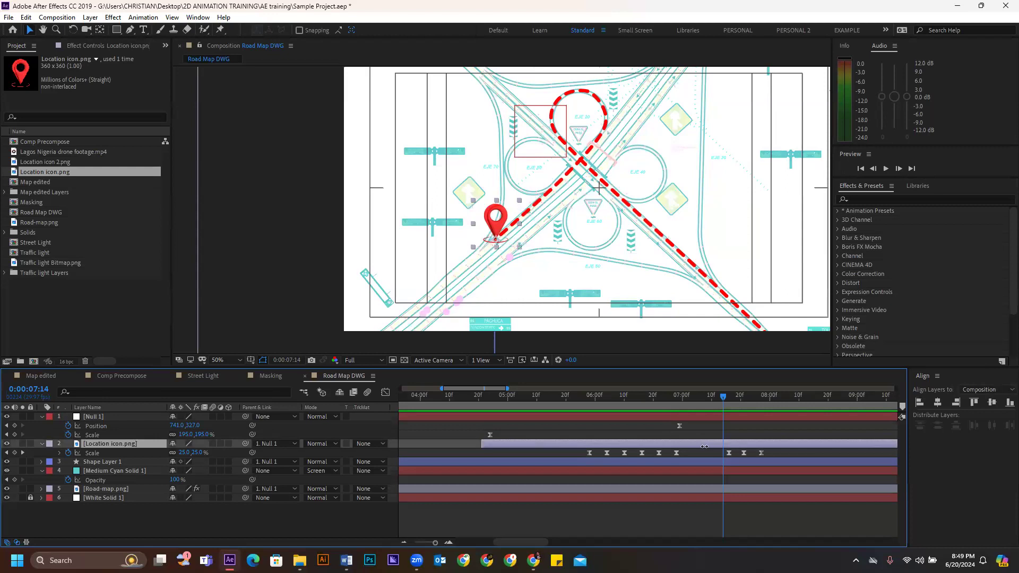
left_click_drag(719, 396, 723, 396)
key("]")
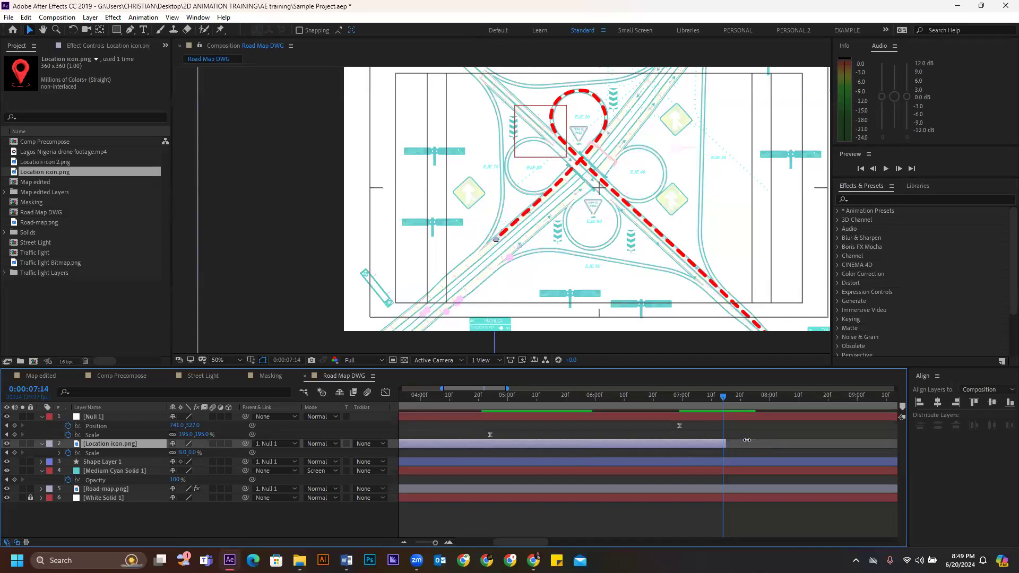
key("ctrl+z")
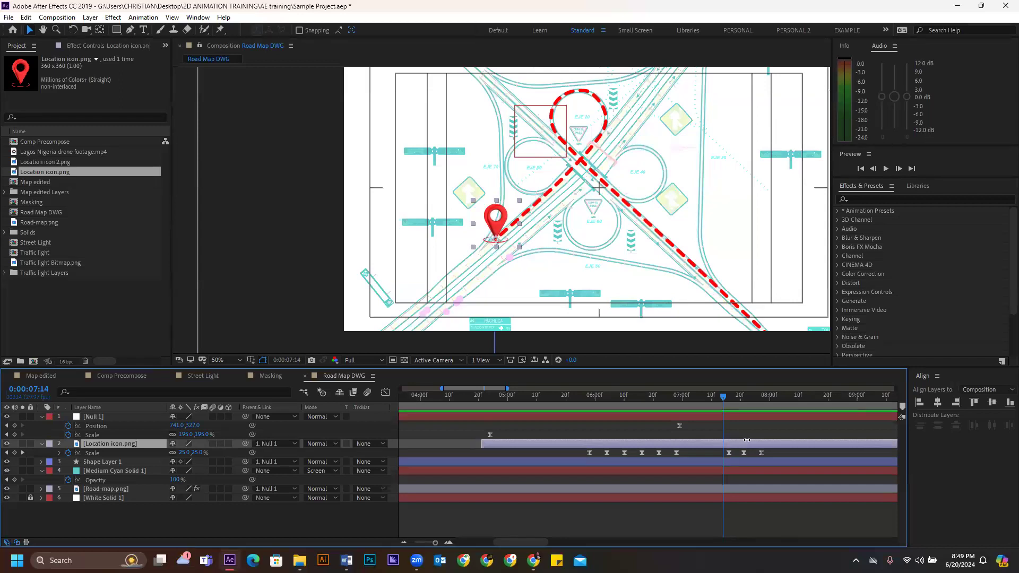
- Move the Location icon.png layer above Null 1 in the stacking order, return it below, and deselect it
key("shift+0")
key("ctrl+bracketright")
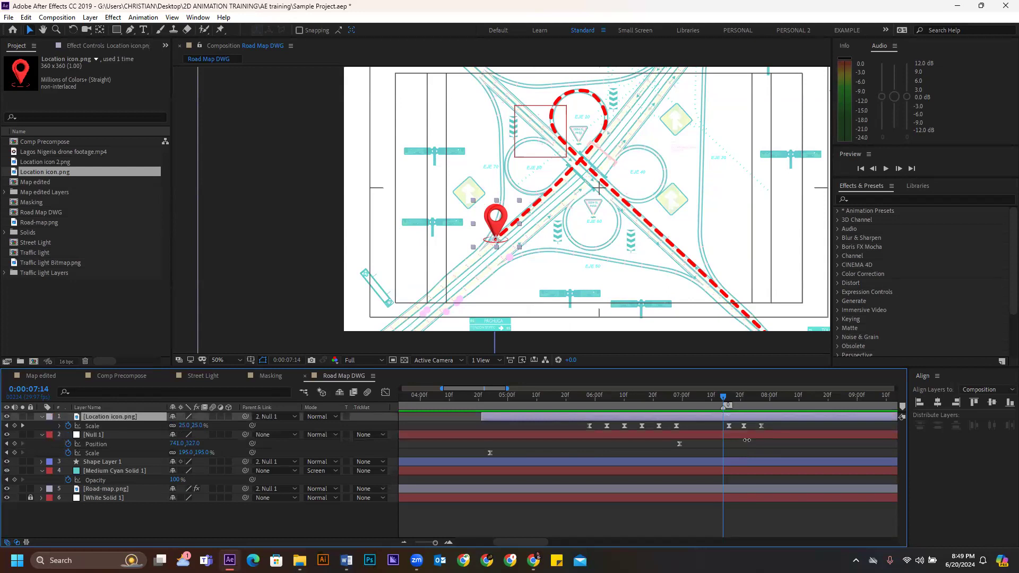
key("ctrl+bracketleft")
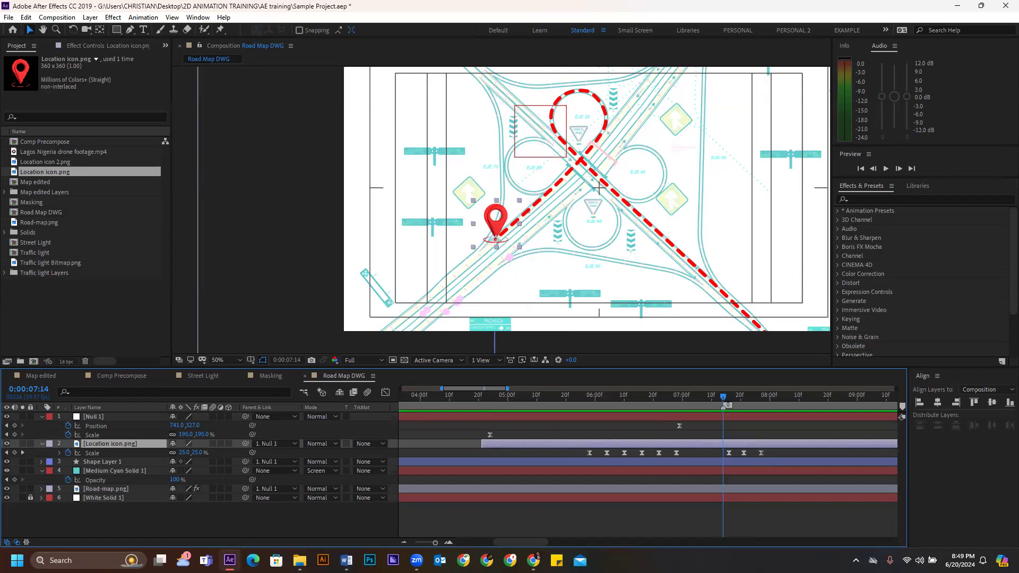
left_click(700, 510)
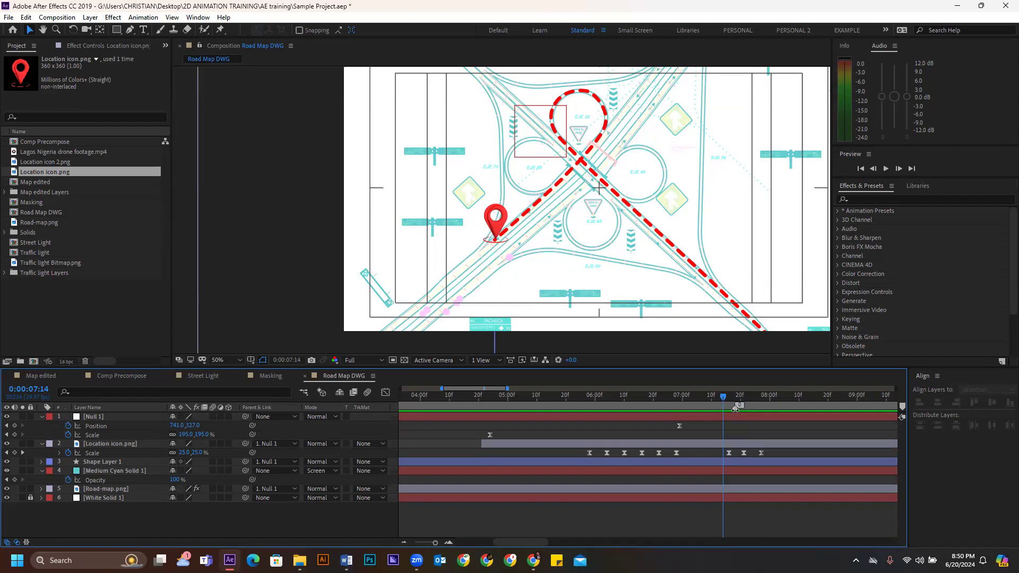
- Try shifting the Location icon.png layer slightly later and restacking it above Null 1, undoing each change
left_click_drag(732, 445, 735, 446)
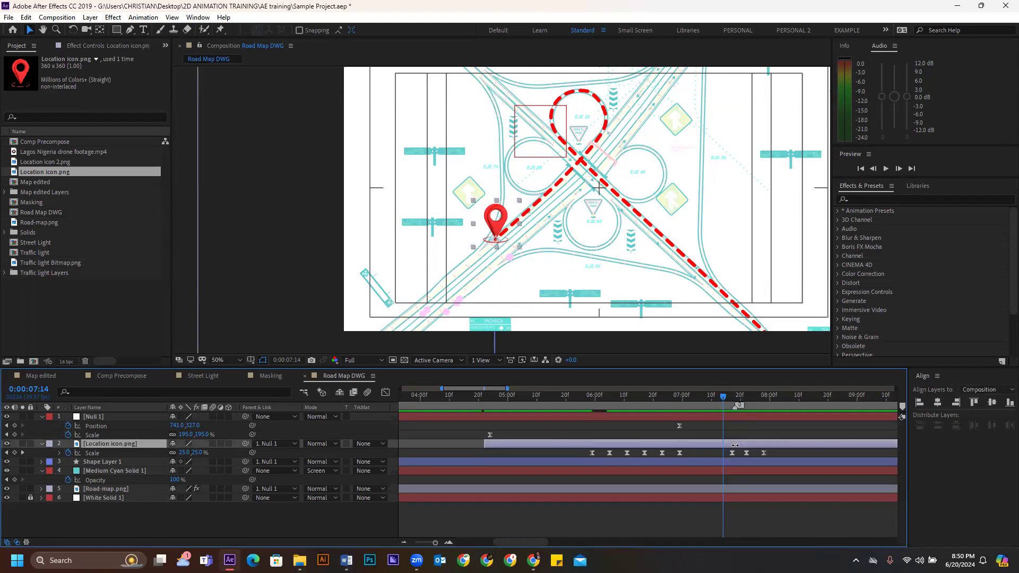
key("ctrl+z")
key("ctrl+]")
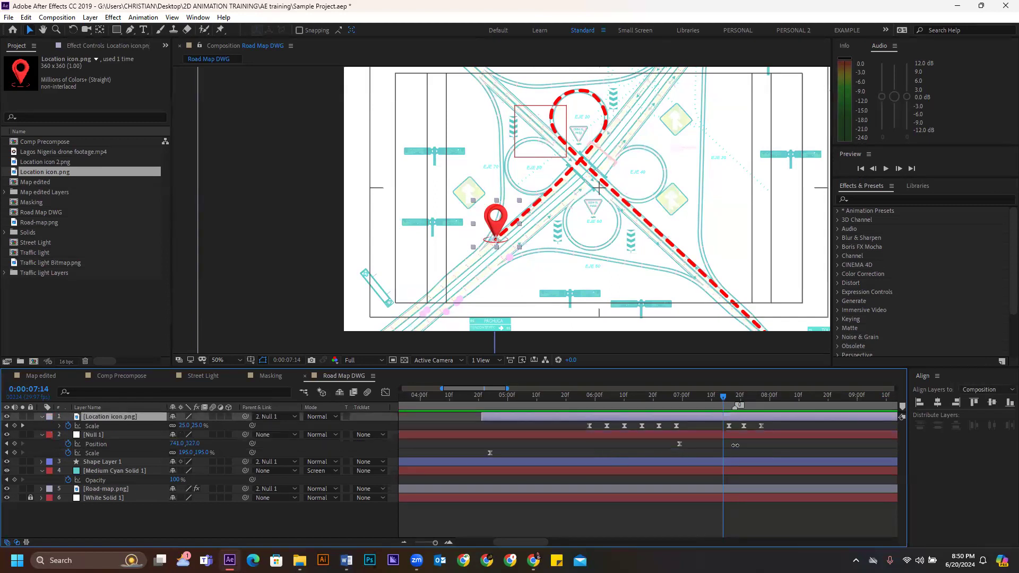
key("ctrl+z")
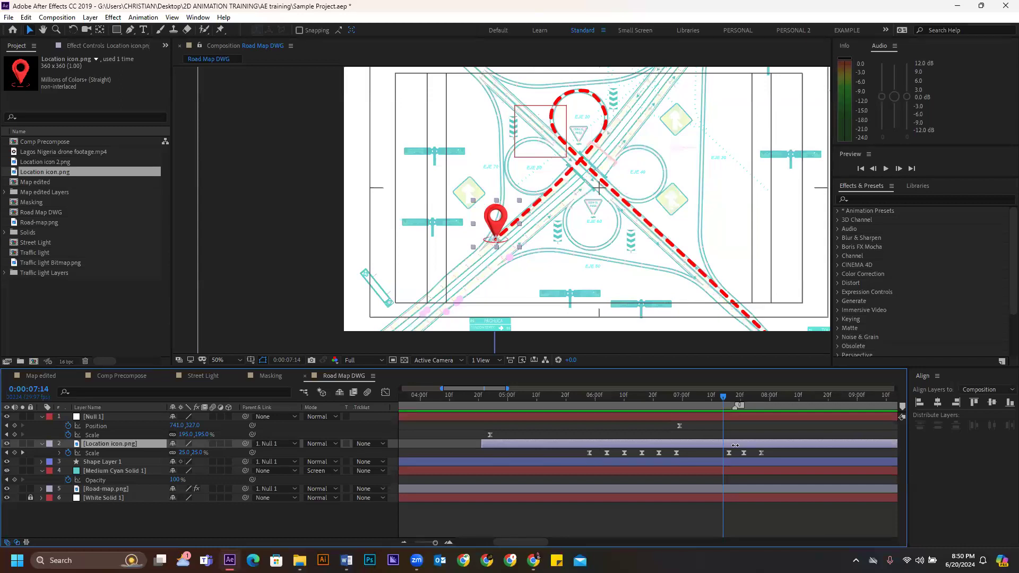
- Trim the end of the Location icon.png layer to 0:00:07:14
key("alt+]")
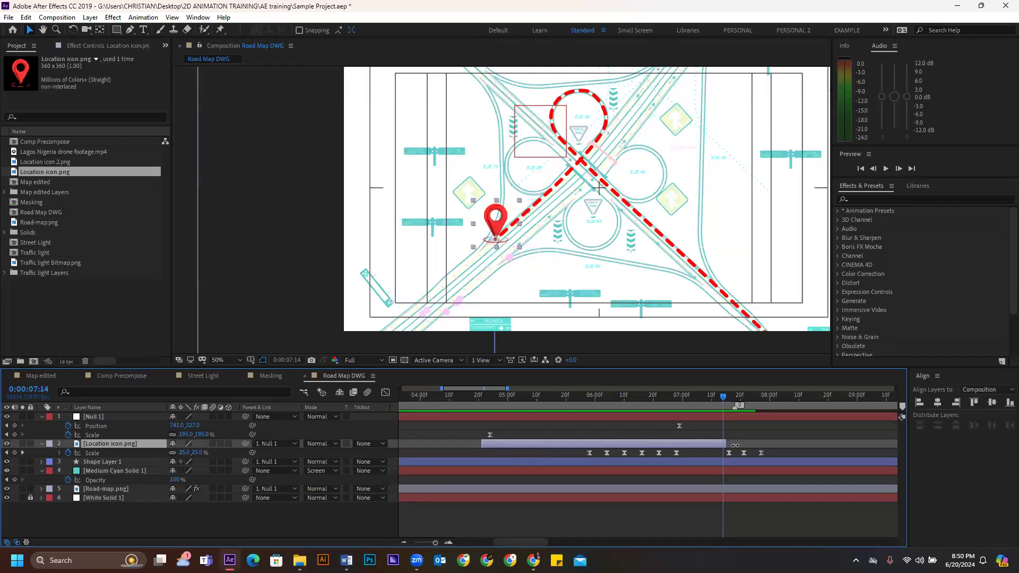
mouse_move(723, 397)
left_mouse_down()
mouse_move(699, 397)
mouse_move(723, 397)
left_mouse_up()
- Try trimming the Location icon.png layer's end to 0:00:07:08 and its start to 0:00:05:26, and undo both trims
left_click(705, 395)
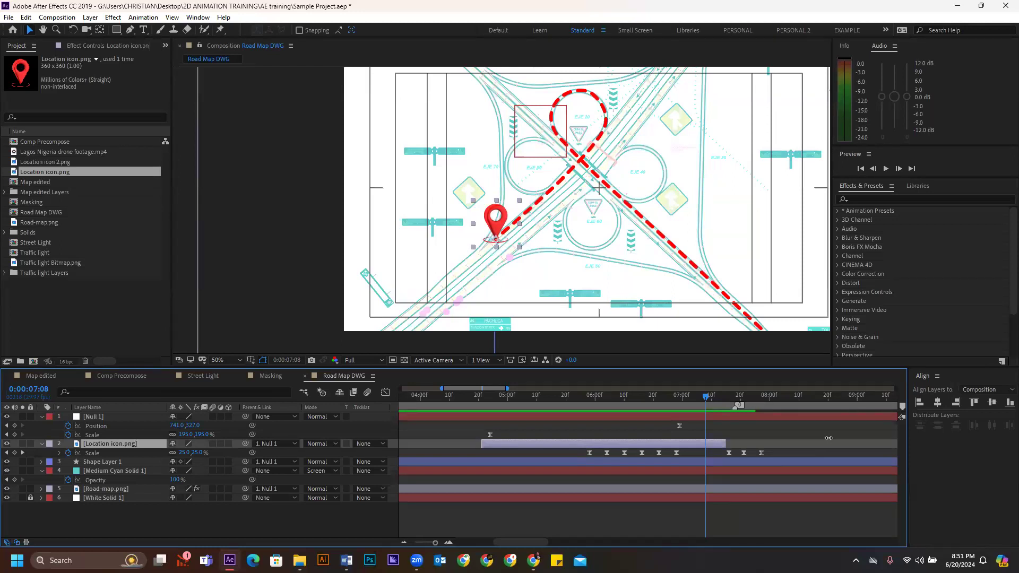
key("alt+bracketright")
left_click(682, 394)
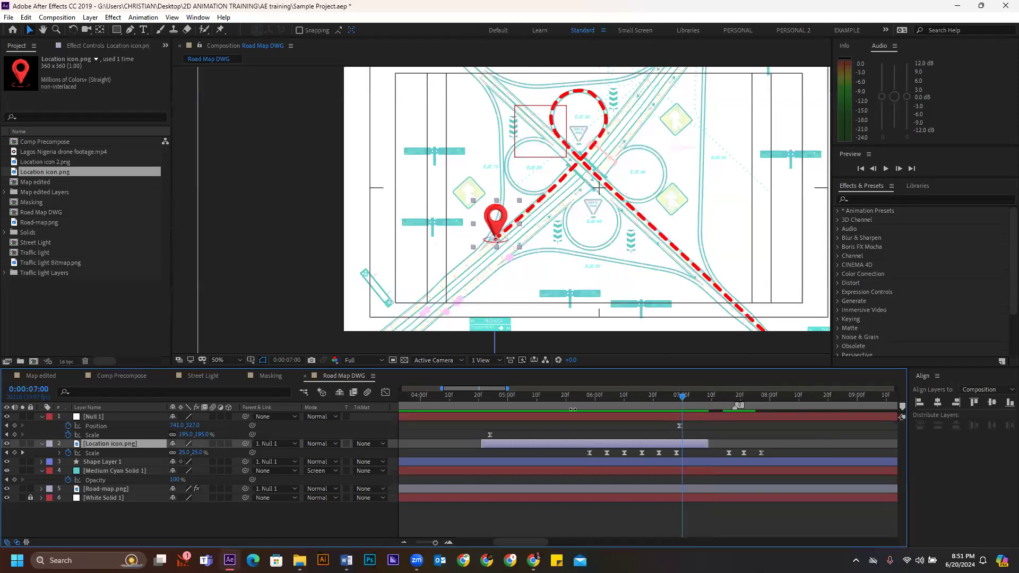
left_click(582, 395)
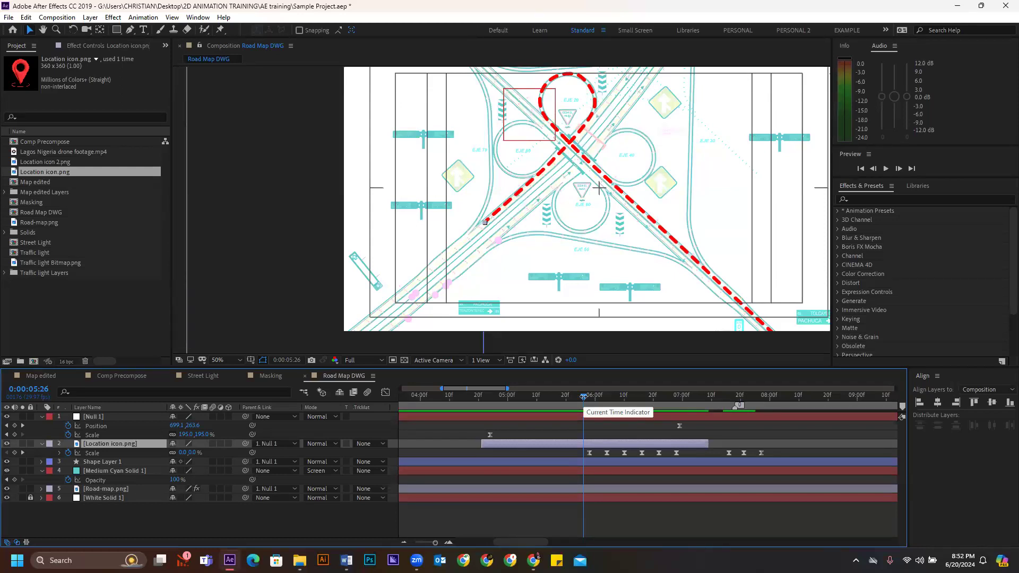
key("alt+bracketleft")
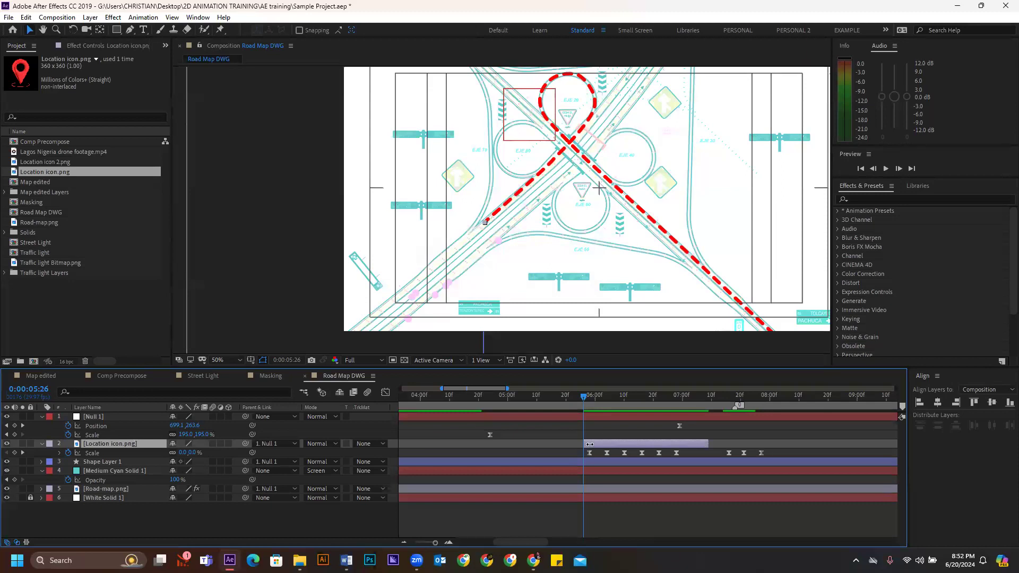
key("ctrl+z")
key("ctrl+z")
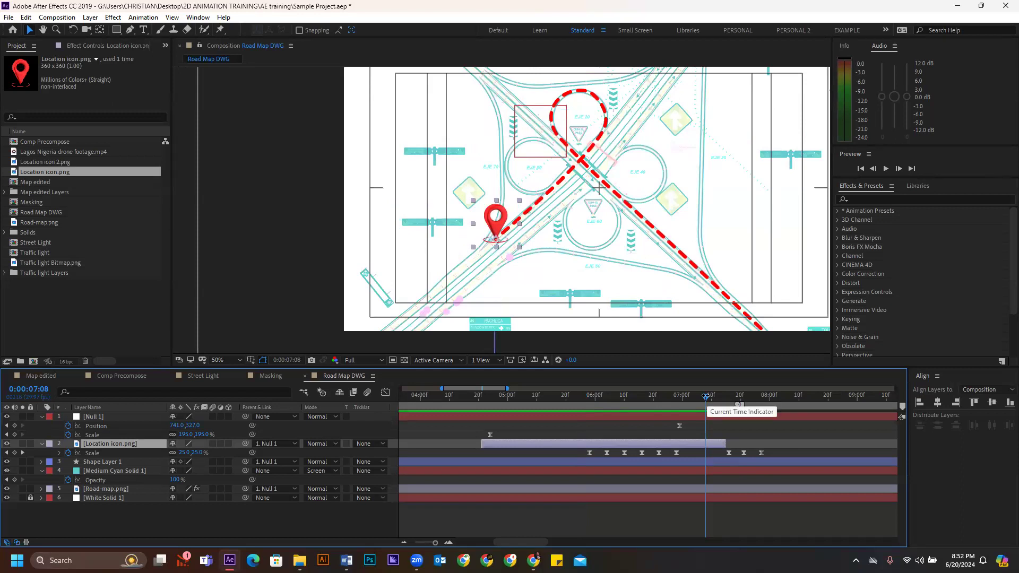
- Preview the trimmed pin from 0:00:07:00 and go to the Location icon.png layer's out point
left_click_drag(705, 397, 682, 396)
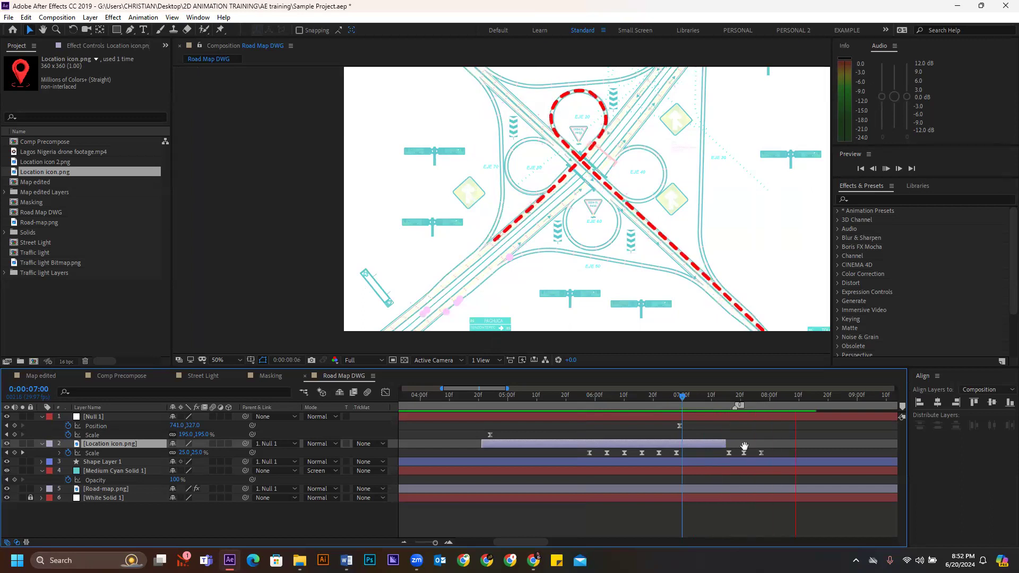
key("space")
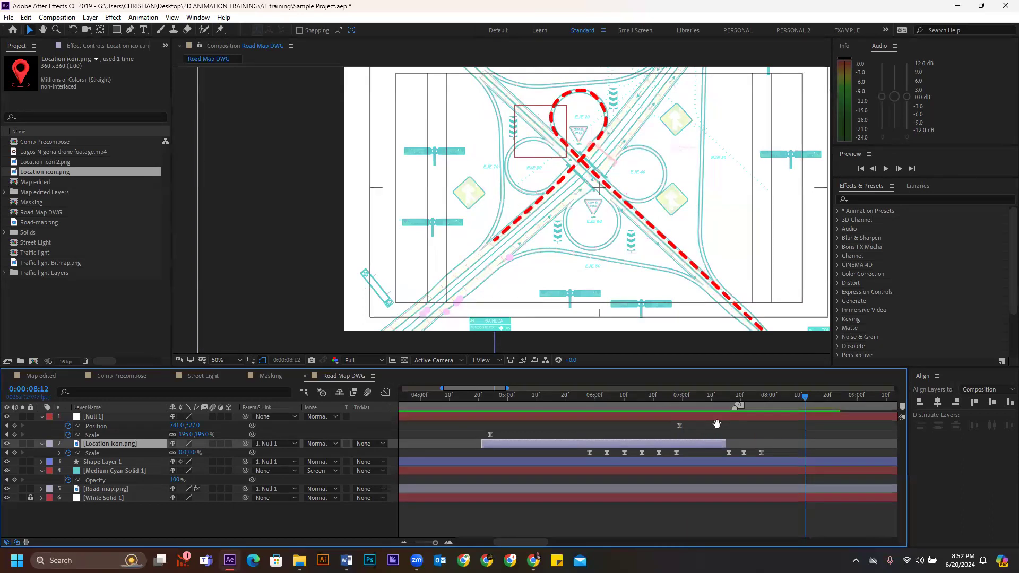
key("o")
right_click(713, 440)
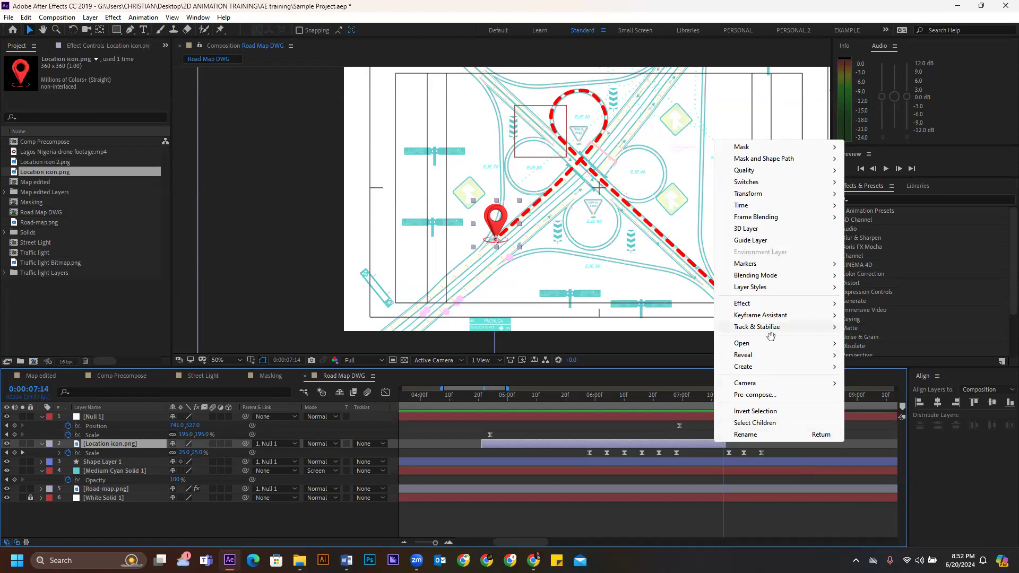
mouse_move(770, 332)
mouse_move(778, 315)
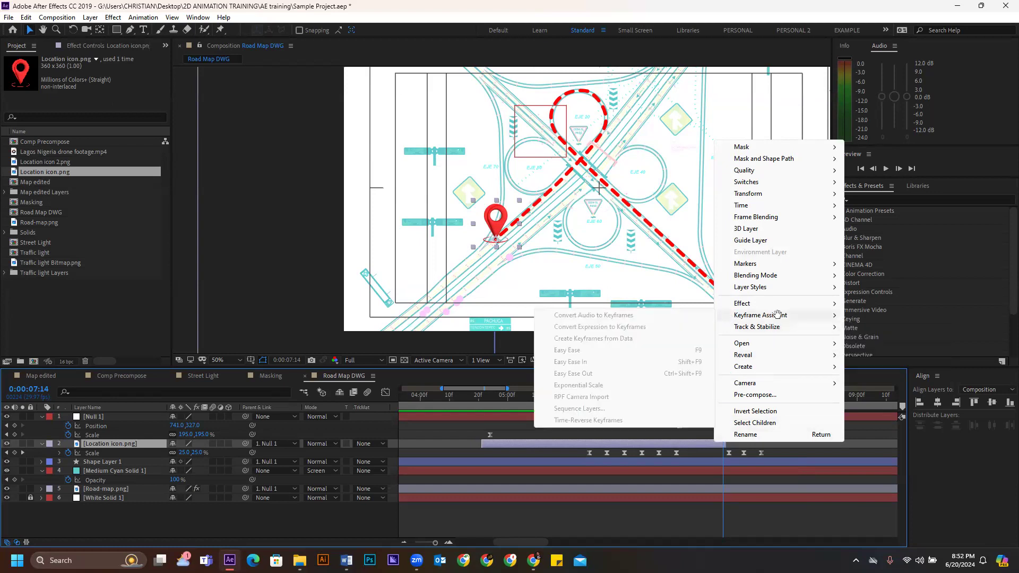
left_click(697, 442)
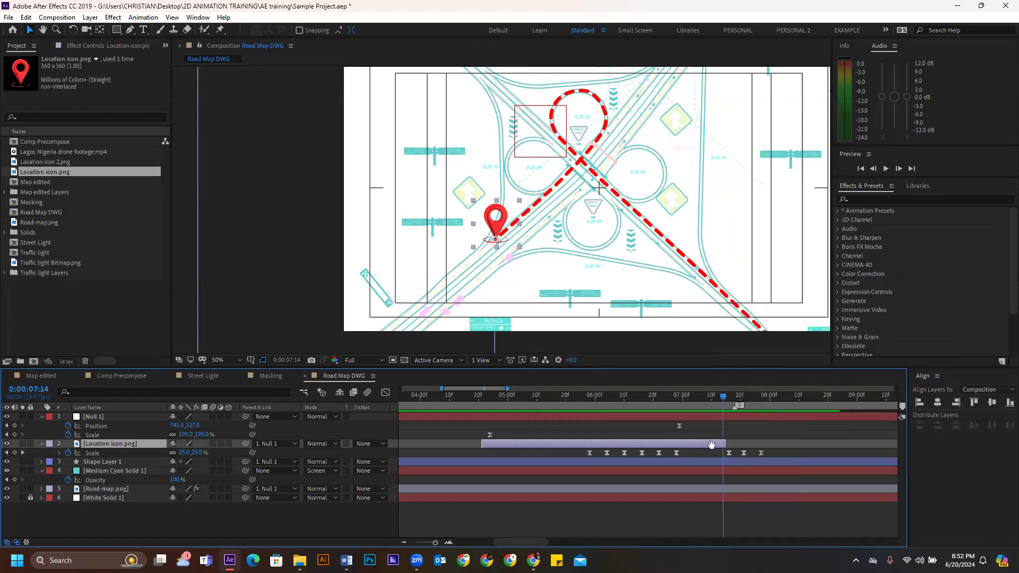
right_click(711, 444)
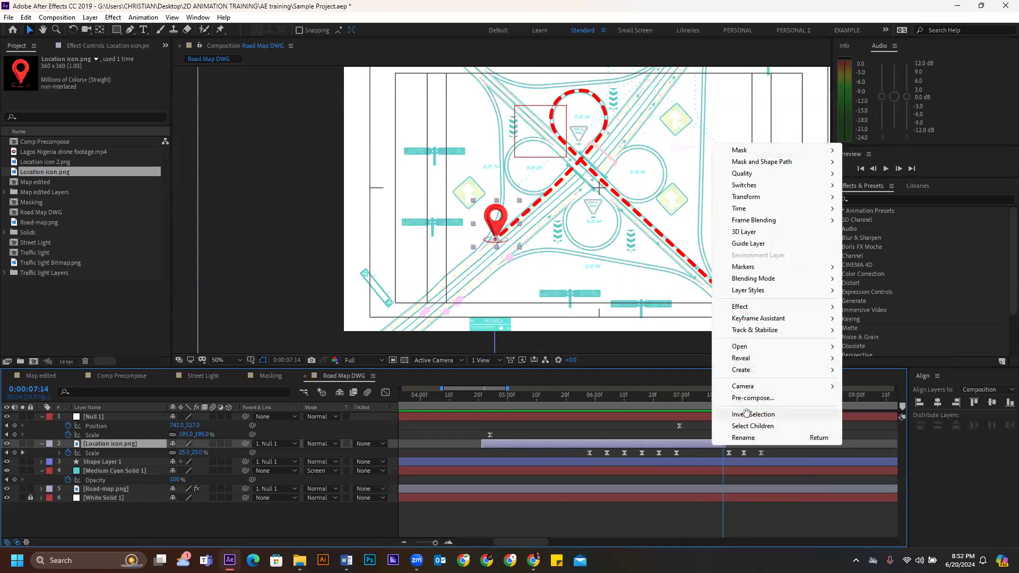
mouse_move(759, 373)
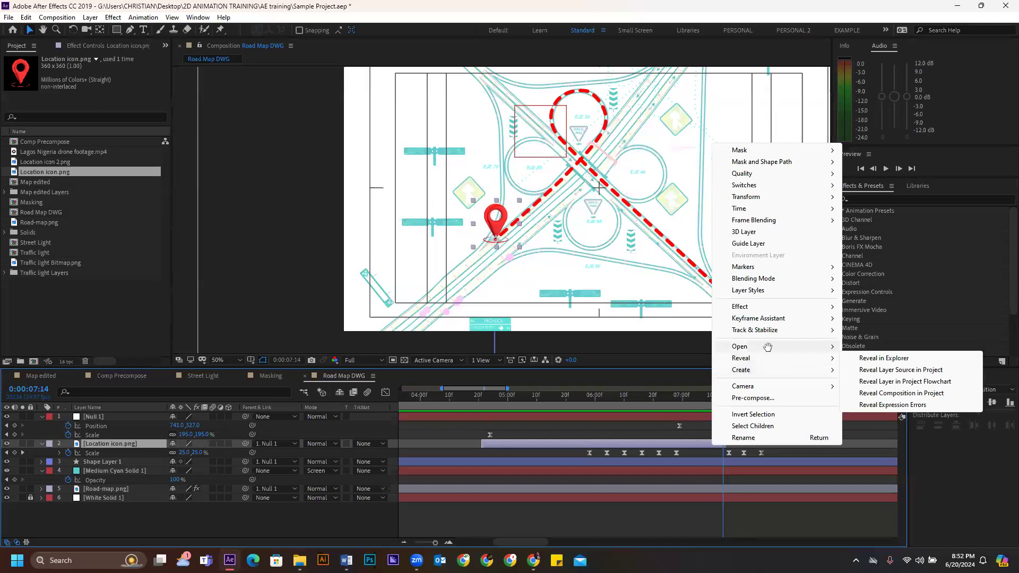
mouse_move(777, 330)
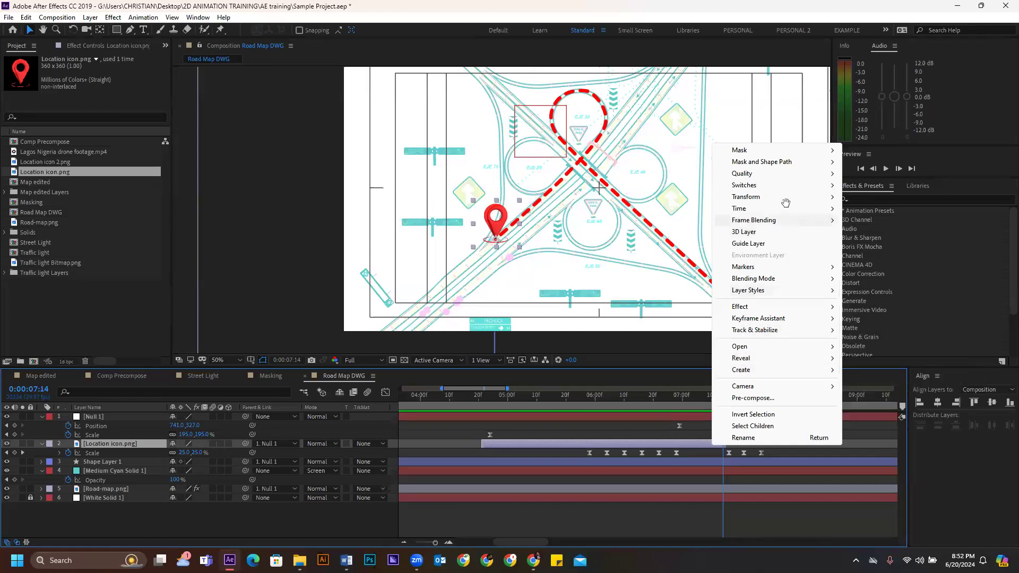
mouse_move(785, 202)
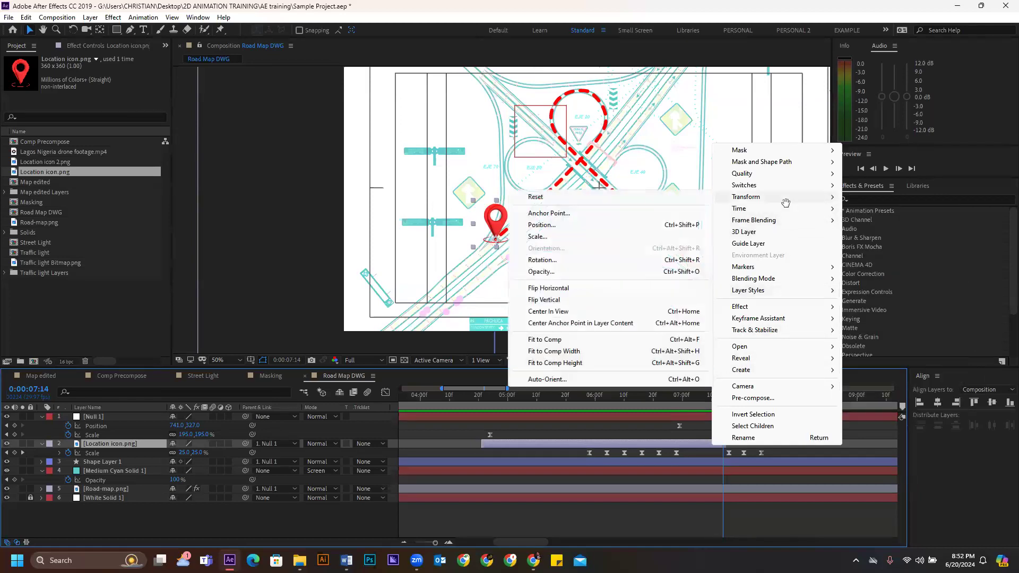
left_click(686, 504)
left_click(686, 504)
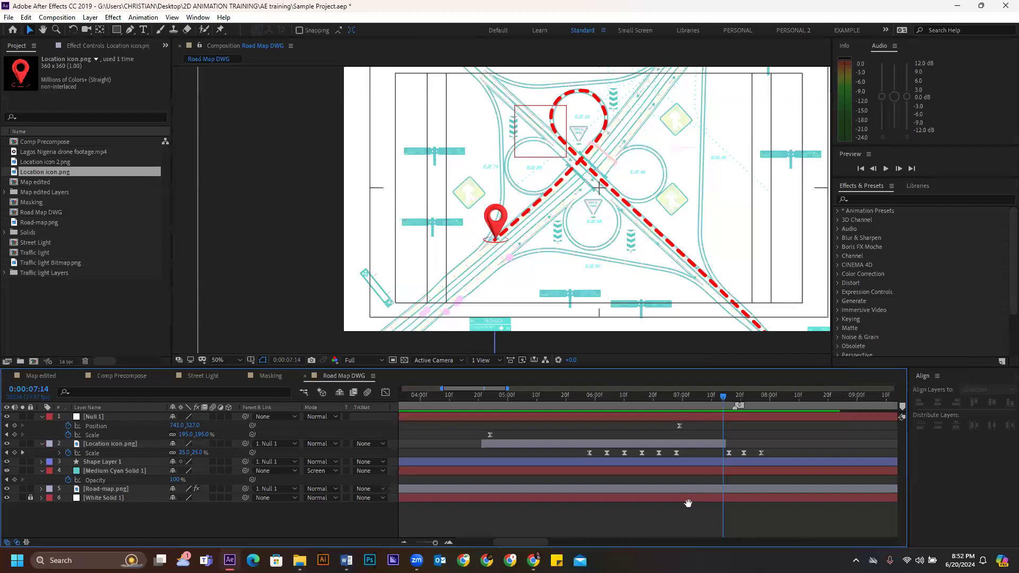
- Preview the route and the trimmed pin, replaying from 0:00:04:21
key("space")
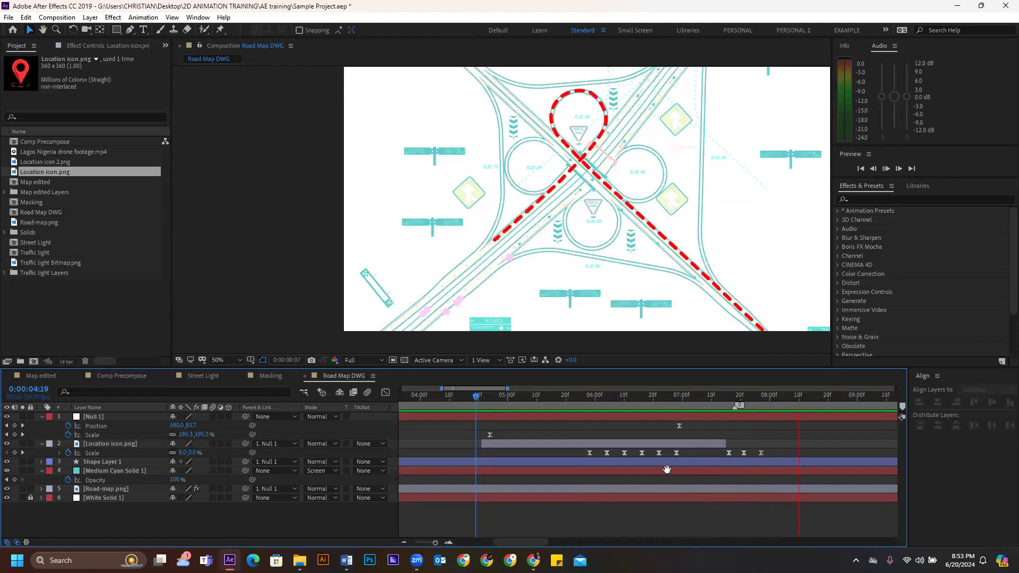
key("space")
left_click(480, 398)
key("space")
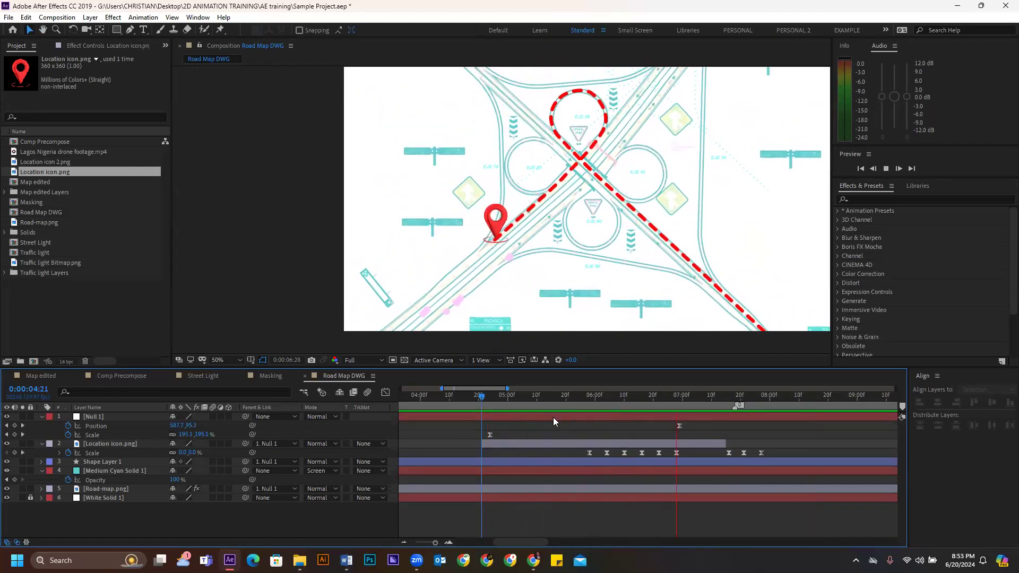
key("space")
- Extend the Location icon.png layer's end to about 0:00:07:29, past its last Scale keyframe, and preview from 0:00:06:08 and 0:00:07:10
left_click_drag(726, 445, 766, 446)
left_click(619, 394)
key("space")
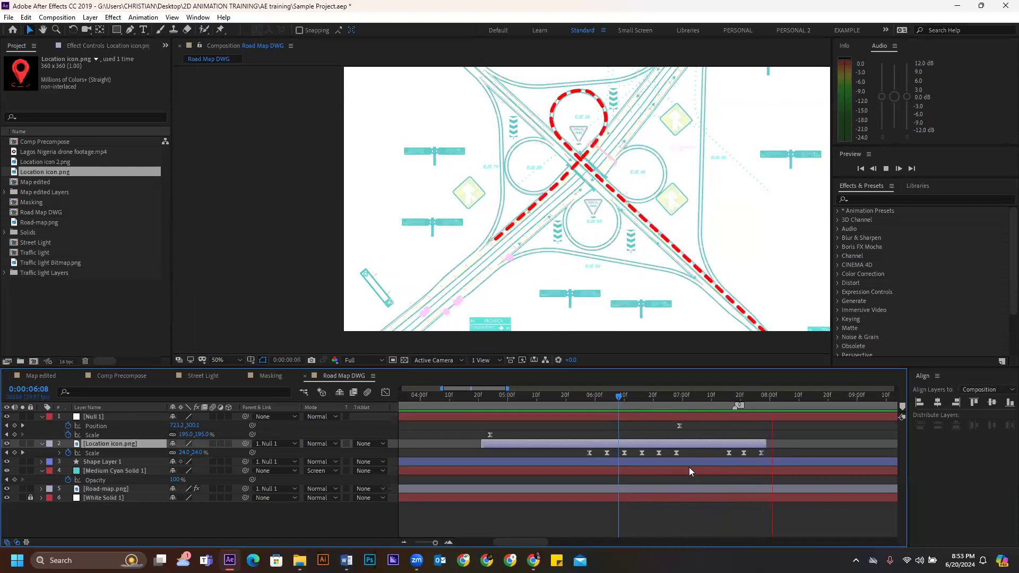
left_click(711, 396)
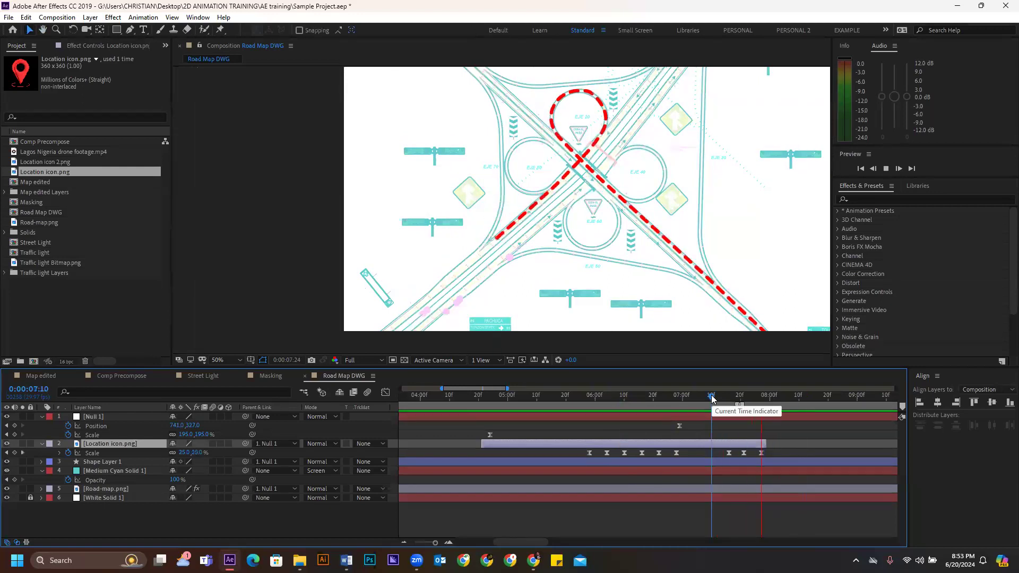
key("space")
- Fade out Shape Layer 1 by keyframing its Opacity from 100% at 0:00:08:01 to 0% at 0:00:08:15
left_click_drag(700, 398, 772, 457)
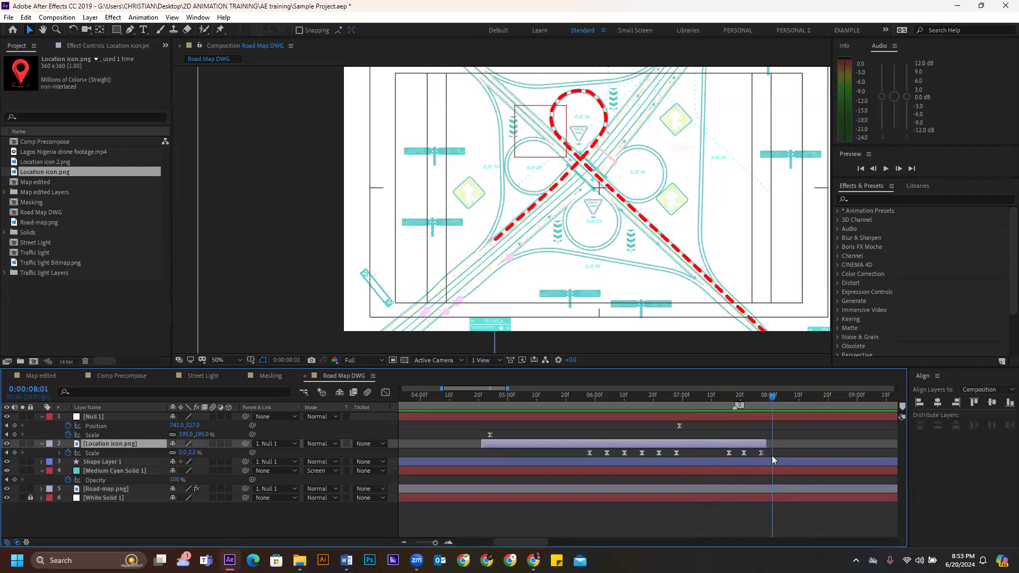
left_click(776, 462)
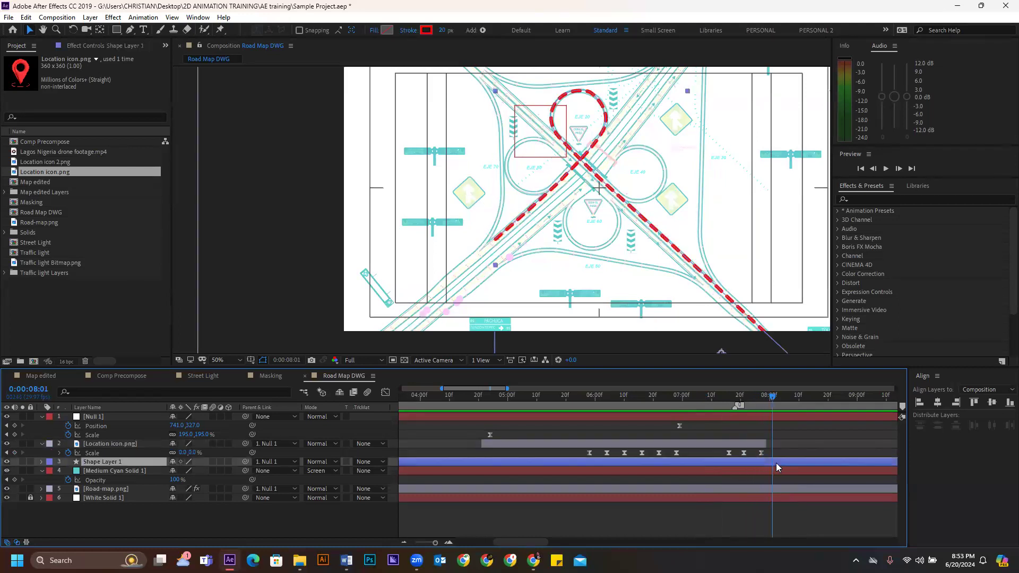
key("t")
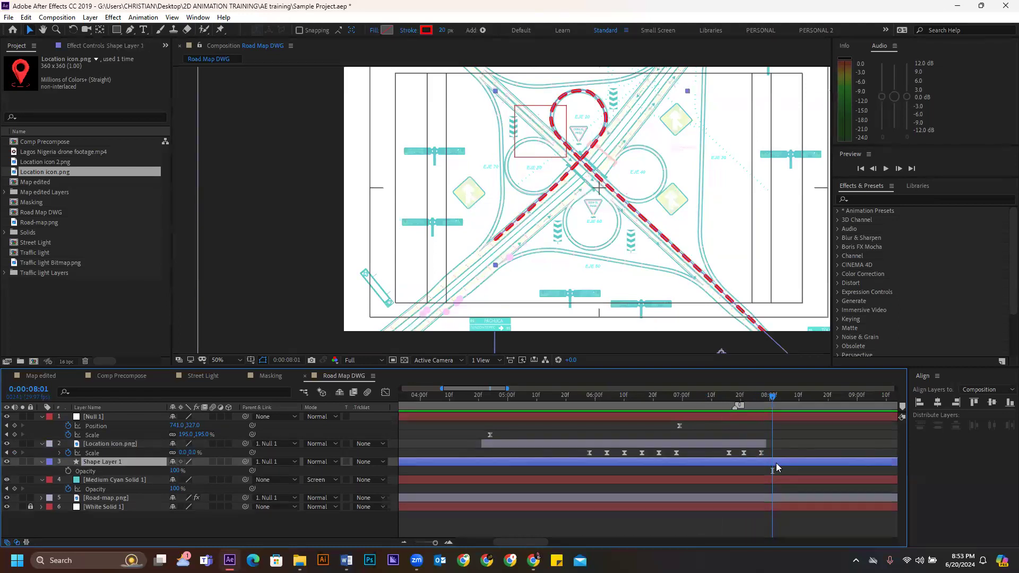
left_click(69, 471)
left_click(804, 399)
left_click_drag(805, 402, 812, 399)
left_click_drag(175, 470, 105, 462)
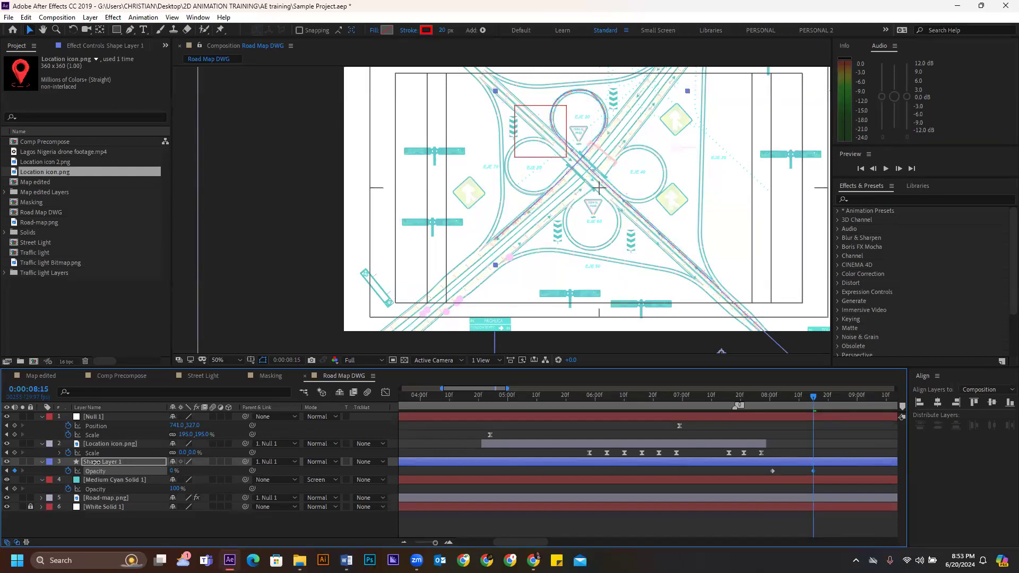
left_click(789, 476)
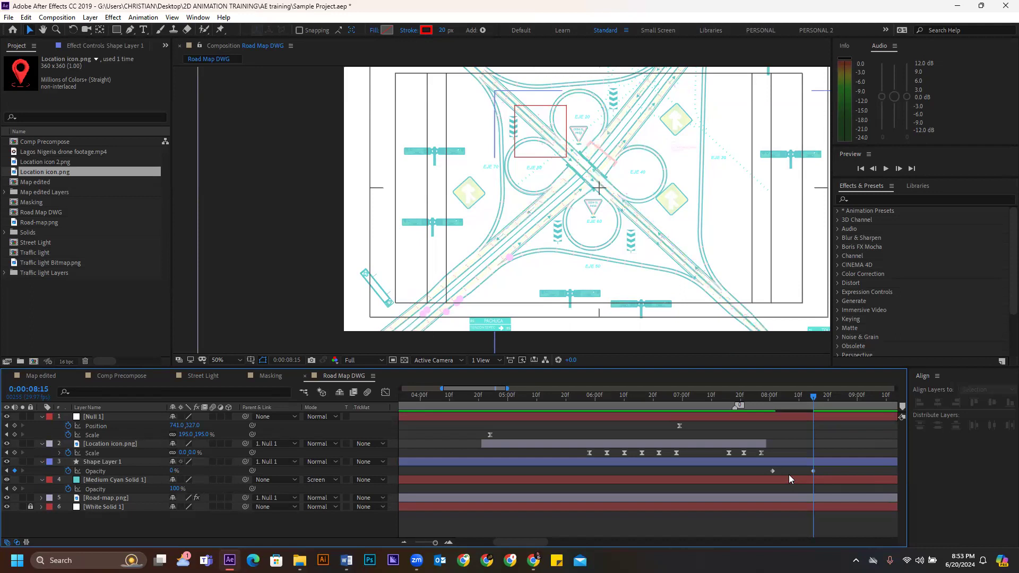
- Review the fade-out by going back and forth between Shape Layer 1's two Opacity keyframes
left_click(772, 396)
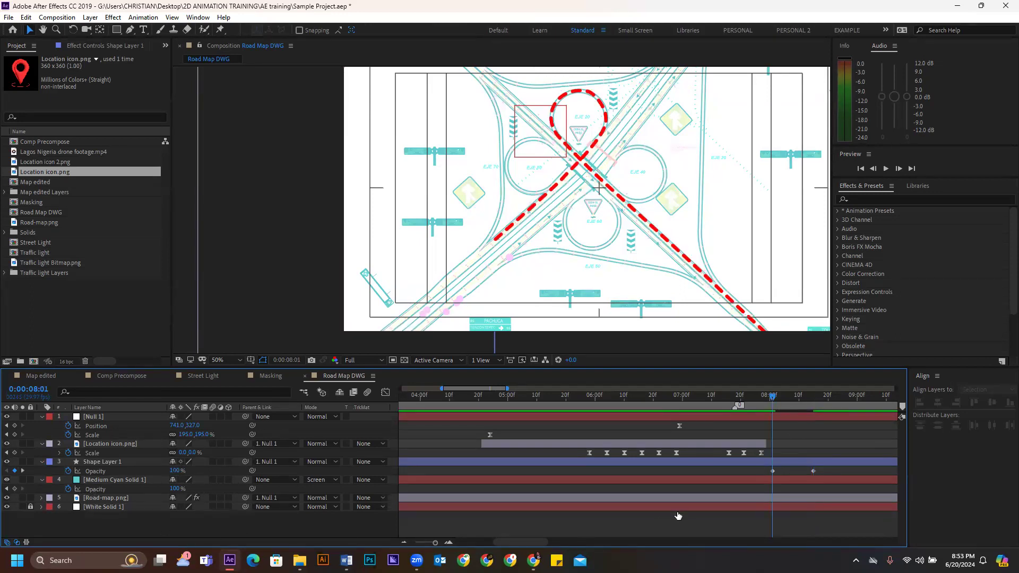
left_click(774, 480)
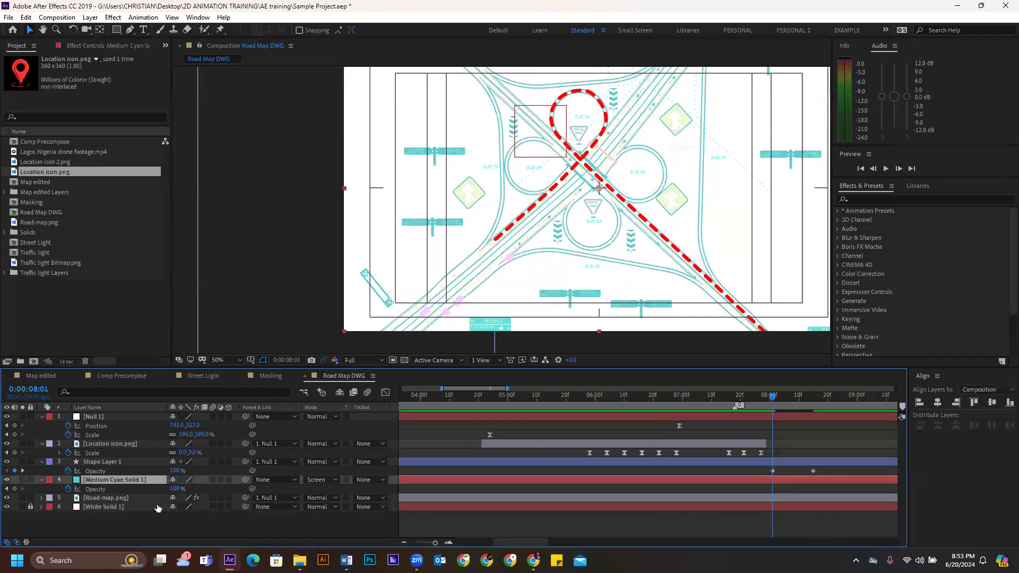
left_click(773, 489)
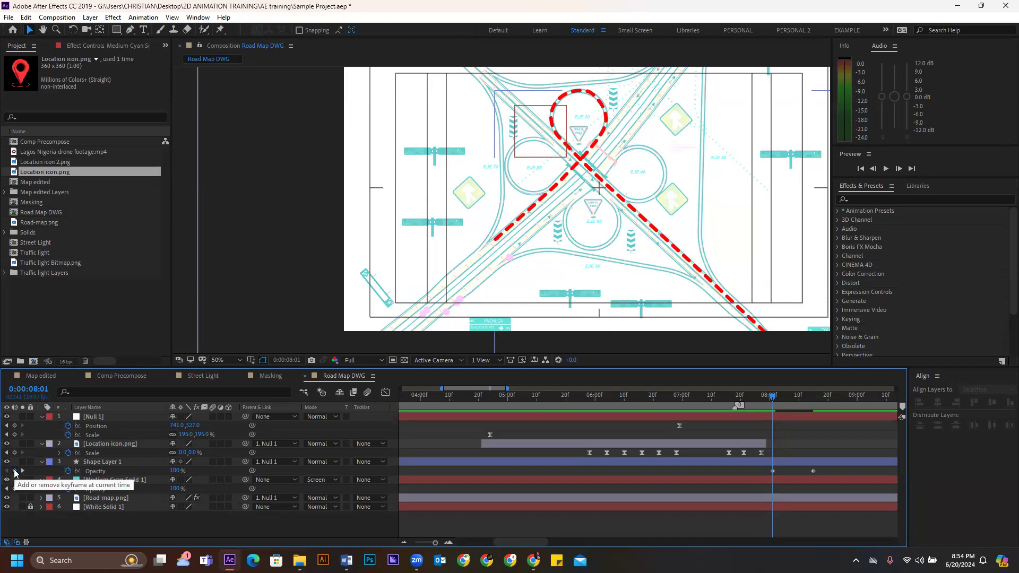
left_click(772, 470)
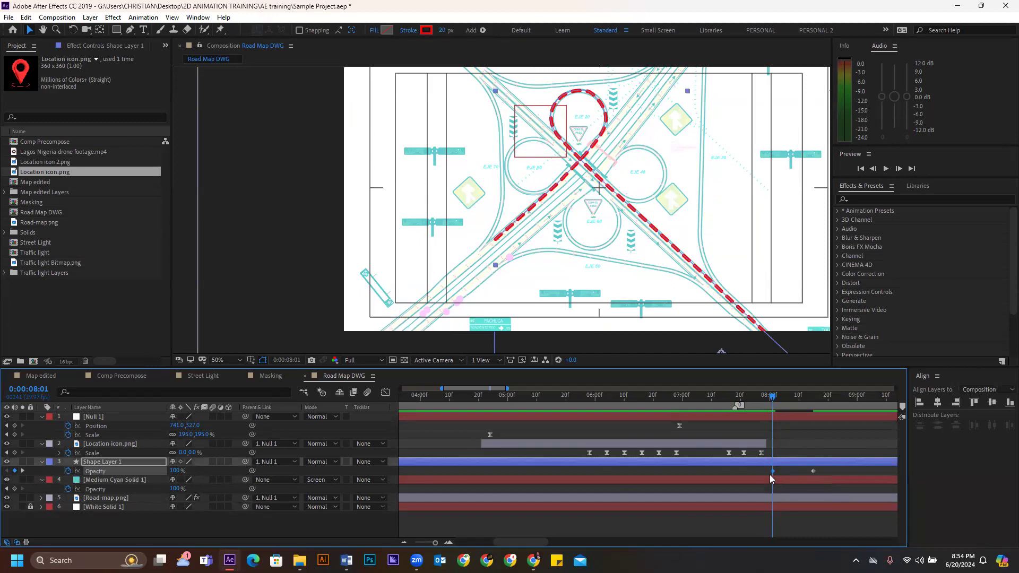
left_click(23, 470)
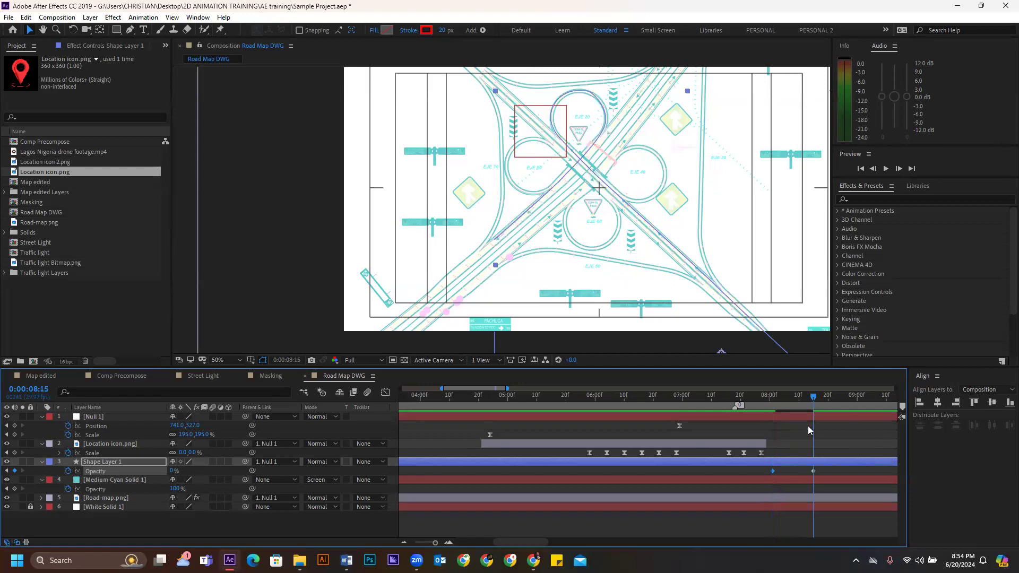
left_click(811, 470)
left_click(7, 471)
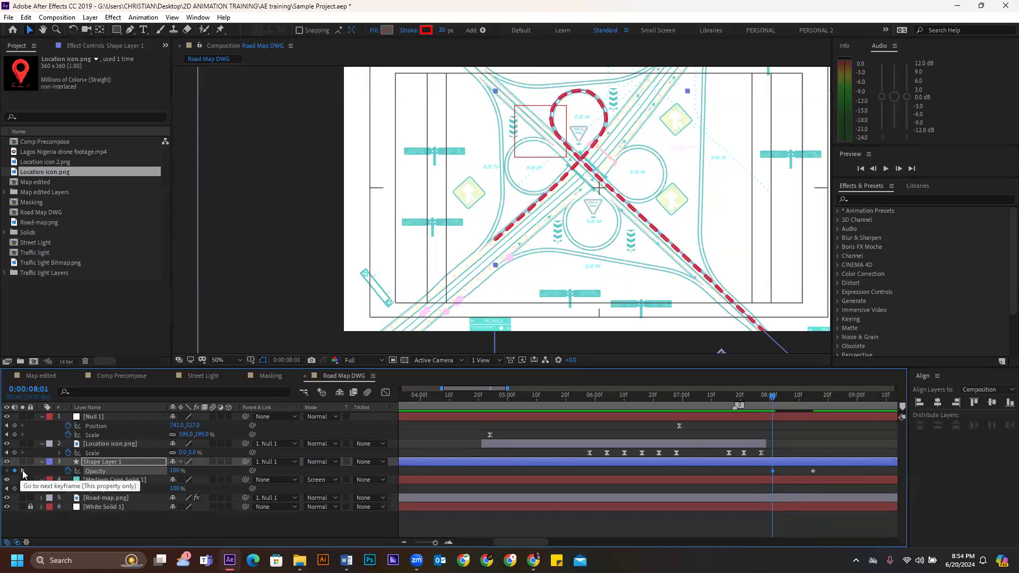
left_click(23, 470)
left_click(6, 470)
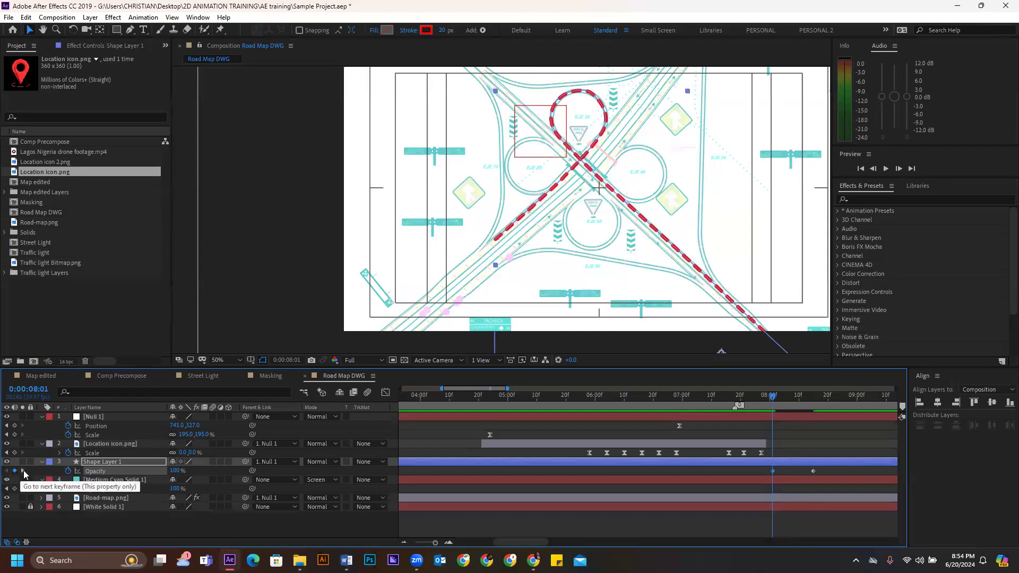
left_click(23, 470)
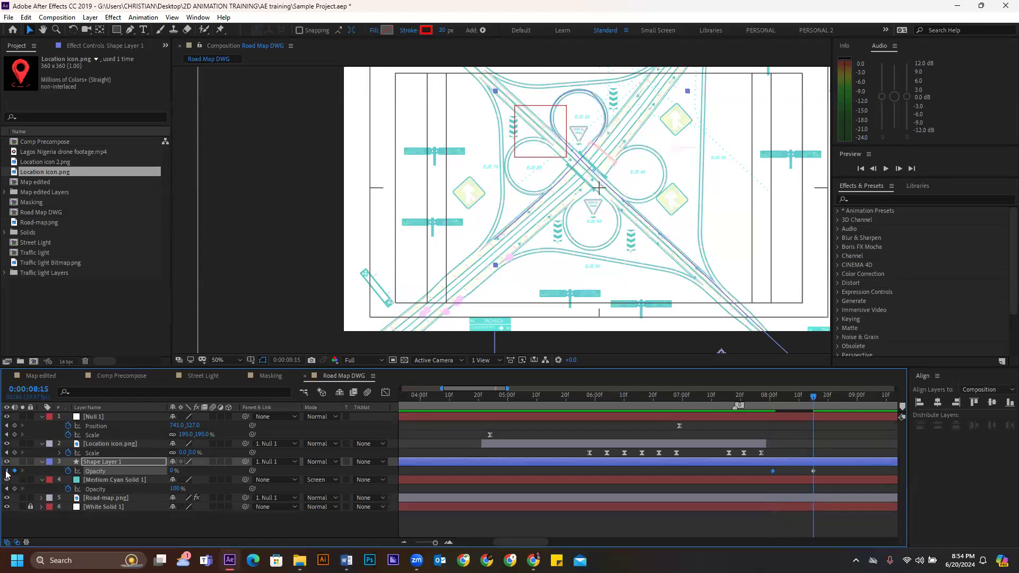
left_click(7, 471)
left_click(22, 471)
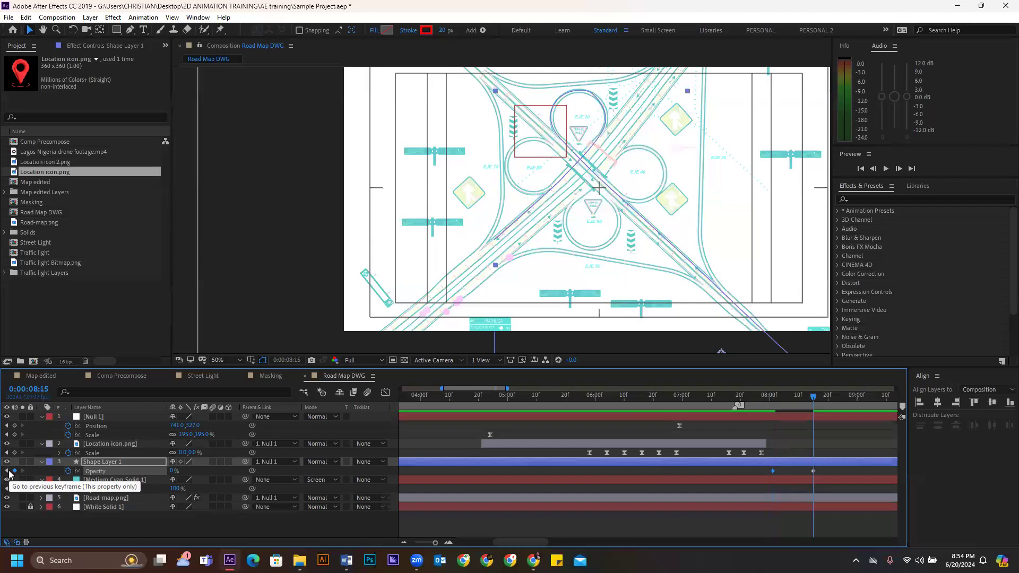
left_click(7, 470)
left_click(22, 470)
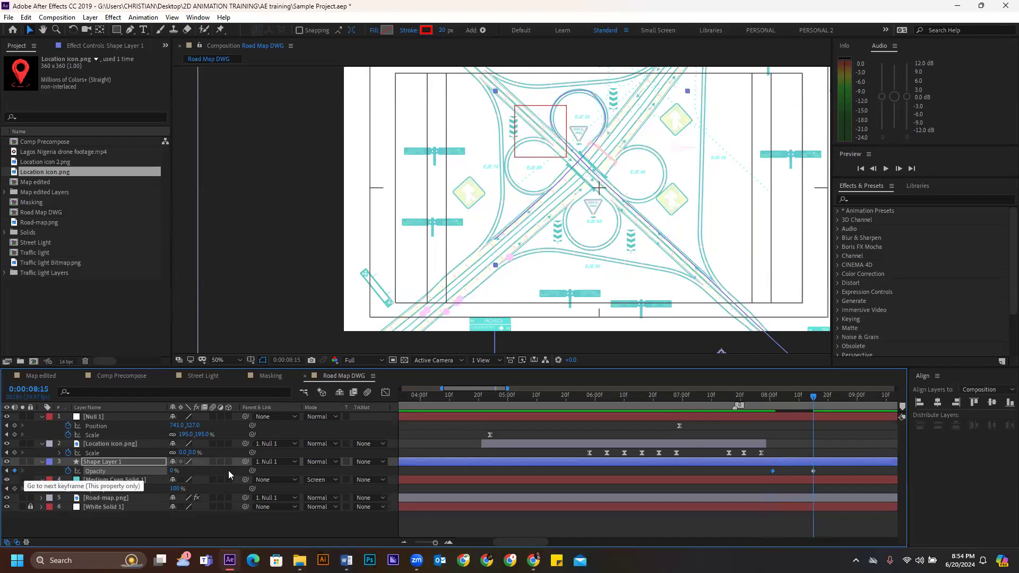
- Fade out Medium Cyan Solid 1 by keyframing its Opacity at 100% at 0:00:08:01 and 0% at 0:00:08:15
left_click(7, 470)
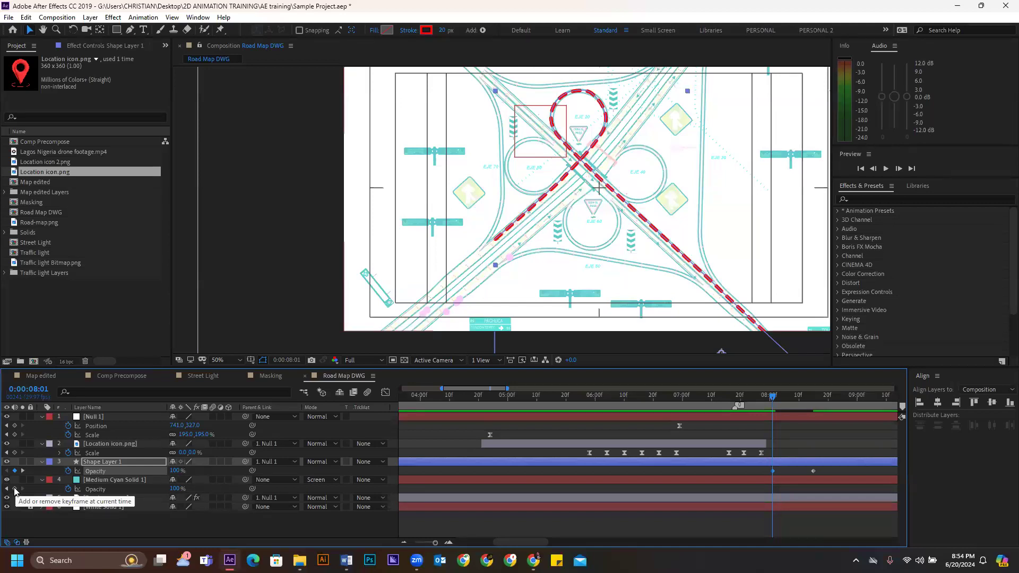
left_click(14, 488)
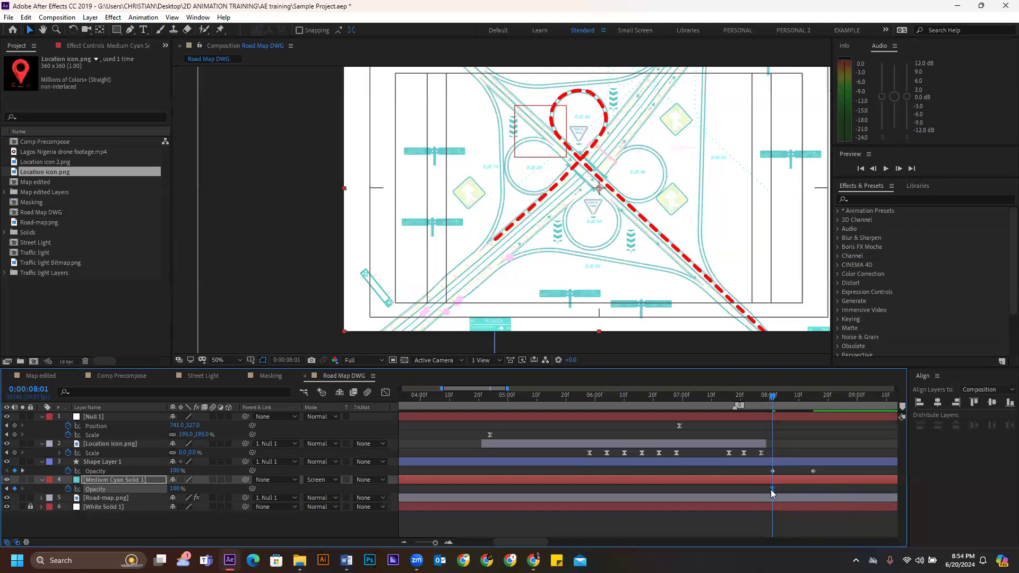
left_click(22, 471)
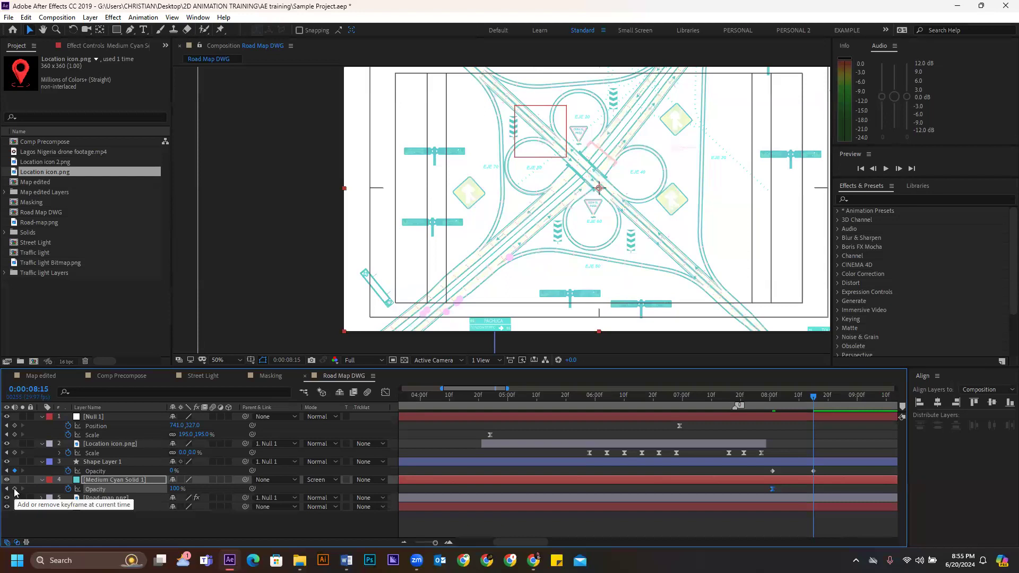
left_click_drag(175, 489, 106, 483)
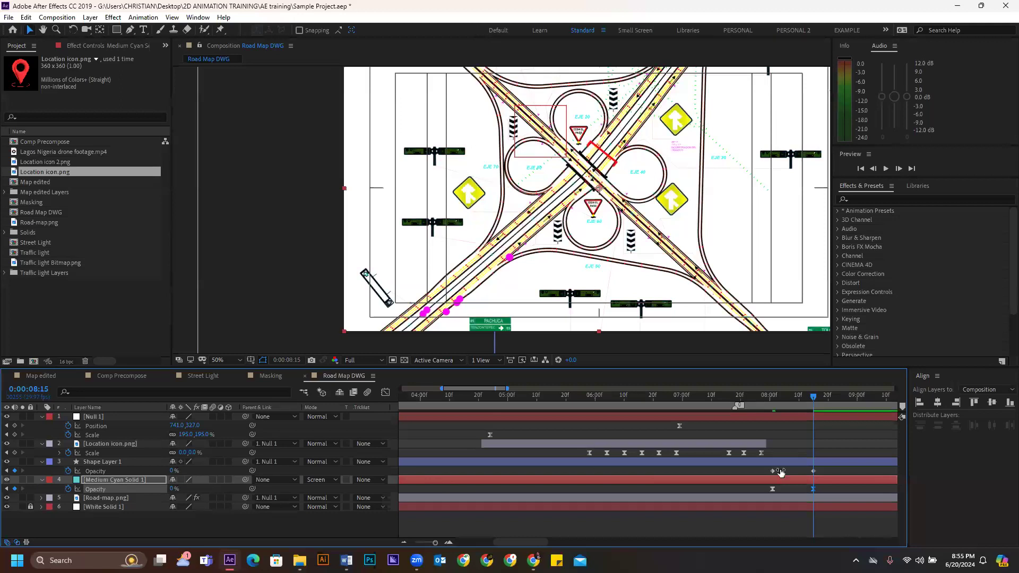
- Preview the fade-out of the route and the cyan overlay from 0:00:07:19
left_click(800, 398)
left_click_drag(786, 398, 730, 405)
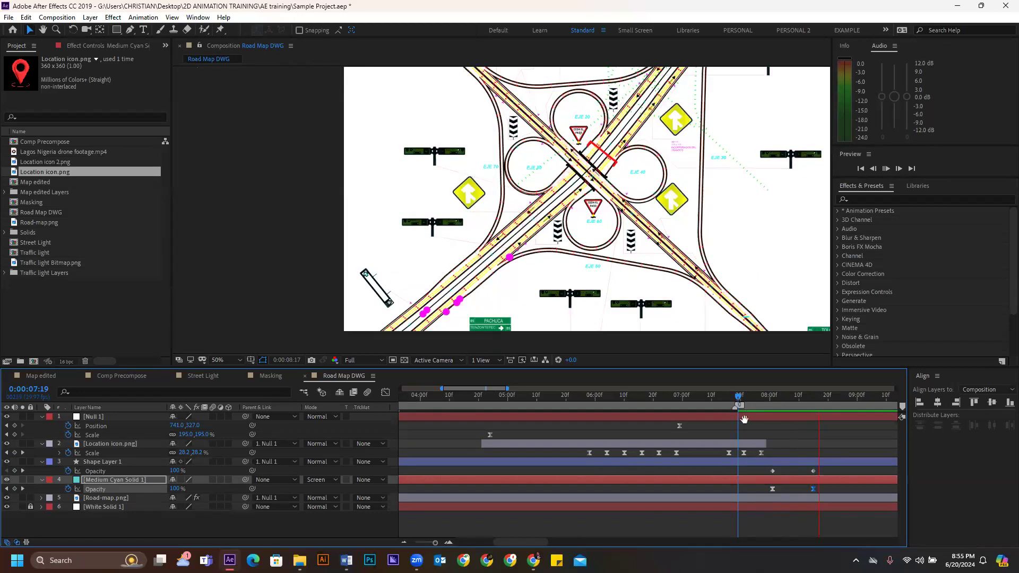
key("space")
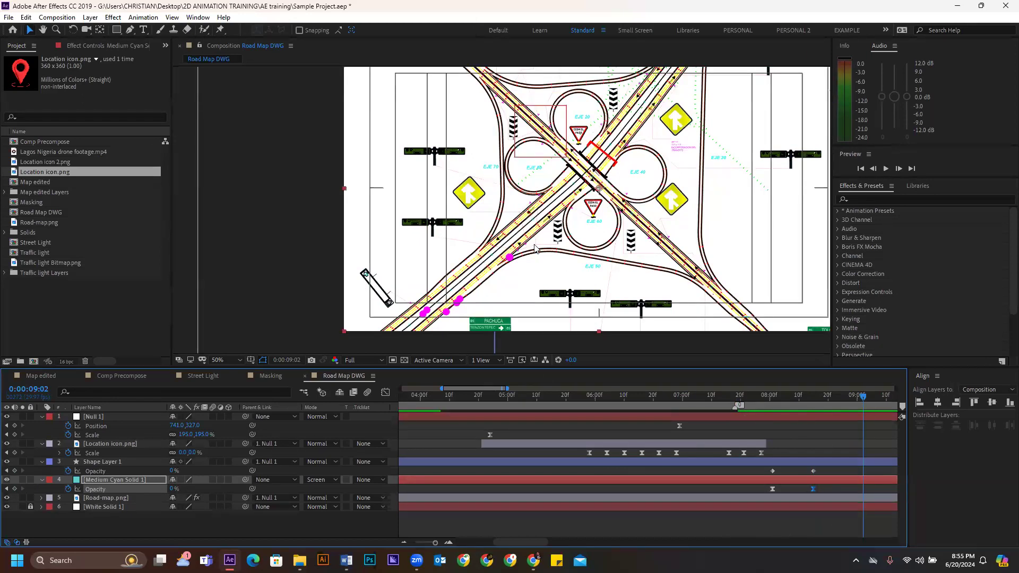
- Show the whole frame and a longer stretch of the timeline, and preview the map animation from 0:00:01:15
scroll(641, 232, "down", 2)
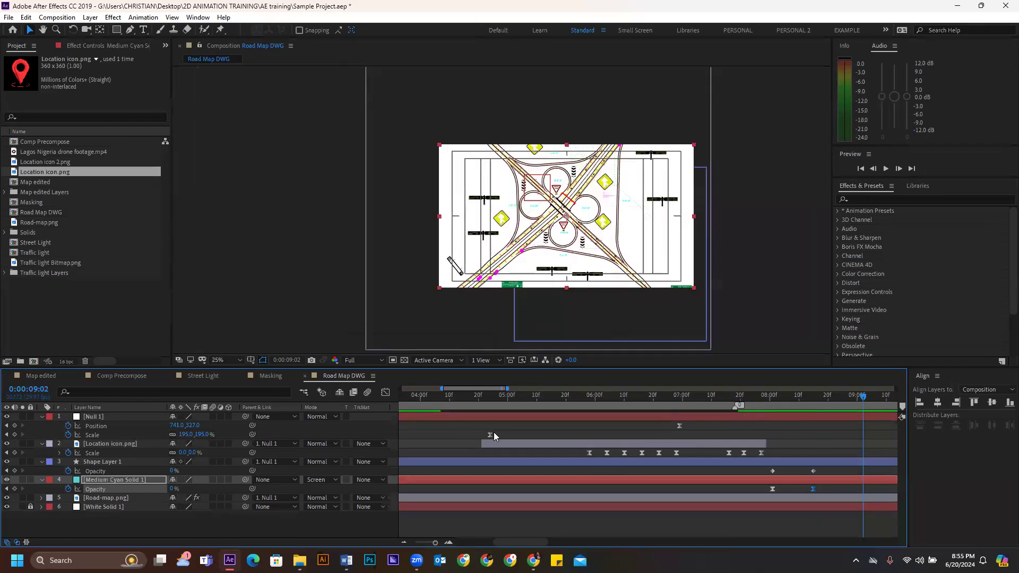
scroll(679, 474, "down", 2)
scroll(682, 467, "down", 1)
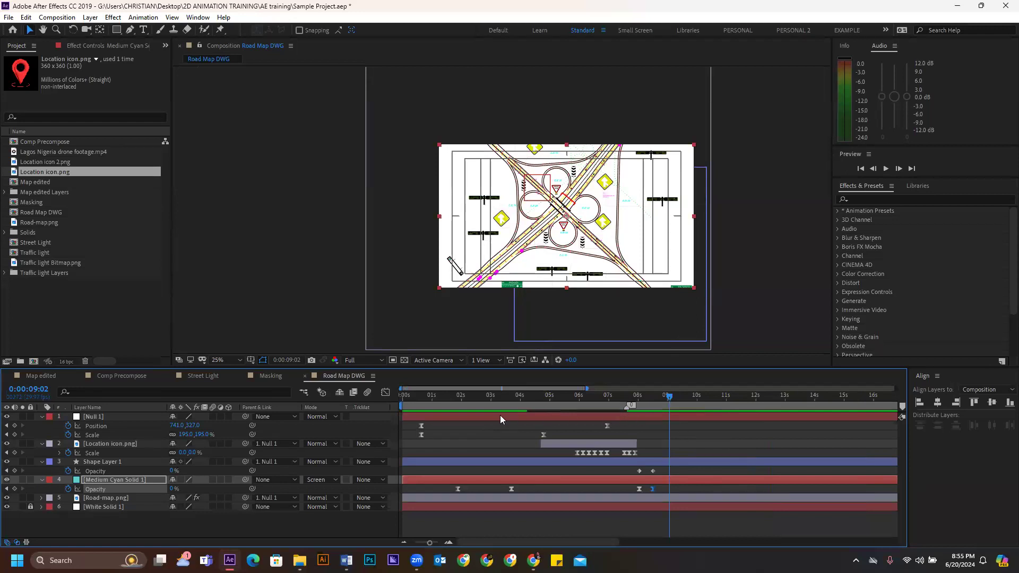
left_click_drag(408, 402, 446, 402)
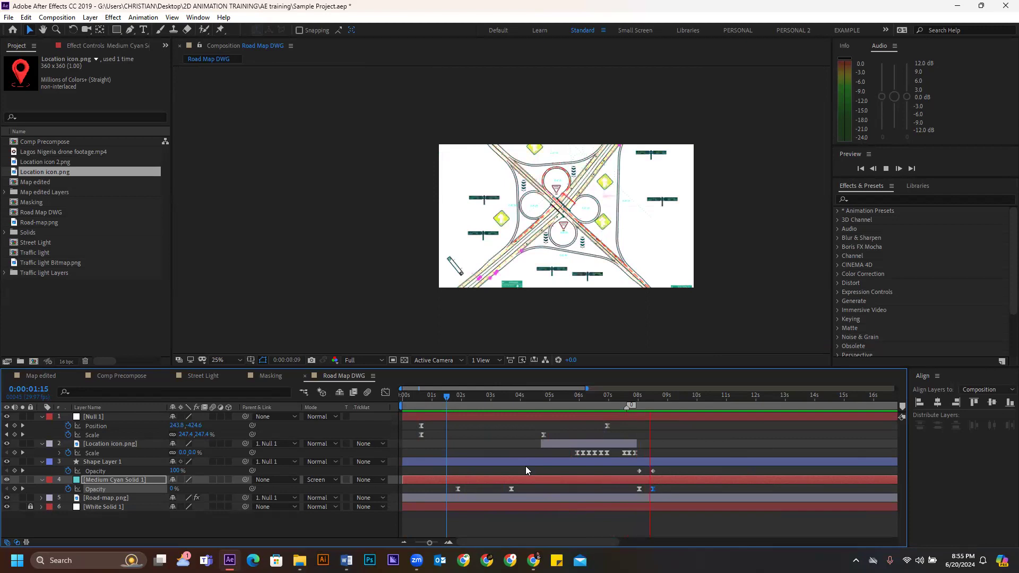
key("space")
left_click(686, 510)
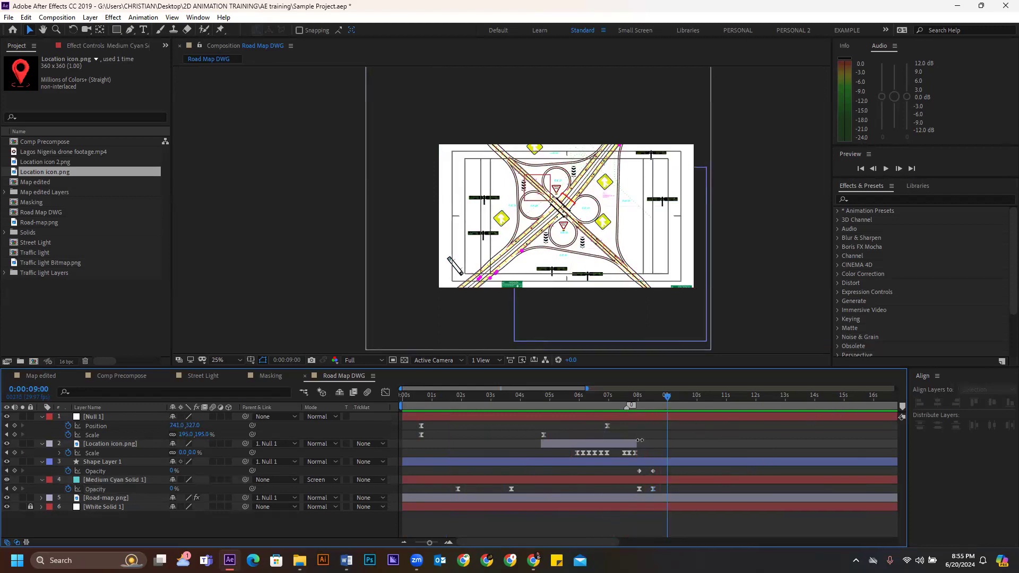
- Try moving Null 1 to position 1917, 1039 at 0:00:09:00 and delete the Position keyframe this adds
left_click(640, 416)
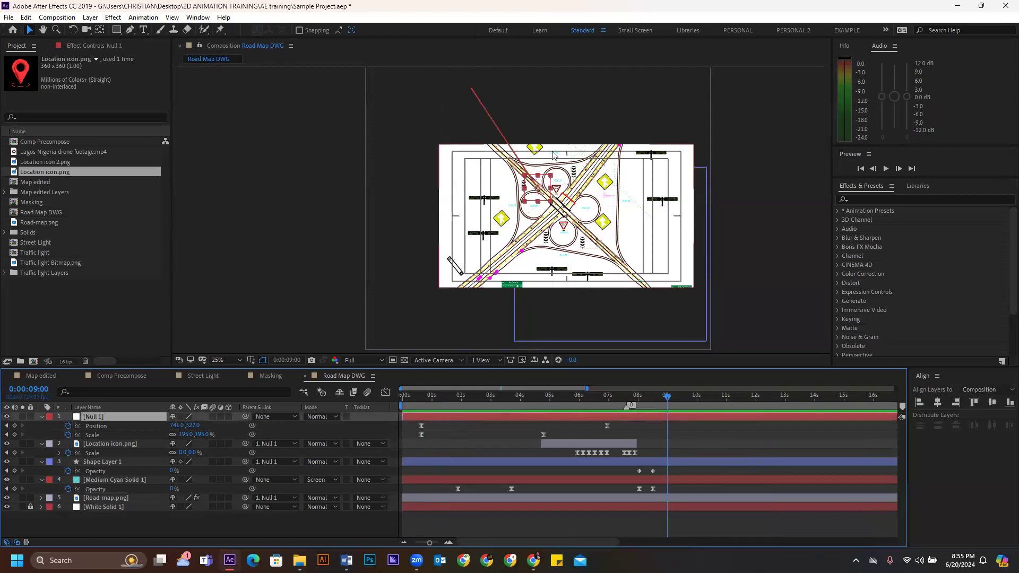
left_click_drag(534, 190, 686, 274)
left_click(687, 442)
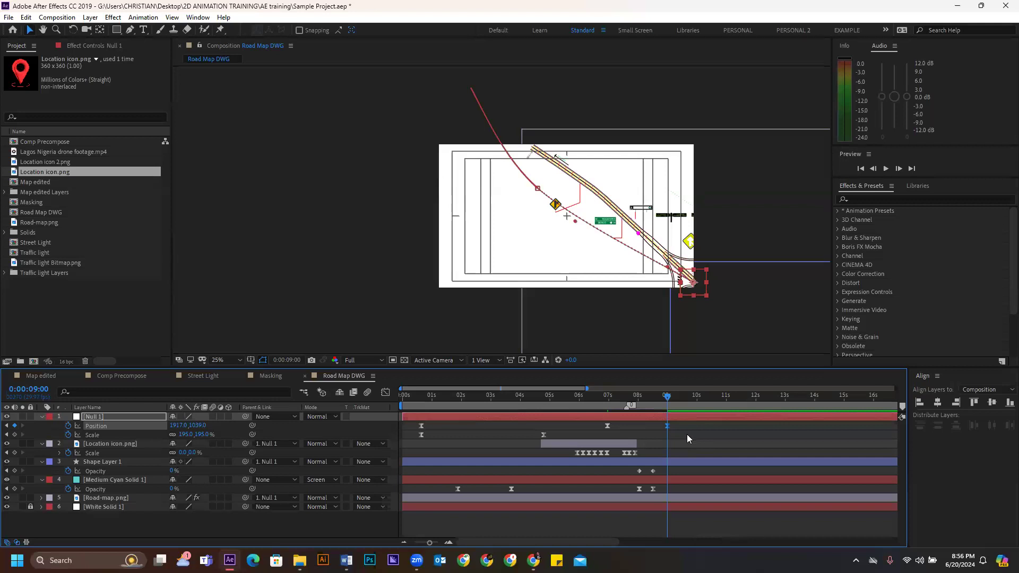
key("Delete")
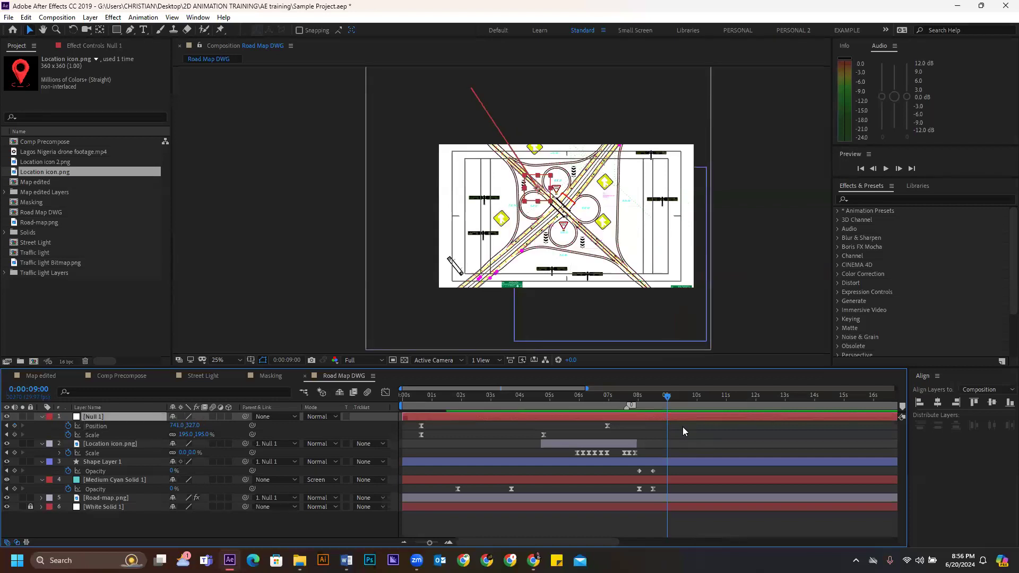
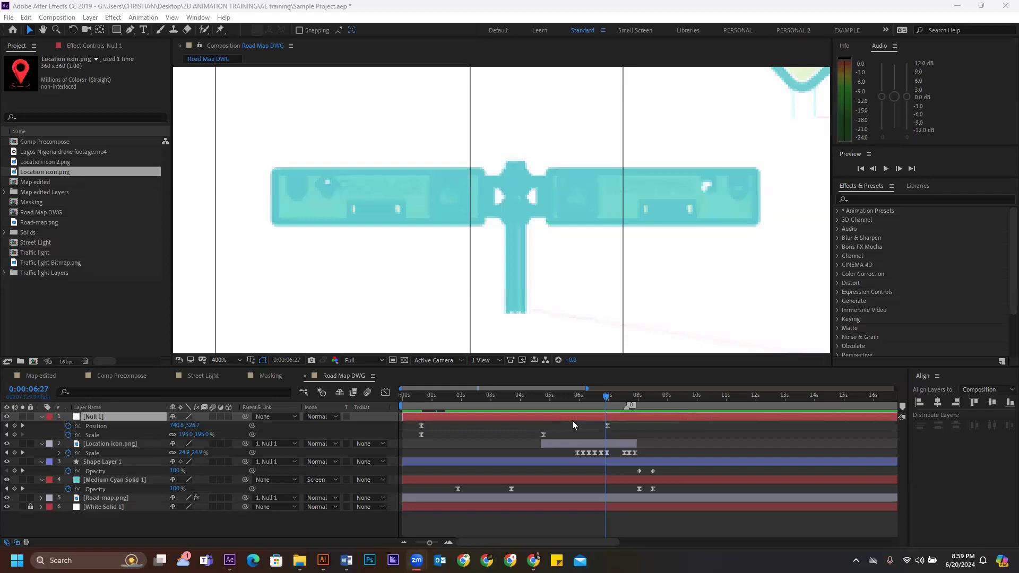
- Fit the composition in the viewer and scrub through the fade-out to 0:00:08:20
left_click(224, 360)
left_click(237, 171)
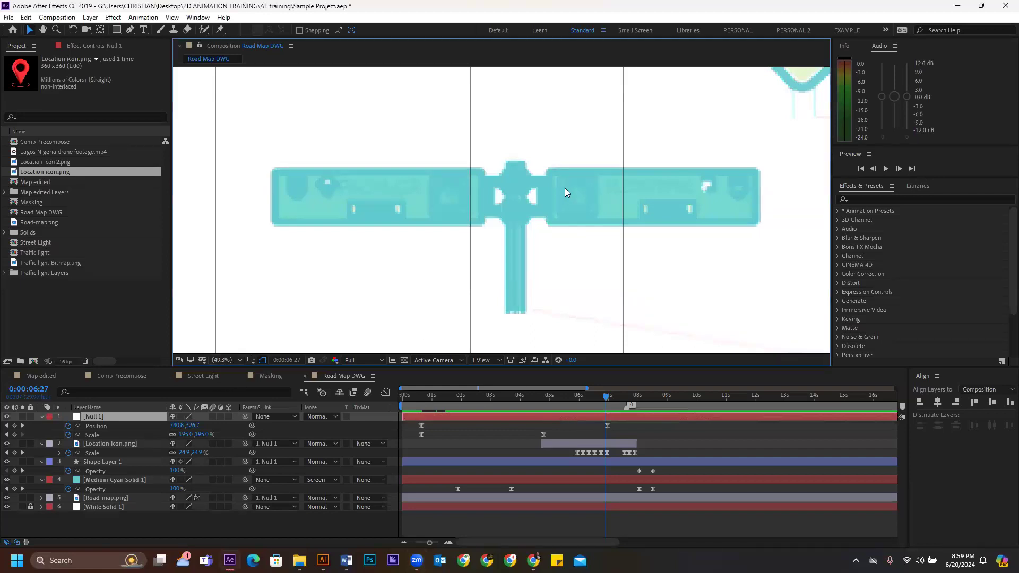
left_click(517, 446)
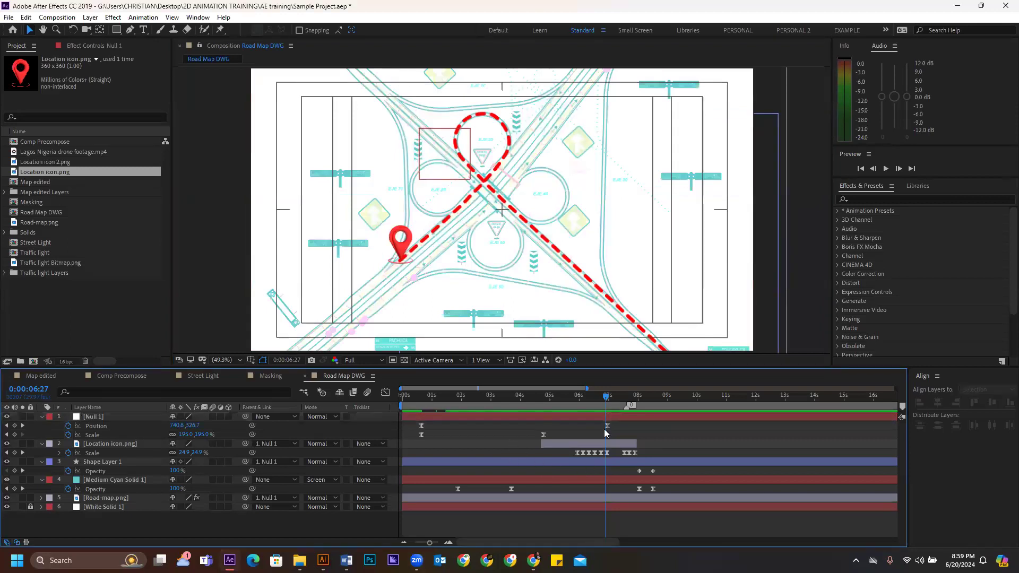
left_click(615, 398)
left_click_drag(619, 400, 646, 403)
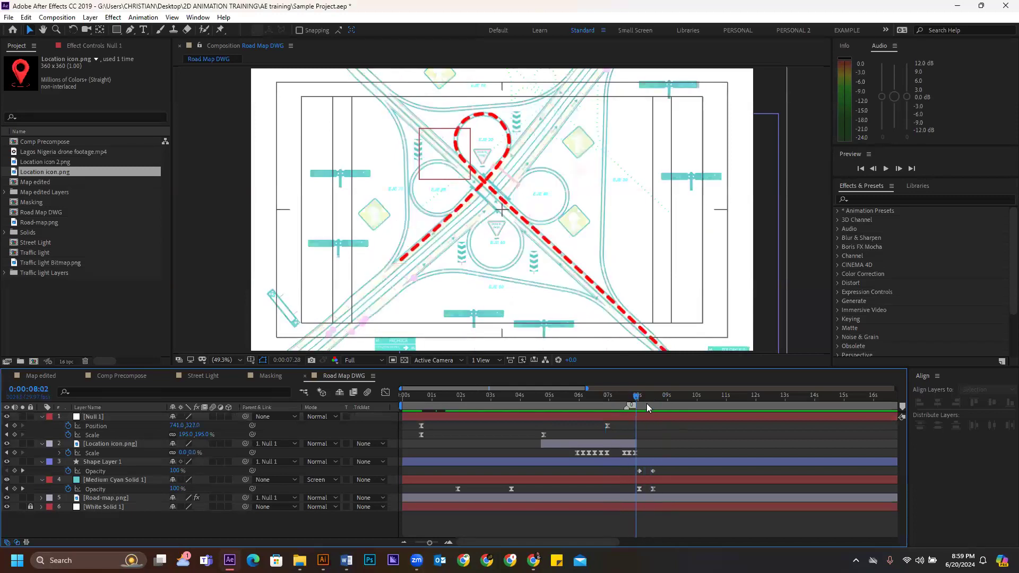
left_click(639, 470)
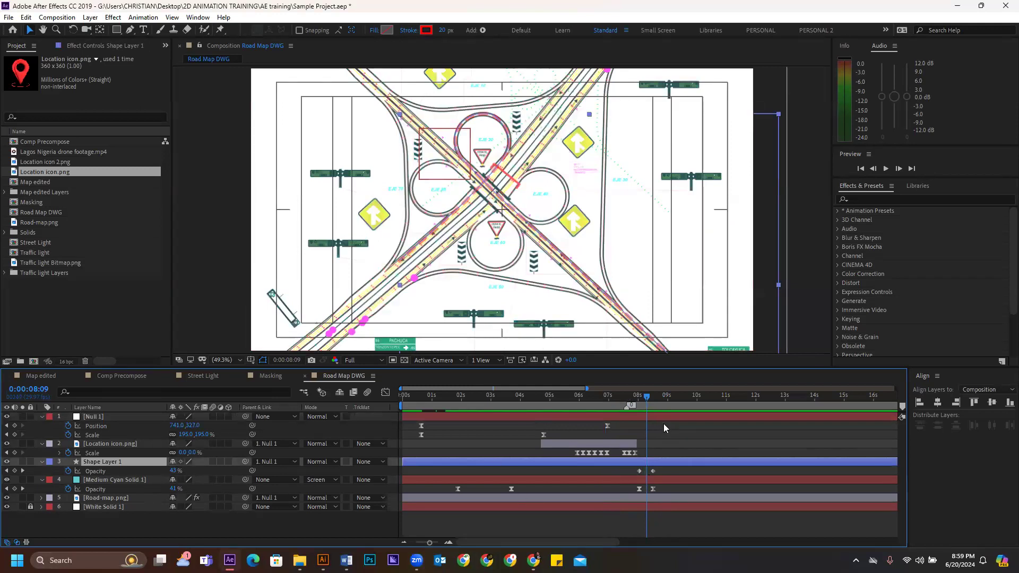
left_click_drag(636, 400, 657, 398)
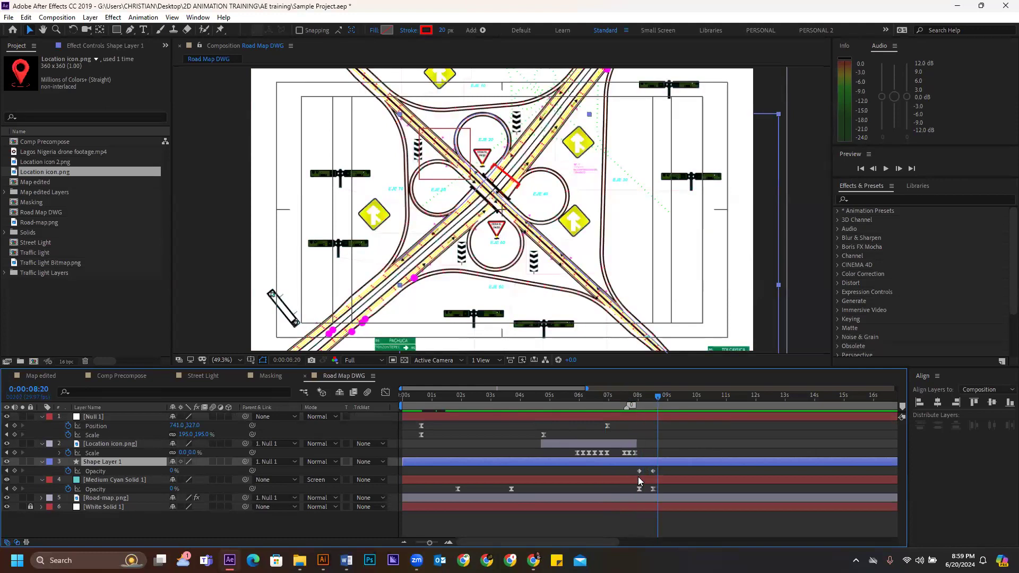
- Examine the cyan solid's fade-out keyframes on a longer stretch of the timeline and inspect the pin closely at 0:00:06:22
key("=")
mouse_move(689, 470)
left_mouse_down()
mouse_move(642, 478)
mouse_move(630, 503)
left_mouse_up()
key("minus")
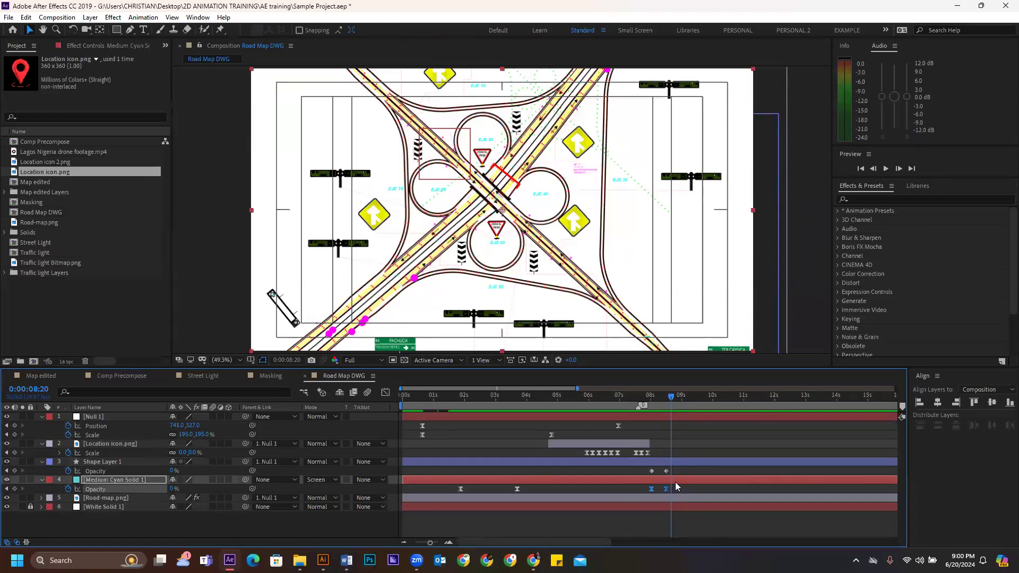
key("minus")
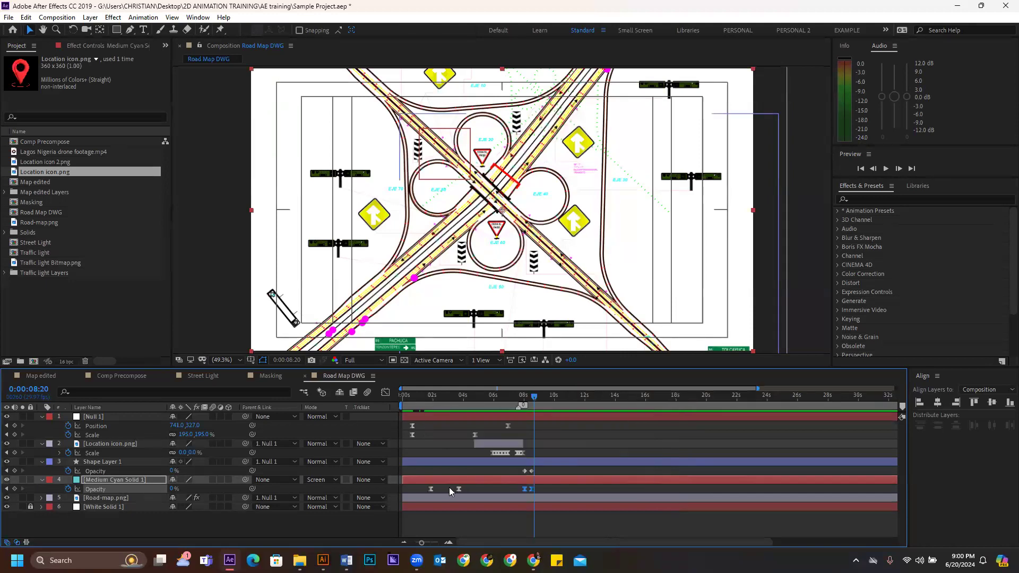
left_click_drag(494, 400, 505, 425)
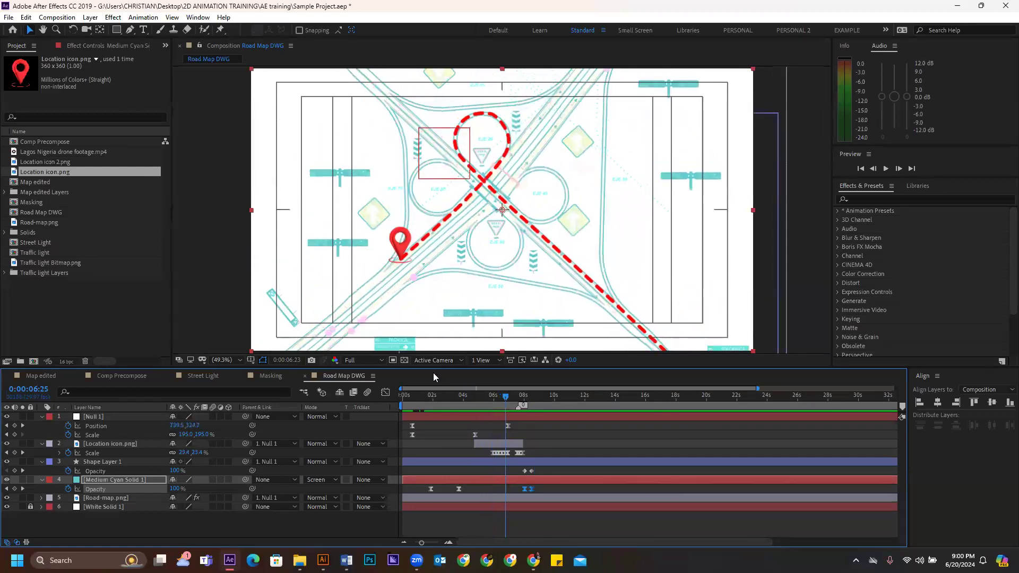
scroll(309, 262, "up", 3)
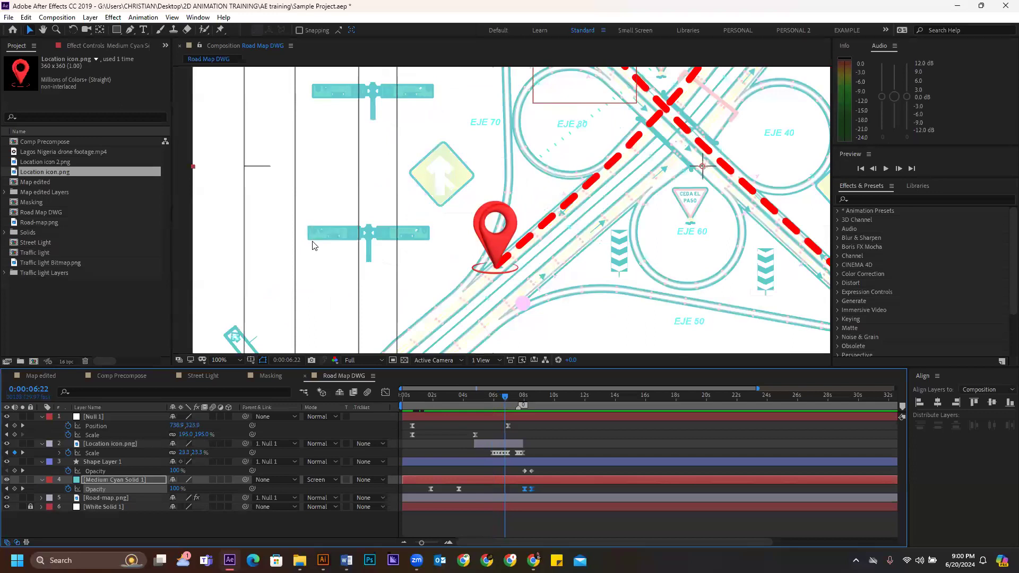
scroll(357, 241, "down", 4)
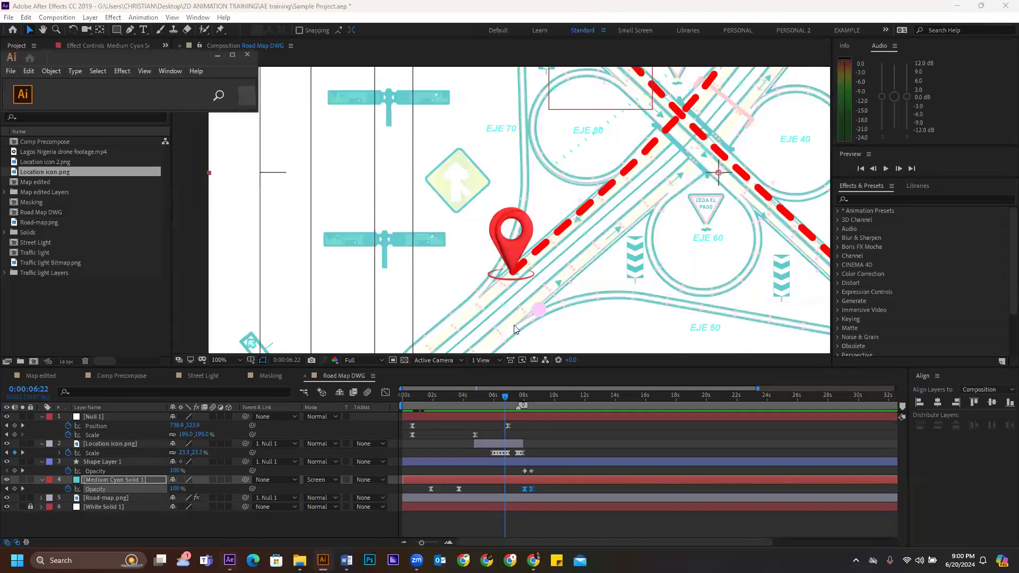
- Switch to Illustrator and open the recent file Entronque Tipo Trebol.ai
left_click(229, 53)
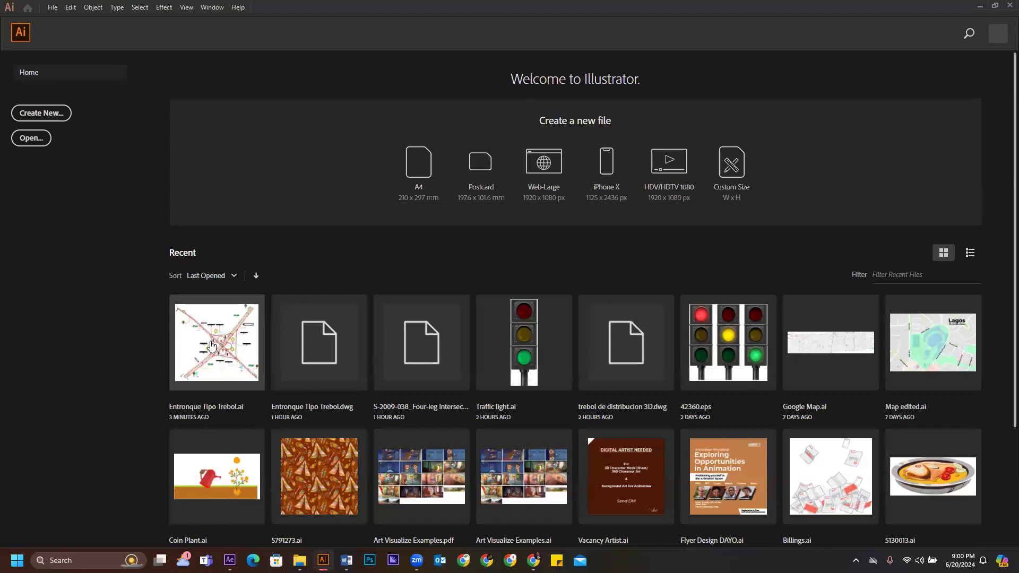
left_click(211, 346)
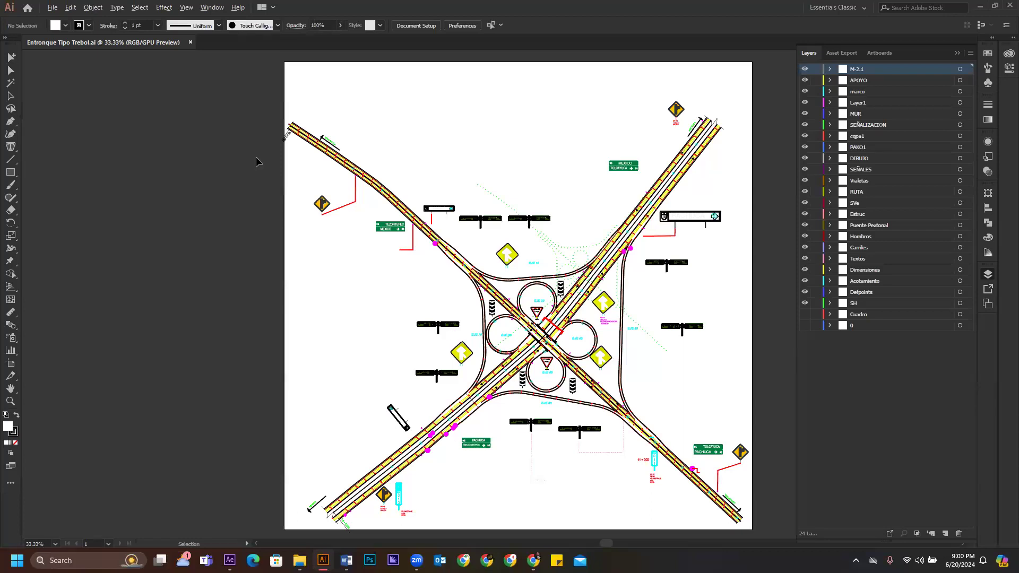
- Select all the artwork of the MEXICO / TEZONTEPEC road sign beside EJE 70 and copy it
scroll(445, 329, "up", 1)
scroll(436, 331, "up", 1)
scroll(436, 332, "up", 3)
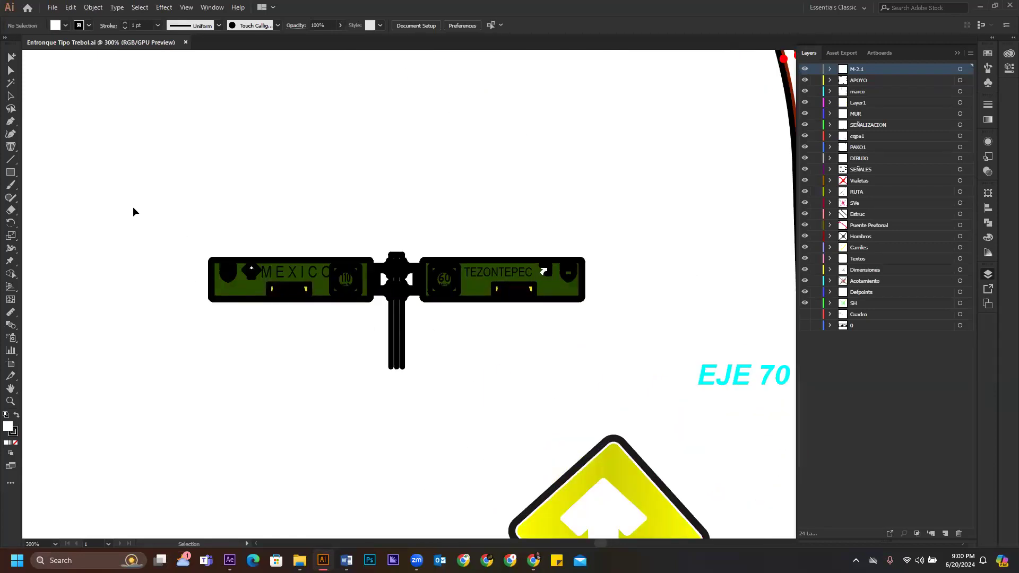
left_click(10, 70)
left_click_drag(156, 218, 619, 416)
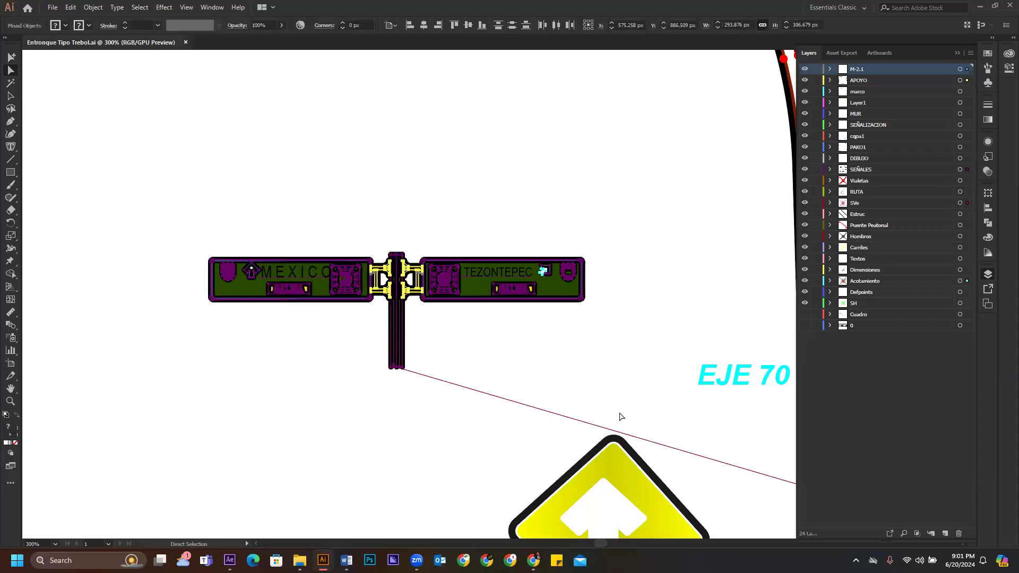
left_click_drag(173, 177, 640, 244)
key("v")
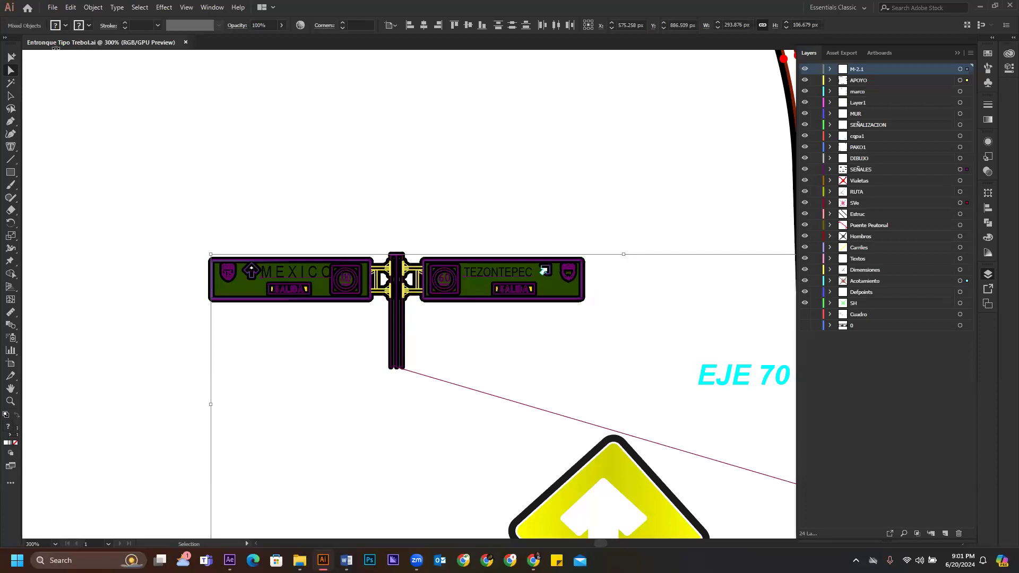
scroll(401, 269, "down", 3)
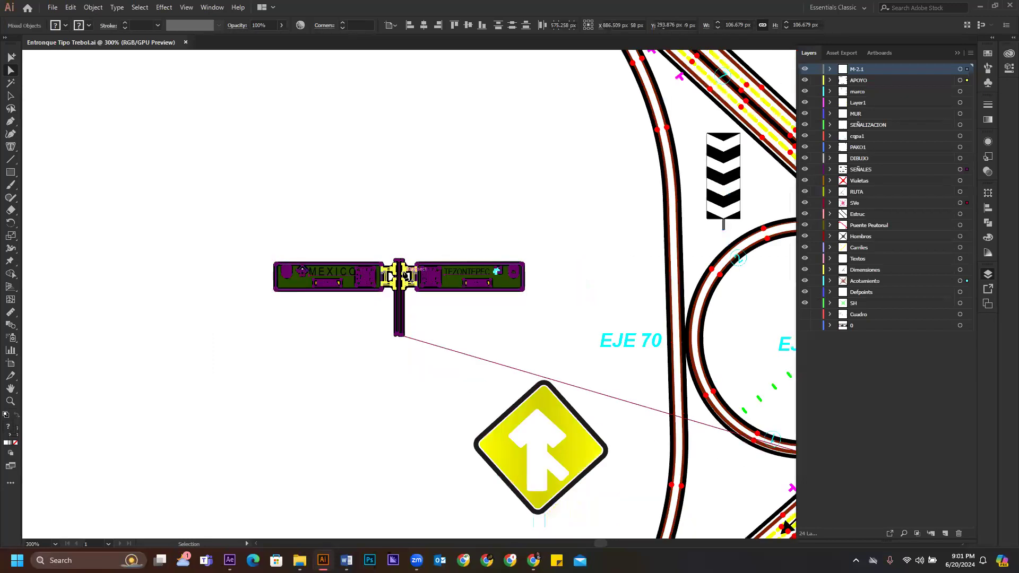
scroll(406, 277, "down", 2)
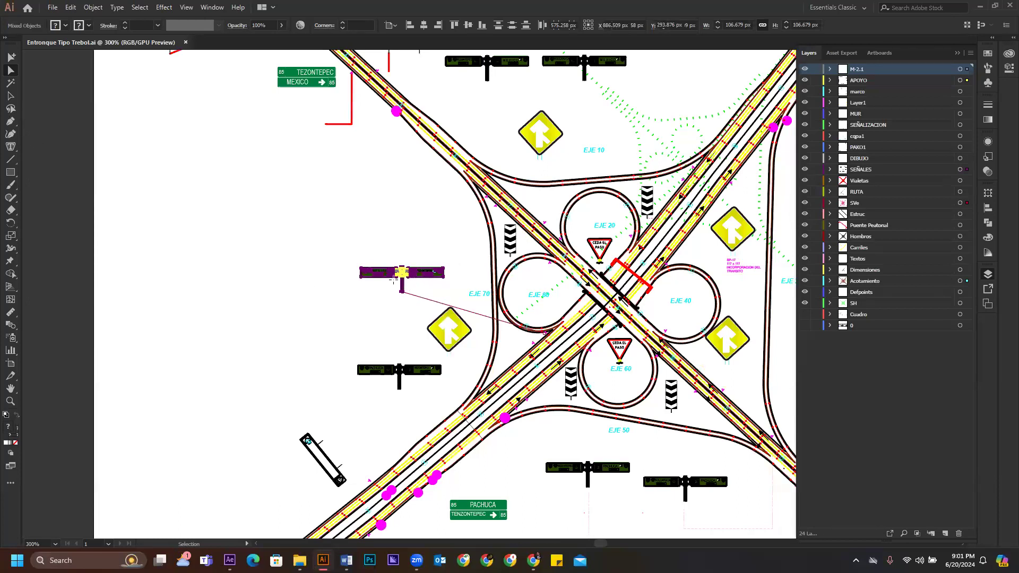
scroll(393, 280, "up", 1)
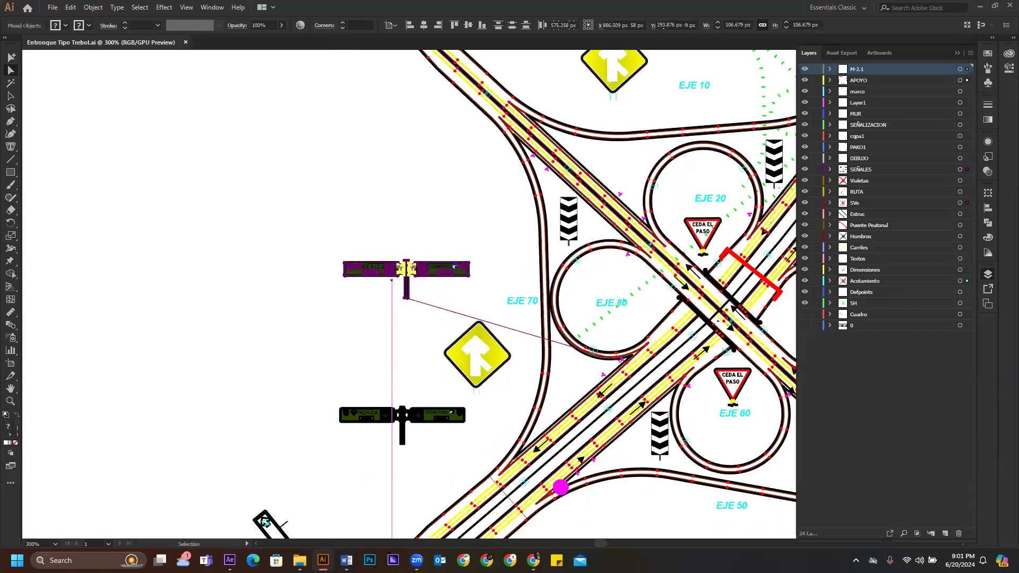
- Create a new 1500 x 1500 px document with one artboard
left_click(52, 9)
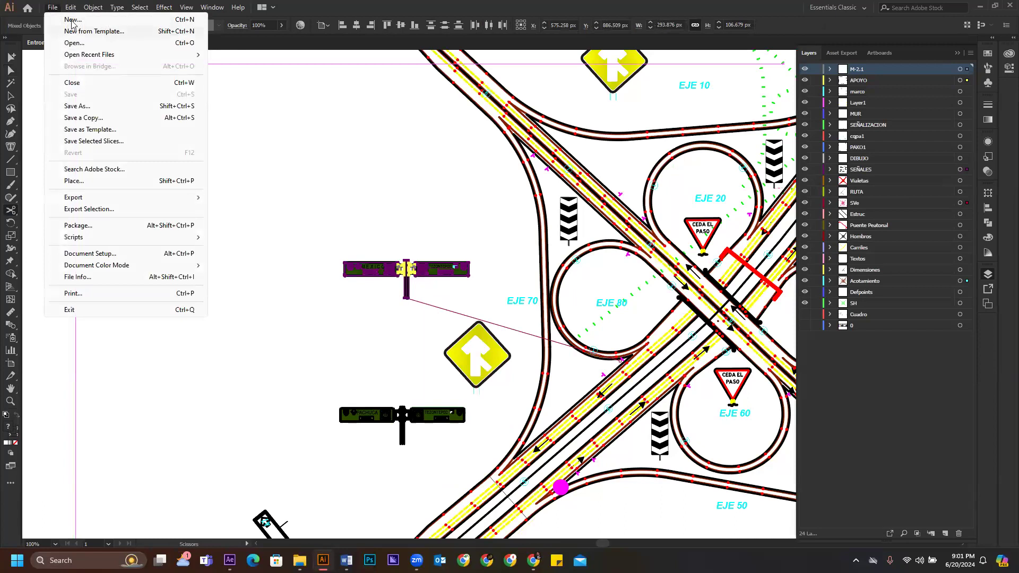
left_click(70, 20)
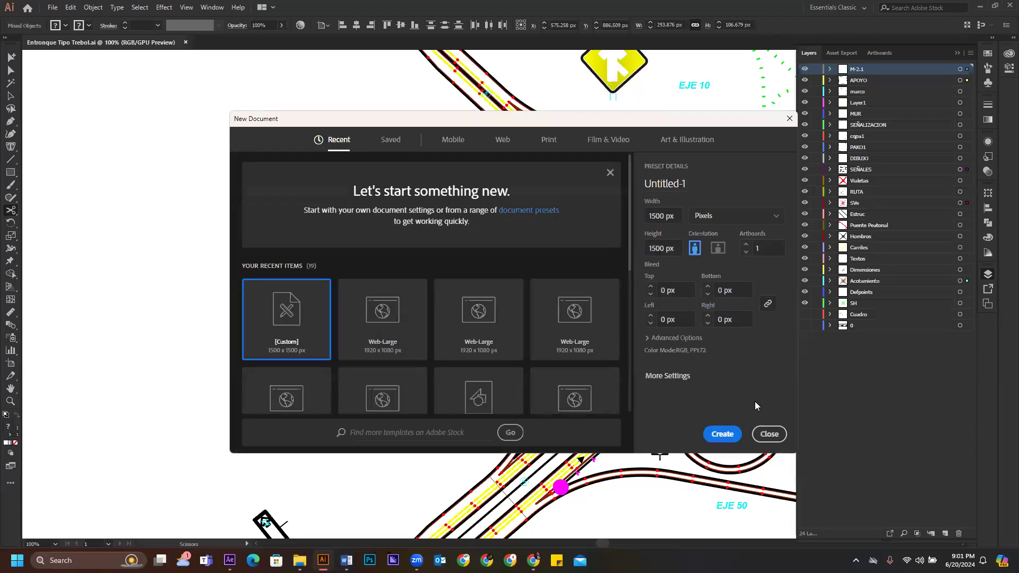
left_click(727, 434)
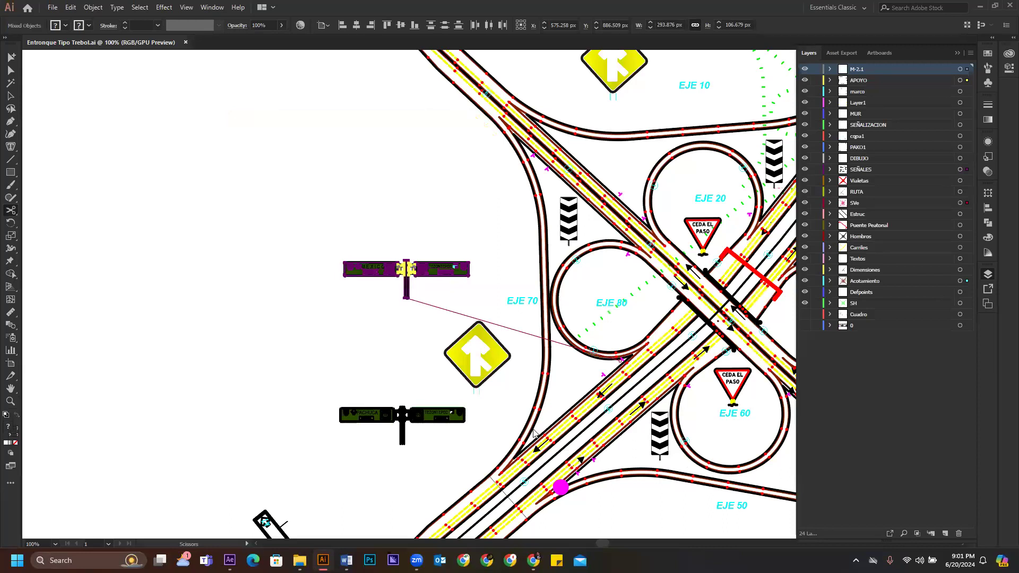
left_click(491, 269)
left_click(605, 293)
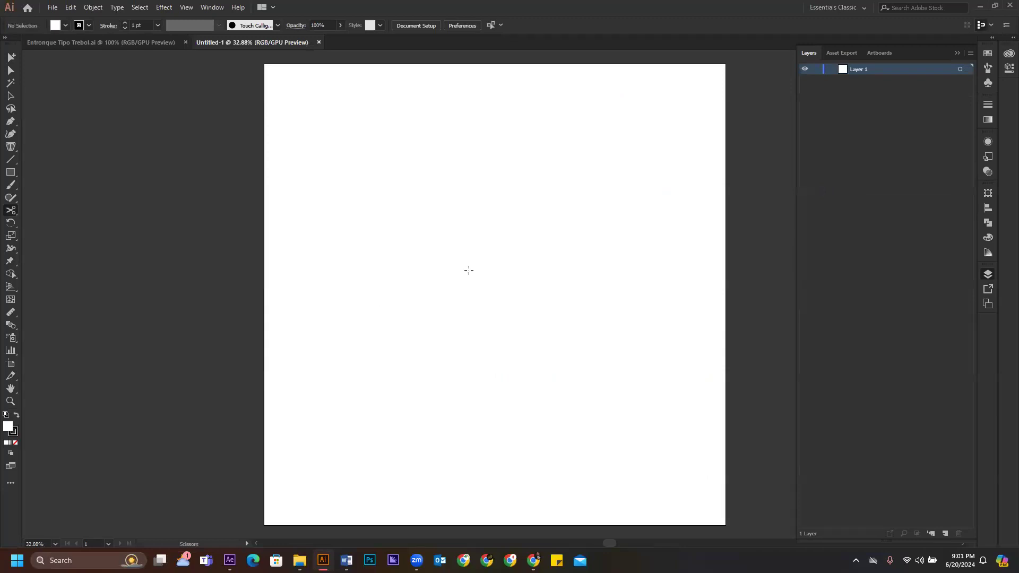
- Paste the copied MEXICO / TEZONTEPEC road sign into the new document and deselect it
left_click(11, 71)
key("ctrl+v")
scroll(467, 286, "up", 1)
scroll(468, 286, "up", 6)
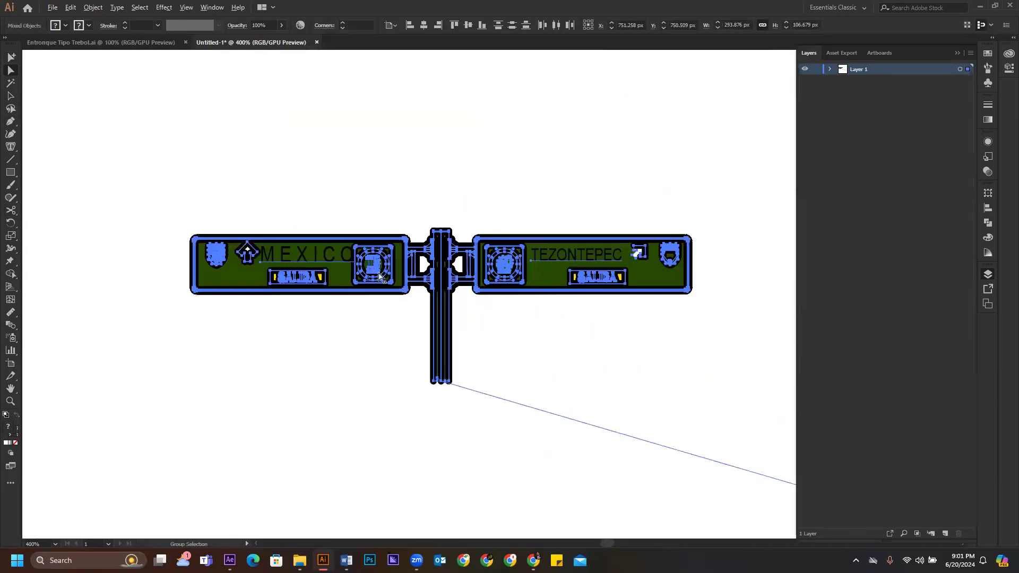
left_click(417, 186)
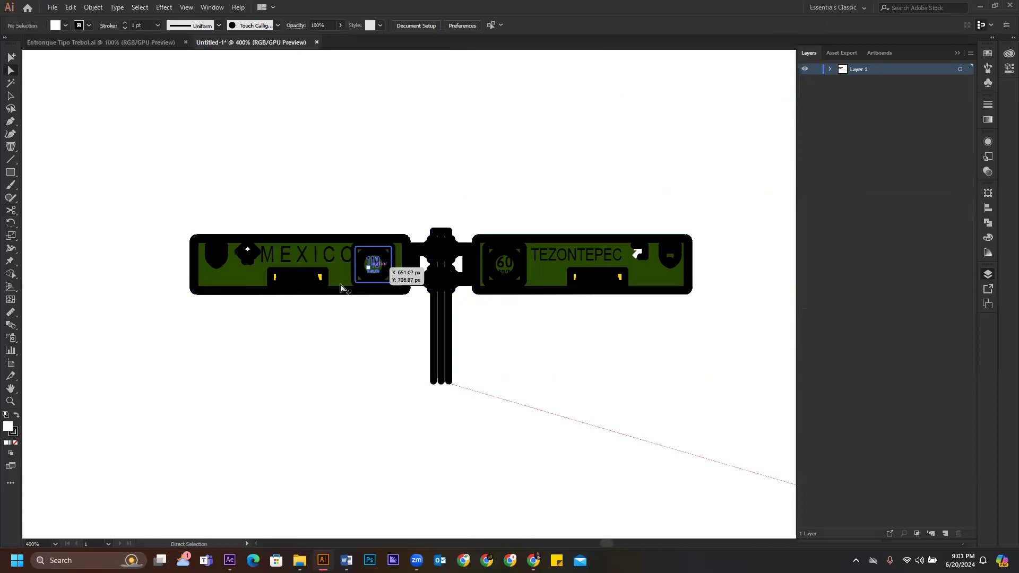
- Set the stroke weight of the red circle group around the 110 km/h limit to 0 pt
scroll(341, 285, "up", 2)
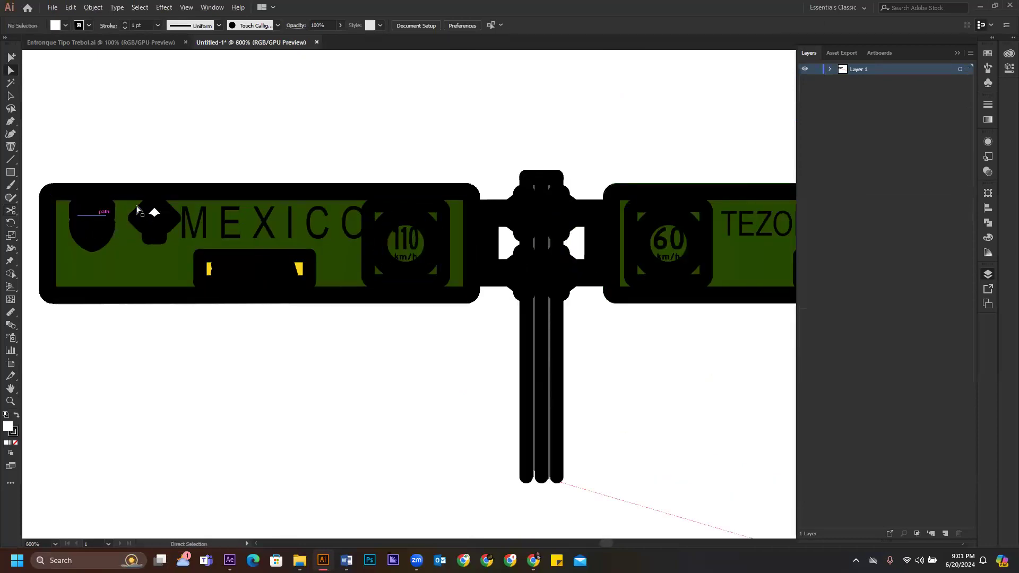
left_click(433, 233)
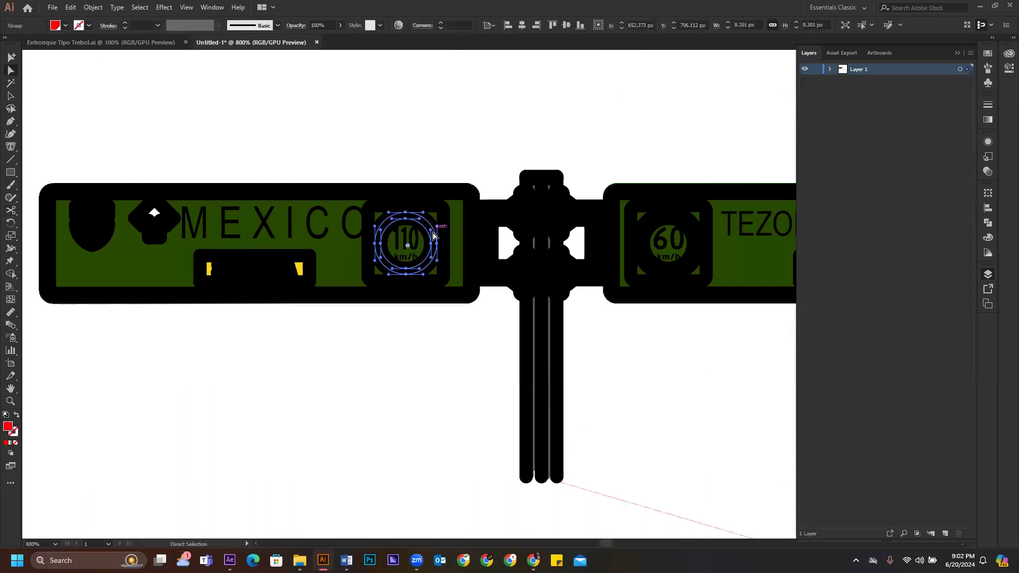
key("v")
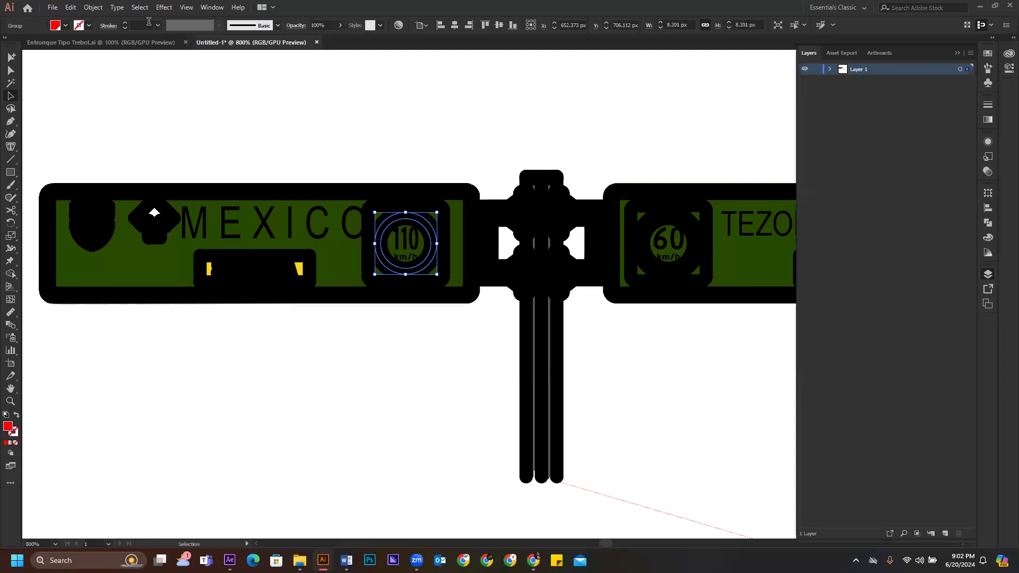
left_click(430, 140)
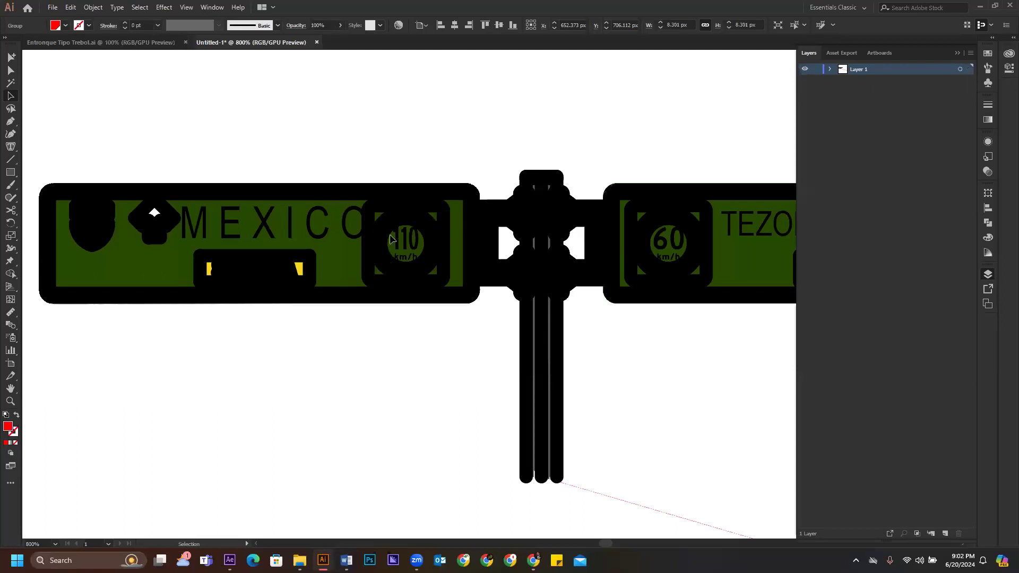
- Add a new layer above the sign artwork and draw a red rectangle about 67 x 22 px above the MEXICO panel
scroll(347, 236, "down", 1)
scroll(467, 321, "down", 1)
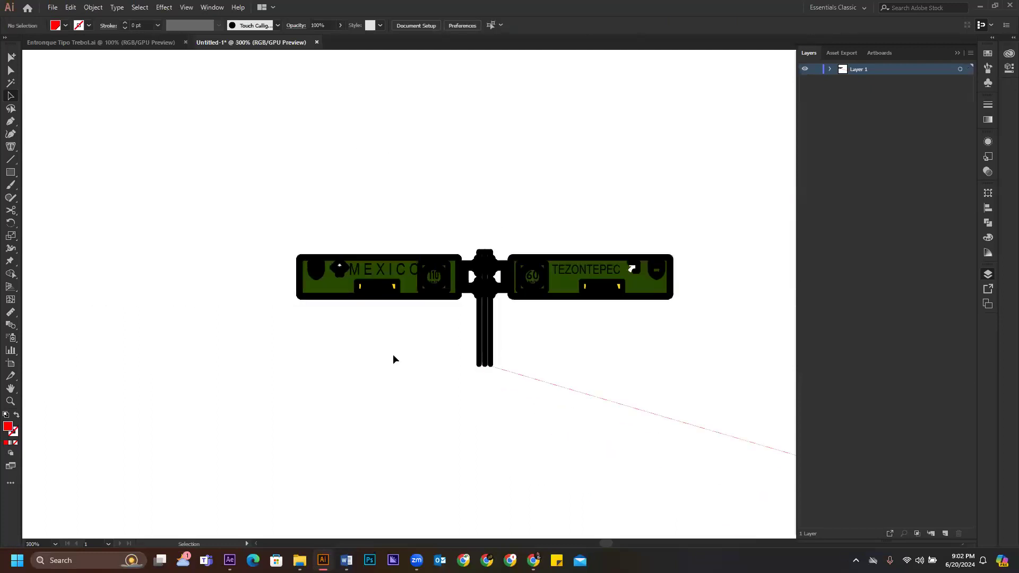
scroll(393, 354, "down", 1)
left_click(945, 533)
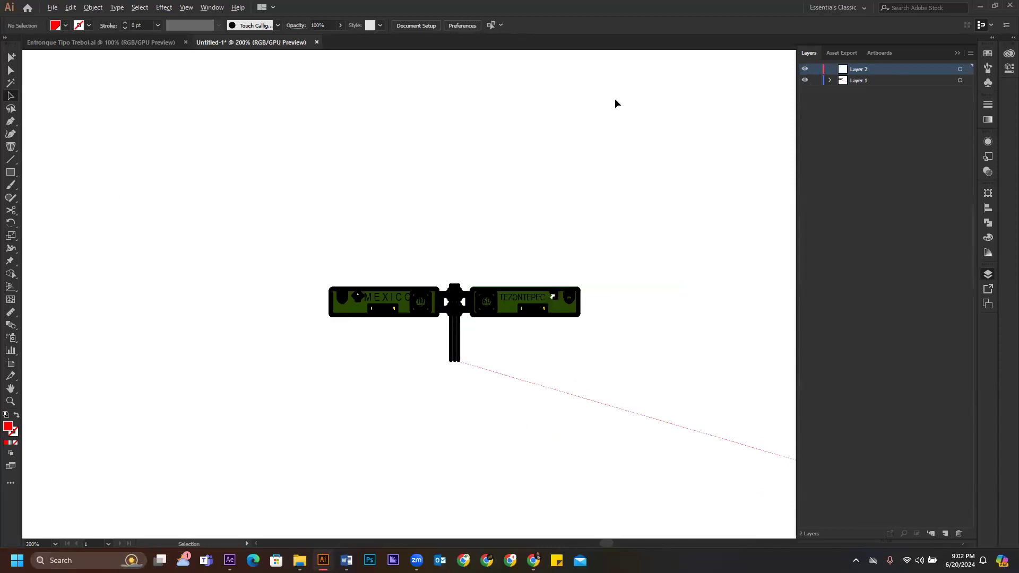
left_click(11, 172)
left_click_drag(320, 173, 445, 214)
- Round all corners of the red rectangle to a radius of about 3.09 px
scroll(303, 219, "up", 2)
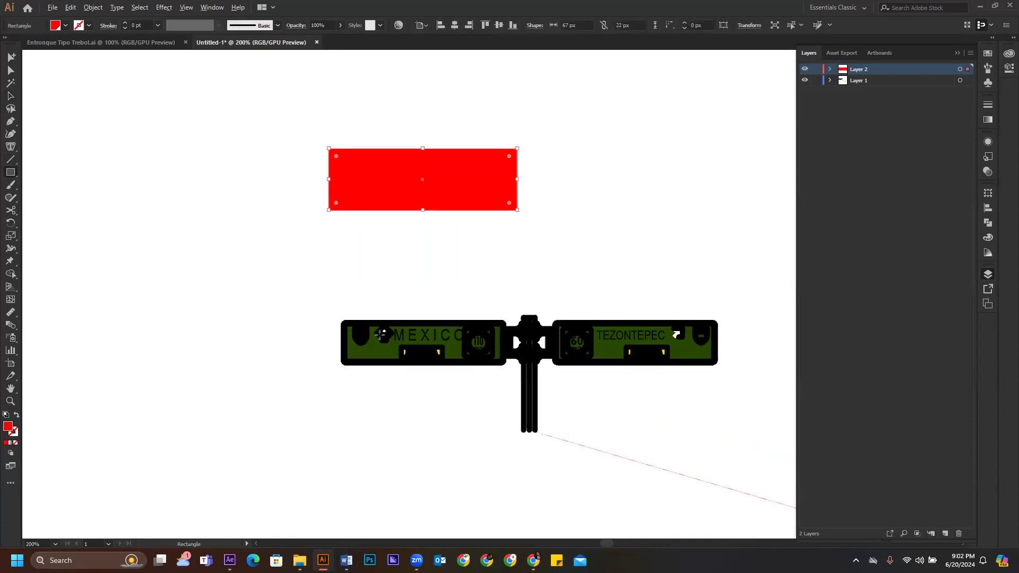
scroll(350, 323, "up", 1)
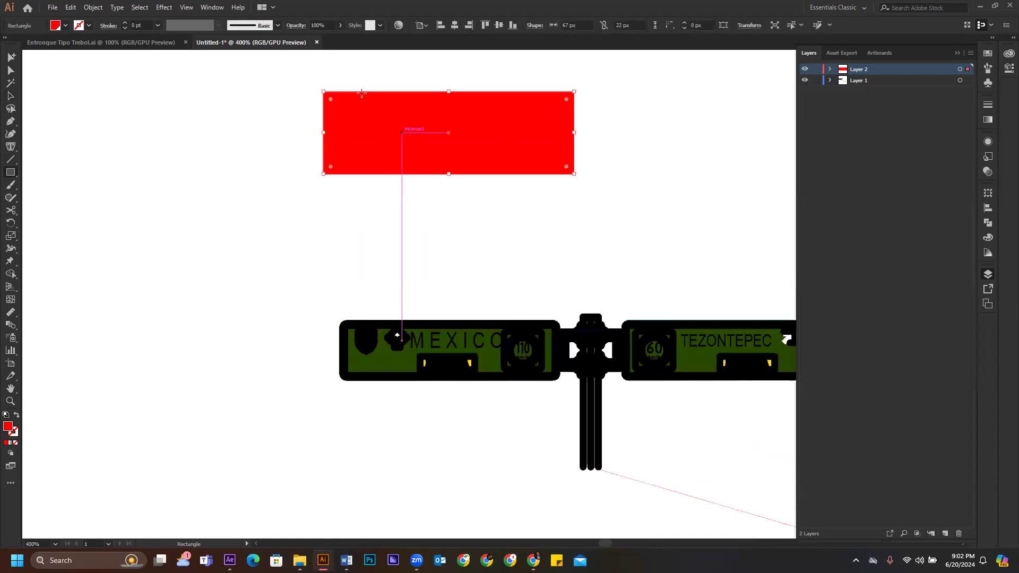
left_click_drag(330, 100, 341, 107)
left_click(334, 103)
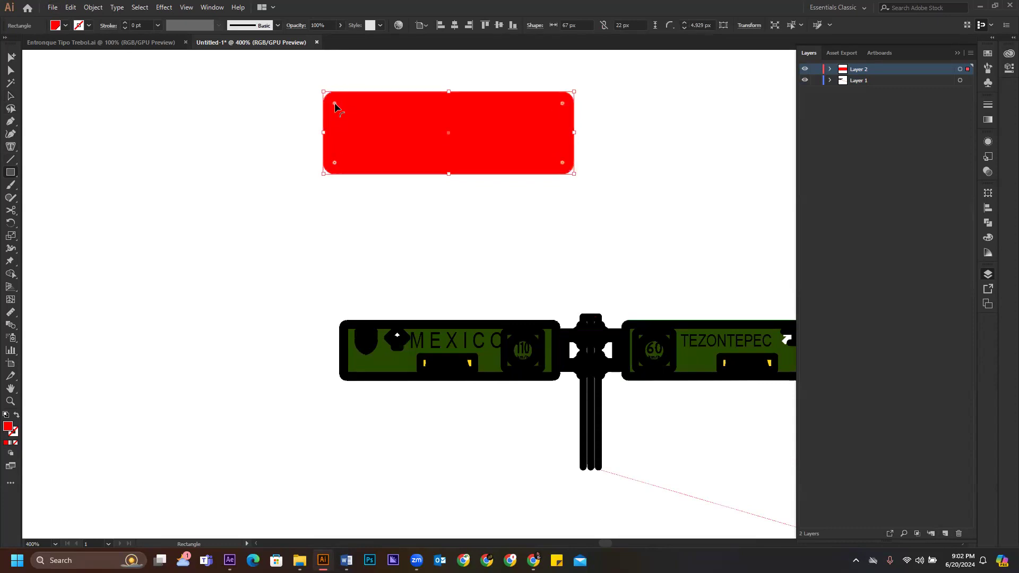
left_click(252, 236)
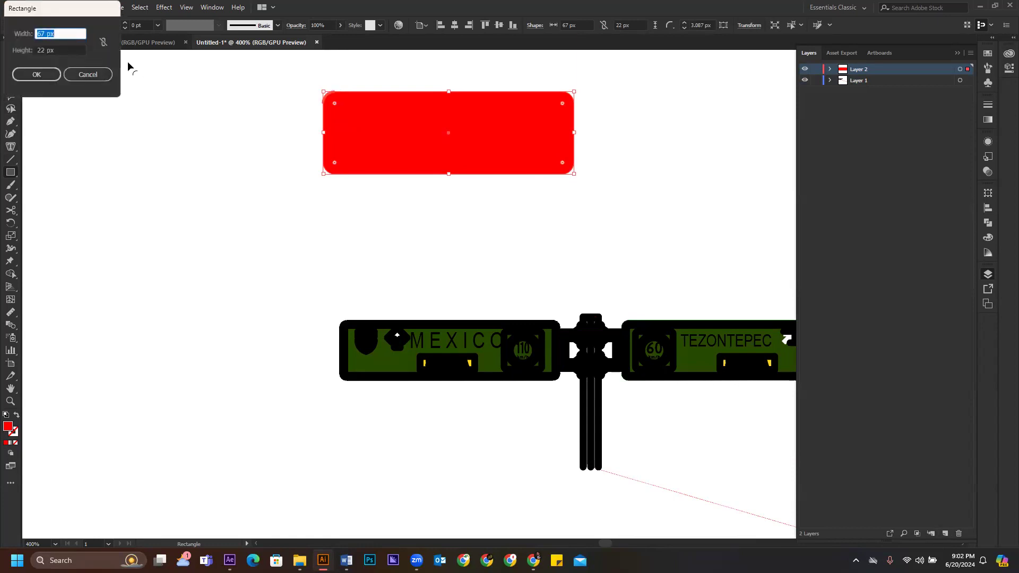
left_click(79, 74)
key("a")
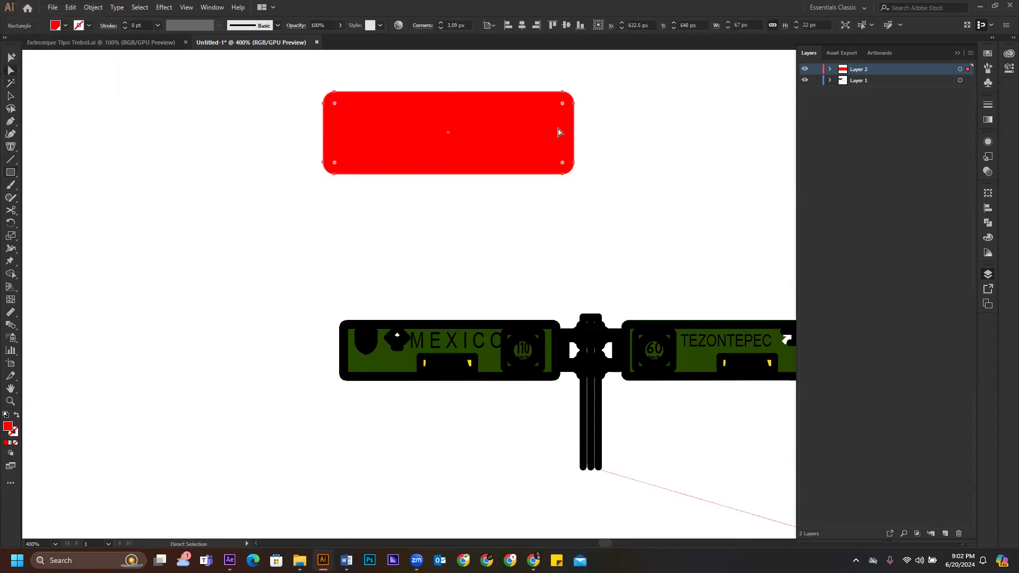
- Fill the rounded rectangle with bright green 58ff00 and give it a 1 pt black stroke
left_click(614, 122)
left_click(469, 137)
double_click(8, 426)
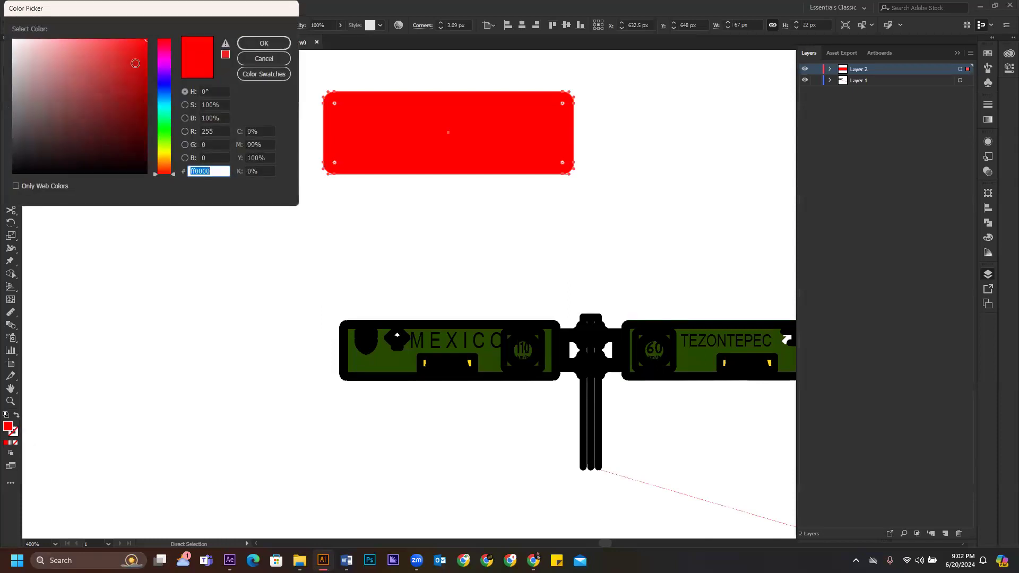
left_click_drag(162, 110, 164, 137)
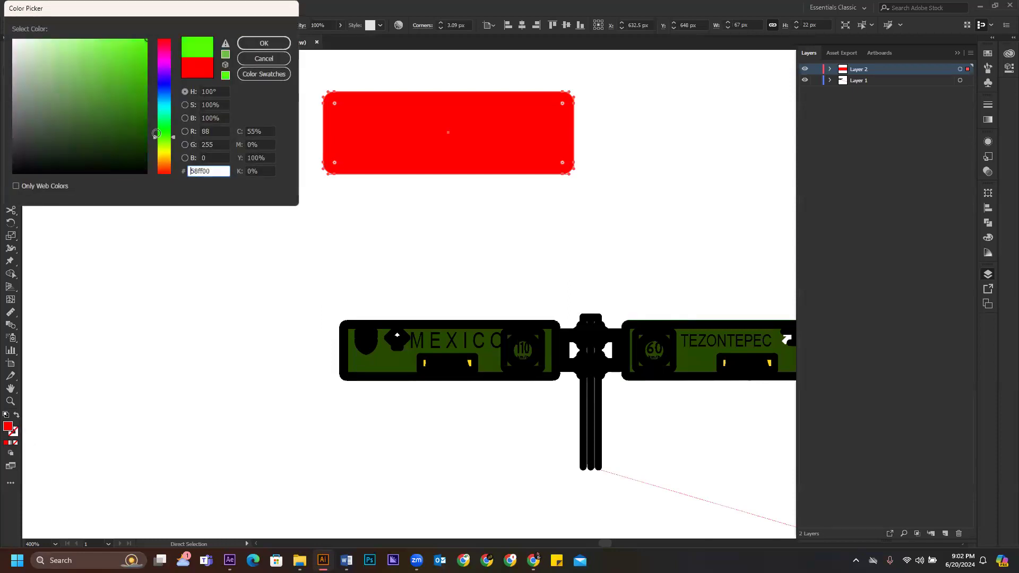
left_click(259, 45)
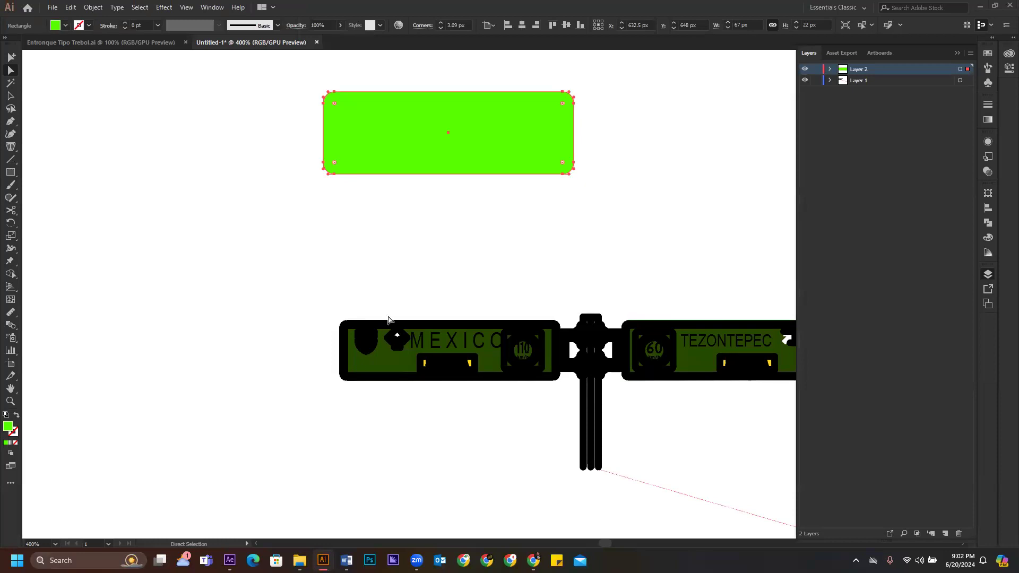
scroll(140, 24, "up", 2)
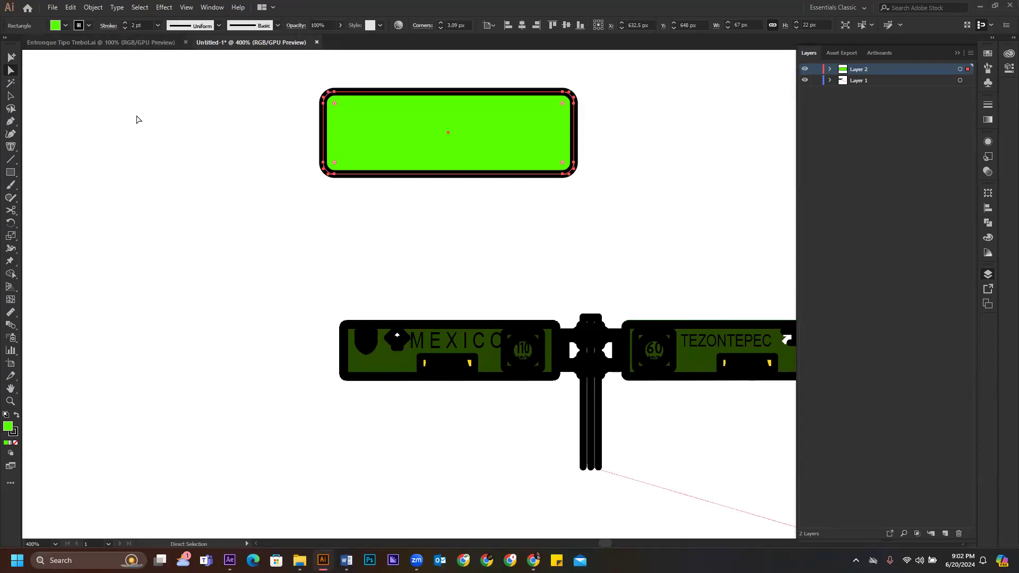
scroll(139, 25, "down", 1)
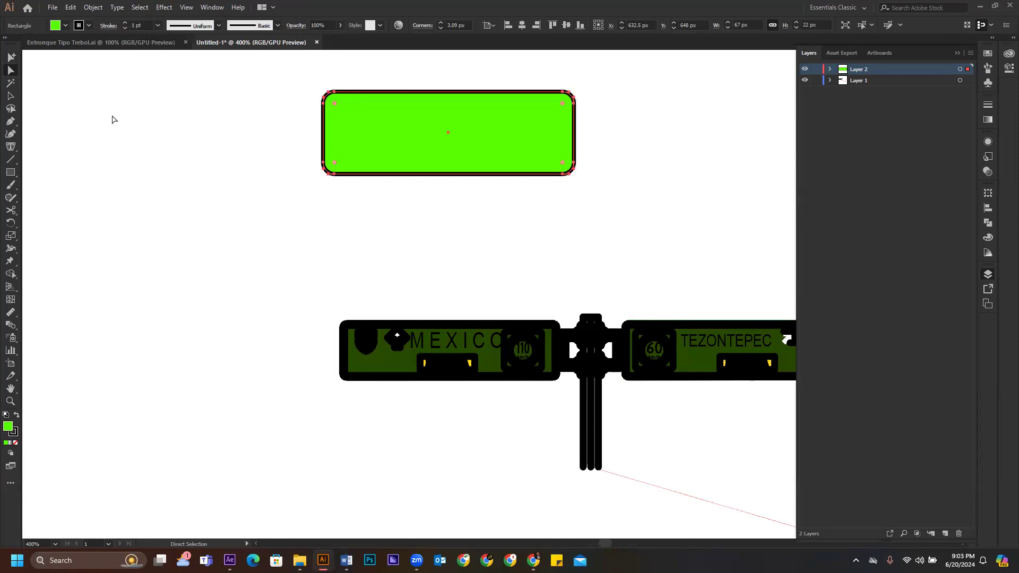
- Add a new layer on top of the stack and make the green rectangle's Layer 2 the active layer
left_click(307, 227)
scroll(512, 225, "down", 1)
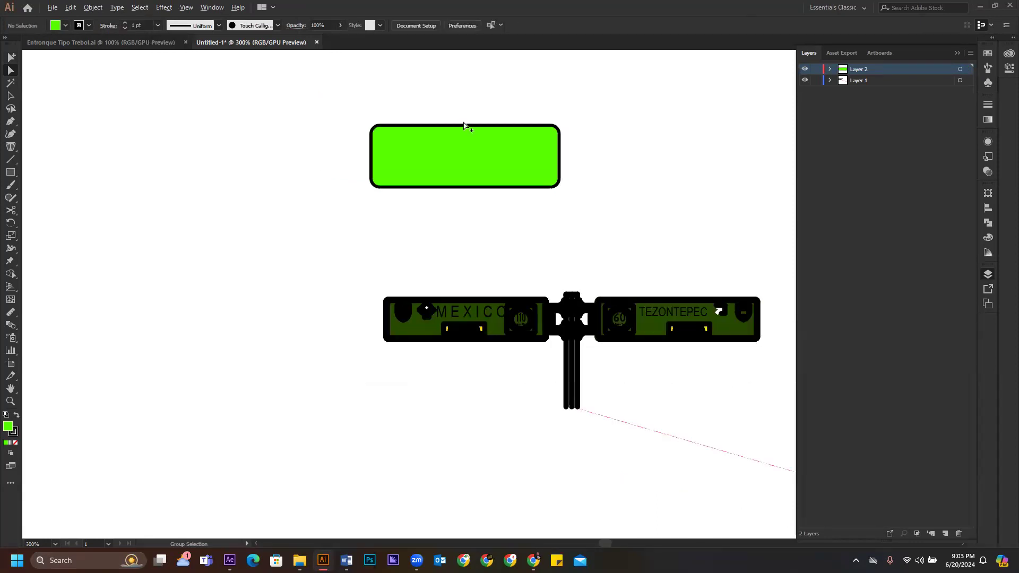
scroll(462, 135, "up", 1)
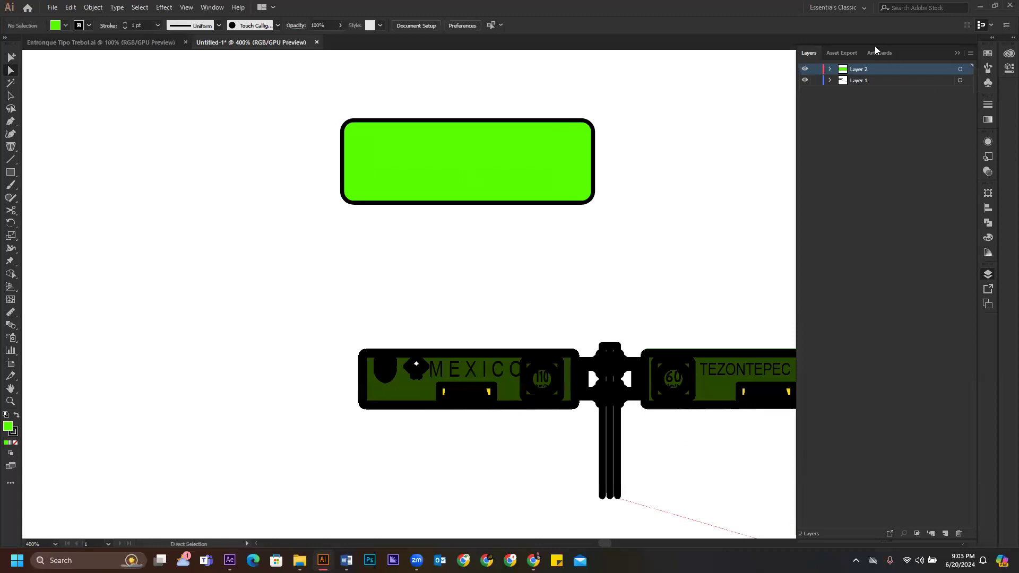
left_click(945, 534)
left_click(878, 82)
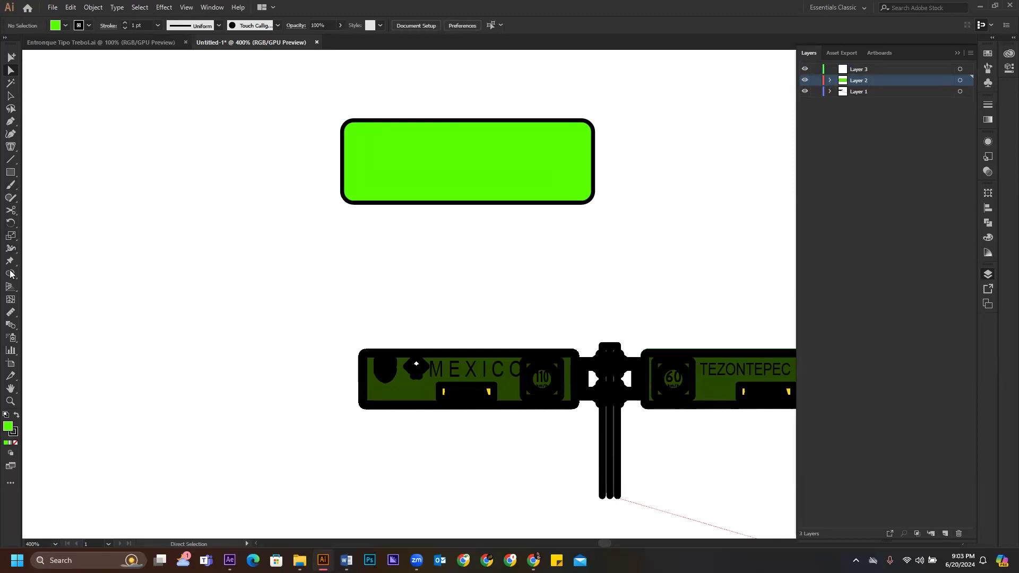
- Add the point text "Alaba RD" on the green rounded rectangle and place it near the rectangle's middle
left_click(11, 148)
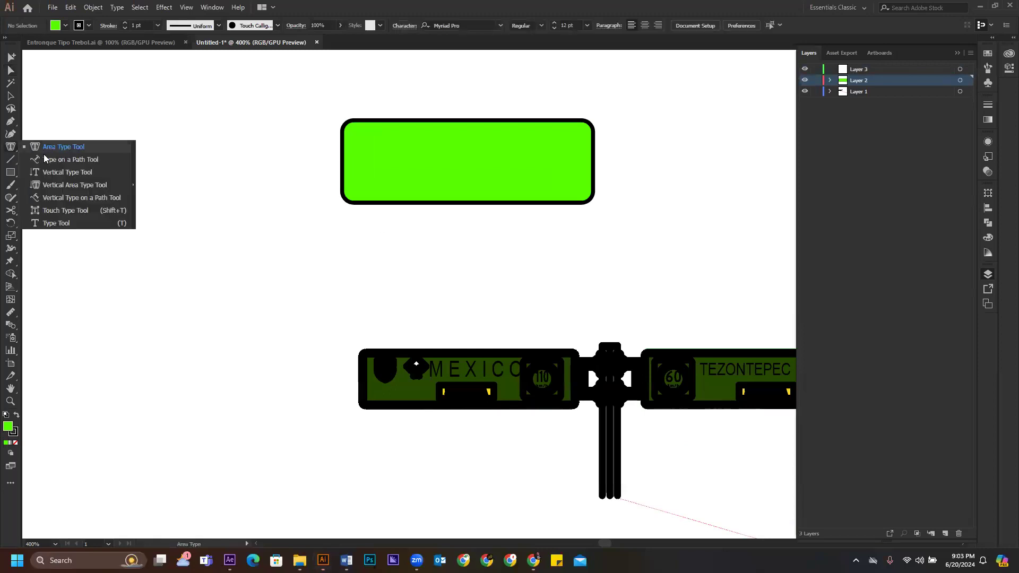
left_click(56, 223)
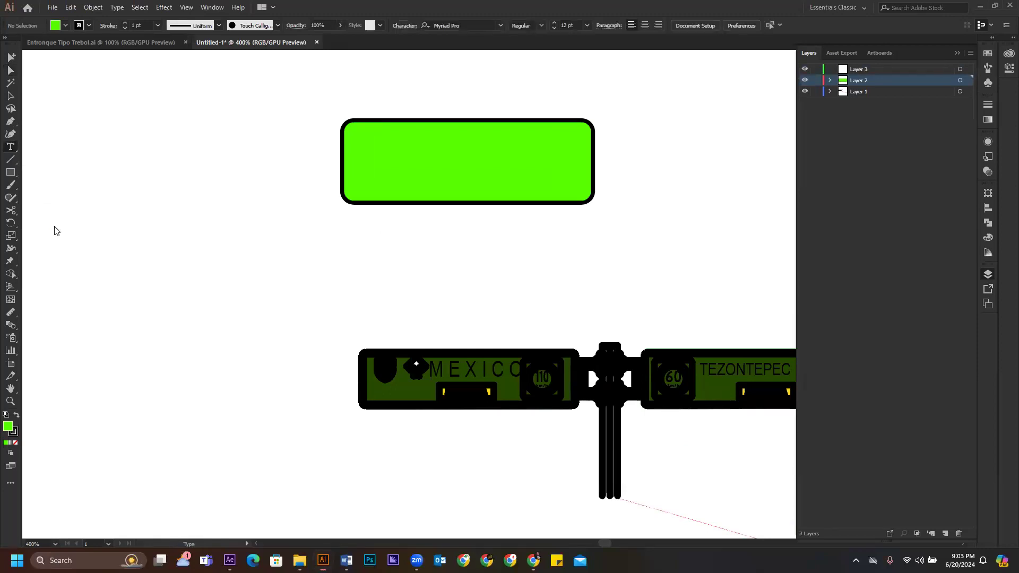
left_click(396, 166)
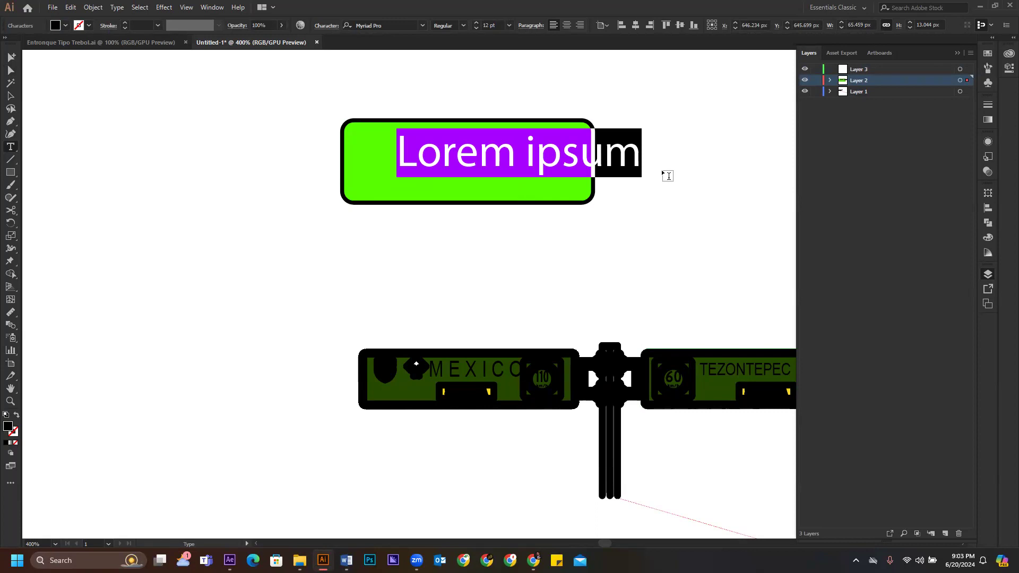
type("Ala")
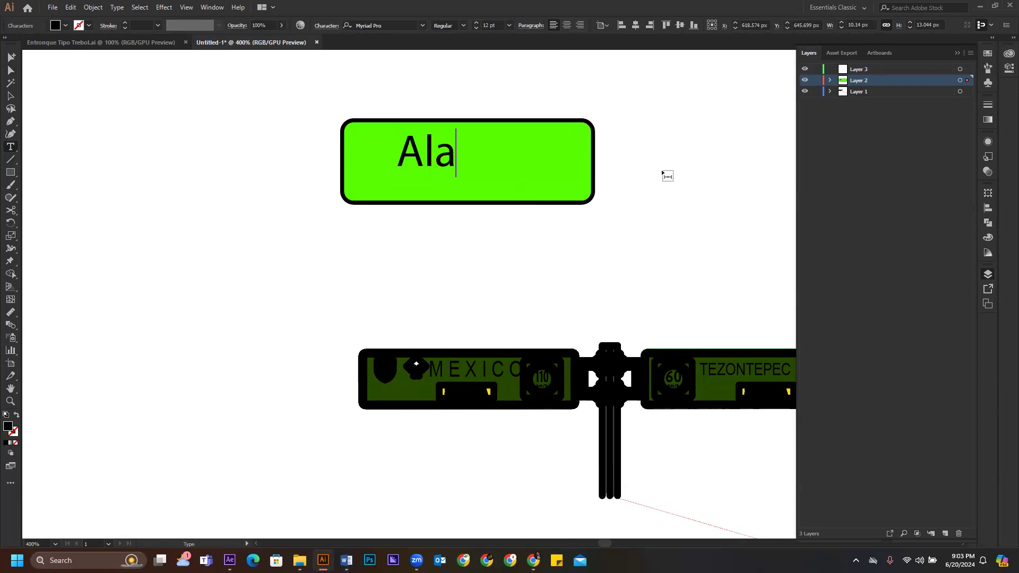
type("ba ")
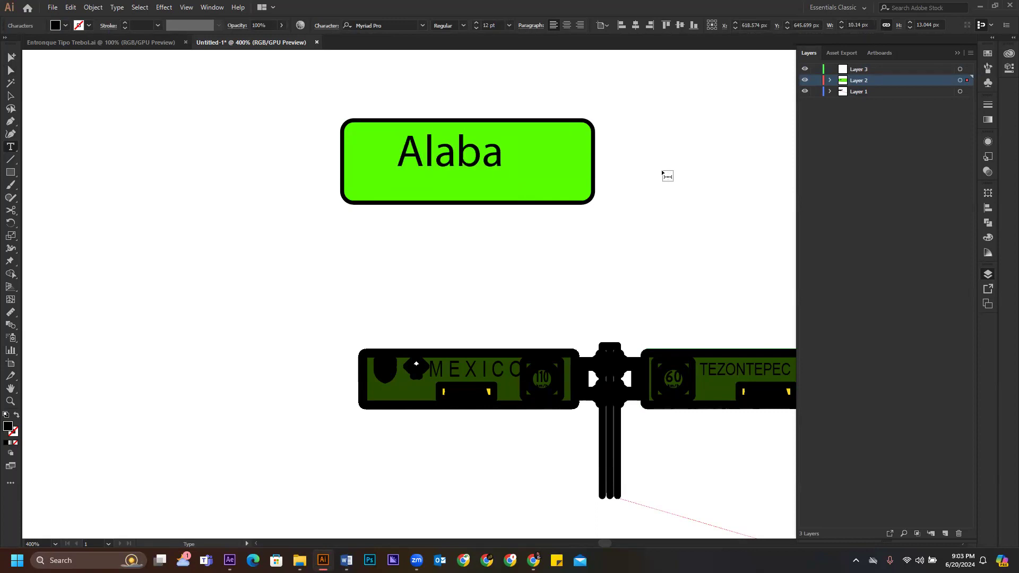
type("RD")
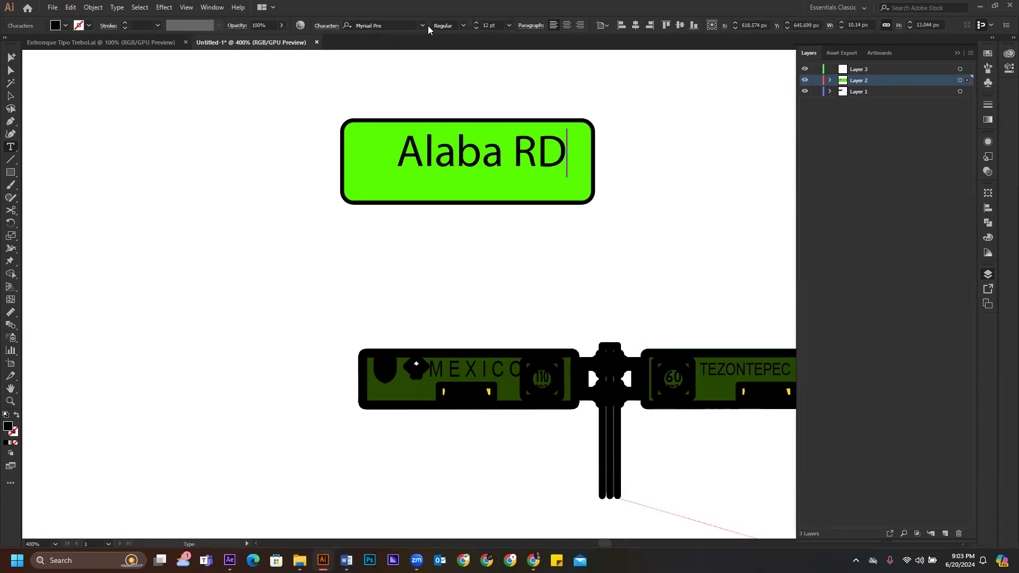
key("Escape")
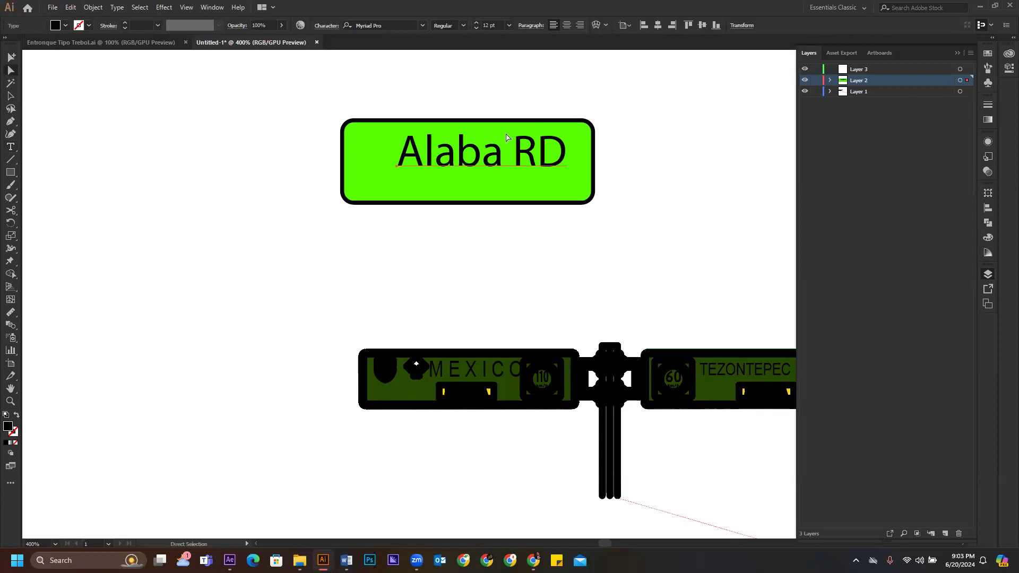
left_click_drag(522, 167, 516, 170)
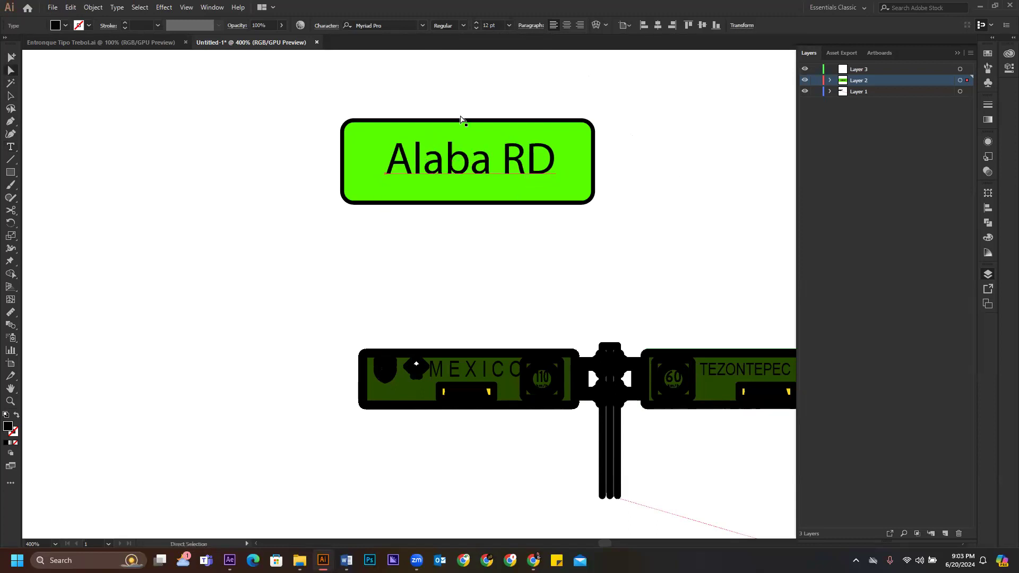
- Change the "Alaba RD" text's font to Montserrat Medium and reposition it inside the green rectangle
left_click(394, 22)
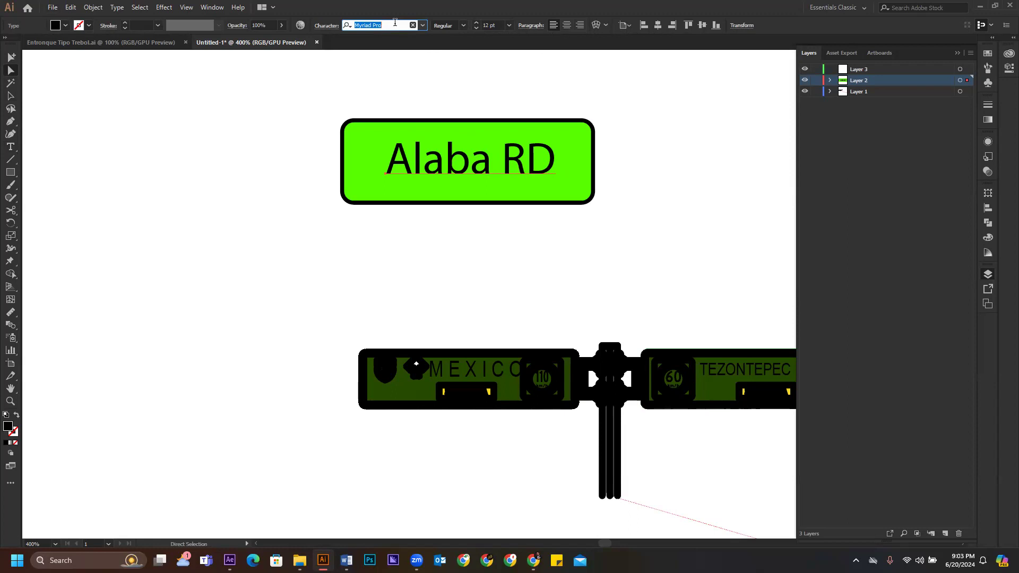
type("mont")
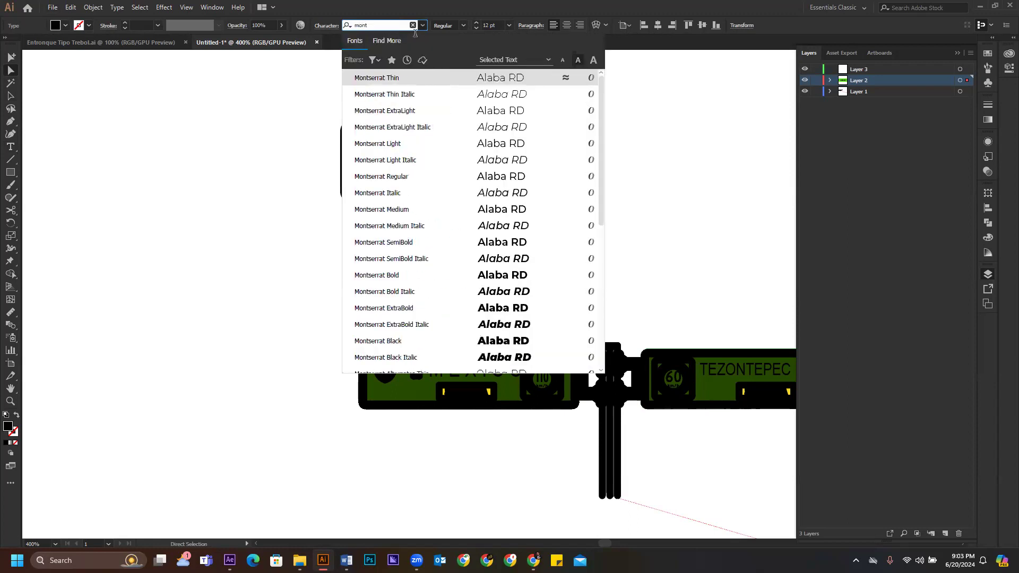
left_click(453, 215)
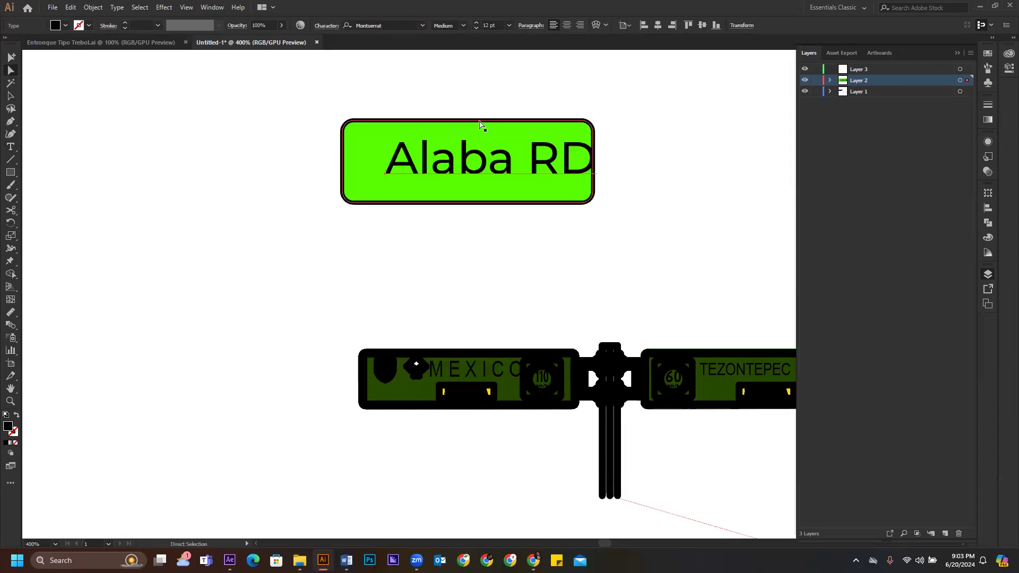
left_click_drag(503, 160, 483, 165)
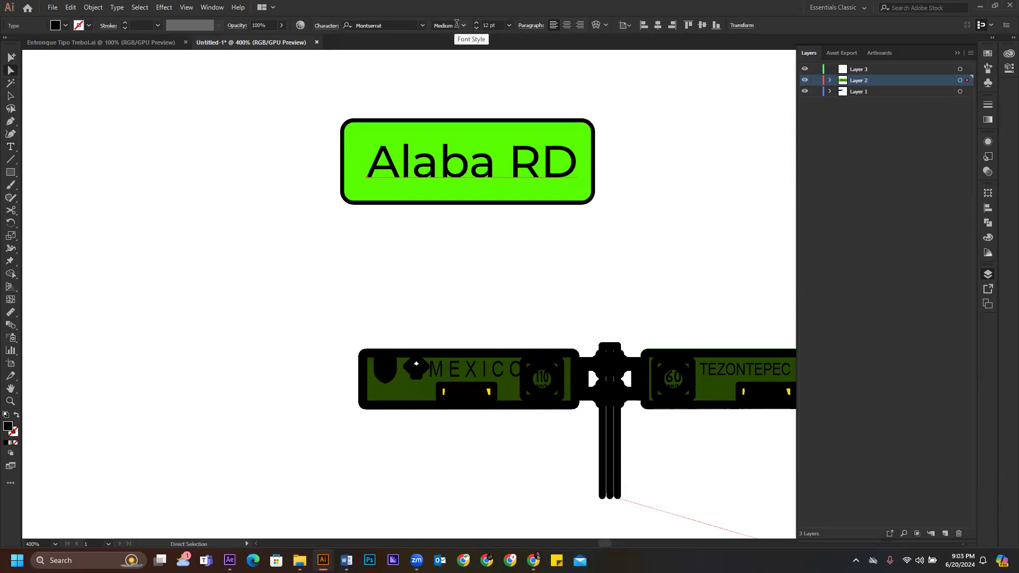
- Set the "Alaba RD" text to ExtraBold at 11 pt and centre it in the green rectangle
left_click(464, 28)
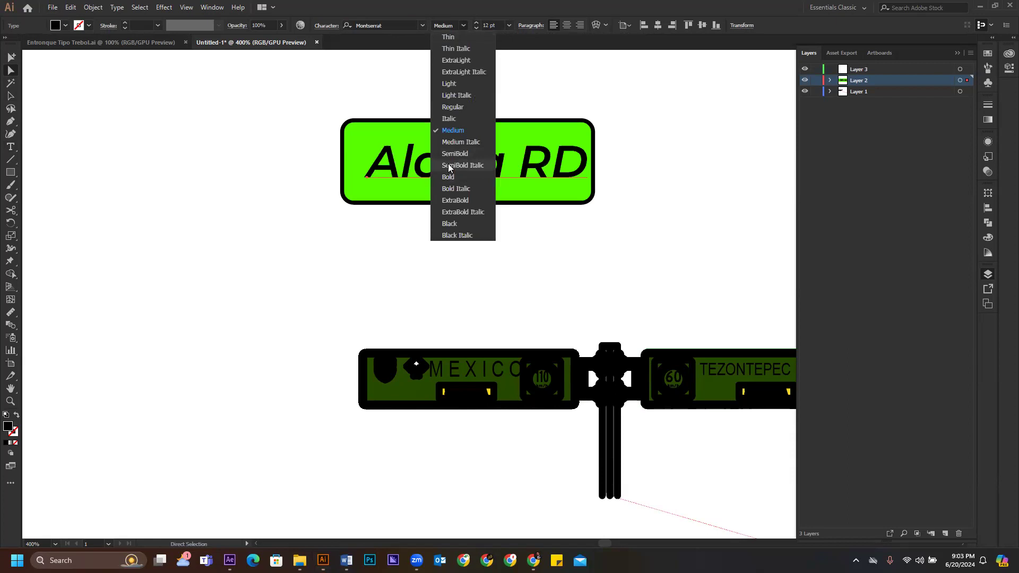
left_click(454, 199)
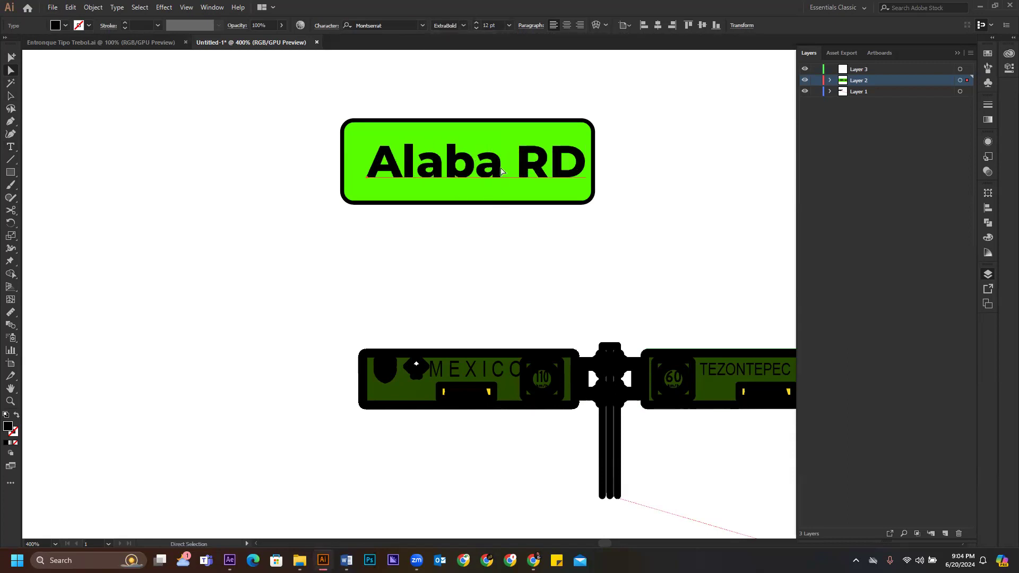
scroll(499, 25, "down", 1)
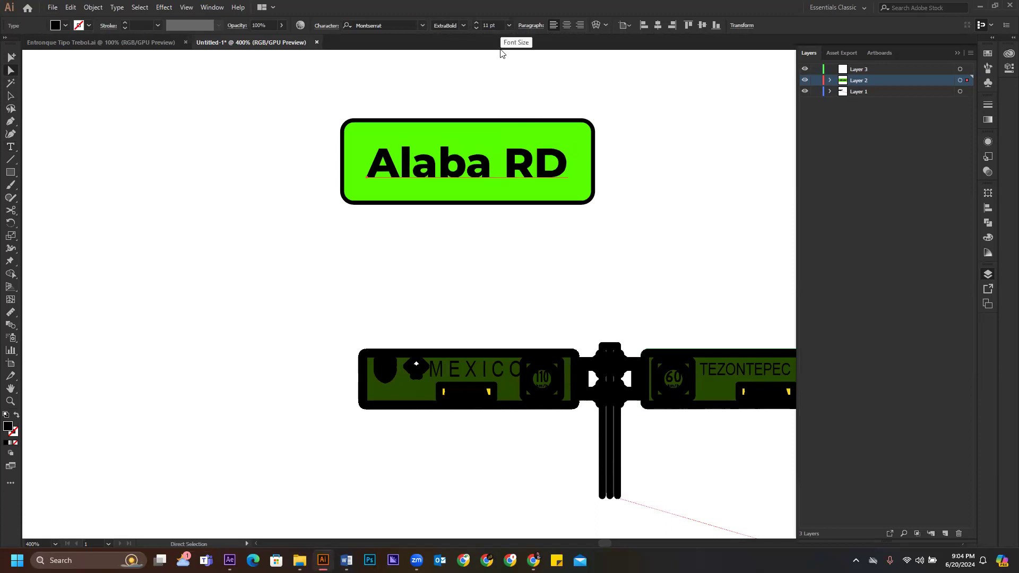
left_click(269, 100)
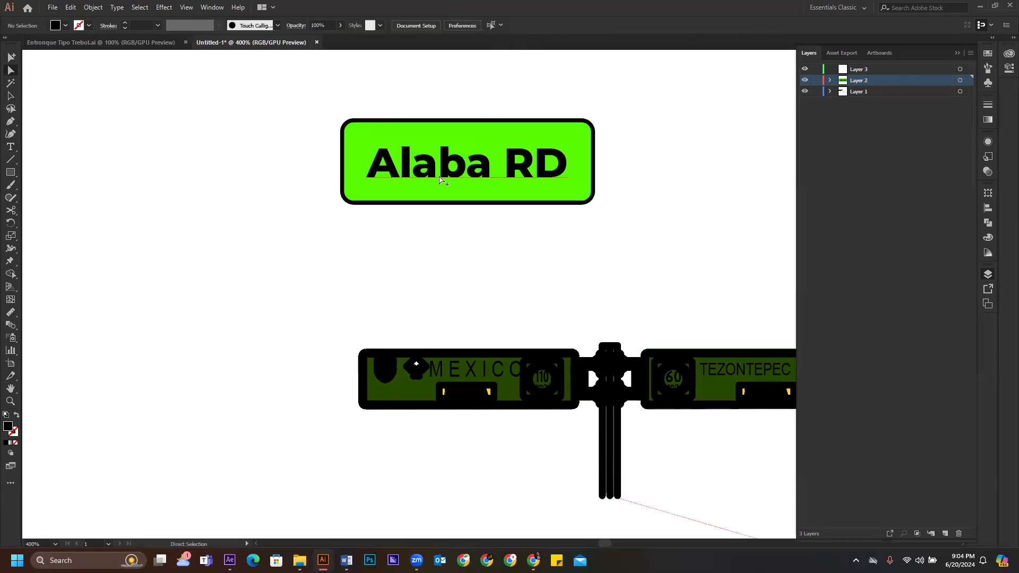
left_click_drag(461, 165, 464, 165)
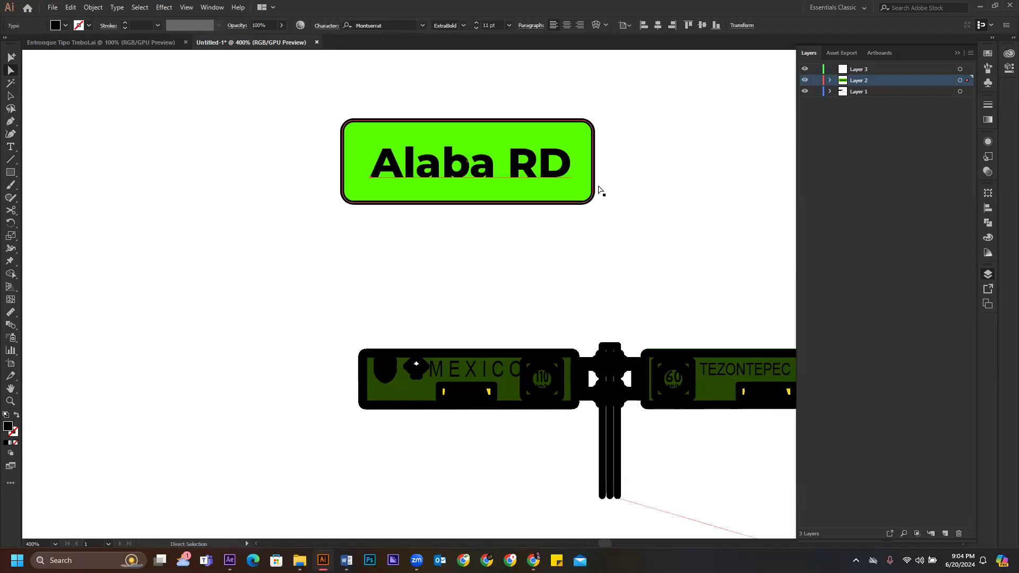
left_click(632, 217)
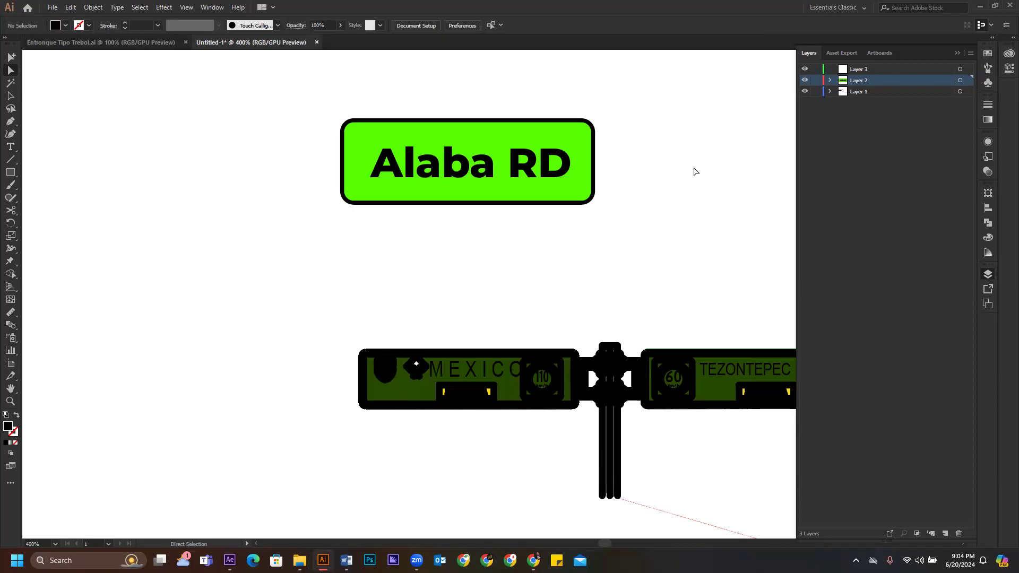
- Make the empty Layer 3 the active layer and choose the Star tool
left_click(890, 70)
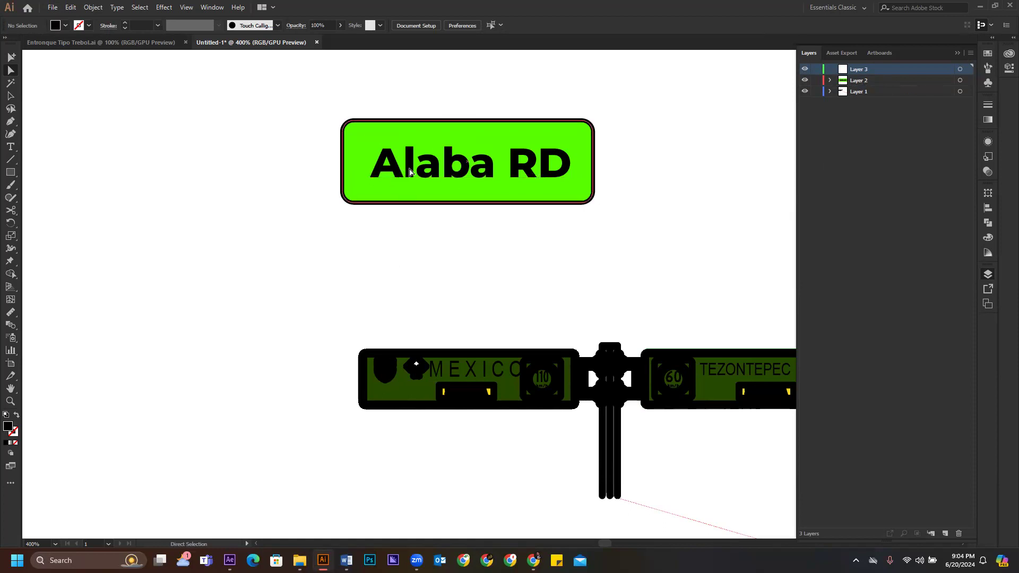
scroll(393, 209, "down", 1)
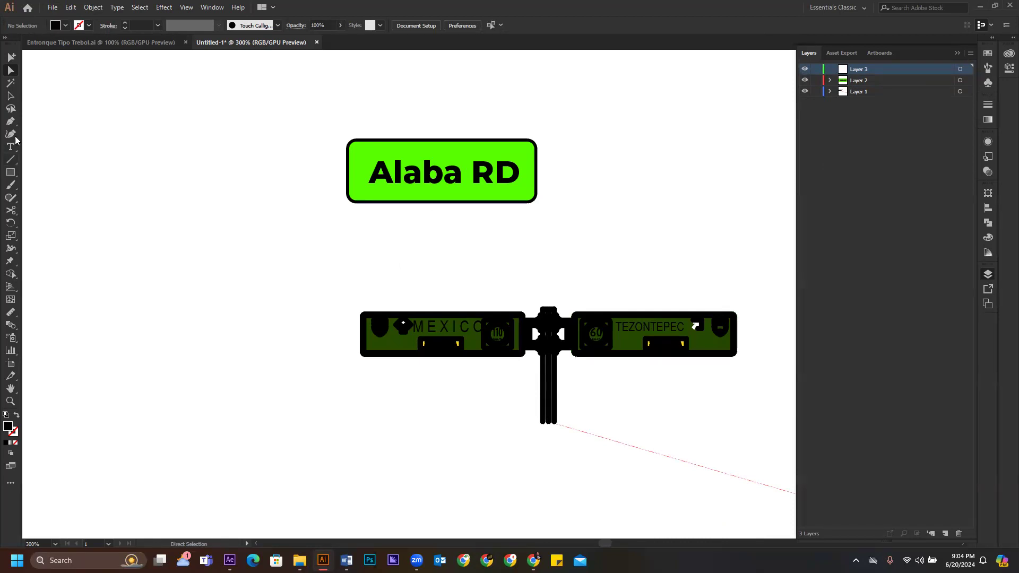
left_click(16, 174)
left_click(17, 176)
left_click(55, 223)
right_click(289, 238)
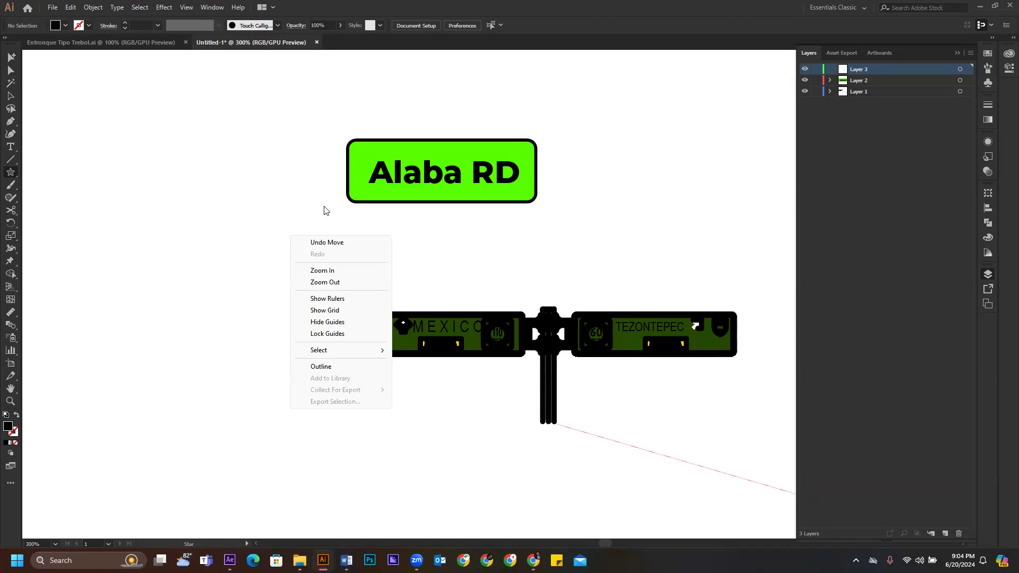
left_click(272, 209)
left_click(272, 209)
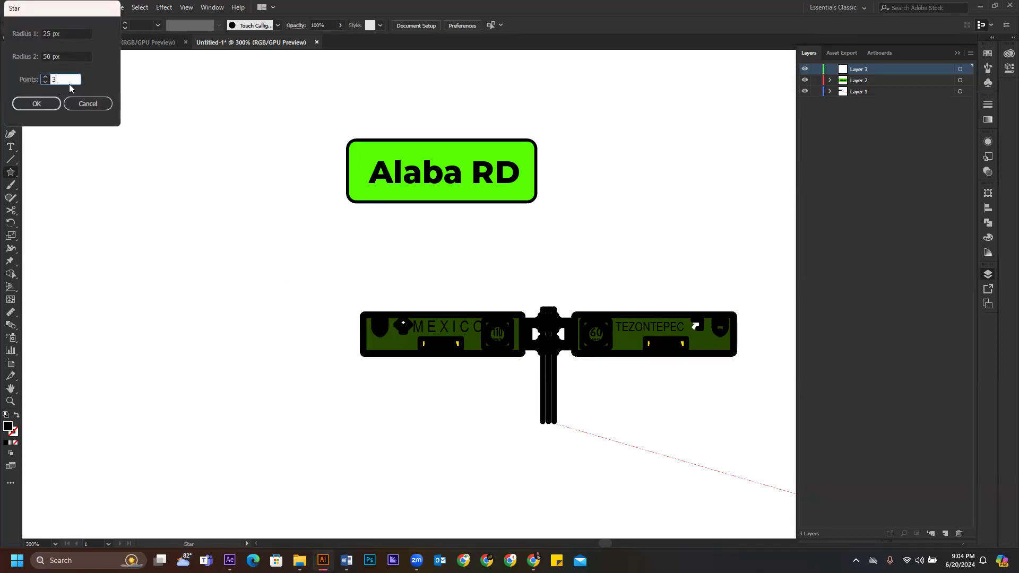
double_click(50, 34)
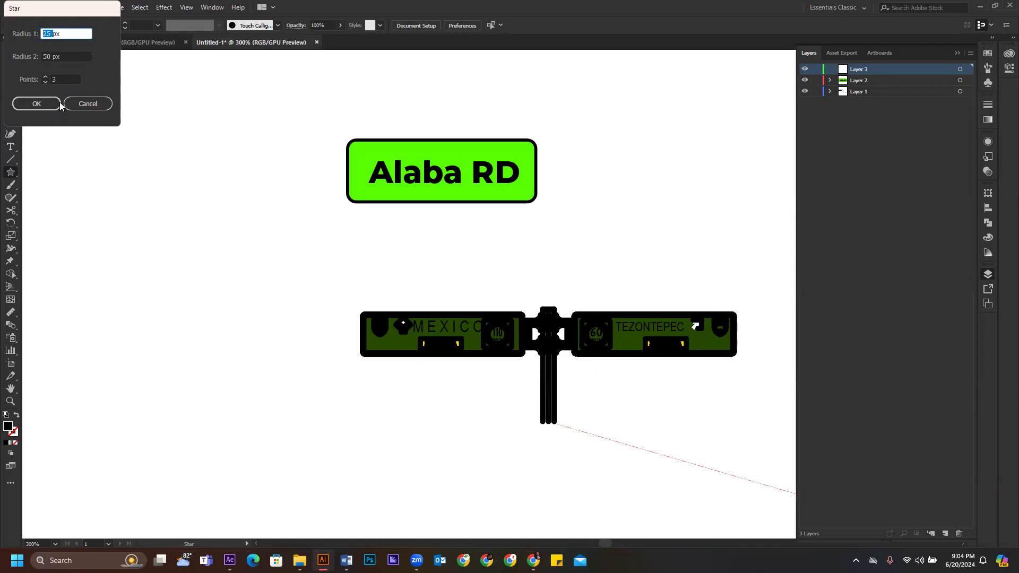
left_click(85, 105)
left_click_drag(242, 220, 273, 237)
key("ctrl+z")
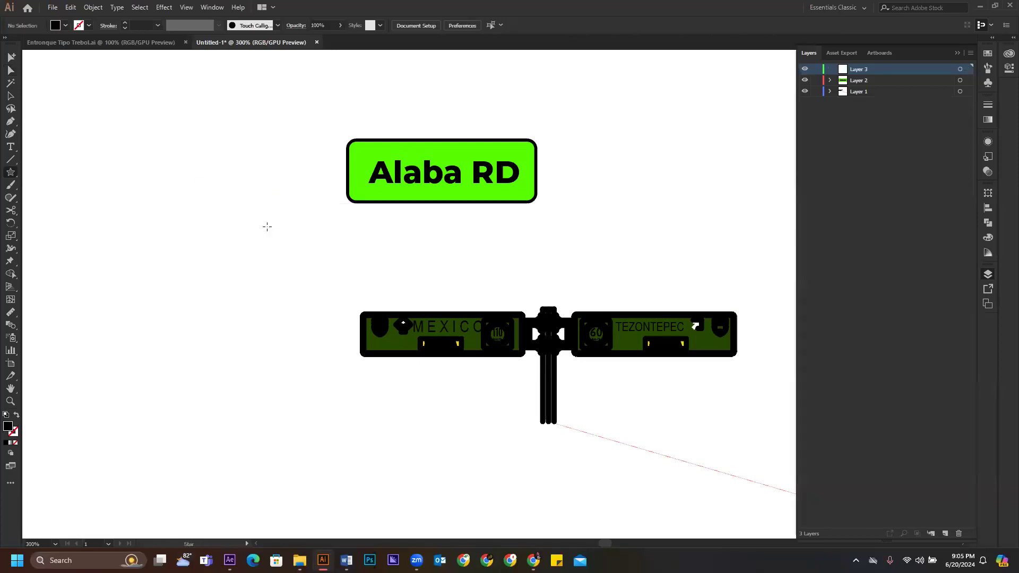
- Create a black triangle beside the sign as a 3-point star with radii of 12.3536 px and 6.1768 px
left_click(272, 229)
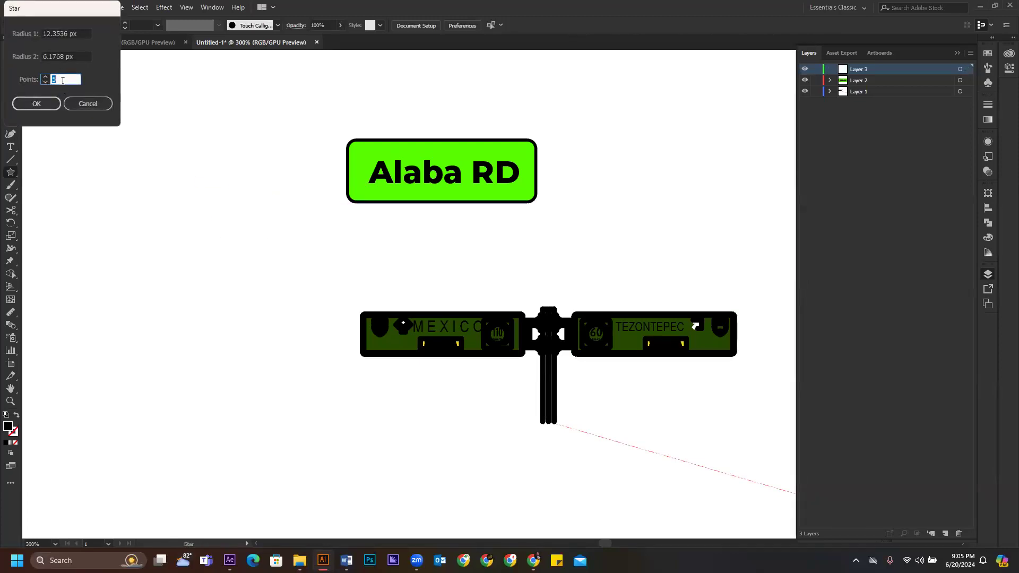
type("3")
left_click(45, 101)
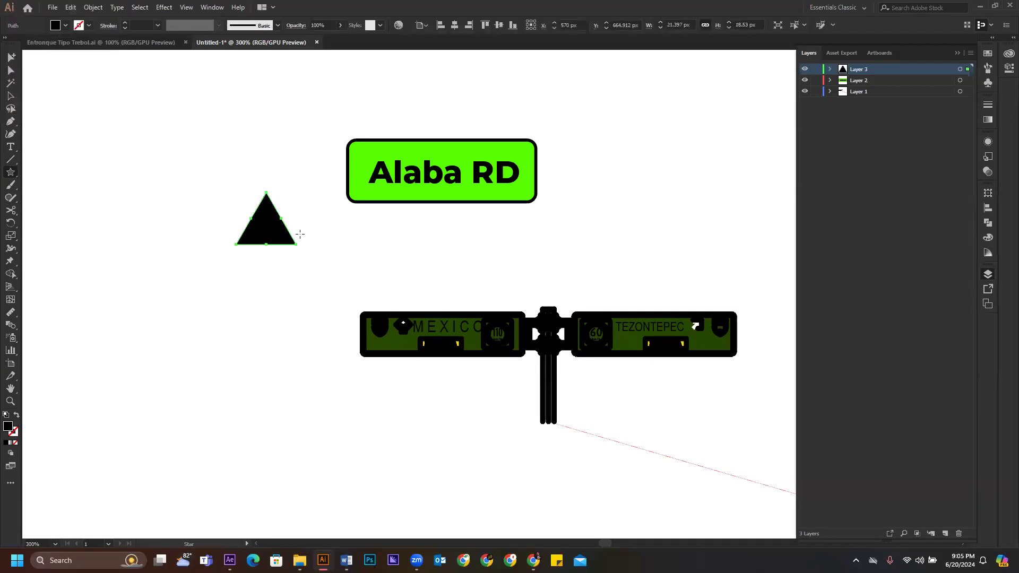
- Move the black triangle directly beneath the green sign, its tip touching the middle of the lower edge
scroll(259, 238, "up", 1)
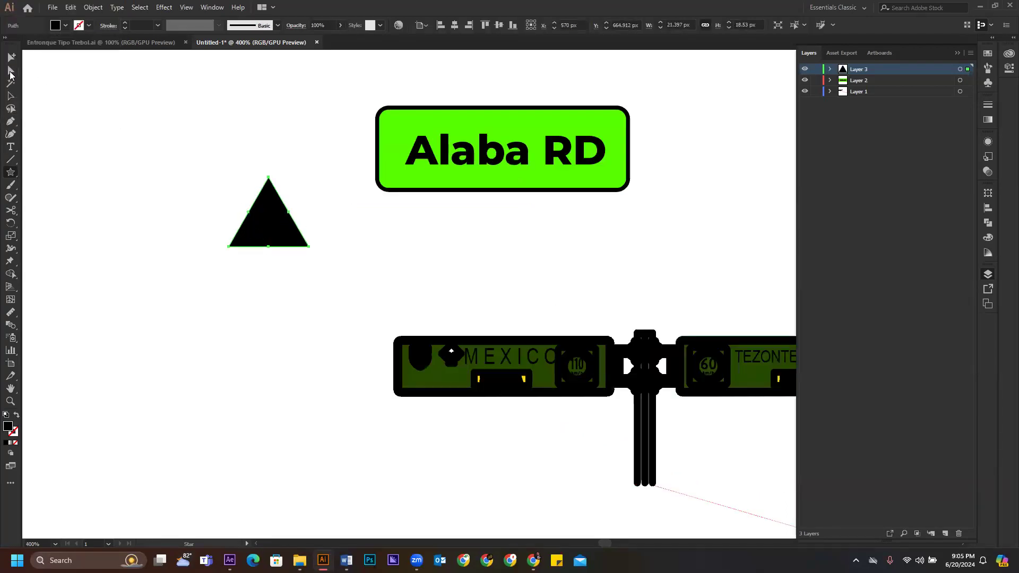
left_click(10, 72)
key("v")
left_click_drag(269, 215, 501, 229)
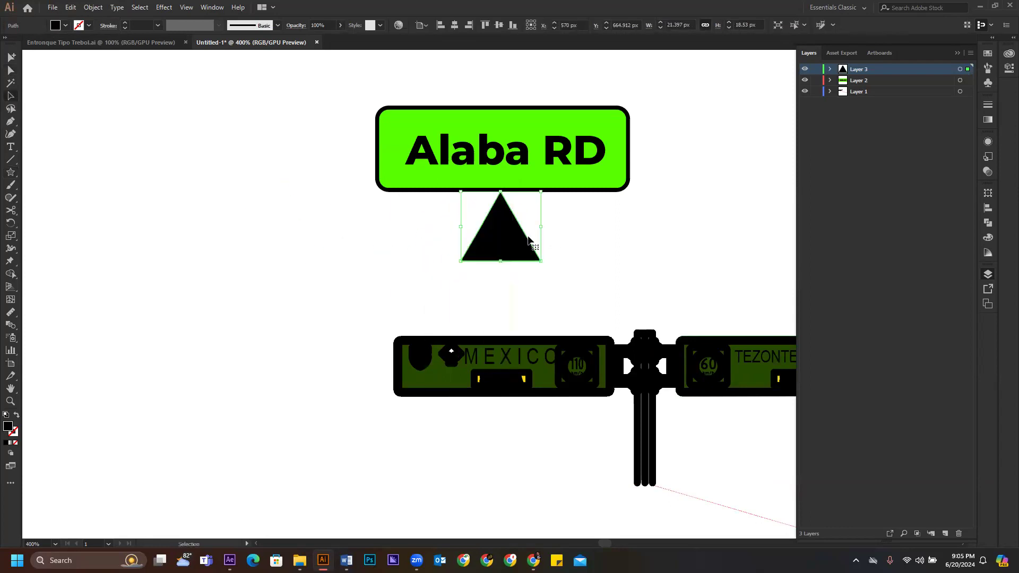
- Reflect the triangle across the horizontal axis to point it downward
right_click(504, 229)
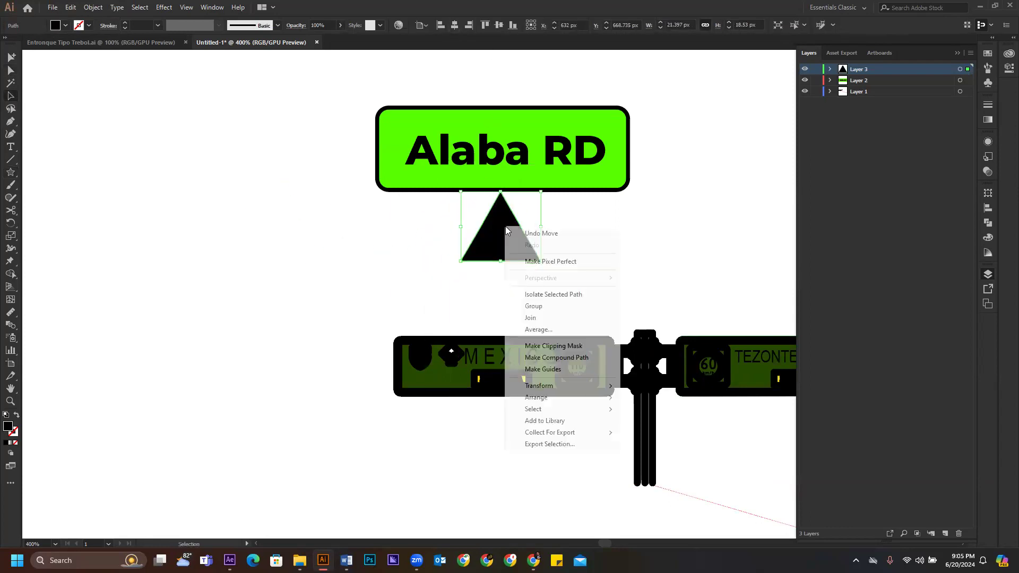
mouse_move(563, 389)
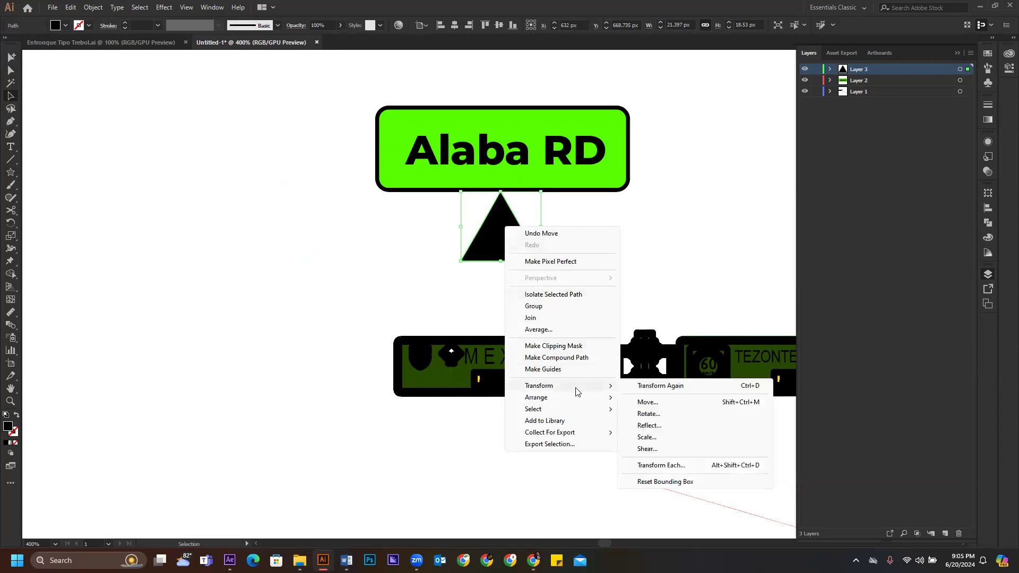
left_click(648, 425)
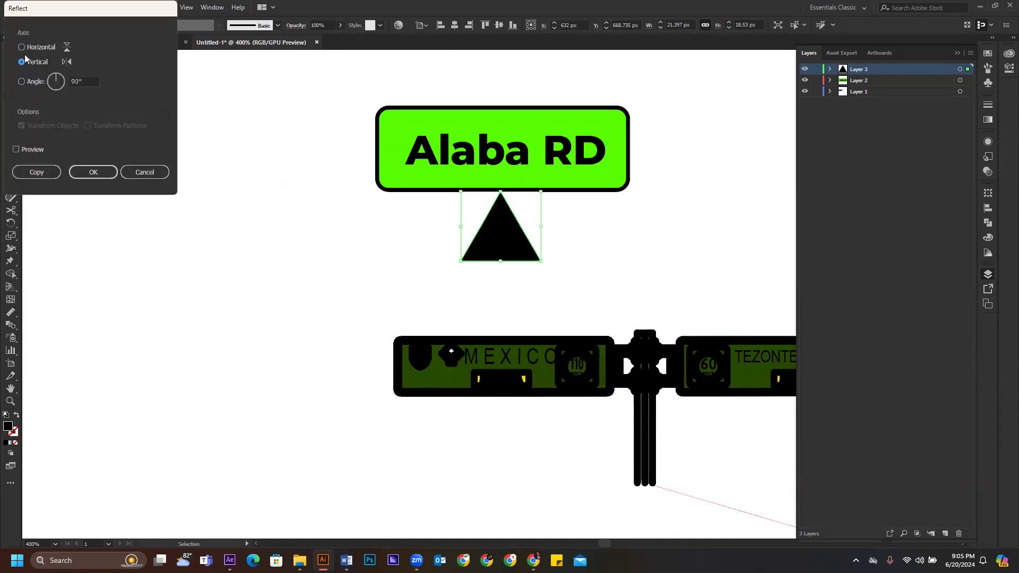
left_click(39, 49)
left_click(93, 172)
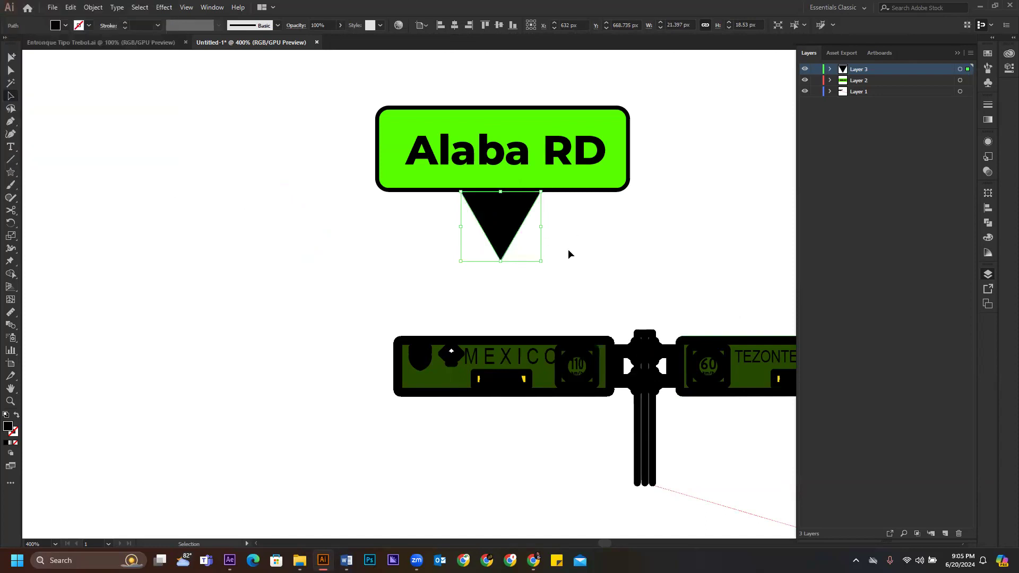
- Undo the reflection, rotate the black triangle to point downward, and scale it to about 14 × 12 px centred against the sign's lower edge
key("ctrl+z")
left_click_drag(513, 236, 344, 240)
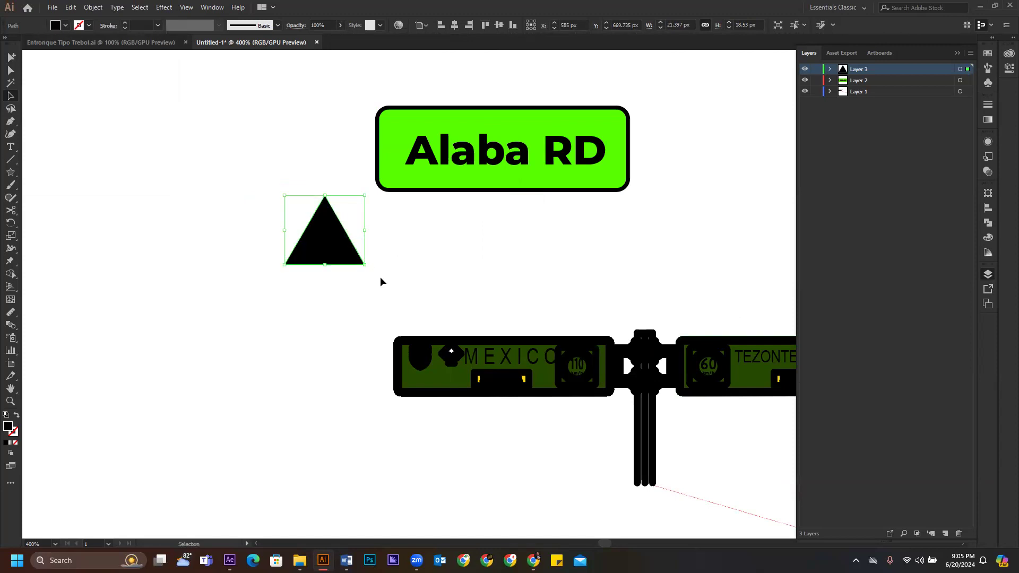
left_click_drag(370, 267, 269, 208)
left_click_drag(330, 218, 500, 219)
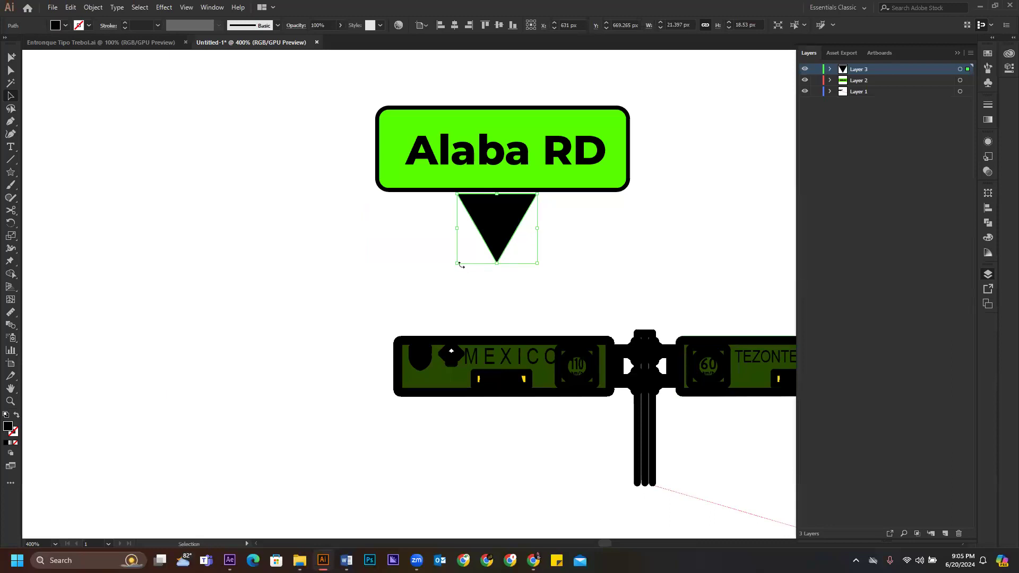
left_click_drag(459, 265, 504, 208)
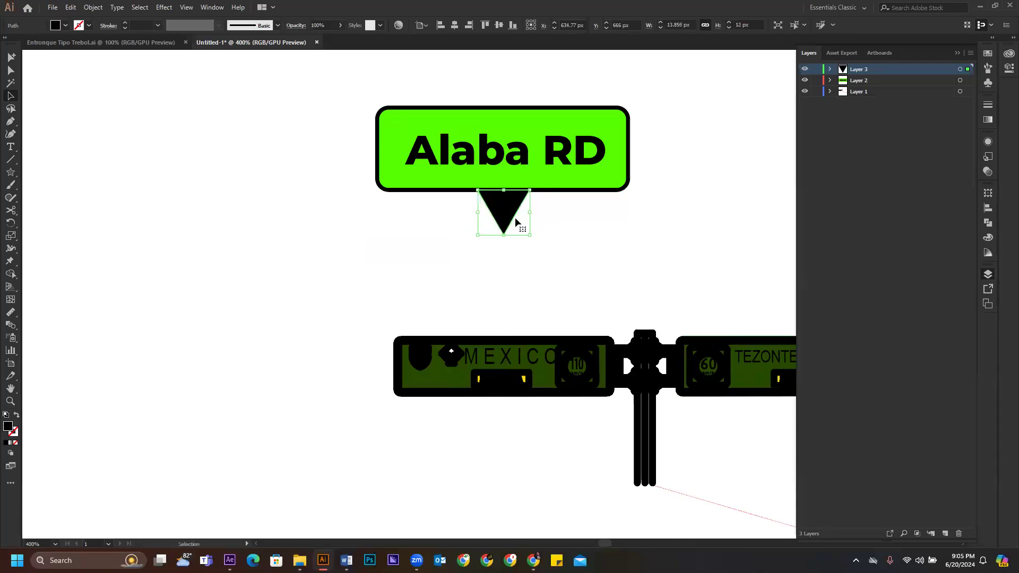
left_click(584, 236)
- Delete all the old road sign artwork on Layer 1
scroll(454, 238, "down", 1)
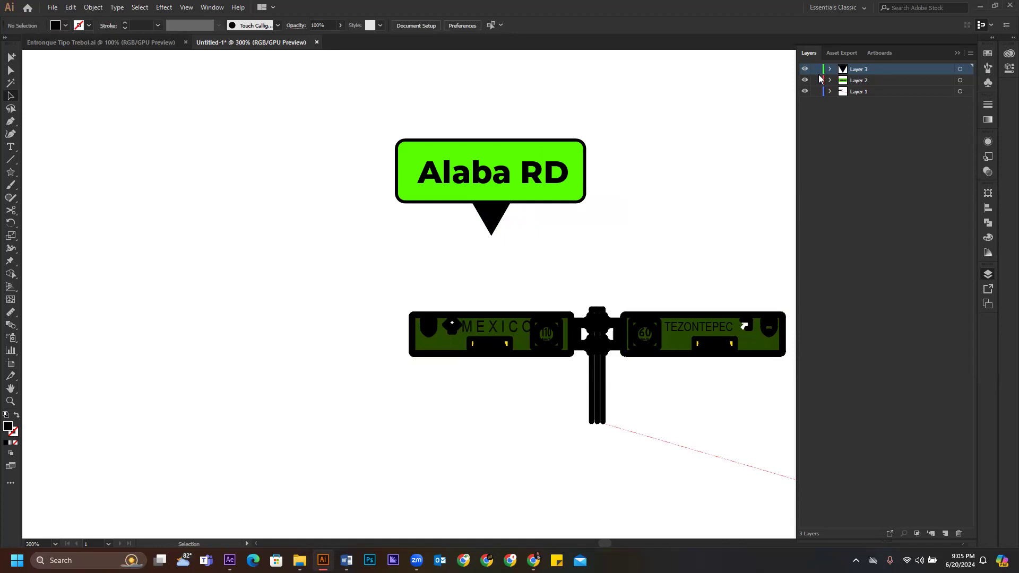
left_click(961, 92)
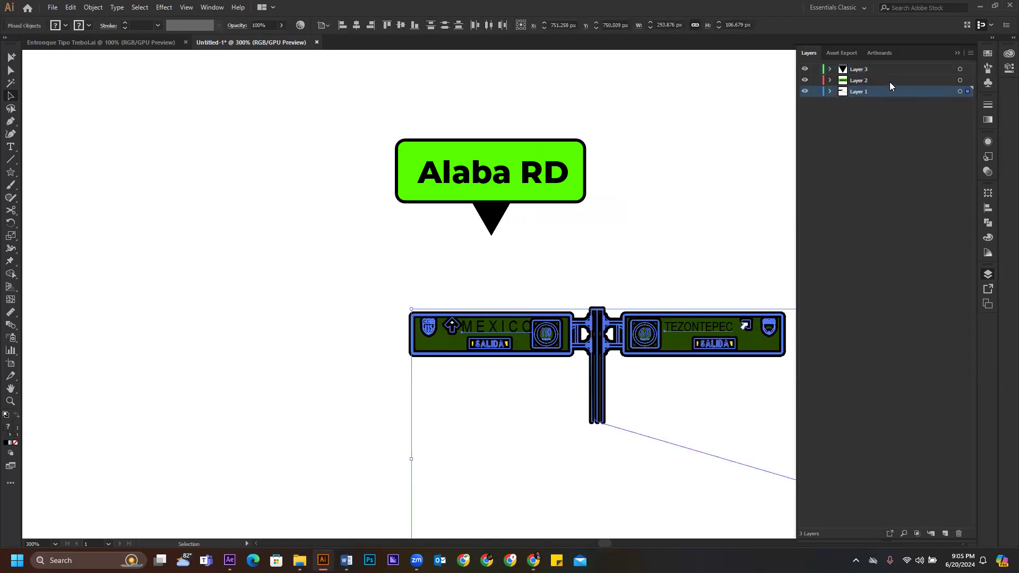
key("Delete")
- Scale the whole Alaba RD label with its pointer to about 1063 × 539 px and place it near the middle of the artboard
scroll(491, 329, "down", 2)
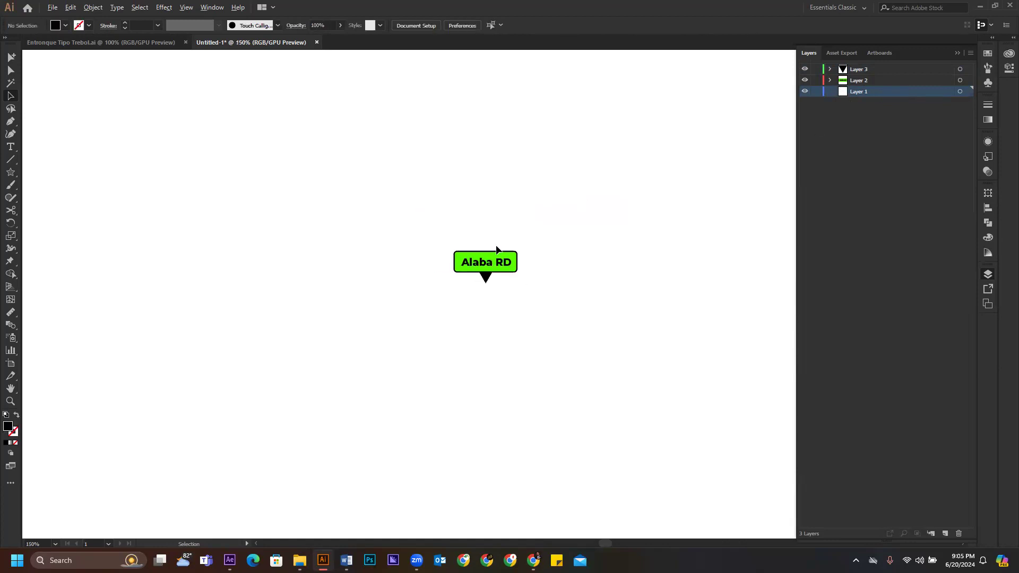
scroll(496, 246, "down", 4)
scroll(378, 345, "down", 1)
left_click_drag(587, 225, 481, 320)
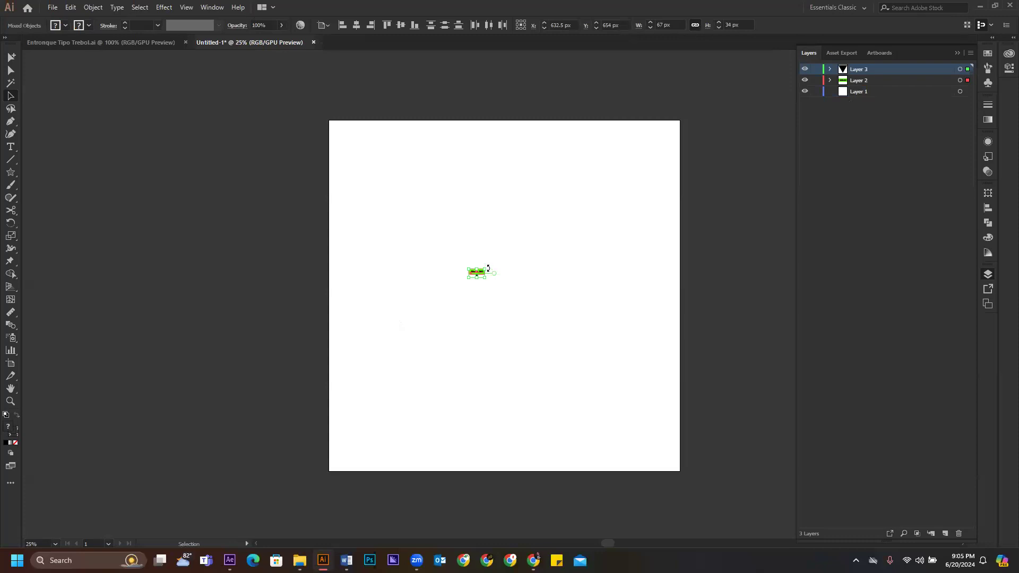
left_click_drag(488, 268, 717, 146)
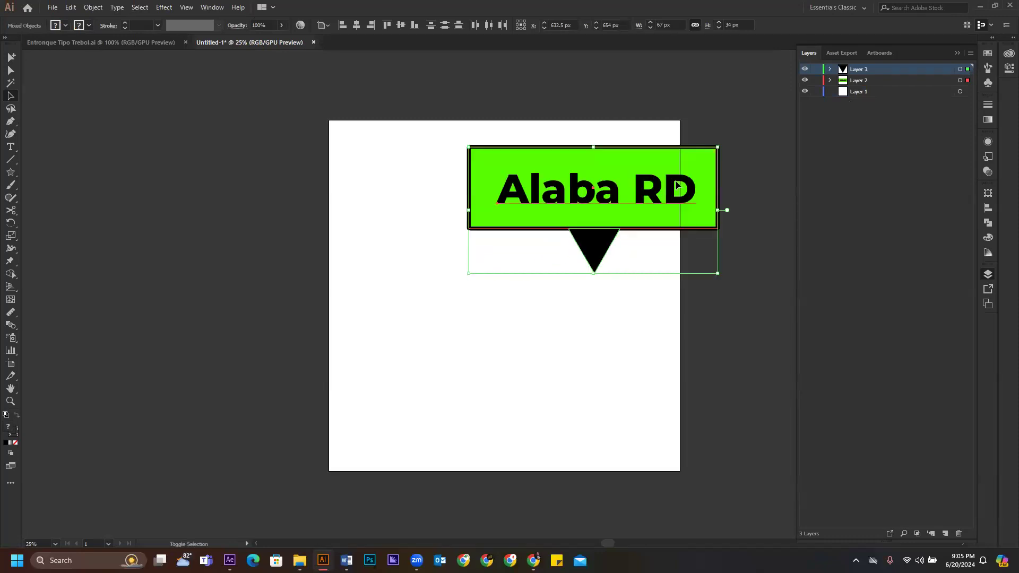
left_click_drag(690, 194, 600, 255)
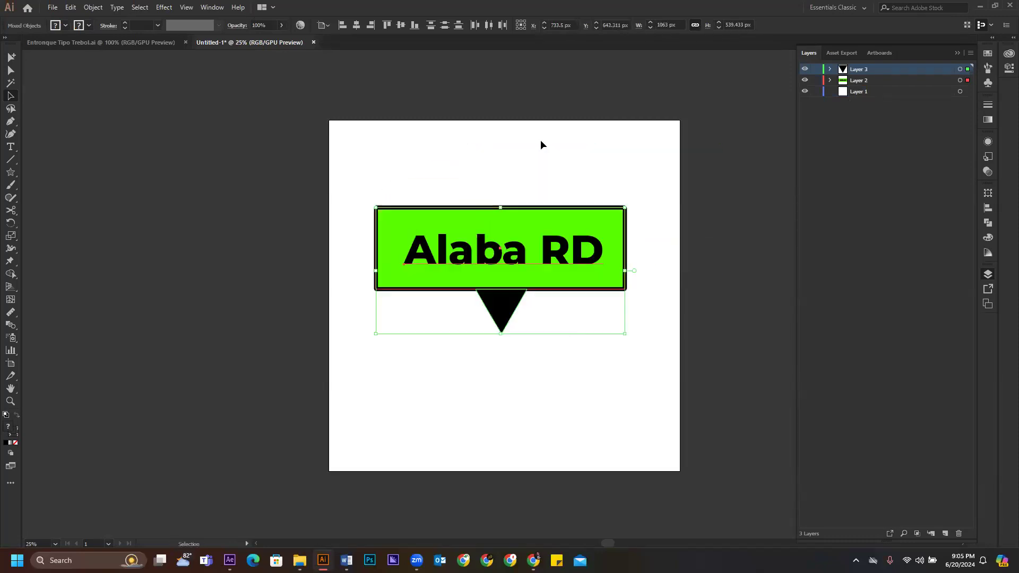
- Round the corners of the enlarged green rectangle so that they match the label's earlier look
left_click(519, 161)
key("a")
left_click(539, 223)
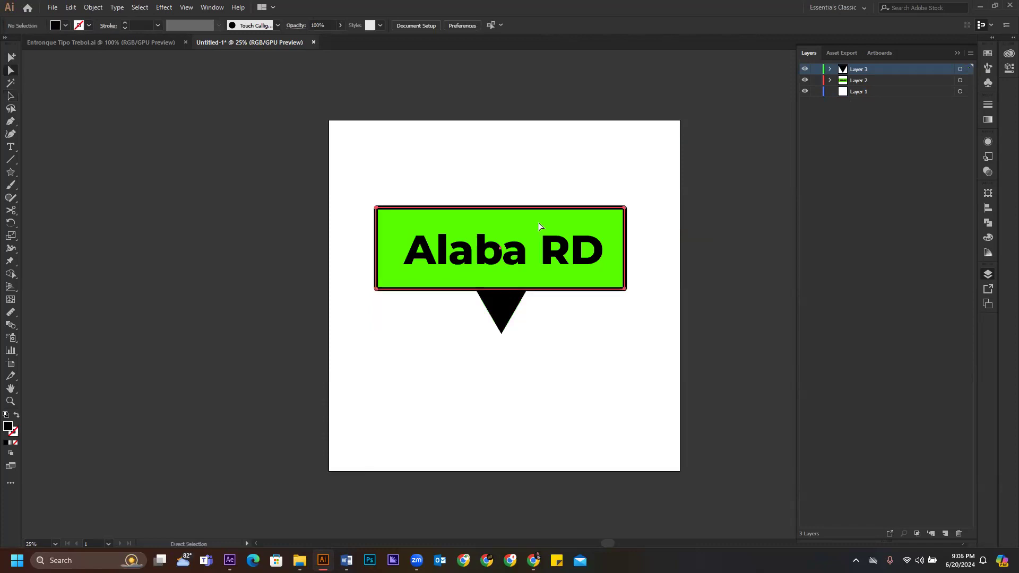
left_click_drag(379, 217, 388, 223)
left_click(556, 188)
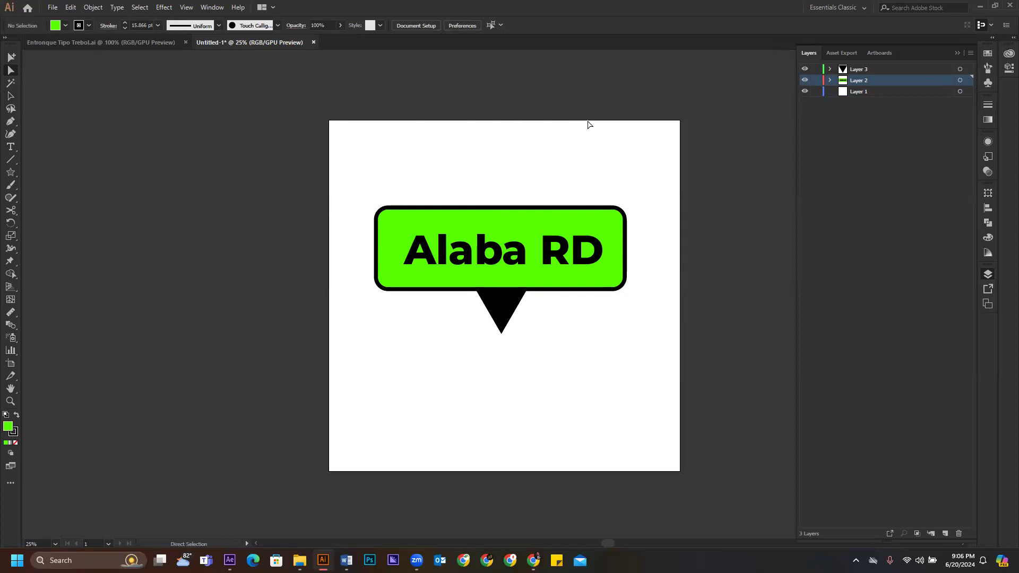
- Save the document as "Alaba RD name" in Adobe Illustrator format in the Files to Work with folder, using the Illustrator CC version
left_click(52, 8)
left_click(94, 110)
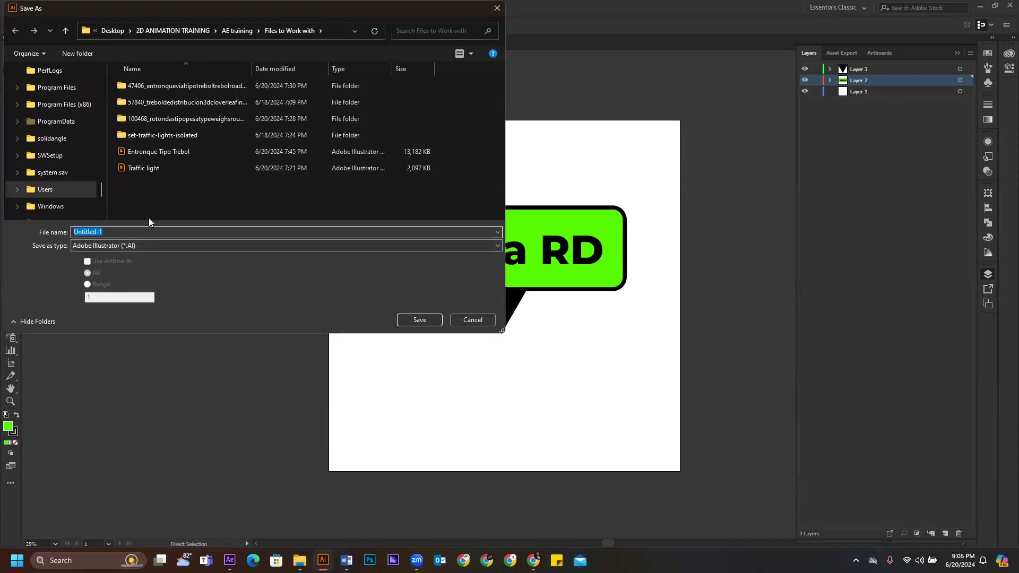
type("Alaba RD nama")
key("Return")
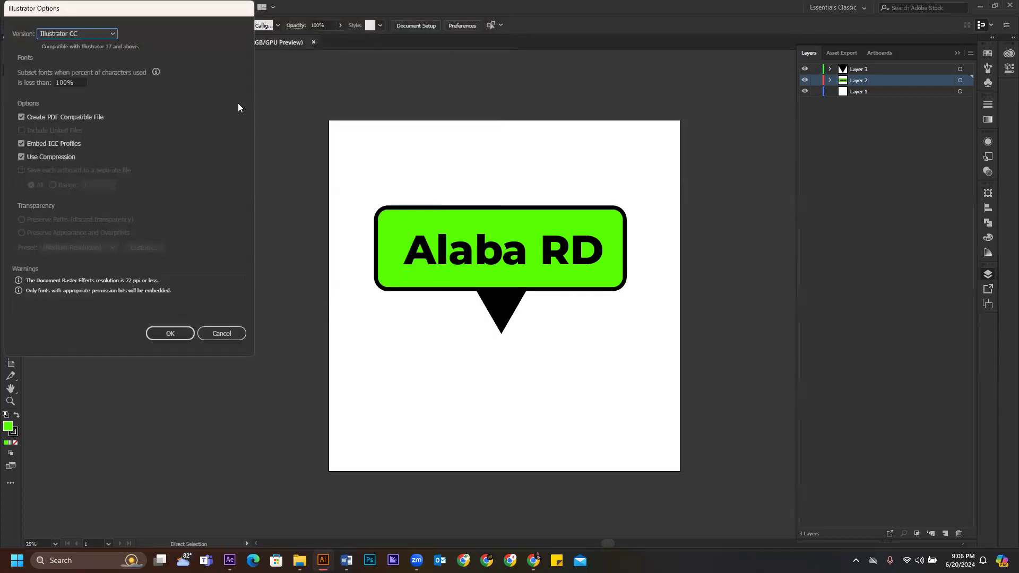
left_click(170, 334)
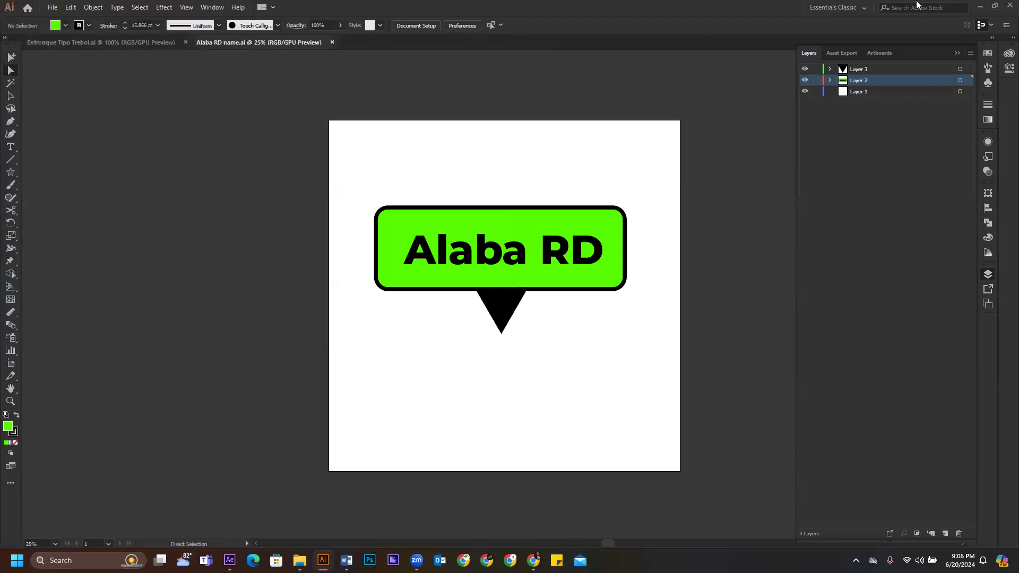
- Switch to After Effects and open the file import browser at AE training's Files to Work with folder
left_click(978, 6)
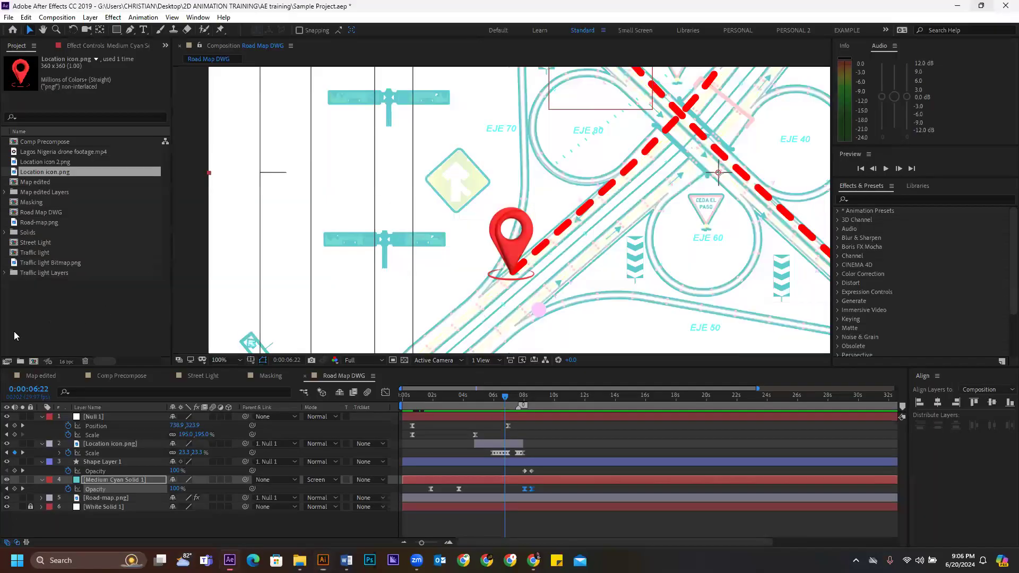
left_click(22, 316)
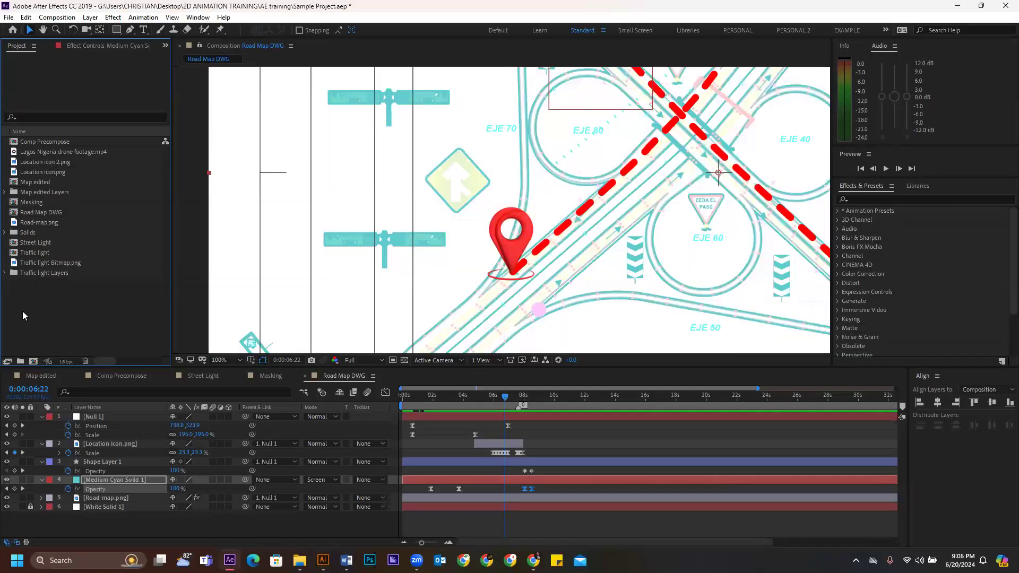
double_click(48, 296)
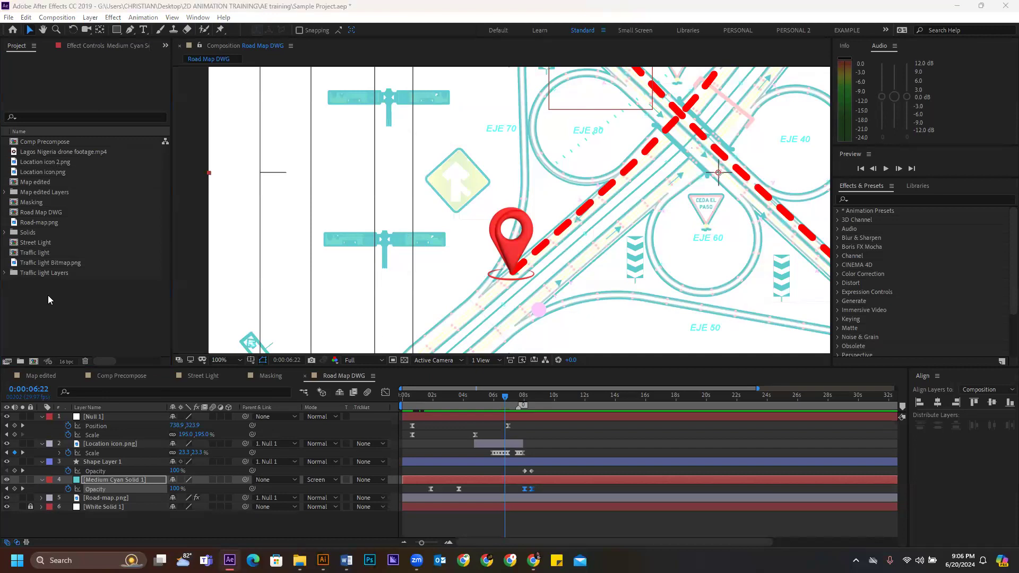
left_click_drag(681, 62, 600, 55)
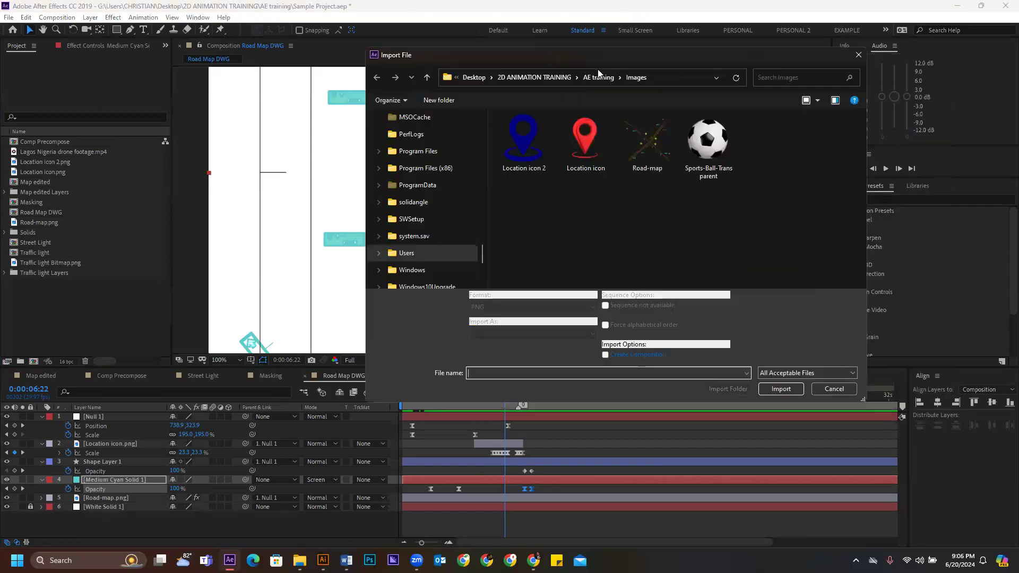
left_click(595, 79)
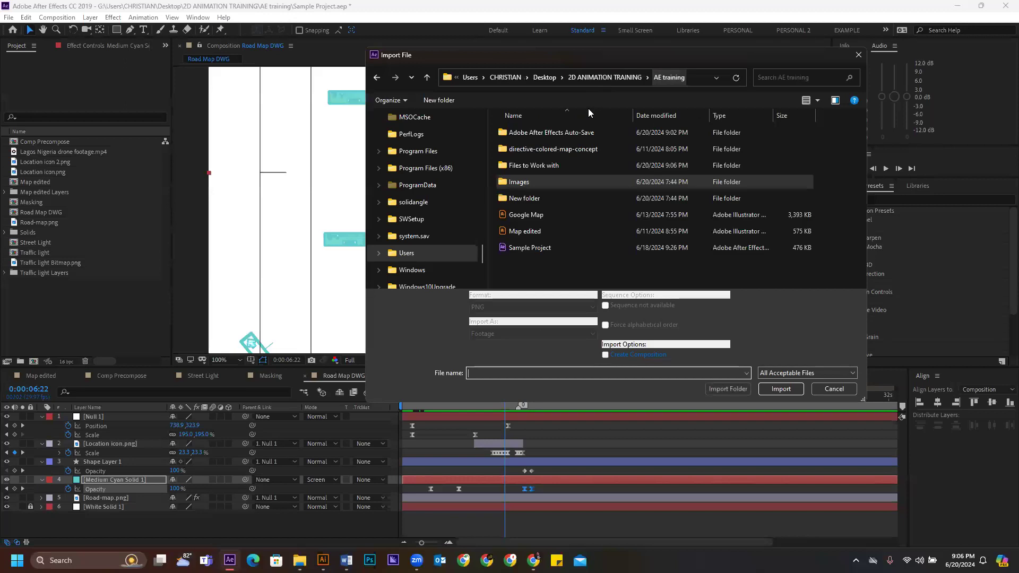
double_click(538, 167)
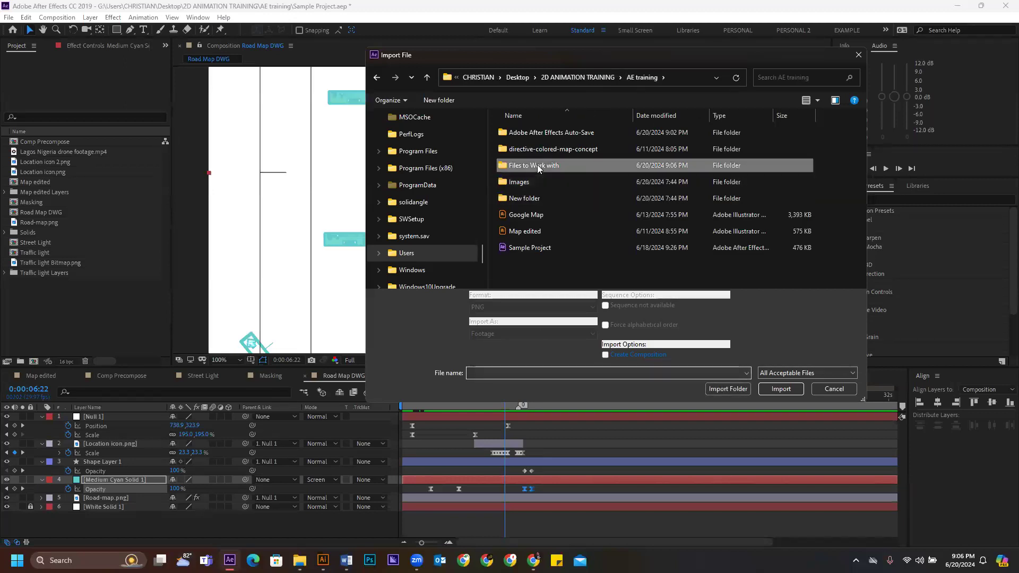
- Import the Alaba RD name Illustrator file as footage with merged layers
left_click(536, 201)
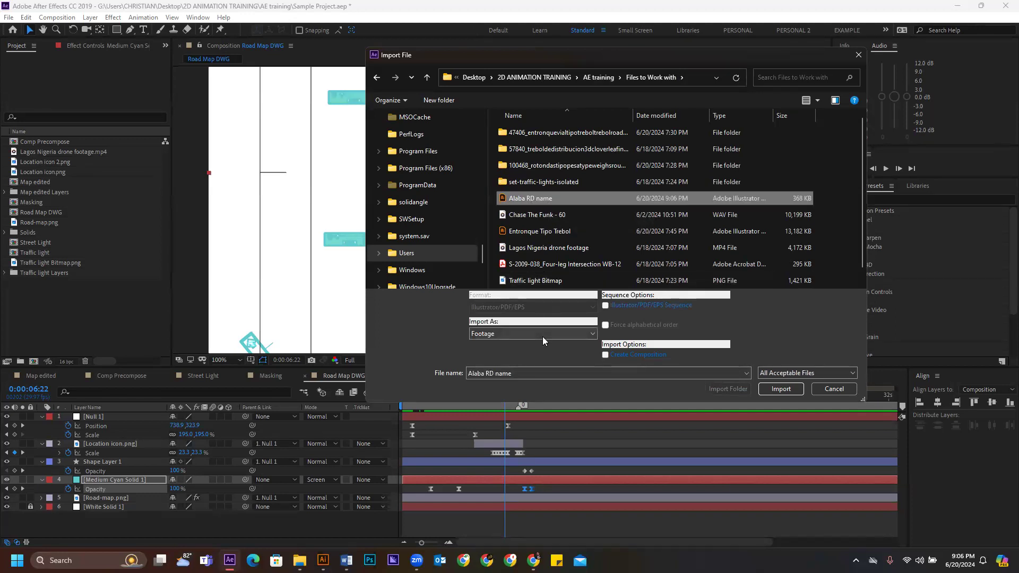
left_click(513, 335)
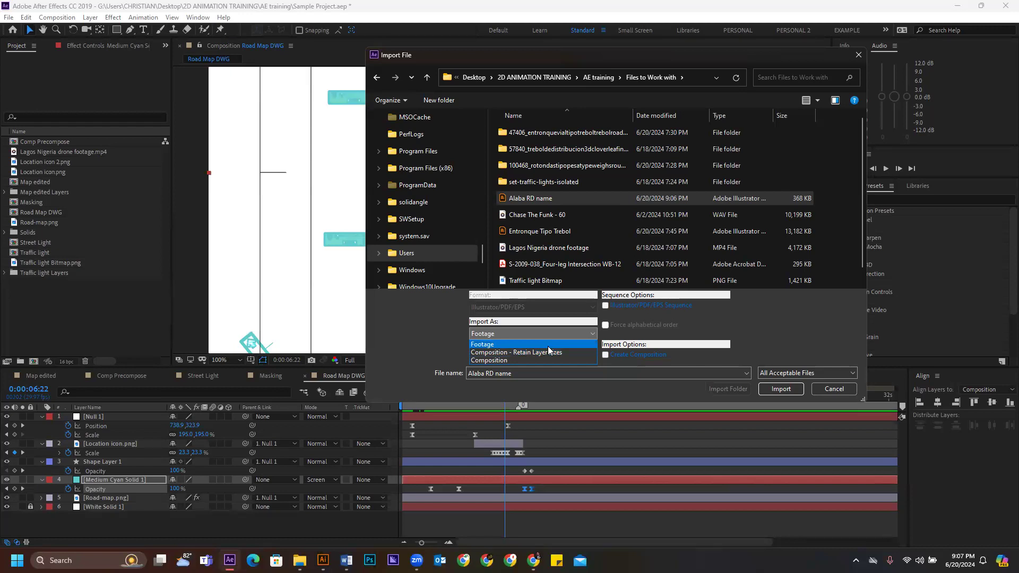
left_click(499, 344)
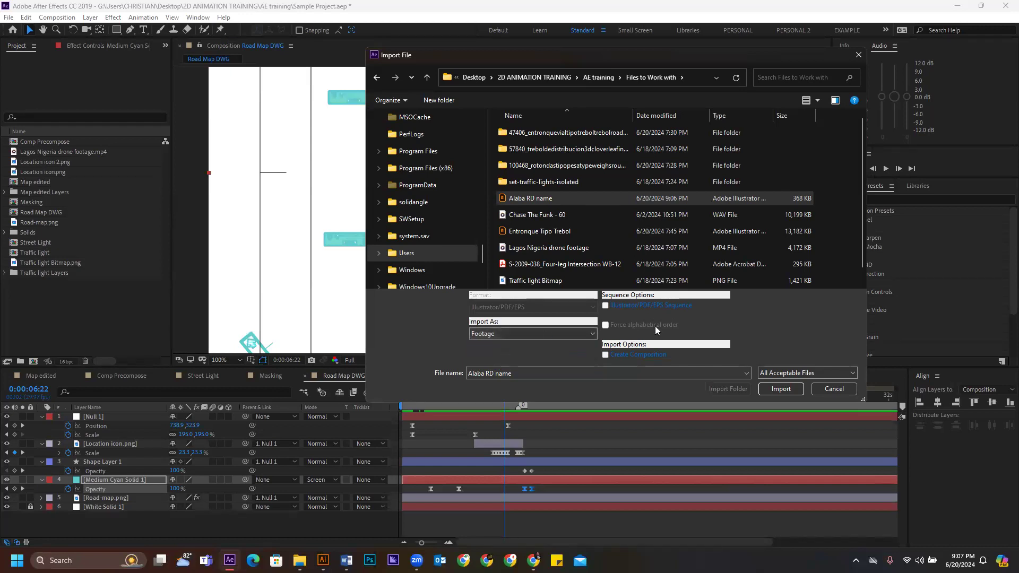
left_click(787, 388)
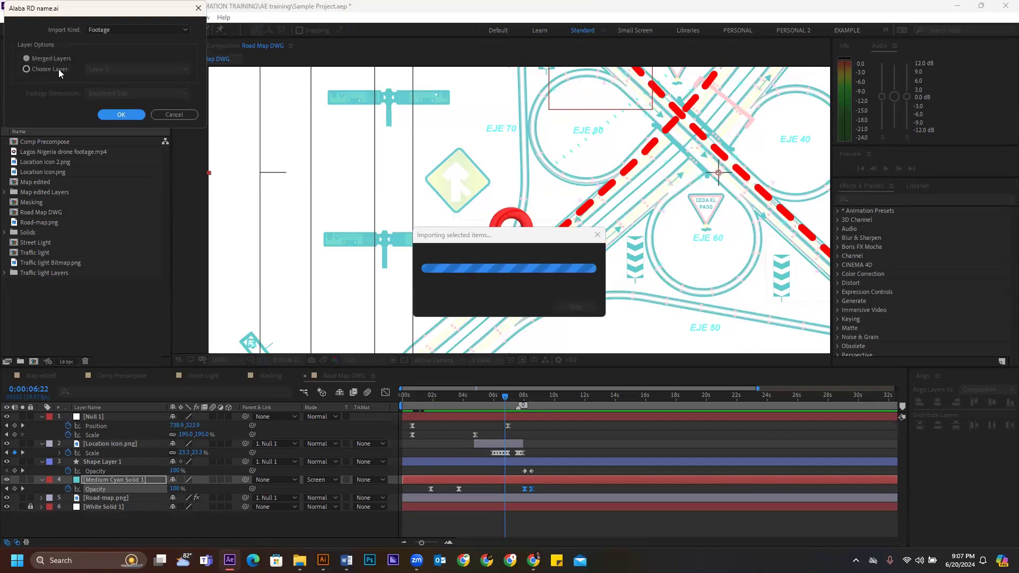
left_click(118, 115)
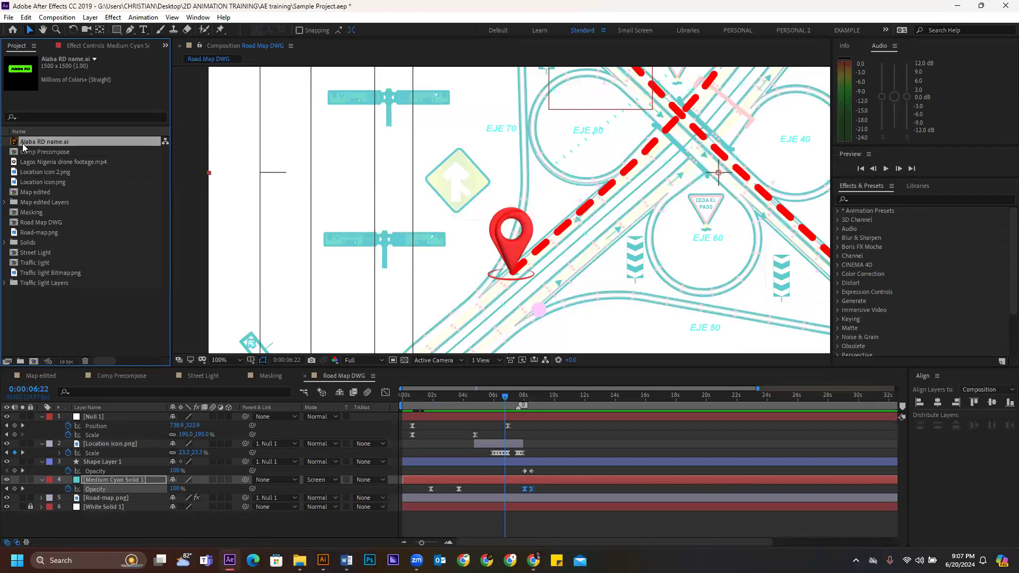
- Add Alaba RD name.ai to the Road Map DWG composition as the top layer, positioned over the red location pin
left_click_drag(31, 142, 514, 204)
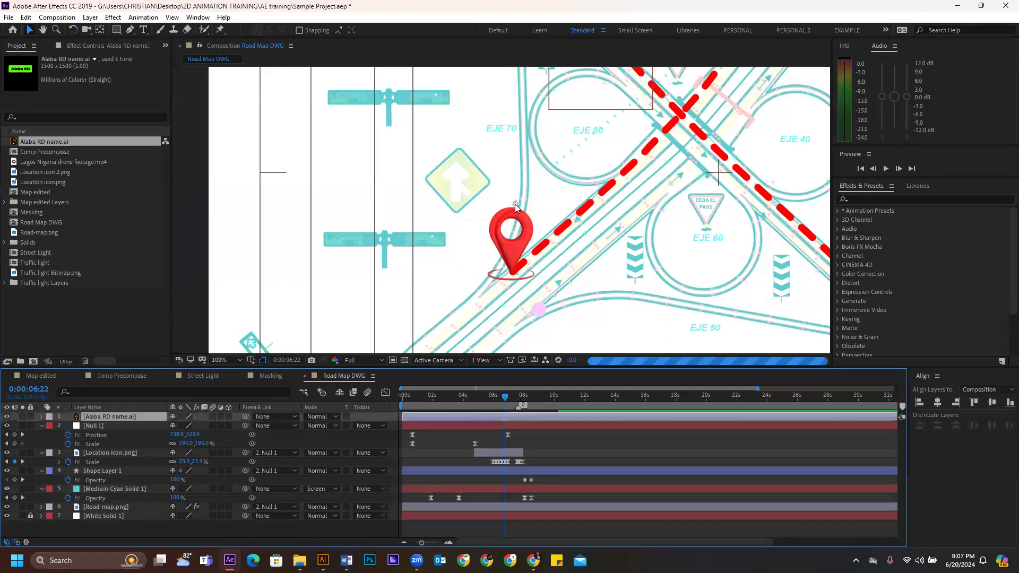
scroll(498, 254, "down", 2)
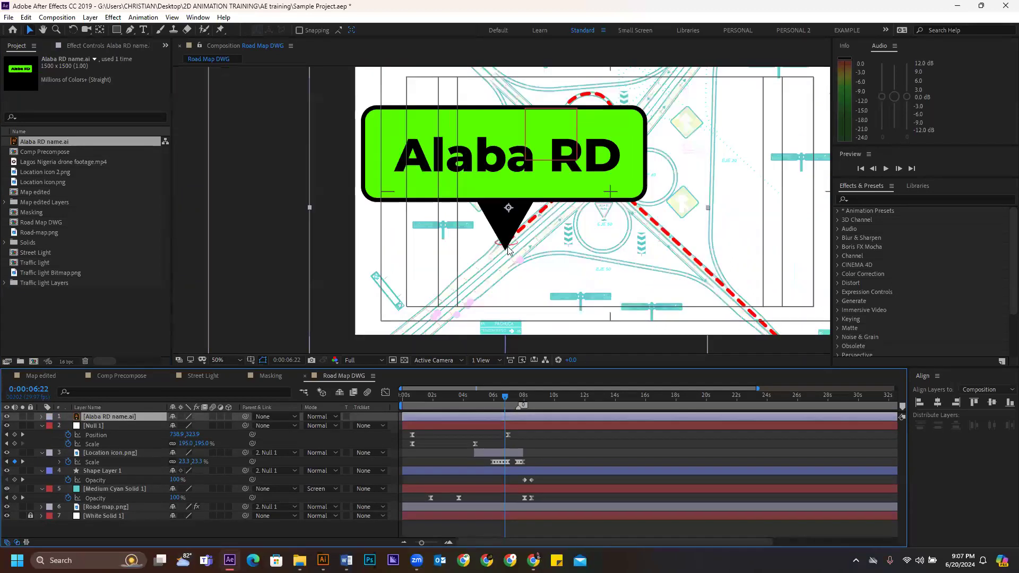
scroll(503, 222, "down", 1)
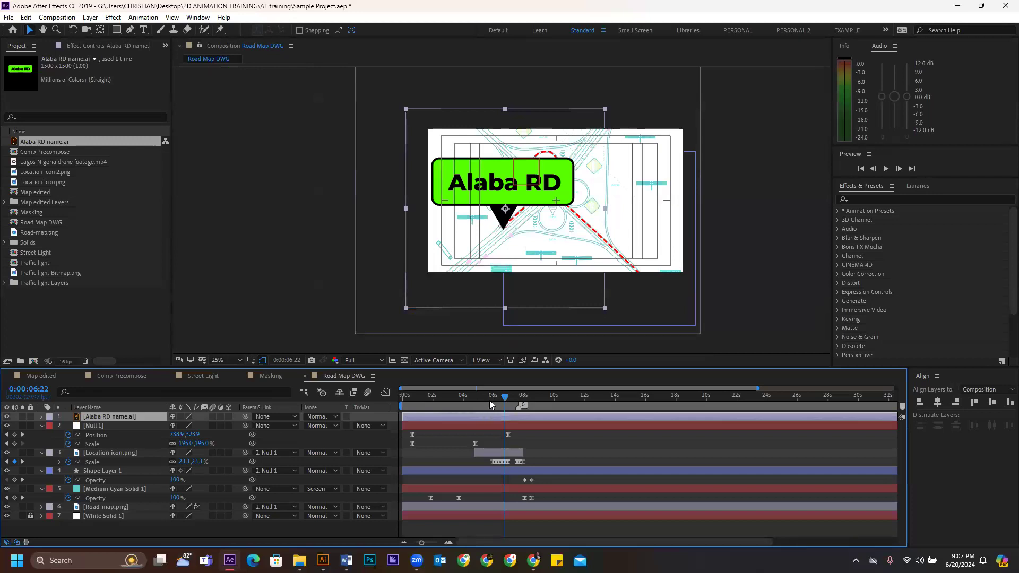
- Move the Alaba RD name layer's anchor point to the tip of its black pointer
scroll(503, 213, "up", 1)
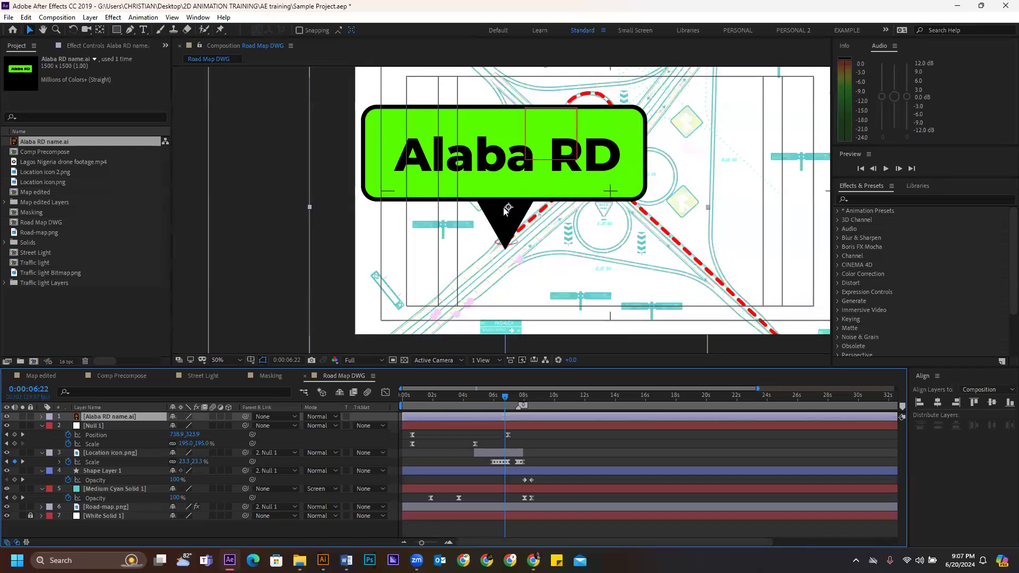
scroll(507, 210, "up", 1)
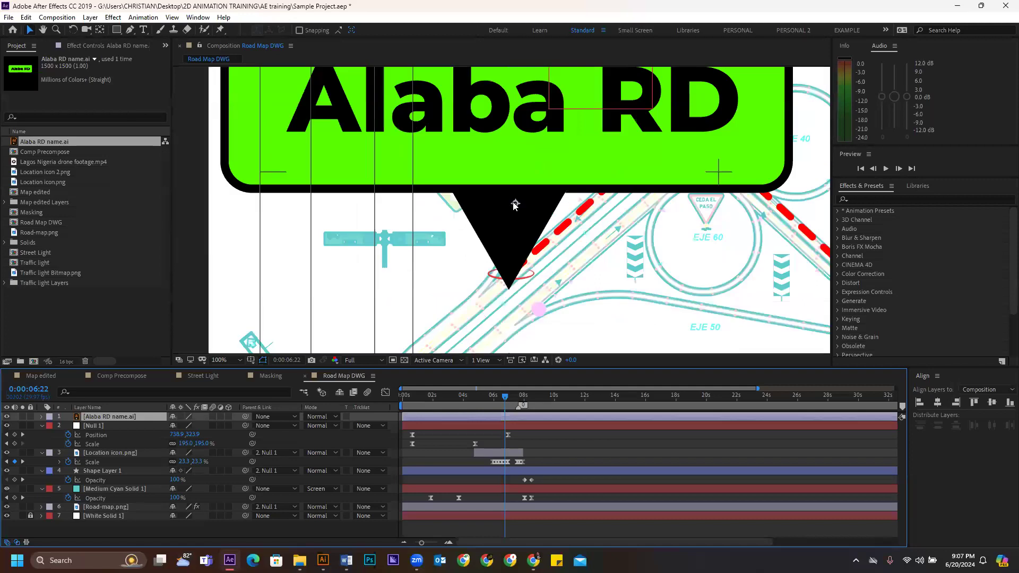
key("y")
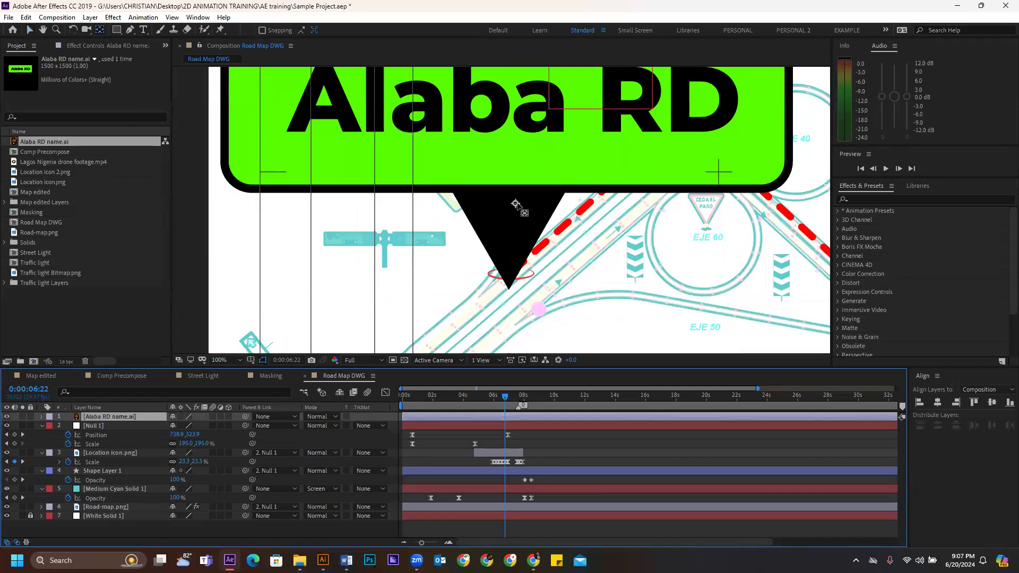
left_click_drag(515, 204, 508, 288)
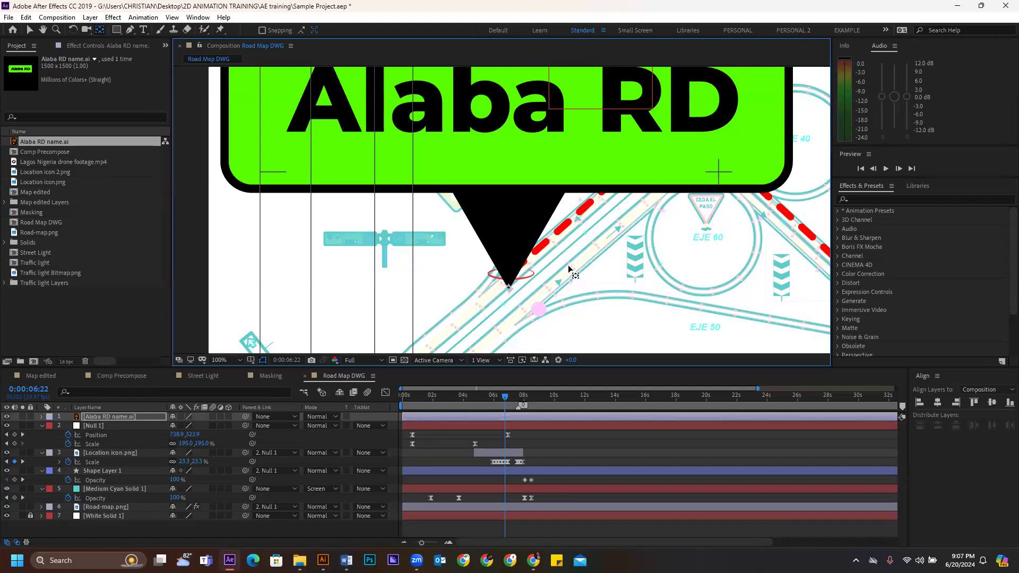
- Move the Alaba RD label slightly so its pointer tip sits on the road just beside the red location pin
key("comma")
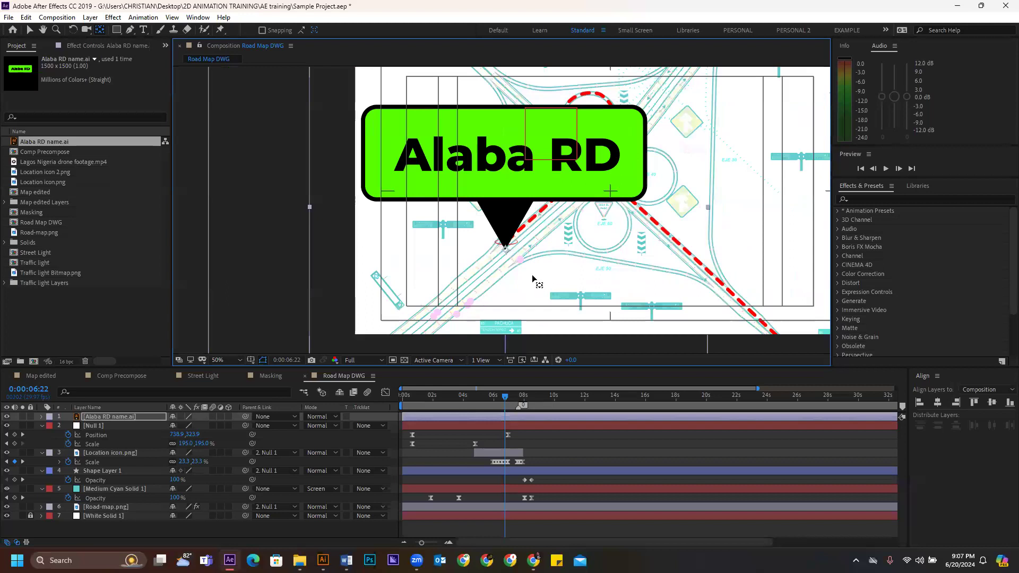
key("v")
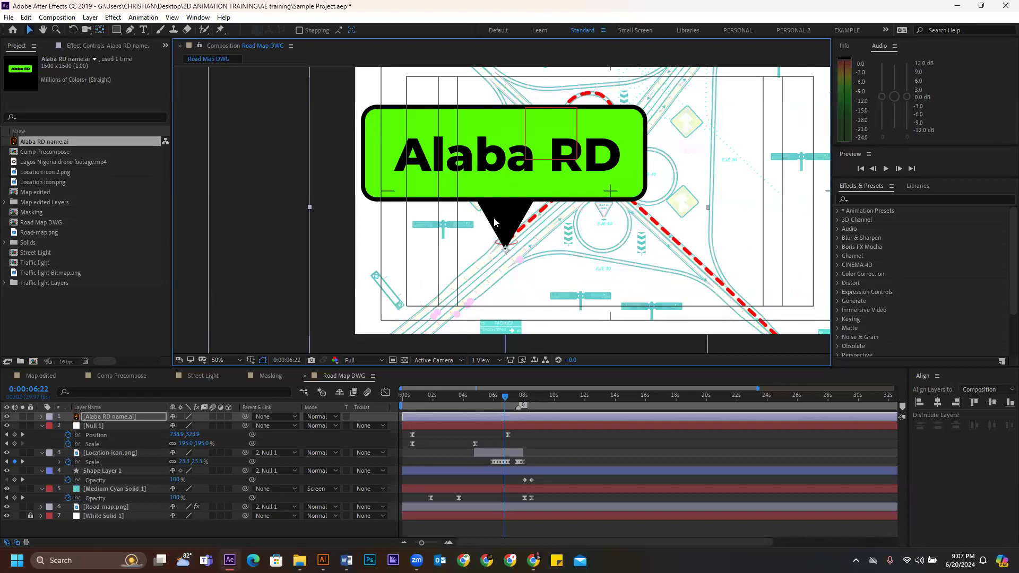
left_click_drag(514, 169, 534, 164)
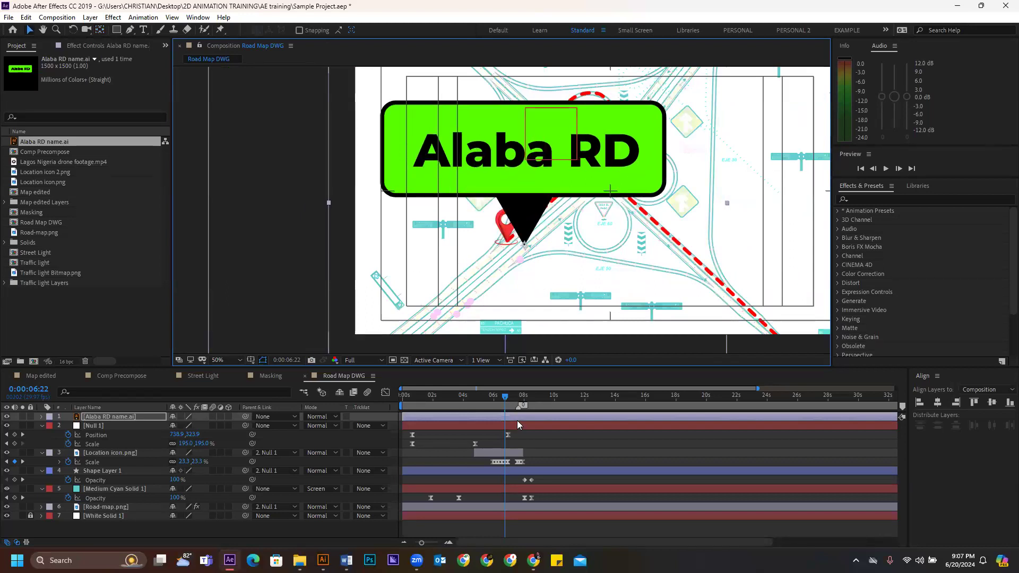
- Scale the Alaba RD name layer to 39% and move its pointer tip onto the road crossing above the location pin
key("s")
left_click_drag(182, 426, 142, 412)
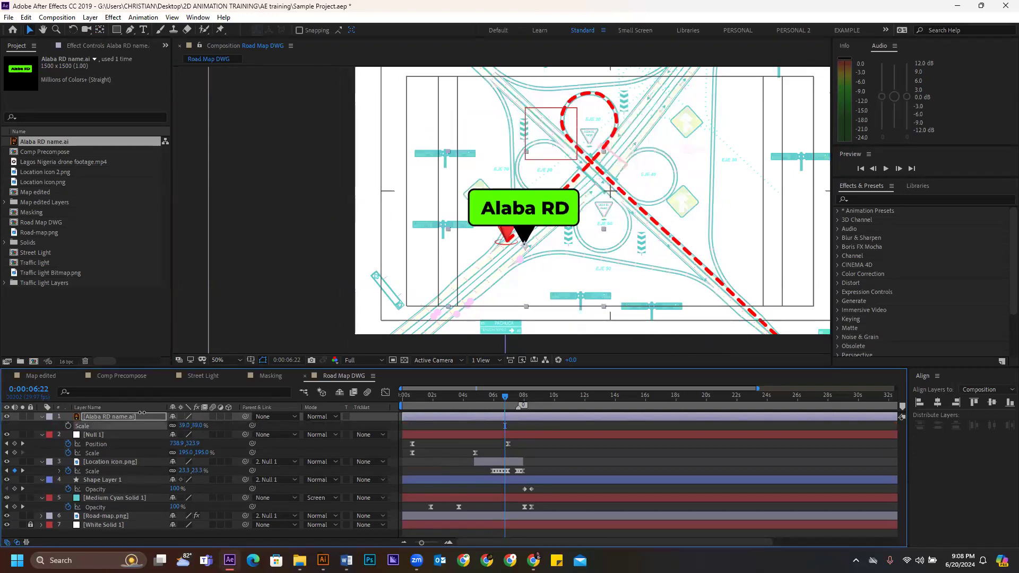
left_click_drag(535, 208, 608, 137)
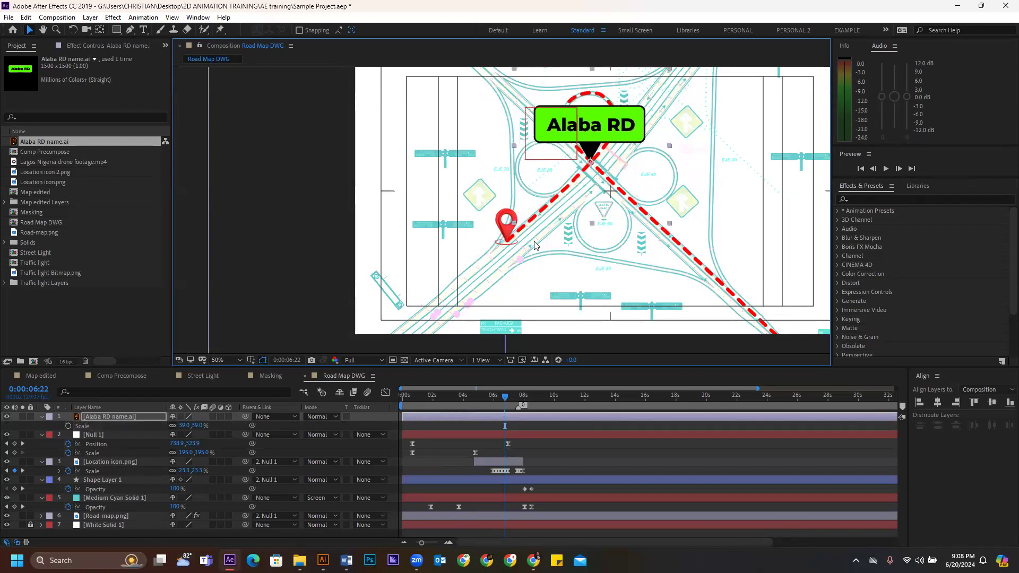
- Parent the Alaba RD name layer to Null 1 and shift its start to 0:00:06:29
left_click_drag(483, 416, 513, 418)
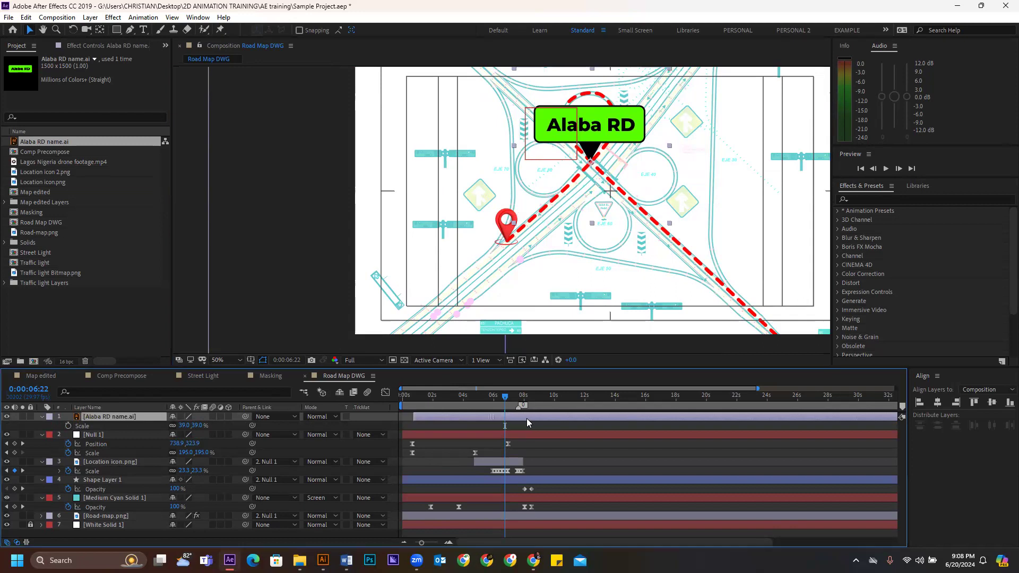
left_click_drag(420, 396, 519, 392)
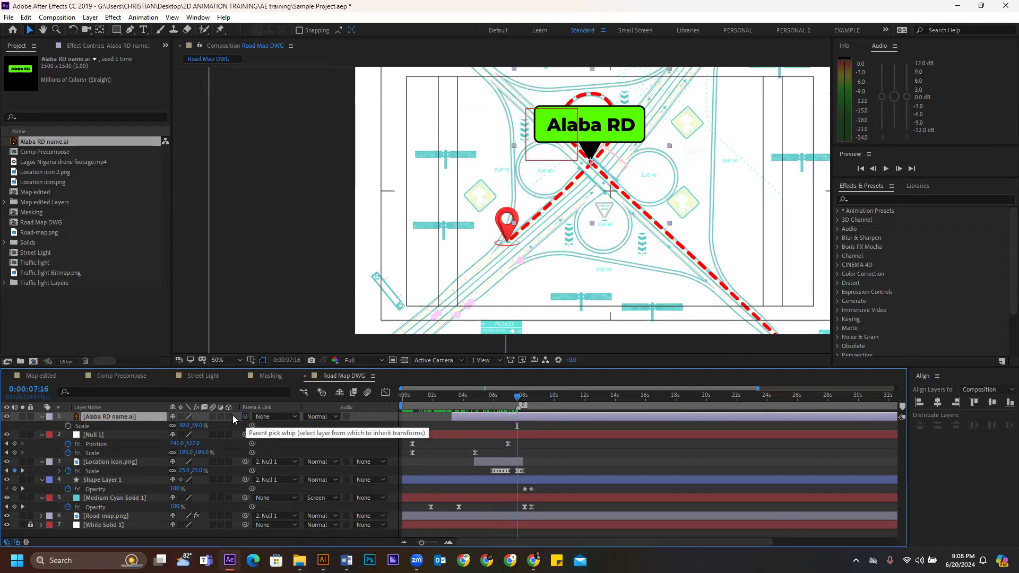
left_click_drag(145, 423, 115, 433)
mouse_move(501, 417)
left_mouse_down()
mouse_move(544, 414)
mouse_move(508, 399)
left_mouse_up()
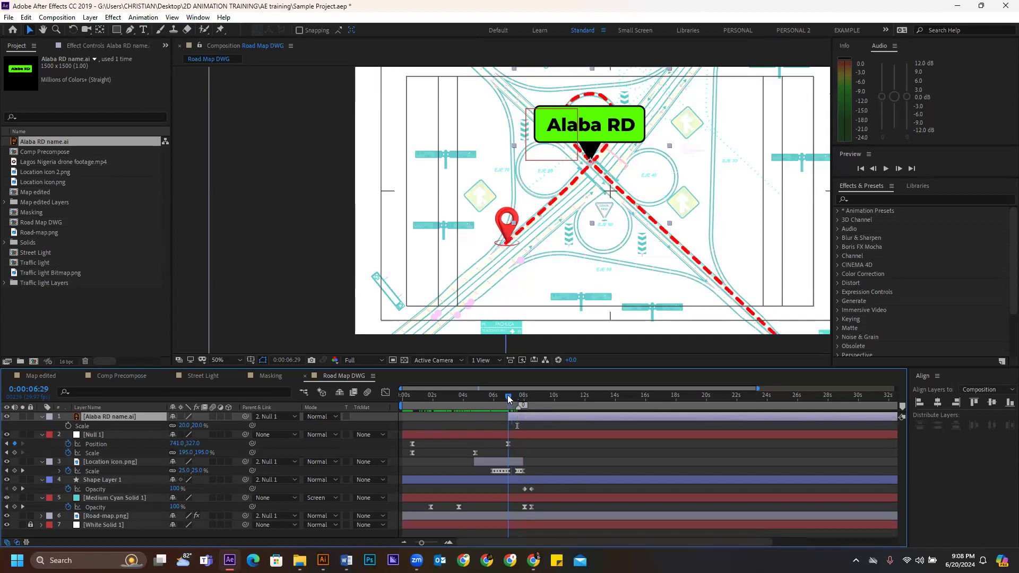
- Keyframe the Alaba RD label's scale from 0% at 0:00:06:29 to 20% about one second on, with Easy Ease on both keyframes
left_click(68, 426)
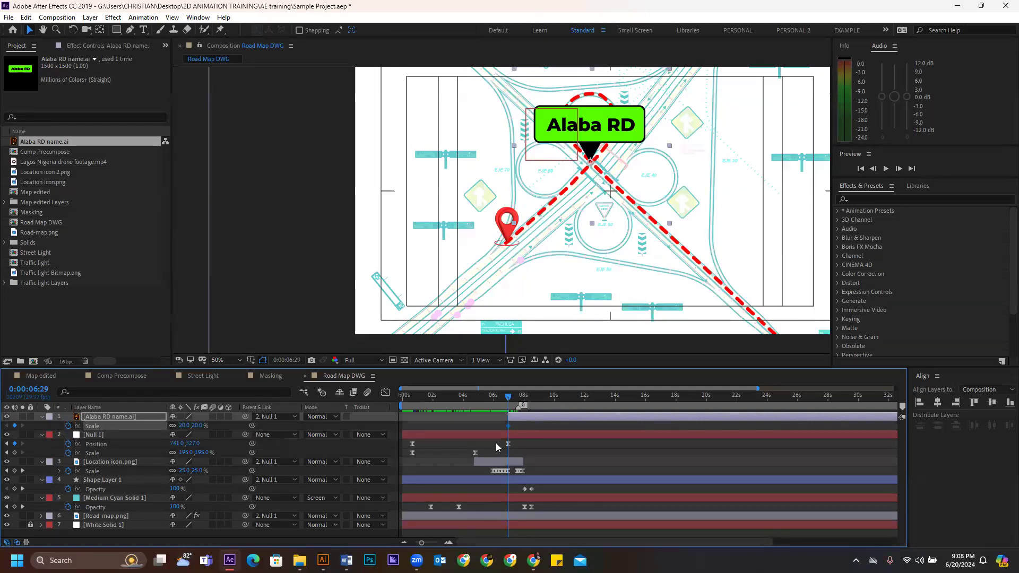
left_click_drag(508, 426, 522, 427)
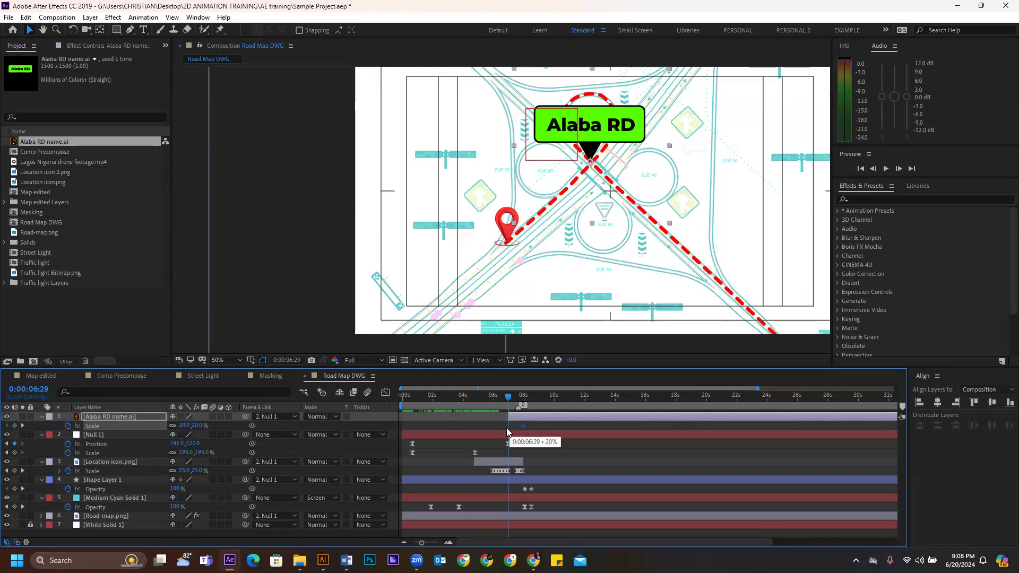
left_click_drag(183, 425, 171, 426)
left_click(186, 426)
type("0")
key("Return")
left_click_drag(539, 422, 495, 429)
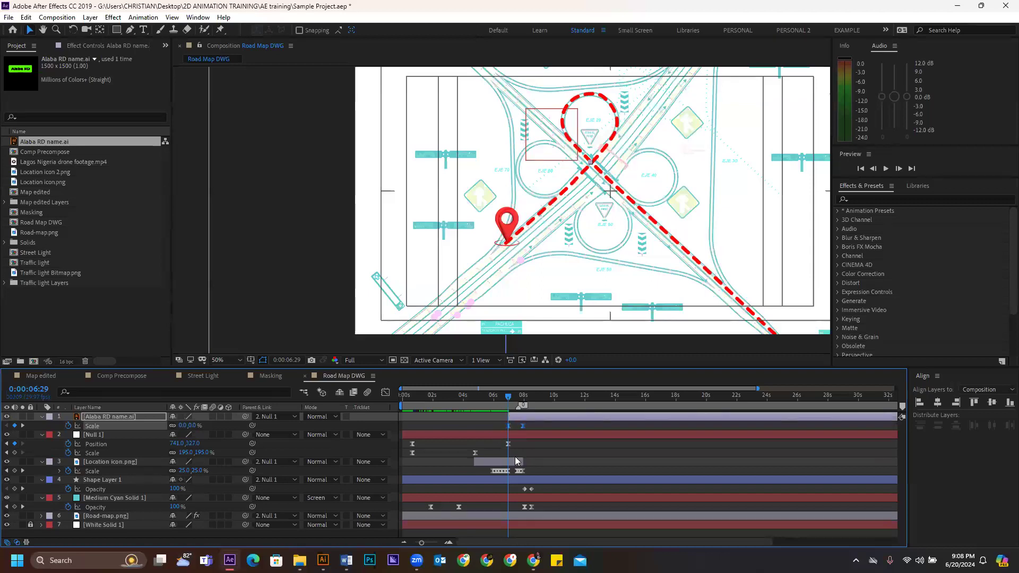
- Nudge the label's 20% scale keyframe to 0:00:07:28 and play back the scale-up
scroll(491, 473, "up", 2)
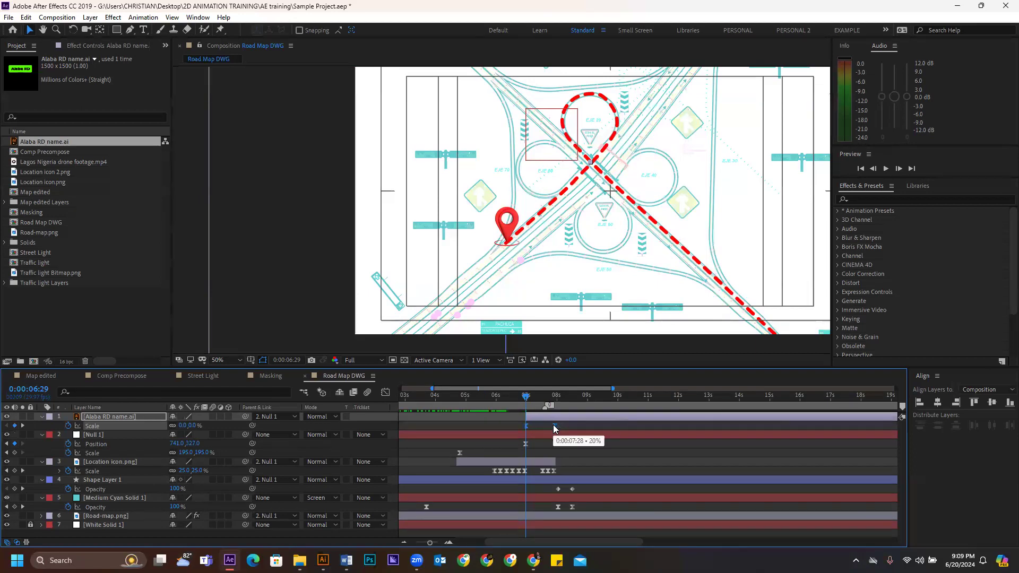
left_click_drag(556, 426, 553, 426)
left_click(507, 423)
key("space")
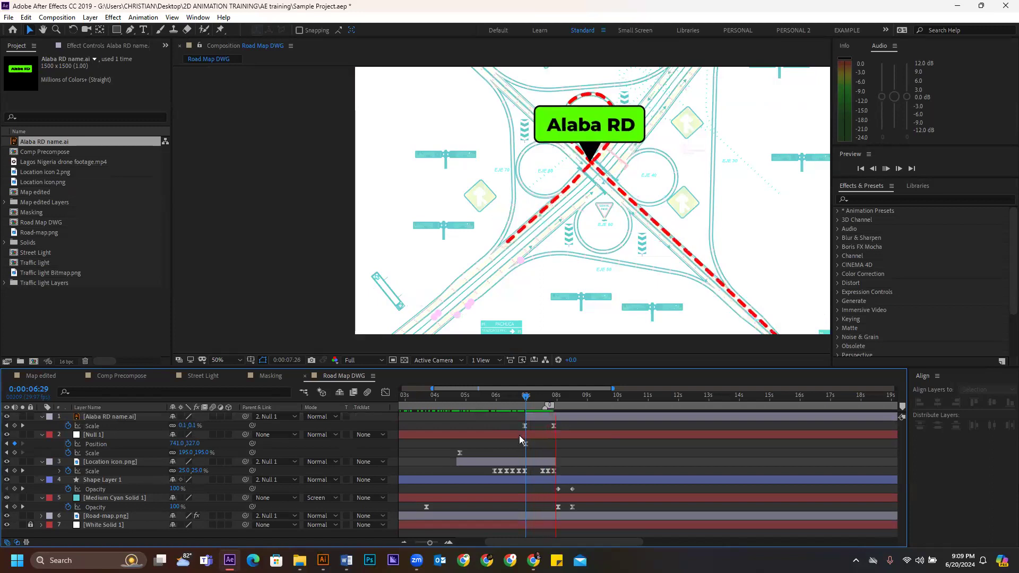
key("space")
- Shorten the label's scale-up and move it with the layer start to about 0:00:05:20, checking the timing in playback
left_click_drag(553, 425, 497, 419)
left_click(440, 395)
key("space")
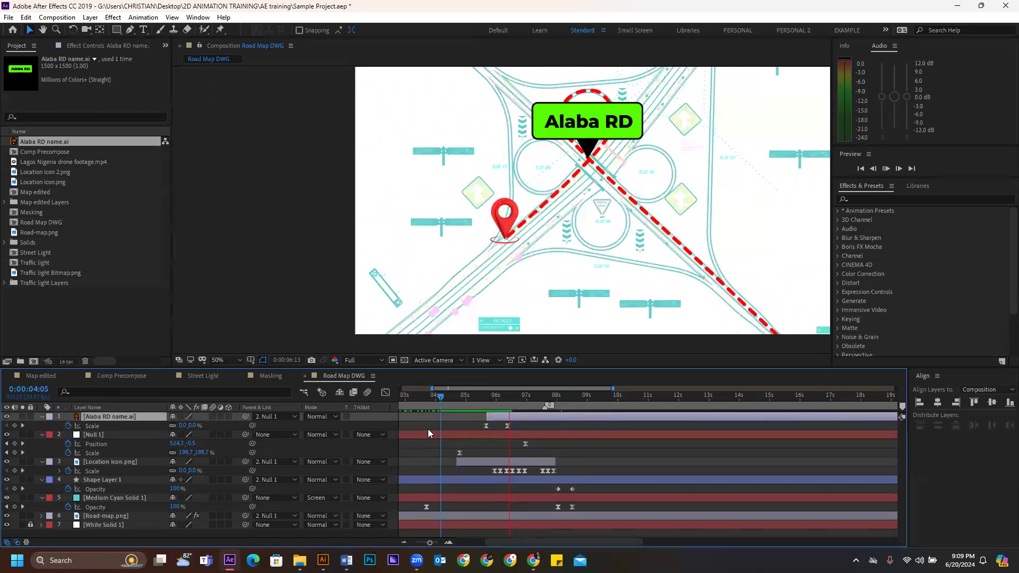
key("space")
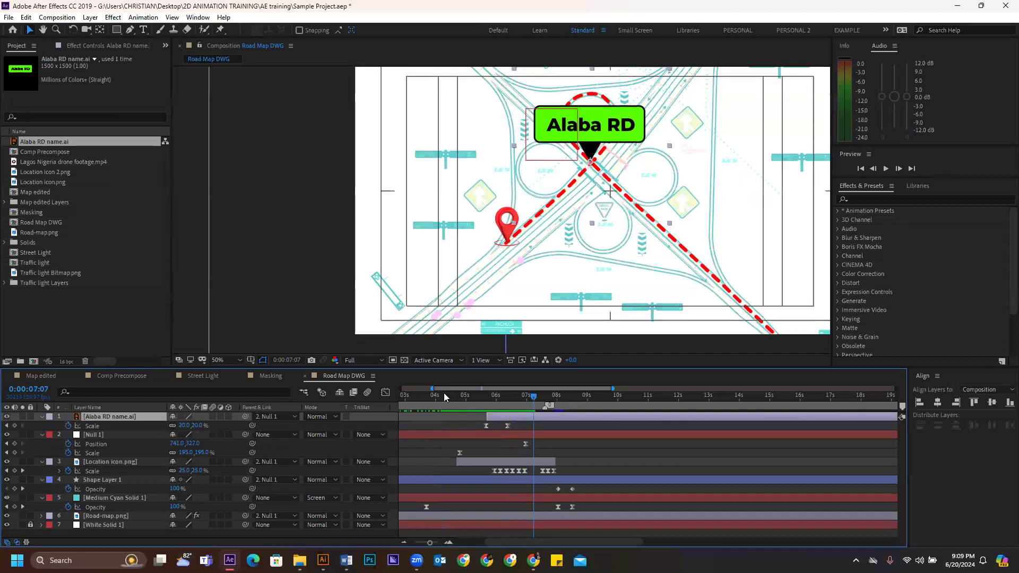
left_click(443, 392)
key("space")
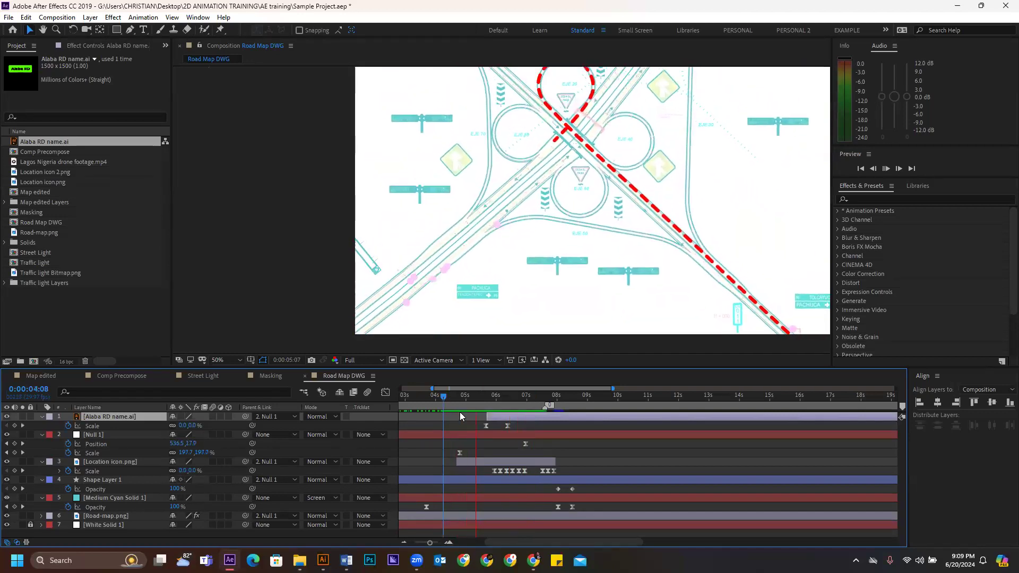
key("space")
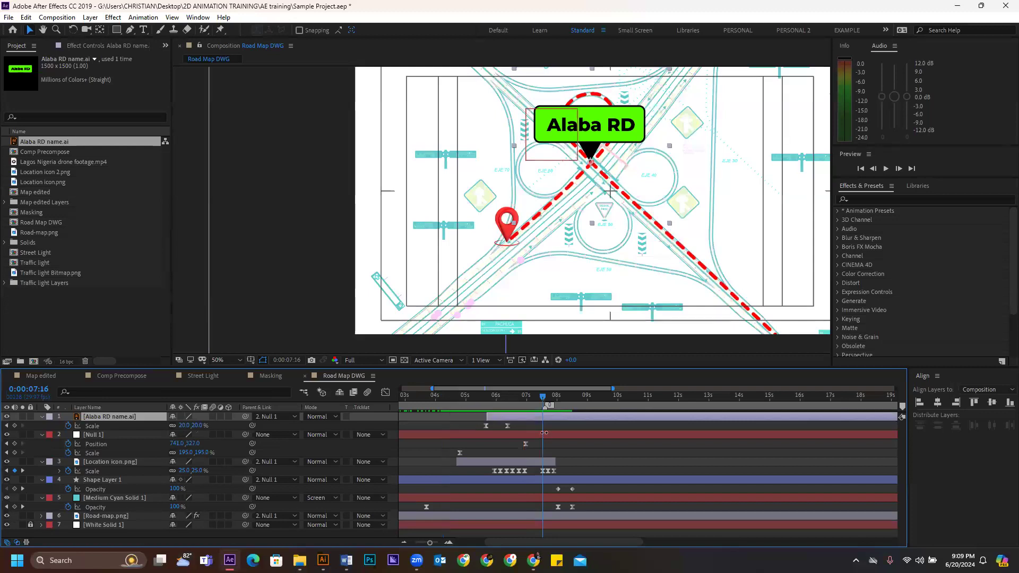
- Play the full road map animation from 0:00:00:00 to review the label's appearance with the route and pin
key("minus")
left_click_drag(407, 398, 392, 400)
key("space")
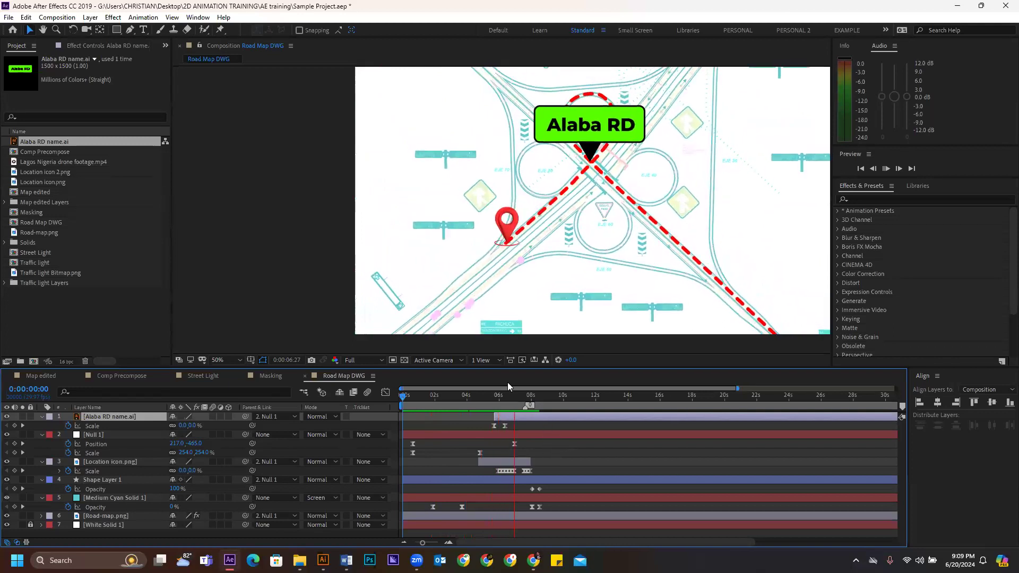
key("space")
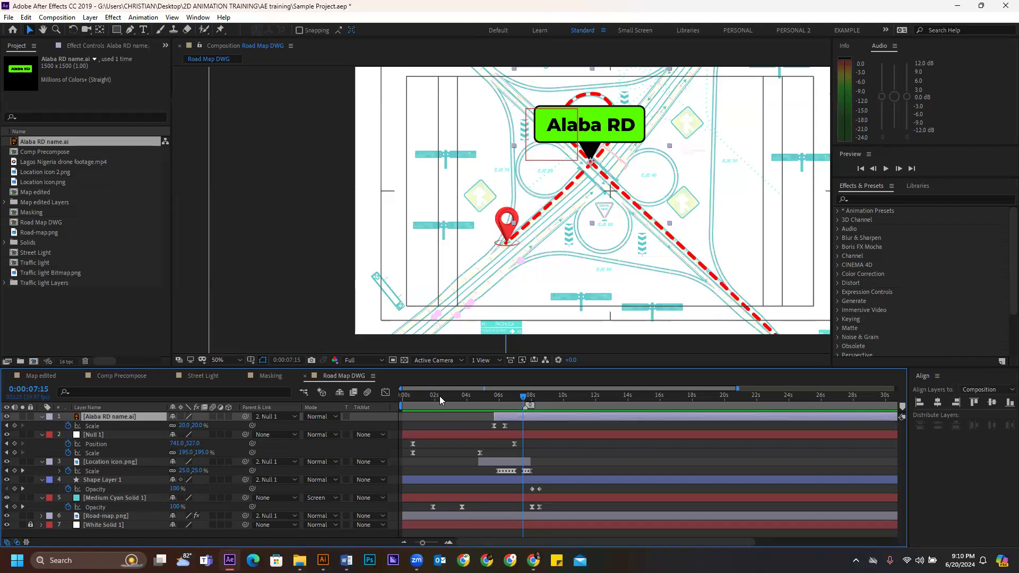
- Scrub repeatedly through the first eight seconds to examine the map zoom, route line, location pin and label timing
left_click_drag(405, 400, 537, 397)
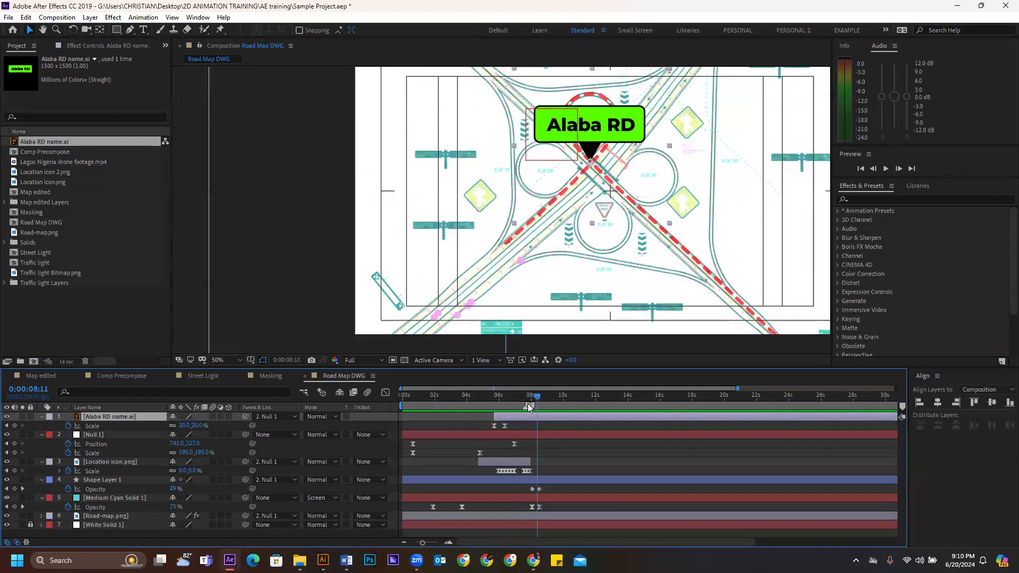
left_click_drag(401, 399, 446, 395)
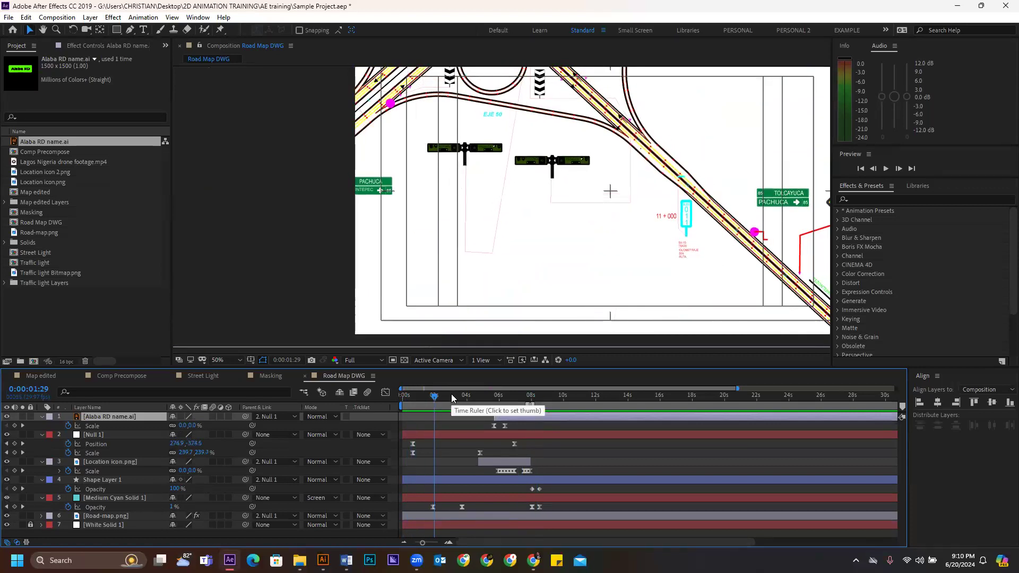
left_click(475, 398)
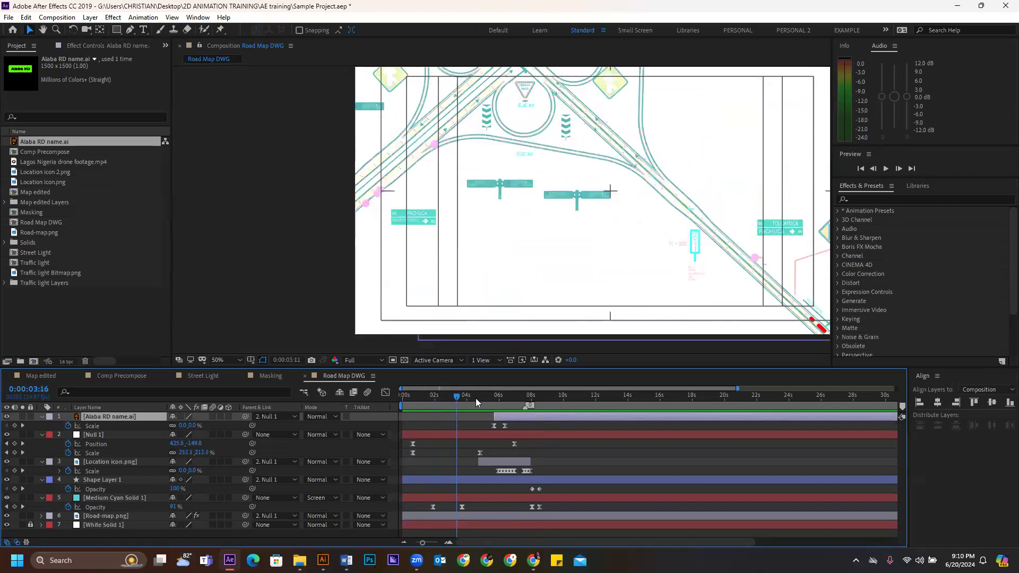
left_click(512, 399)
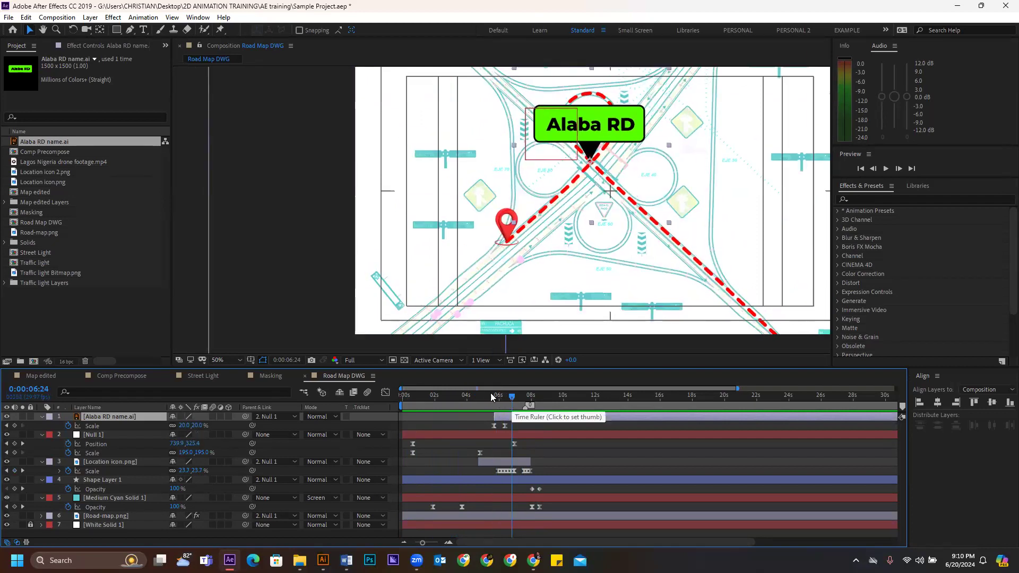
left_click_drag(494, 397, 525, 397)
left_click_drag(408, 395, 533, 396)
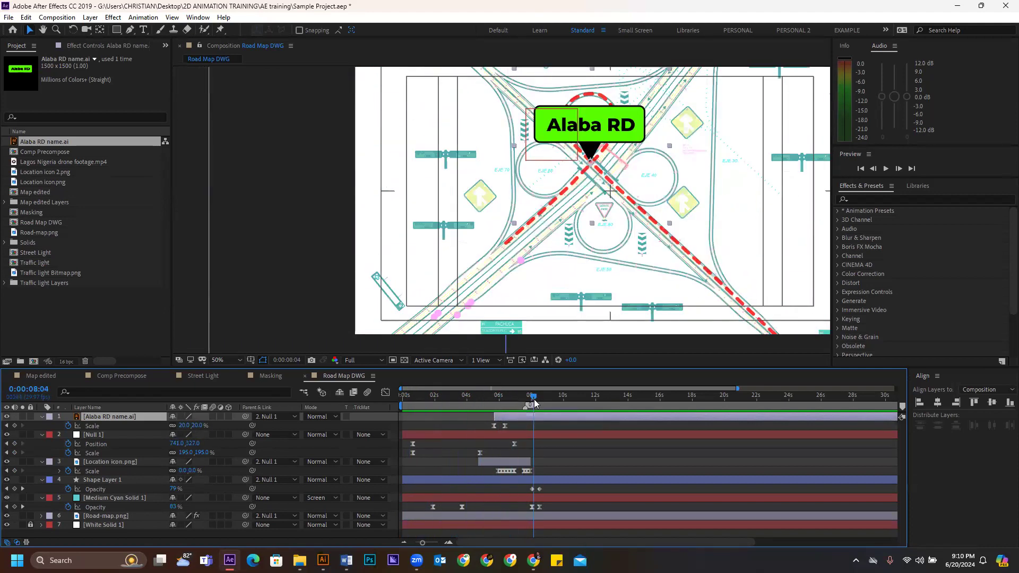
left_click_drag(410, 397, 456, 398)
left_click(504, 405)
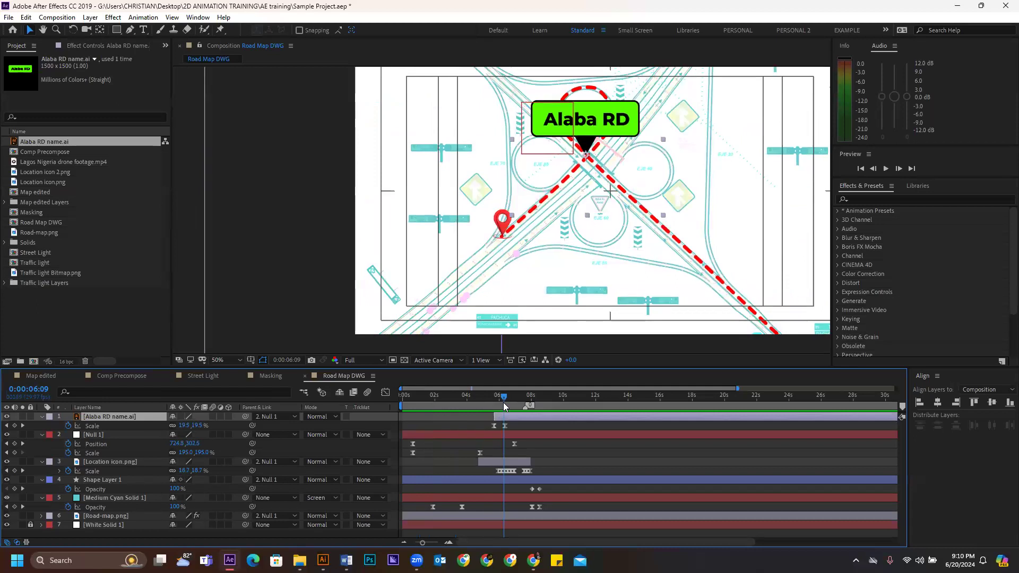
left_click_drag(413, 395, 519, 398)
left_click_drag(410, 396, 525, 414)
mouse_move(418, 396)
left_mouse_down()
mouse_move(503, 400)
mouse_move(404, 397)
left_mouse_up()
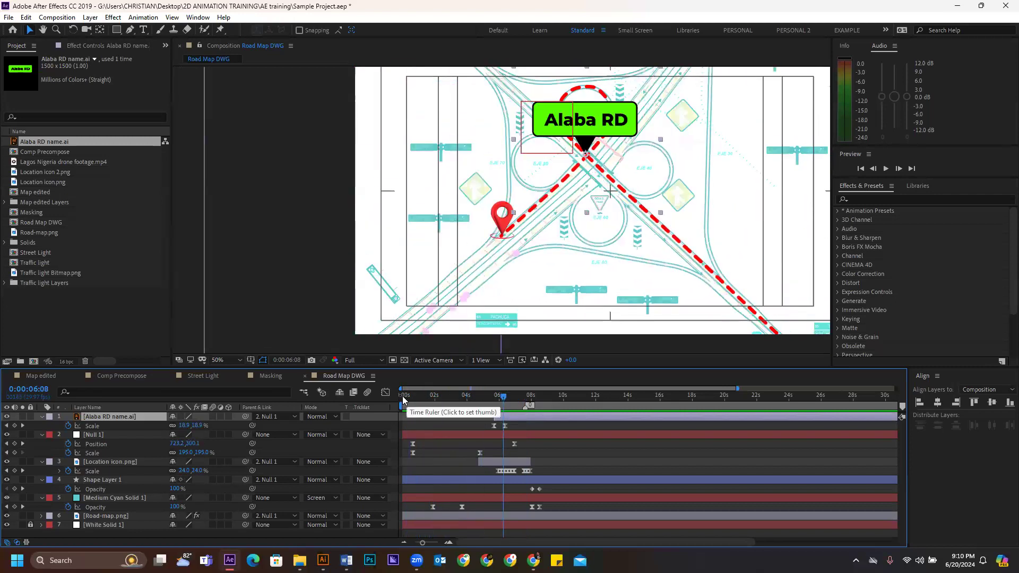
left_click(454, 402)
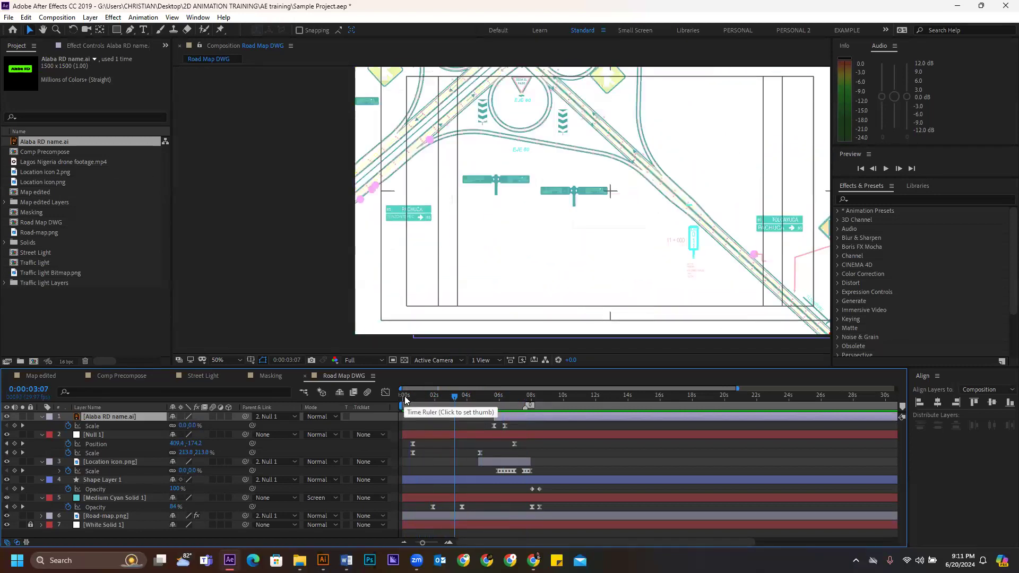
left_click_drag(494, 406, 525, 401)
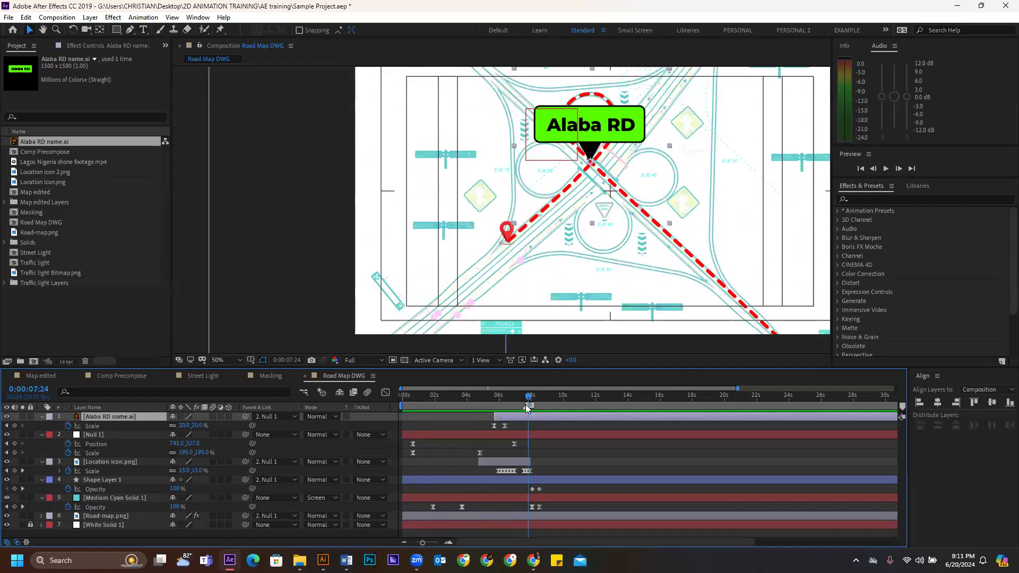
left_click_drag(404, 395, 477, 396)
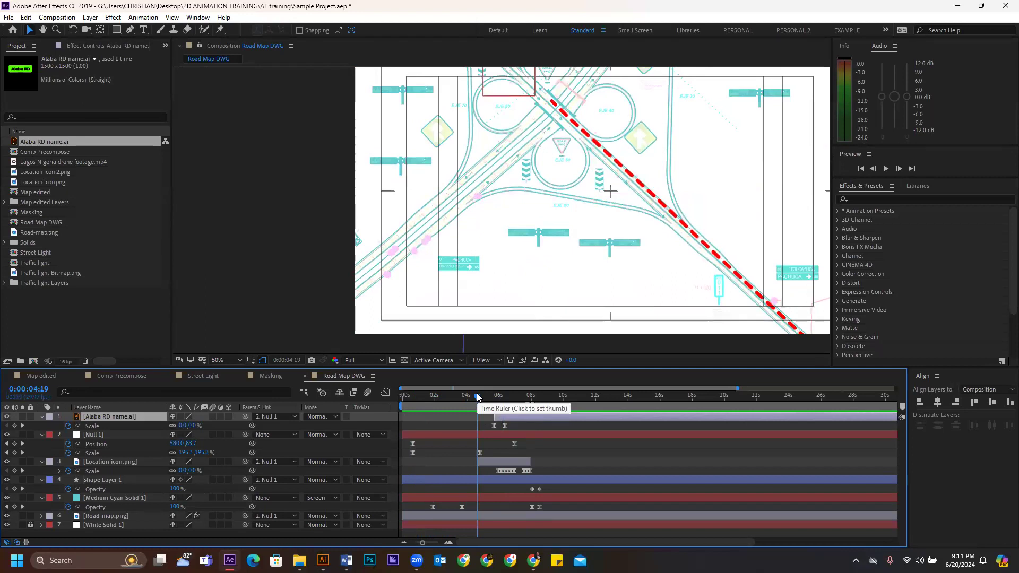
- End the composition's work area at about 0:00:10:08 and play it from the start
left_click(566, 395)
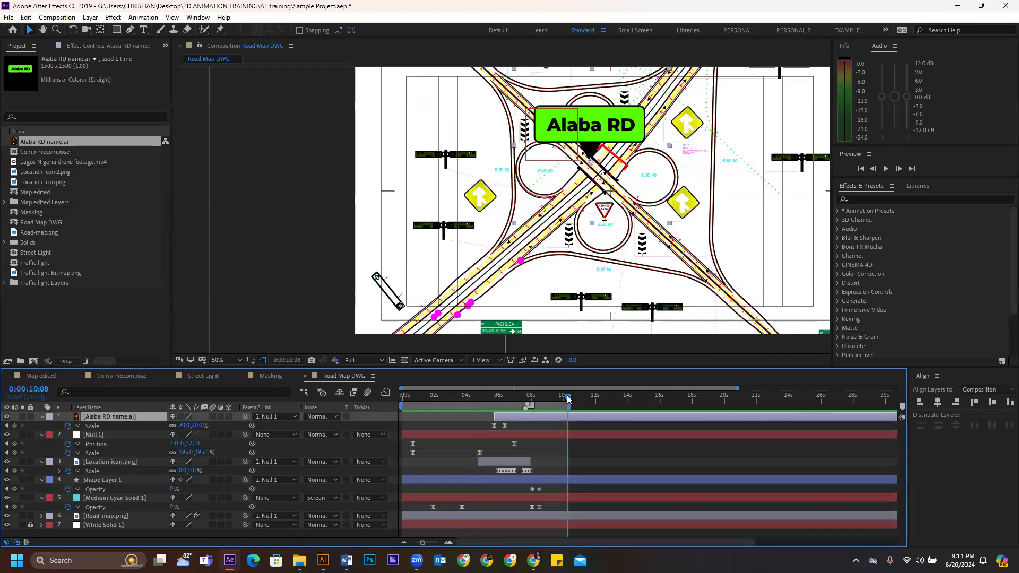
left_click(398, 396)
key("space")
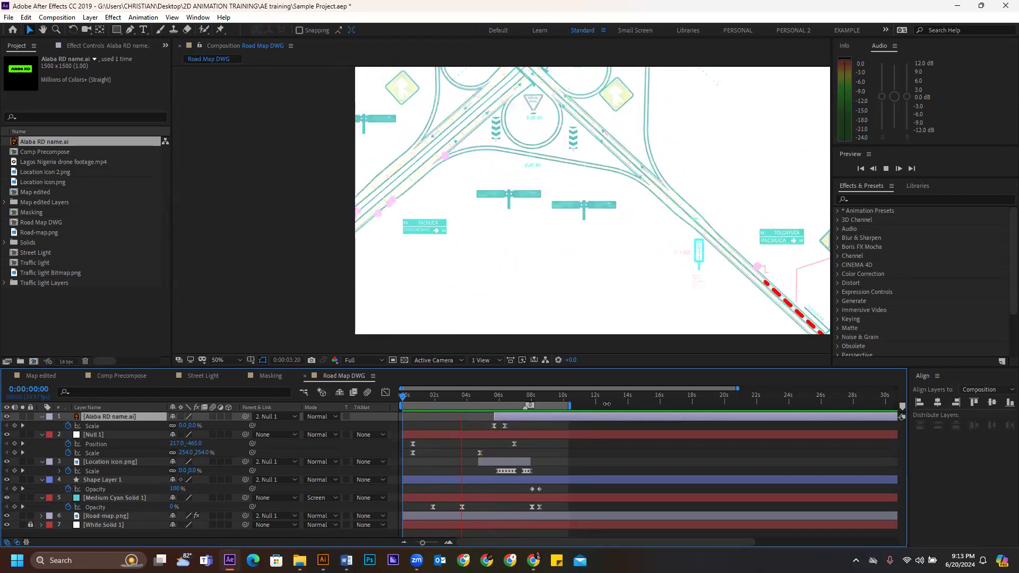
- Select the Road-map.png layer and replay the trimmed work area from near its beginning
left_click(453, 395)
key("space")
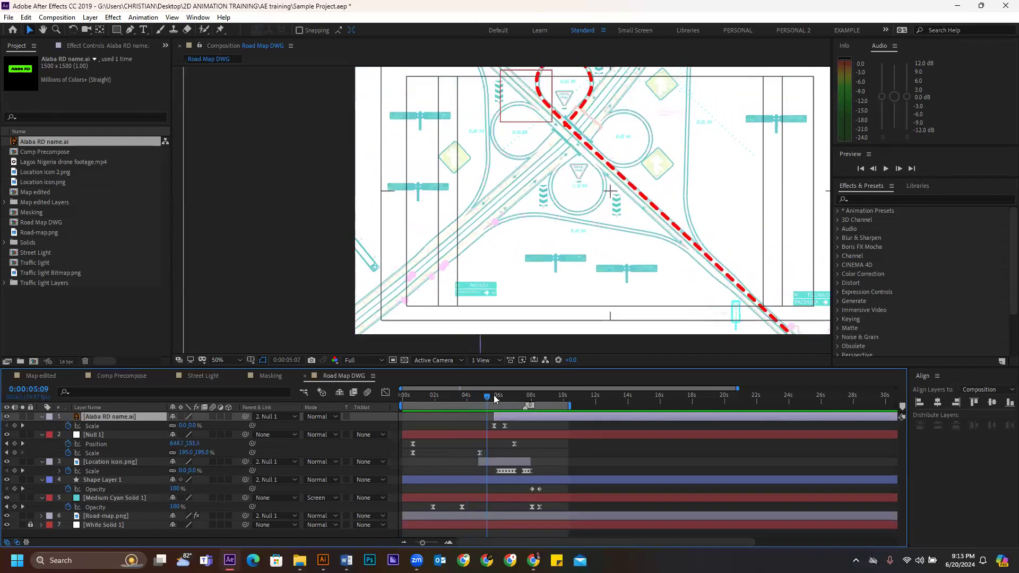
left_click(111, 516)
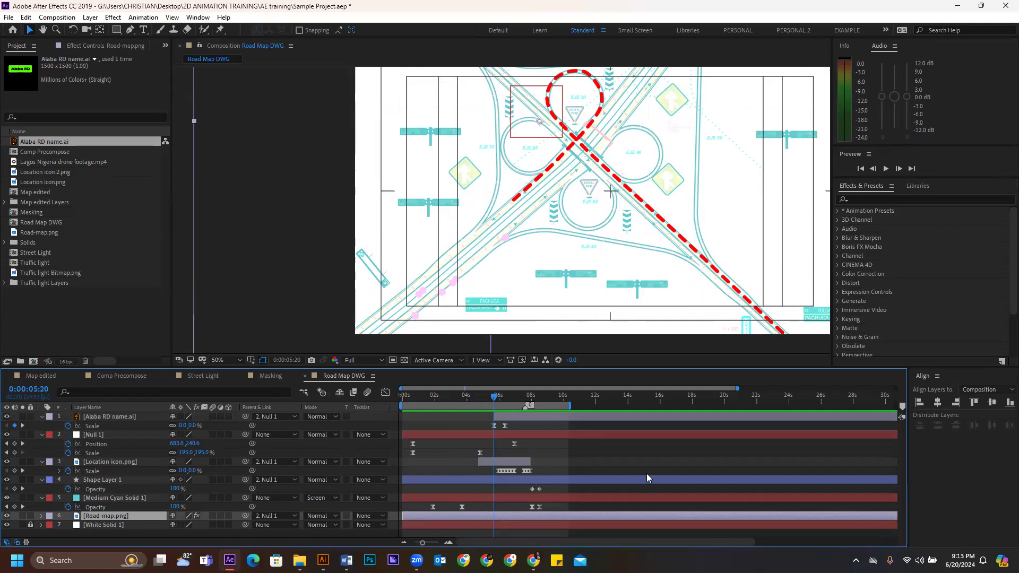
left_click_drag(462, 398, 407, 398)
key("space")
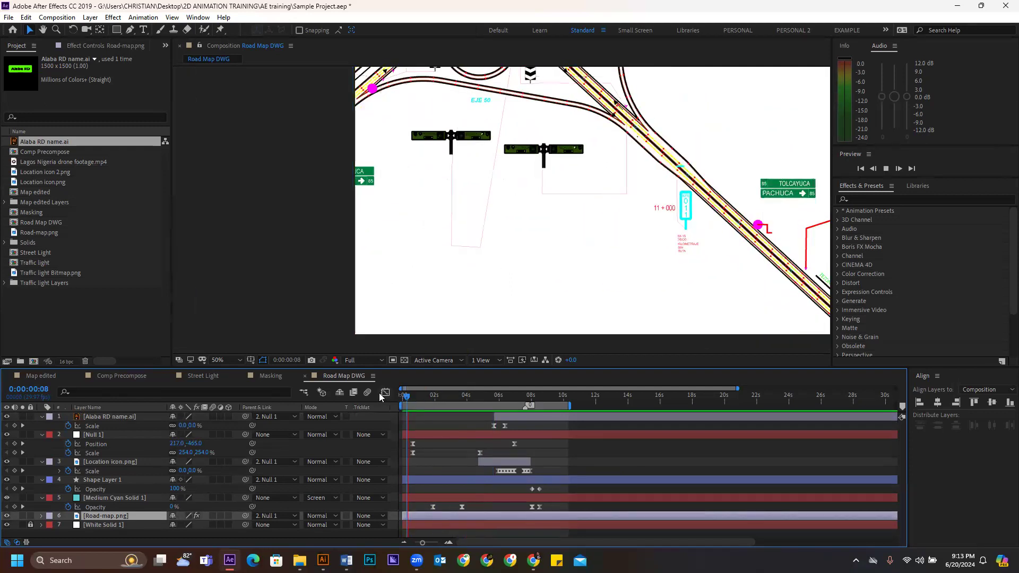